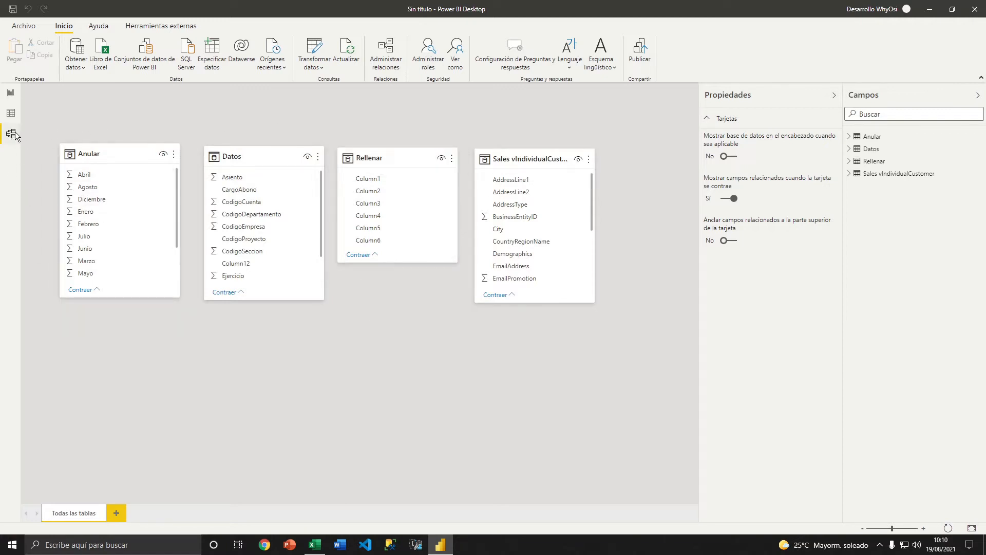
Open the Power Query Editor to transform the loaded data.
left_click(320, 68)
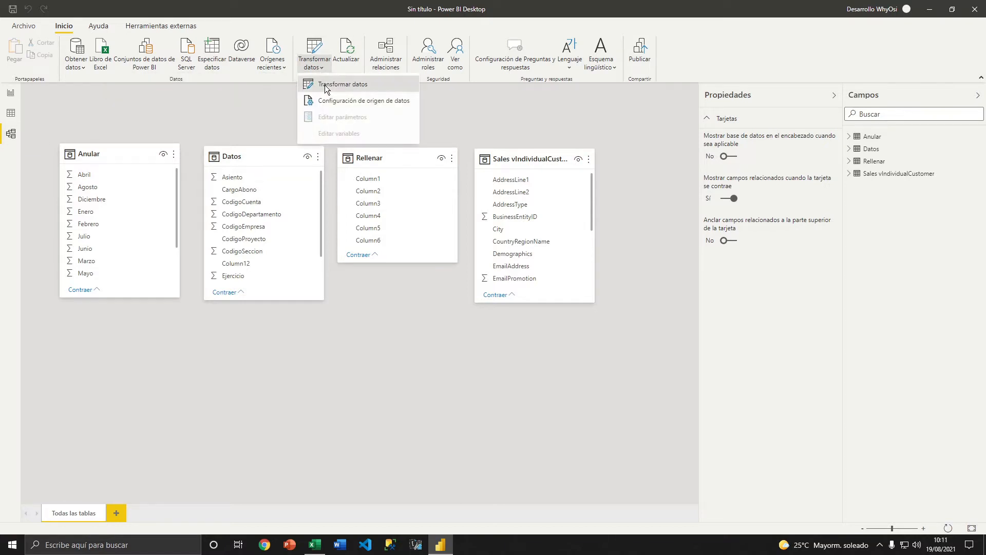
left_click(324, 85)
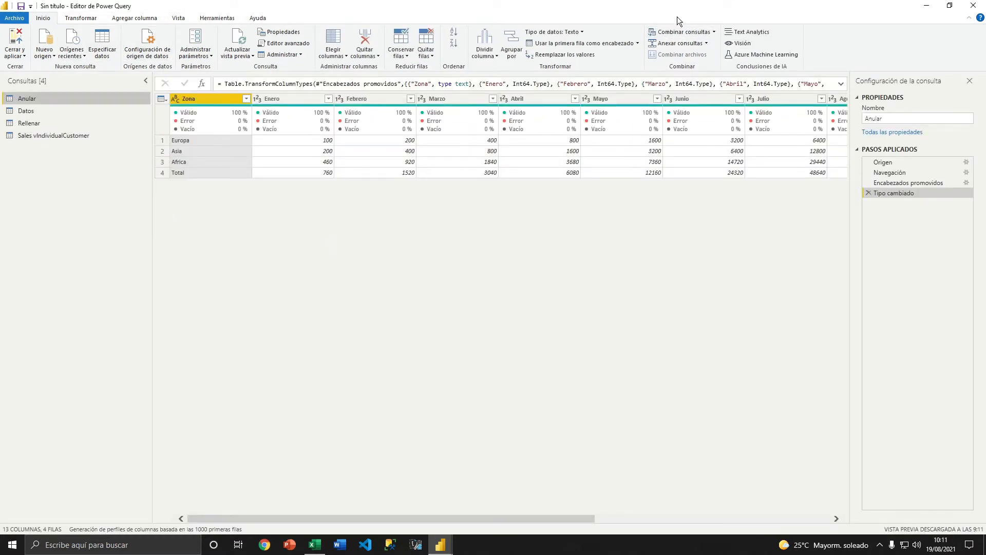
mouse_move(638, 8)
left_mouse_down()
mouse_move(574, 156)
mouse_move(541, 199)
mouse_move(657, 1)
mouse_move(621, 2)
left_mouse_up()
Examine the Anular query's Origen and Navegación steps, including the source file path in the Origen formula.
left_click(27, 110)
left_click(33, 98)
left_click(896, 163)
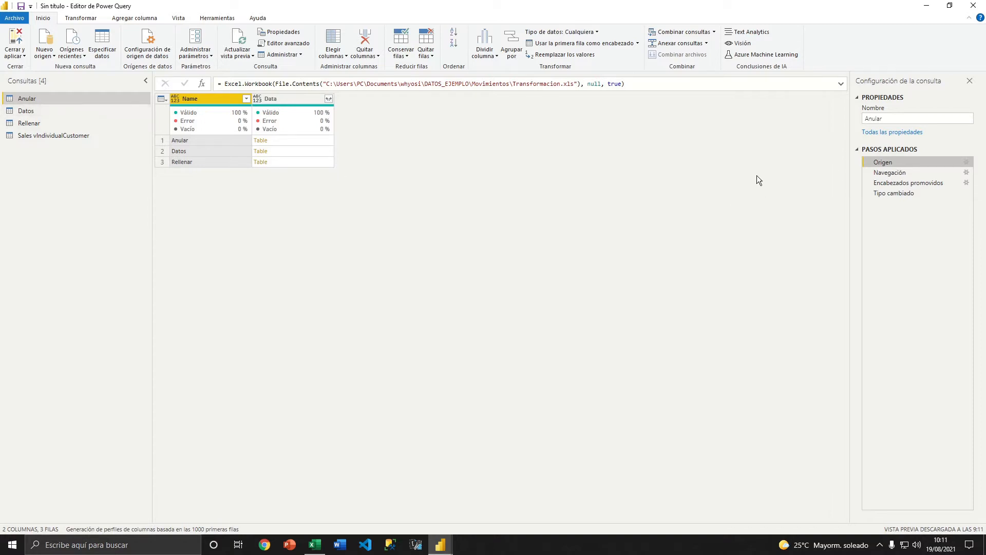
left_click(901, 175)
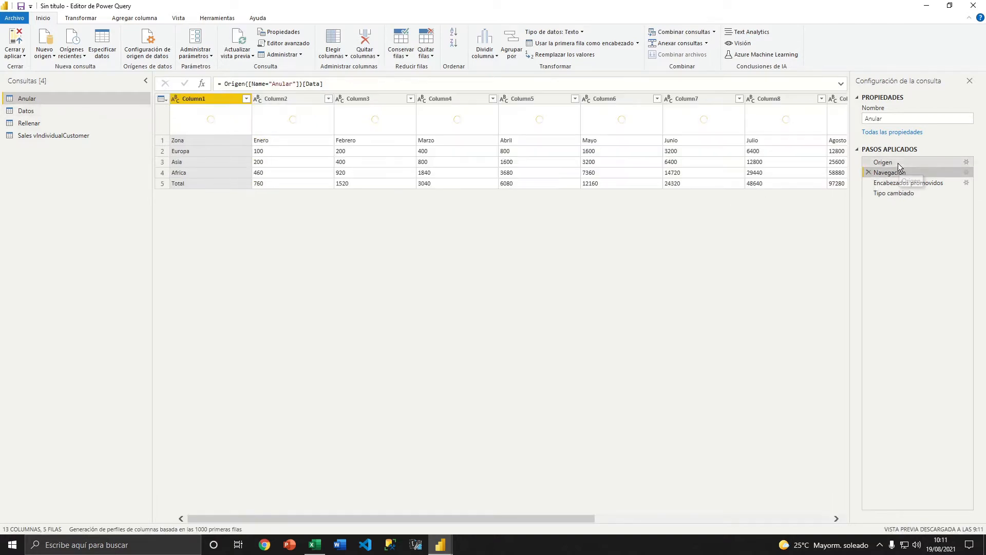
left_click(897, 162)
left_click(896, 172)
left_click(900, 162)
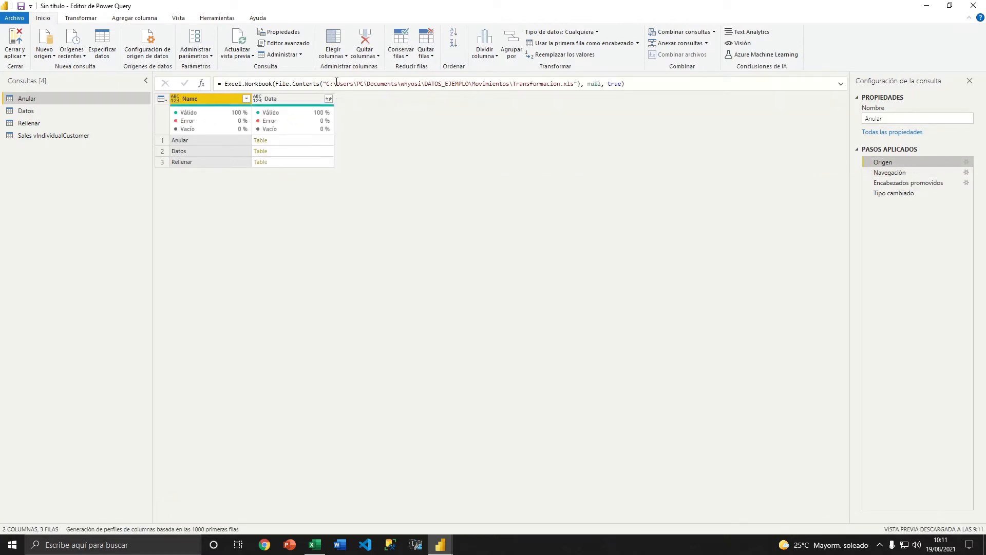
left_click_drag(337, 83, 574, 84)
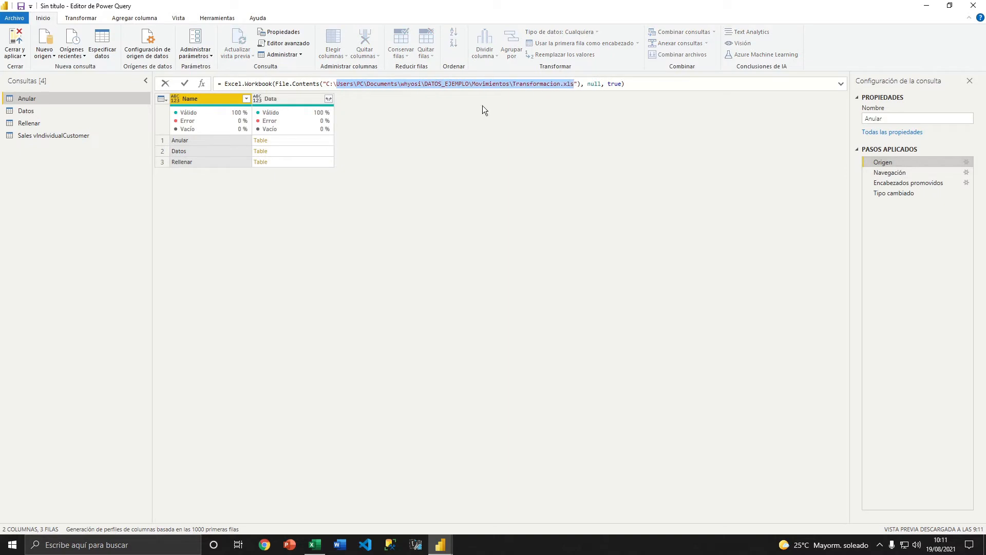
left_click(503, 126)
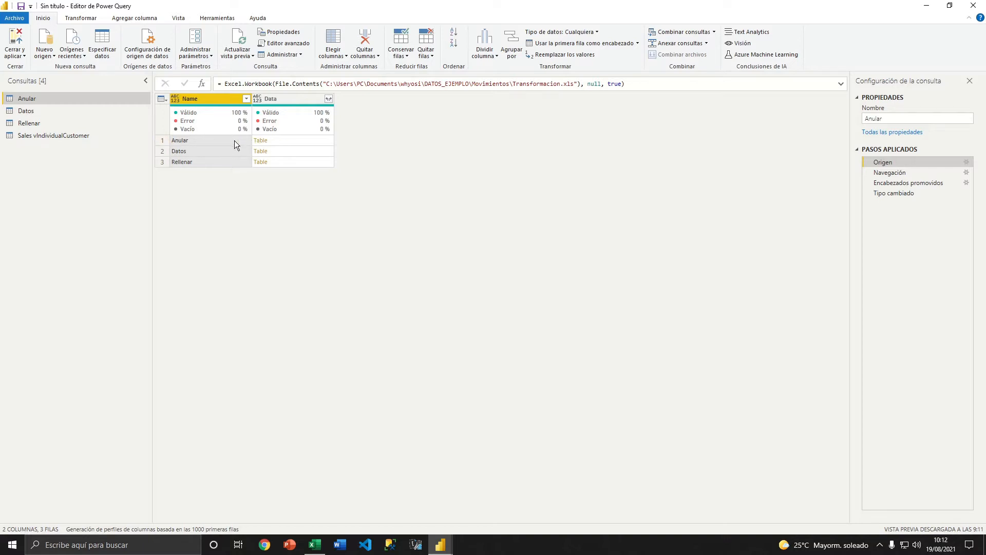
left_click(899, 175)
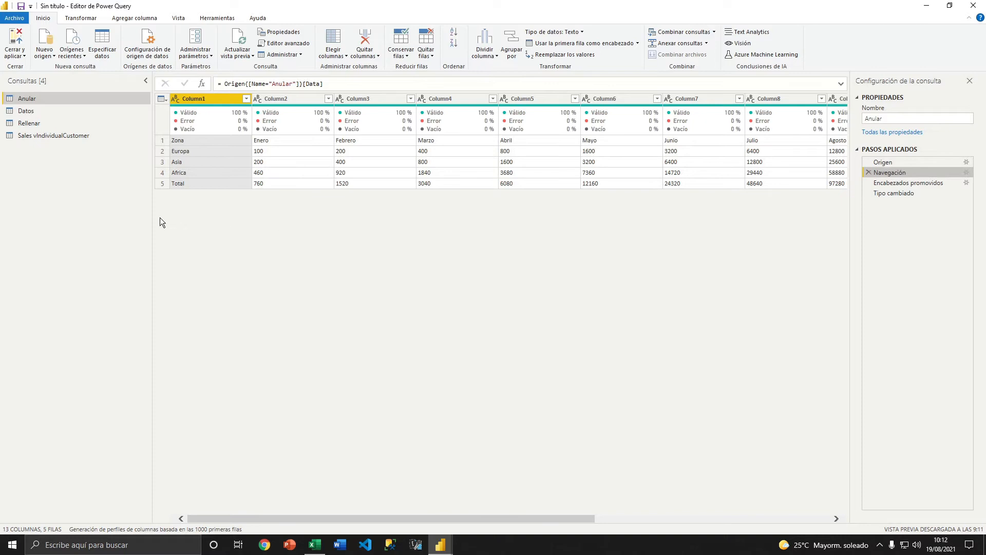
left_click(897, 163)
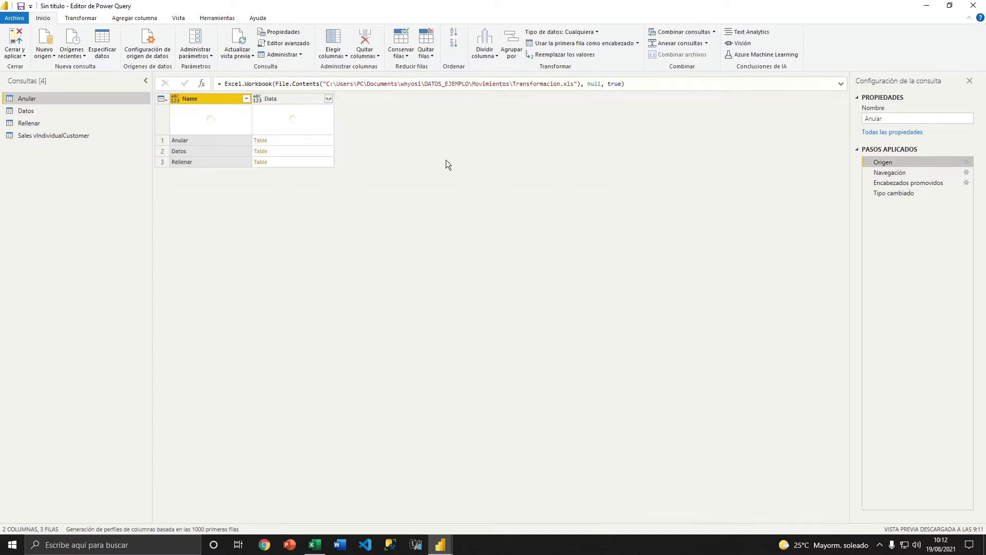
left_click(900, 171)
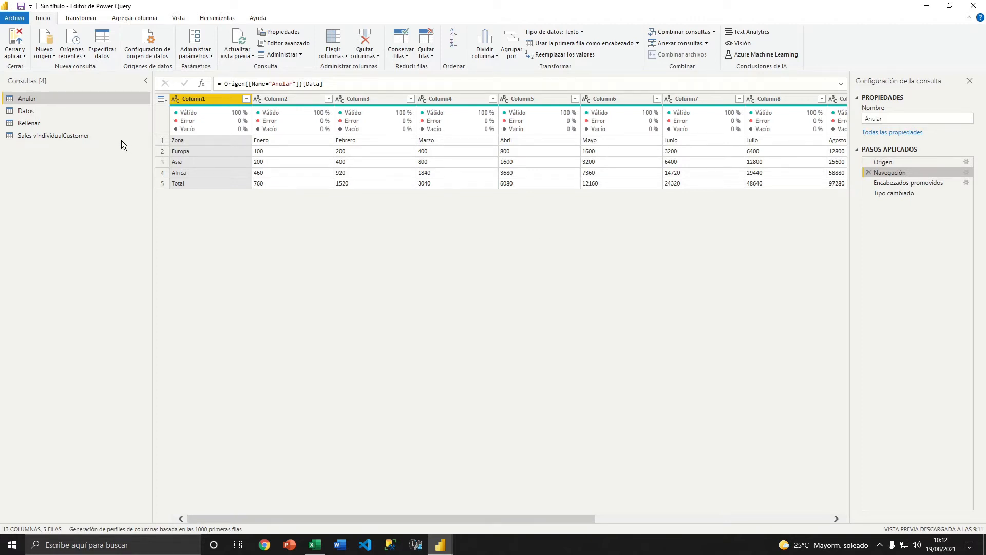
left_click(81, 18)
left_click(134, 18)
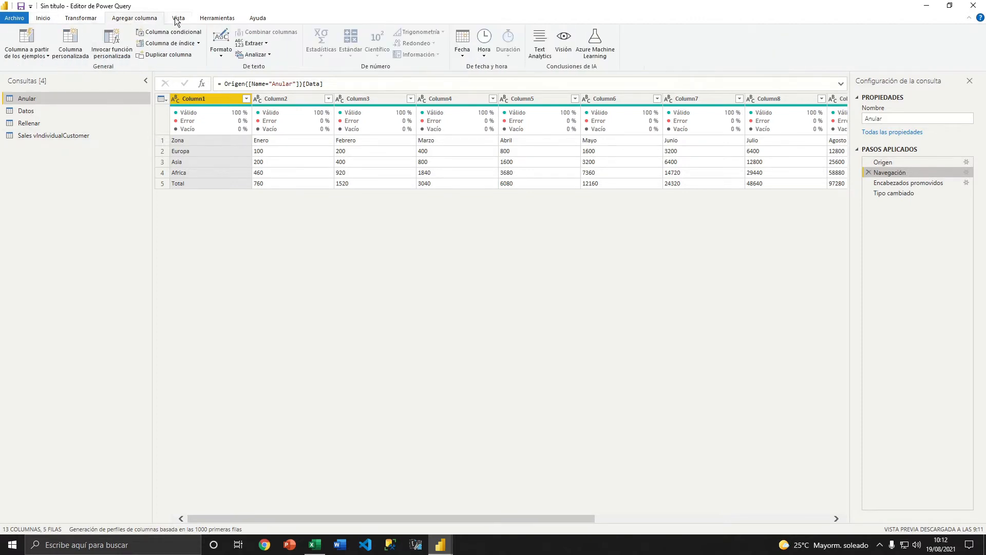
left_click(178, 18)
left_click(201, 19)
left_click(51, 19)
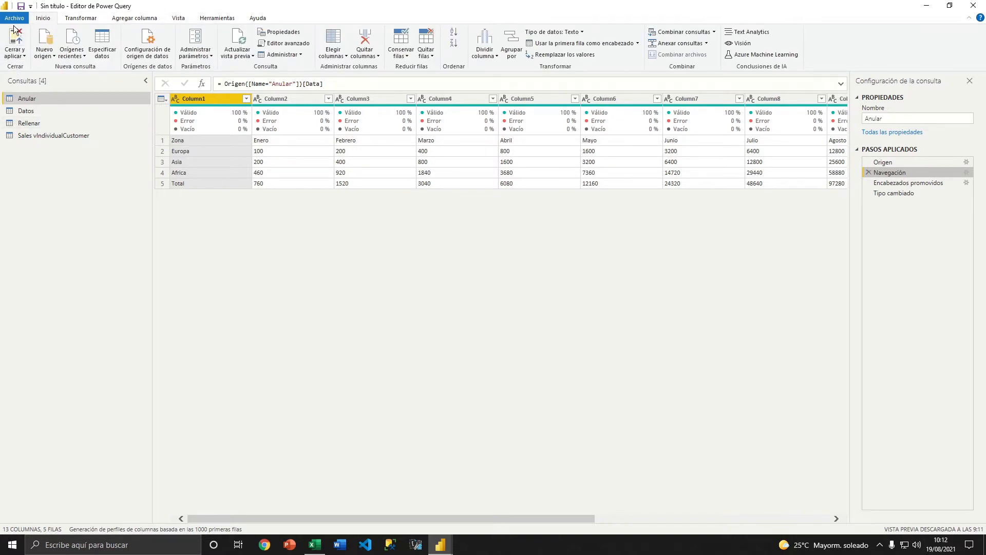
Review the available choices for closing the editor and applying the query changes.
left_click(24, 56)
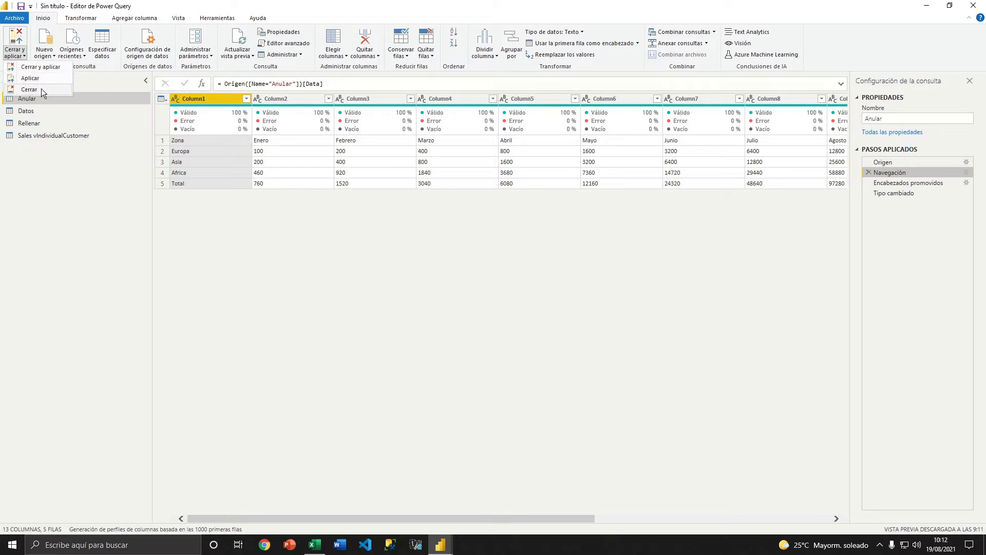
left_click(77, 182)
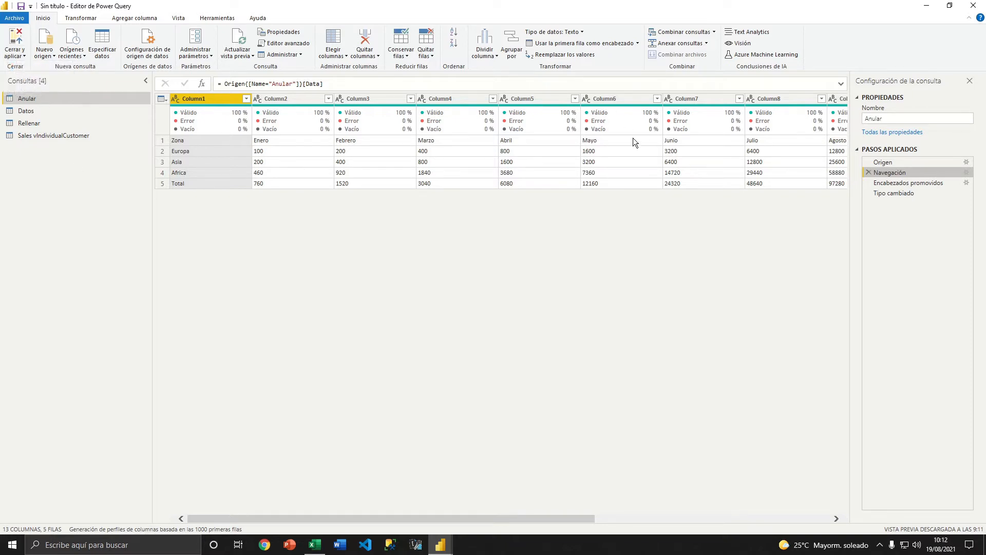
left_click(17, 57)
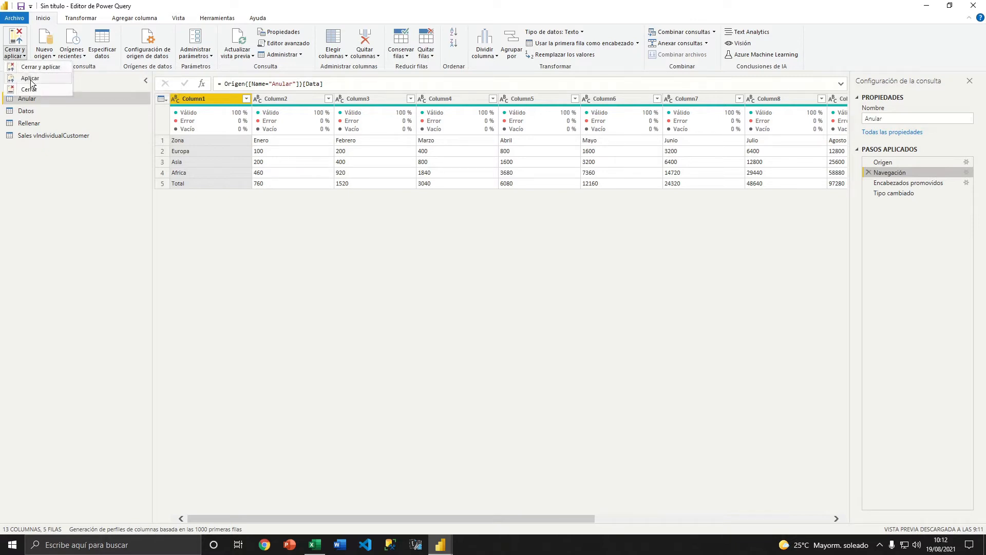
left_click(134, 195)
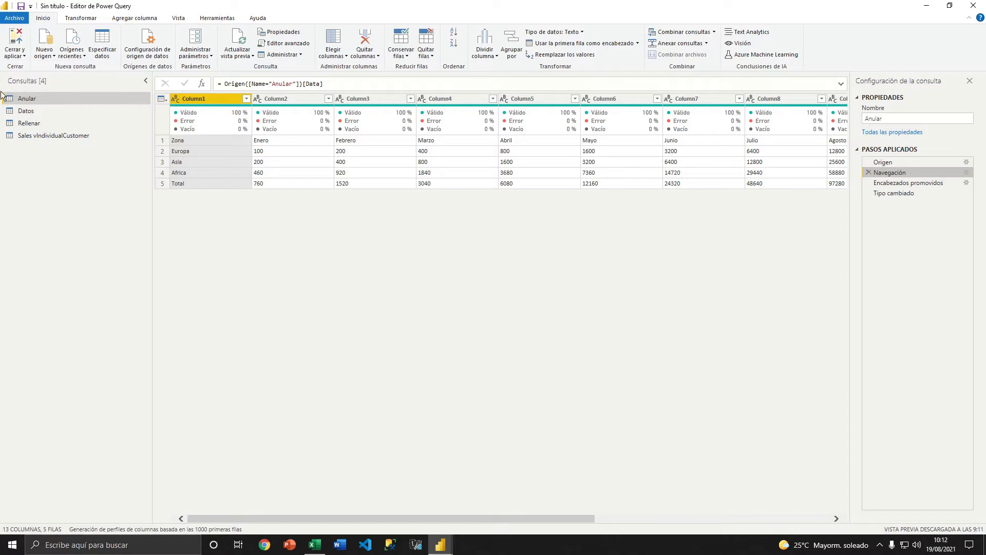
left_click(20, 55)
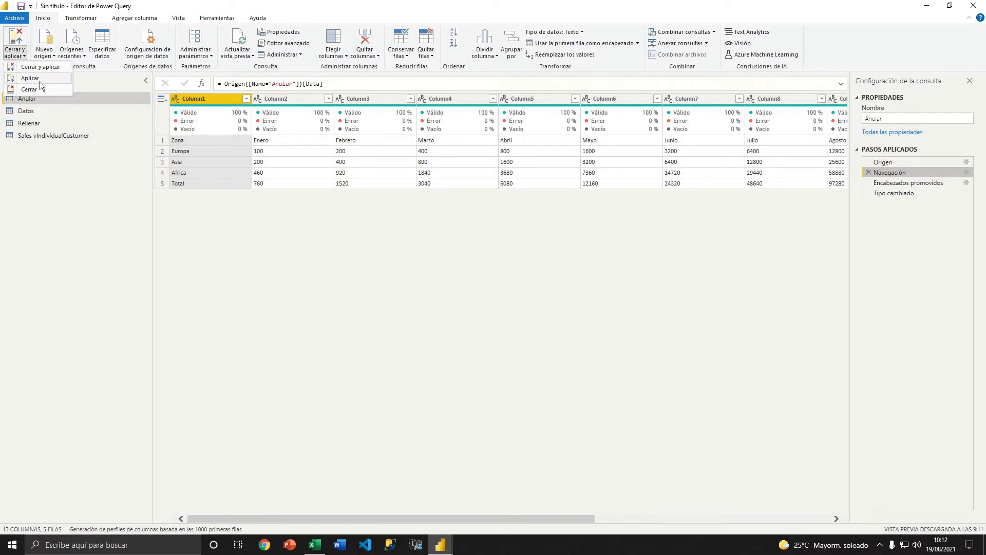
left_click(88, 198)
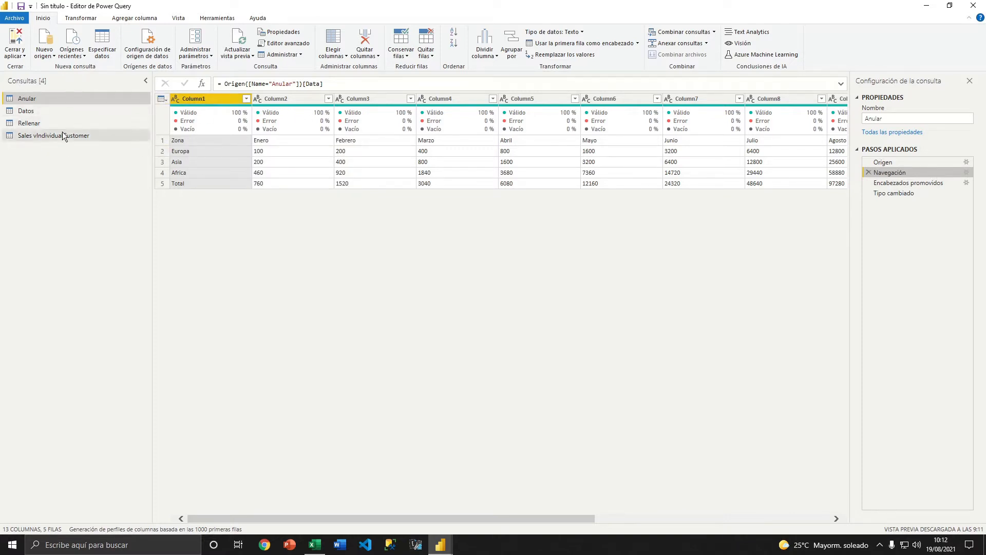
left_click(16, 53)
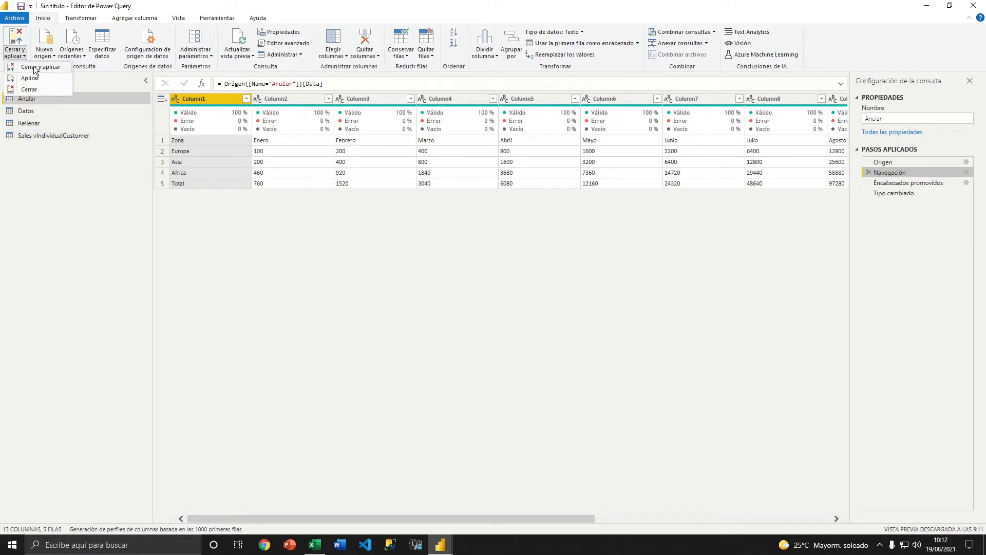
left_click(116, 177)
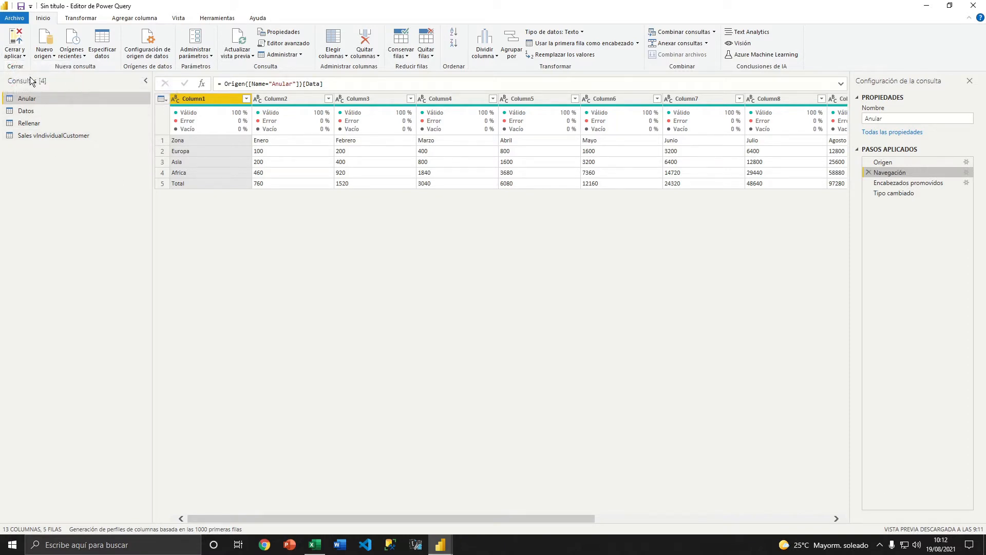
Review the data source types offered for new queries and the list of recently used sources.
left_click(44, 53)
left_click(146, 215)
left_click(45, 53)
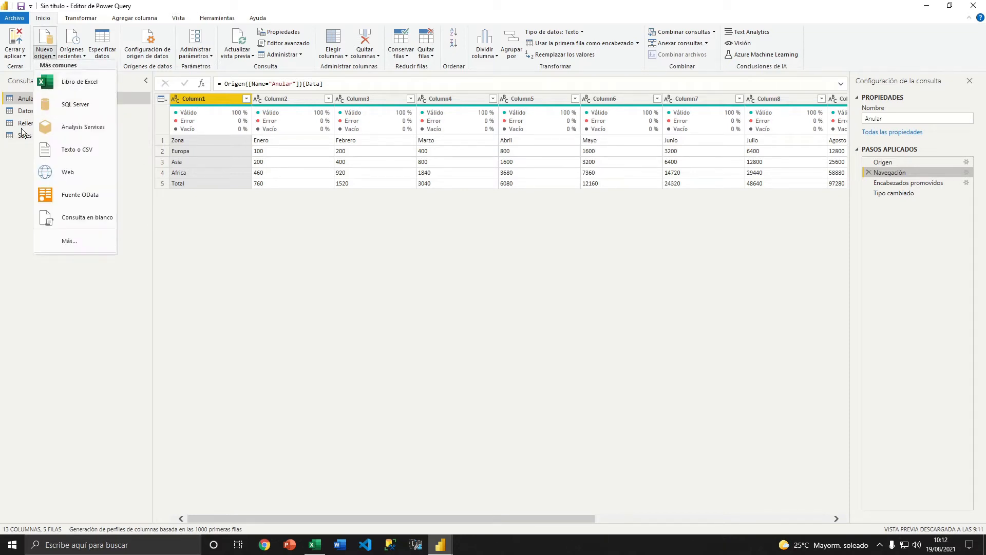
left_click(29, 164)
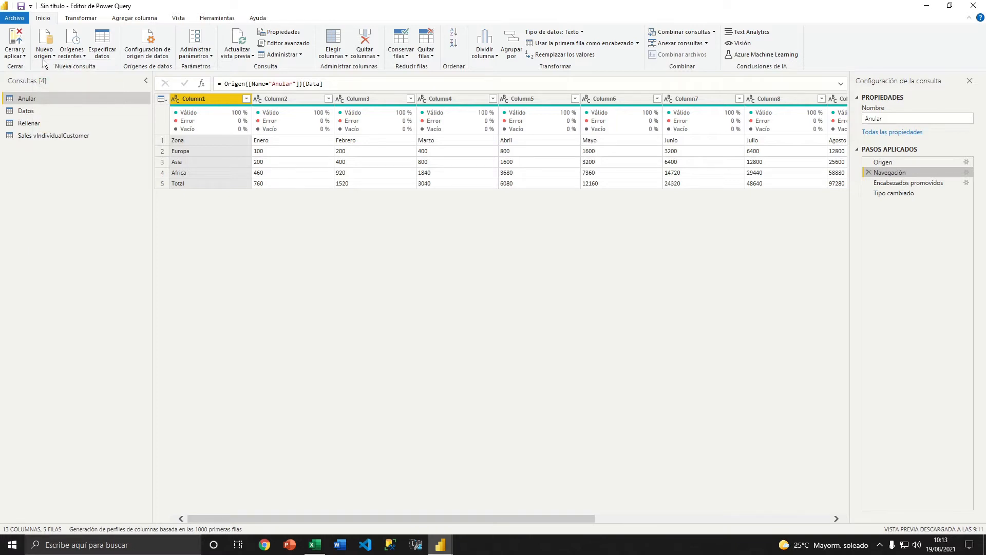
left_click(75, 59)
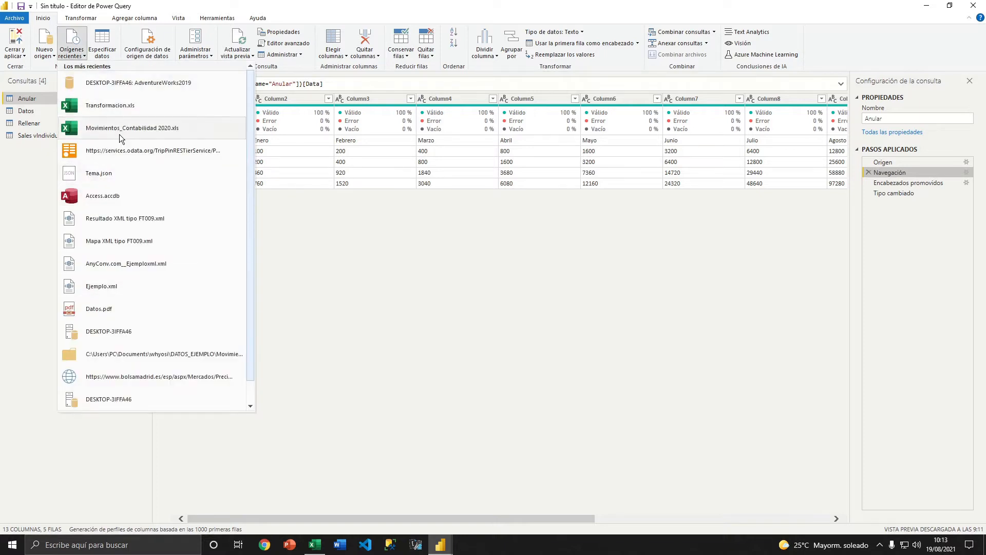
left_click(48, 225)
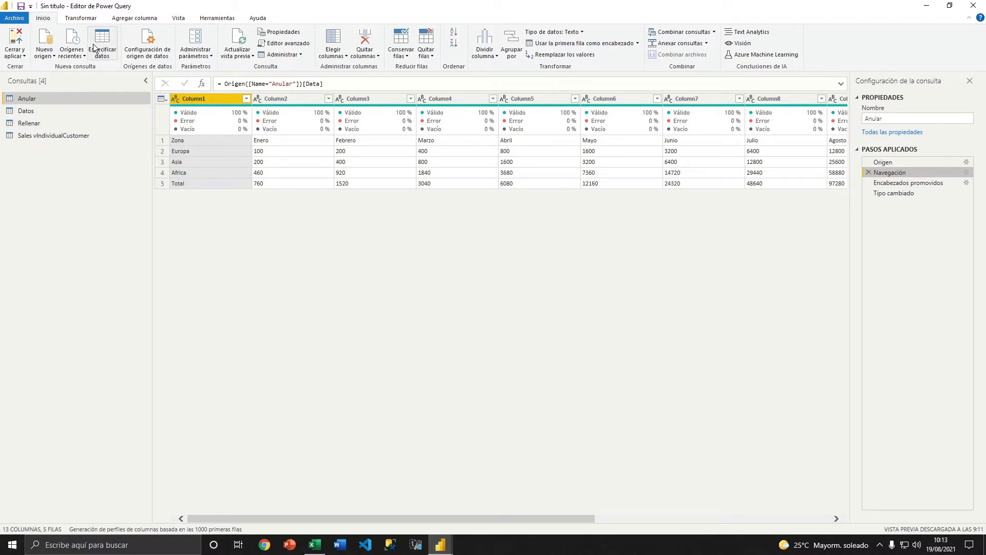
Start a manually entered table with a column named Año containing the values 2020 and 2021.
left_click(110, 42)
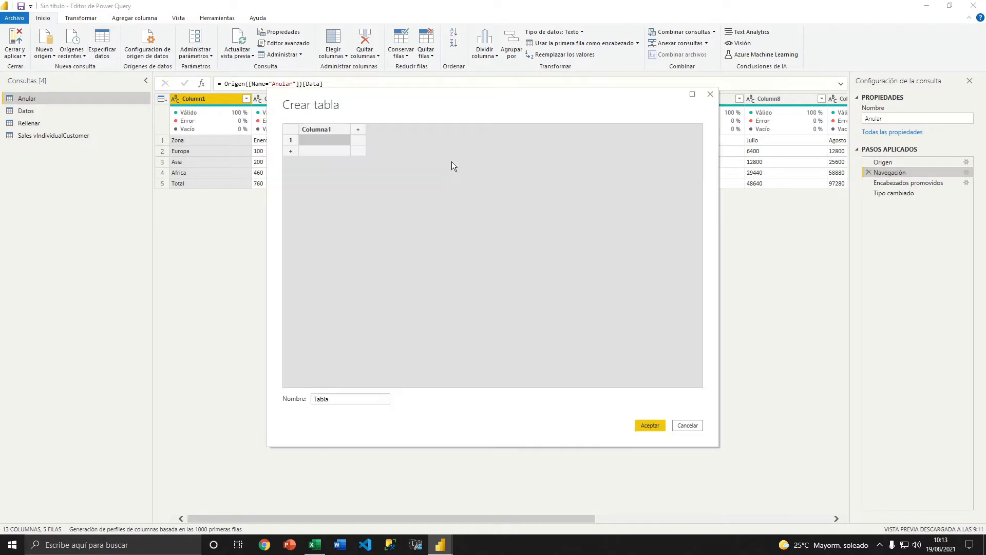
left_click_drag(398, 103, 397, 130)
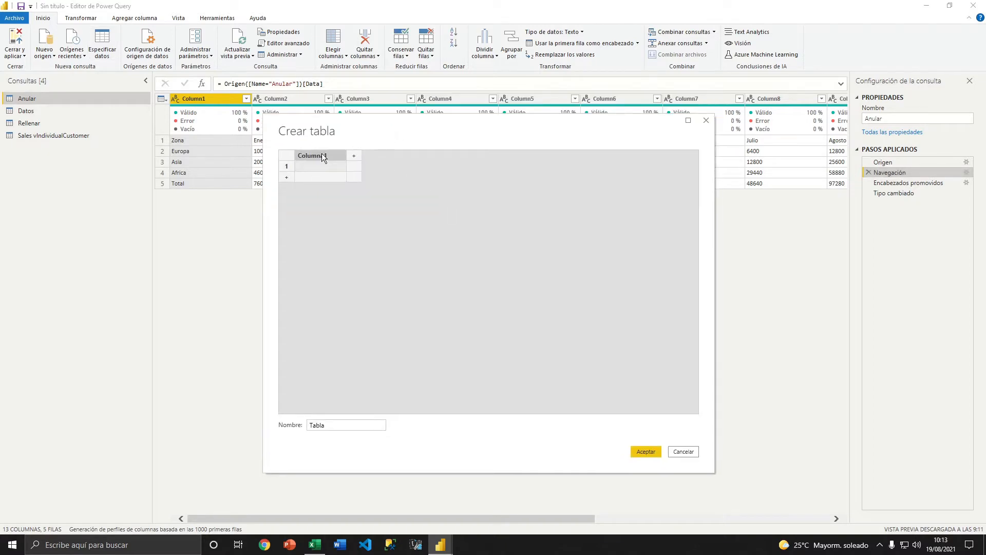
type("F")
key("BackSpace")
type("Año")
key("Return")
left_click(309, 169)
key("Return")
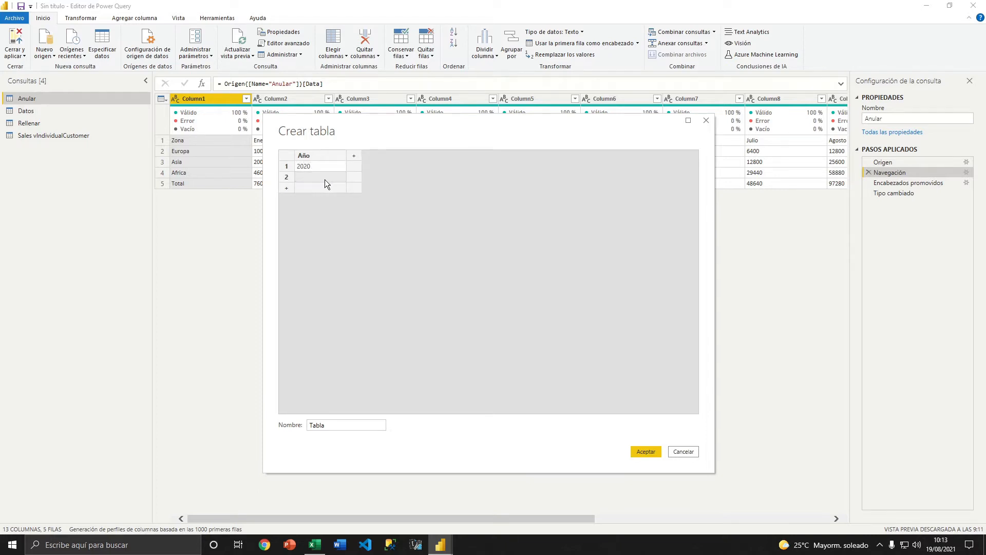
key("Return")
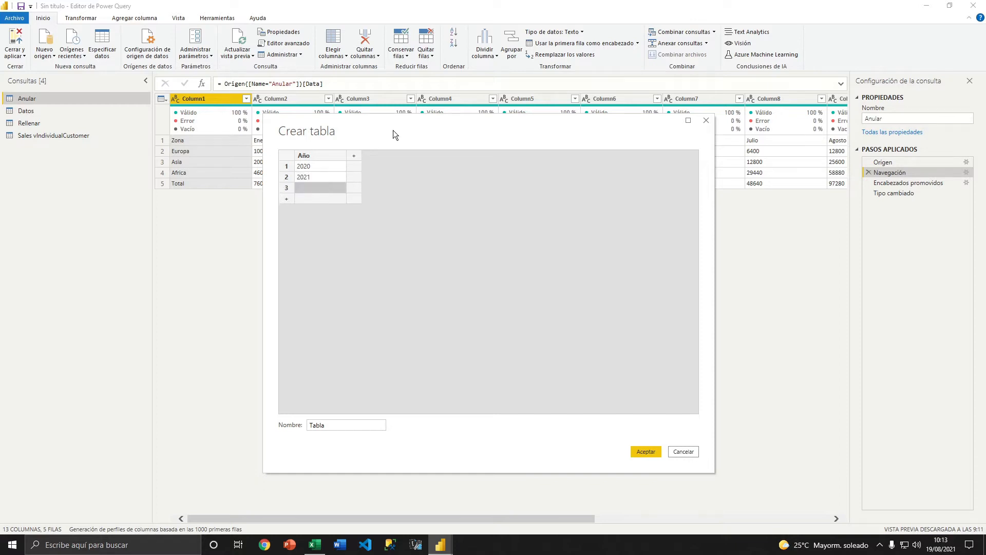
Add a second column named Mes with the values 1 and 7.
left_click(353, 157)
double_click(366, 154)
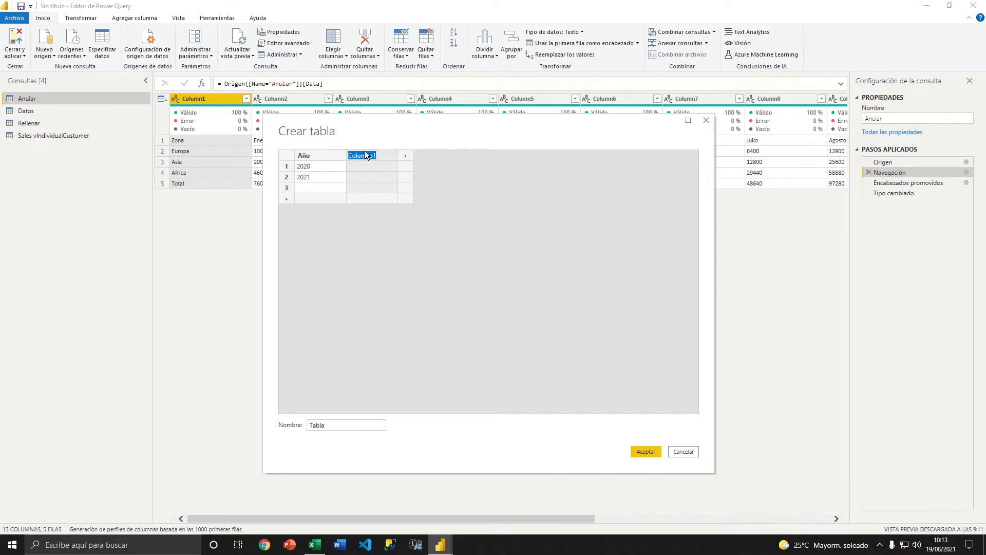
type("Mes")
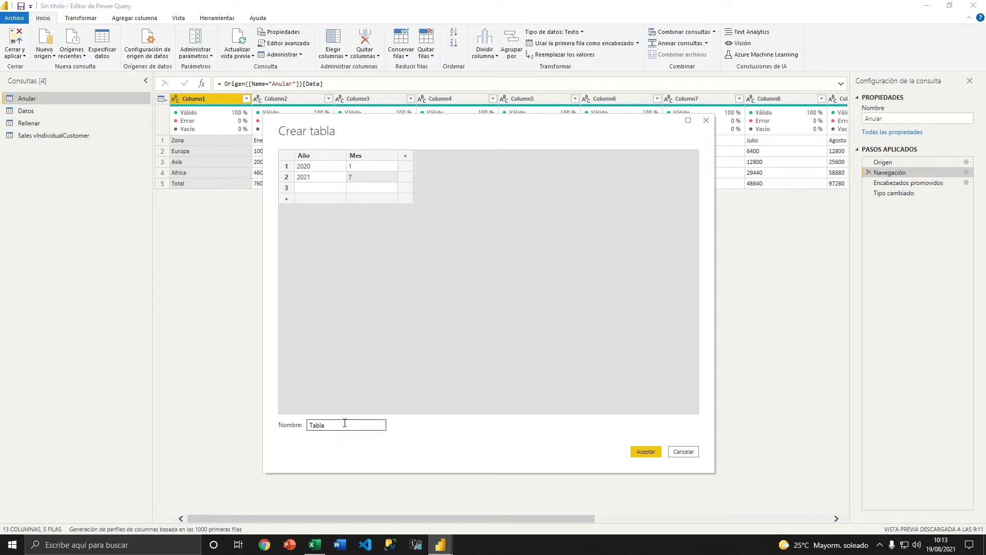
Name the new table Fechas and create it as a query.
left_click_drag(346, 425, 291, 425)
type("Fechas")
left_click(638, 451)
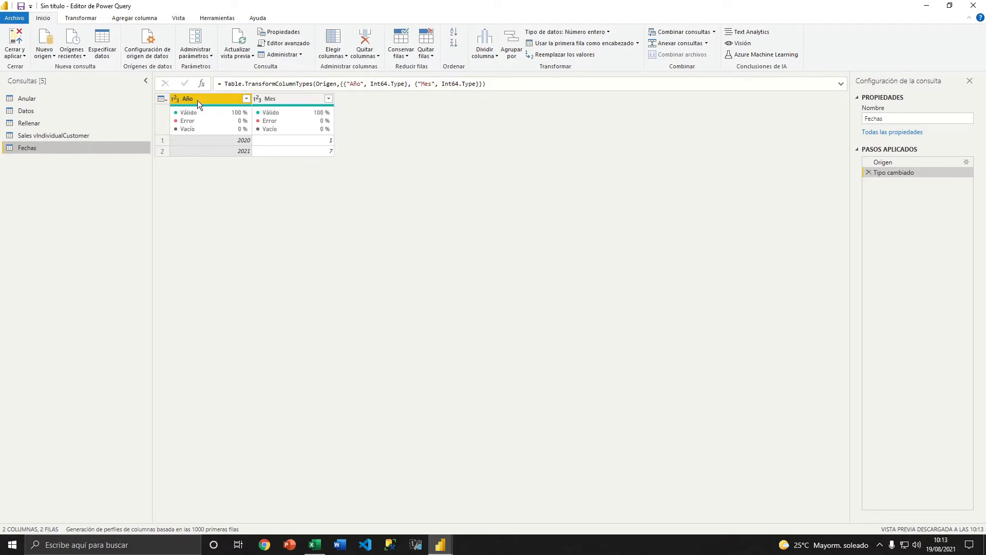
Review the source configuration of the Fechas table and close it without changes.
right_click(900, 172)
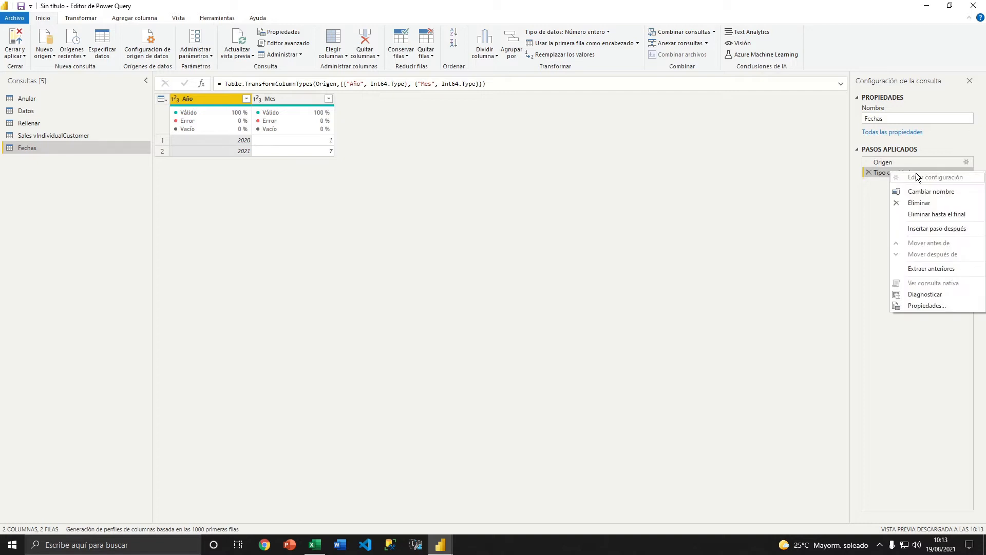
left_click(899, 162)
right_click(899, 162)
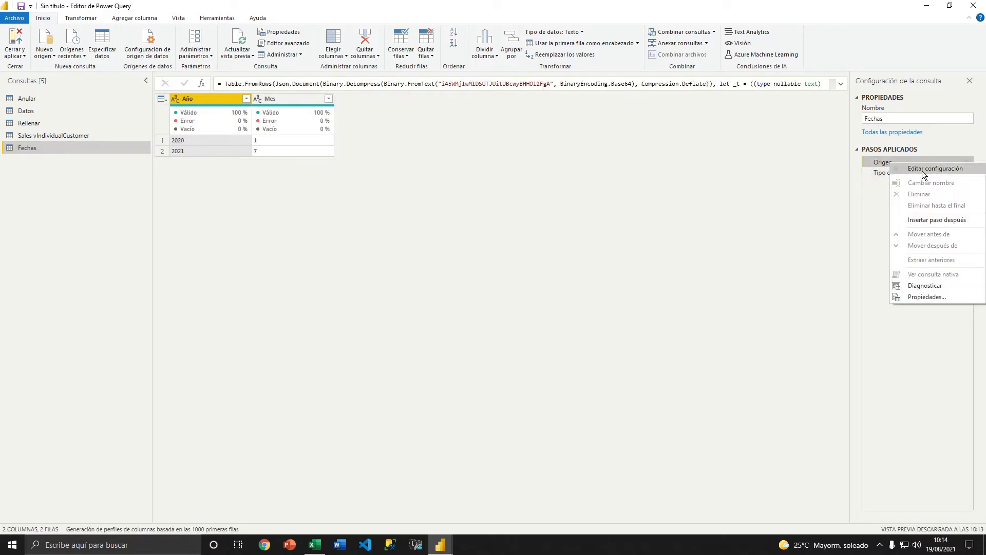
left_click(927, 168)
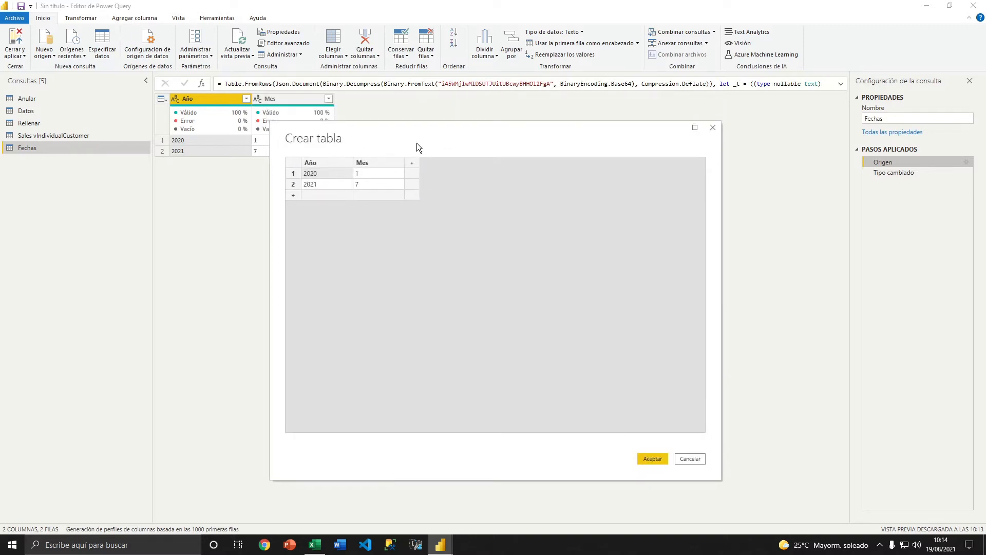
left_click_drag(468, 146, 520, 112)
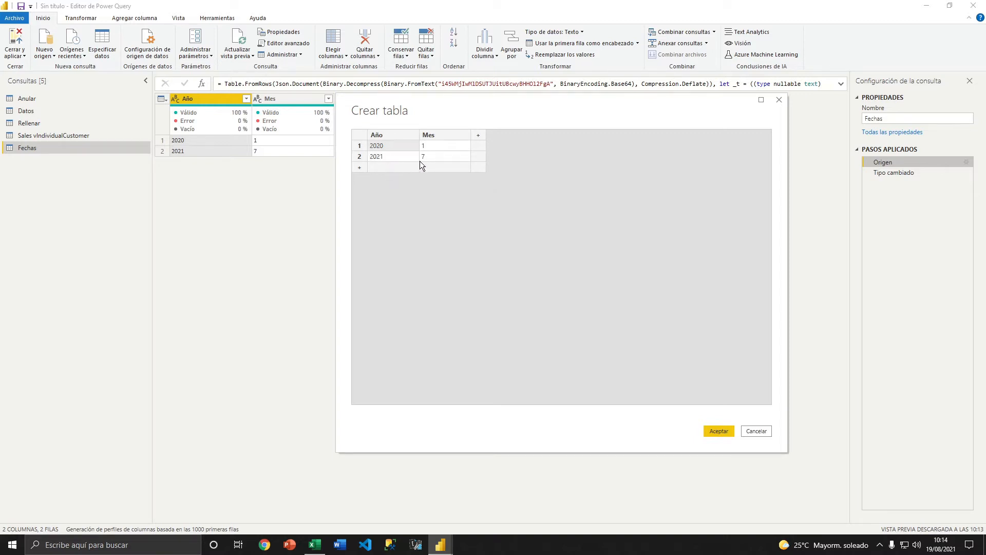
left_click_drag(501, 119, 423, 130)
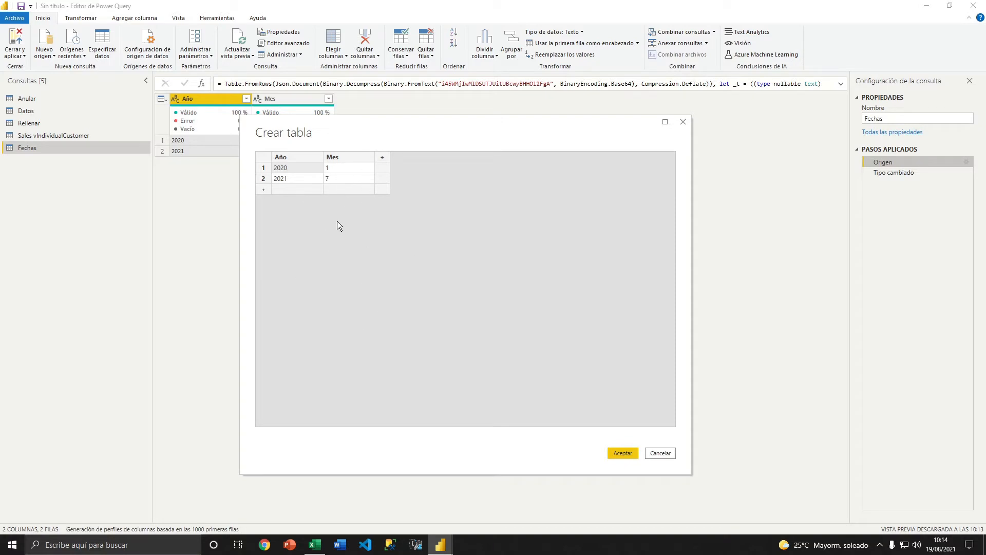
left_click(662, 453)
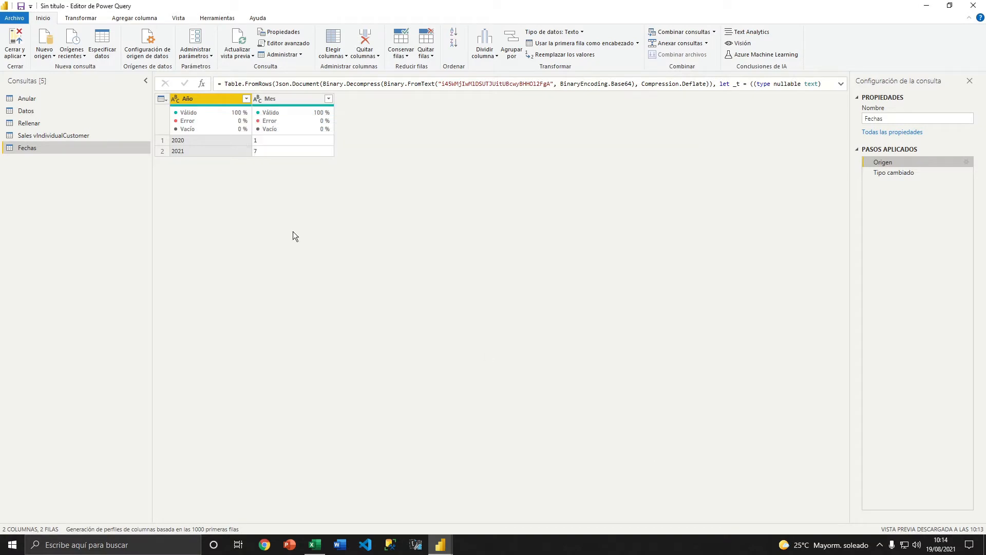
Review the data source settings of the current file, including the change-source options for the AdventureWorks2019 SQL Server connection.
left_click(155, 53)
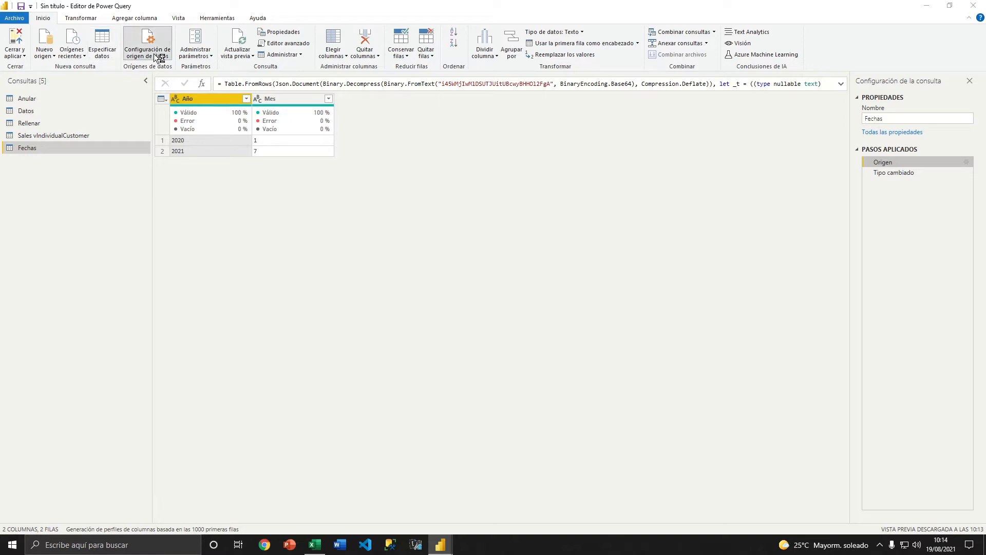
left_click_drag(485, 130, 469, 135)
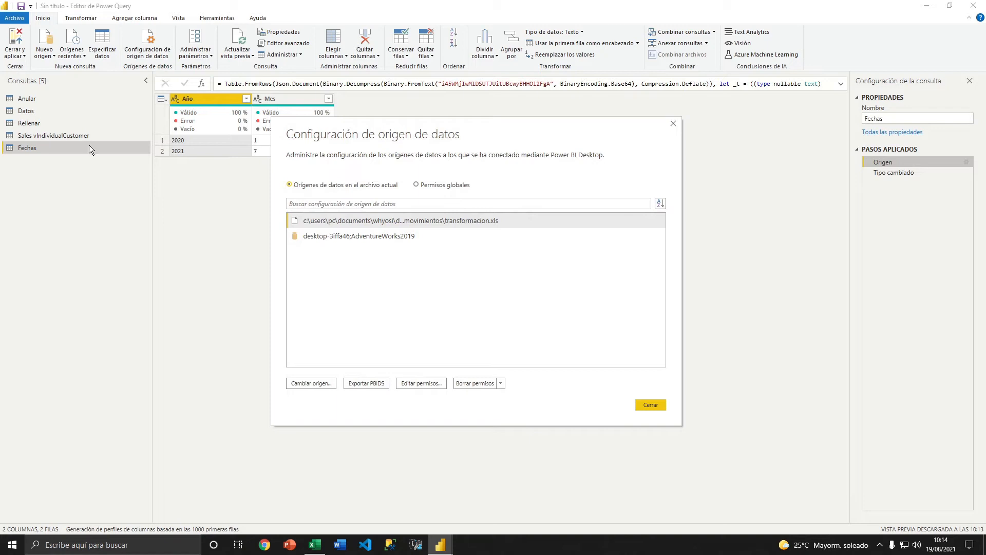
left_click(386, 235)
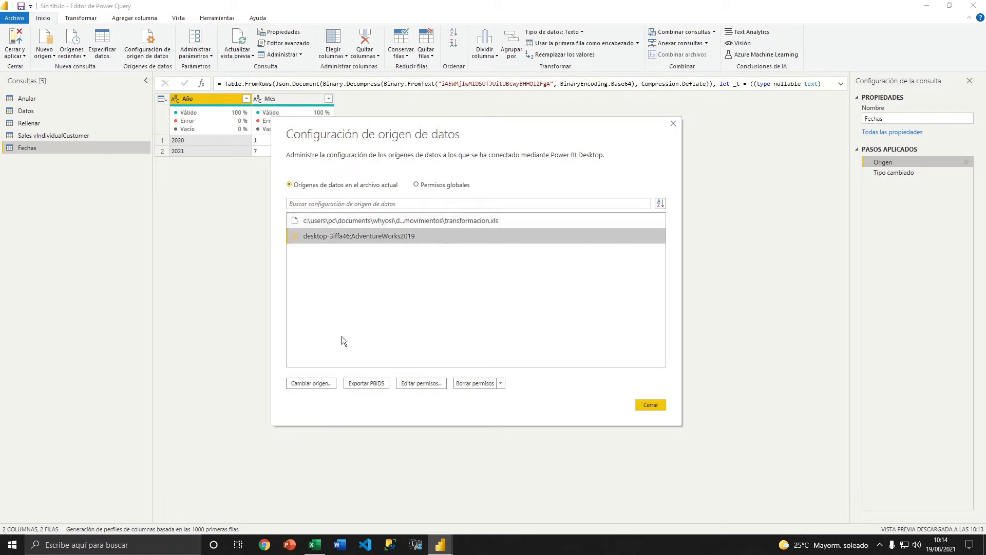
left_click(325, 383)
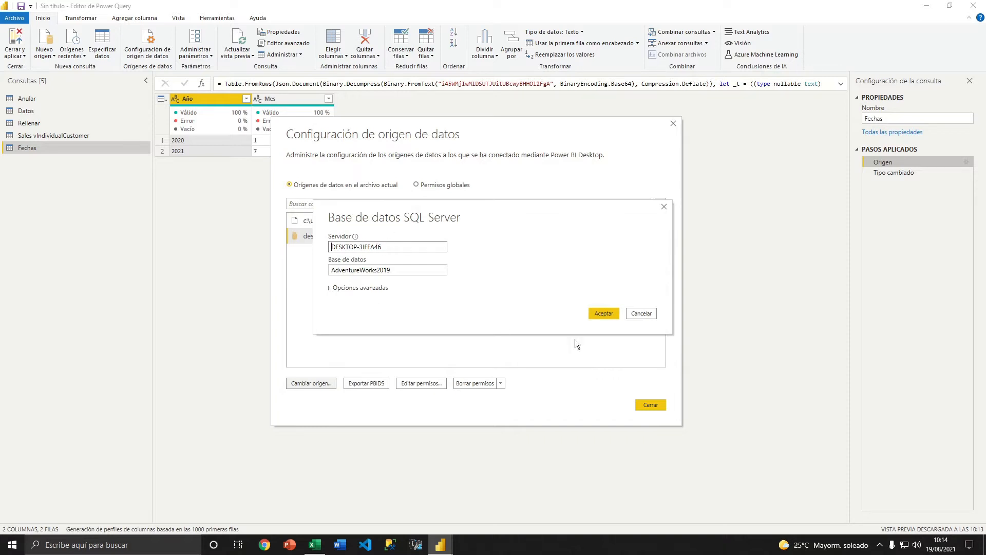
left_click(642, 314)
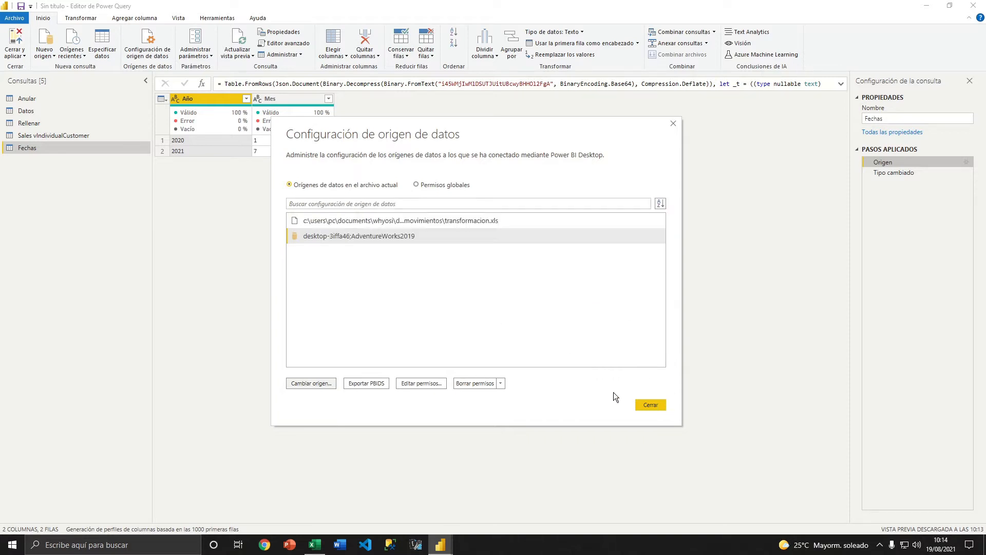
left_click(656, 406)
Review the available commands for managing query parameters.
left_click(202, 56)
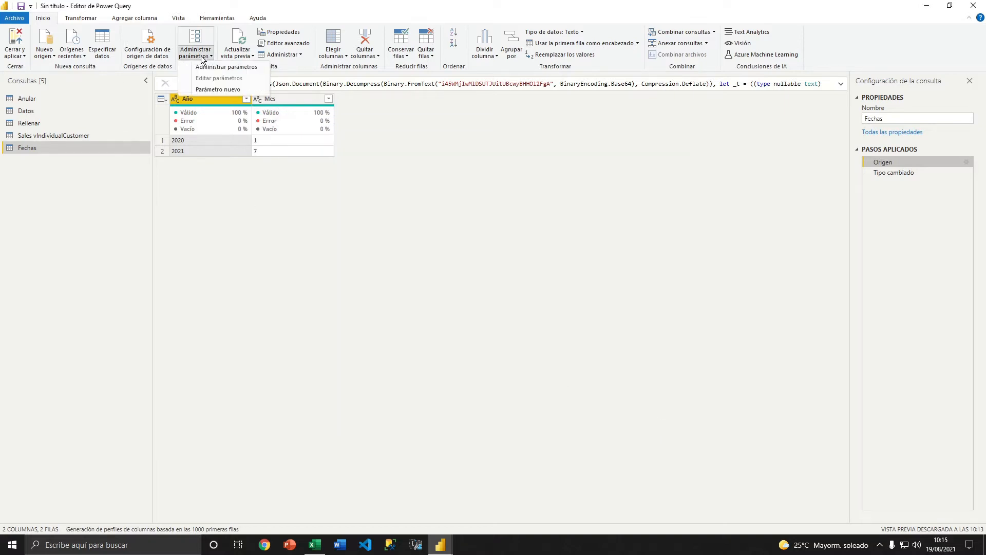
left_click(247, 2)
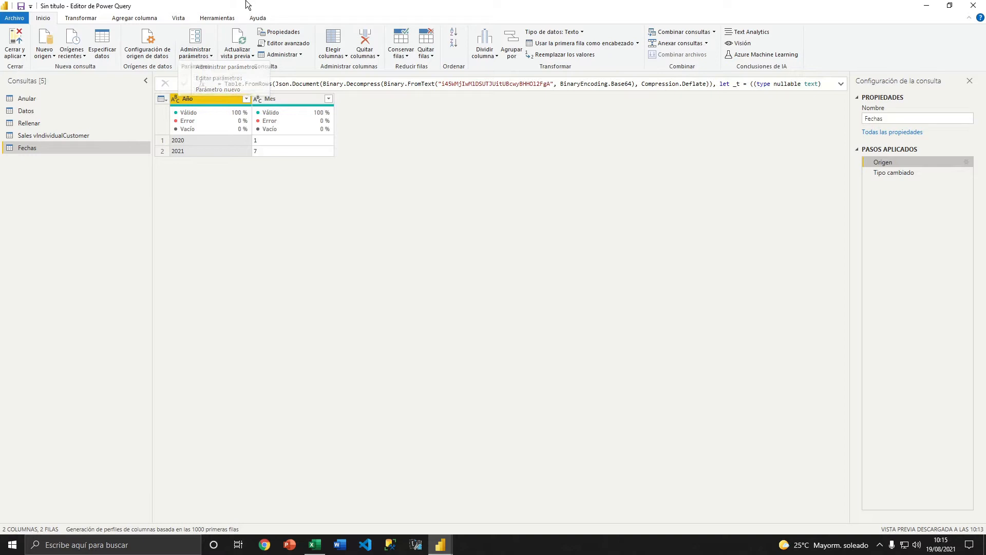
left_click(202, 54)
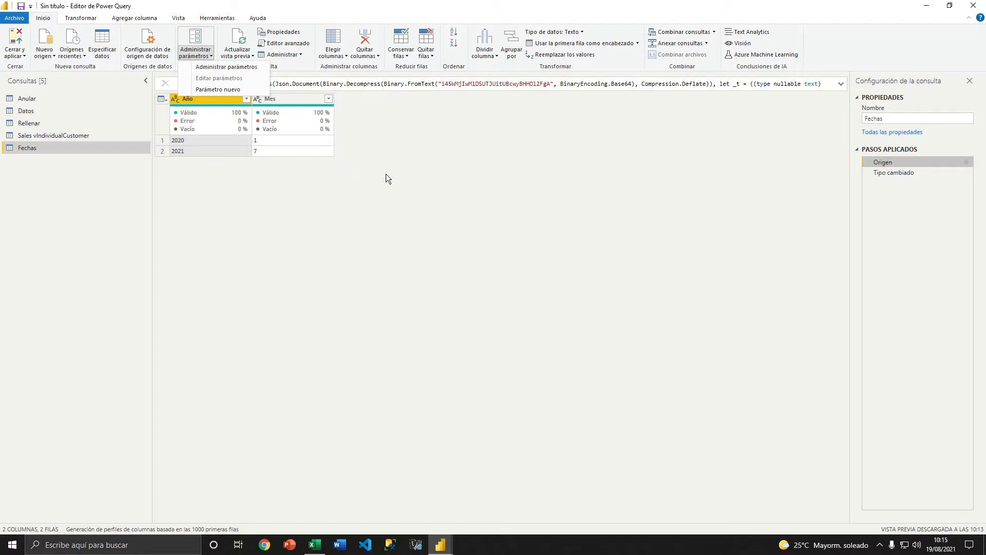
left_click(388, 152)
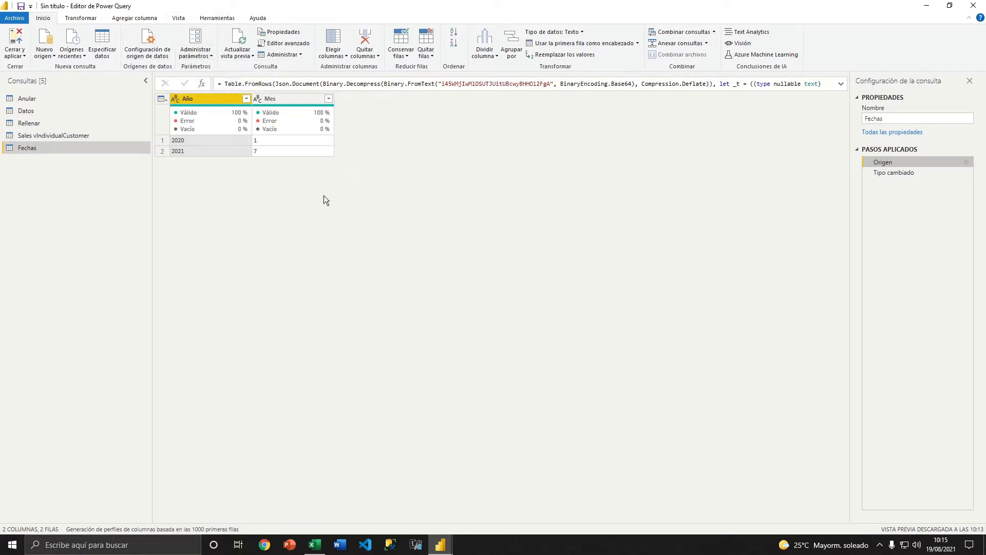
Refresh the preview of the Fechas query and review the other refresh options.
left_click(241, 41)
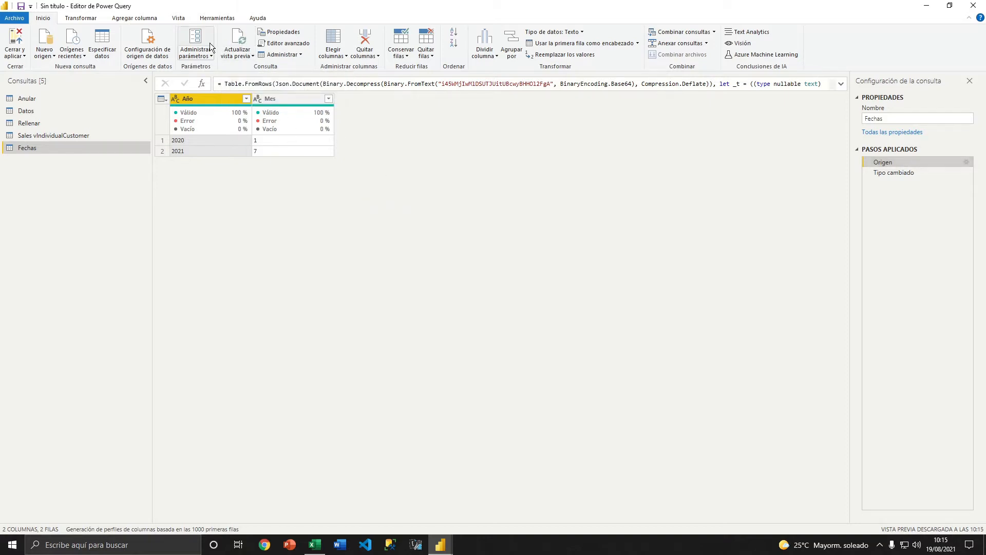
left_click(252, 55)
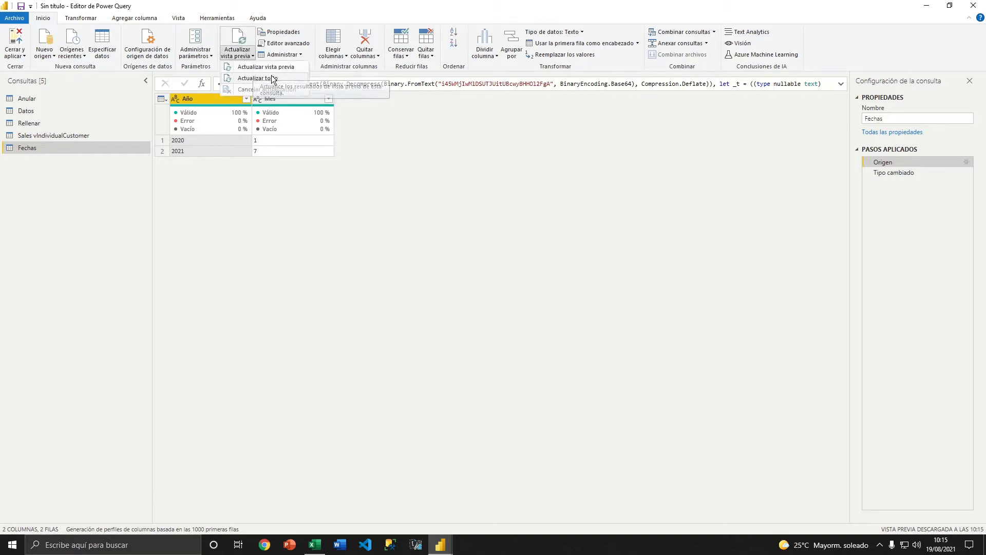
left_click(354, 154)
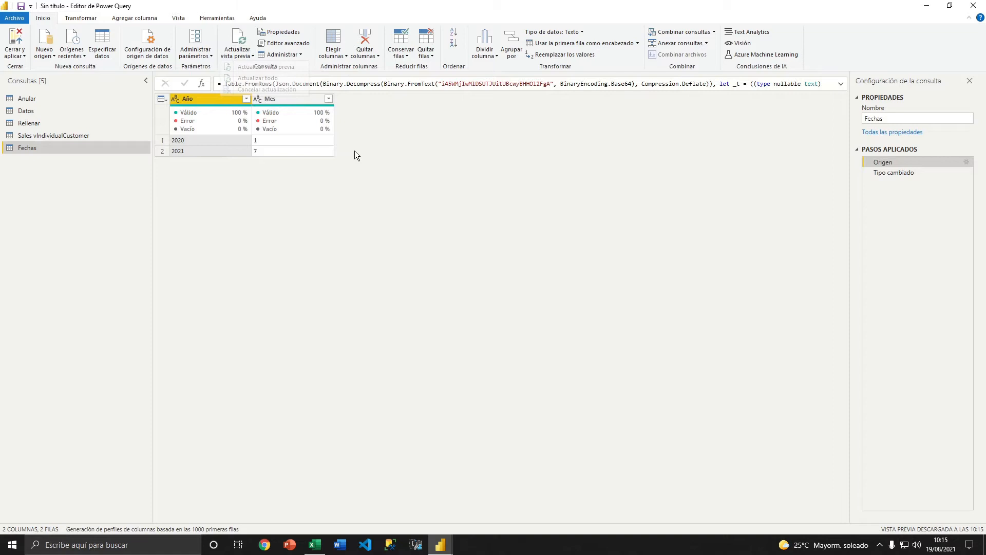
Disable loading to the report in the Fechas query's properties, keeping it included in the report refresh.
left_click(279, 32)
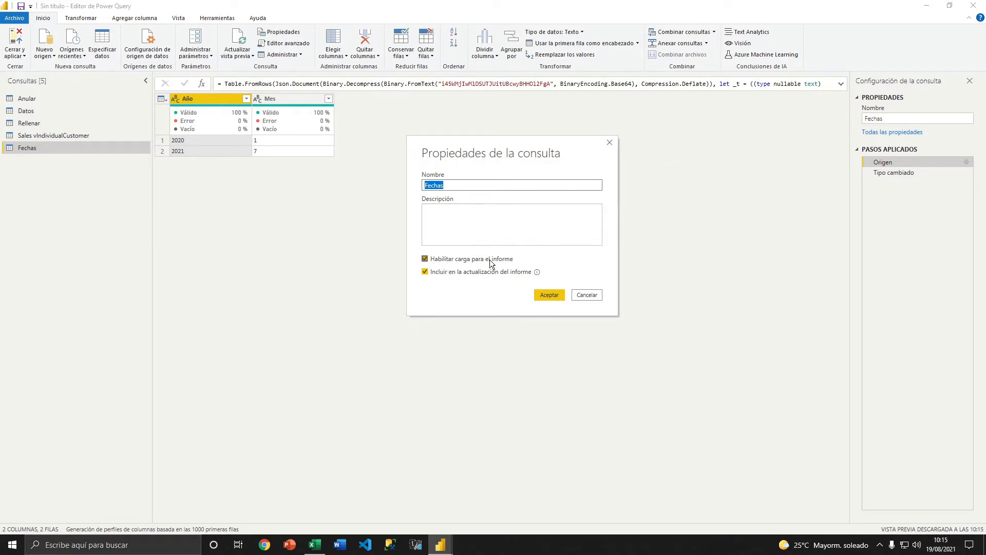
left_click_drag(513, 158, 492, 148)
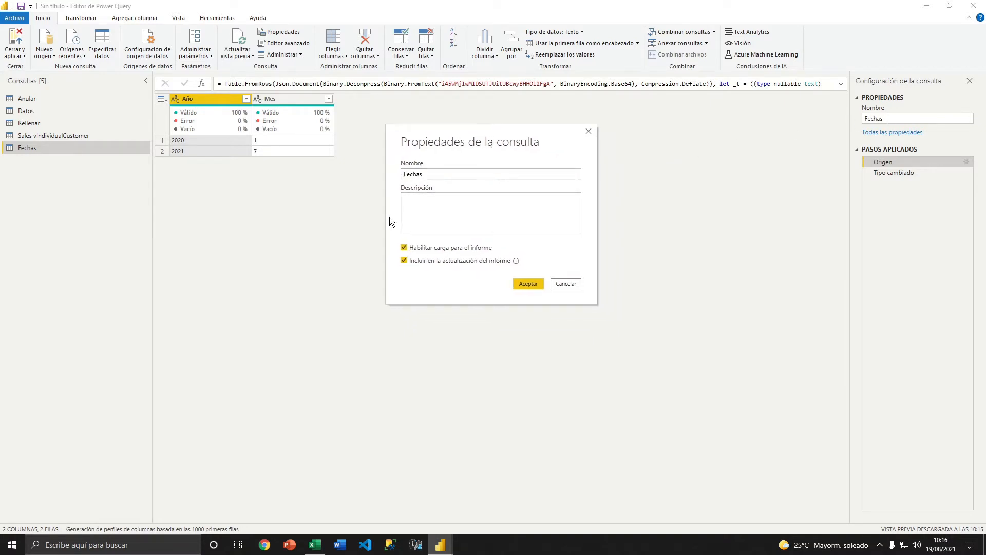
left_click(404, 261)
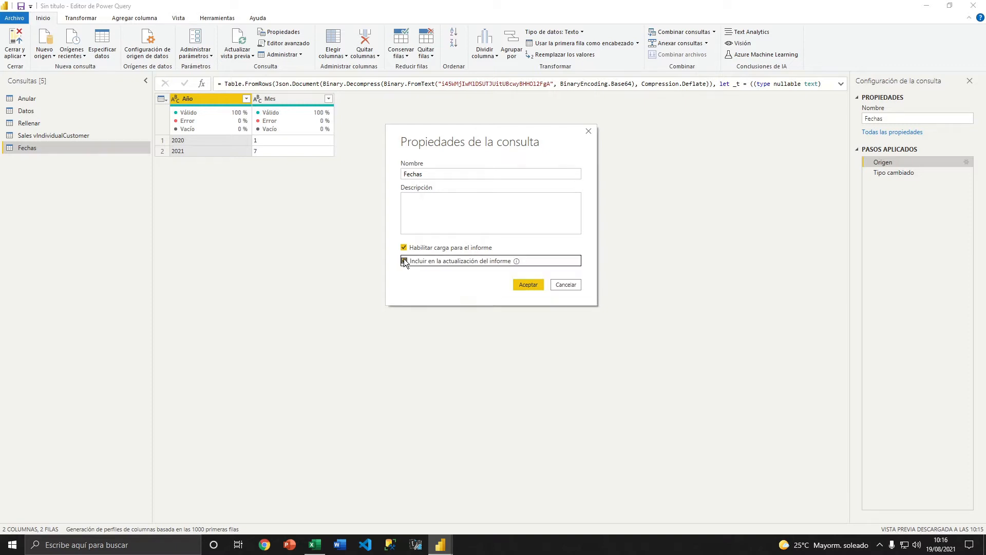
mouse_move(517, 263)
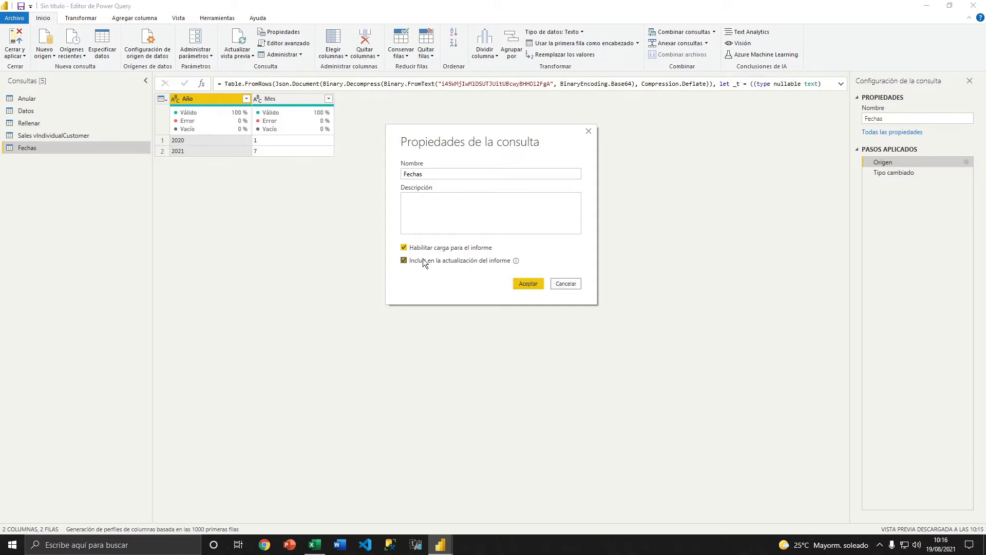
left_click(405, 247)
left_click(530, 286)
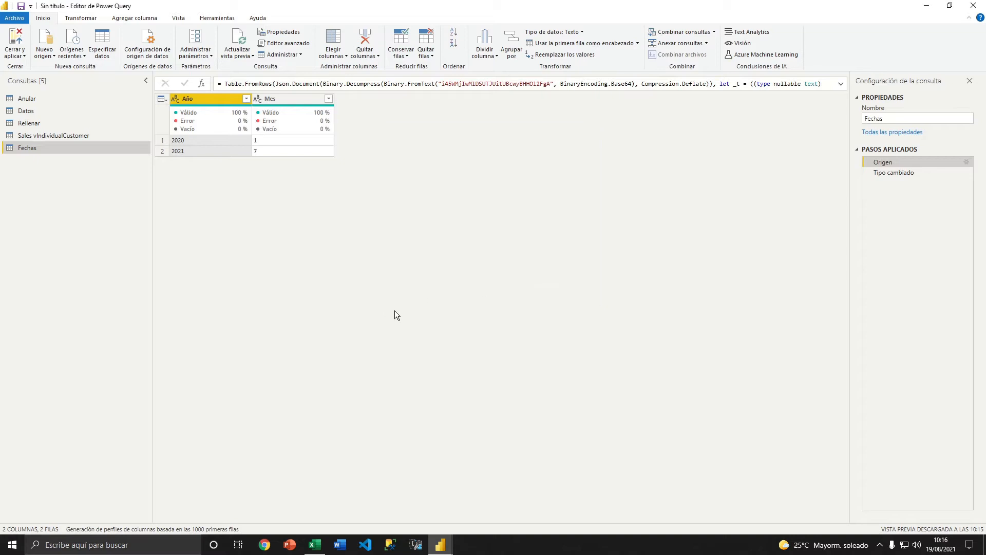
Close and apply the query changes, and reopen the Power Query Editor on the Fechas query.
left_click(15, 43)
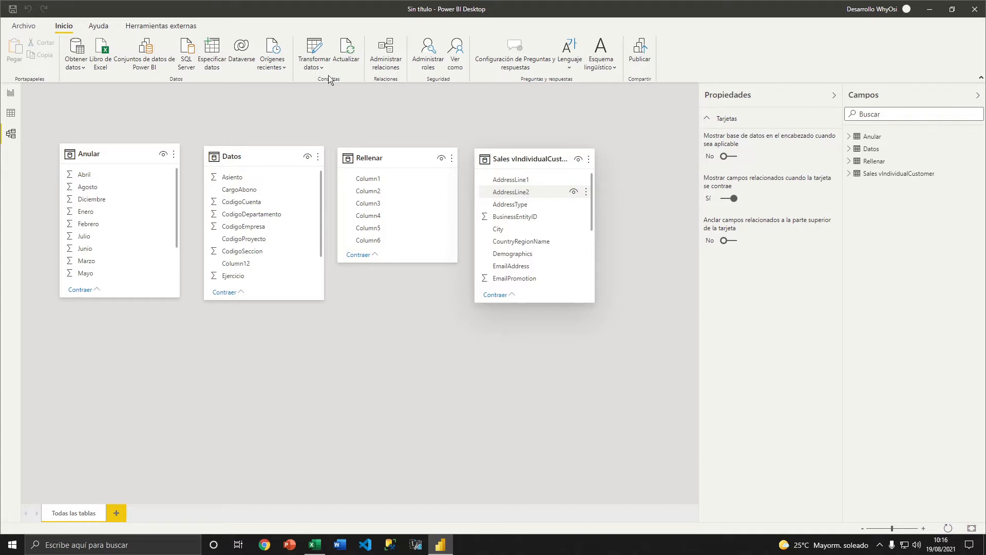
left_click(314, 66)
left_click(316, 84)
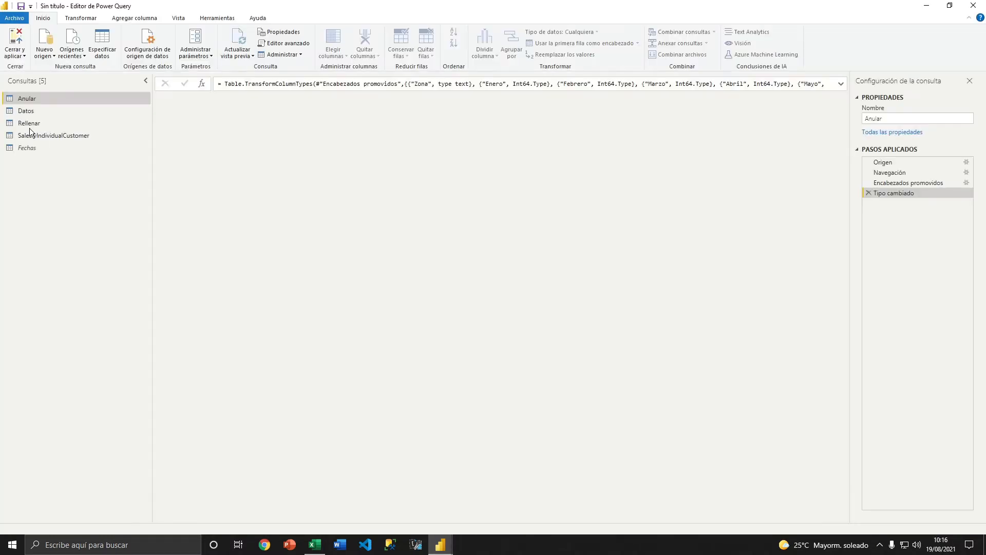
left_click(32, 150)
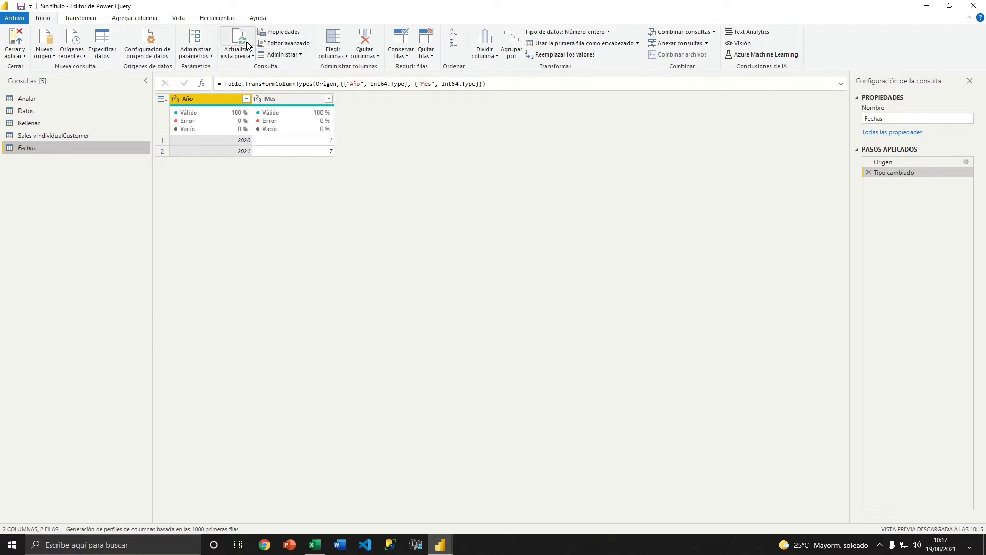
Examine the full M code of the Sales vIndividualCustomer query in the Advanced Editor and close it without changes.
left_click(43, 136)
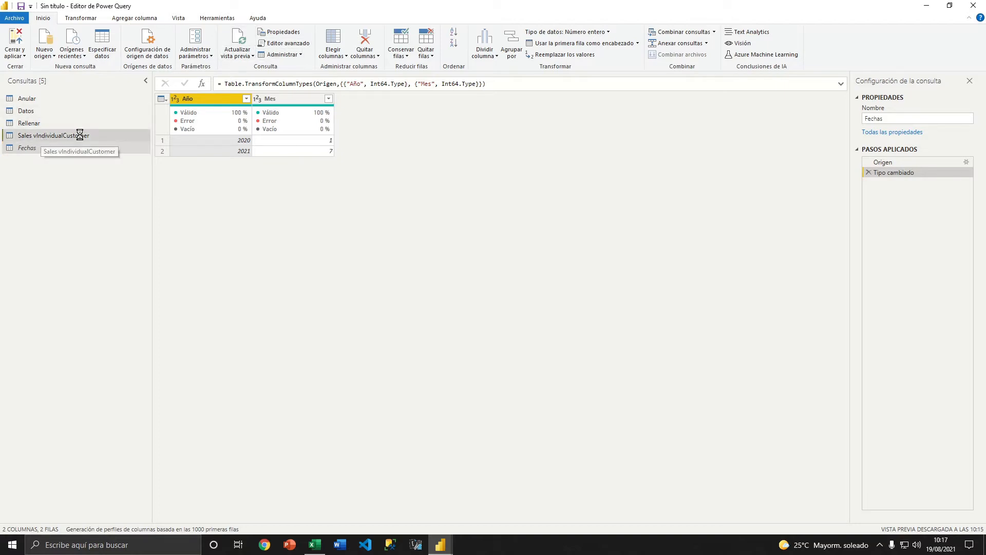
left_click(272, 44)
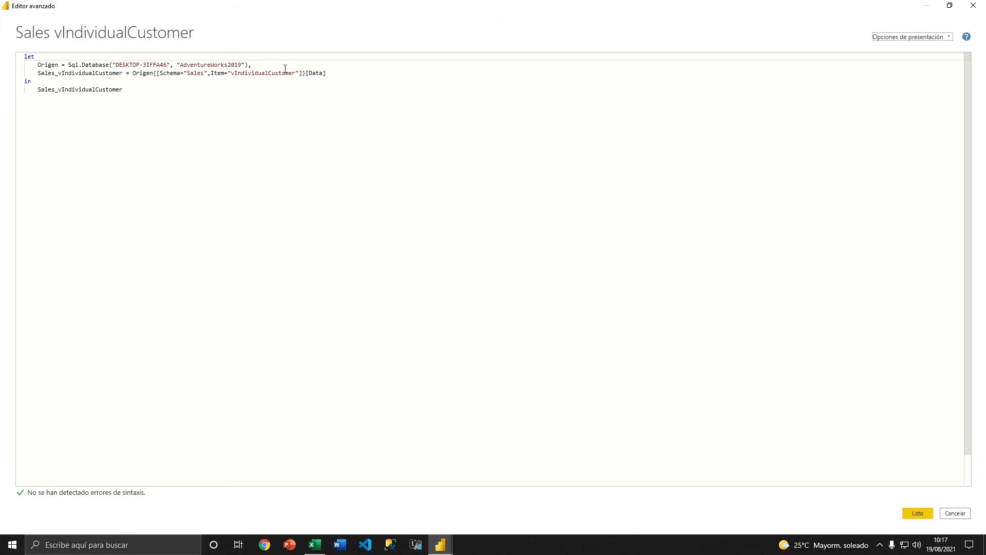
left_click_drag(152, 94, 31, 52)
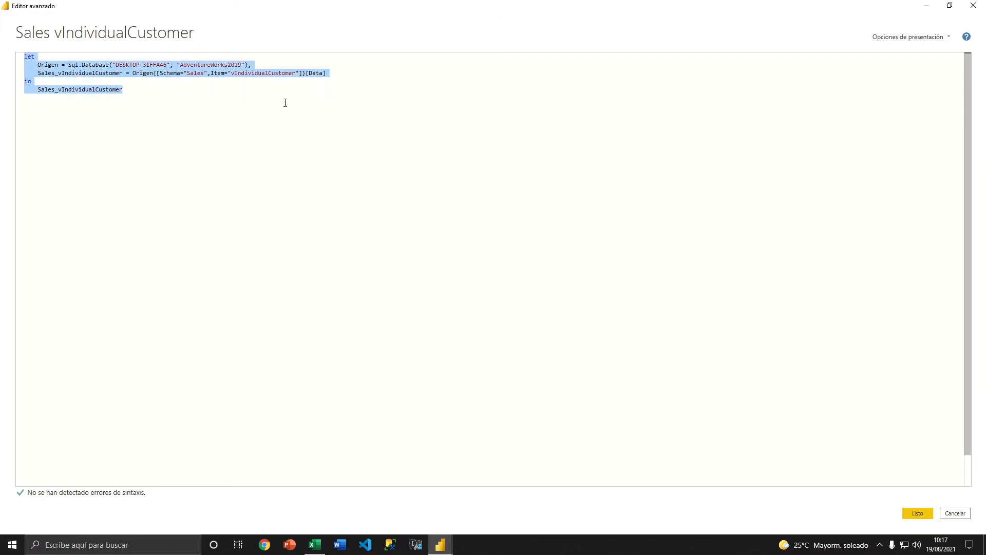
left_click(216, 99)
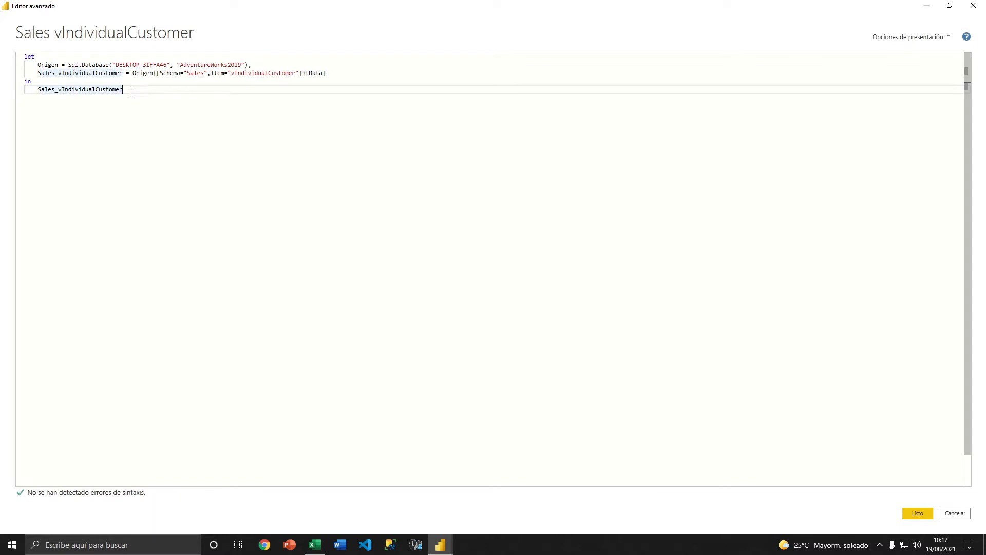
left_click_drag(131, 90, 25, 61)
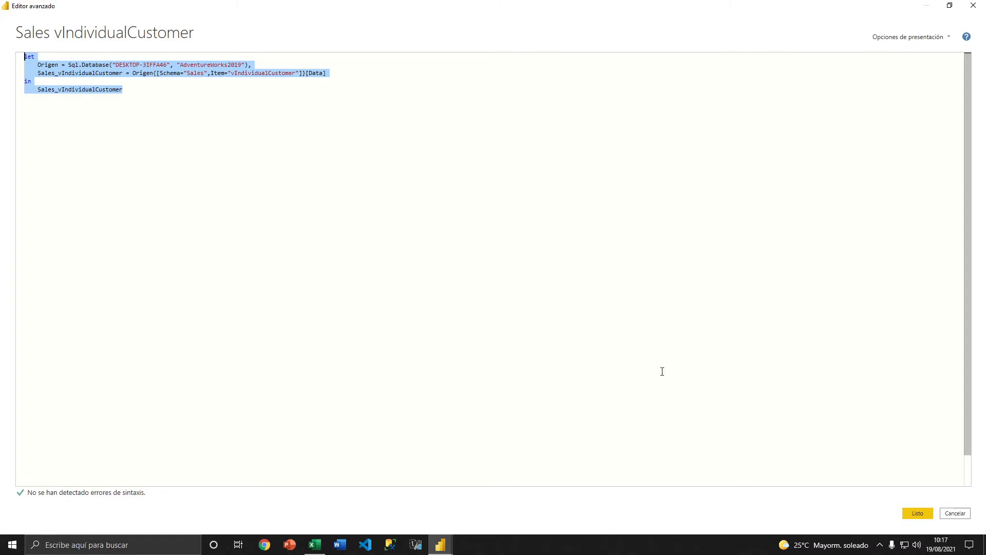
left_click(168, 97)
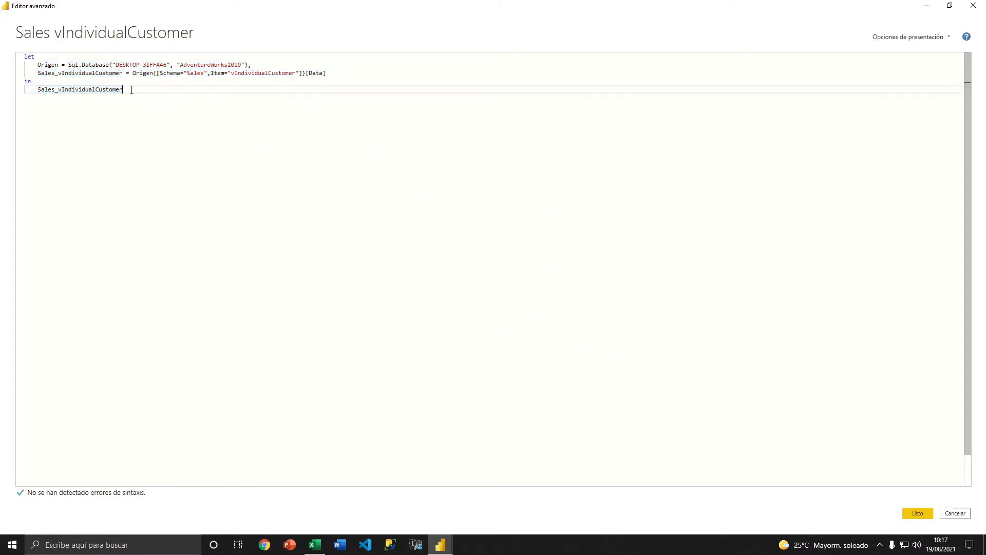
left_click(957, 513)
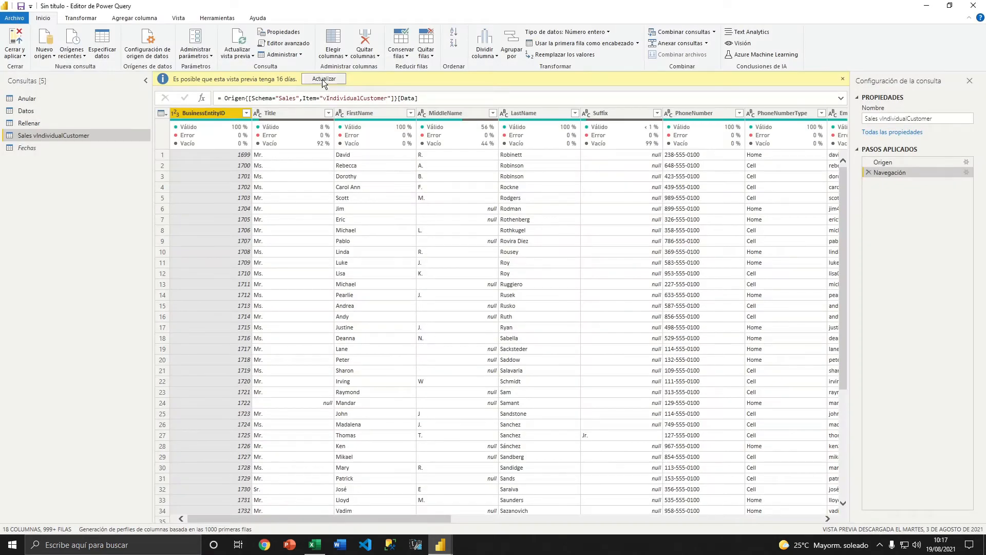
Refresh the preview of the Sales vIndividualCustomer query and review the available query management options.
left_click(324, 80)
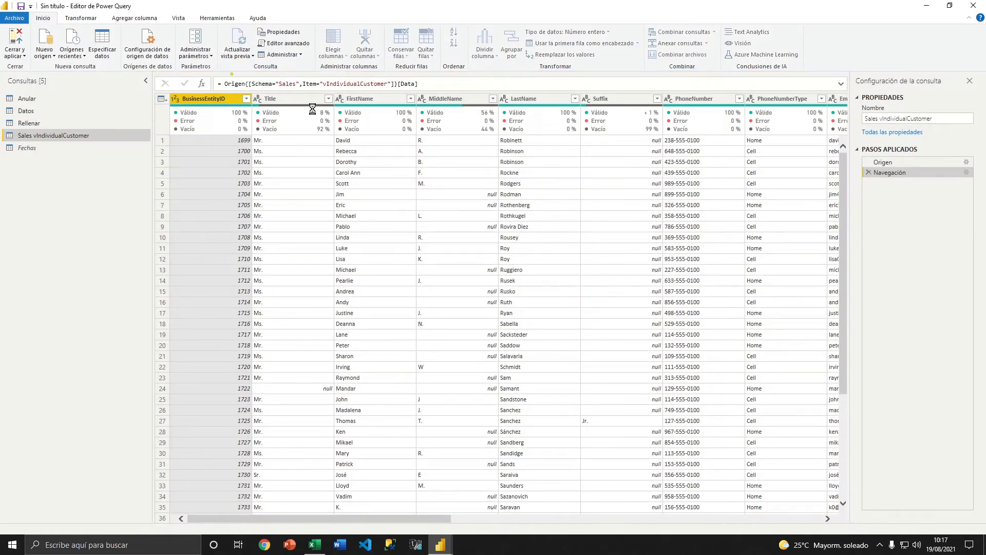
left_click(301, 56)
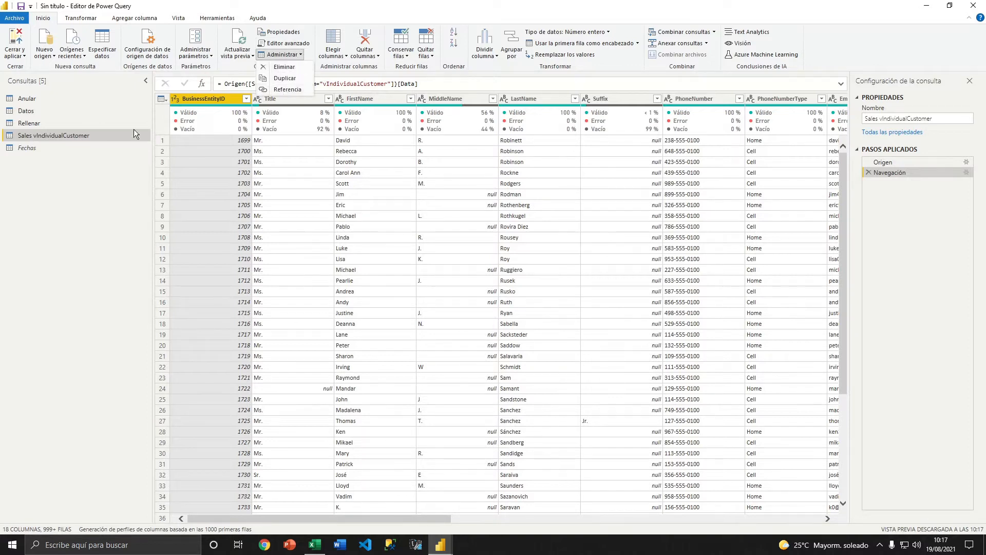
left_click(82, 204)
Delete the Fechas query and confirm its removal.
left_click(30, 148)
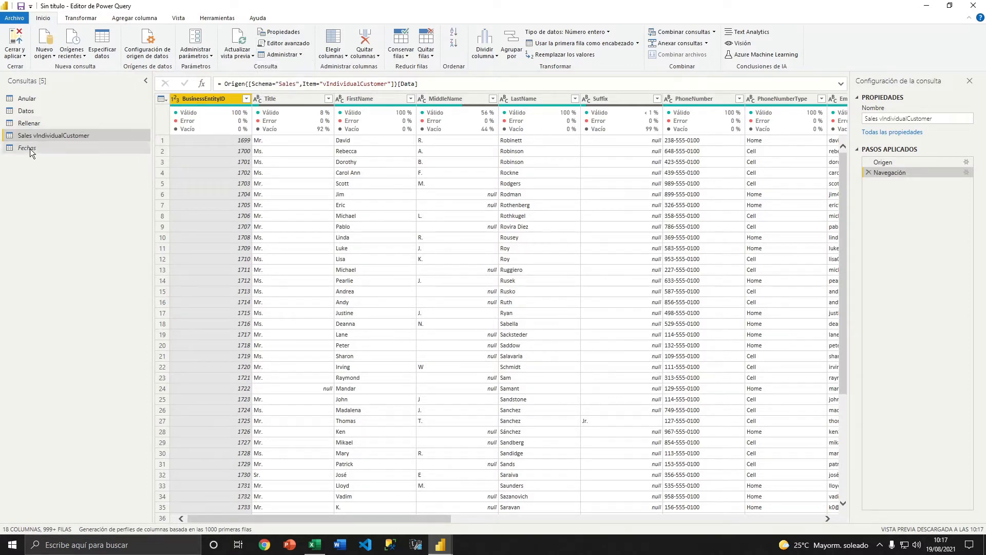
left_click(300, 56)
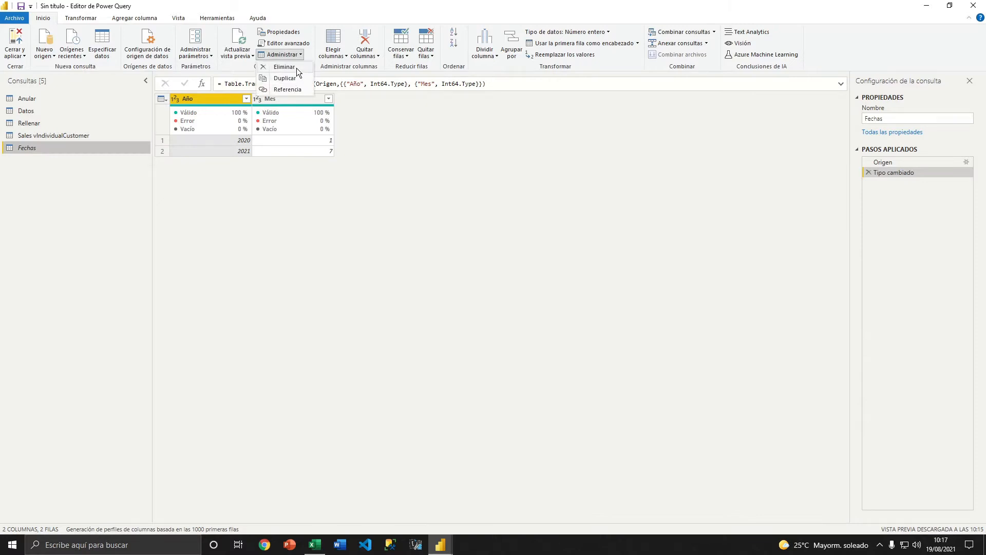
left_click(293, 67)
left_click(542, 288)
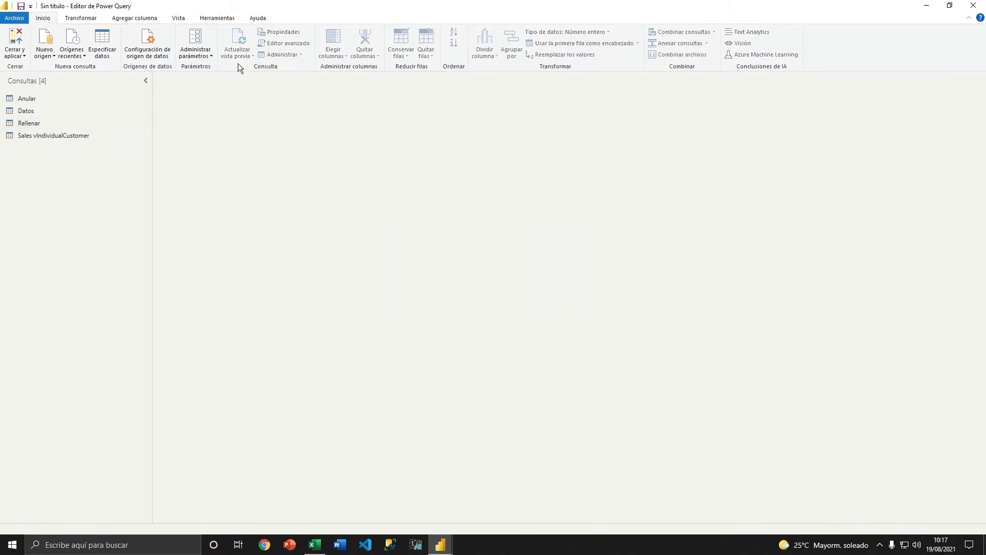
Review the delete, duplicate and reference commands available for the Sales vIndividualCustomer query.
left_click(45, 134)
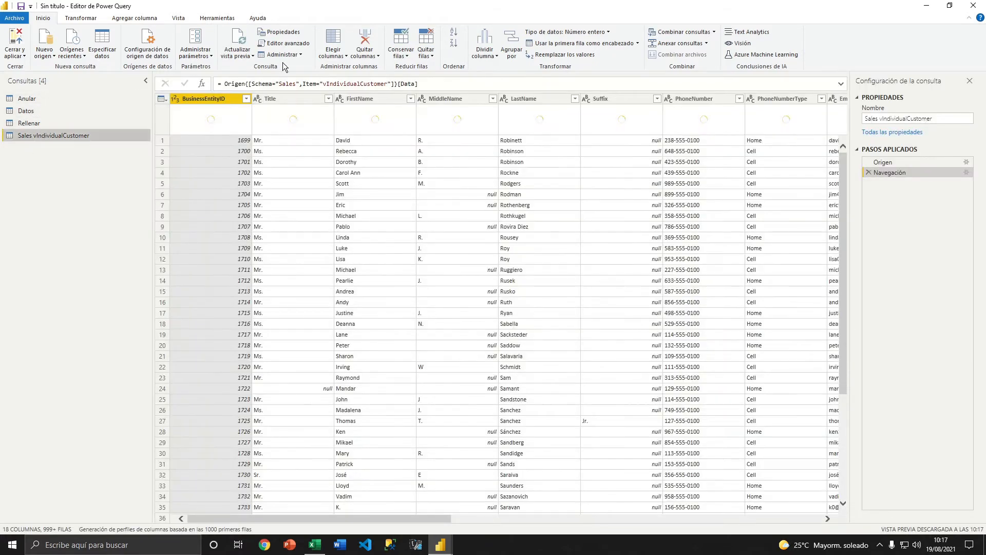
left_click(286, 55)
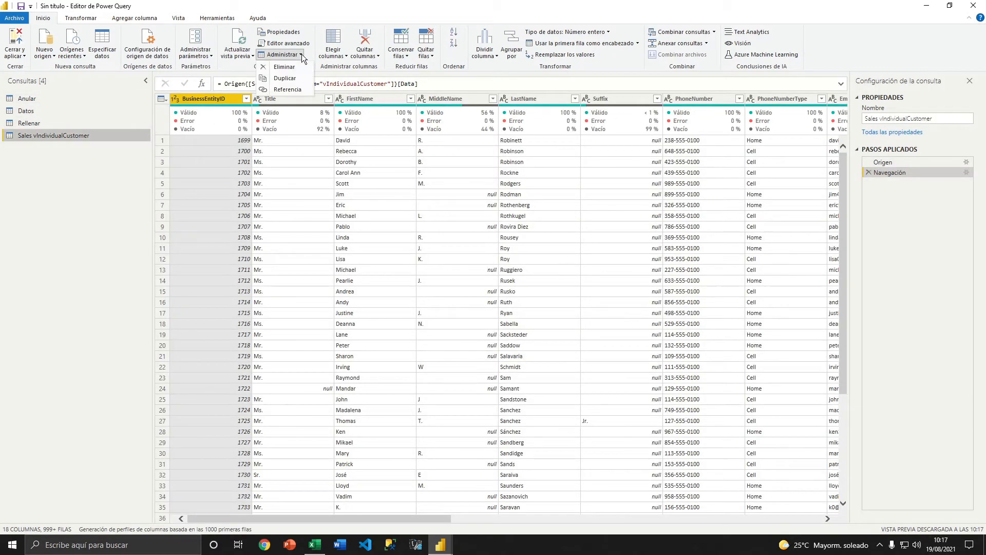
left_click(33, 171)
right_click(49, 140)
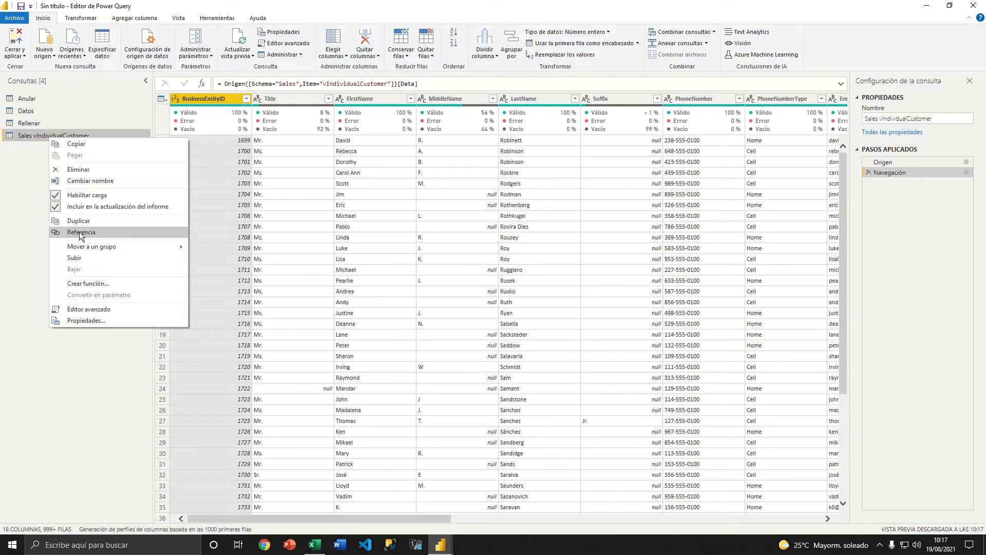
left_click(20, 190)
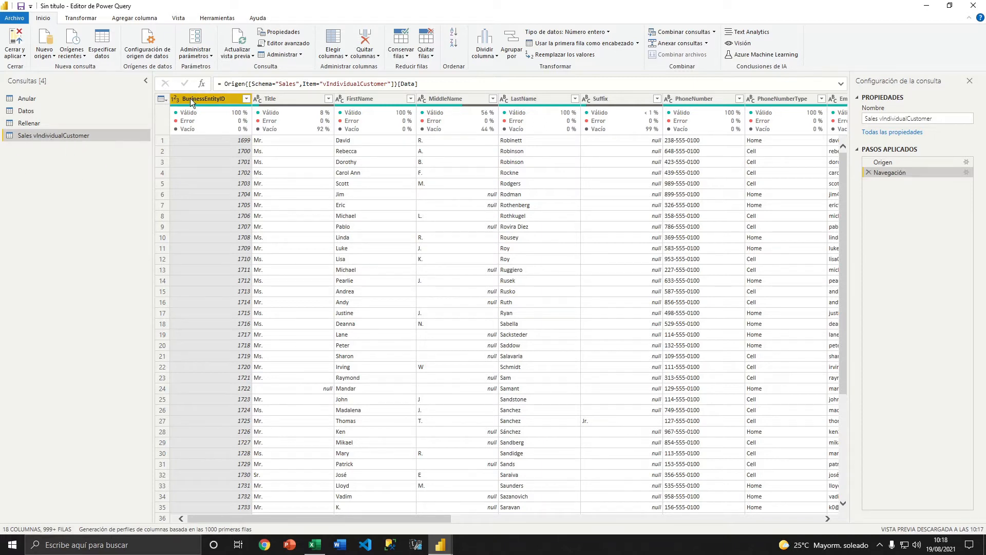
Create a reference query from Sales vIndividualCustomer, and filter the original's BusinessEntityID column to only the first listed ID.
left_click(288, 57)
left_click(287, 89)
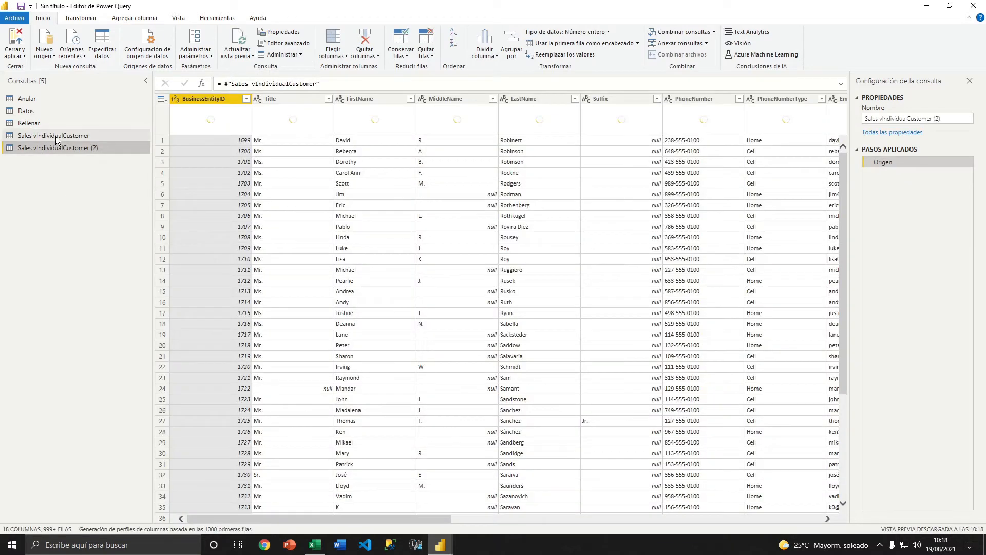
left_click(56, 136)
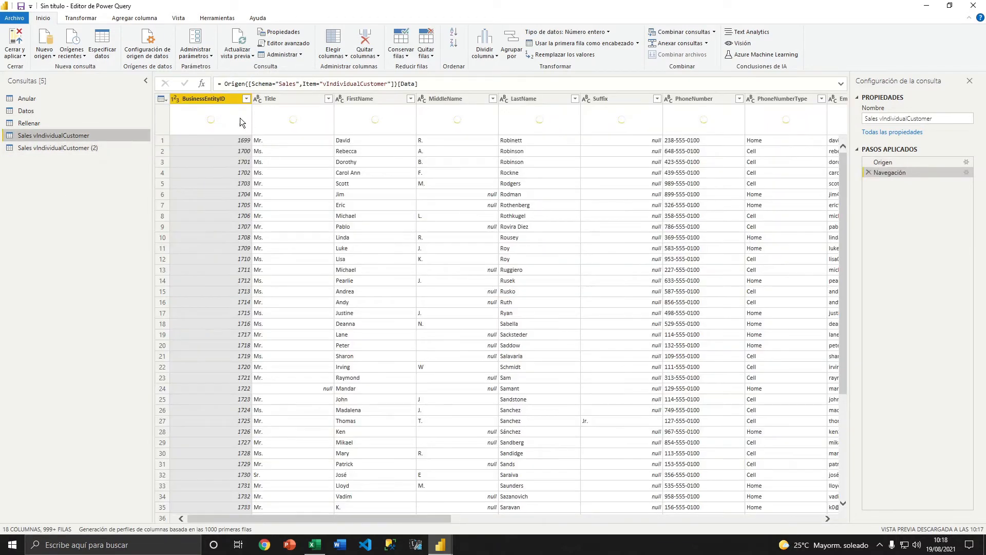
left_click(246, 99)
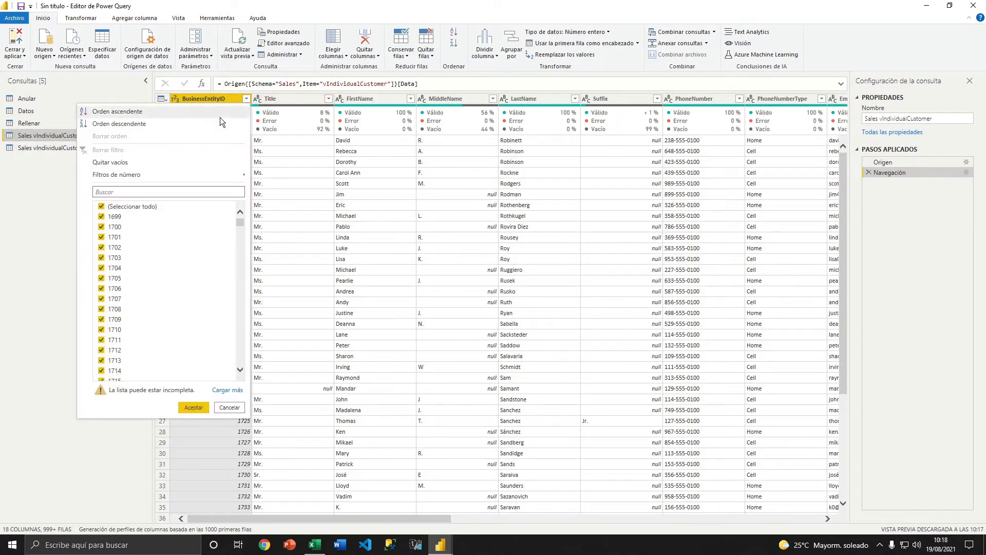
left_click(102, 206)
left_click(102, 216)
left_click(193, 406)
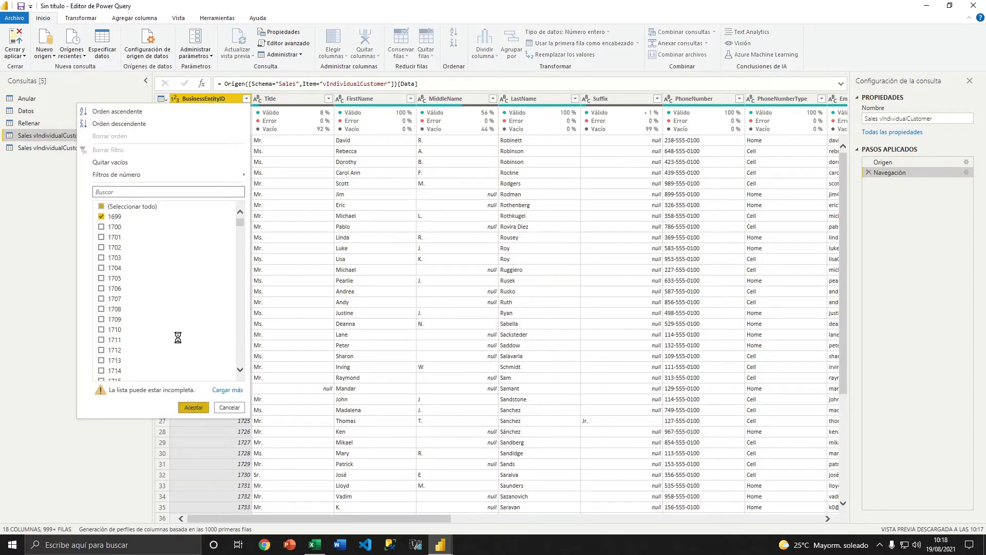
Compare the reference query's rows and applied steps with those of the filtered Sales vIndividualCustomer query.
left_click(58, 147)
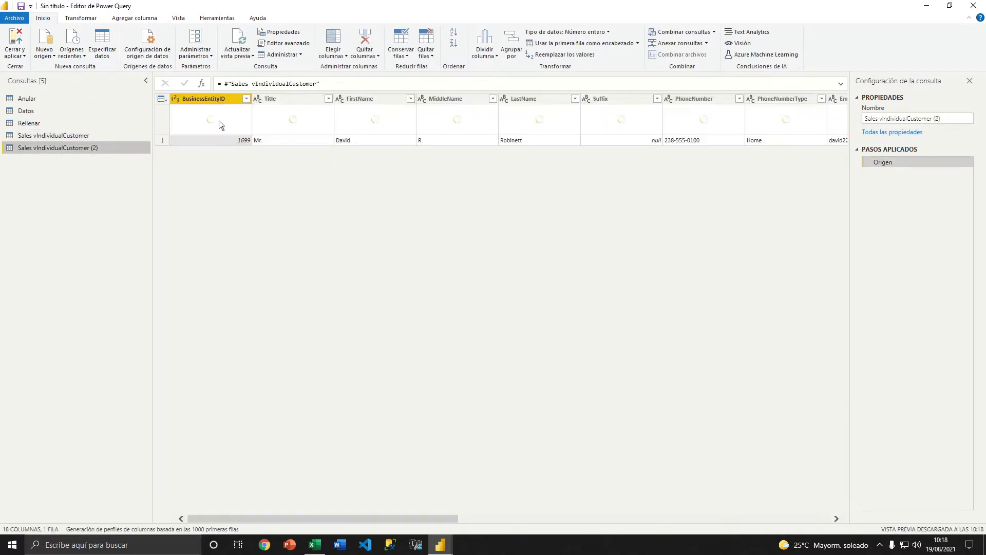
mouse_move(214, 125)
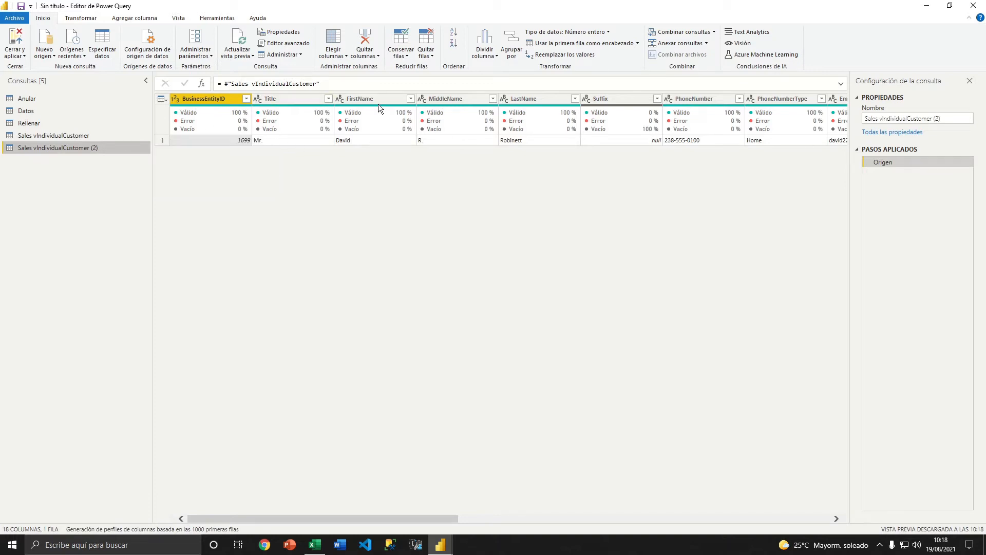
left_click(356, 97)
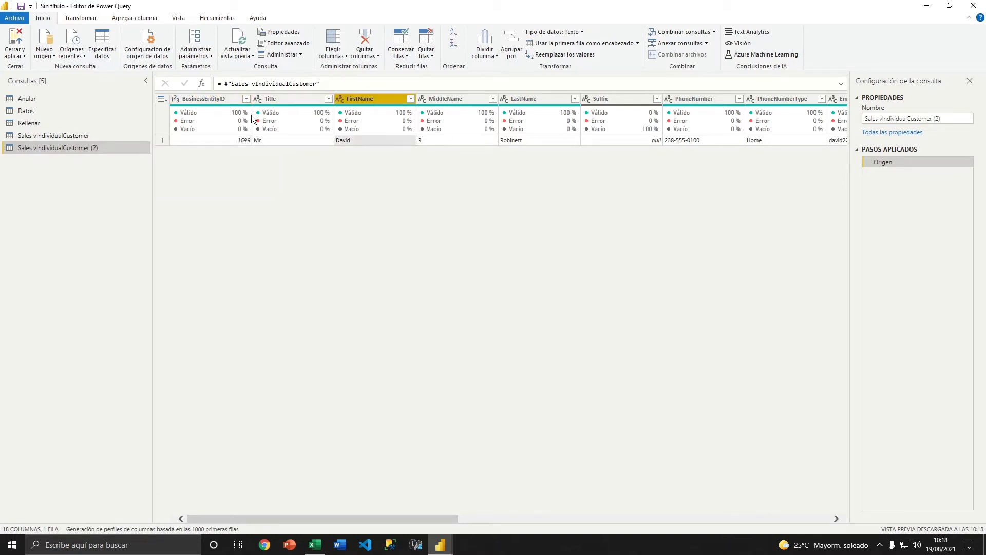
left_click(72, 137)
left_click(66, 147)
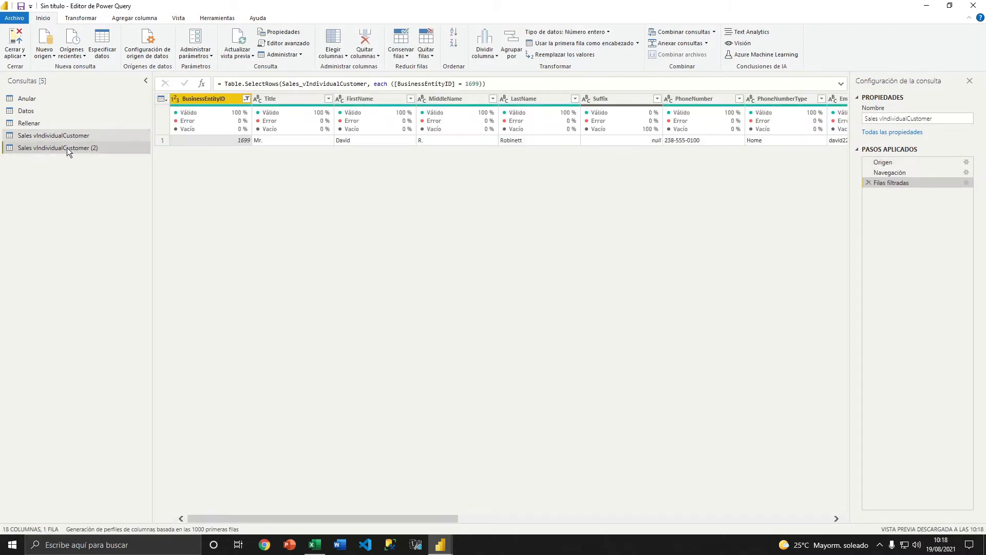
Delete the reference query Sales vIndividualCustomer (2) and remove the Filas filtradas step from the original query.
right_click(50, 149)
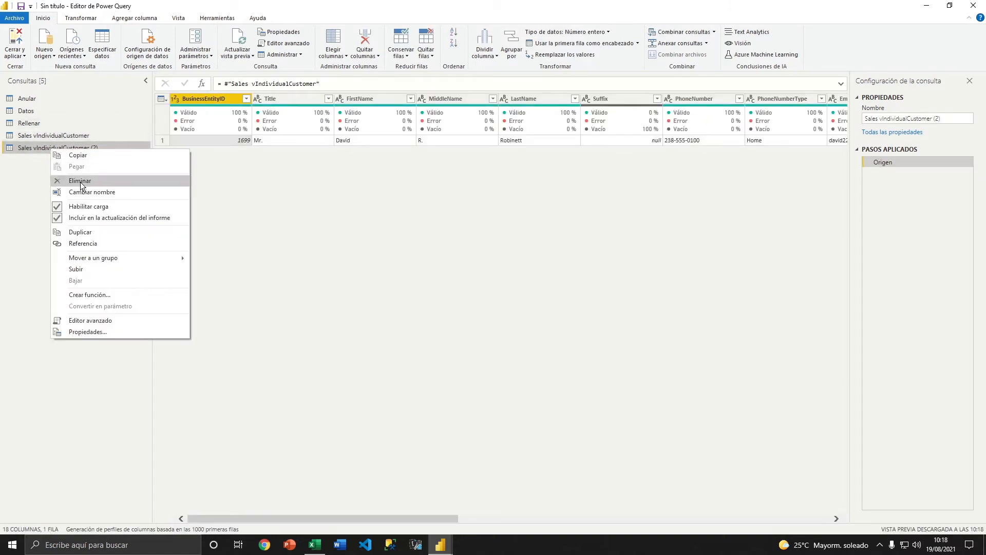
left_click(81, 180)
left_click(528, 289)
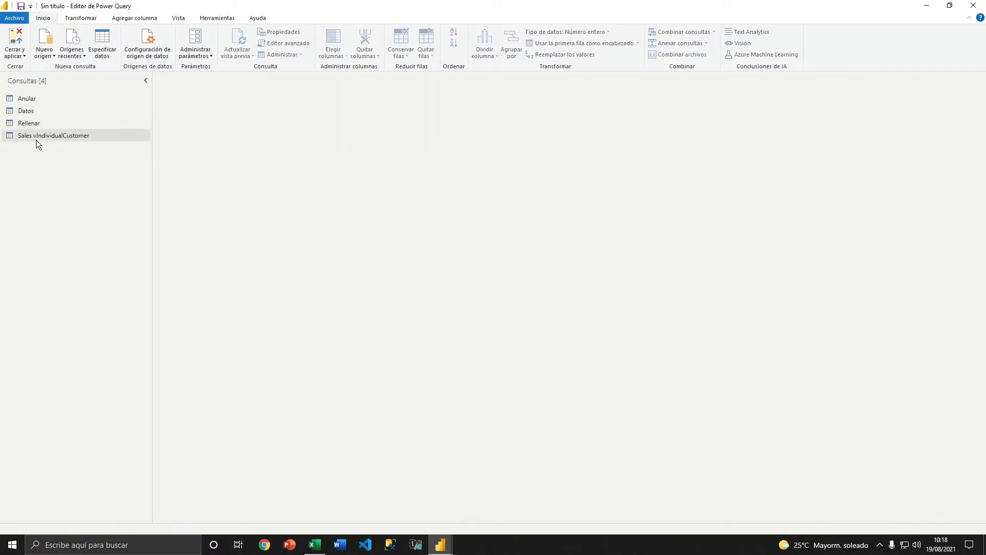
left_click(36, 139)
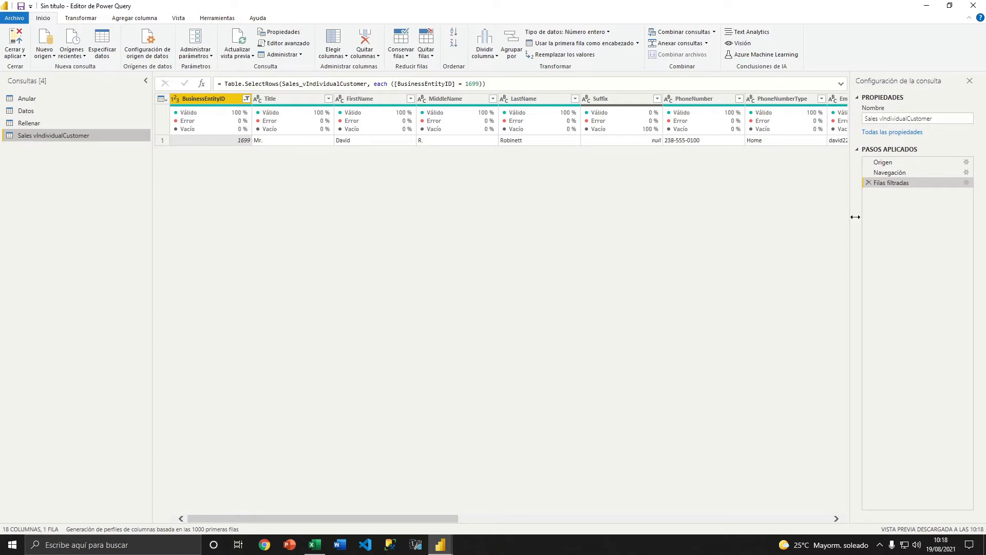
left_click(869, 183)
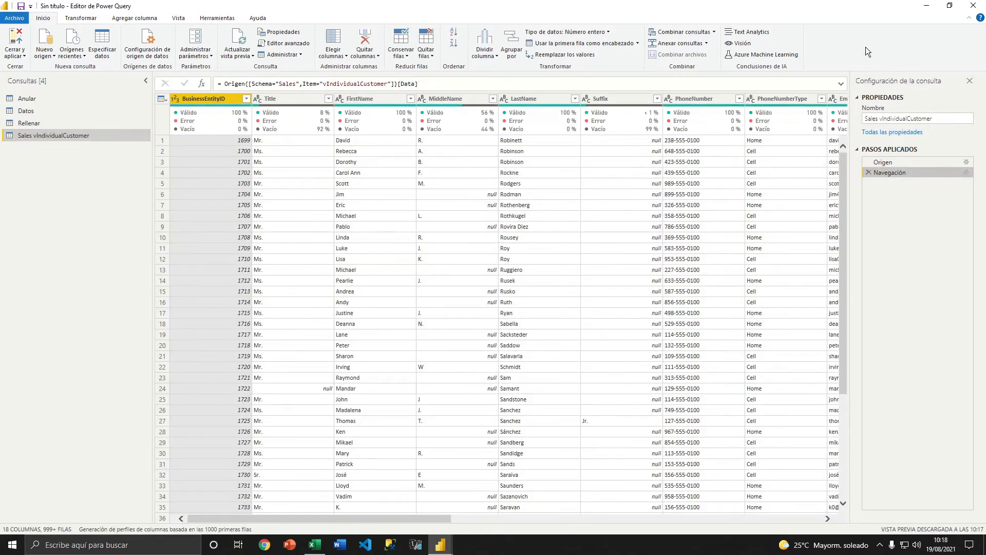
Close and apply the query changes, and inspect the loaded rows of the Sales vIndividualCustomer table in the data view.
left_click(20, 55)
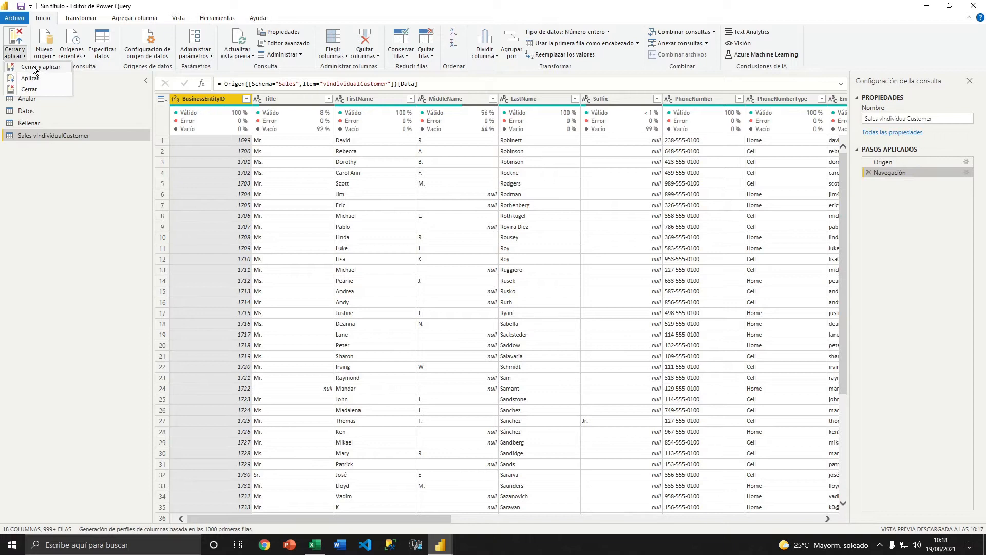
left_click(32, 68)
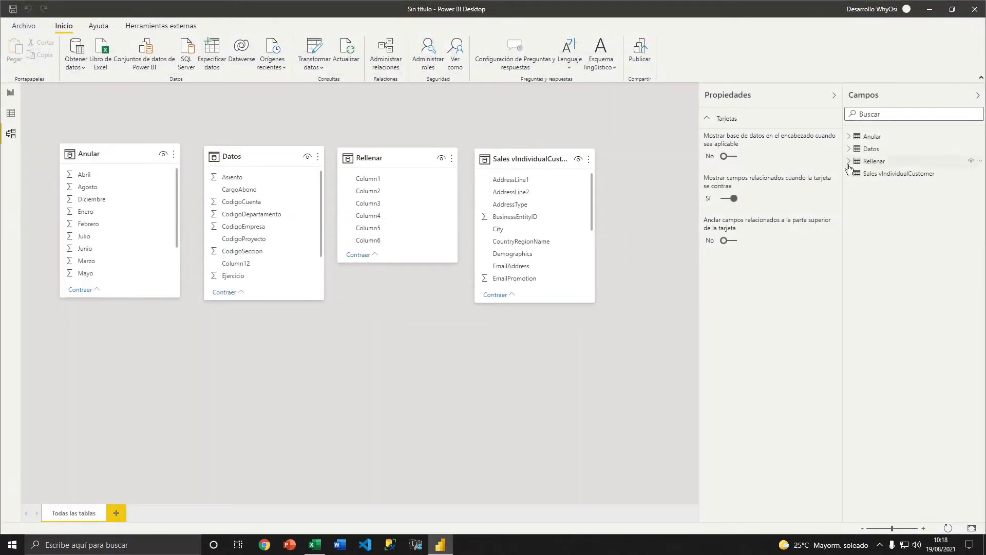
left_click(885, 178)
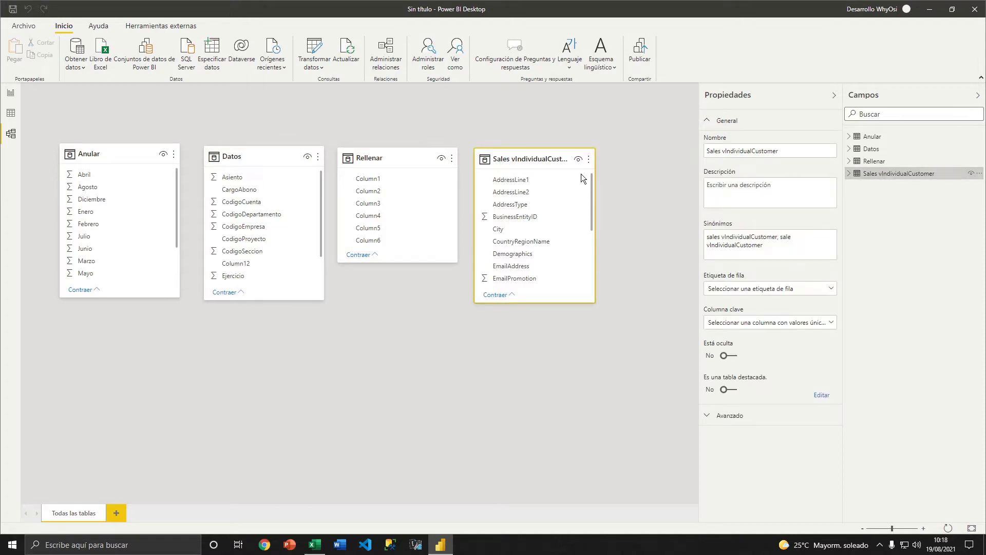
left_click(11, 113)
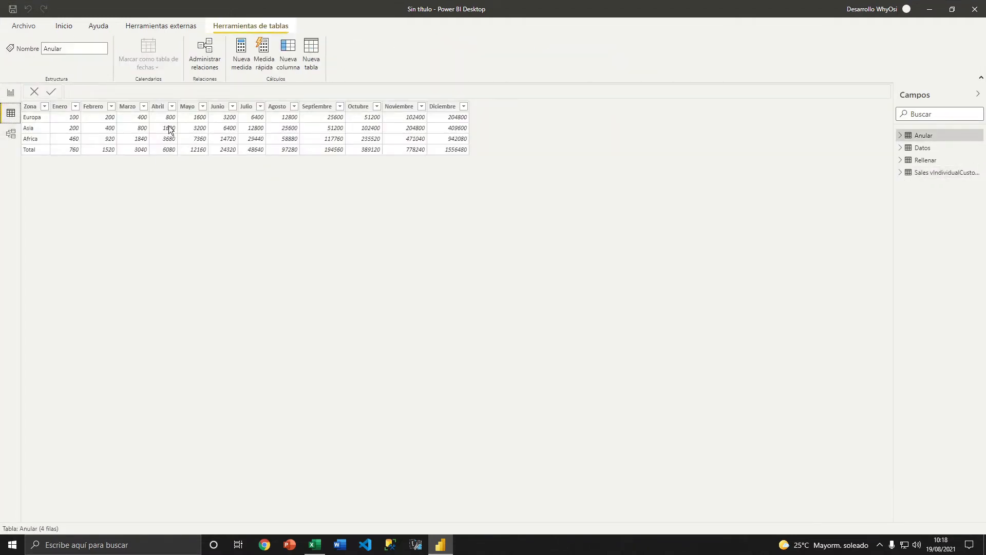
left_click(926, 173)
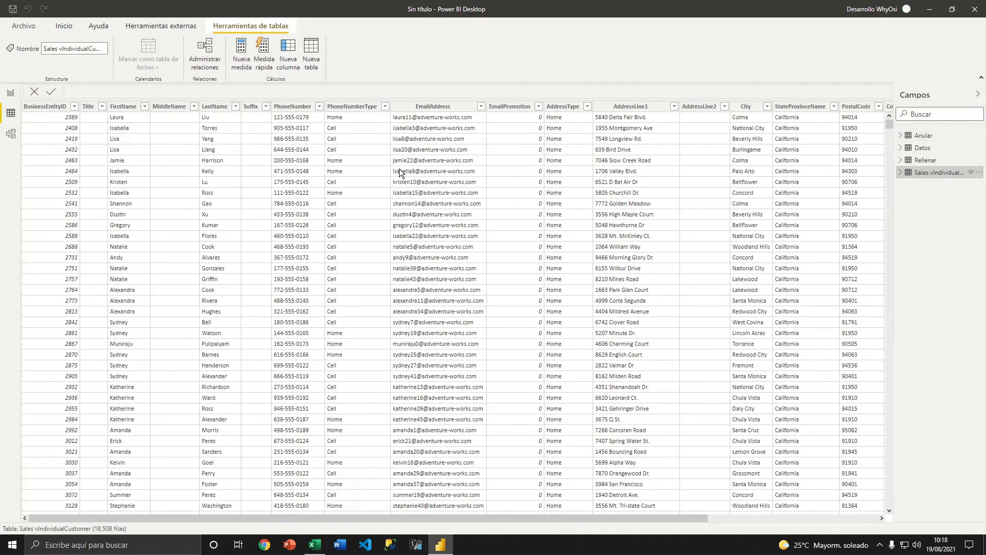
scroll(400, 312, "down", 5)
scroll(385, 310, "up", 5)
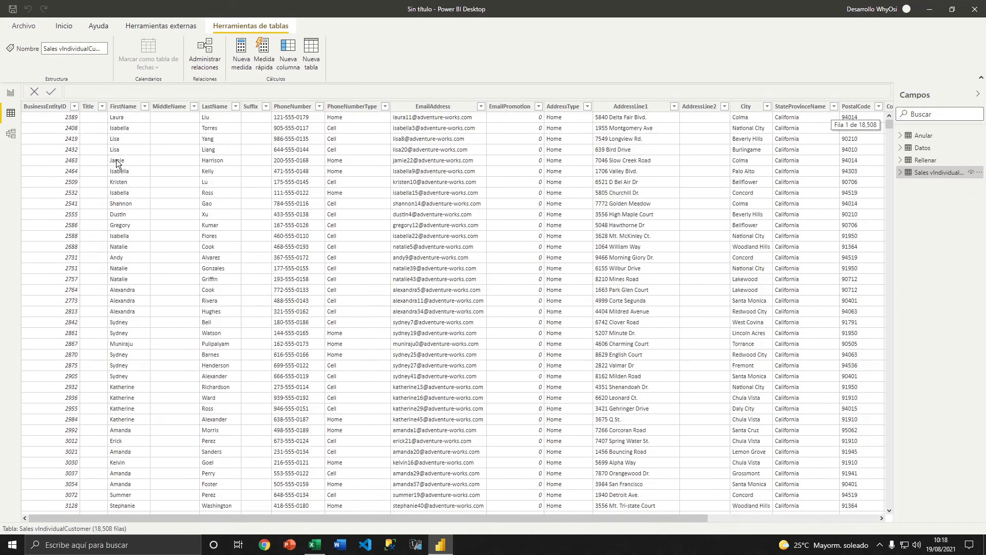
Return to the model view and reopen the Power Query Editor.
left_click(11, 134)
left_click(315, 66)
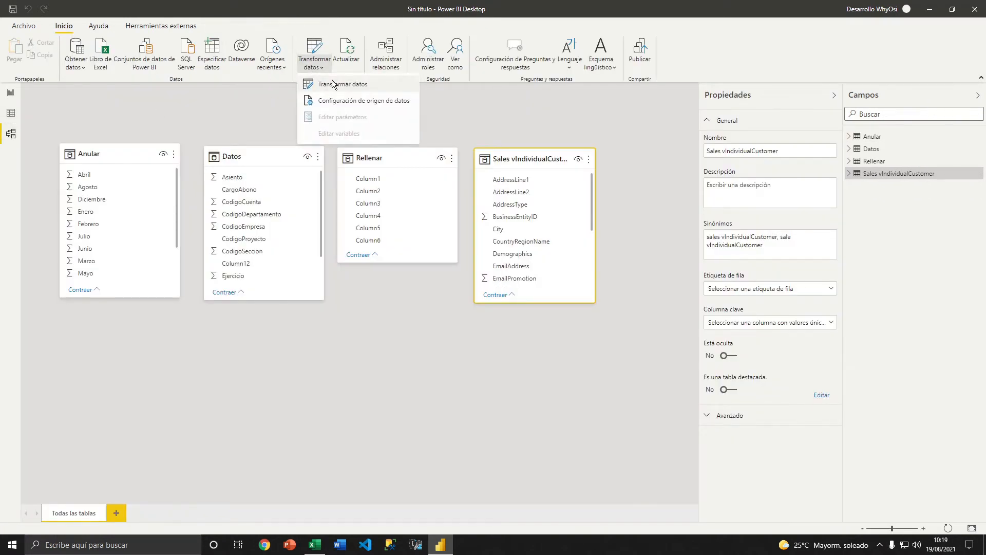
left_click(329, 83)
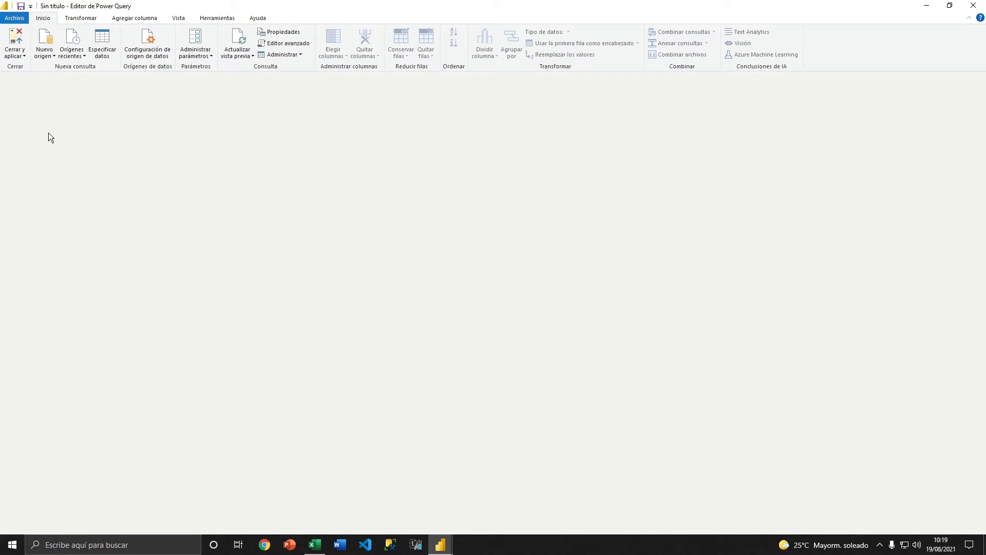
Filter the BusinessEntityID column of the Sales vIndividualCustomer query to only the first listed ID.
left_click(43, 135)
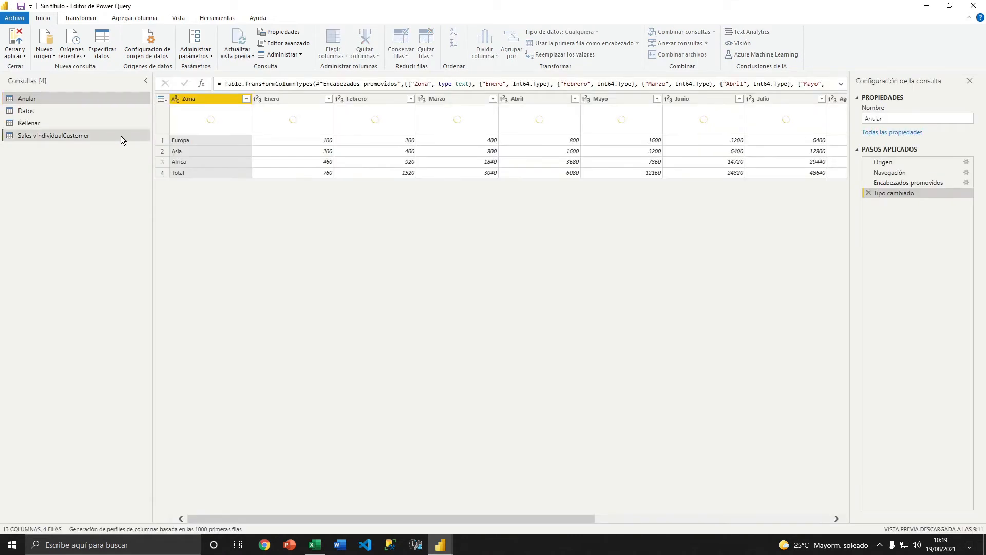
left_click(246, 98)
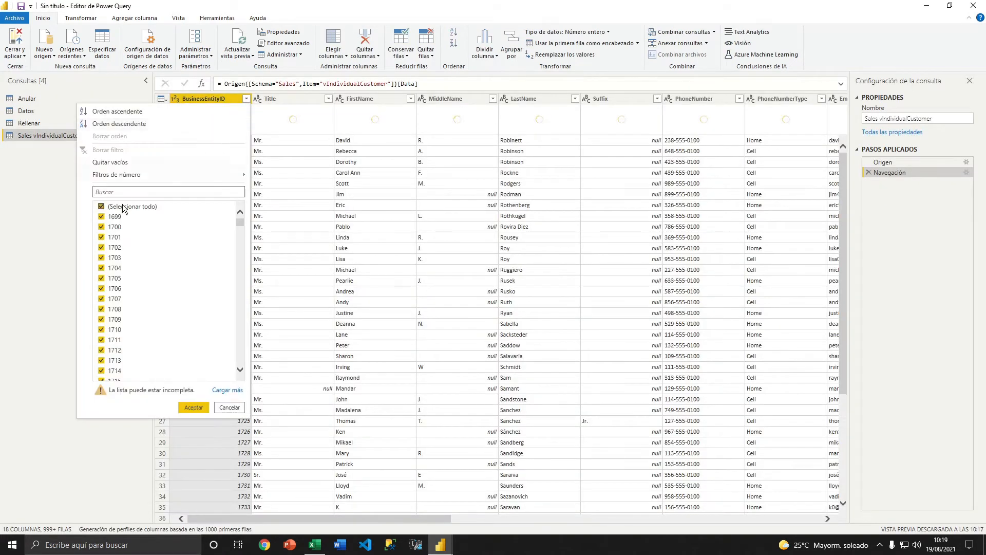
left_click(101, 206)
left_click(101, 216)
left_click(193, 407)
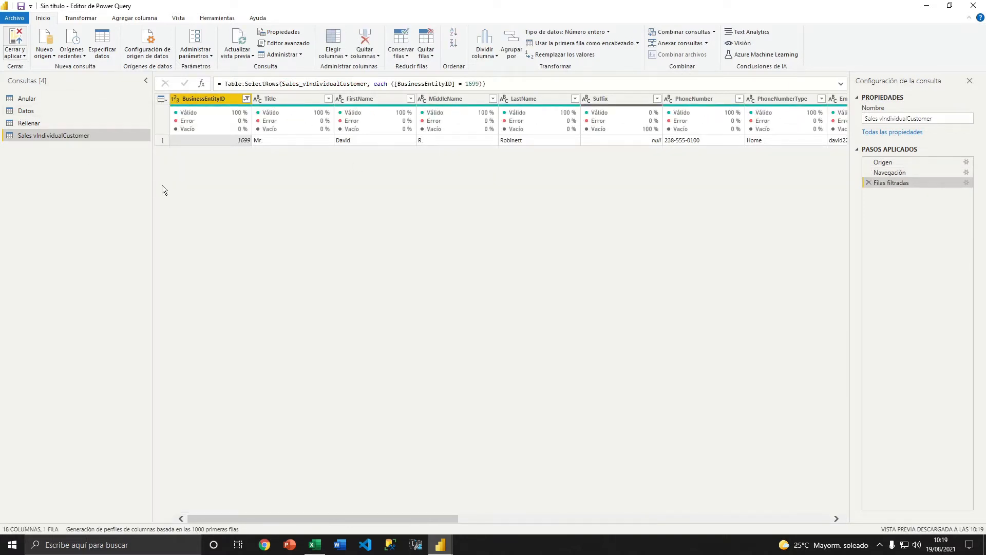
Close and apply the row filter, check the Sales vIndividualCustomer table in the data view, and go back to the model view.
key("alt+Tab")
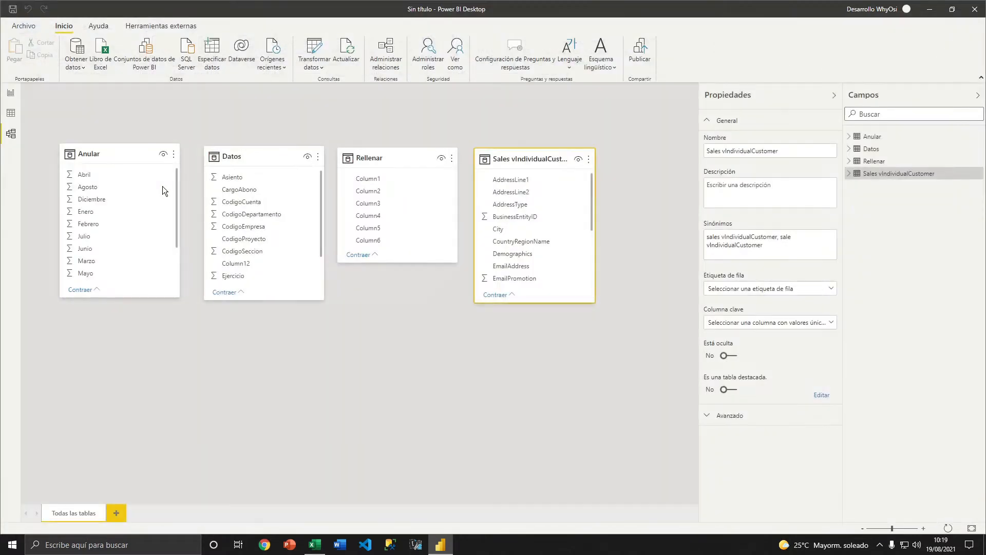
left_click(10, 114)
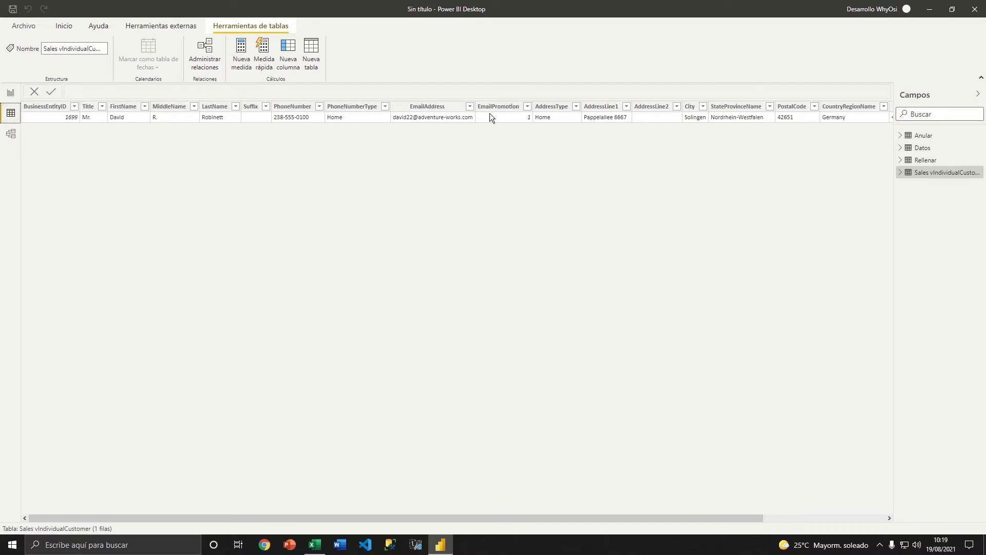
left_click(11, 134)
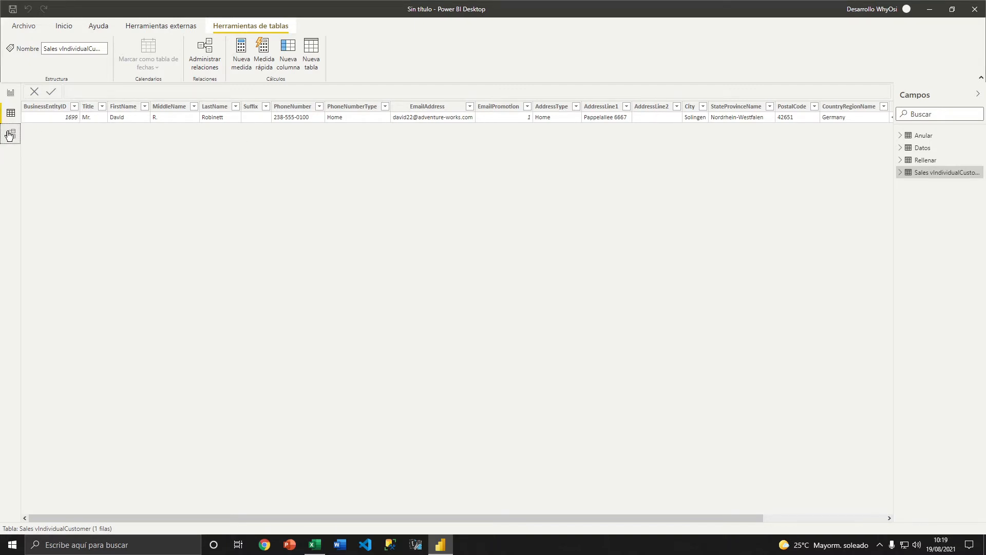
Reopen the Power Query Editor and select the Sales vIndividualCustomer query.
left_click(311, 66)
left_click(334, 84)
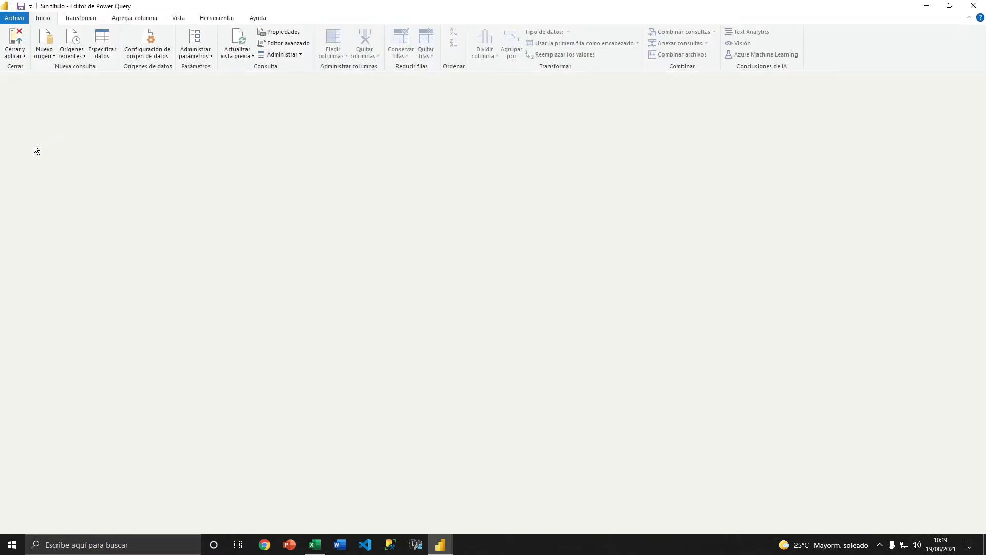
left_click(47, 136)
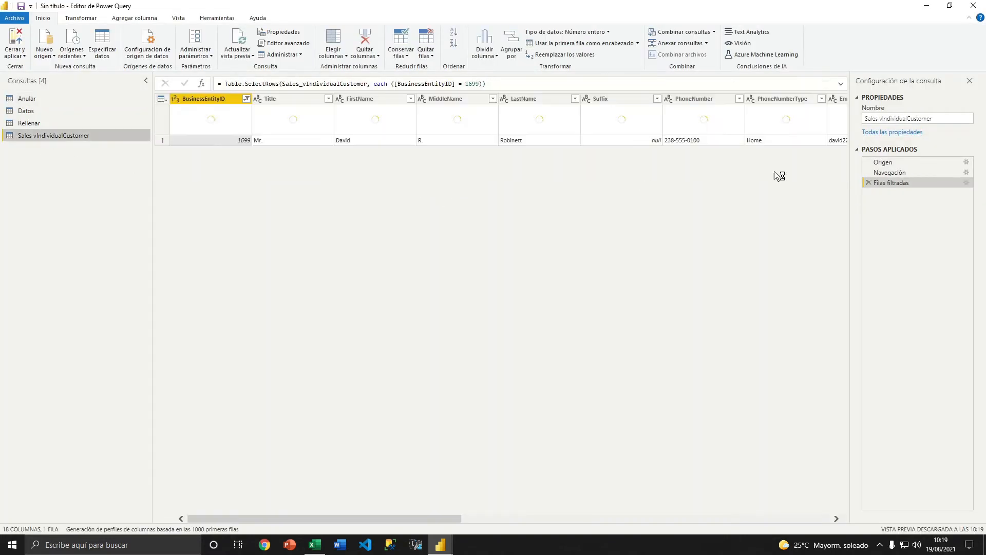
Review the applied steps of the Sales vIndividualCustomer query one by one and delete the Filas filtradas step.
left_click(882, 162)
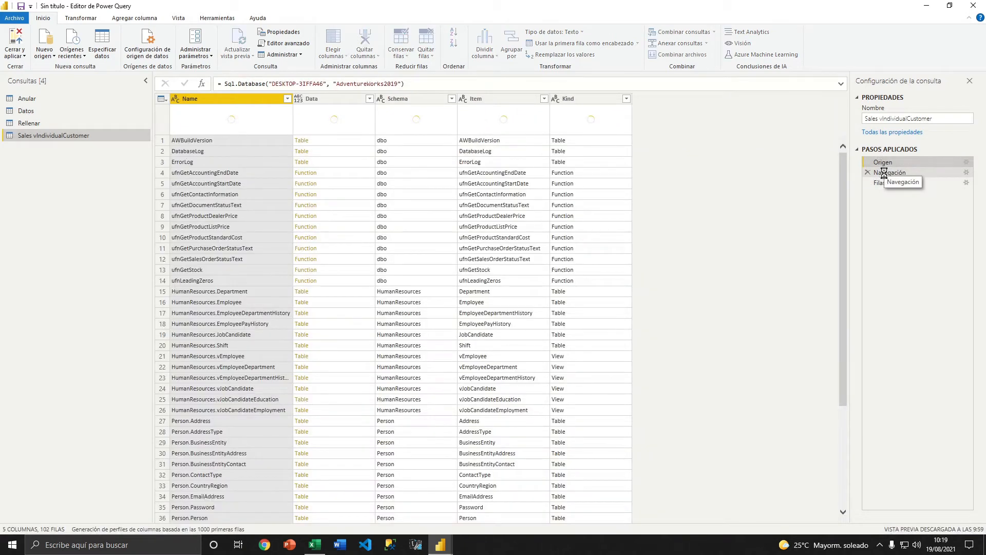
left_click(884, 173)
left_click(879, 184)
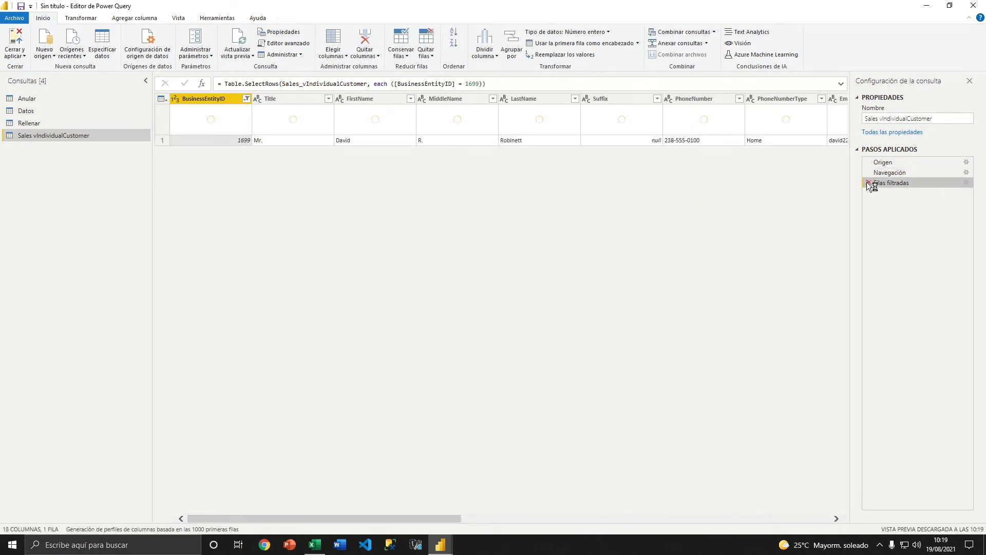
right_click(884, 183)
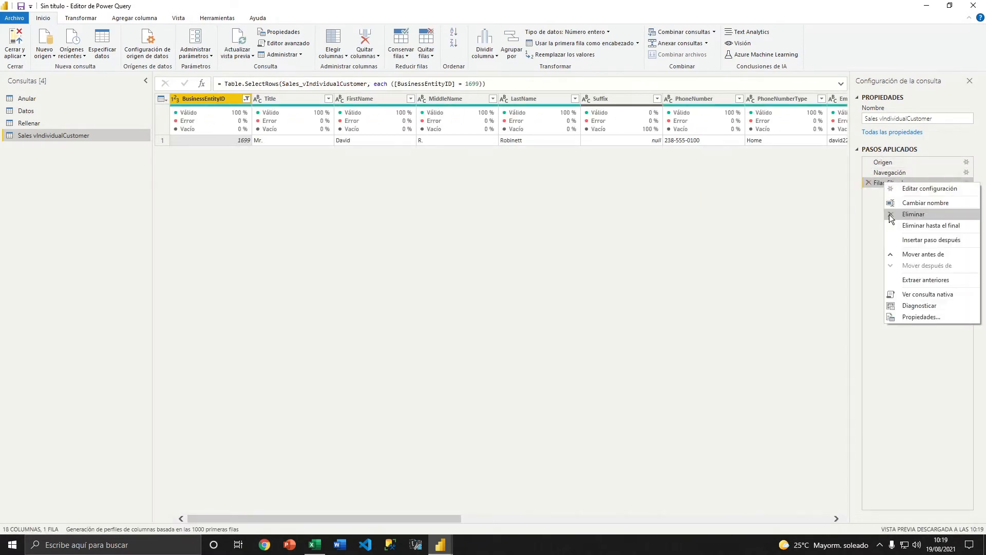
left_click(876, 217)
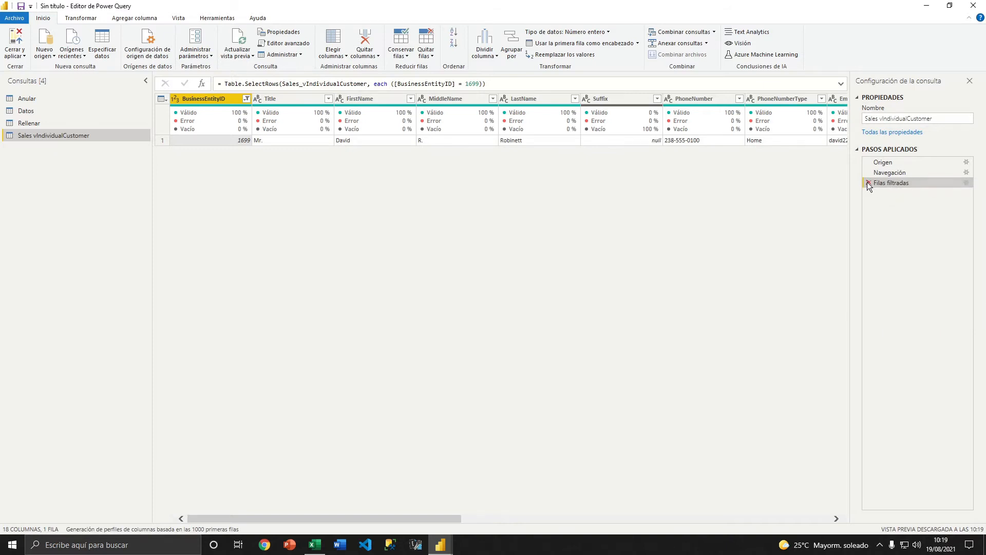
left_click(868, 183)
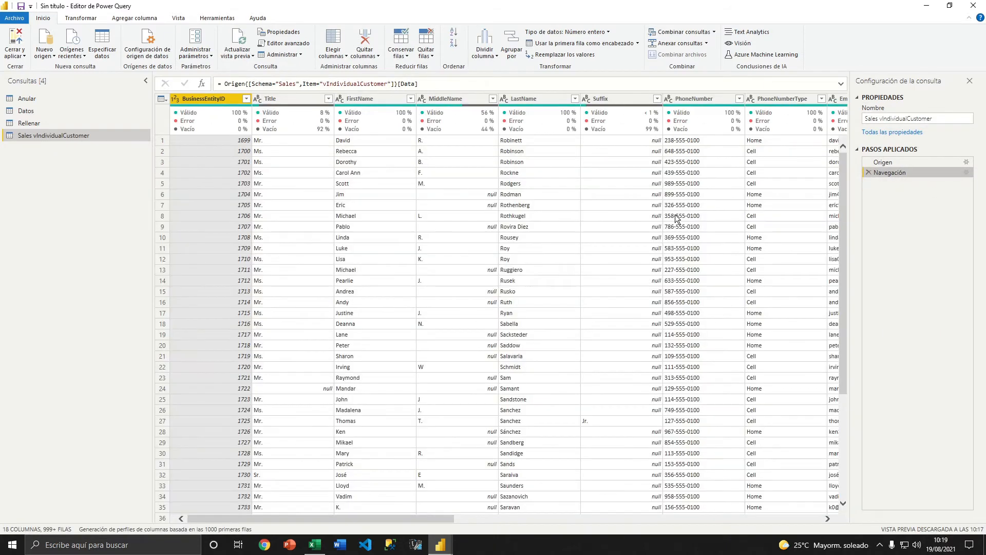
View the columns offered for keeping in the Elegir columnas dialog and cancel it without changes.
left_click(338, 56)
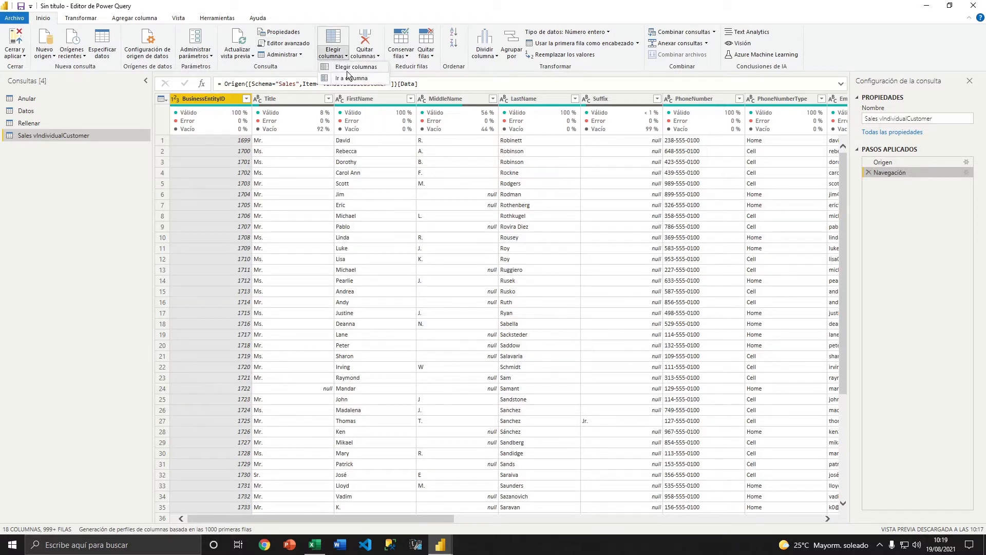
left_click(357, 66)
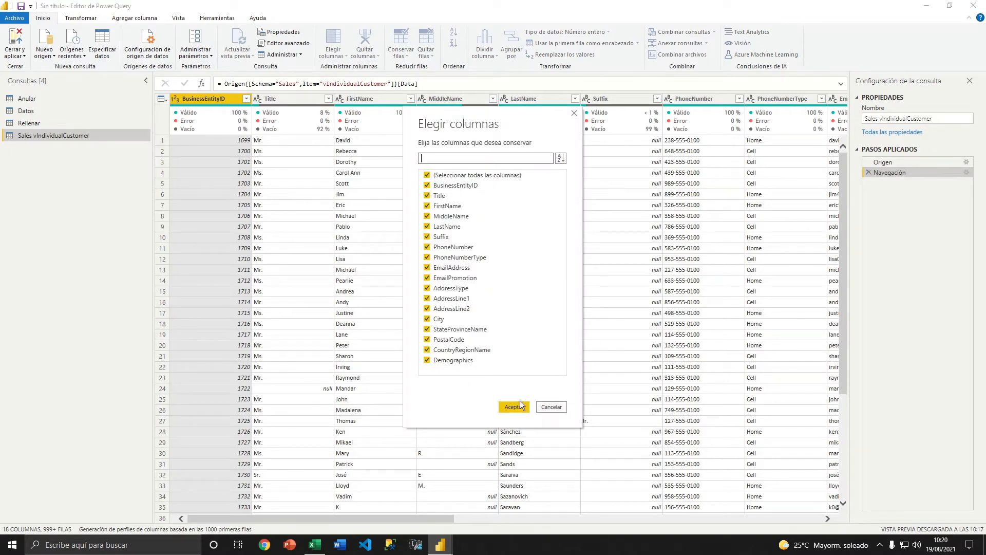
left_click(556, 410)
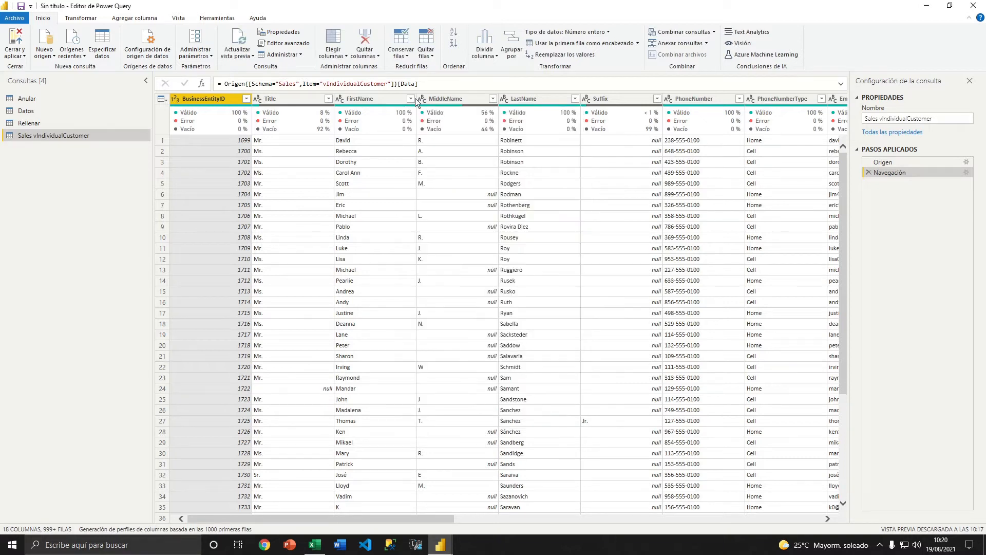
Jump to the MiddleName column of the Sales vIndividualCustomer query with the Ir a columna command.
left_click(337, 60)
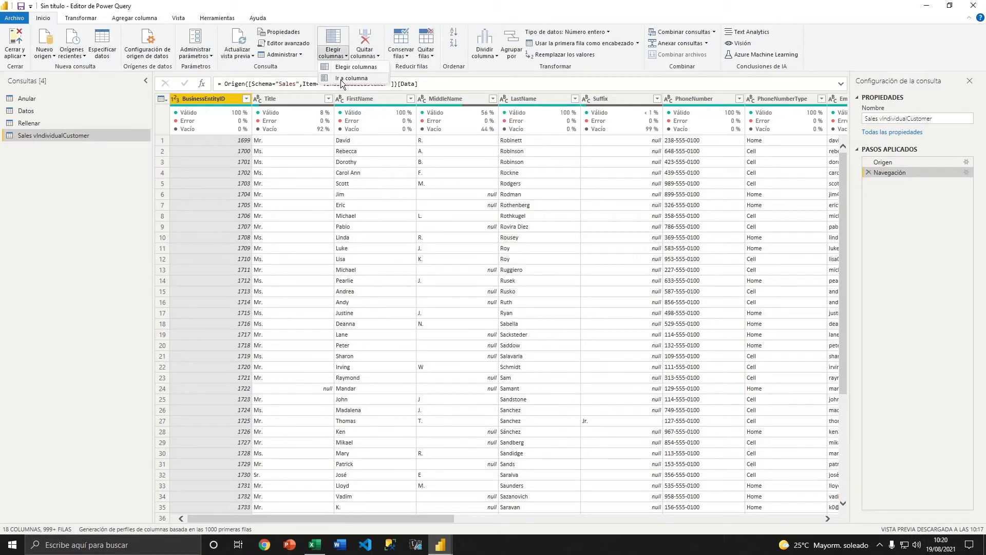
left_click(341, 79)
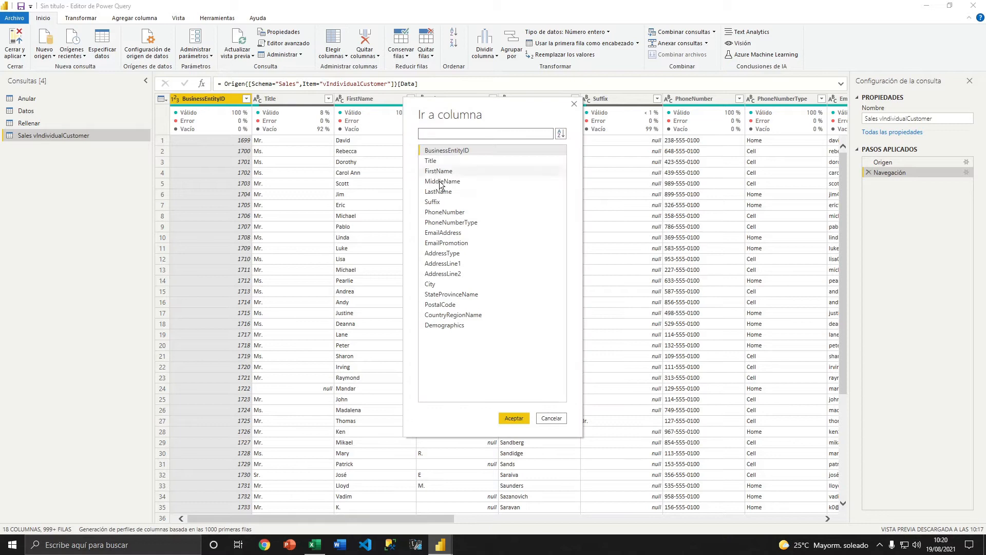
left_click(442, 182)
left_click(513, 418)
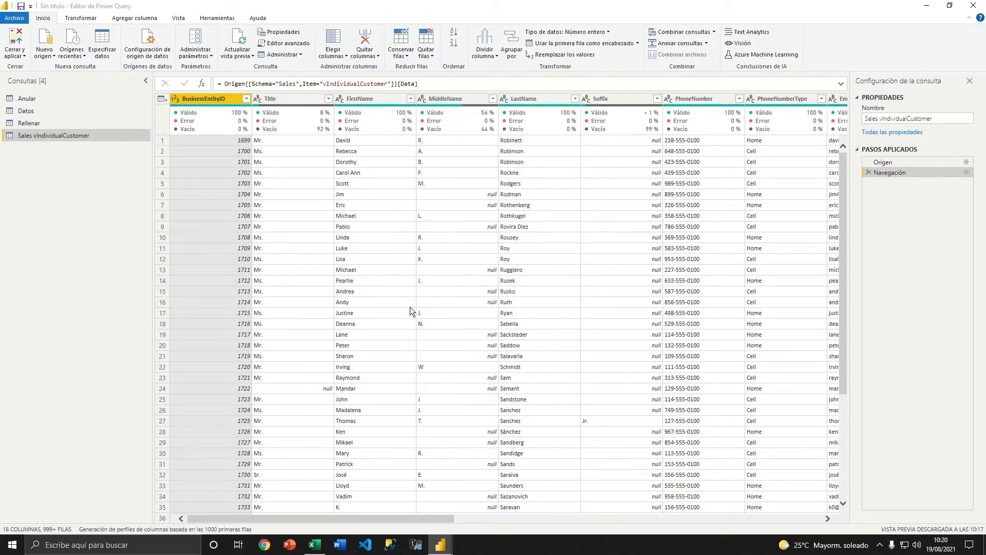
left_click_drag(399, 519, 266, 506)
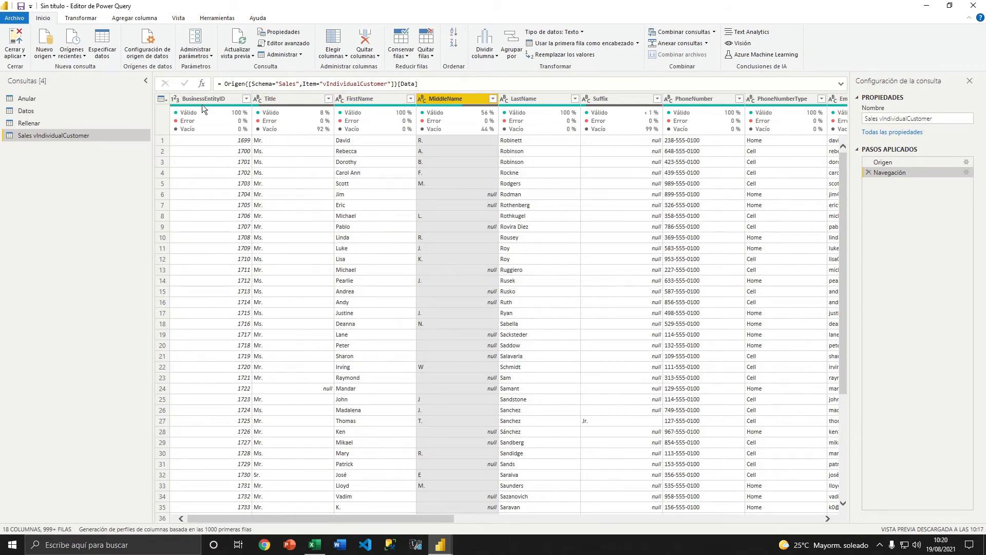
Look over the search field and column list in the Ir a columna dialog again and dismiss it.
left_click(341, 54)
left_click(349, 79)
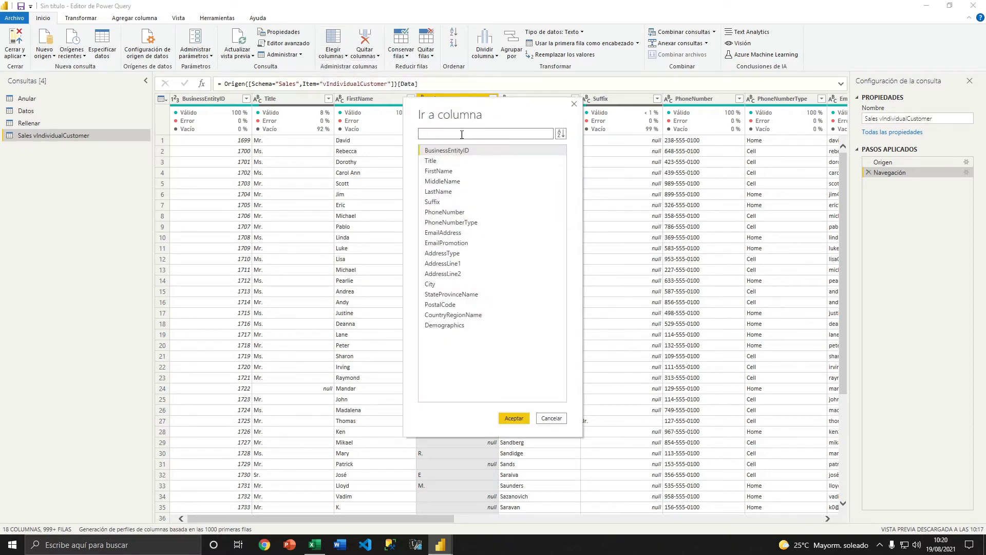
left_click(579, 103)
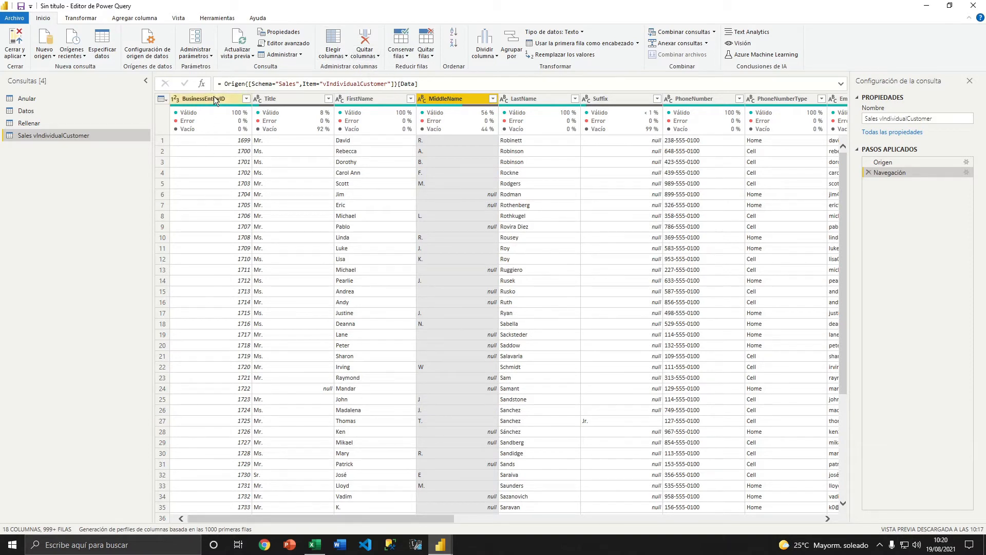
Remove the Title column from the Sales vIndividualCustomer query, and delete the resulting applied step to restore it.
left_click(373, 57)
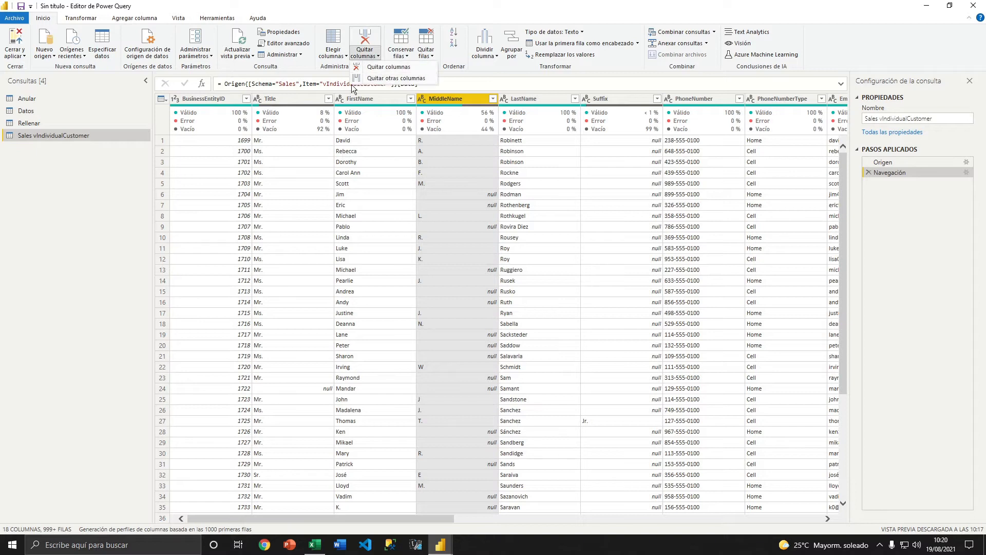
left_click(195, 98)
left_click(287, 97)
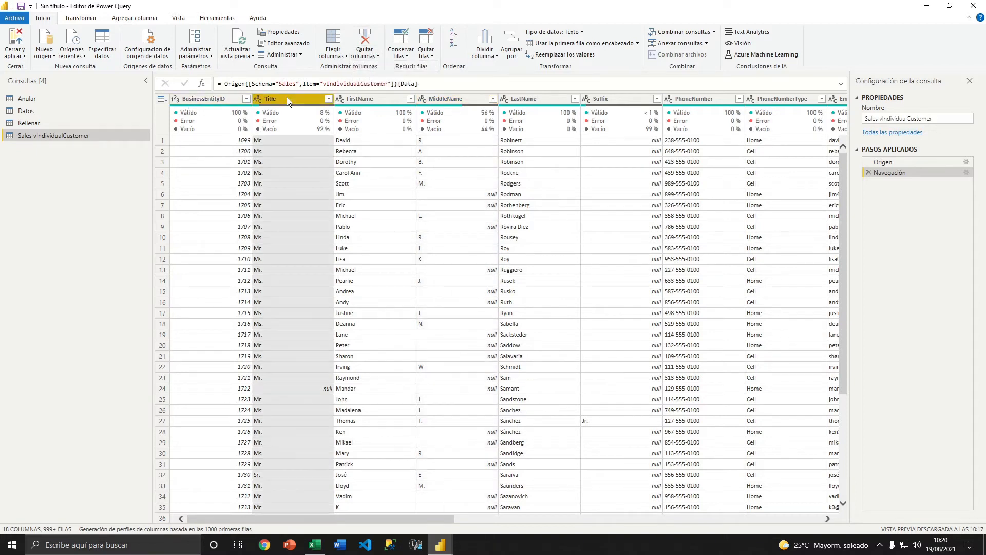
right_click(287, 97)
left_click(372, 55)
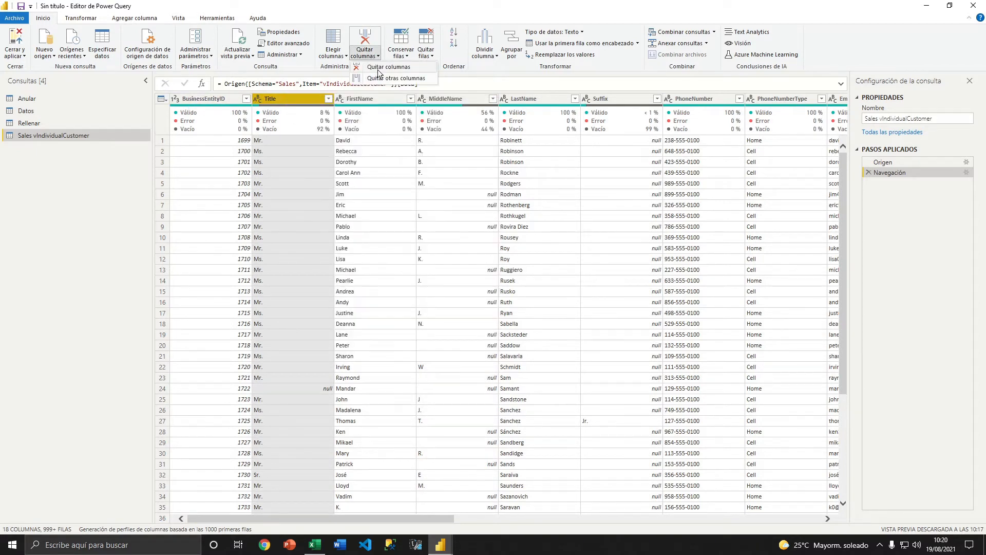
left_click(378, 69)
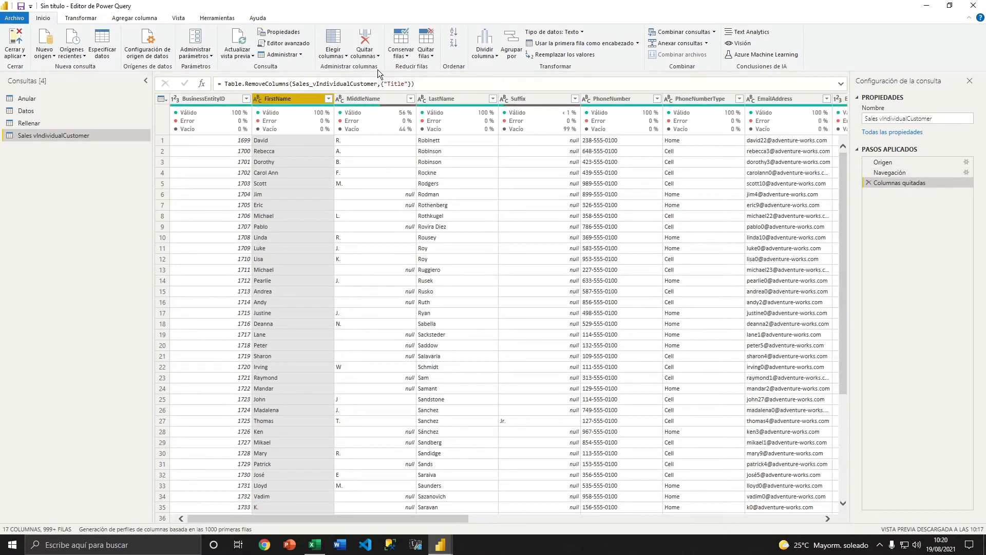
left_click(869, 183)
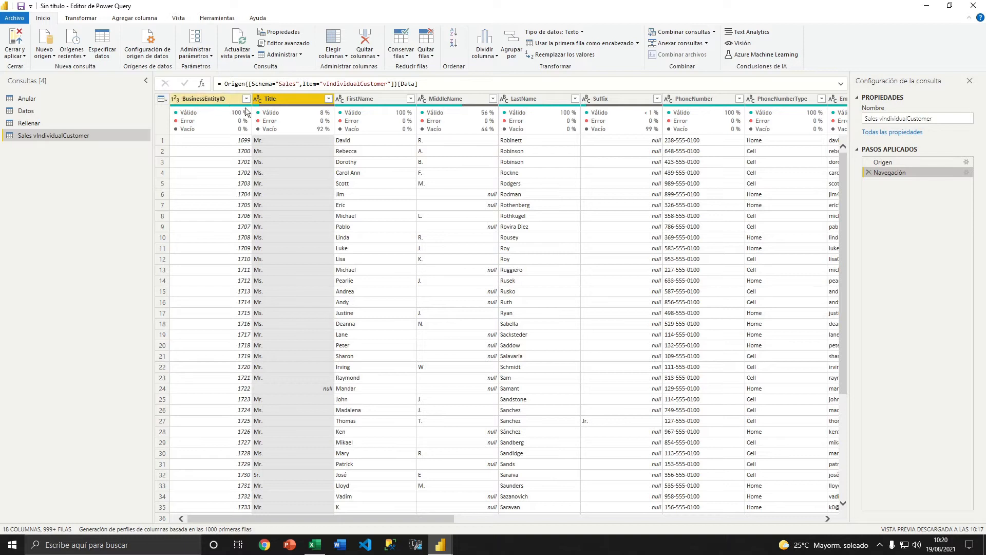
Remove all columns except BusinessEntityID, FirstName and MiddleName, and delete that applied step to restore the others.
left_click_drag(324, 515, 203, 483)
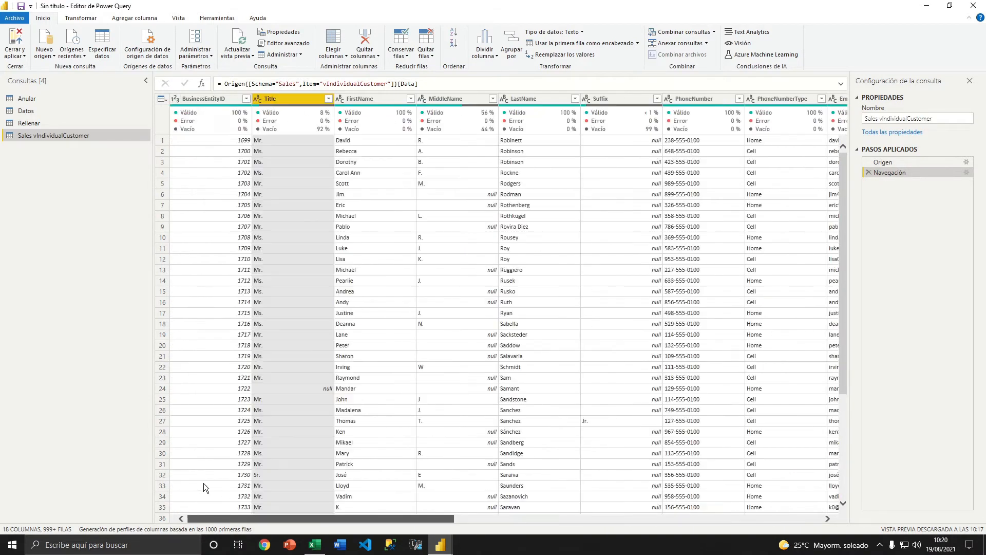
left_click(202, 96)
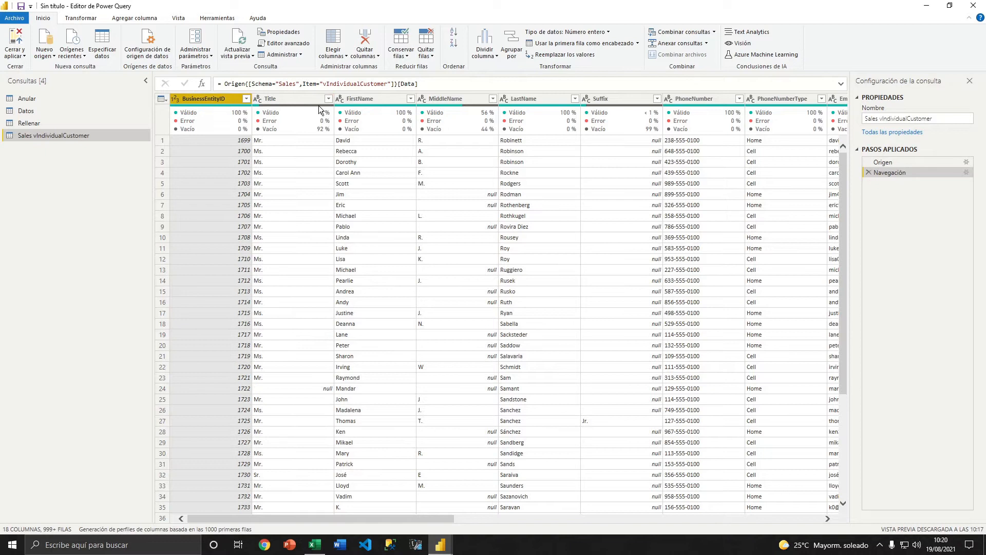
left_click(360, 98, "ctrl")
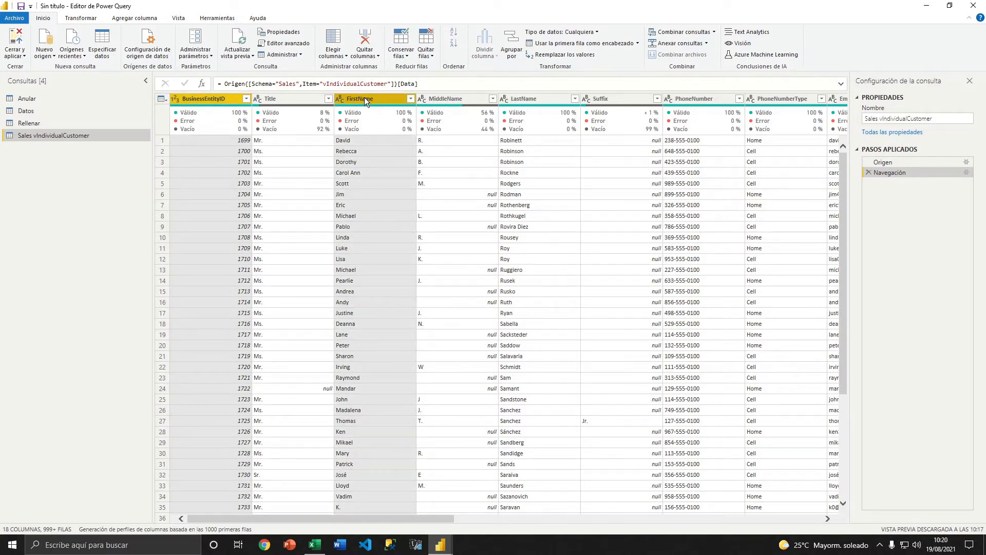
left_click(442, 100, "ctrl")
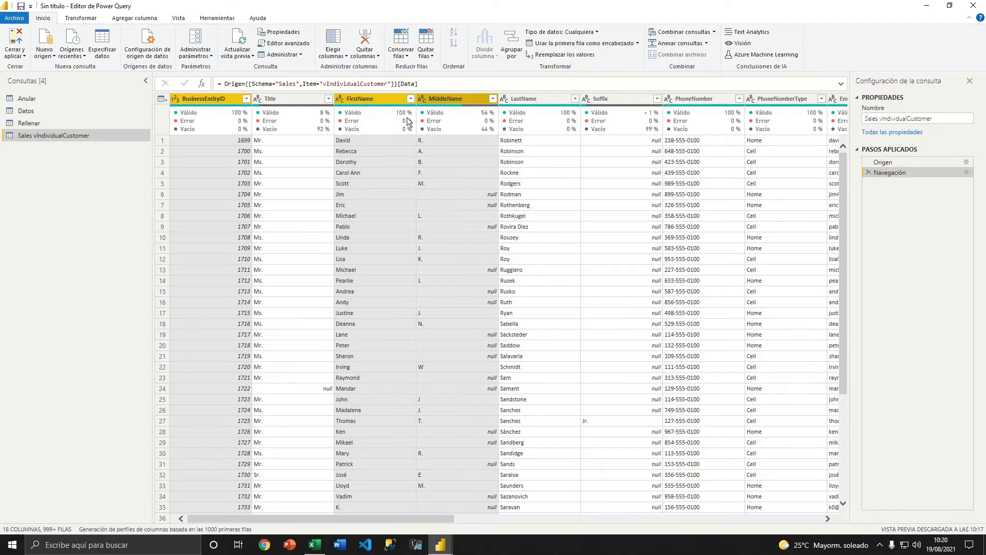
left_click(376, 57)
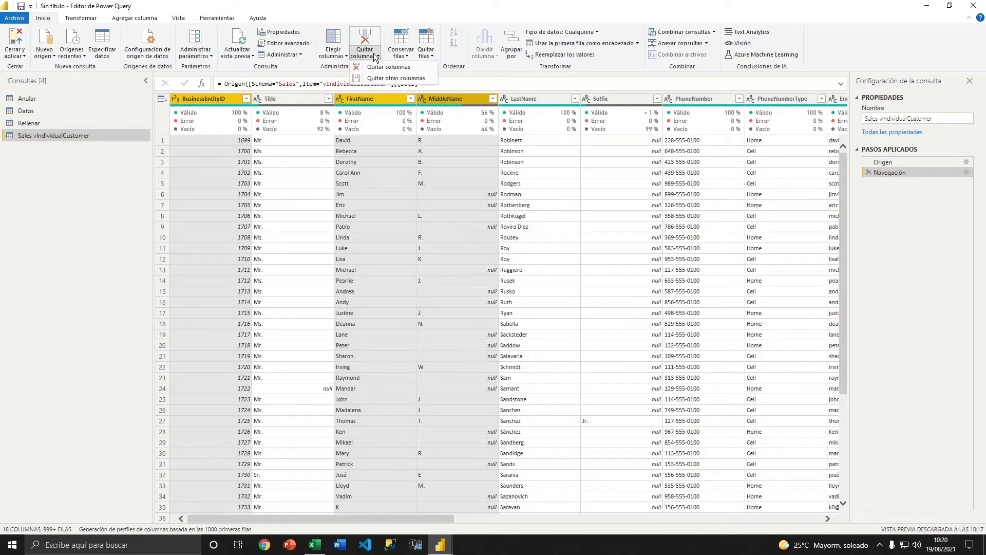
left_click(385, 78)
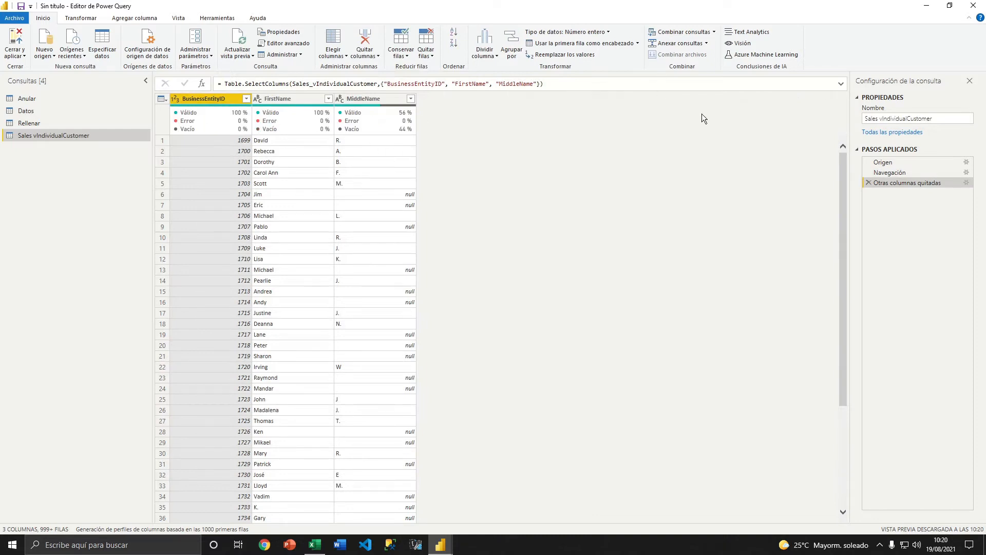
left_click(869, 182)
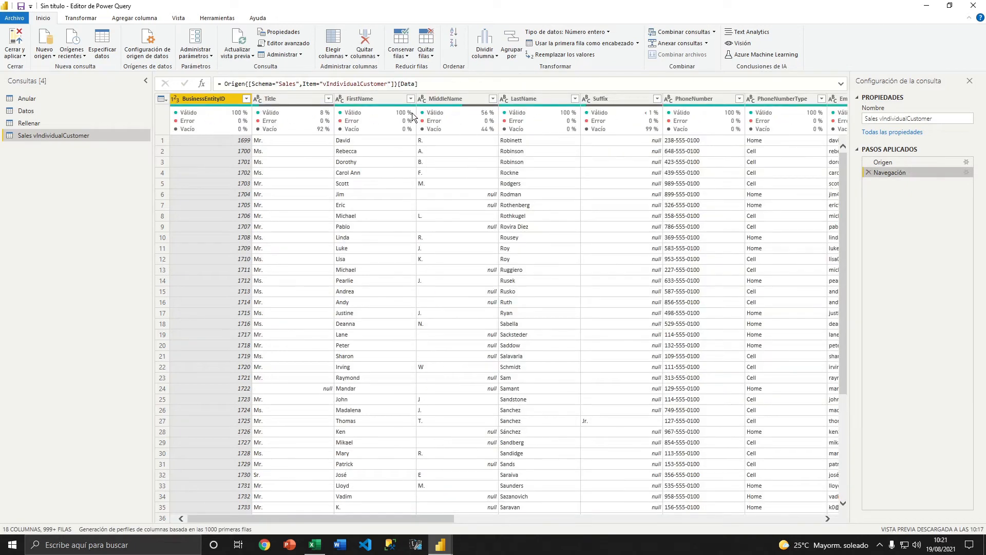
Review the available options for keeping rows and for removing rows without applying any.
left_click(401, 56)
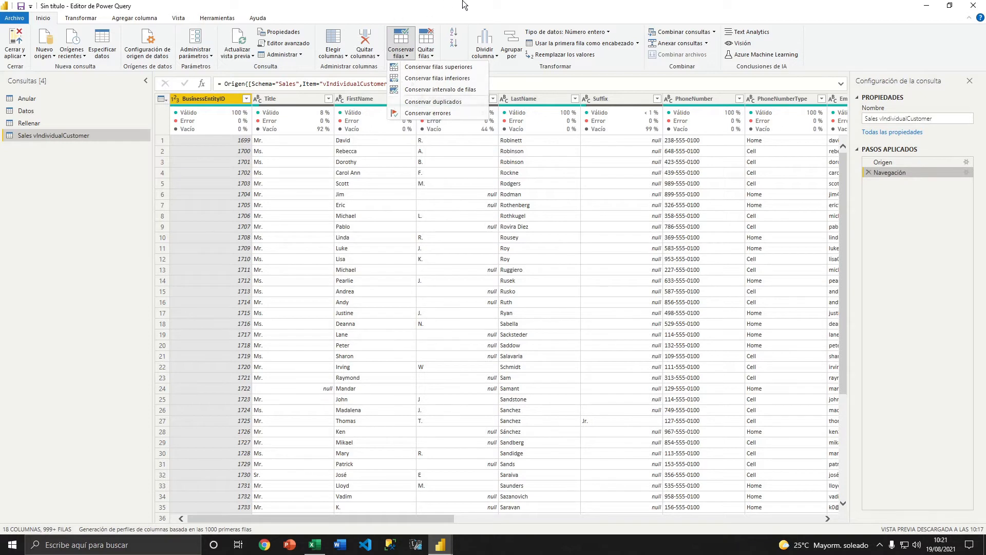
left_click(431, 54)
left_click(434, 56)
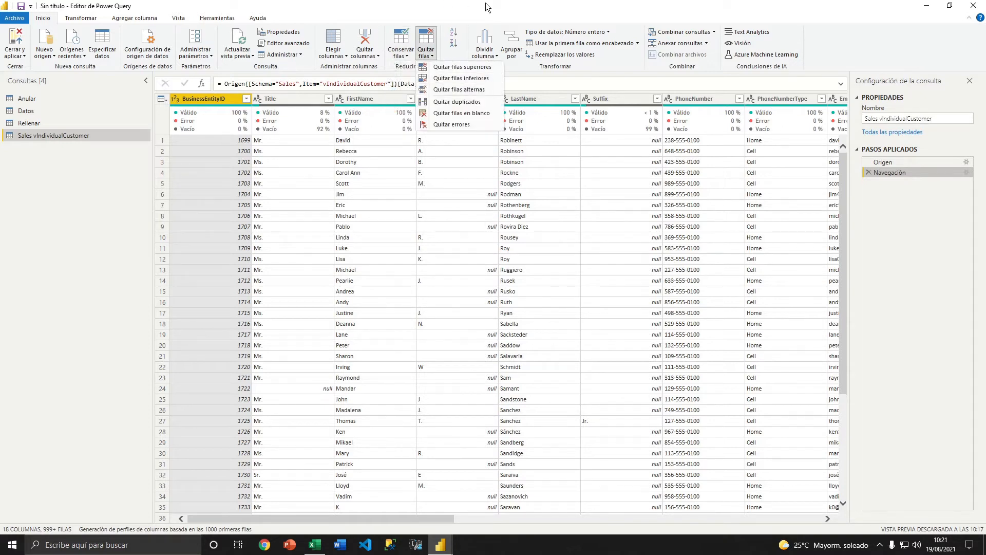
left_click(516, 6)
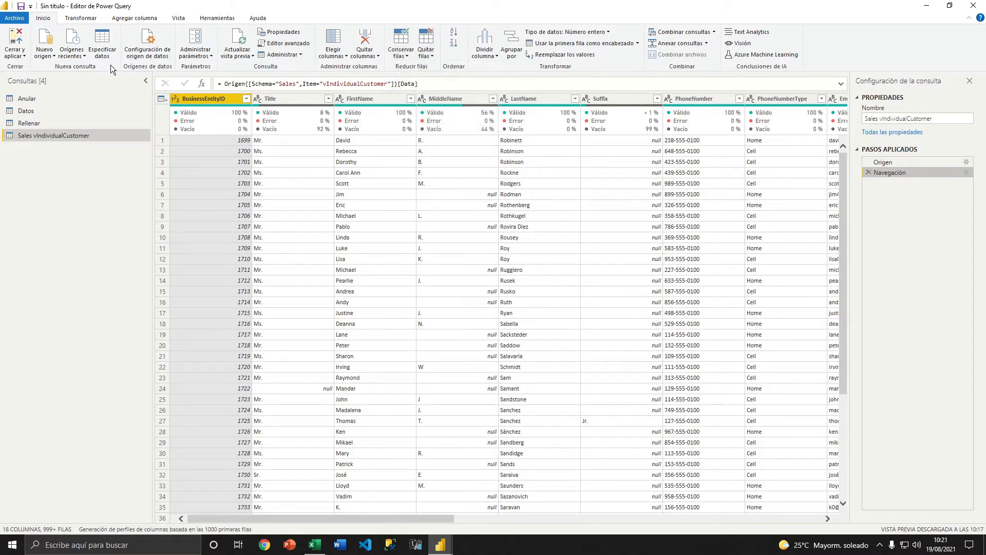
Show the Rellenar query, compare it with the Rellenar sheet of Transformacion.xls in Excel, and return to the Power Query Editor.
left_click(29, 121)
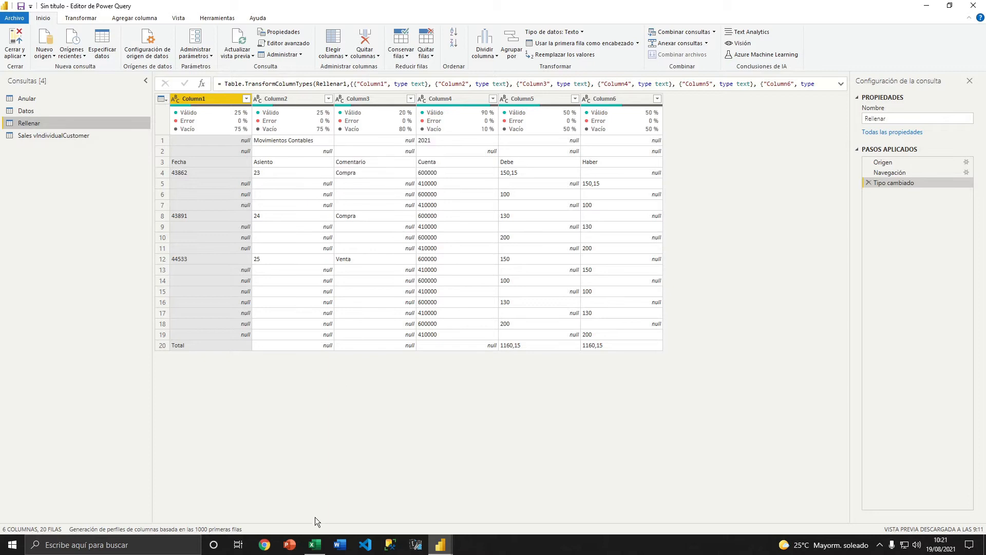
left_click(315, 544)
left_click(77, 339)
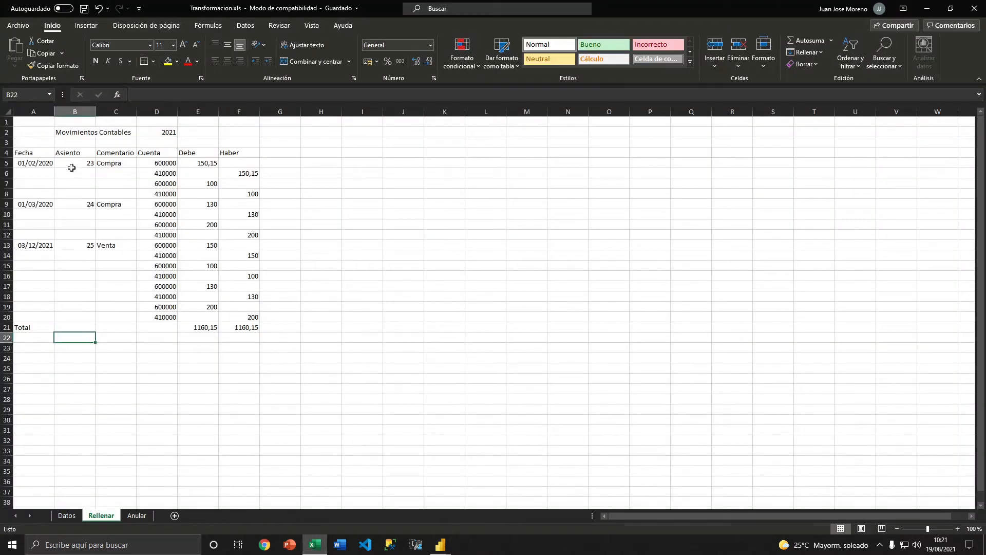
left_click_drag(26, 125, 287, 352)
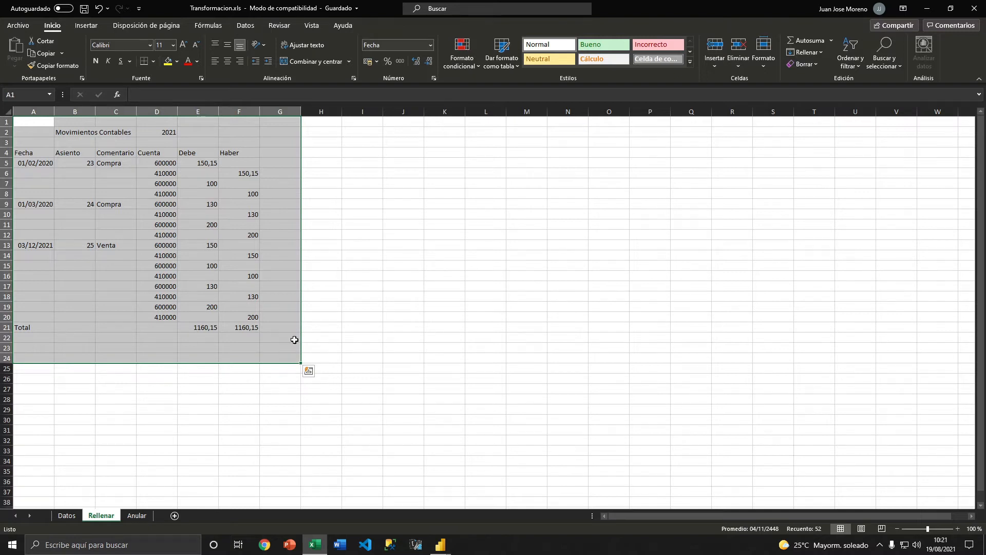
left_click(370, 226)
key("alt+Tab")
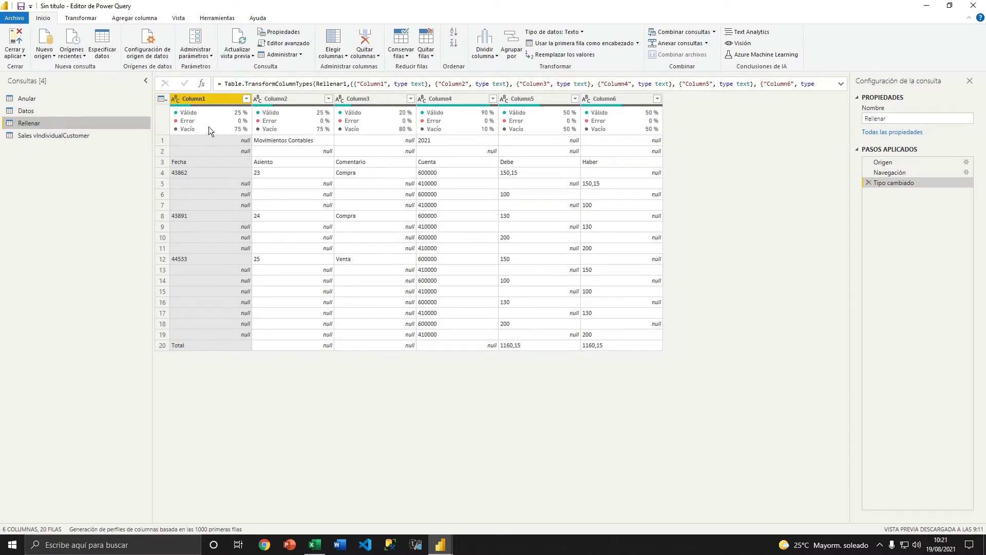
Review the options for removing rows, mark rows 1 to 3 above the headers in the Excel sheet, and return to the Power Query Editor.
left_click(425, 55)
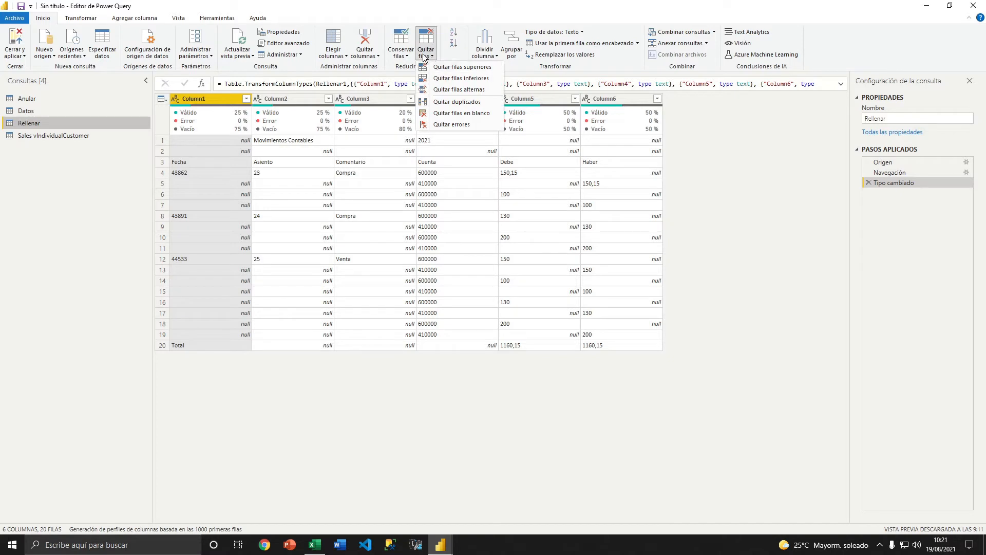
left_click(483, 4)
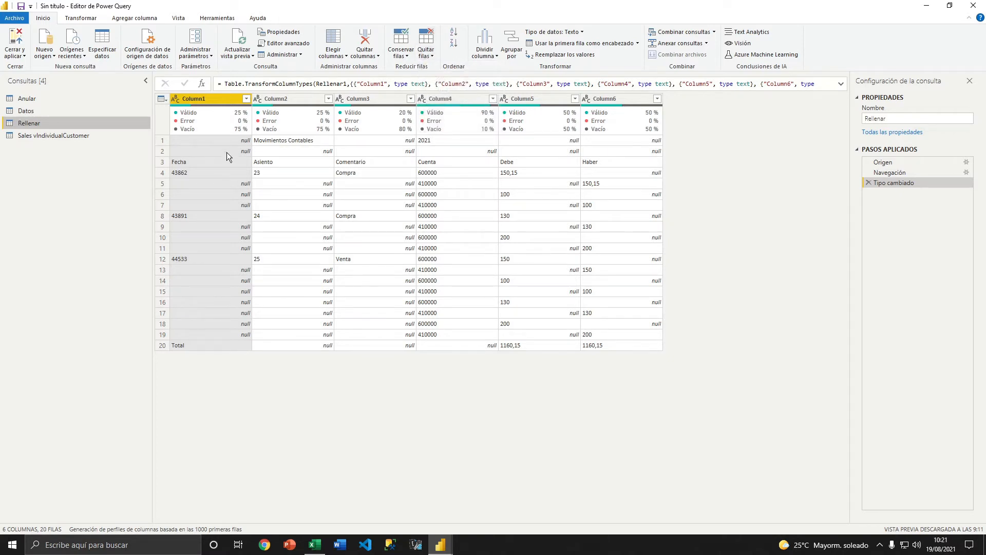
key("alt+Tab")
left_click_drag(7, 122, 5, 142)
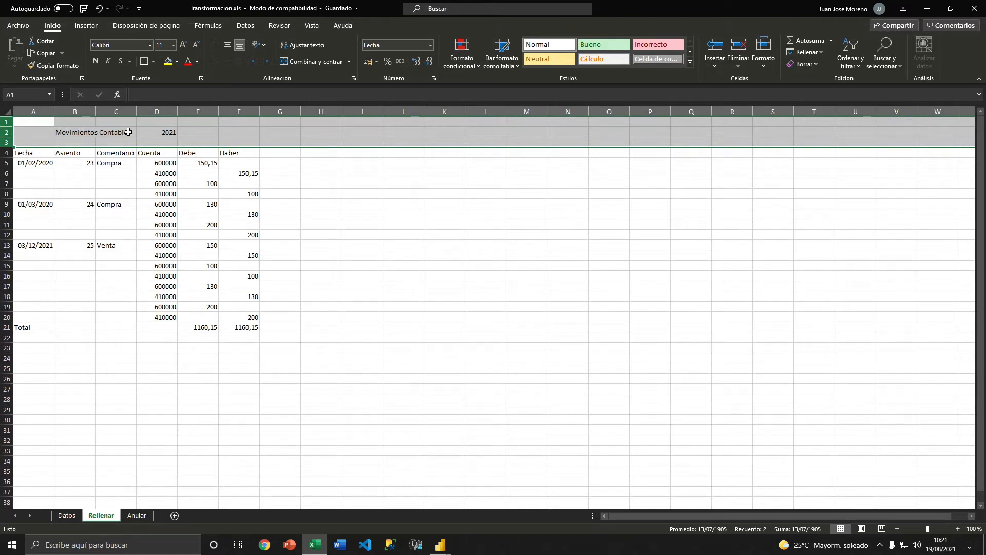
key("alt+Tab")
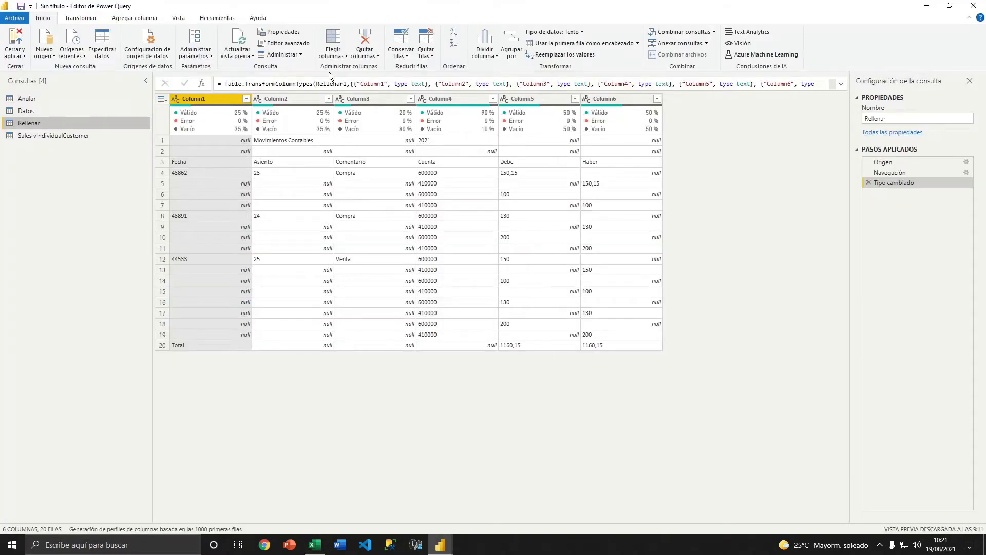
Remove the top 3 rows from the Rellenar query.
left_click(426, 54)
left_click(452, 76)
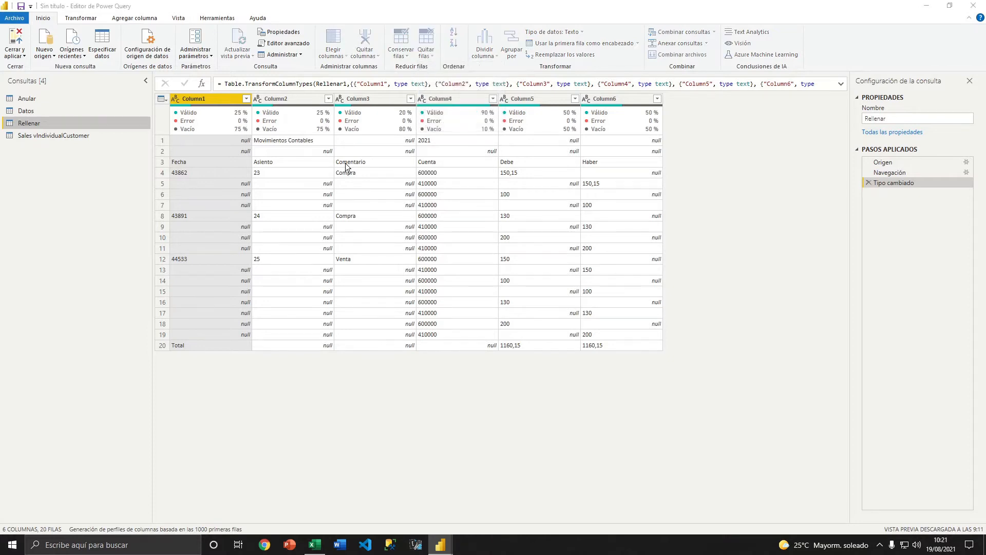
left_click(368, 272)
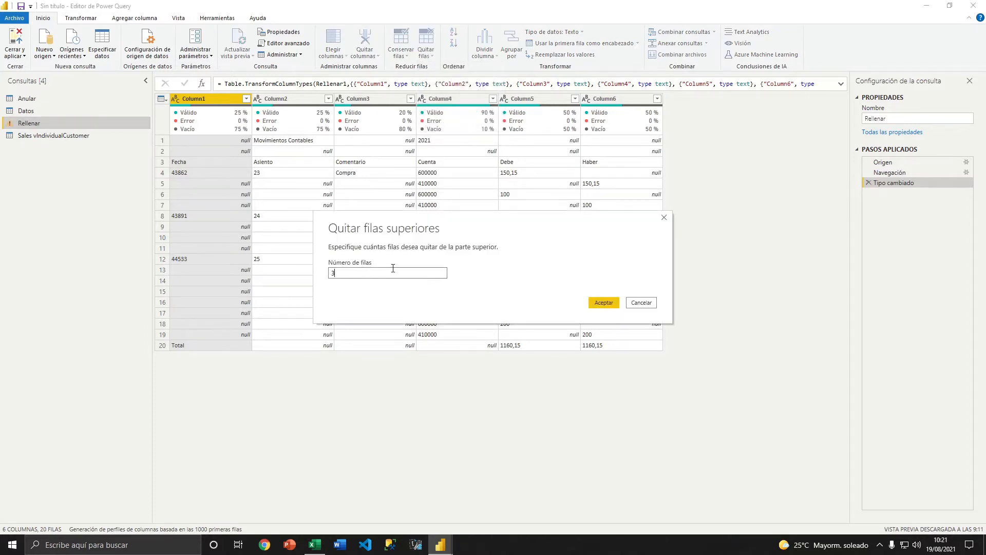
left_click(601, 303)
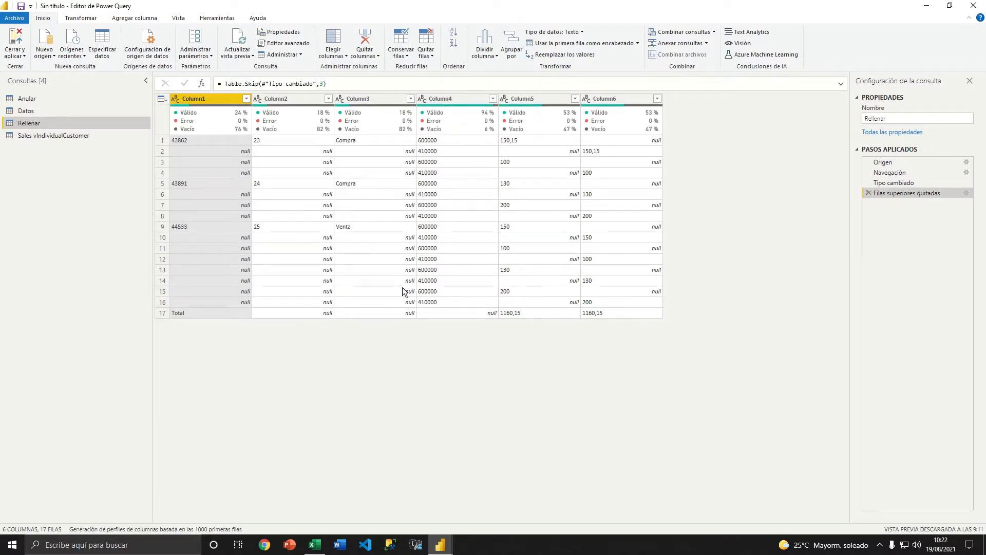
Compare the query with the Excel sheet, and edit the Filas superiores quitadas step to remove 2 top rows.
key("alt+Tab")
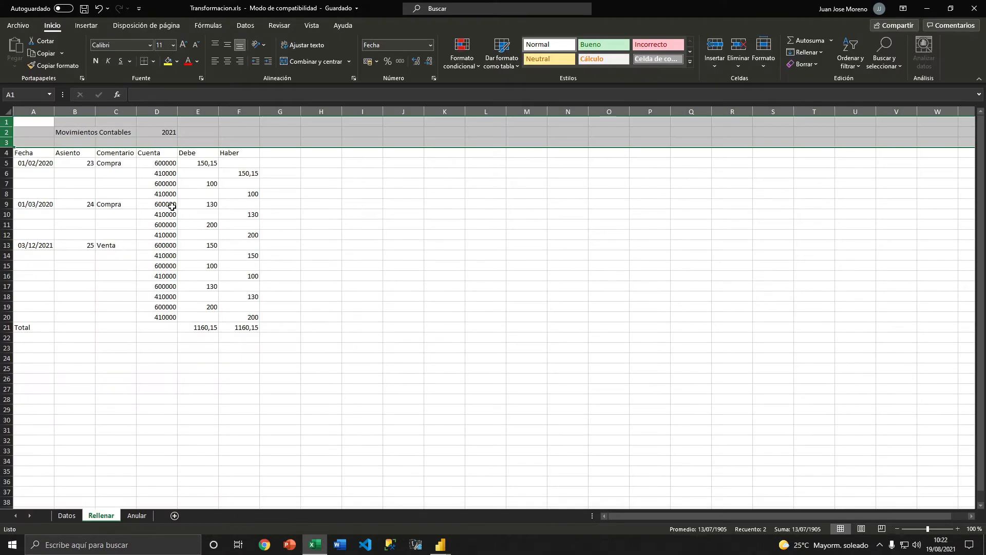
key("alt+Tab")
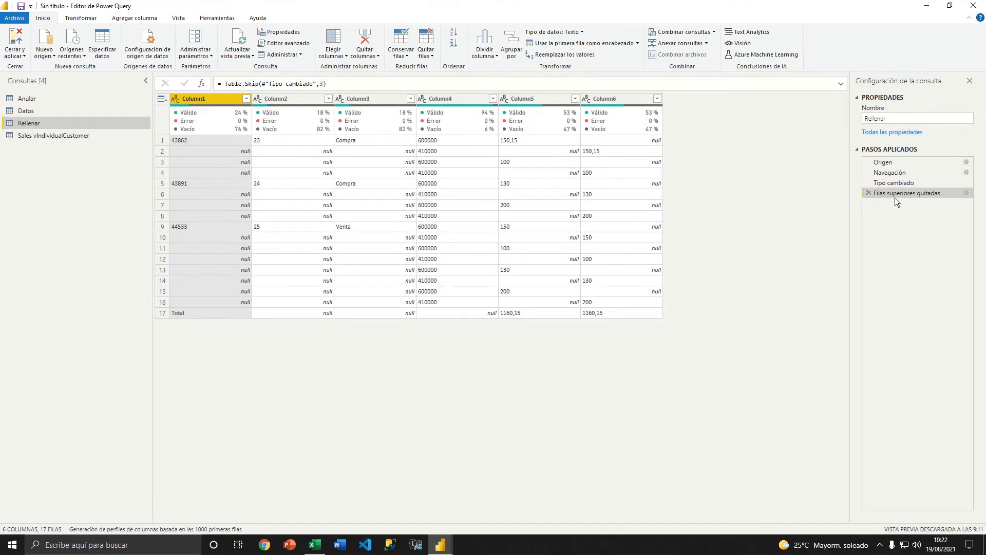
right_click(897, 193)
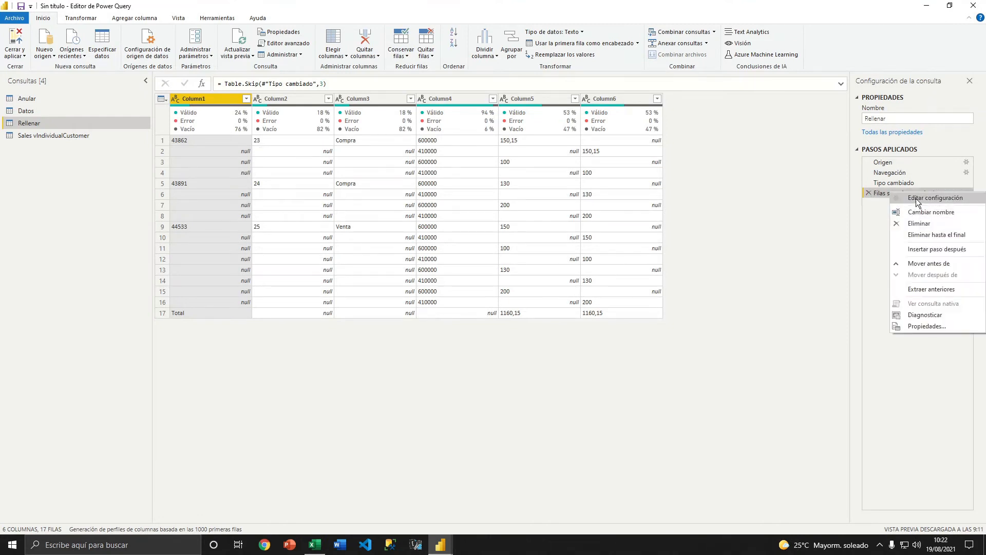
left_click(917, 198)
left_click_drag(349, 278, 303, 285)
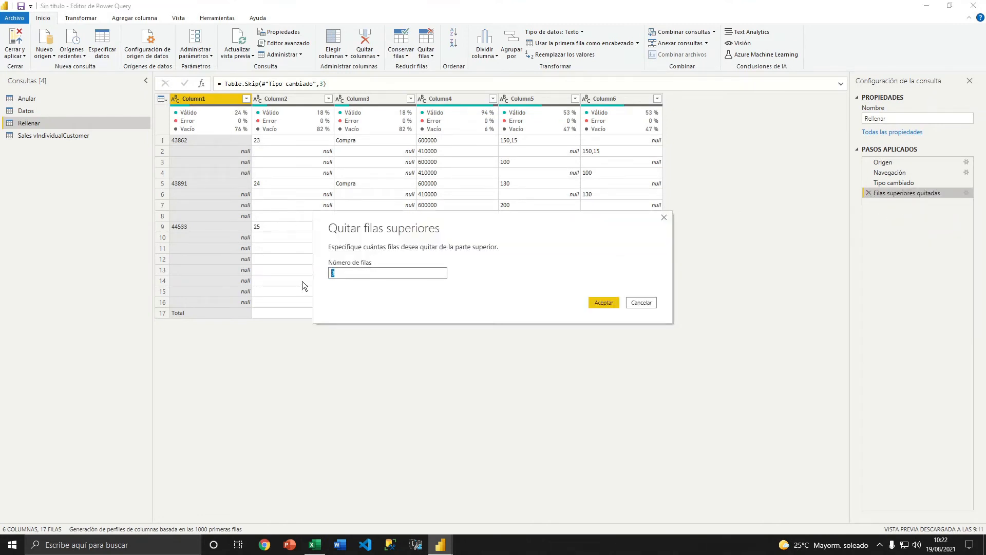
left_click(603, 302)
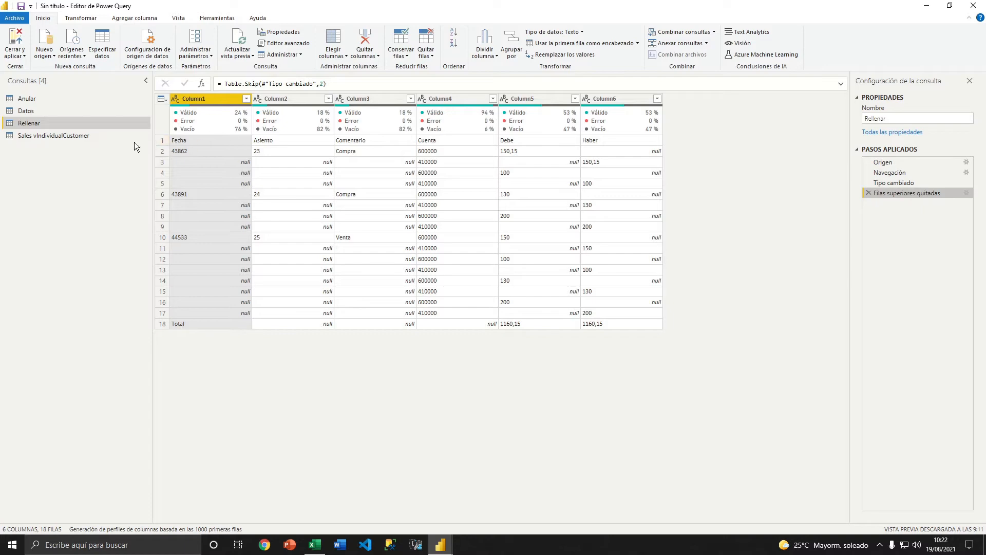
Compare the query's first row with header row 4 of the Rellenar sheet in Excel, and return to the Power Query Editor.
left_click(160, 143)
key("alt+Tab")
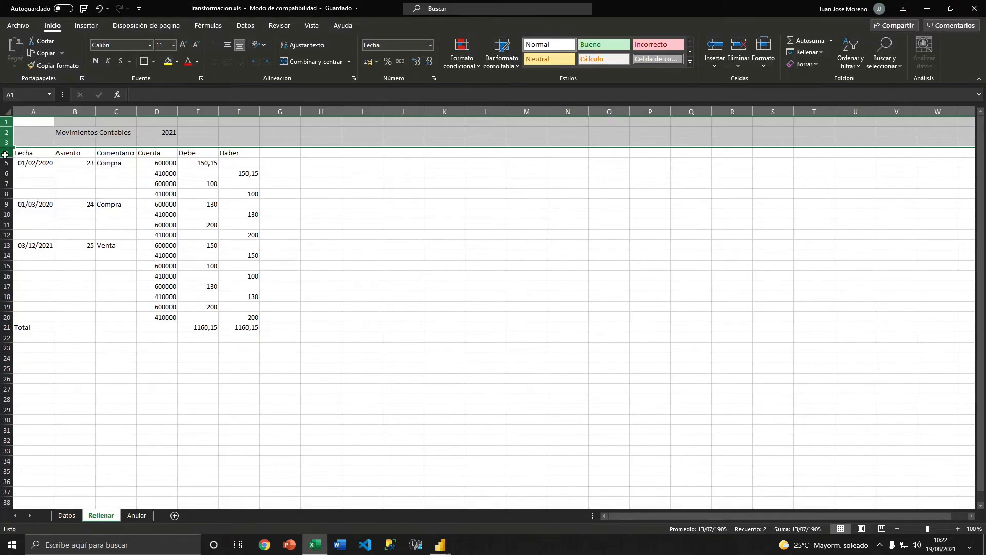
left_click(6, 153)
key("alt+Tab")
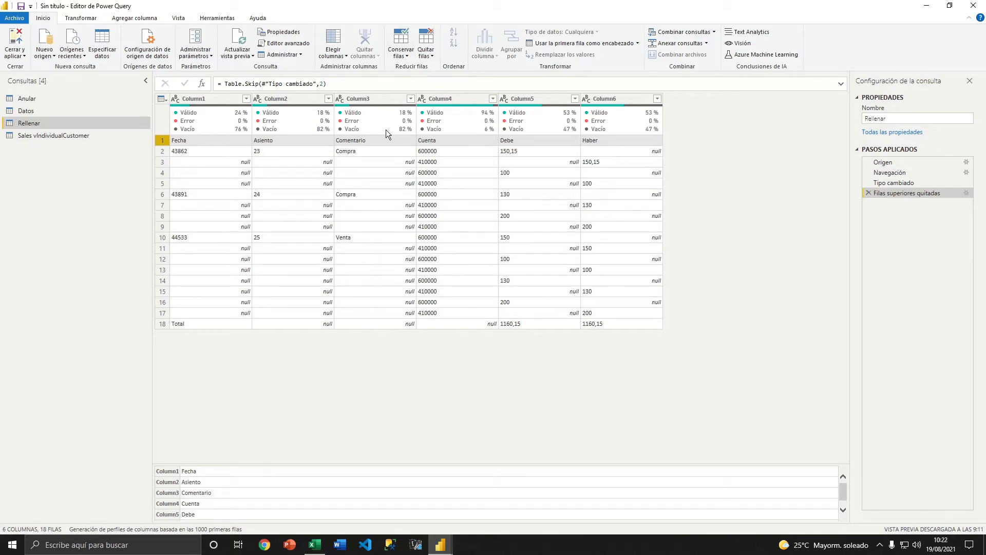
Check the Total row at the end of the Excel sheet, and remove the bottom 1 row from the Rellenar query.
left_click(426, 56)
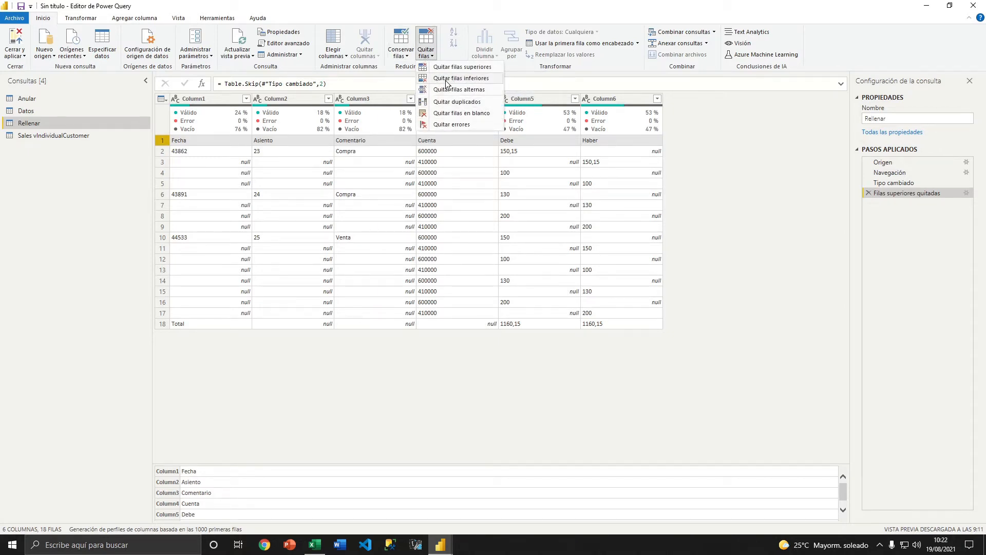
key("alt+Tab")
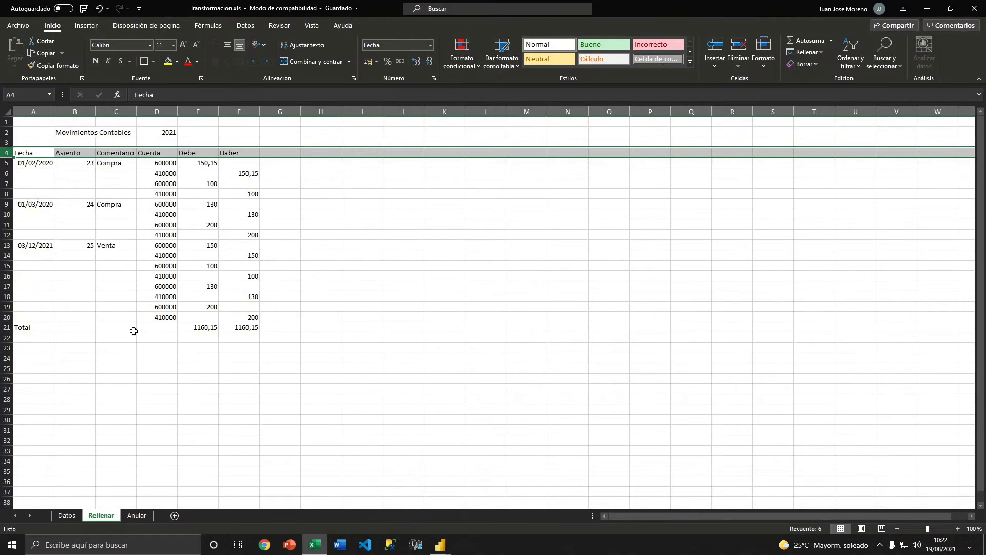
left_click(7, 327)
key("alt+Tab")
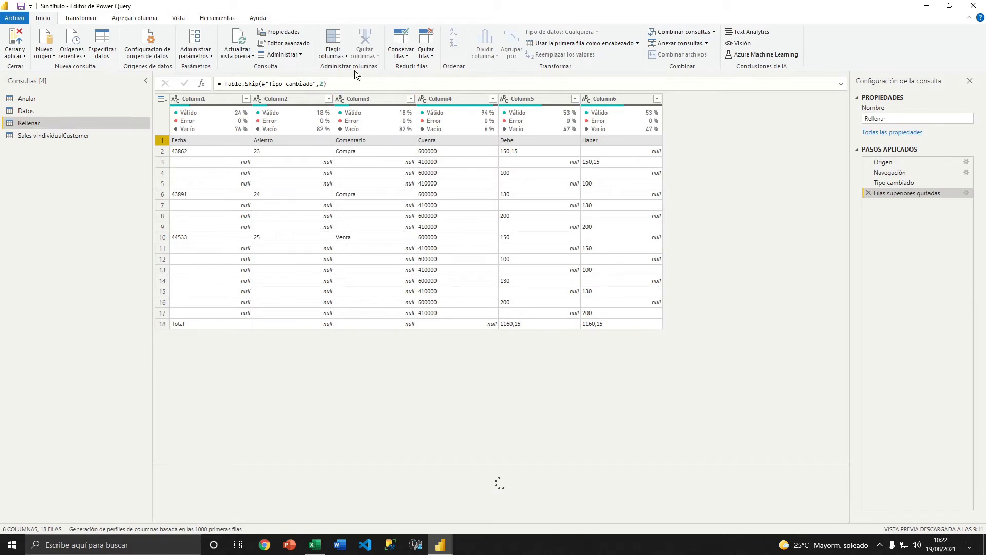
left_click(426, 51)
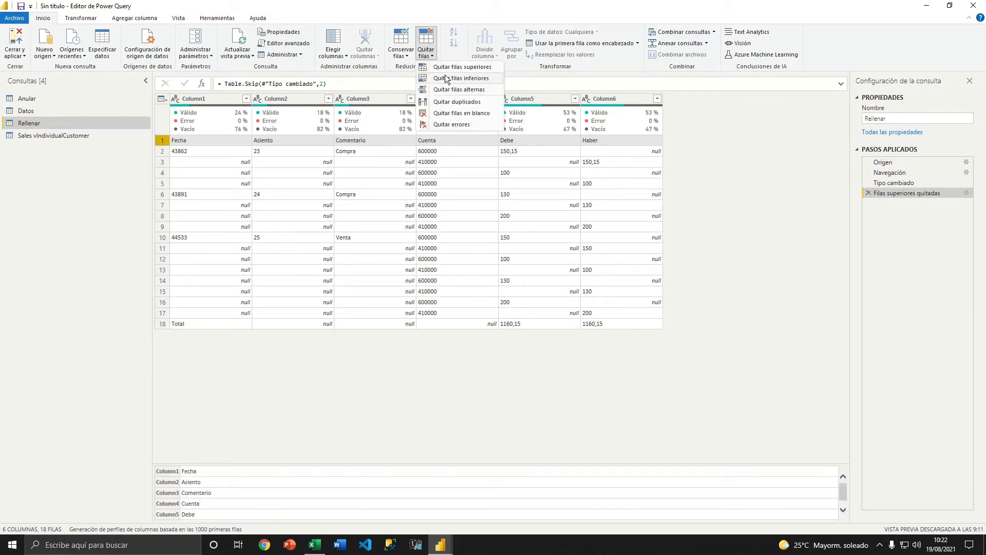
left_click(445, 78)
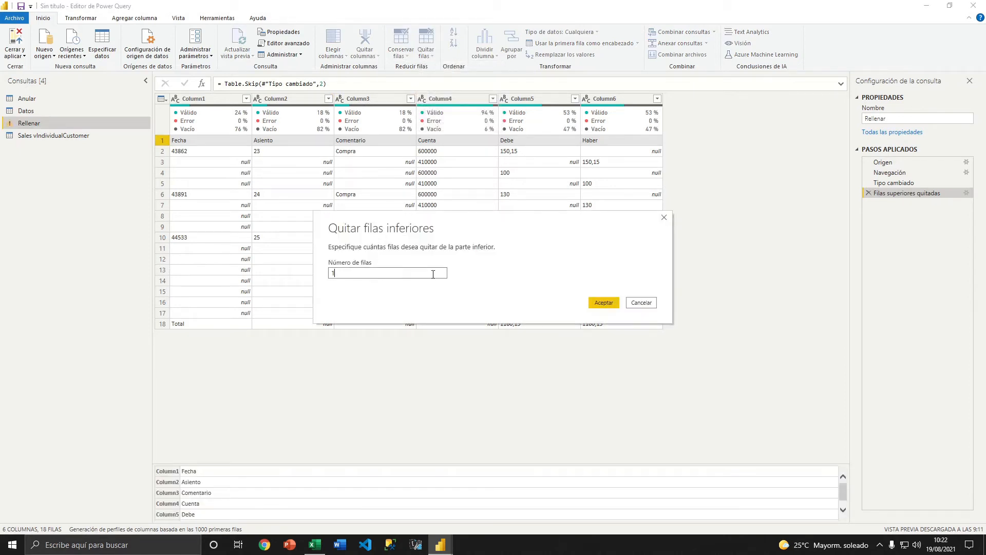
left_click(591, 303)
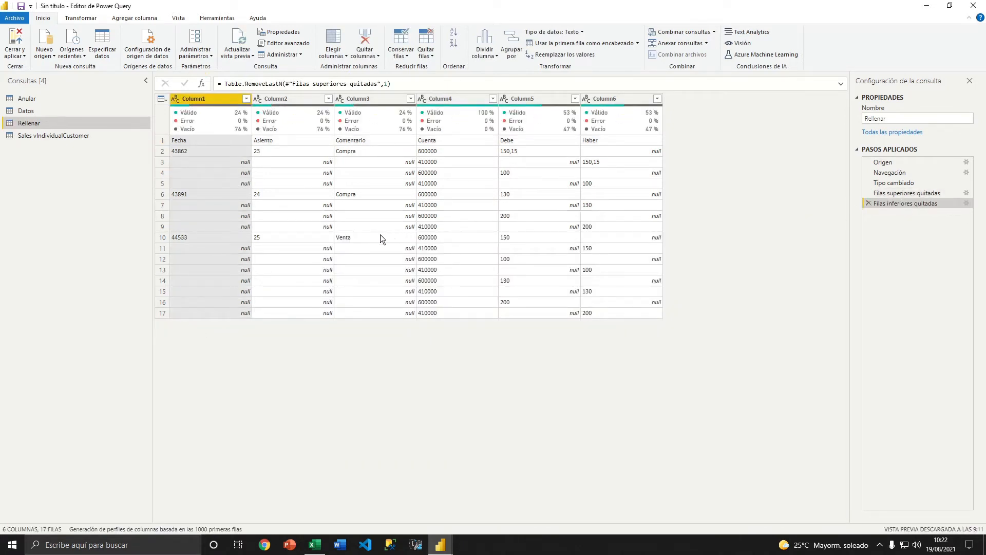
Switch to Excel and duplicate the range A4:F21 of the Rellenar sheet directly below, starting at cell A22.
key("alt+Tab")
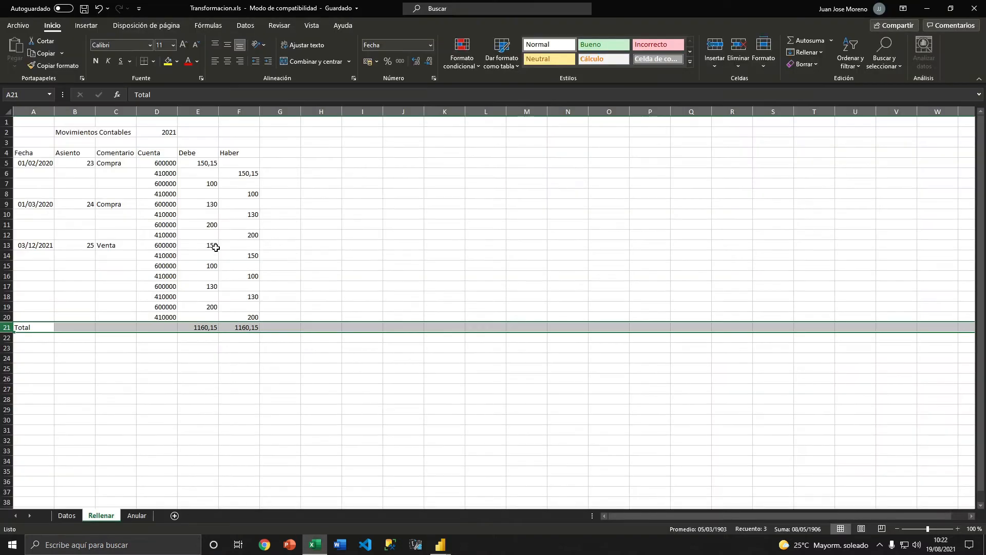
left_click(53, 289)
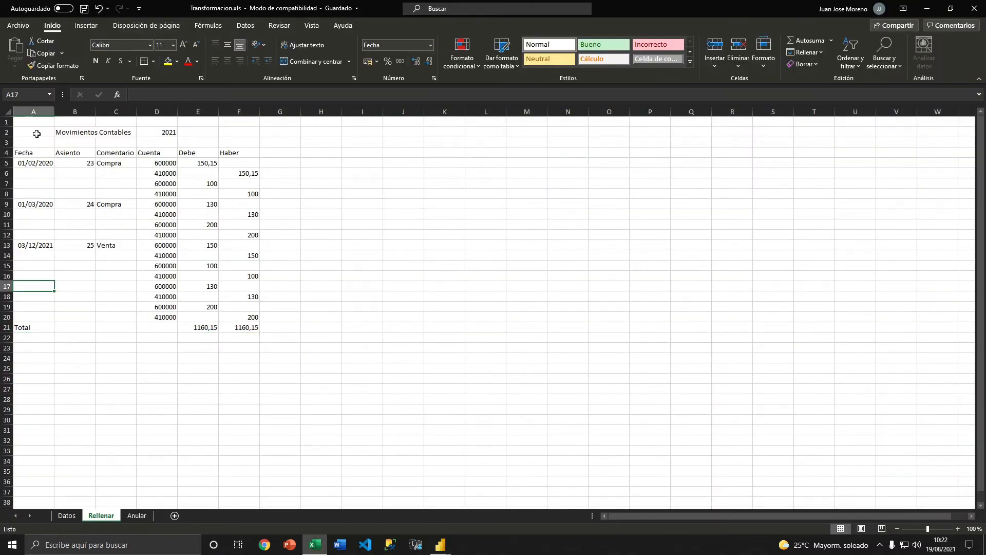
left_click_drag(36, 123, 243, 327)
left_click(7, 327)
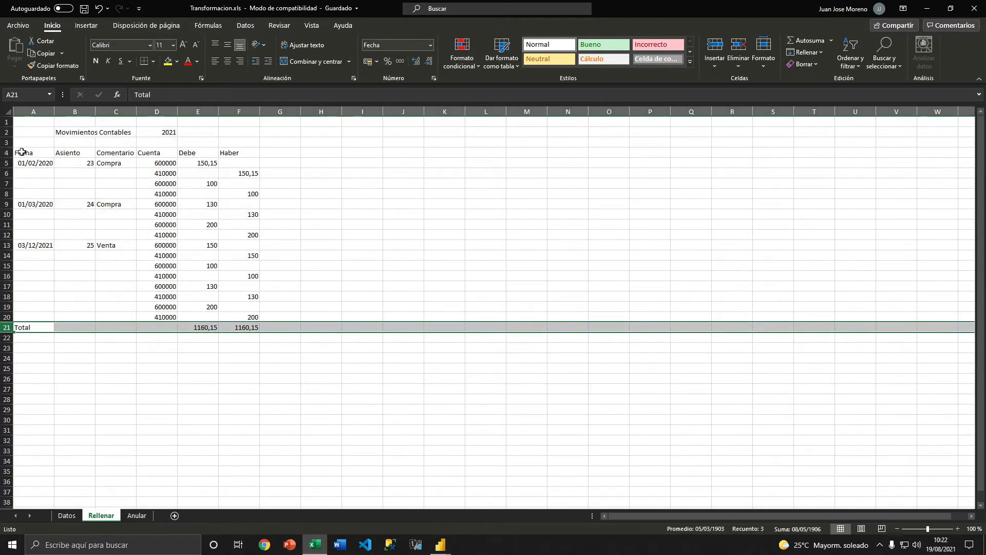
left_click_drag(21, 153, 253, 328)
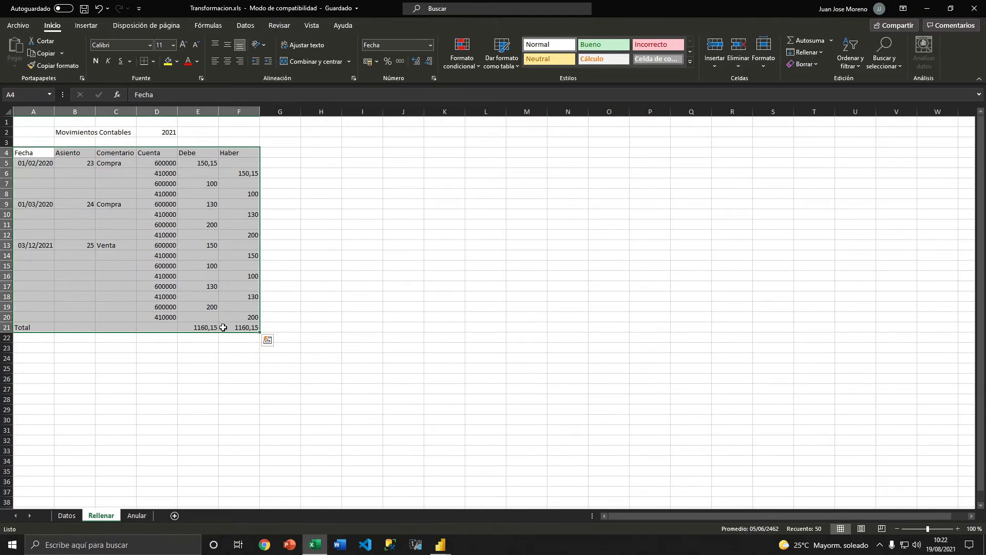
key("ctrl+c")
key("ctrl+q")
left_click(29, 337)
key("Return")
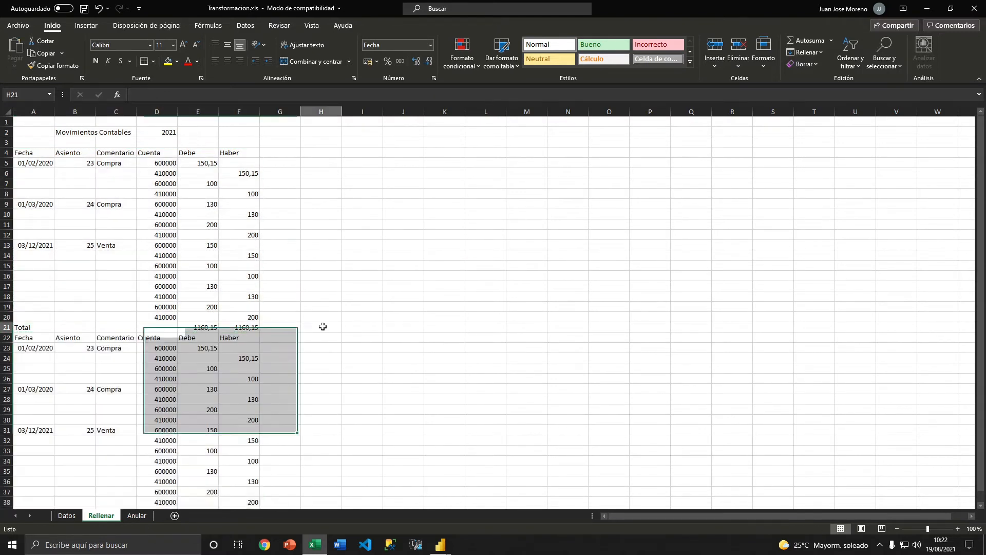
left_click(321, 326)
Save the Transformacion.xls workbook, switch back to the Power Query Editor and refresh the Rellenar query's preview.
scroll(132, 322, "down", 3)
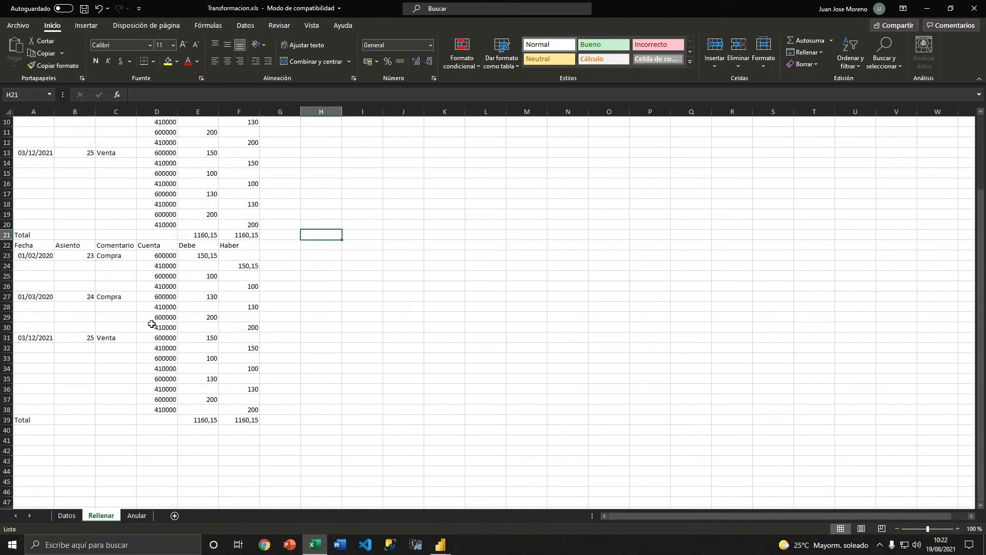
scroll(123, 298, "up", 3)
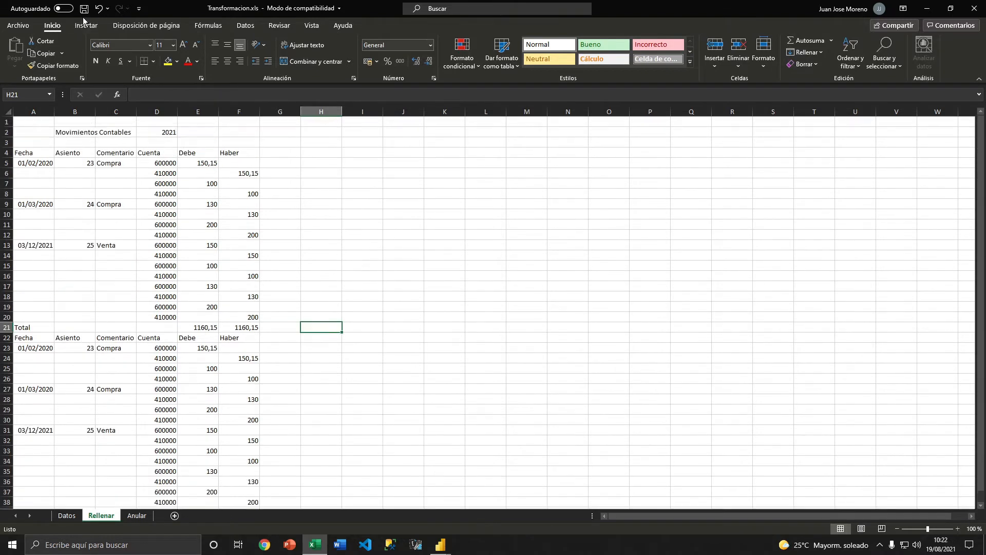
left_click(83, 9)
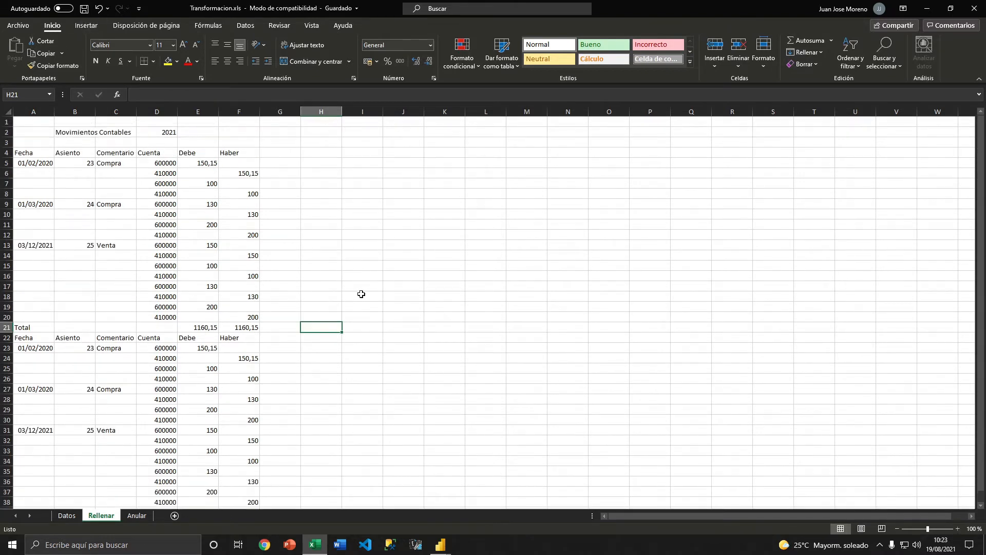
key("alt+Tab")
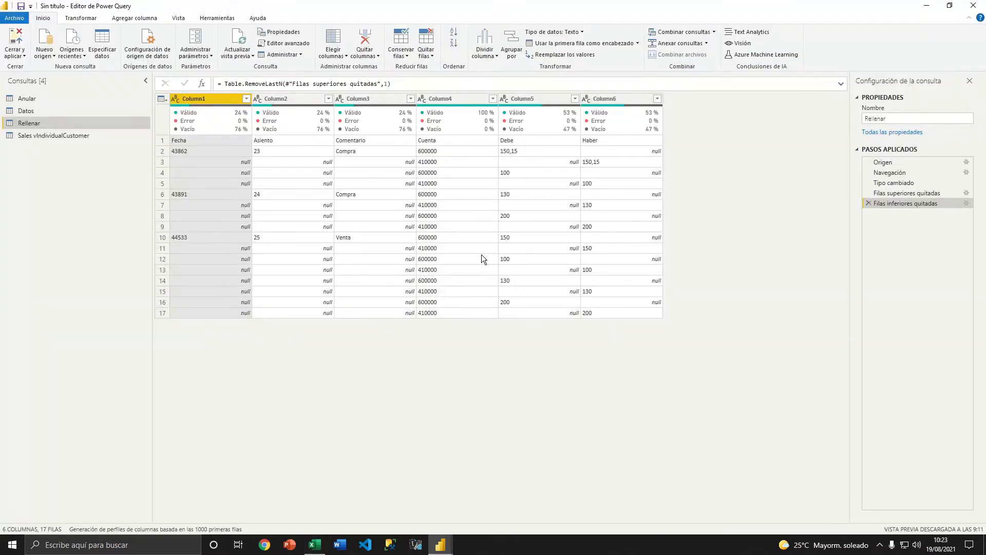
left_click(233, 35)
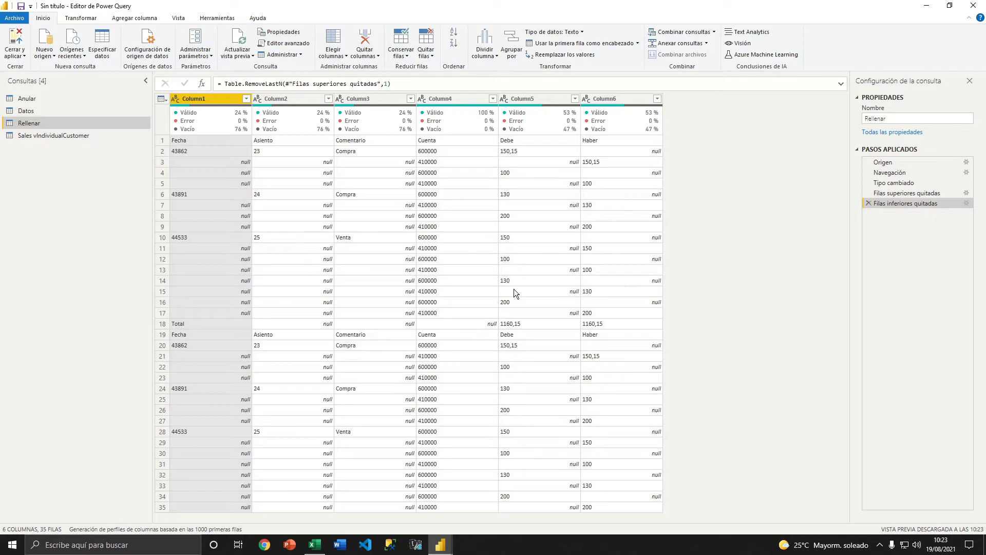
Review the row removal options, check the final Total row 39 in the Excel sheet, and return to the Power Query Editor.
left_click(427, 56)
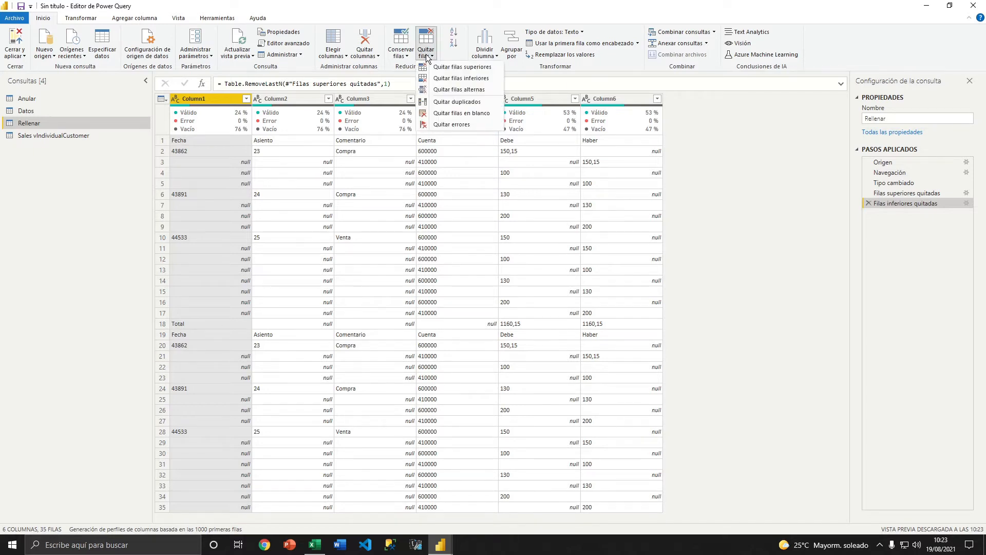
left_click(730, 150)
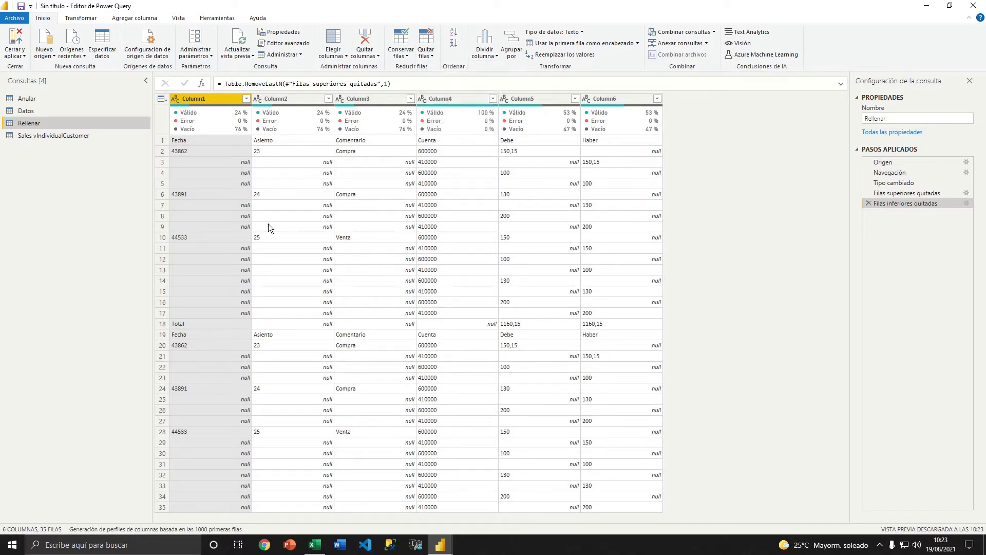
key("alt+Tab")
scroll(137, 309, "down", 5)
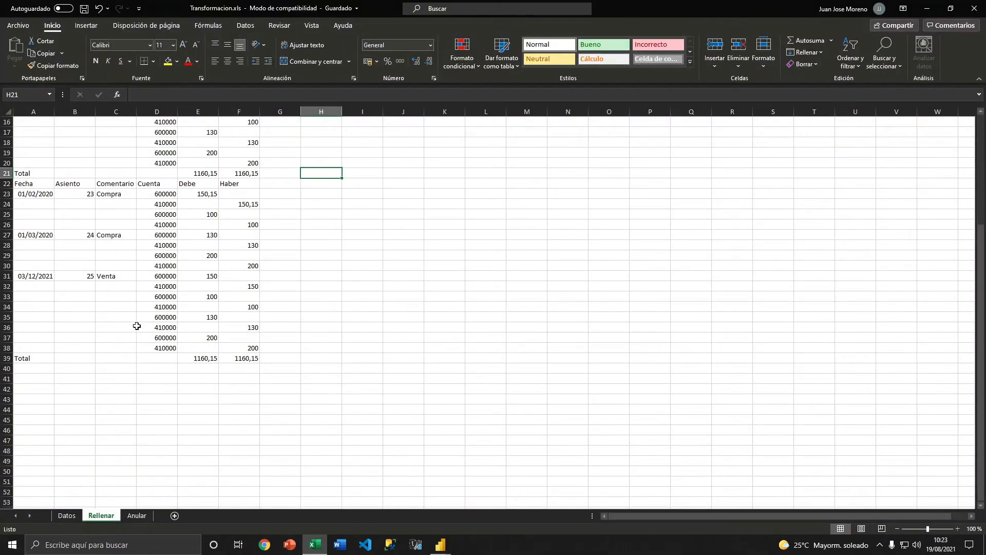
left_click(7, 358)
key("alt+Tab")
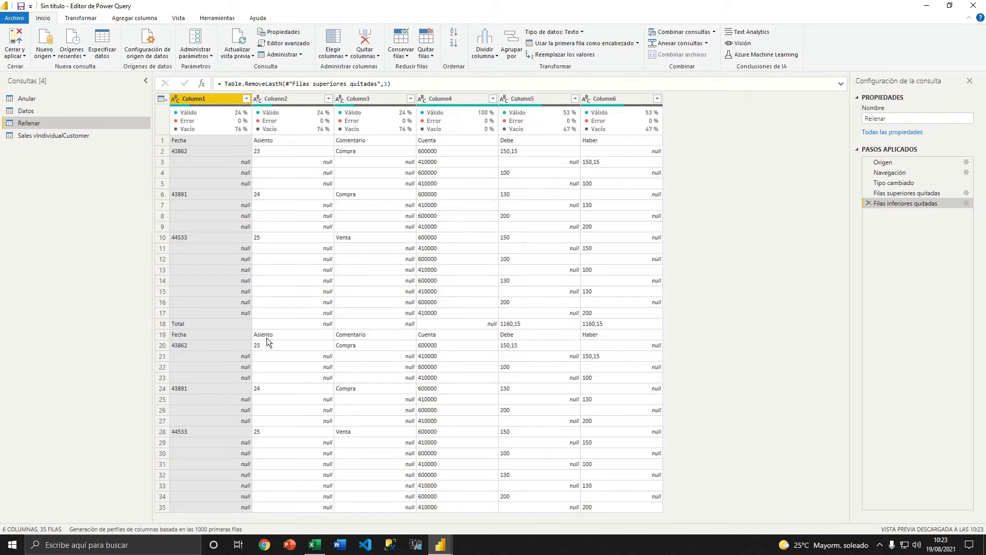
Filter the Total rows out of Column1 in the Rellenar query.
left_click(246, 98)
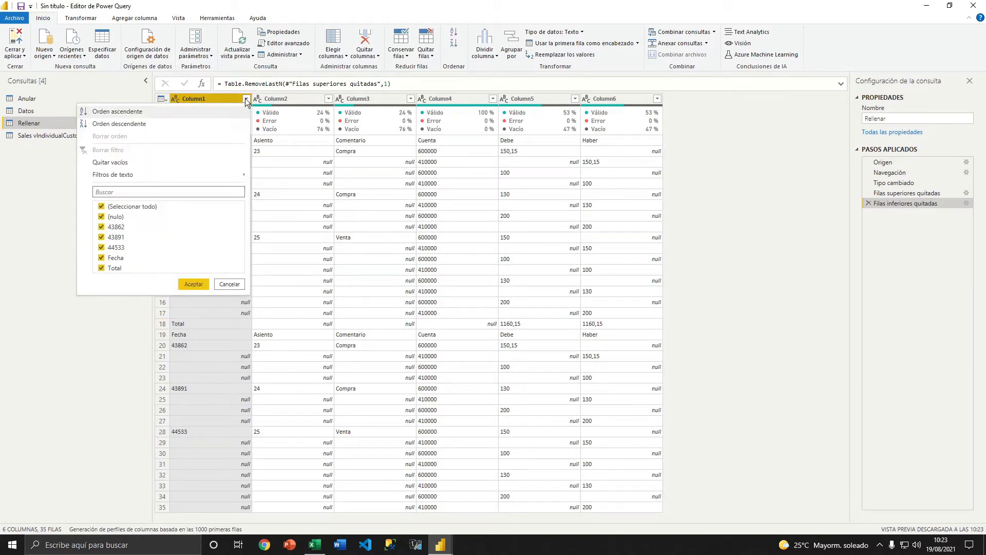
left_click(101, 266)
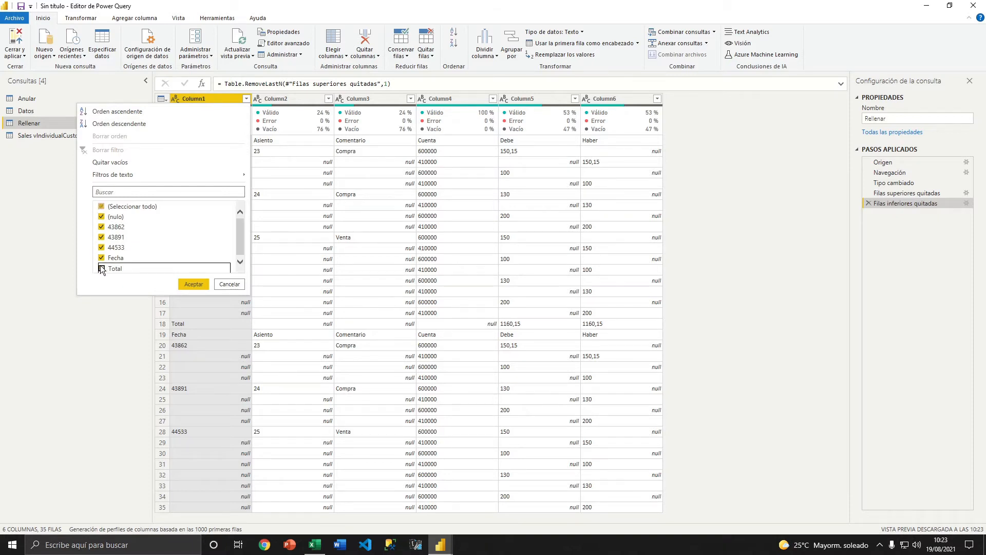
left_click(190, 283)
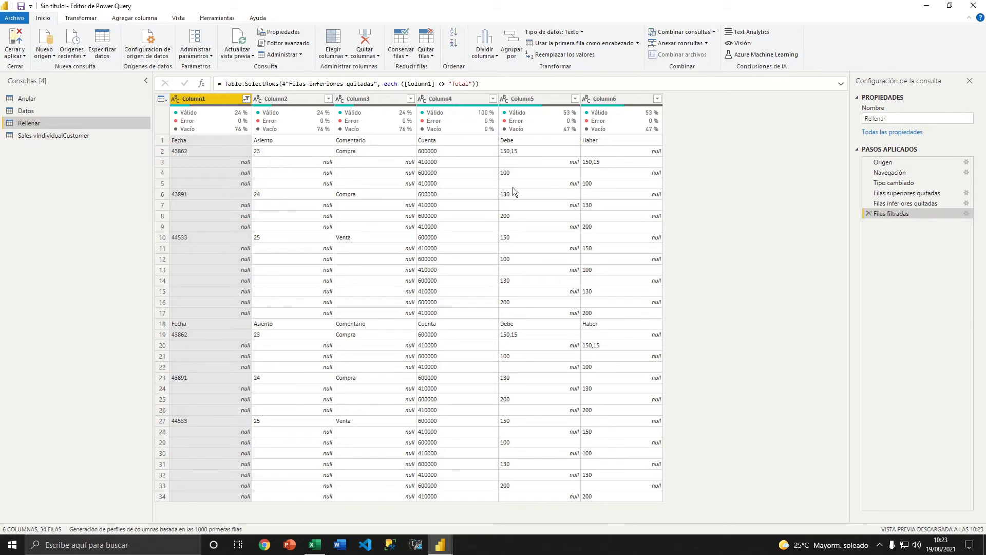
Check the duplicated data block in the Excel sheet and return to the Power Query Editor.
key("alt+Tab")
left_click(265, 195)
key("alt+Tab")
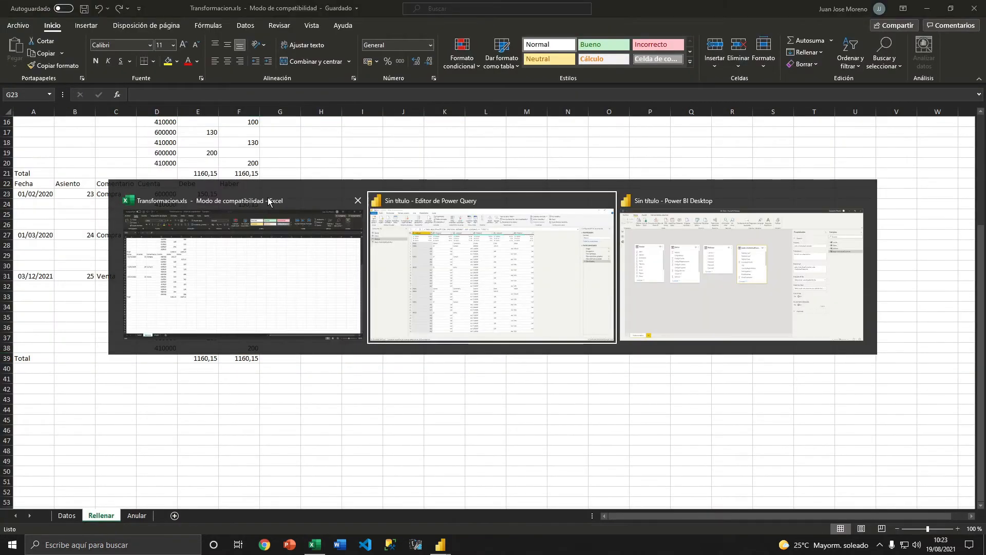
Examine the Remove Alternate Rows pattern settings, check Total row 21 in the Excel sheet, and dismiss the settings without applying them.
left_click(424, 55)
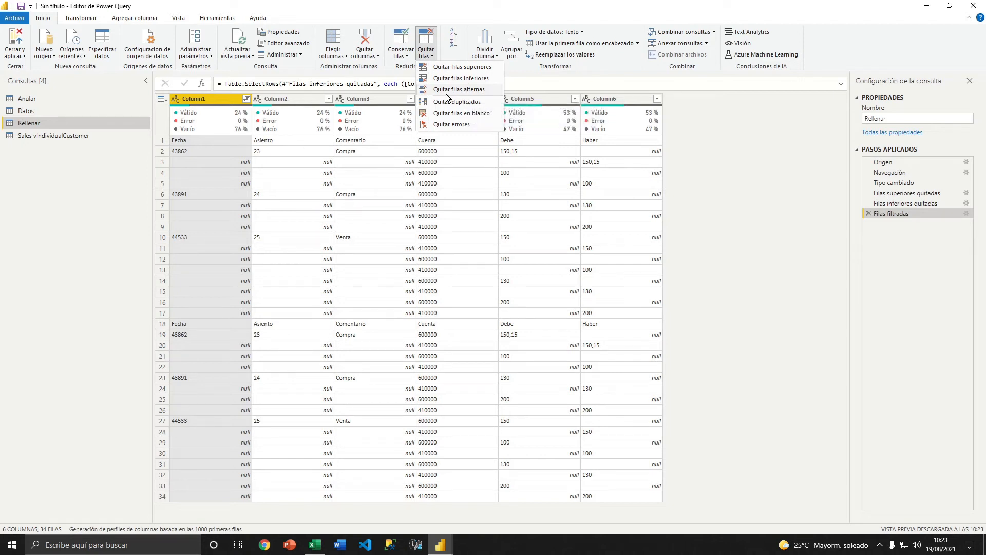
left_click(448, 90)
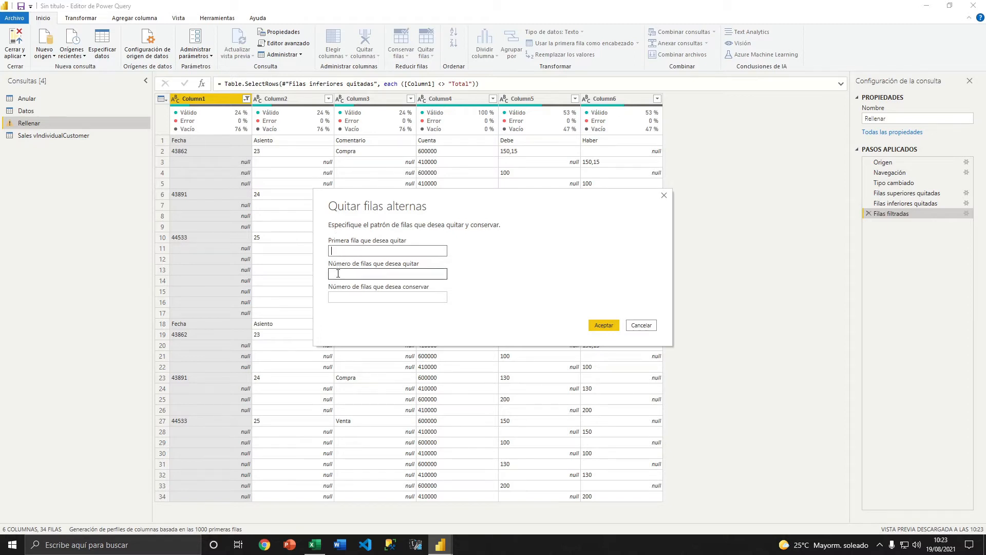
left_click(370, 274)
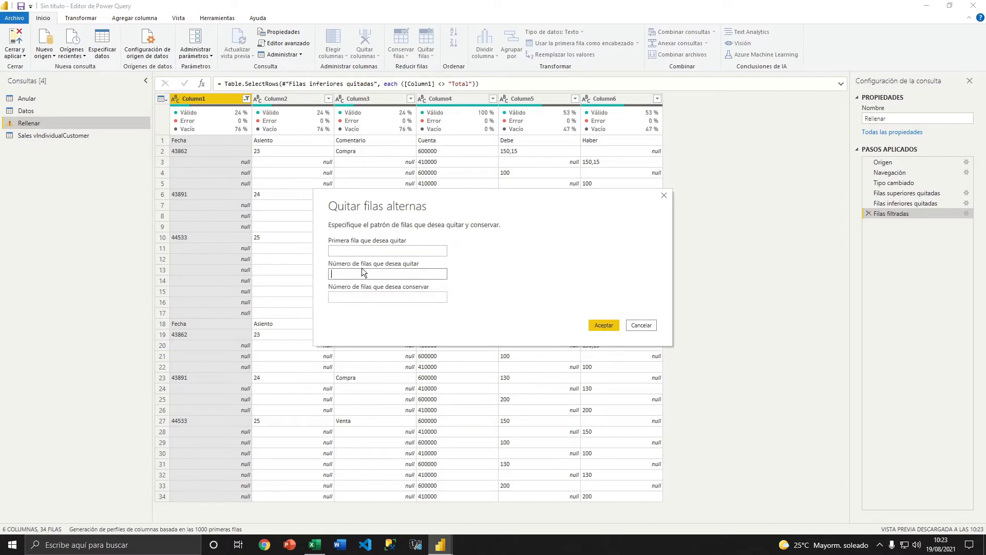
key("alt+Tab")
left_click(6, 173)
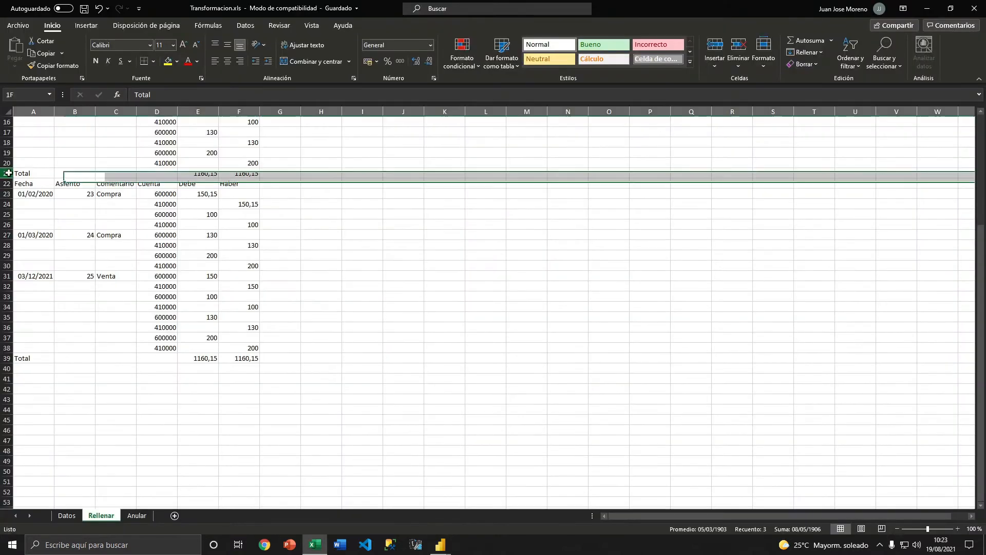
key("alt+Tab")
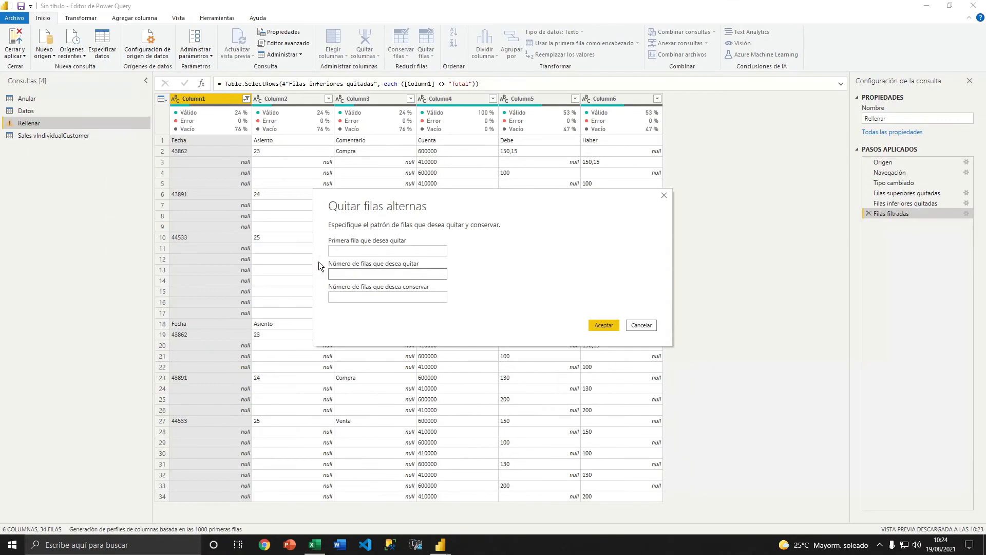
left_click(643, 326)
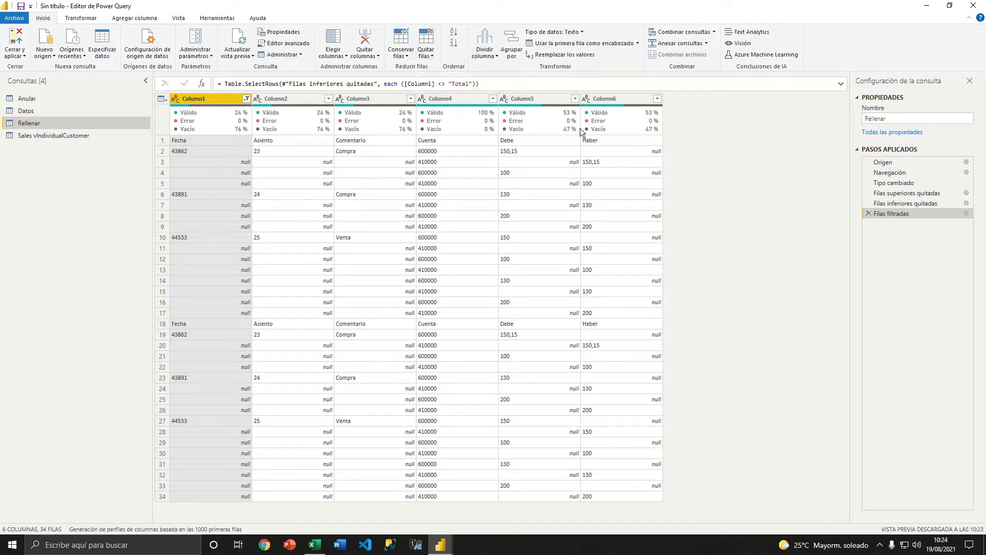
Duplicate Column6 in the Rellenar query.
left_click(600, 99)
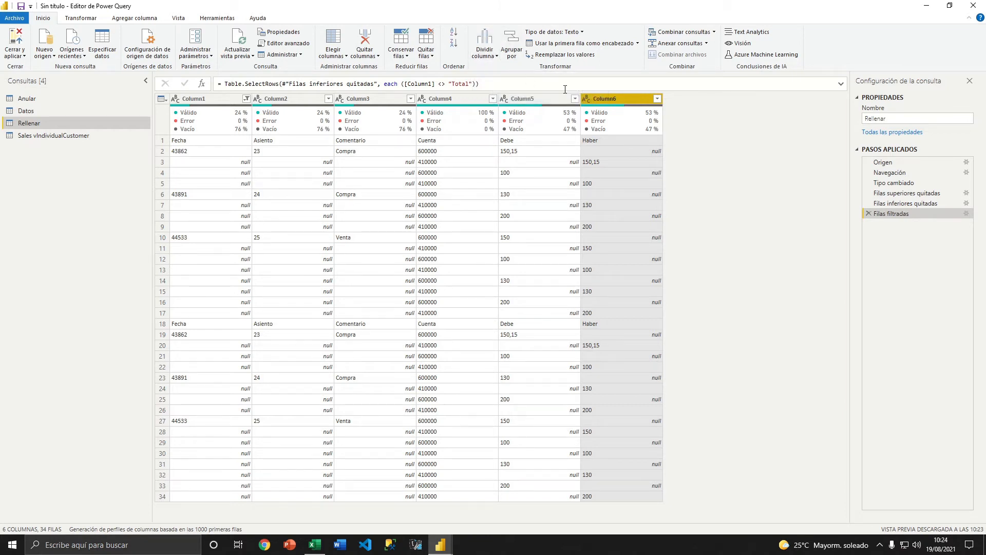
right_click(612, 99)
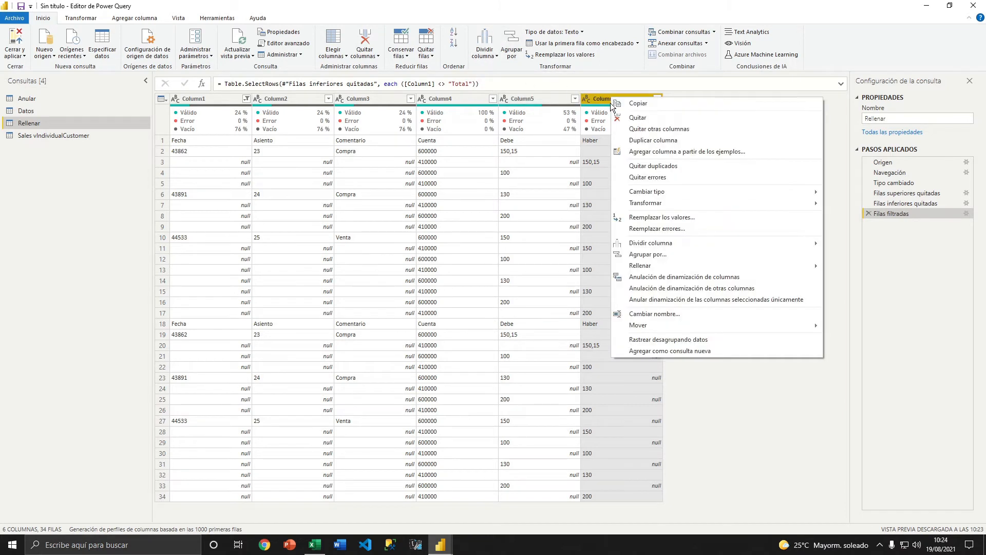
left_click(639, 147)
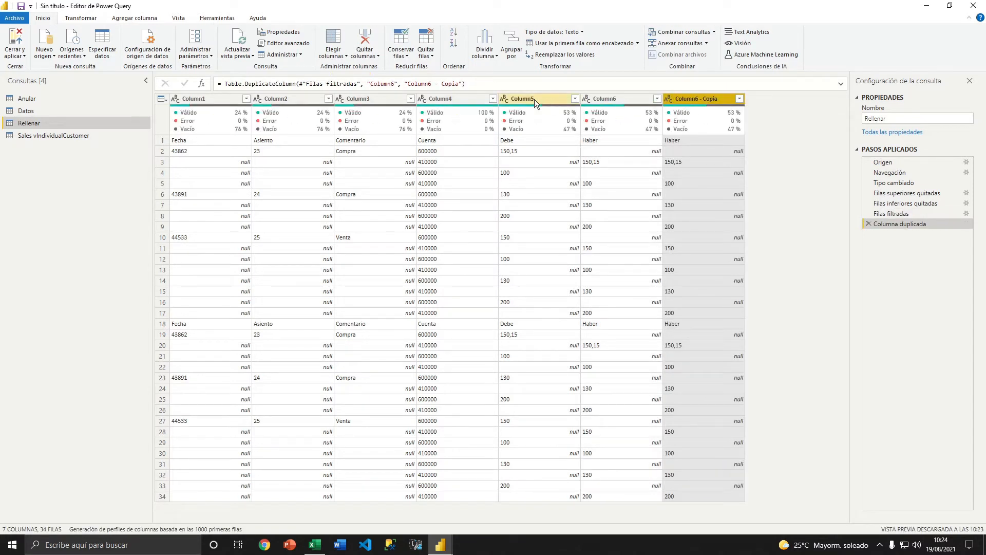
Split the Column6 - Copia column repeatedly every 2 characters, and delete the resulting split and type-change steps.
left_click(486, 60)
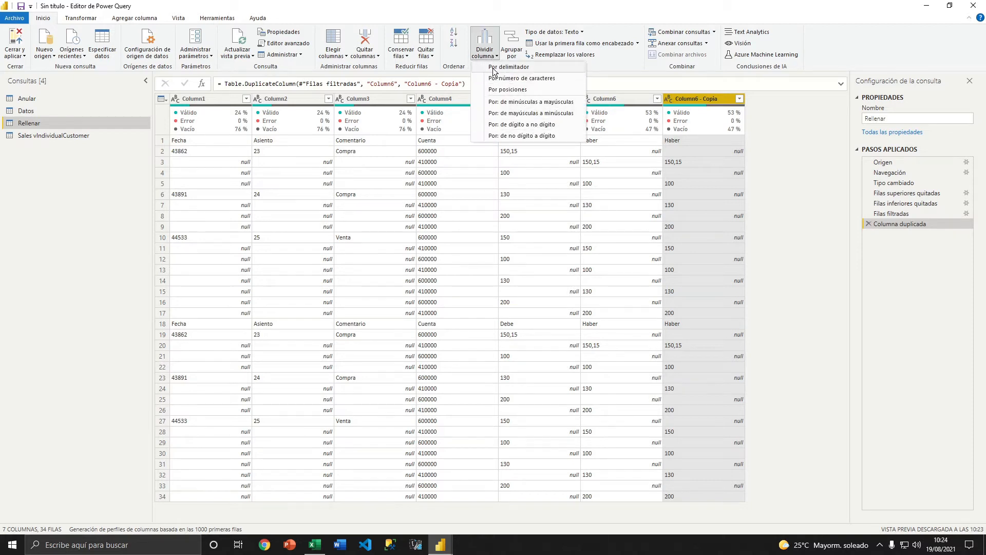
left_click(528, 80)
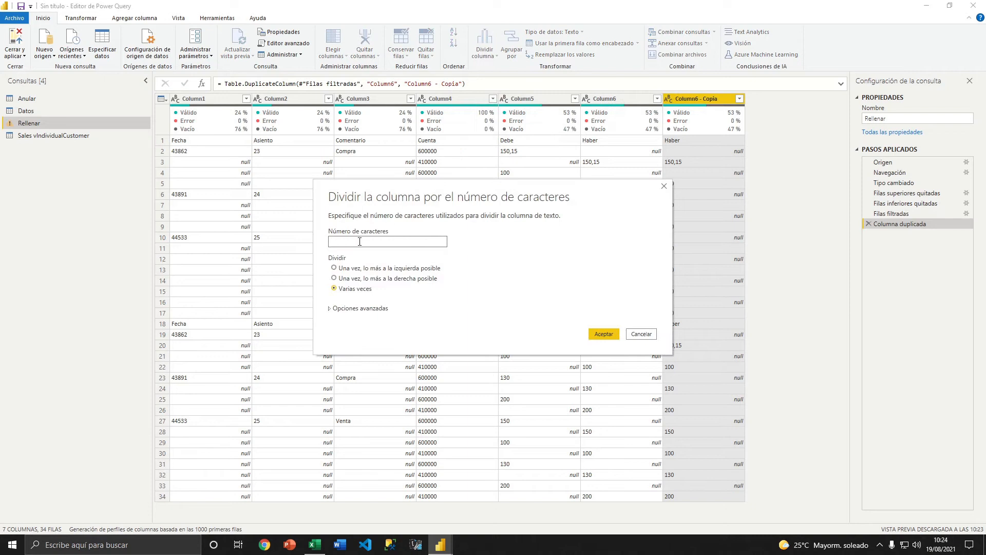
mouse_move(425, 197)
left_mouse_down()
mouse_move(427, 206)
mouse_move(410, 203)
left_mouse_up()
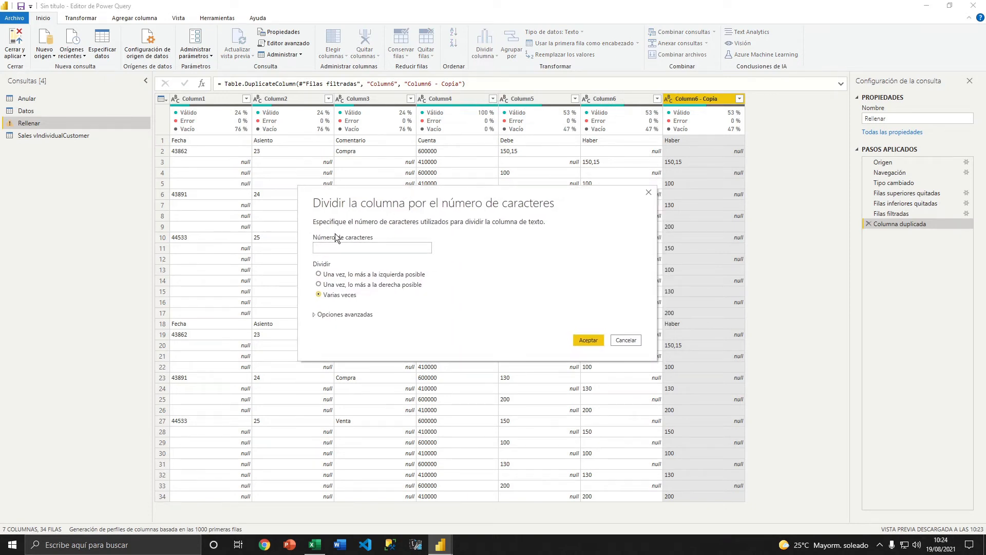
left_click(330, 246)
type("2")
left_click(583, 339)
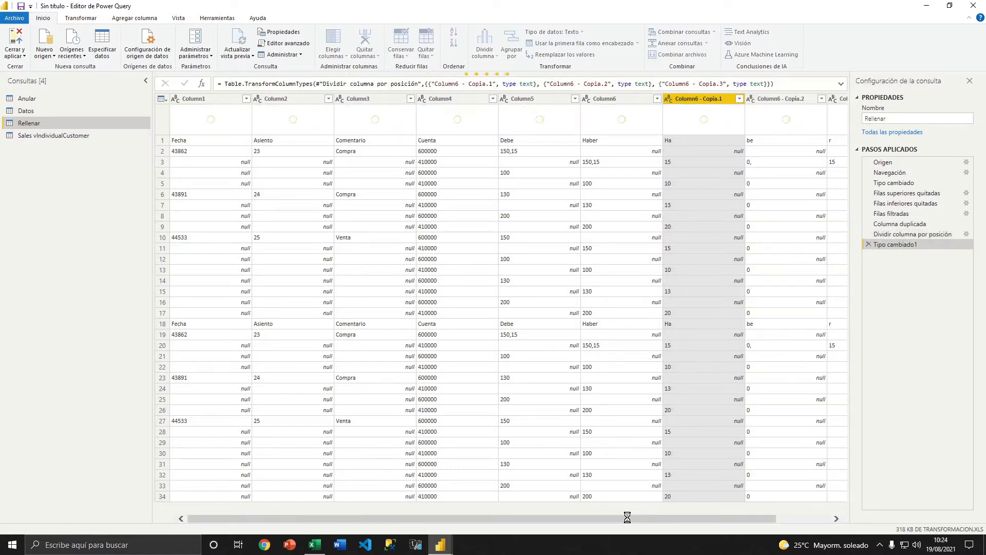
left_click_drag(622, 518, 721, 519)
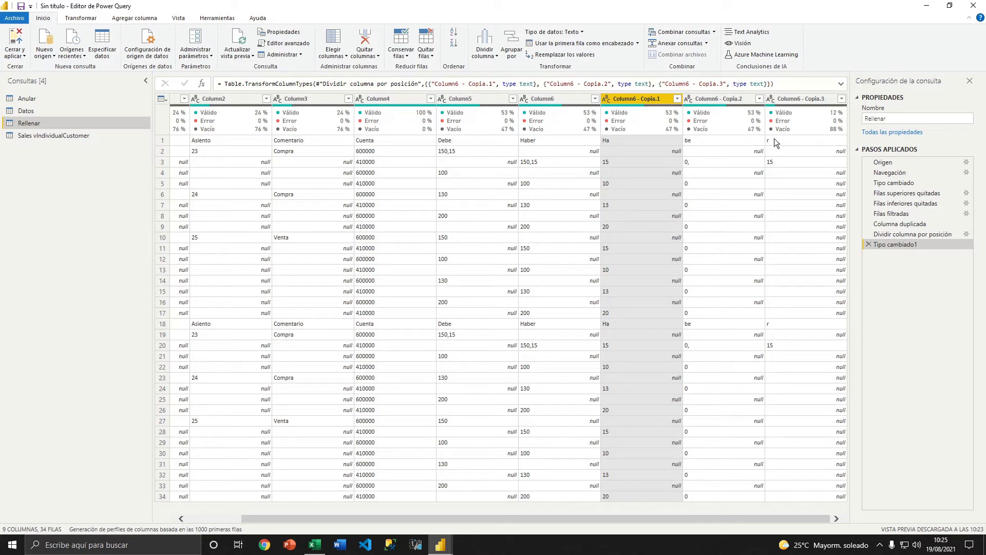
left_click(868, 244)
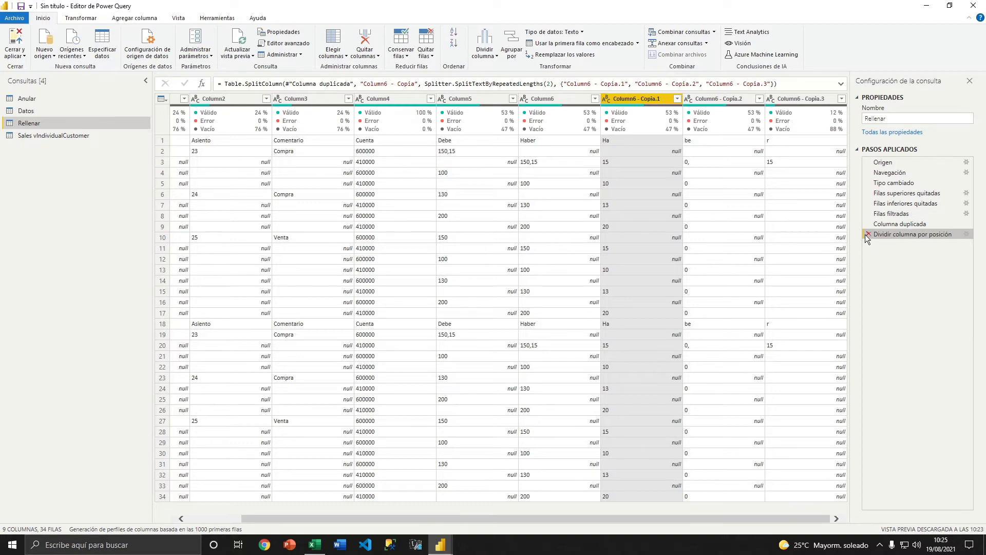
left_click(868, 234)
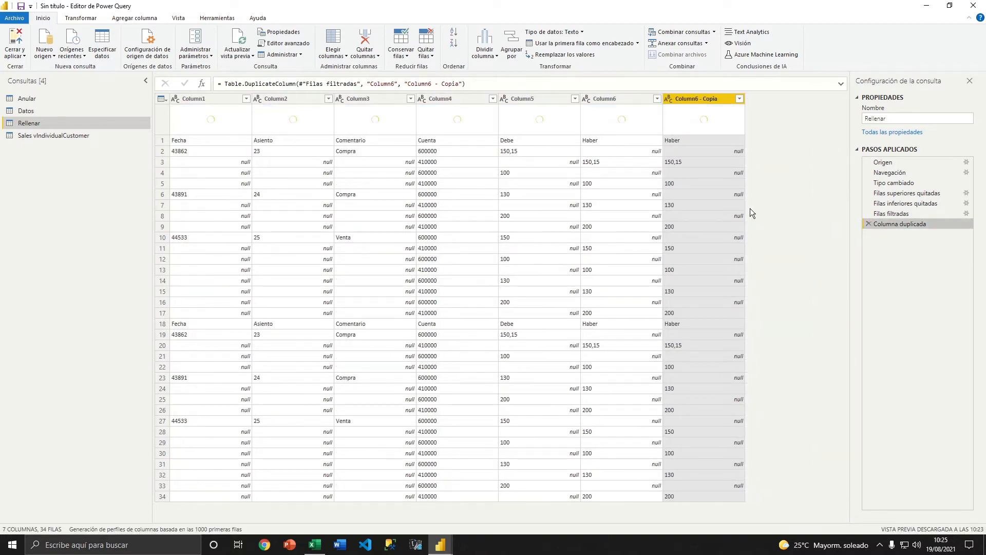
Split the Column6 - Copia column at positions 0,3, and delete the resulting split and type-change steps.
left_click(485, 51)
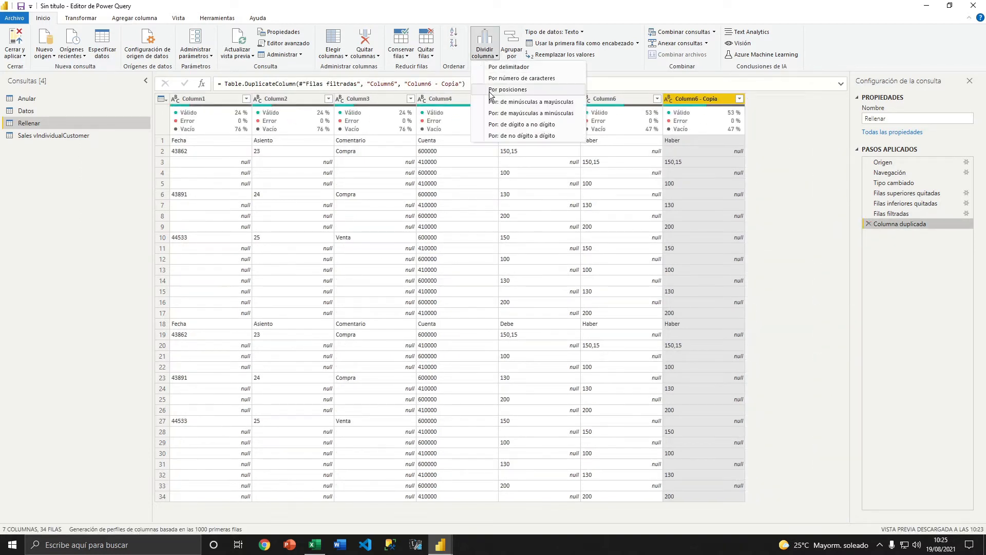
left_click(493, 90)
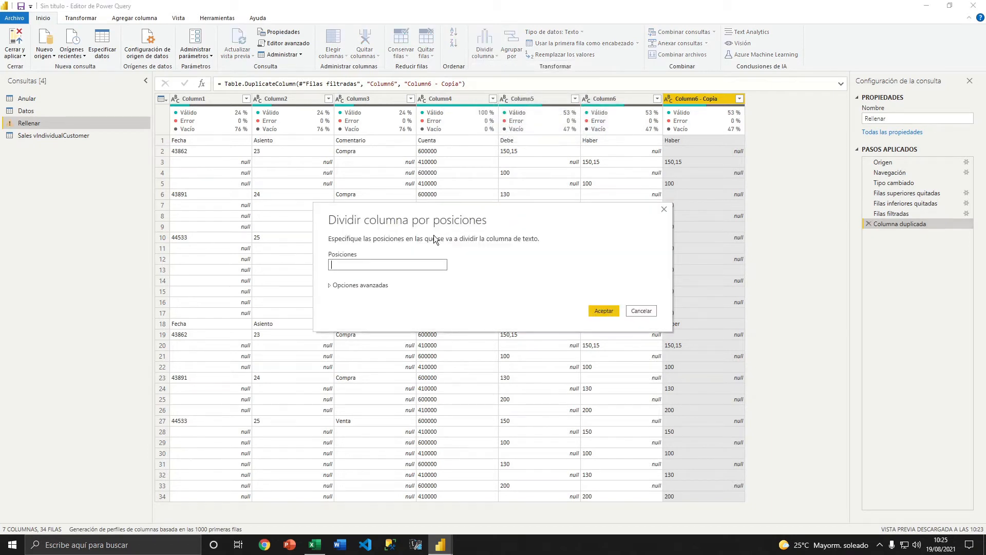
left_click_drag(520, 218, 513, 246)
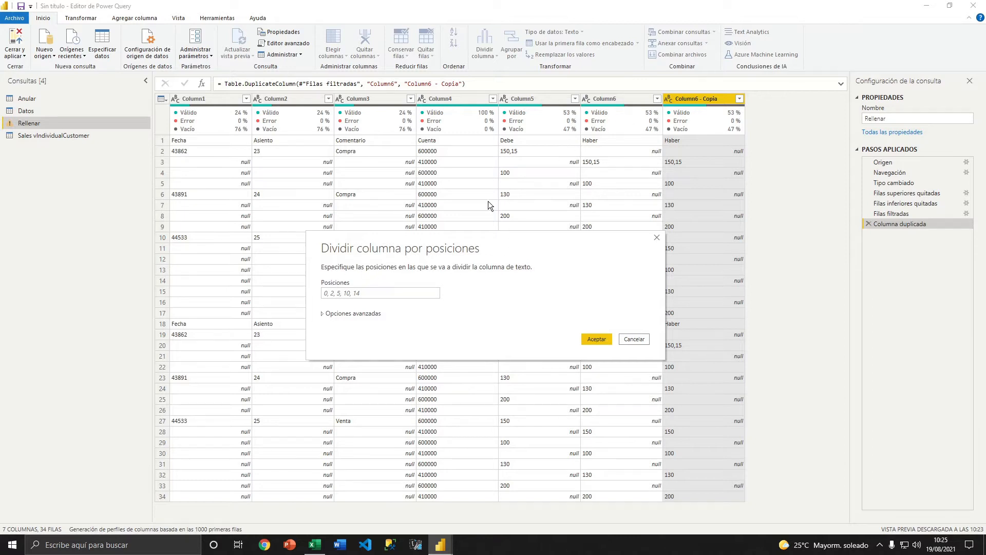
left_click(331, 292)
type("0,3")
left_click(589, 341)
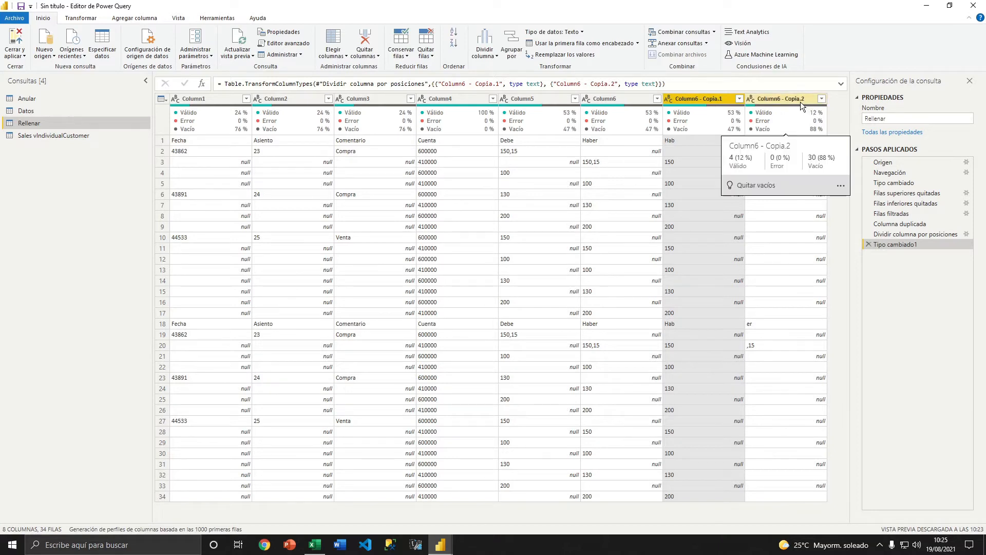
left_click(869, 244)
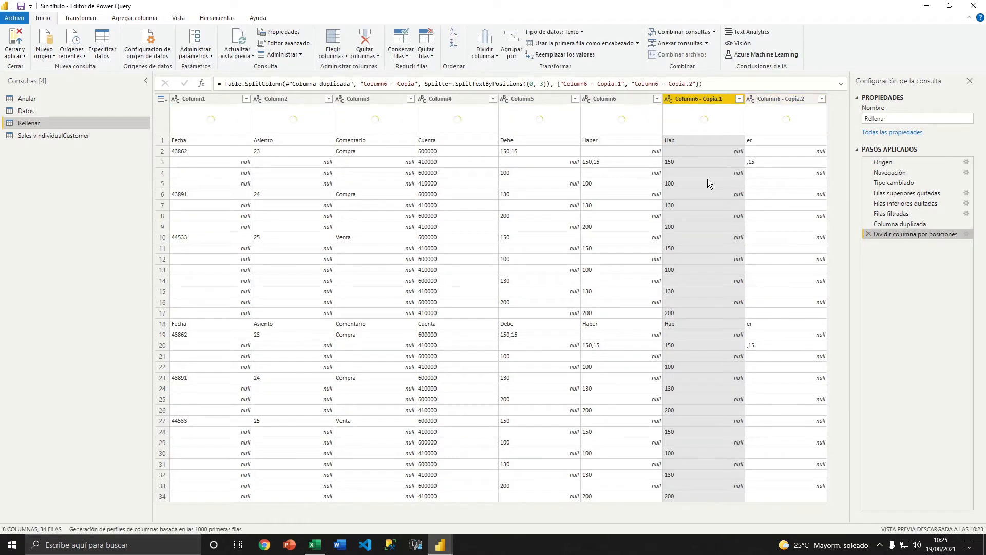
left_click(868, 234)
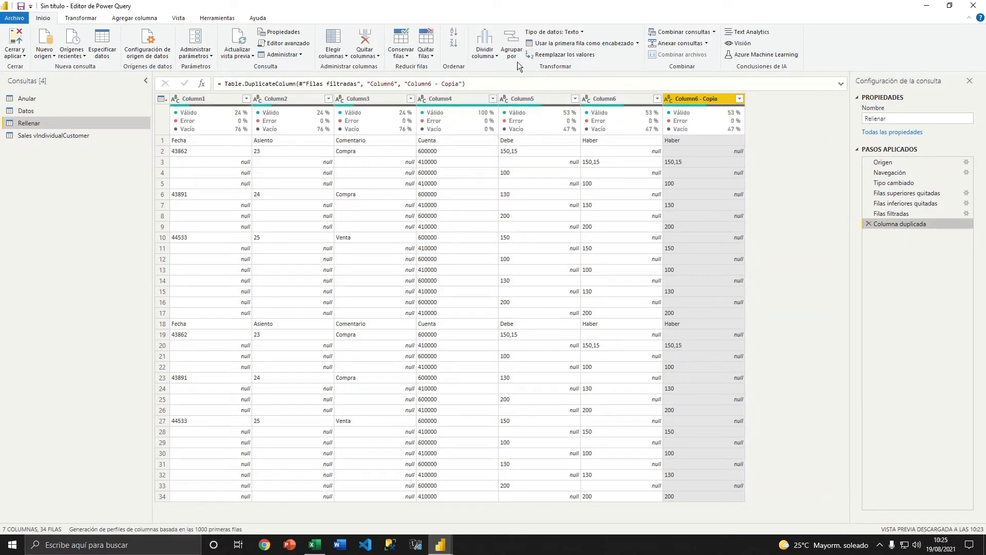
Look through the Sales vIndividualCustomer, Datos and Anular queries for data to group.
left_click(29, 134)
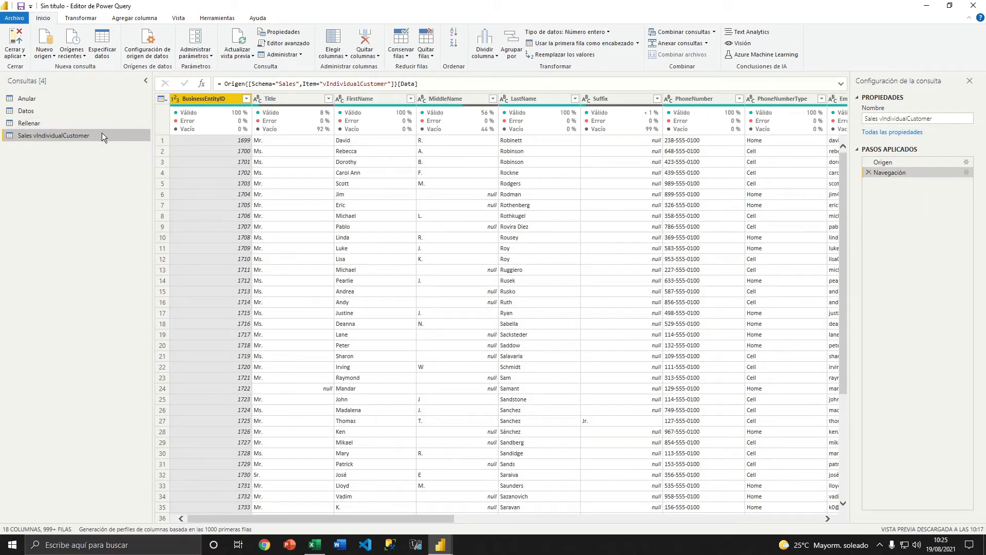
left_click(28, 111)
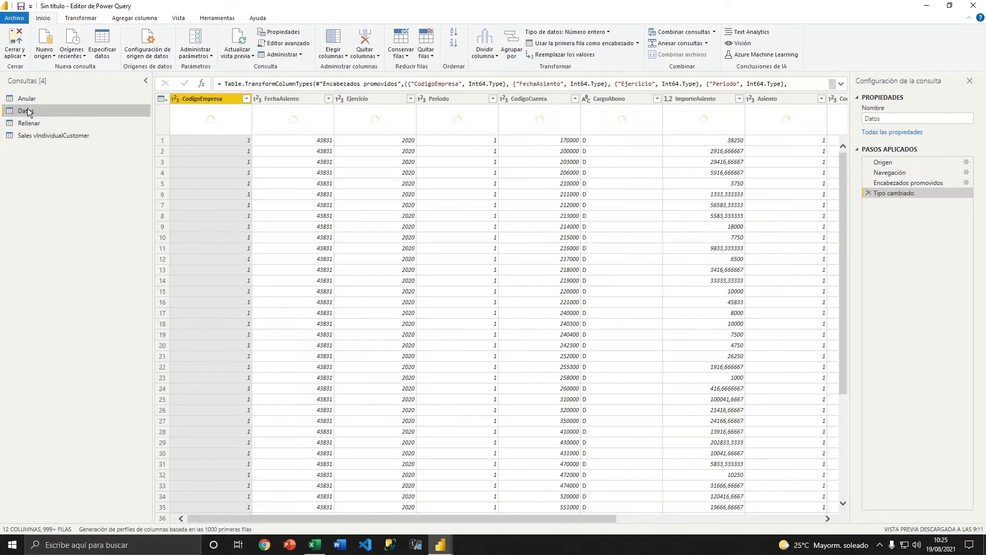
left_click(26, 98)
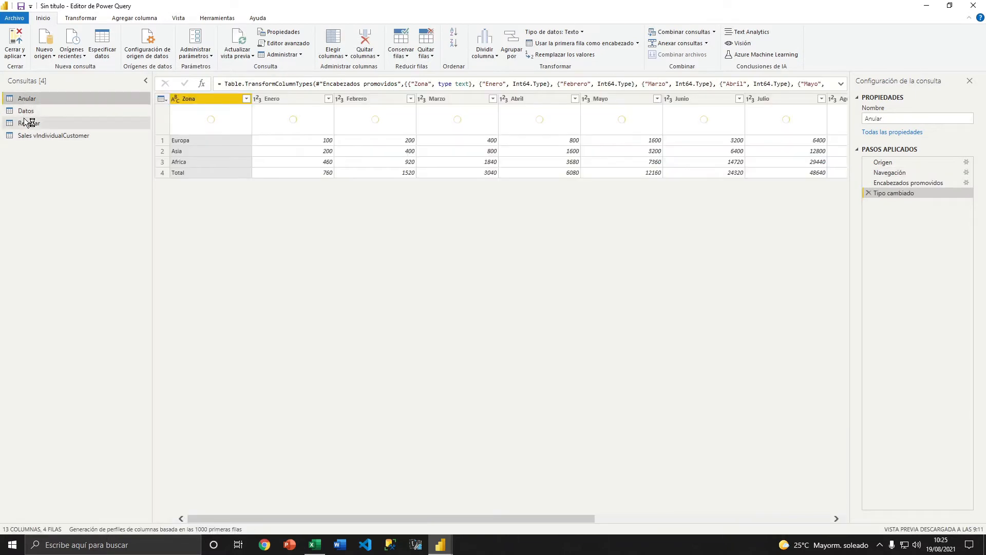
Start grouping the Sales vIndividualCustomer query by the FirstName column, using the advanced grouping mode.
left_click(25, 135)
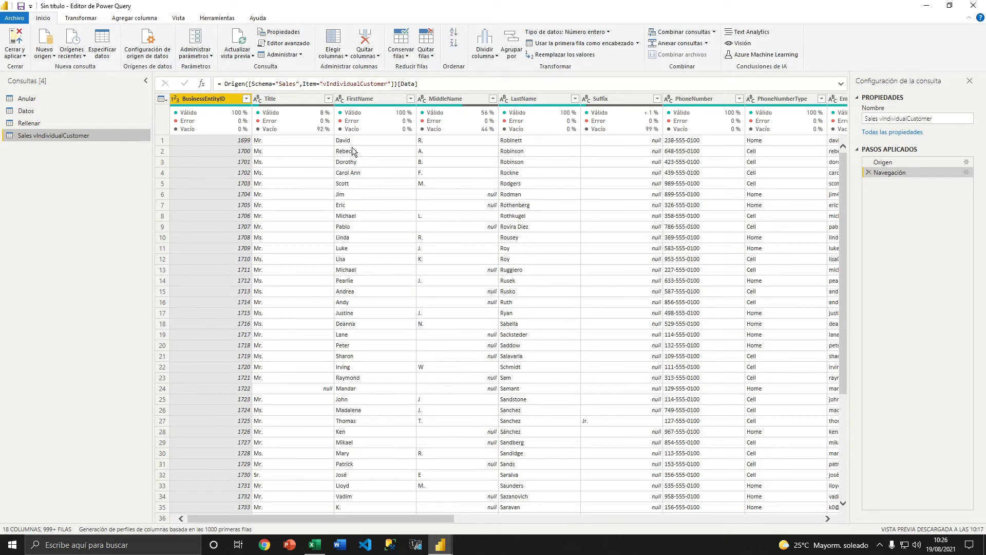
left_click(400, 516)
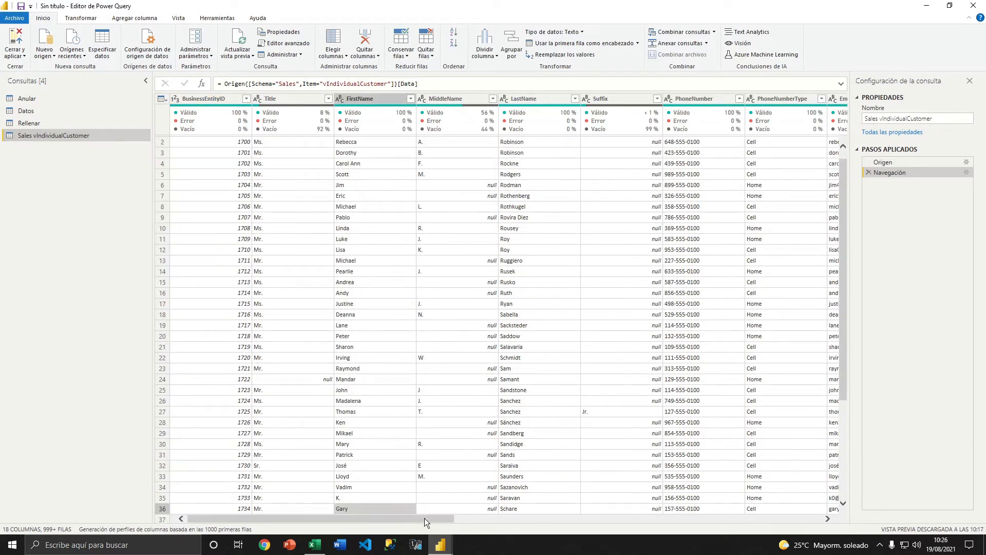
left_click_drag(424, 518, 349, 519)
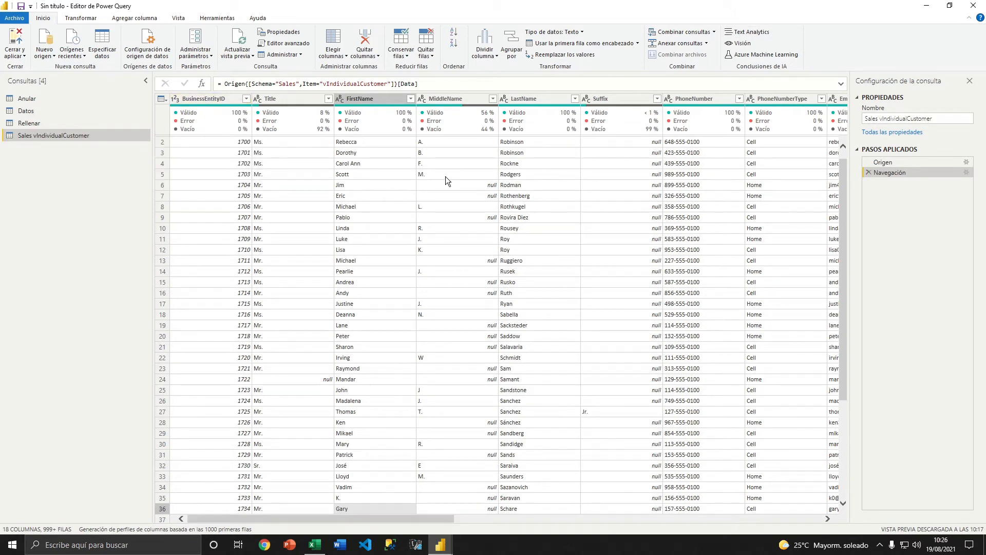
scroll(468, 174, "up", 1)
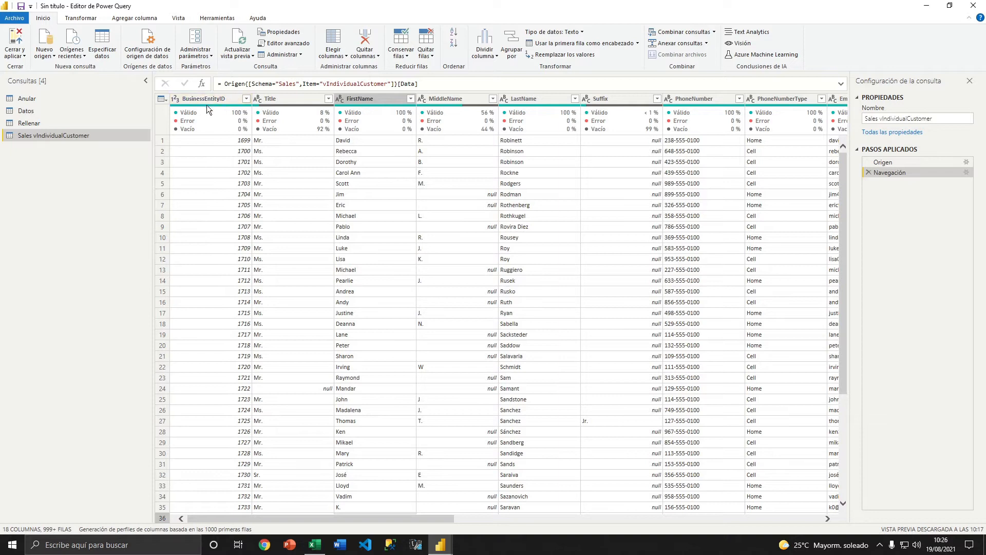
left_click(366, 97)
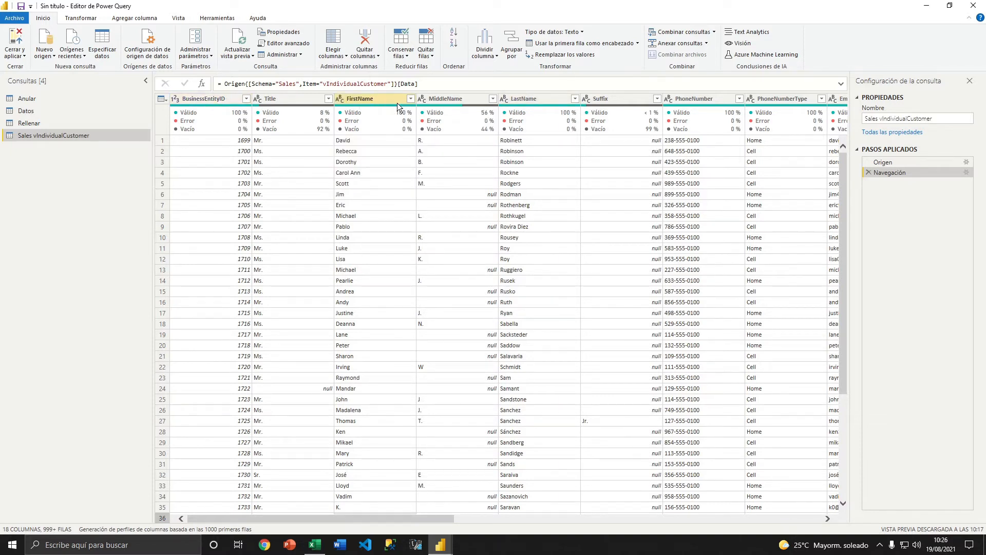
left_click(512, 45)
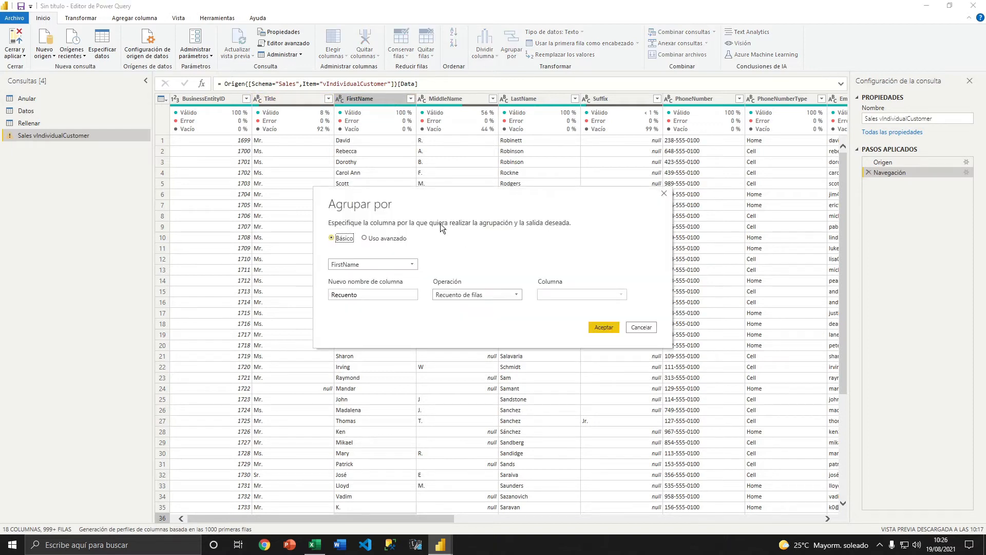
left_click_drag(440, 208, 485, 193)
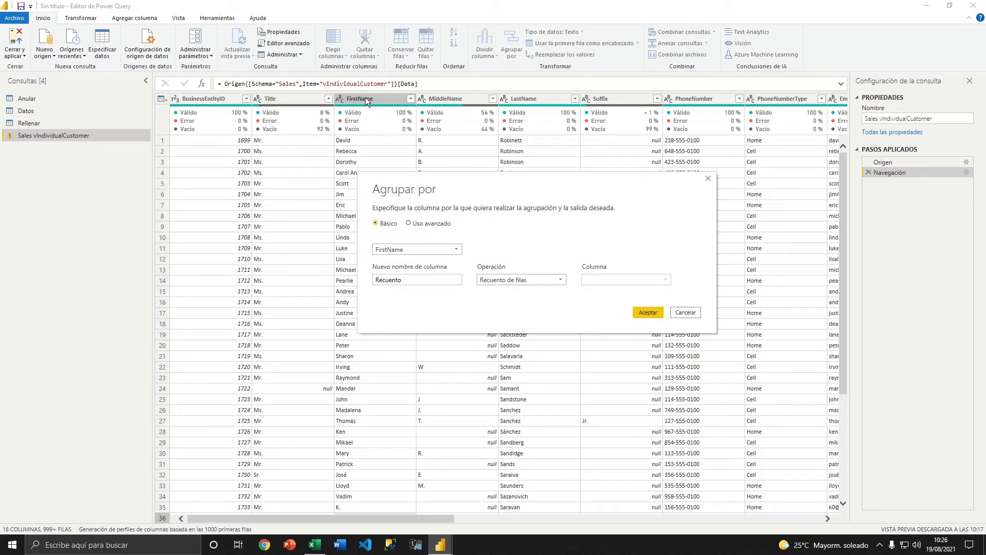
left_click(417, 224)
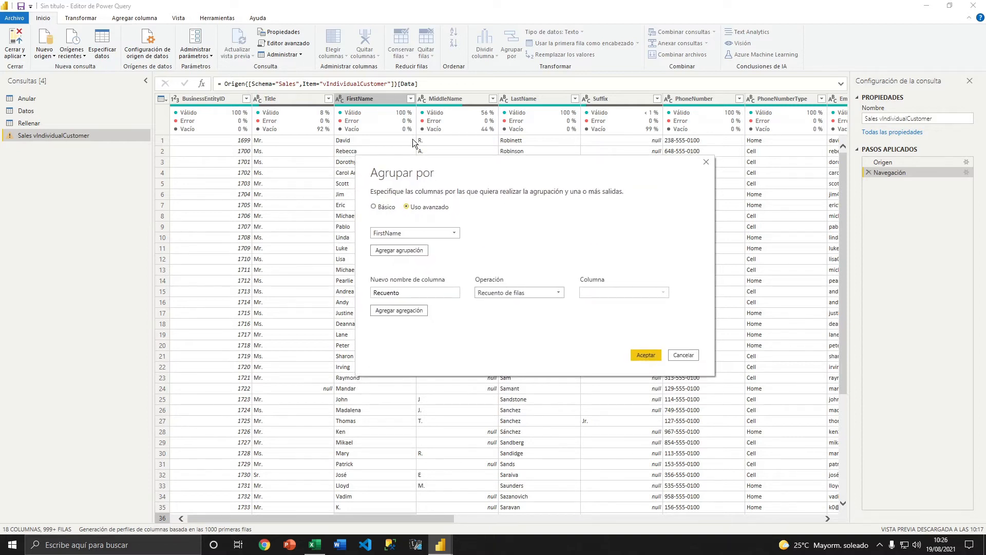
Add a second aggregation to the FirstName grouping and remove it again.
left_click(416, 312)
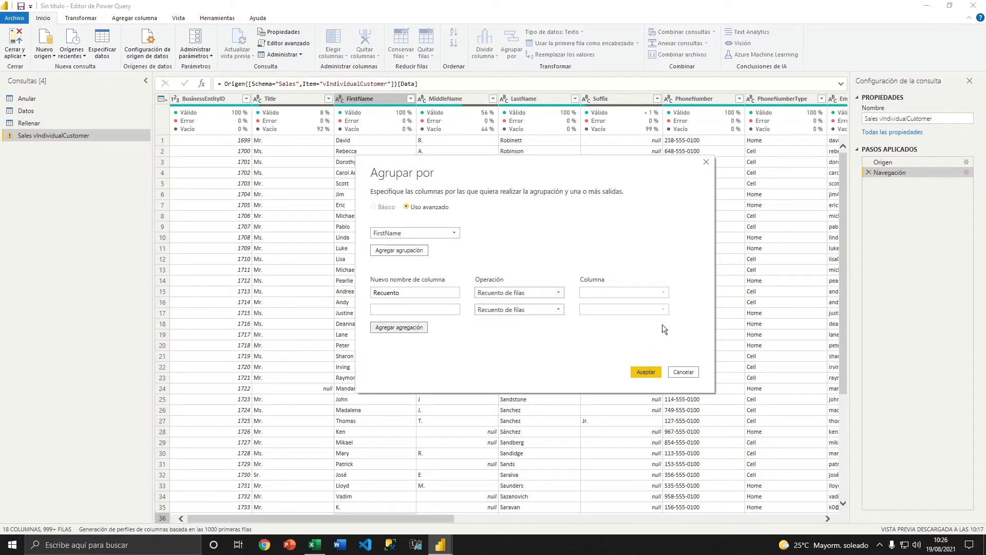
left_click(677, 310)
left_click(681, 320)
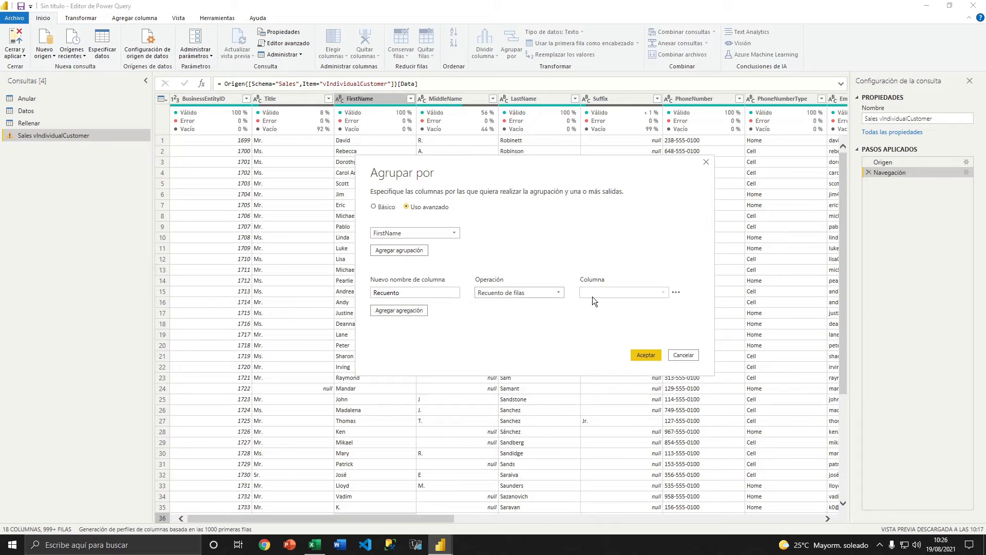
Name the new column Total, set its operation to Suma of BusinessEntityID, and apply the grouping.
left_click_drag(419, 293, 324, 297)
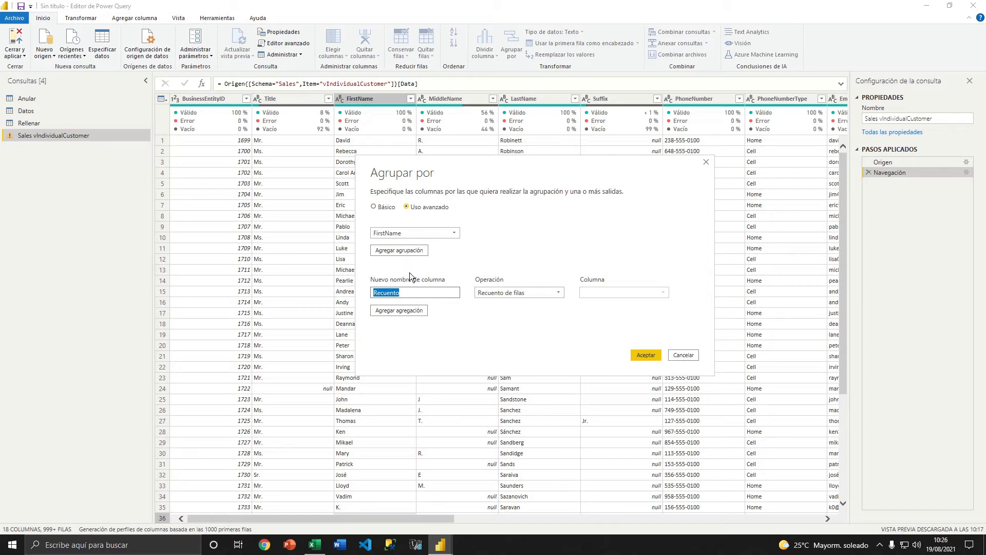
type("Total")
left_click(539, 293)
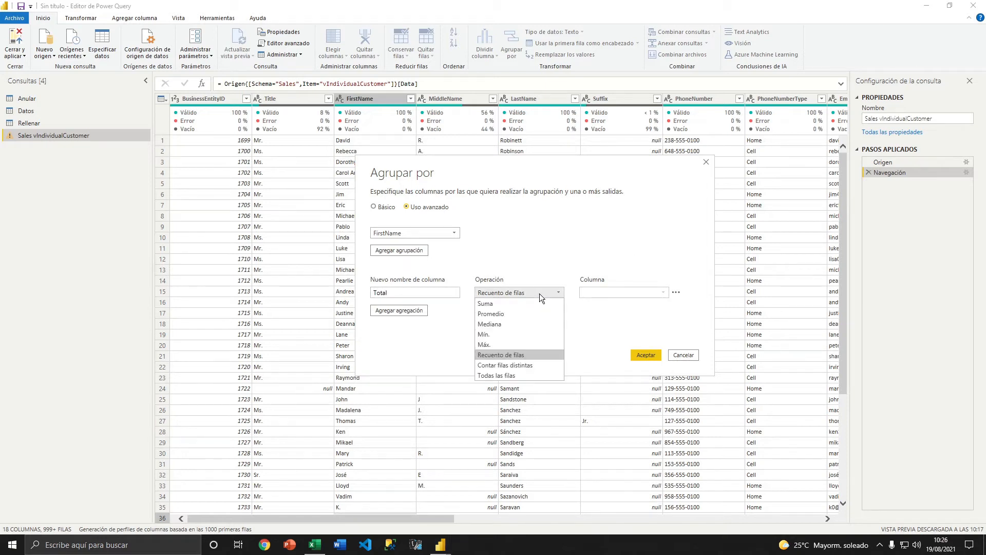
left_click(515, 307)
left_click(625, 294)
left_click(619, 302)
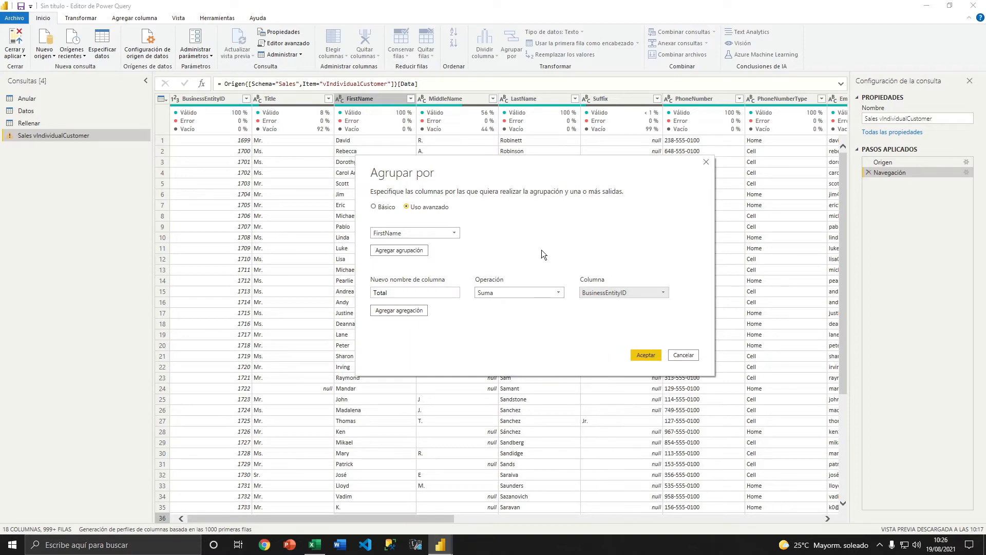
left_click(644, 354)
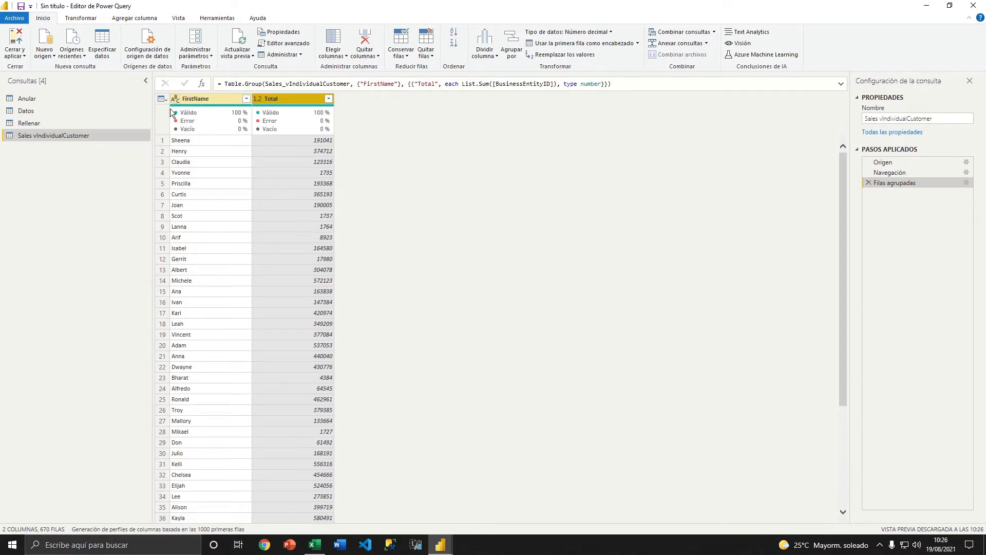
Look over the grouped FirstName totals and delete the Filas agrupadas step.
scroll(207, 192, "down", 18)
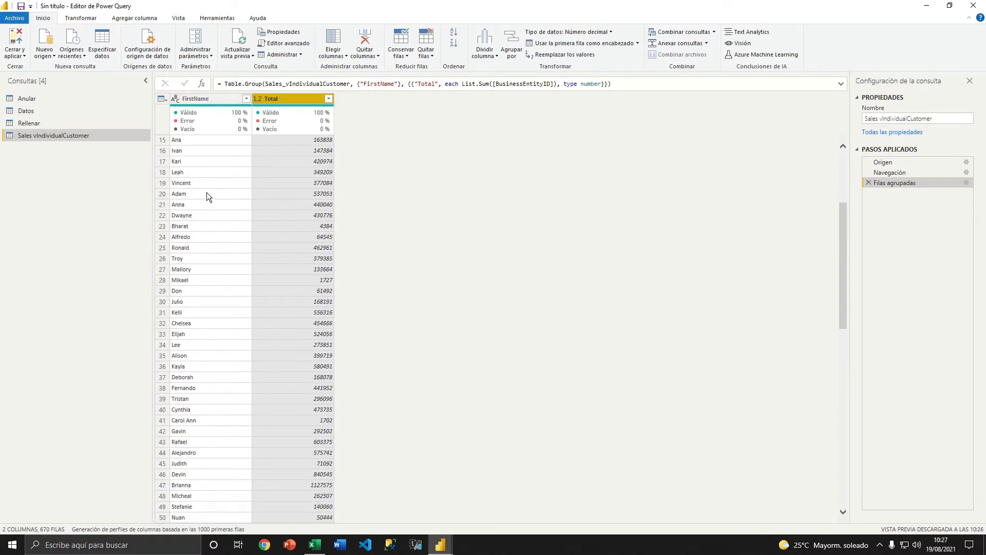
scroll(206, 194, "up", 18)
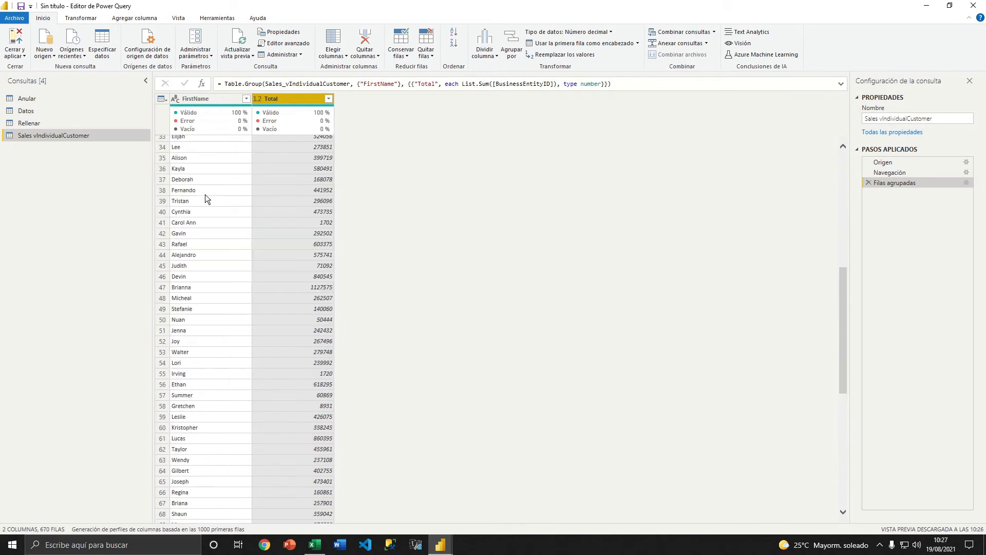
left_click(867, 183)
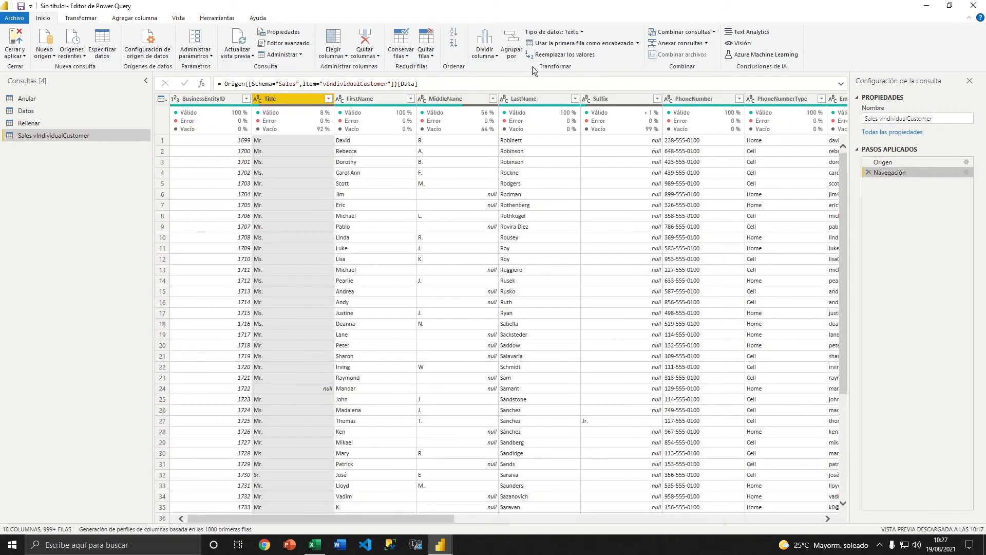
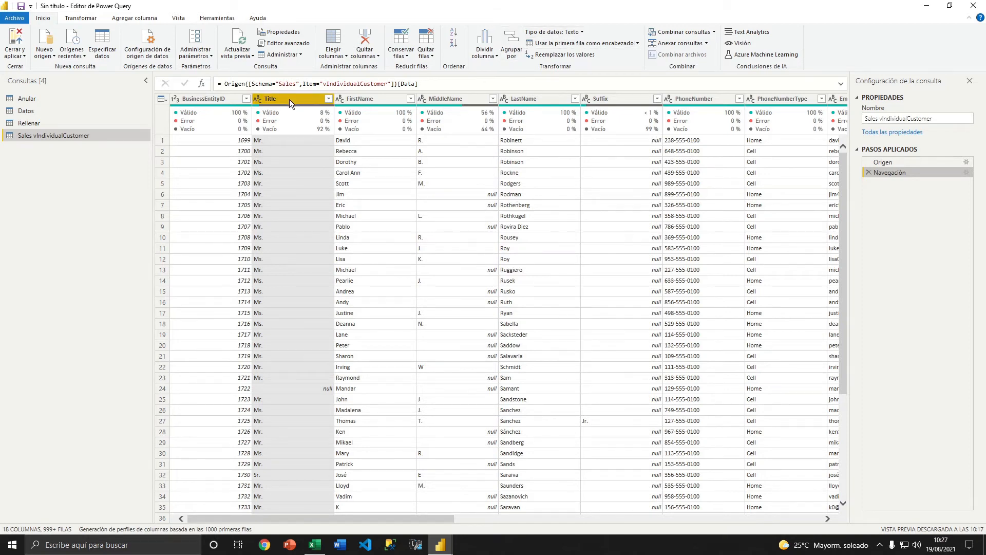
Look through the data types available for the Title column.
left_click(582, 32)
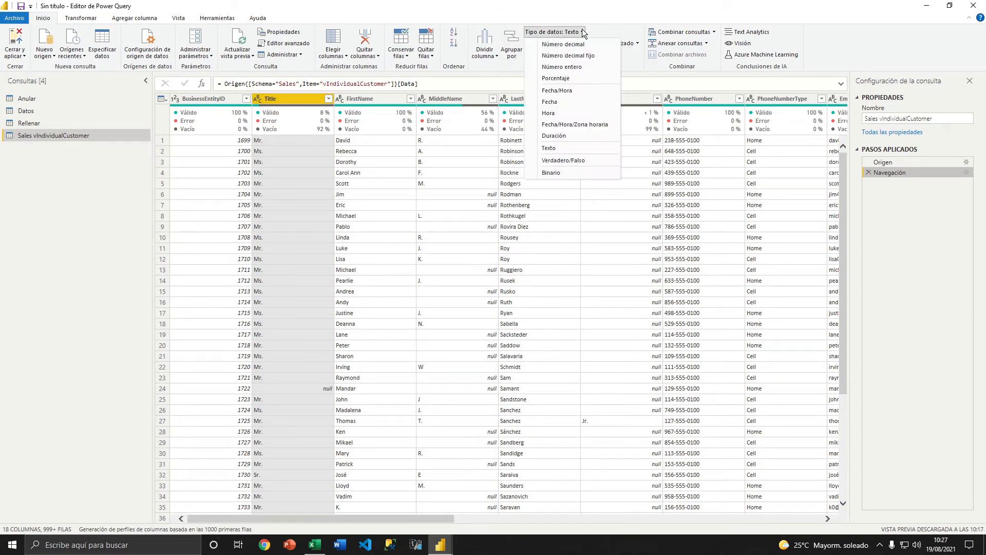
left_click(284, 103)
right_click(276, 101)
left_click(256, 98)
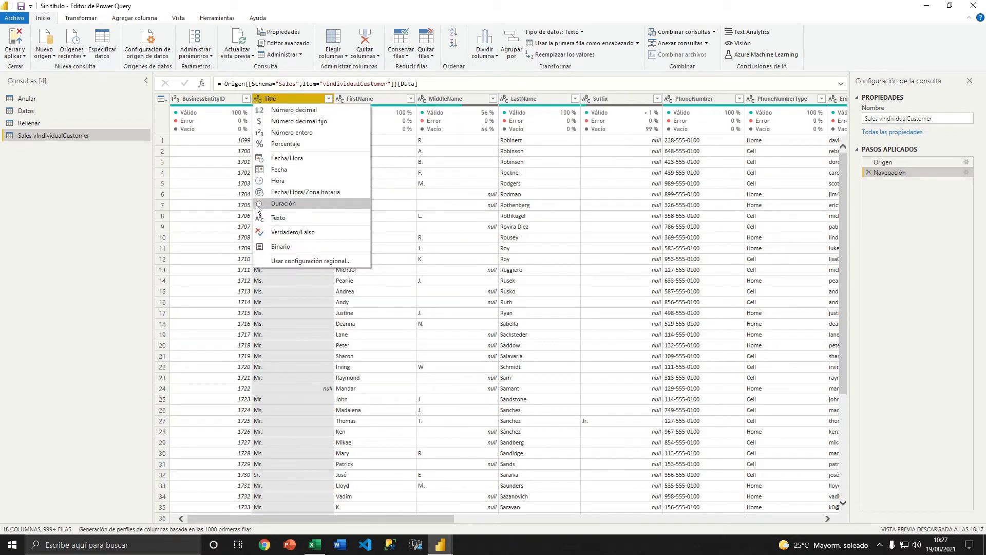
left_click(273, 97)
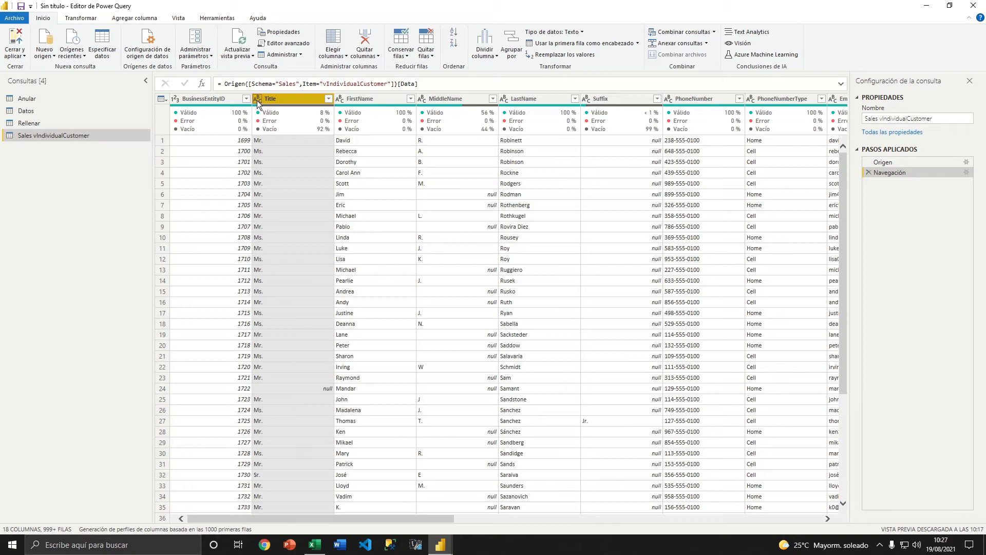
Change the data type of the BusinessEntityID column to Texto.
left_click(209, 100)
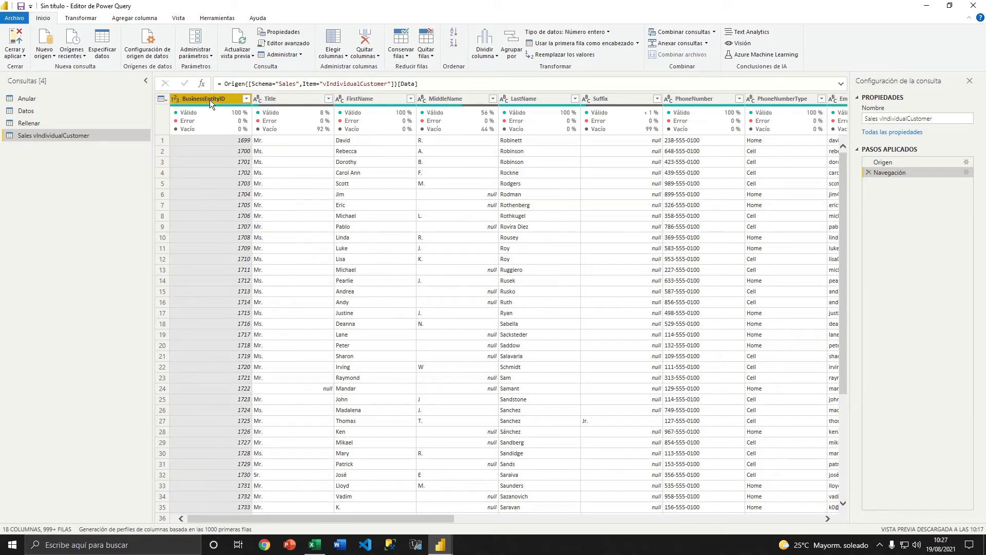
left_click(177, 97)
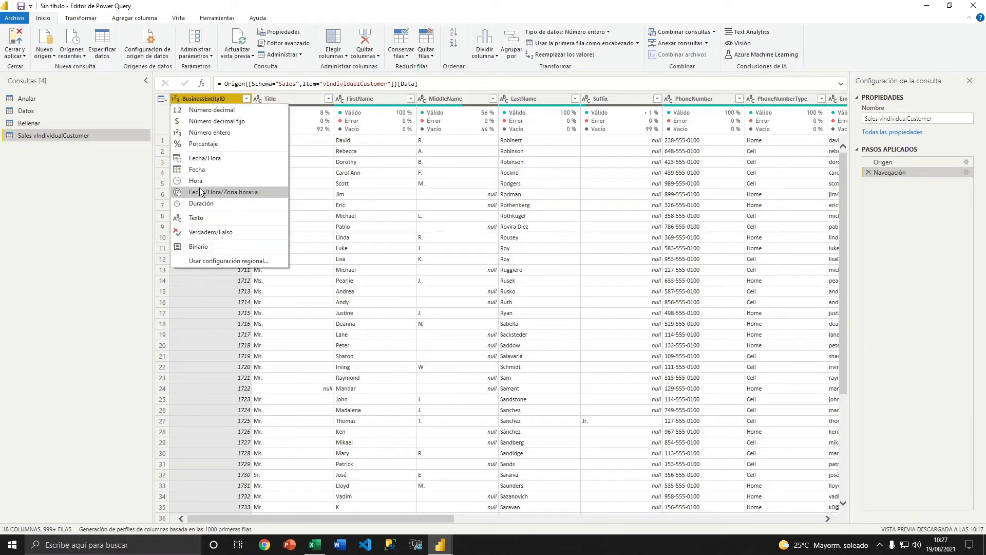
left_click(196, 218)
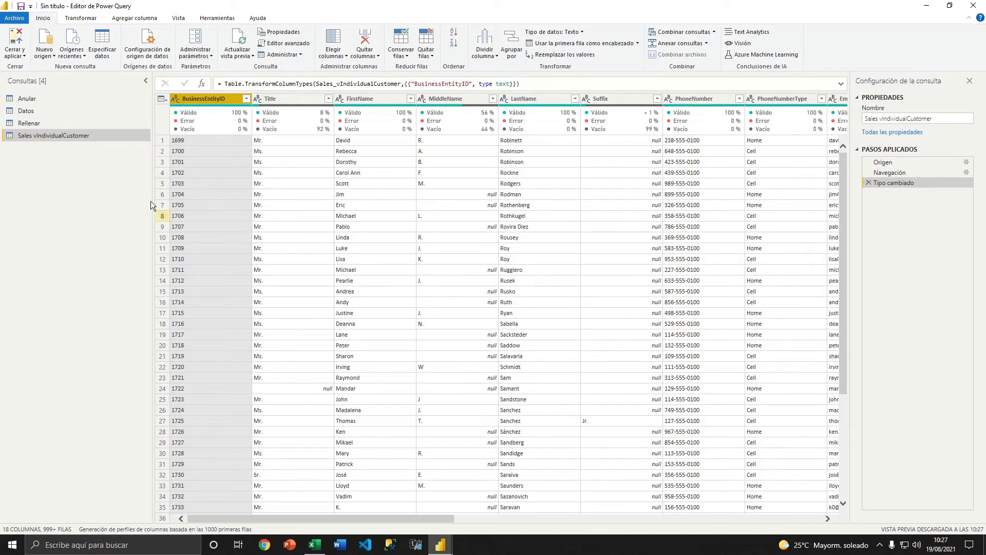
Set the BusinessEntityID column's data type to Número entero, replacing the existing type conversion.
left_click(177, 100)
left_click(195, 133)
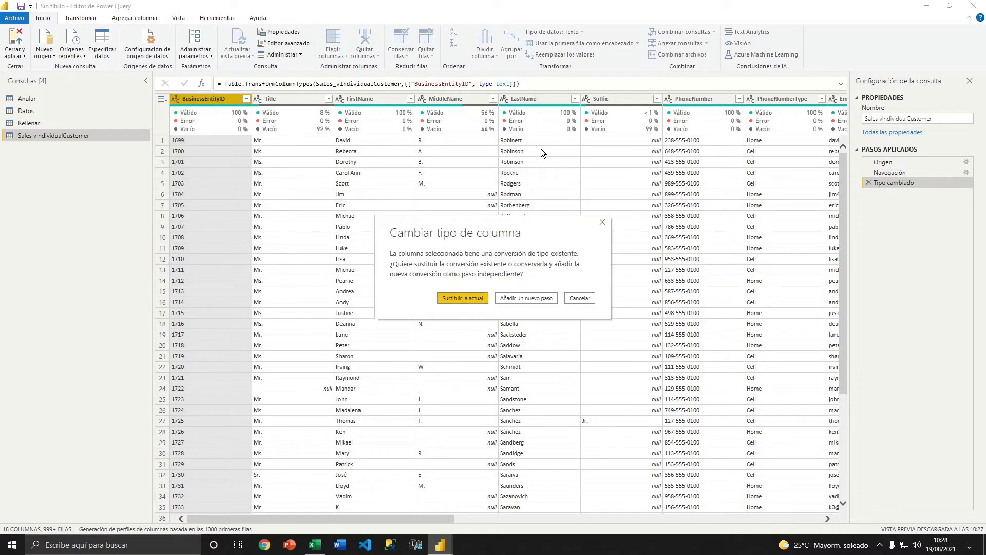
left_click(461, 298)
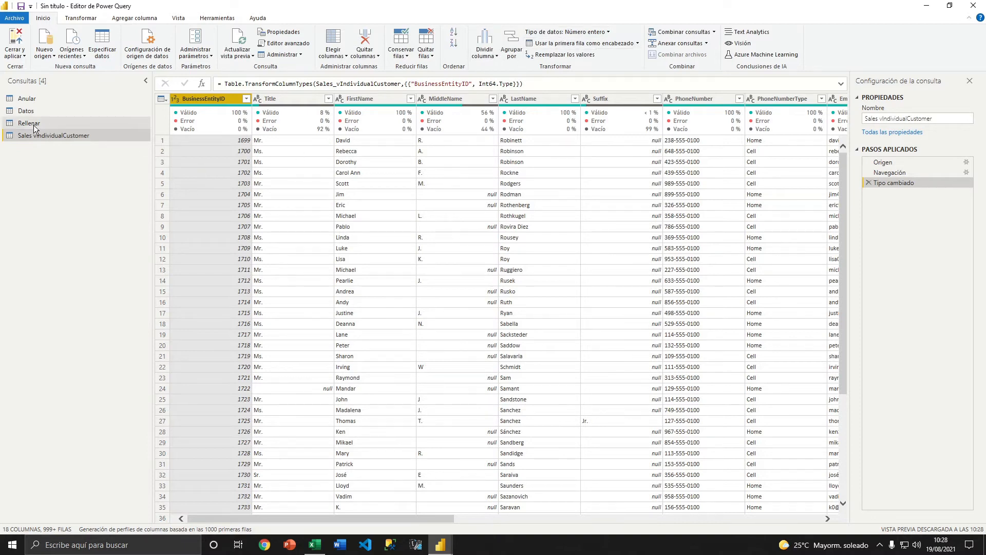
Use the first row of the Rellenar query, containing Fecha, Asiento and Comentario, as its column headers.
left_click(27, 99)
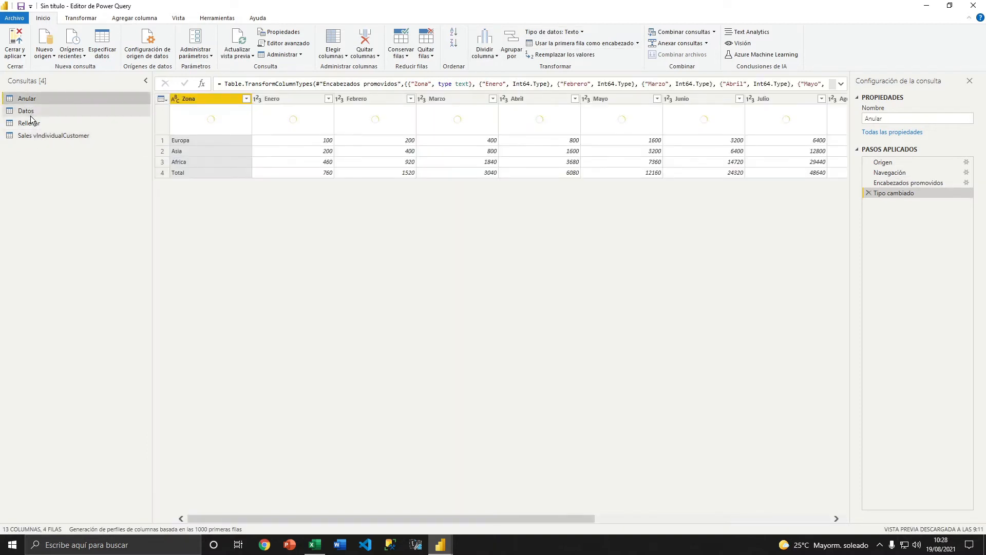
left_click(30, 123)
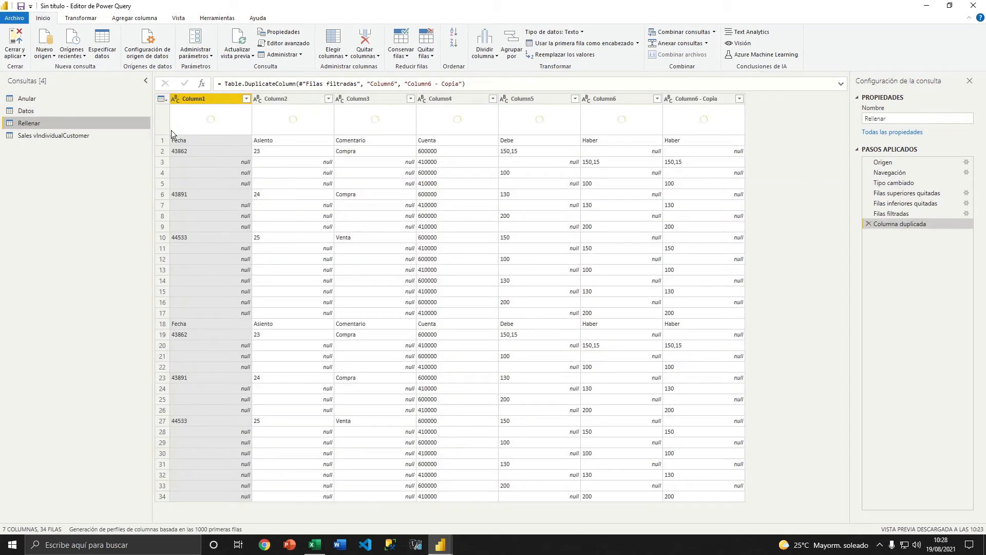
left_click(161, 142)
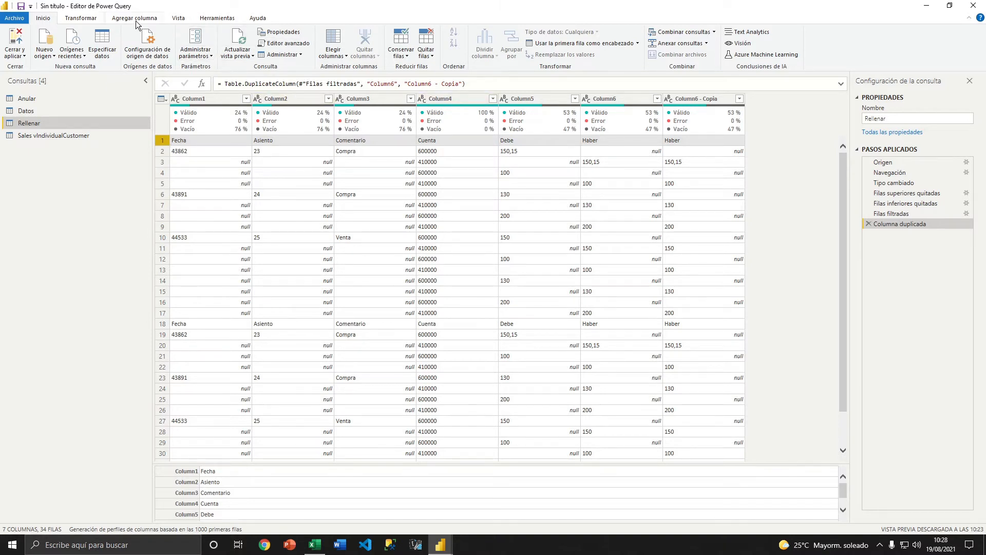
left_click(88, 19)
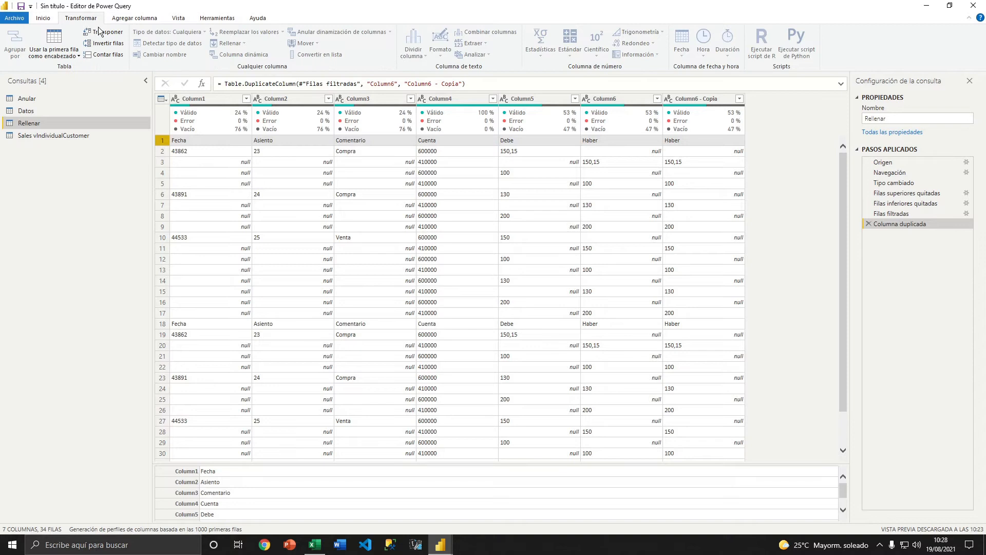
left_click(54, 41)
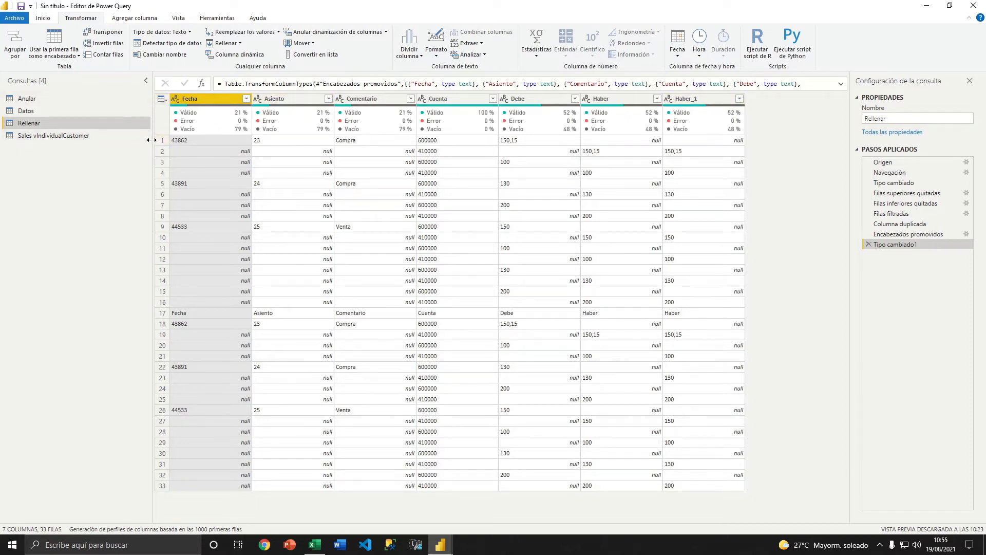
Turn the Rellenar query's column headers into its first row, and remove the applied steps this adds.
left_click(45, 18)
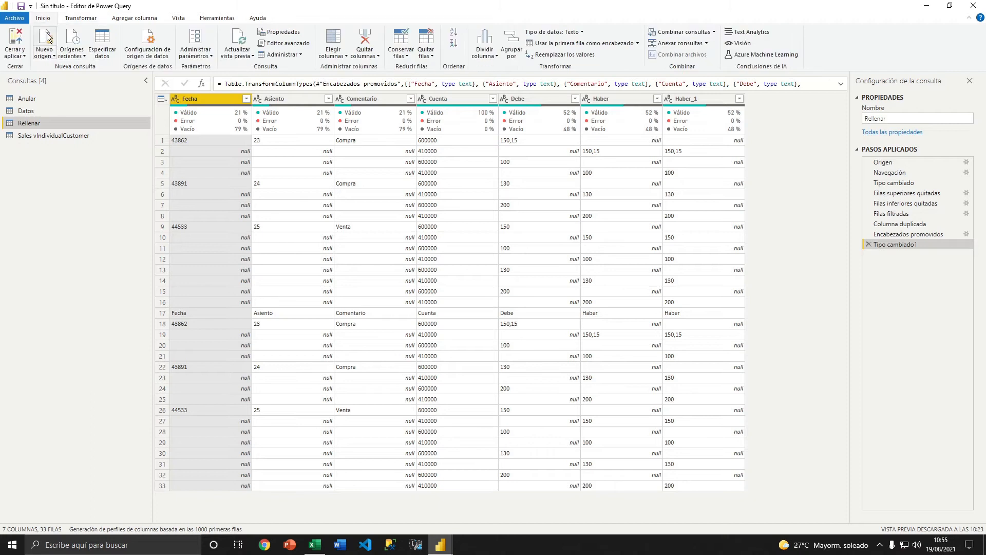
left_click(638, 44)
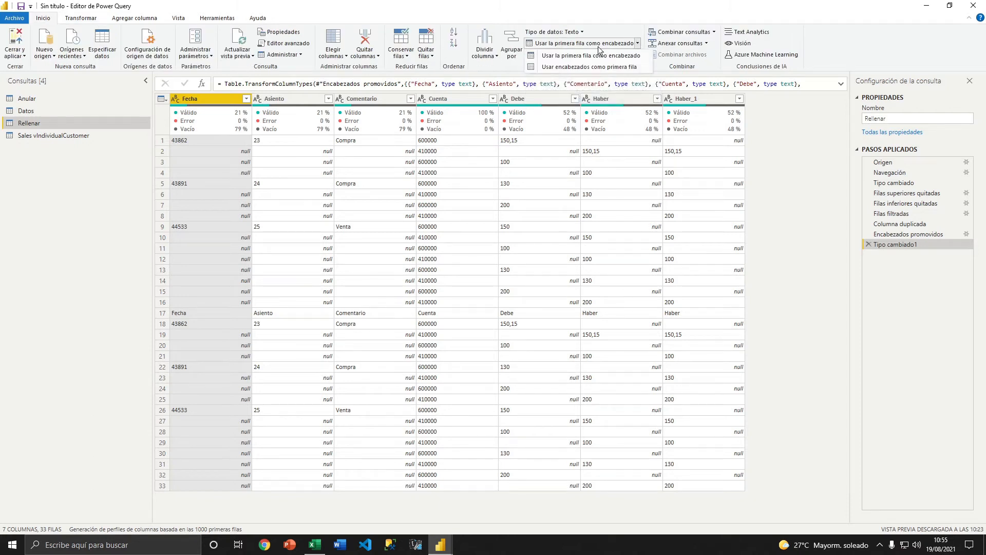
left_click(630, 6)
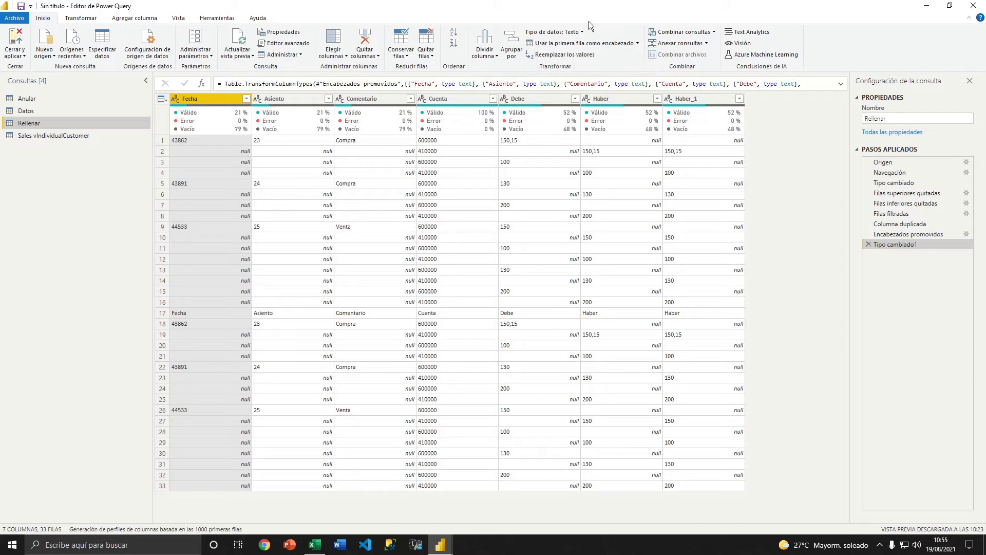
left_click(638, 44)
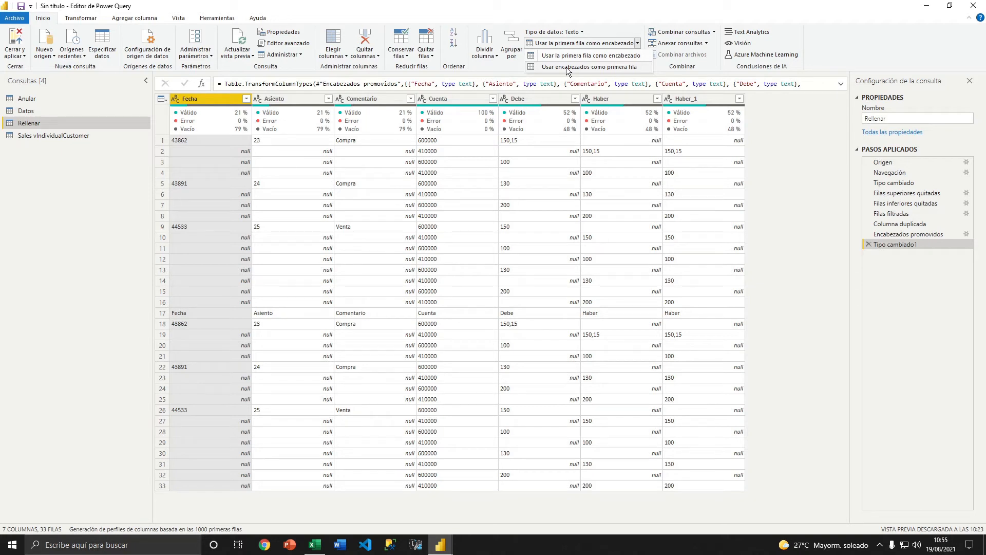
left_click(568, 68)
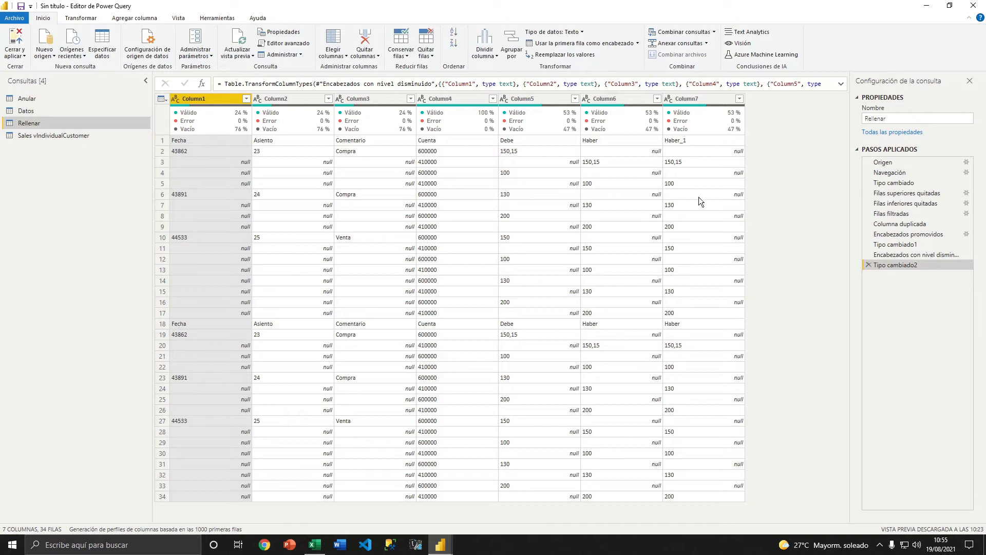
left_click(869, 265)
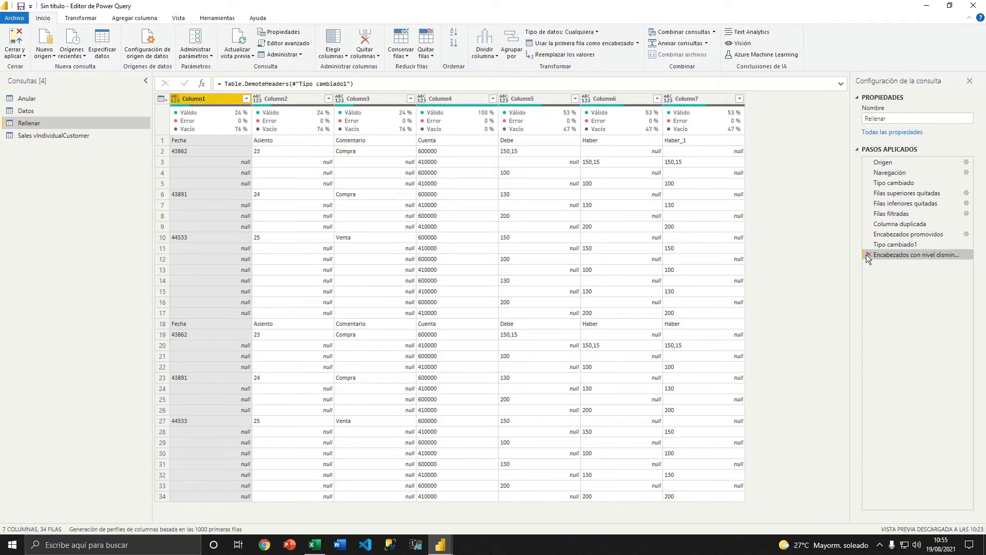
left_click(867, 254)
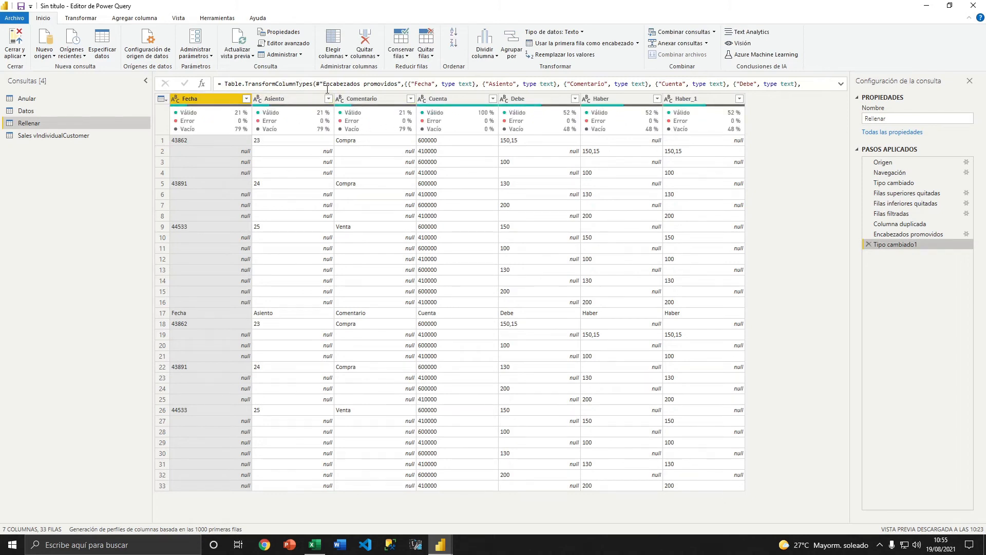
Replace null with 0 in the Debe column and set its data type to Número decimal.
left_click(525, 100)
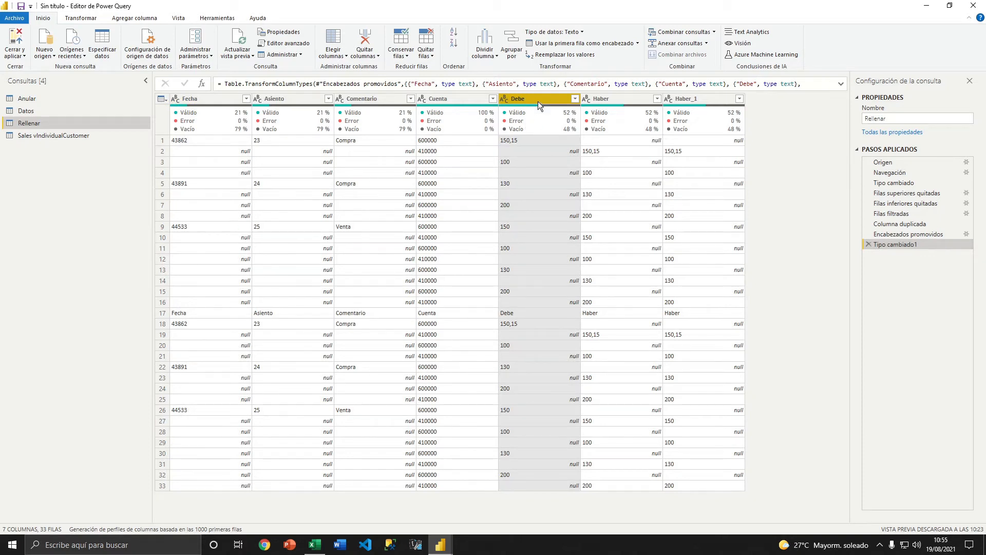
left_click(560, 54)
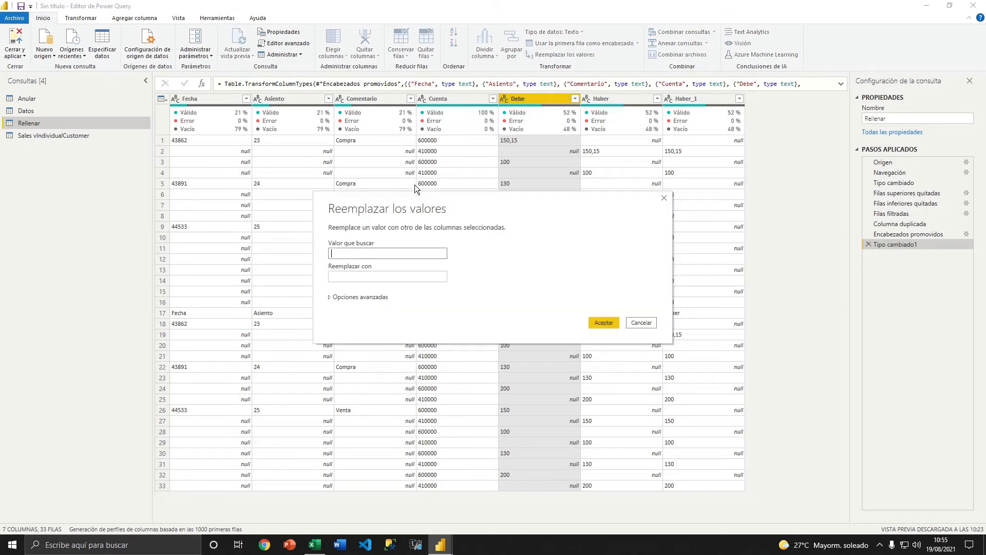
left_click(379, 248)
type("null")
key("Tab")
type("0")
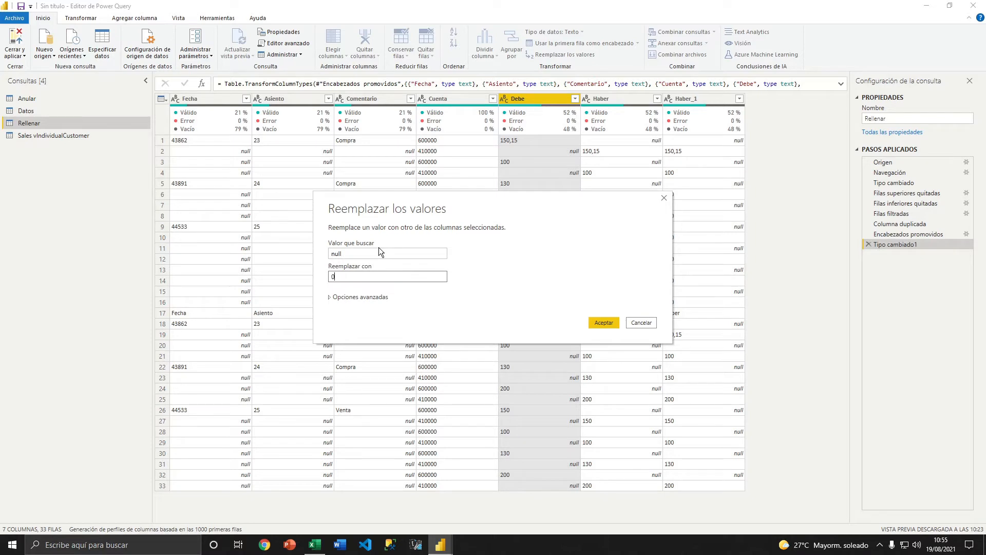
left_click(605, 324)
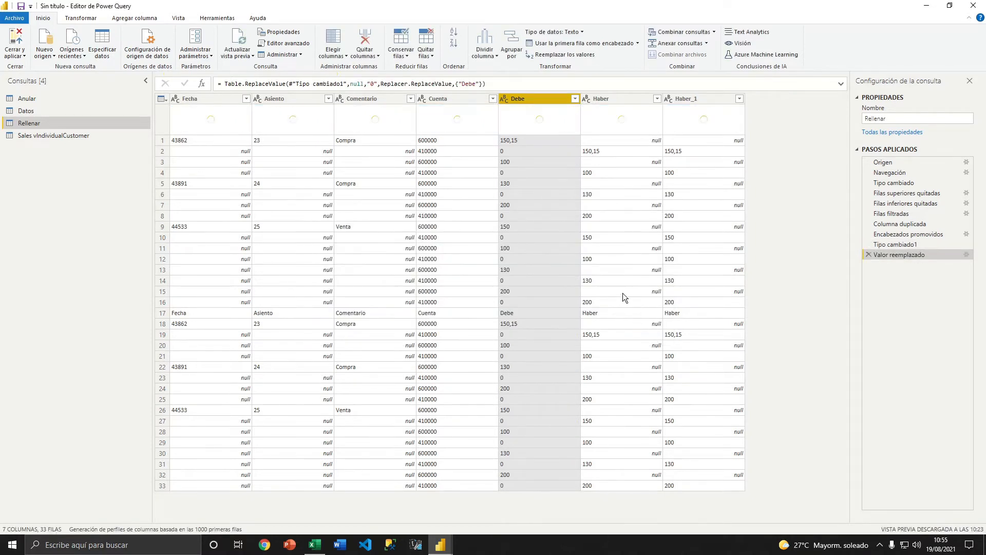
left_click(503, 98)
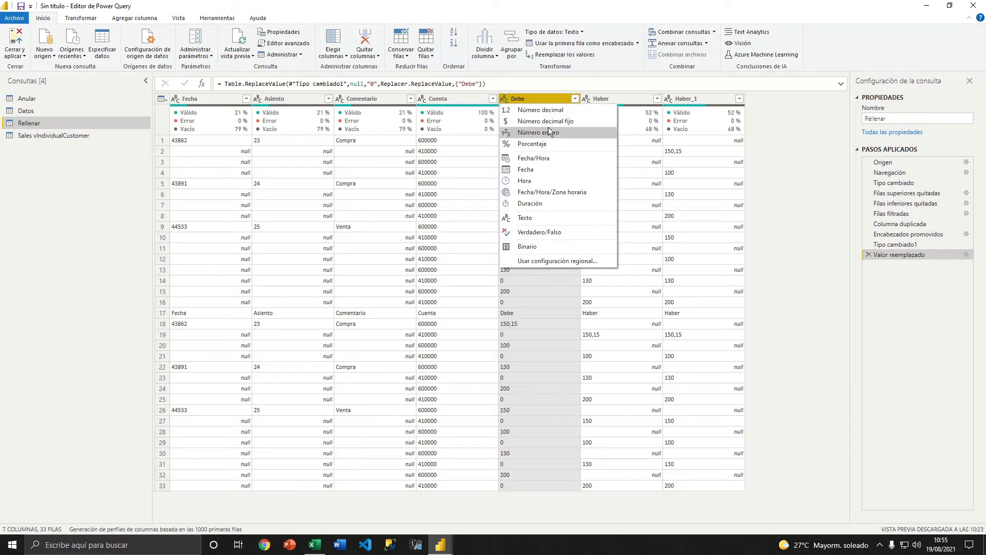
left_click(553, 115)
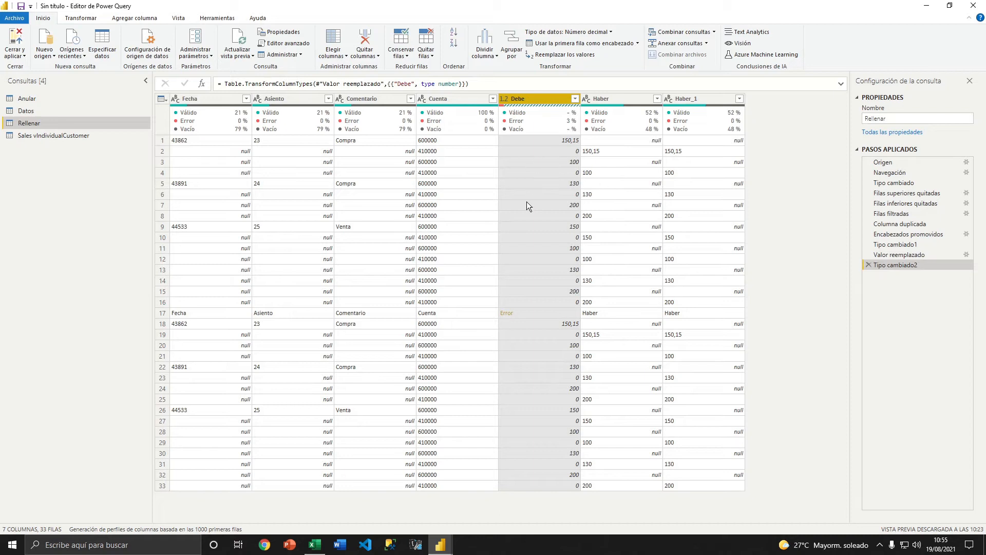
Filter the Fecha column to exclude the repeated header row containing the value Fecha.
left_click(161, 313)
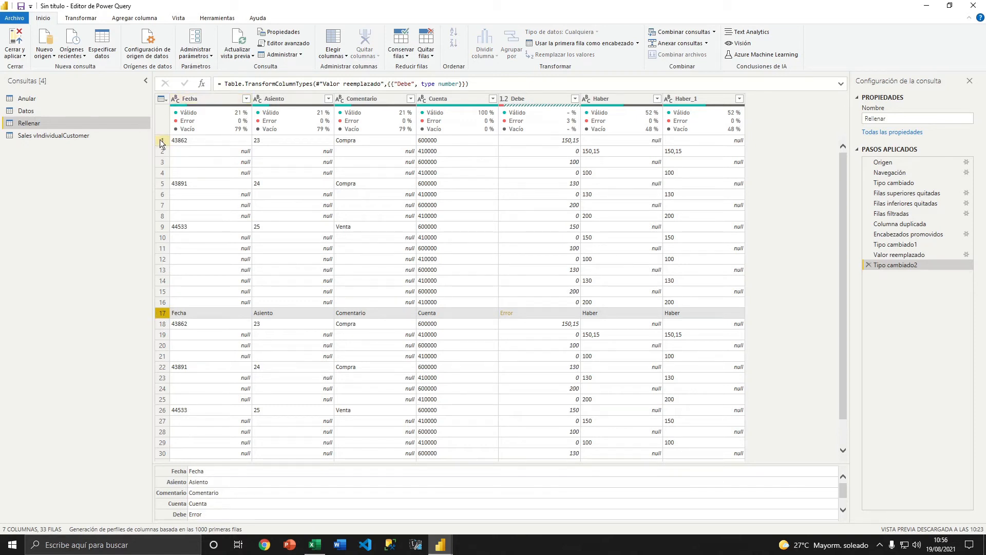
left_click(246, 99)
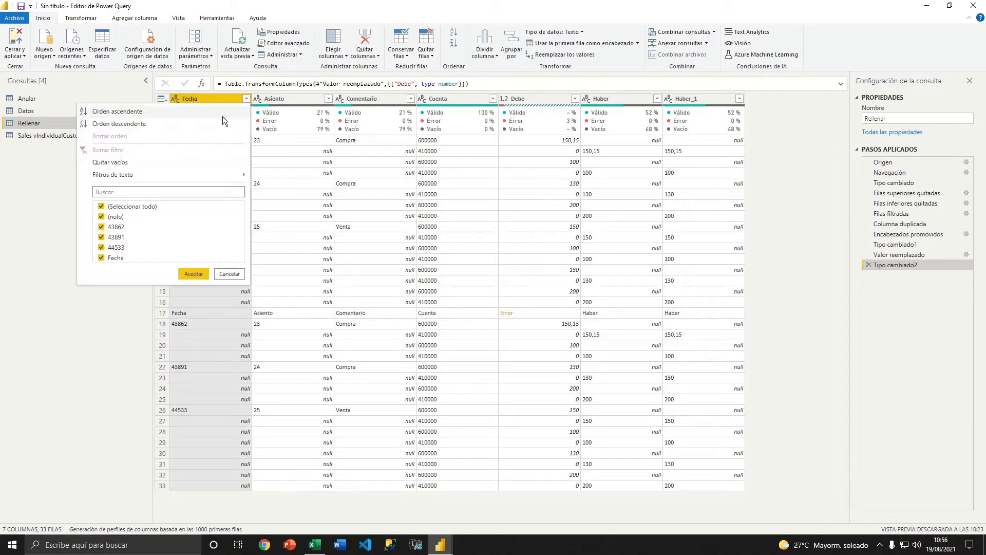
left_click(101, 258)
left_click(194, 272)
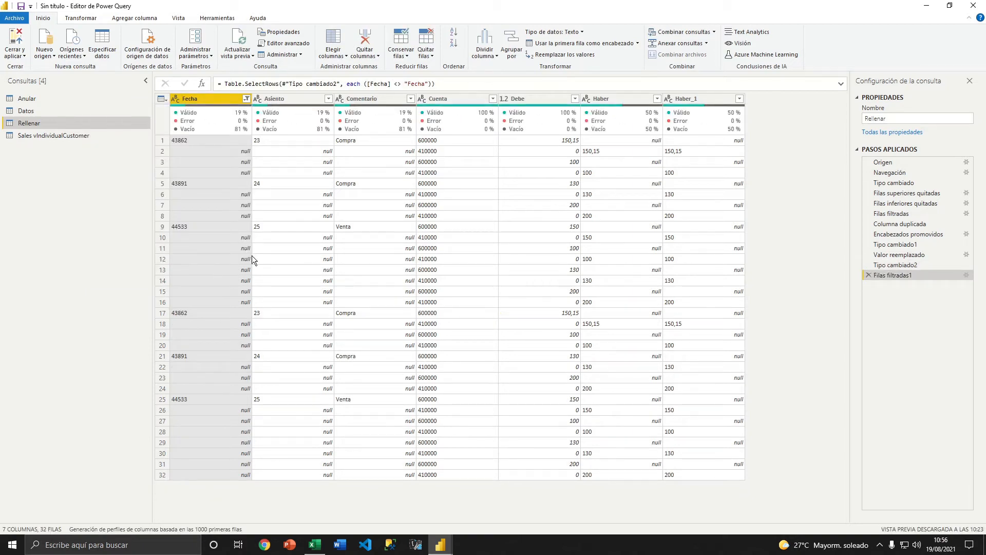
left_click(622, 98)
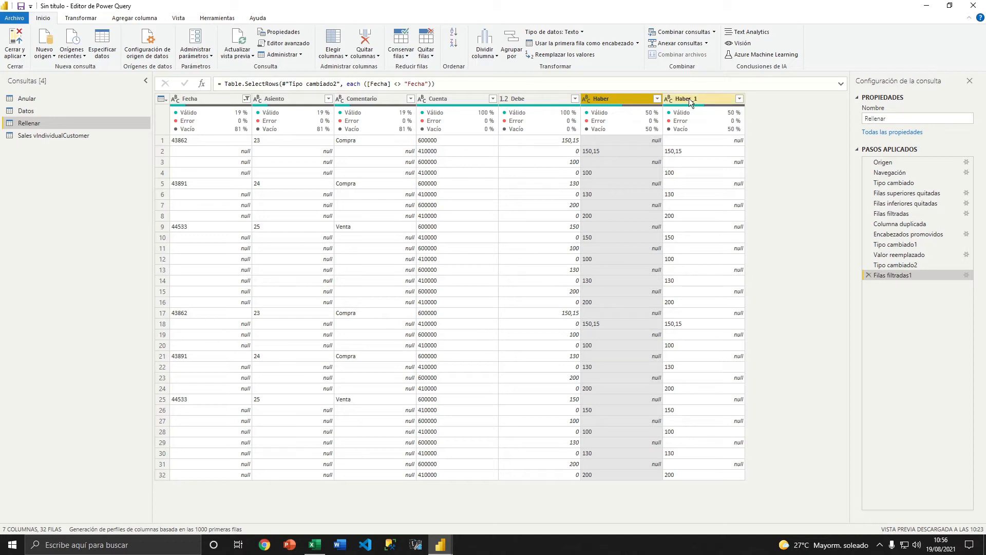
Duplicate the Datos query.
left_click(29, 113)
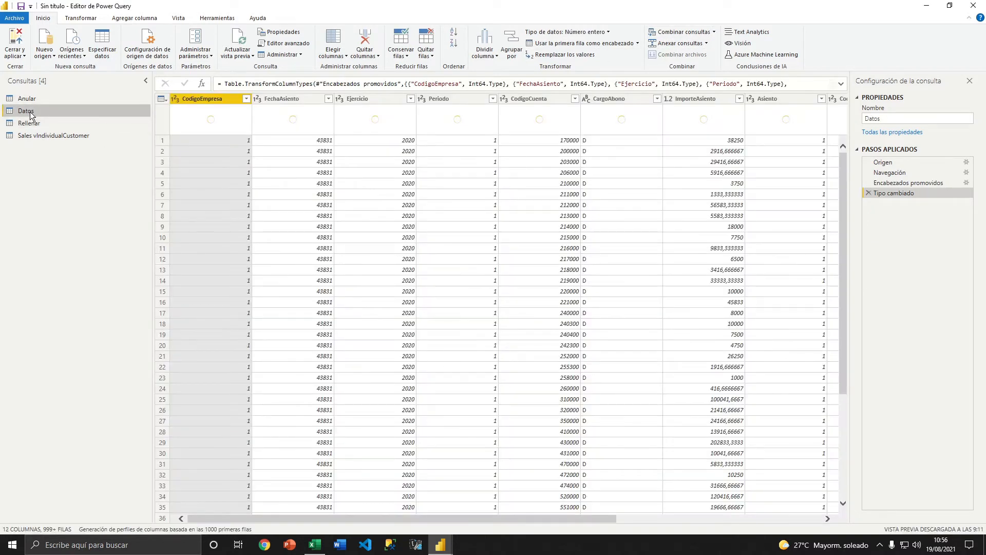
right_click(30, 114)
left_click(54, 194)
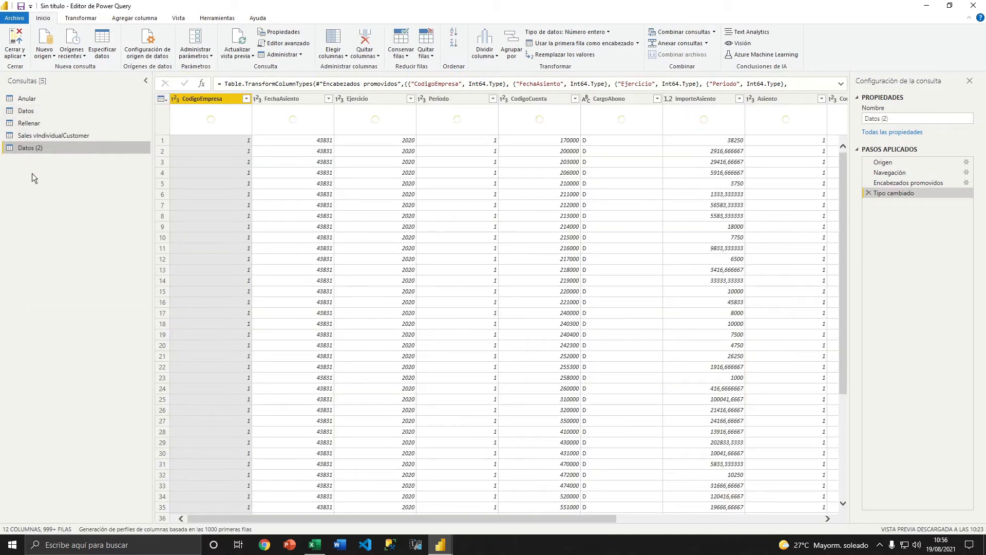
Look through the recent sources and examine the Sales vIndividualCustomer query's columns and its Origen step.
left_click(72, 54)
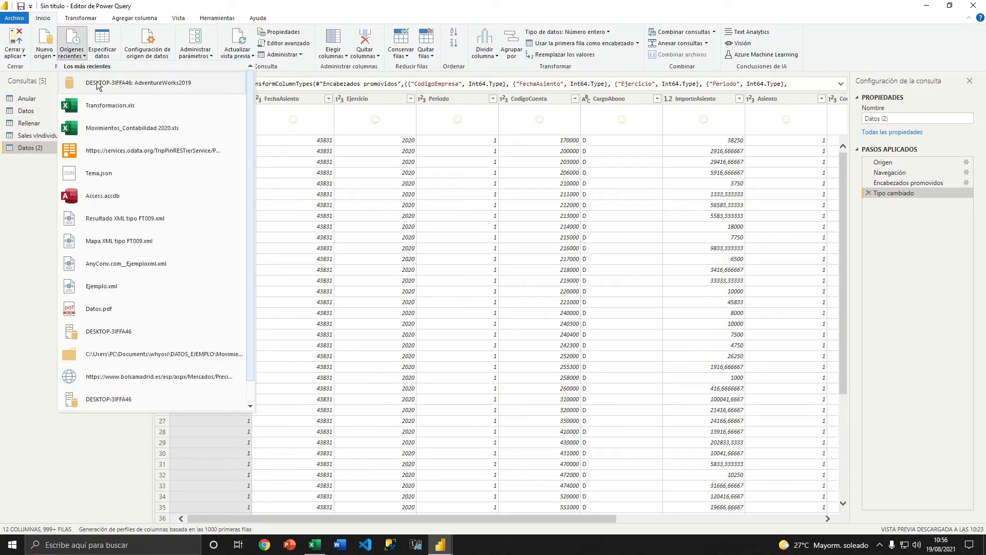
left_click(16, 201)
left_click(46, 136)
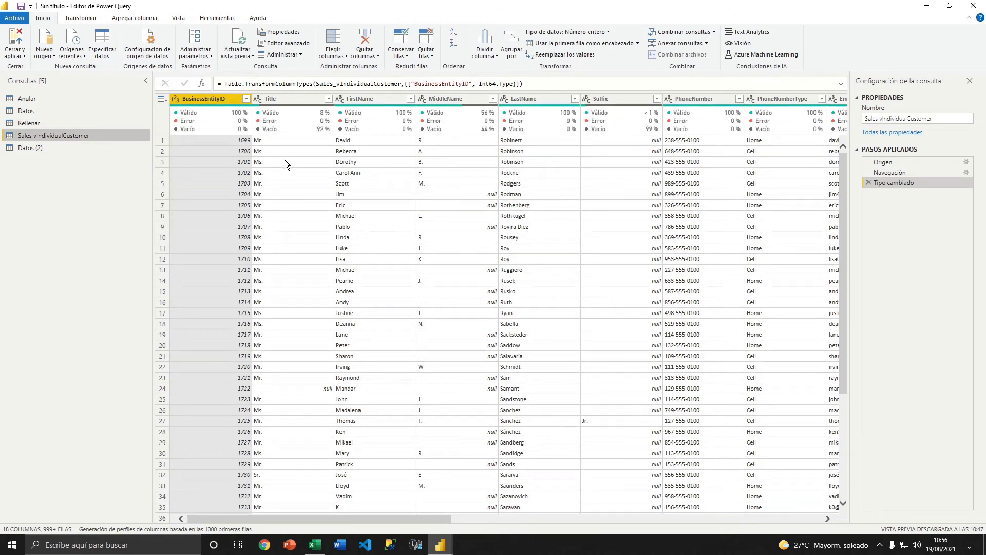
left_click_drag(347, 518, 255, 511)
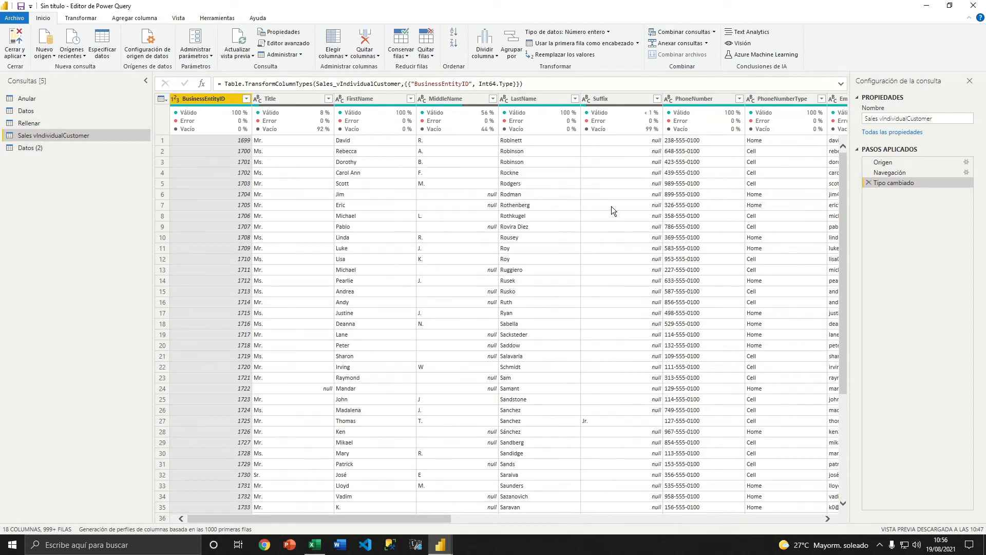
left_click(879, 162)
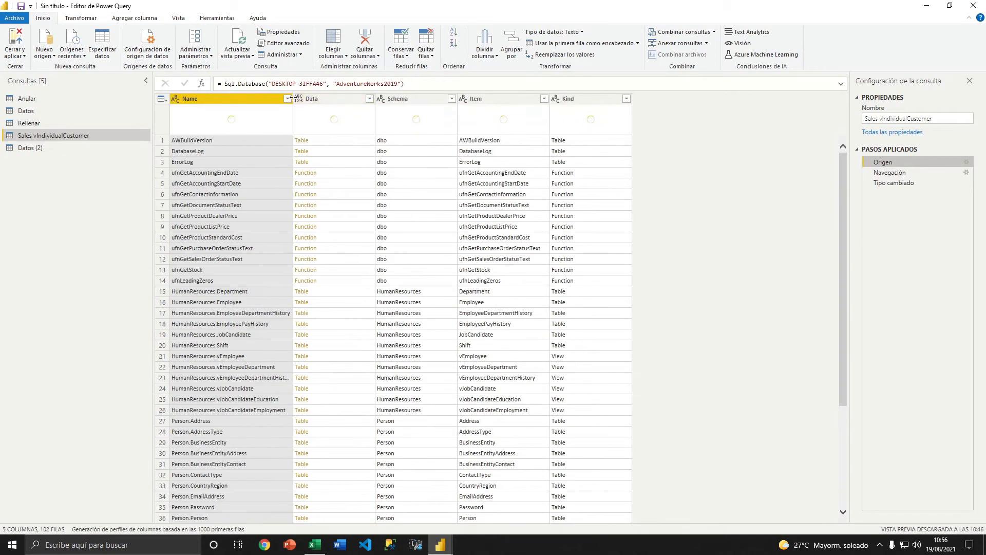
Delete the Sales vIndividualCustomer query.
right_click(85, 137)
left_click(89, 169)
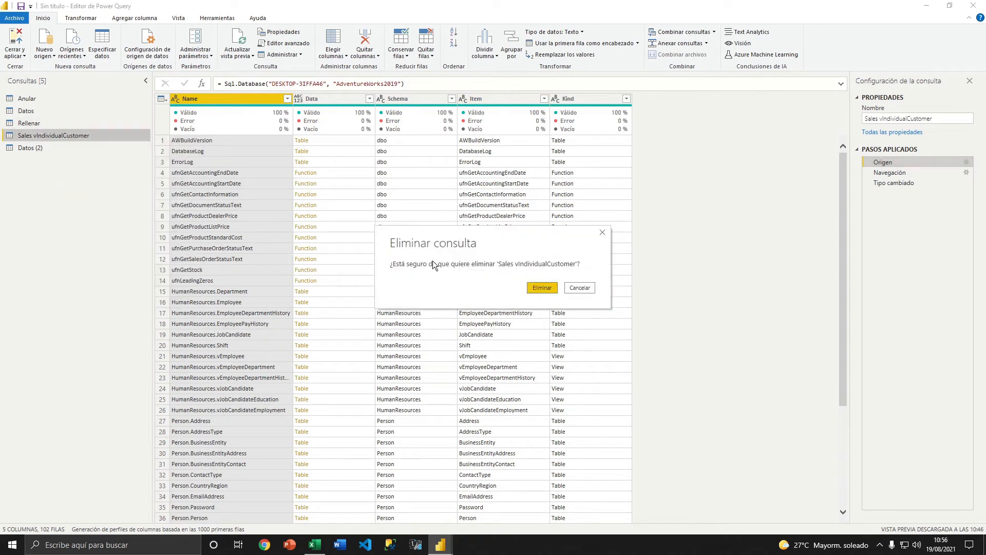
left_click(531, 287)
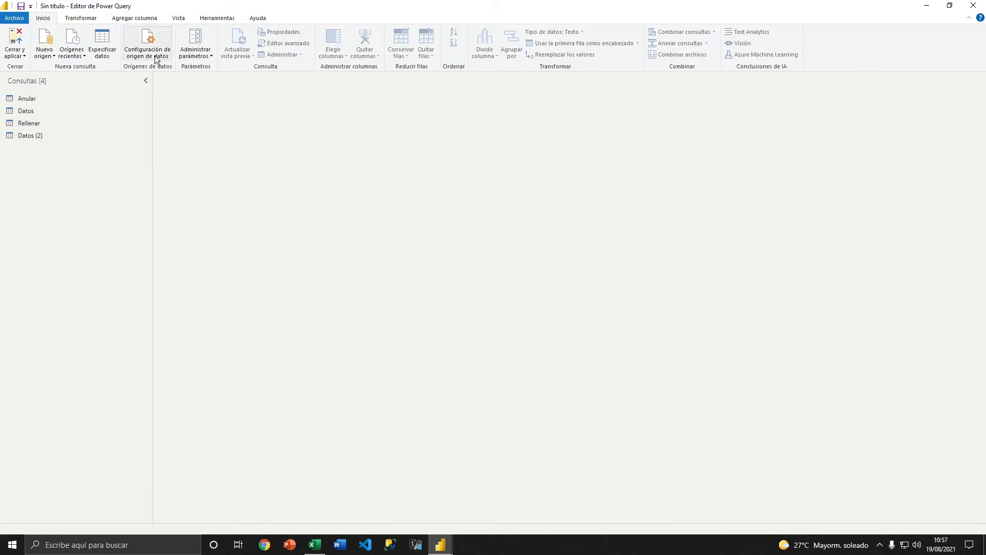
Import the Sales.SalesOrderHeader table from the recent AdventureWorks2019 database source, searching for "header" and using the Importar connection mode.
left_click(69, 55)
left_click(105, 78)
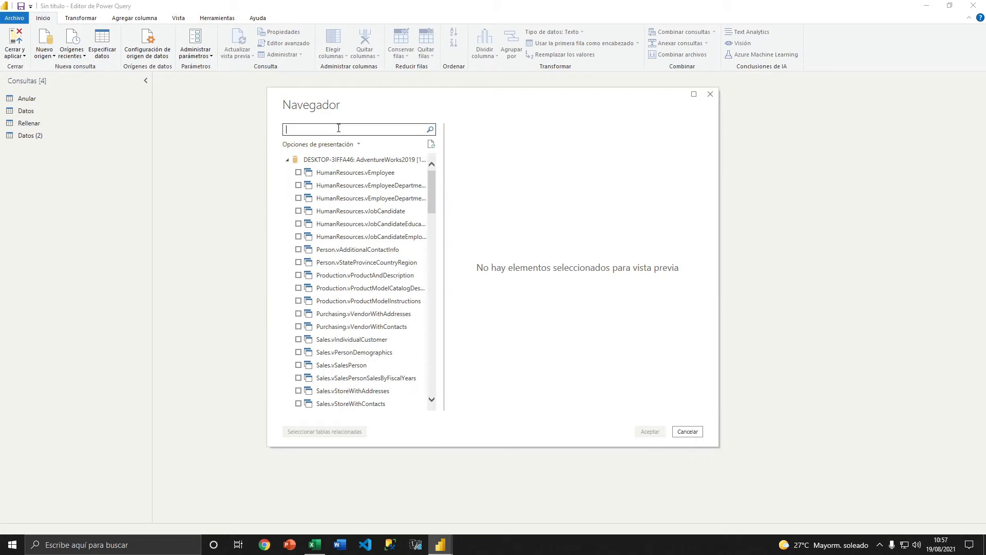
type("header")
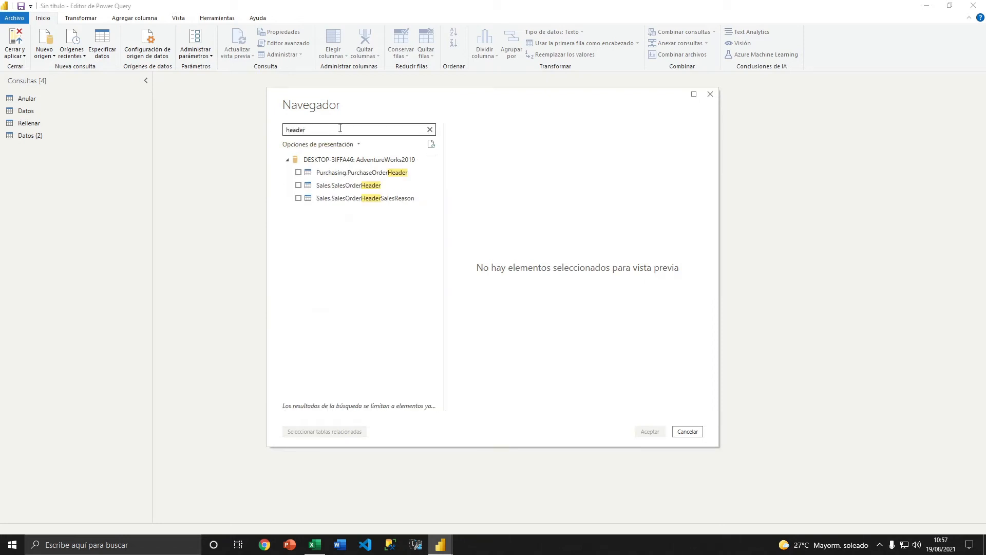
left_click(299, 185)
left_click(649, 432)
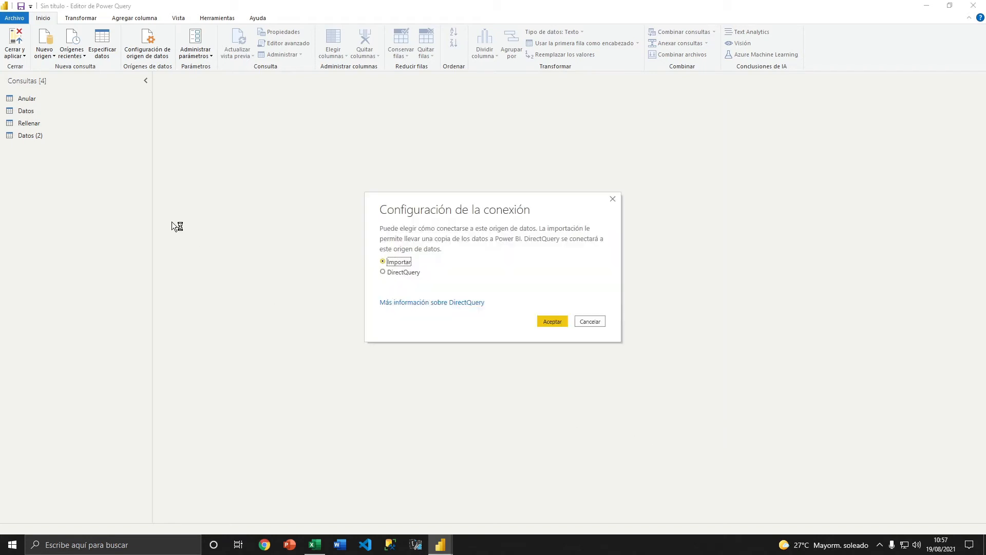
left_click(542, 324)
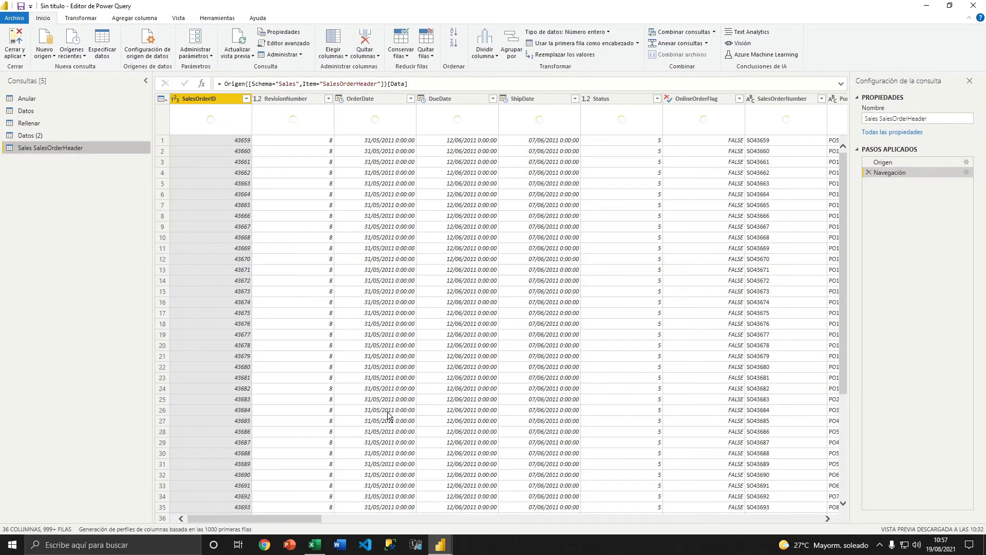
Remove the related-table columns from Person.Address(BillToAddressID) through Sales.SalesTerritory in the Sales SalesOrderHeader query.
left_click_drag(286, 519, 694, 533)
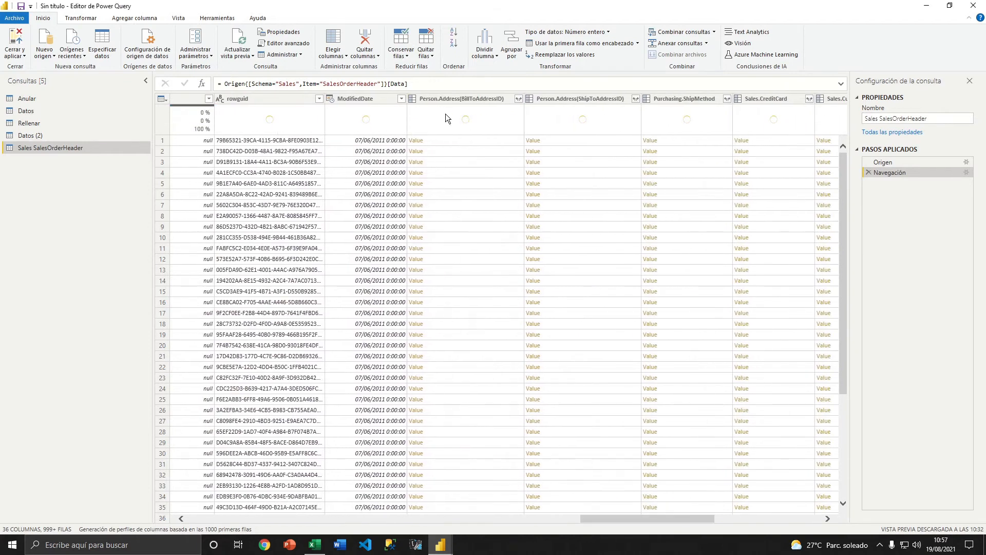
left_click(451, 101)
left_click_drag(602, 516, 750, 521)
left_click(782, 99, "shift")
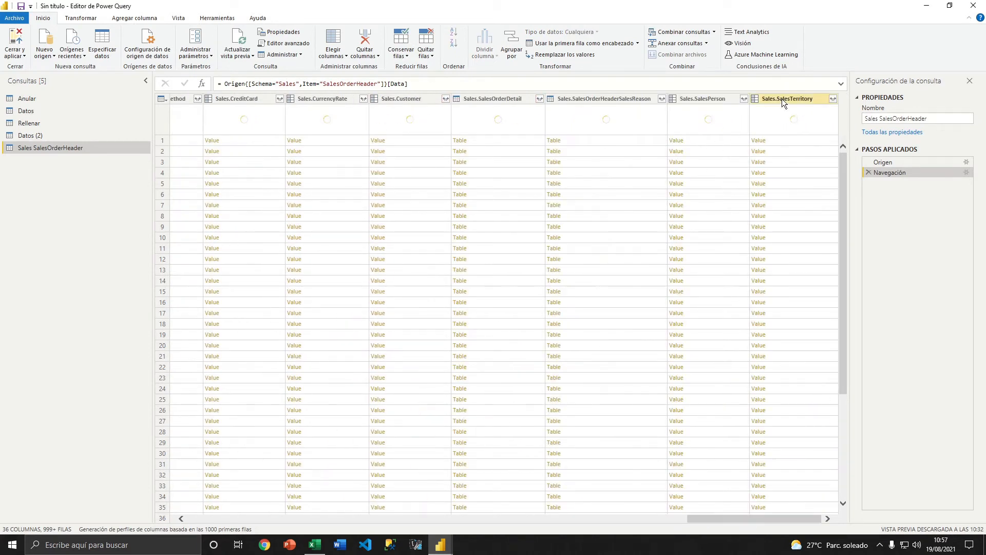
right_click(782, 99)
left_click(802, 121)
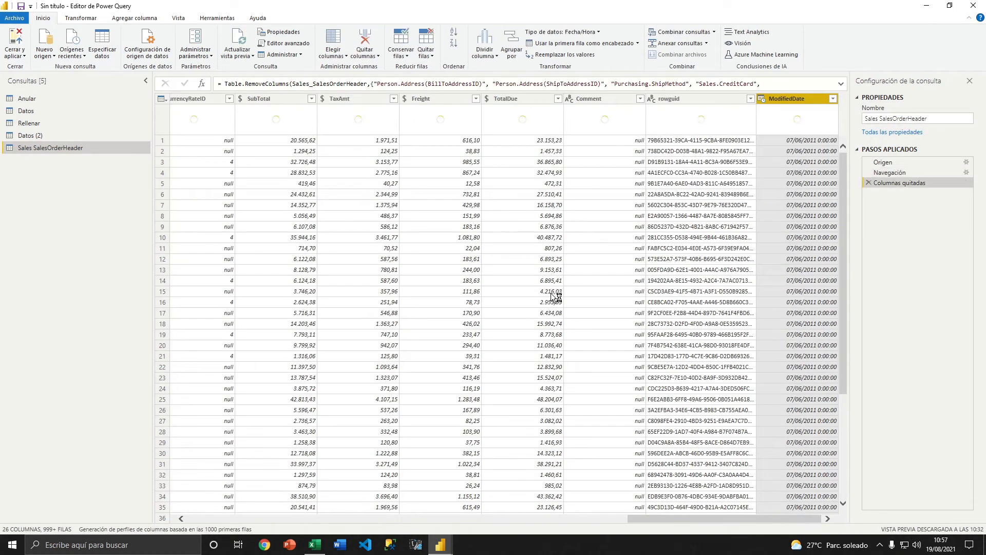
left_click_drag(698, 518, 416, 508)
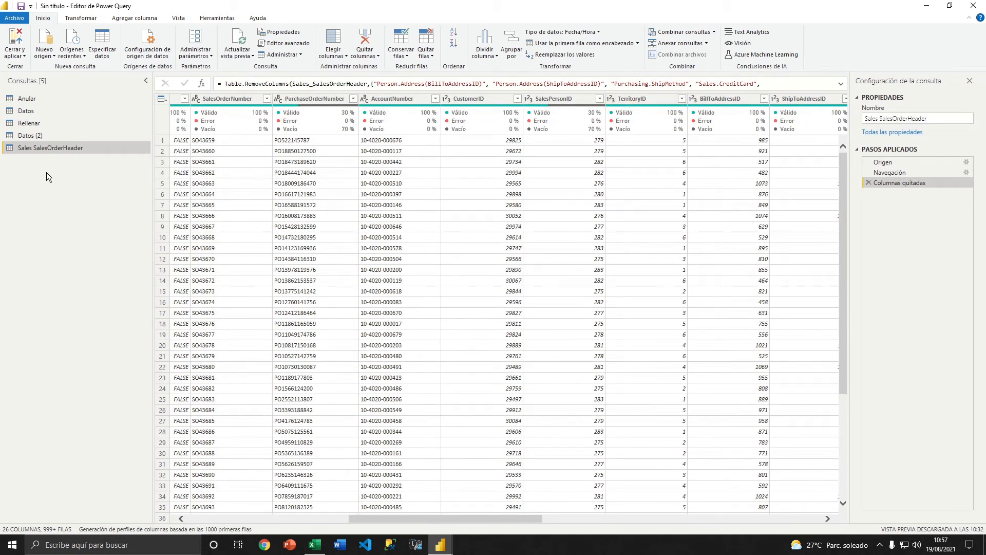
Import the Sales.SalesTerritory table from the recent AdventureWorks2019 source, searching for "terr" and using Importar mode, and refresh its preview.
left_click(70, 59)
left_click(86, 83)
left_click(316, 130)
type("terr")
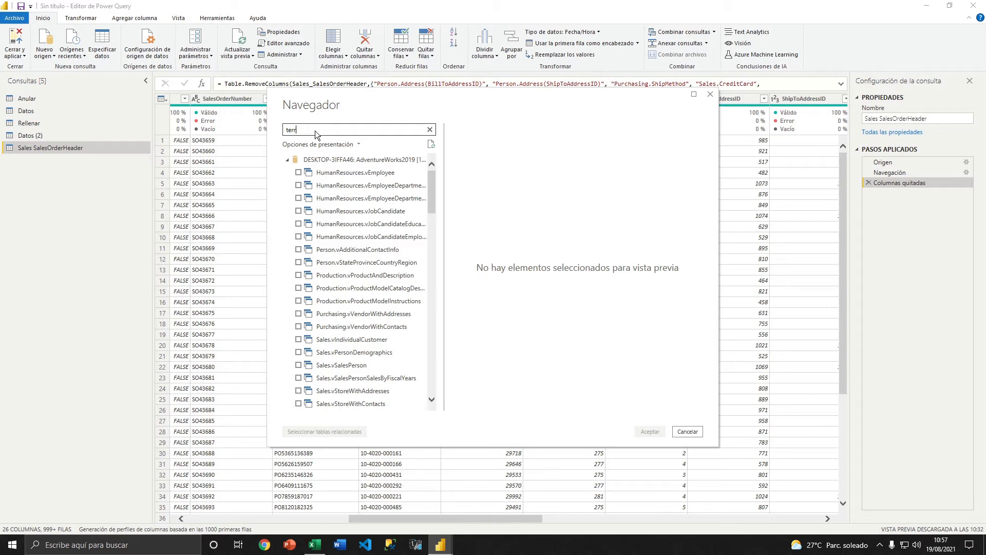
left_click(298, 173)
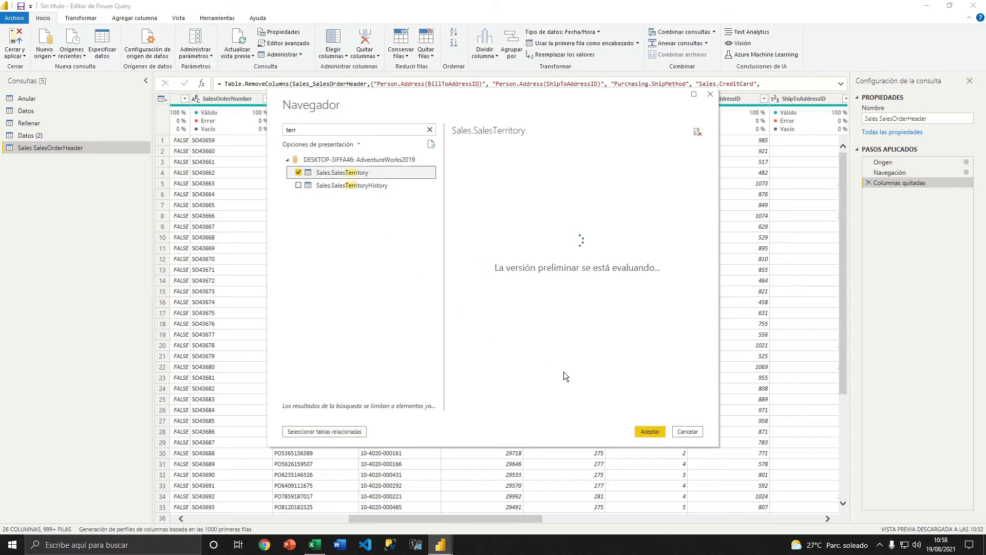
left_click(650, 432)
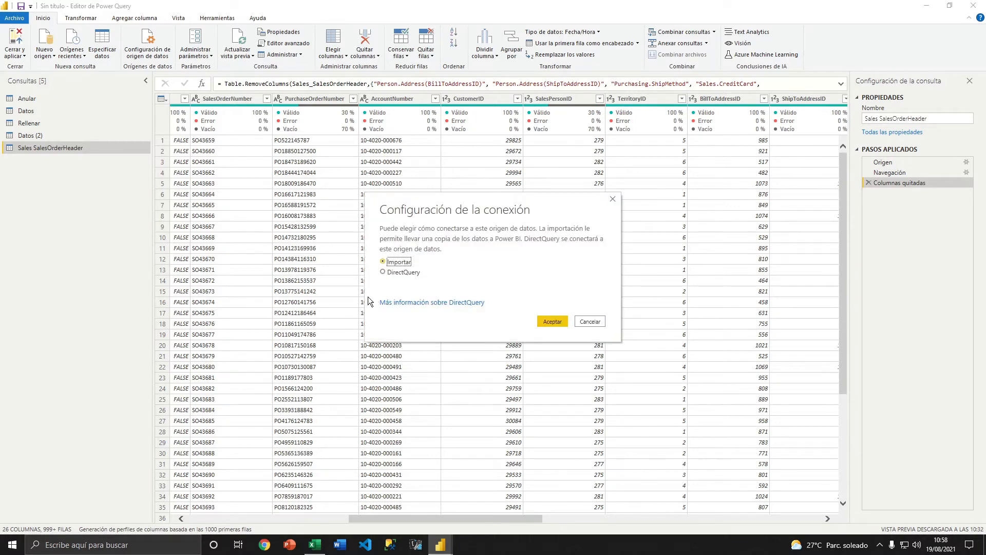
left_click(553, 322)
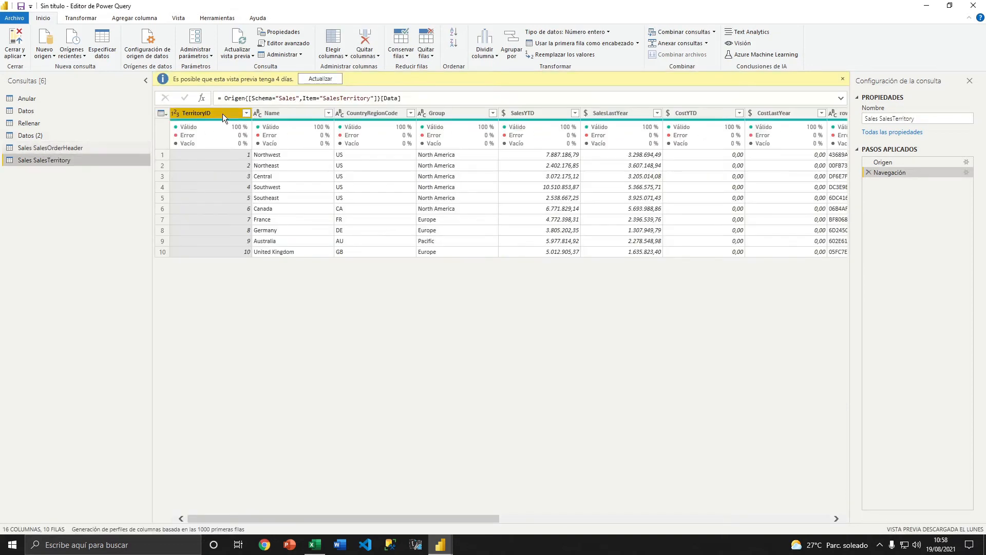
left_click(323, 79)
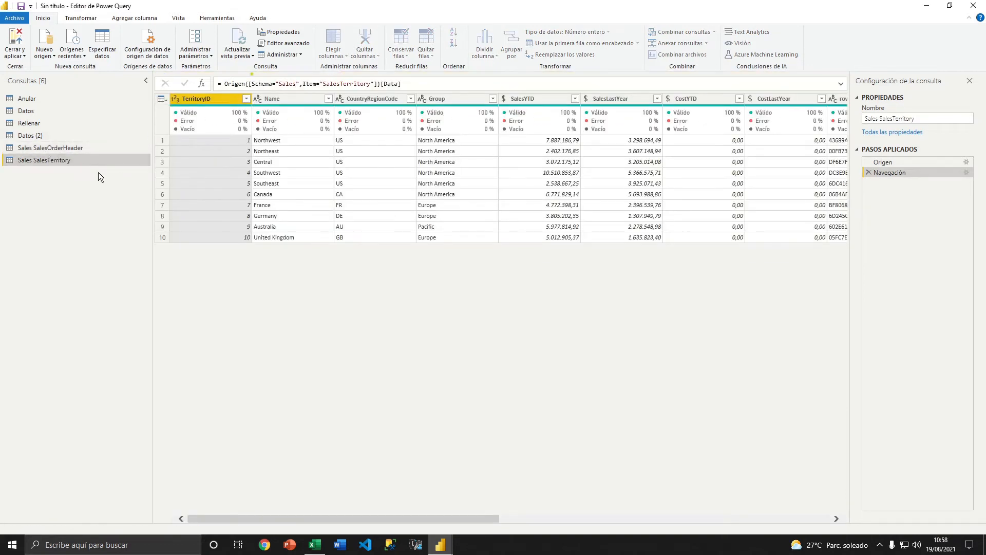
Start merging the Sales SalesOrderHeader query in place, with Sales SalesTerritory as the second table.
left_click(66, 148)
left_click(62, 160)
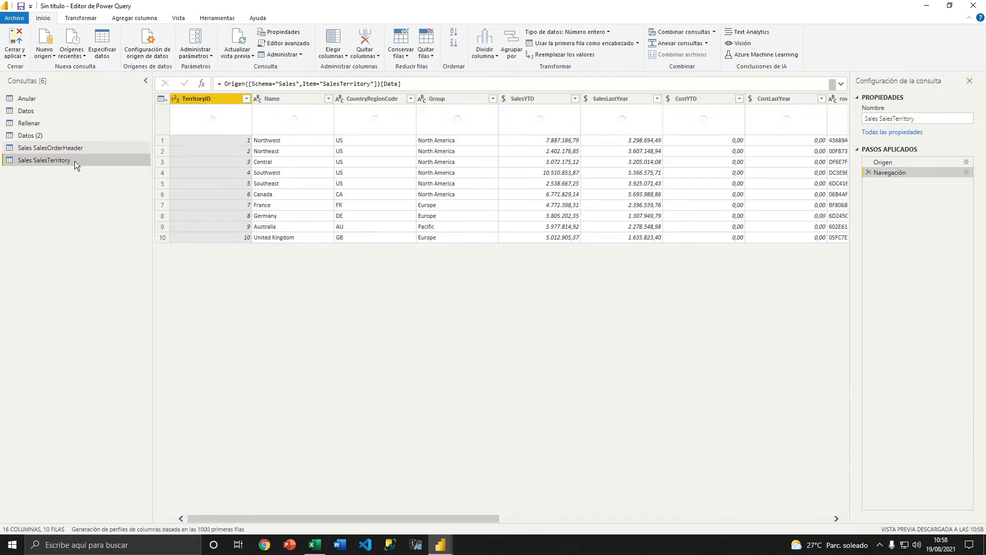
left_click(75, 148)
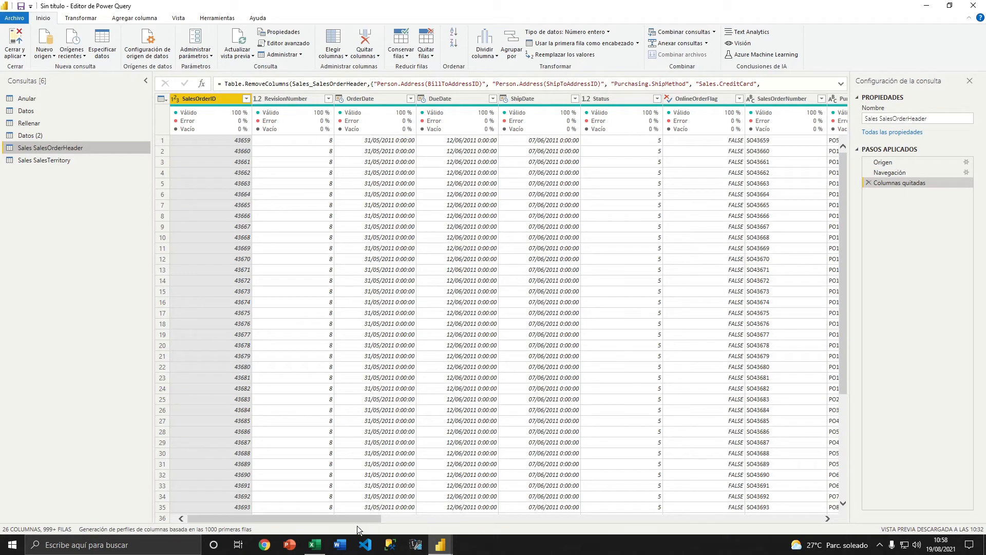
left_click_drag(359, 520, 699, 532)
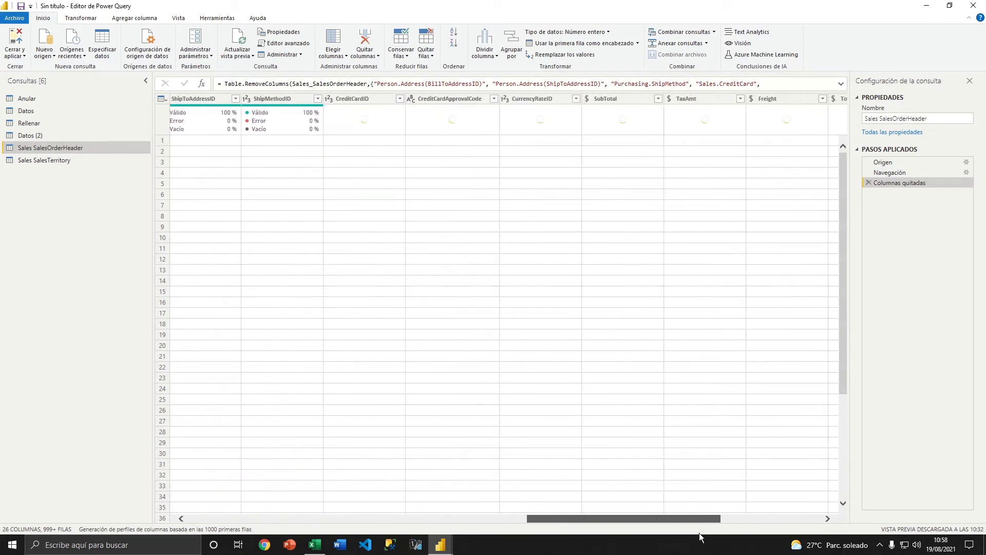
left_click(714, 32)
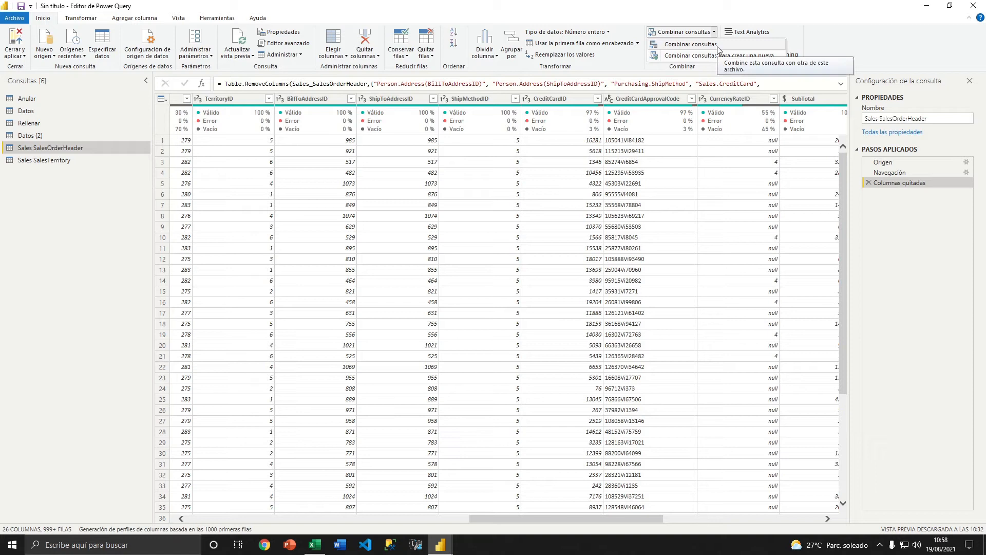
left_click(717, 46)
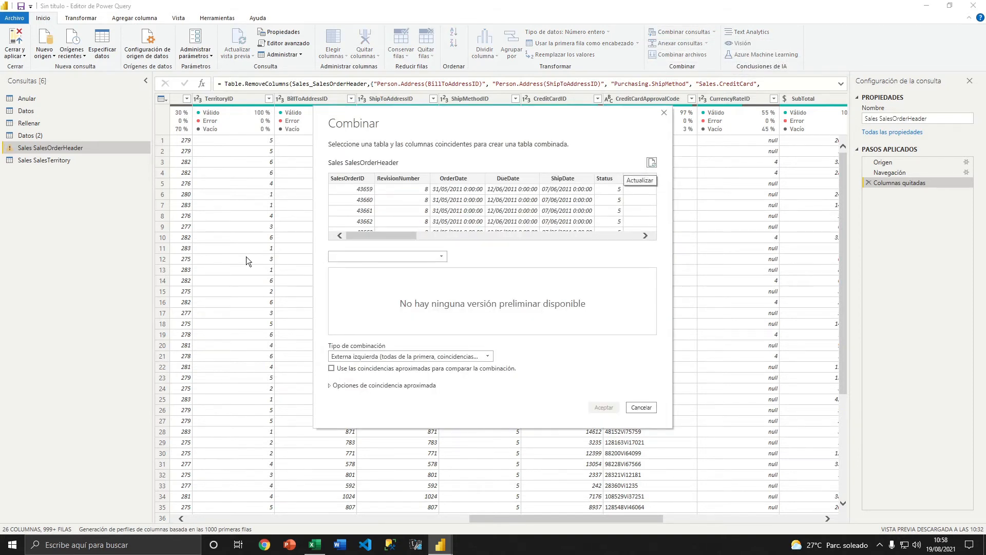
left_click(440, 257)
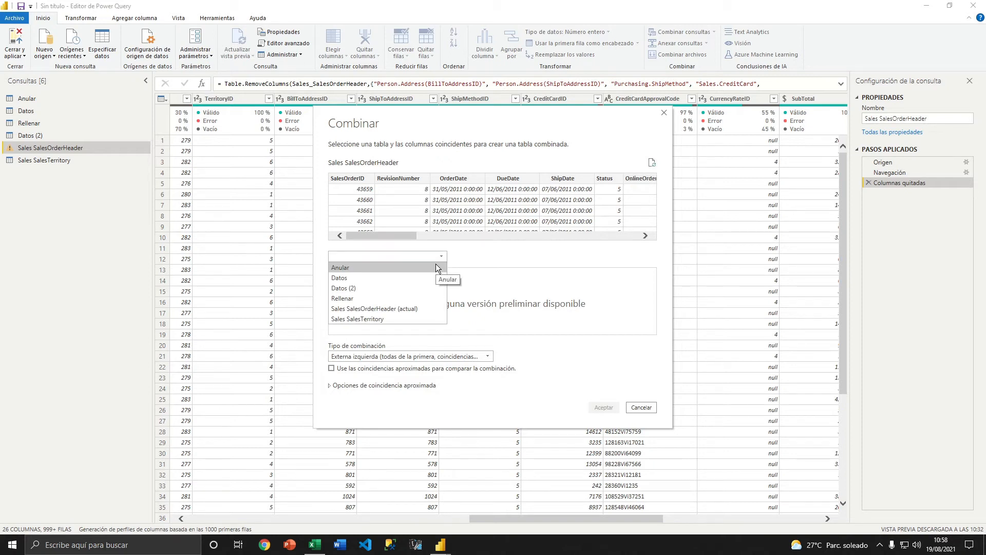
left_click(400, 319)
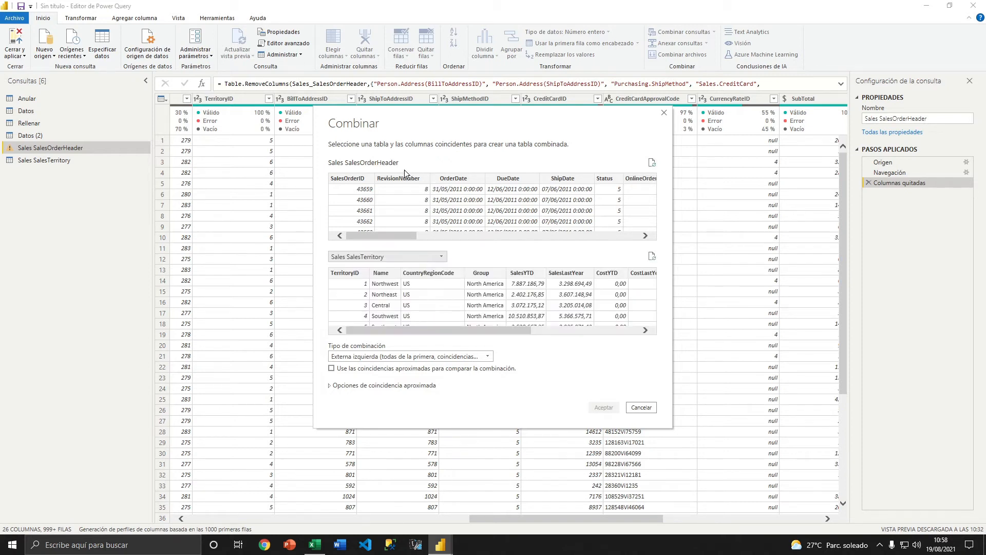
Match both tables on TerritoryID and complete the merge with the left outer join type.
left_click(387, 230)
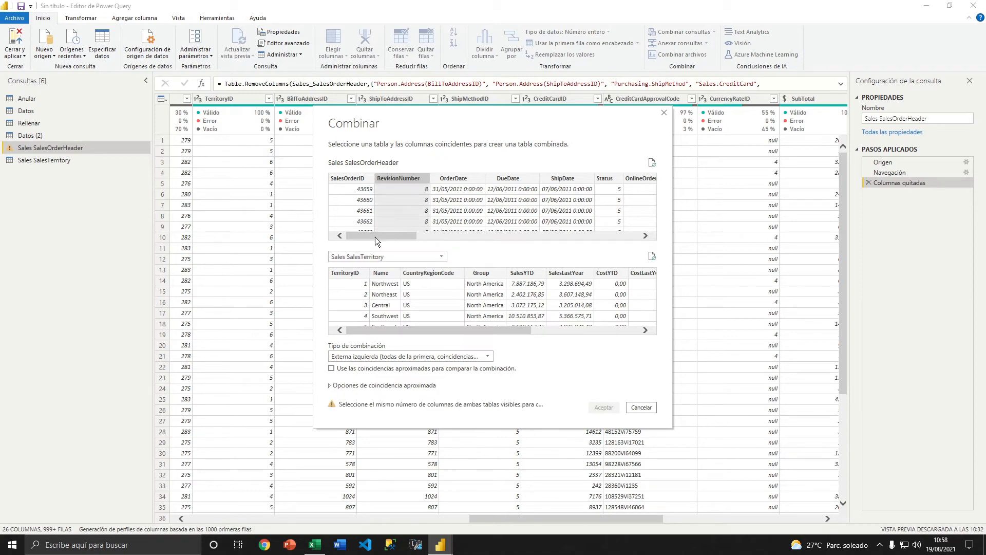
left_click_drag(375, 238, 474, 238)
left_click(522, 177)
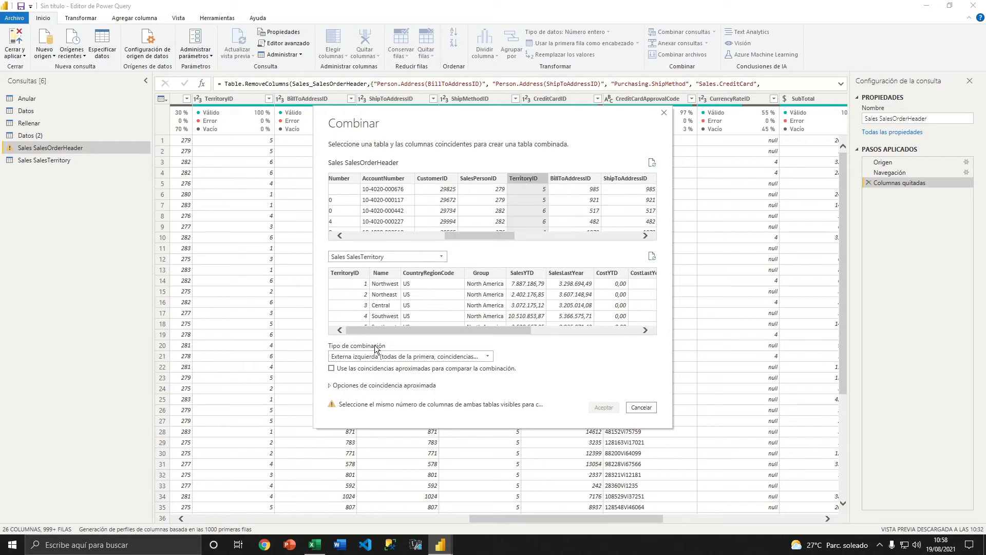
left_click_drag(430, 329, 387, 331)
left_click(350, 273)
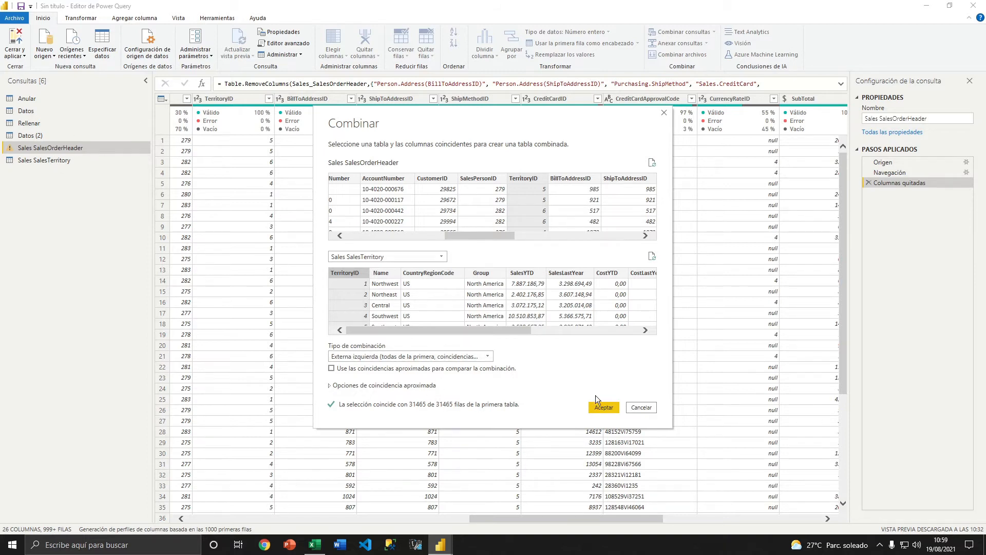
left_click(602, 405)
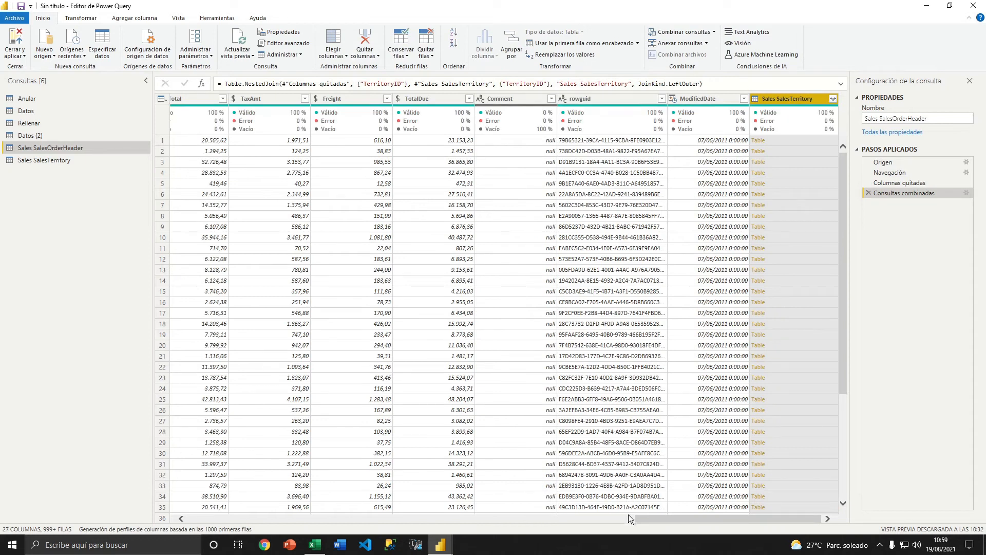
Expand the merged Sales SalesTerritory column to only its Name field, keeping the original column name as prefix.
left_click(833, 99)
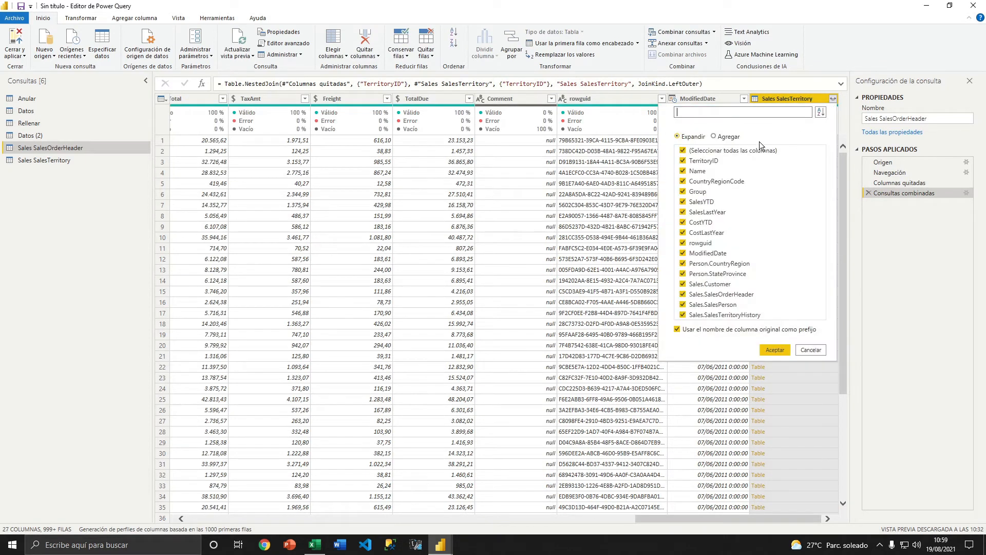
left_click(684, 151)
left_click(683, 172)
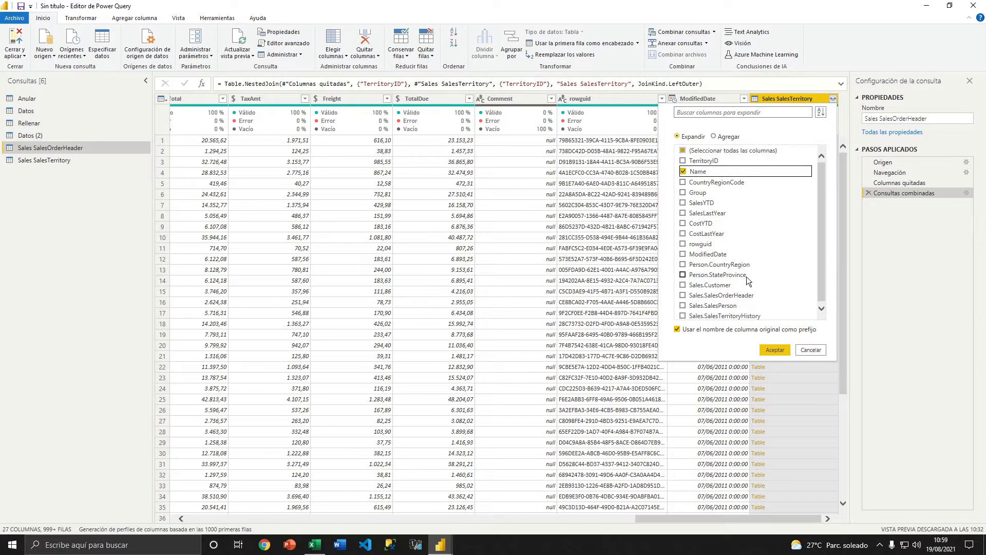
left_click(774, 349)
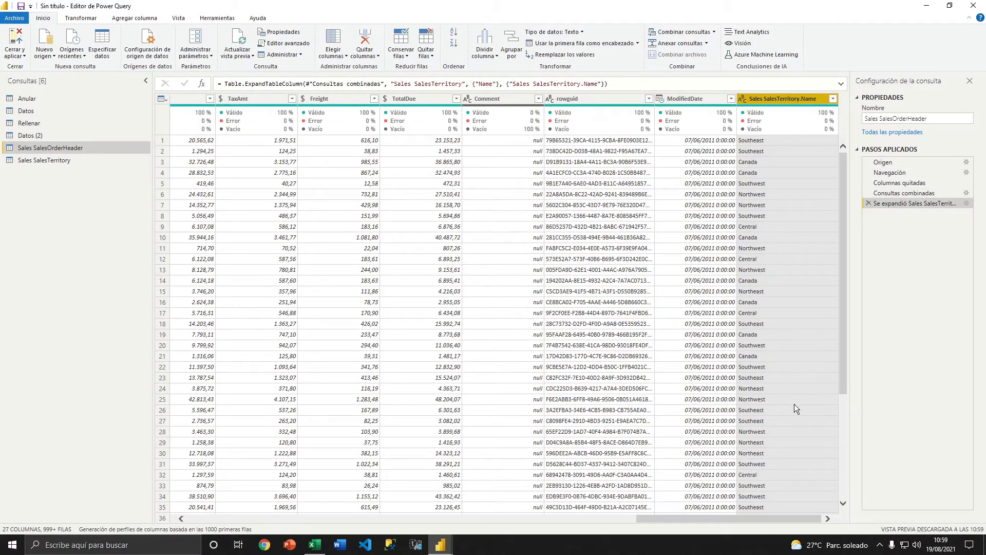
Close and apply the query changes, and reposition the Rellenar and Sales SalesOrderHeader tables in the model diagram.
left_click(15, 41)
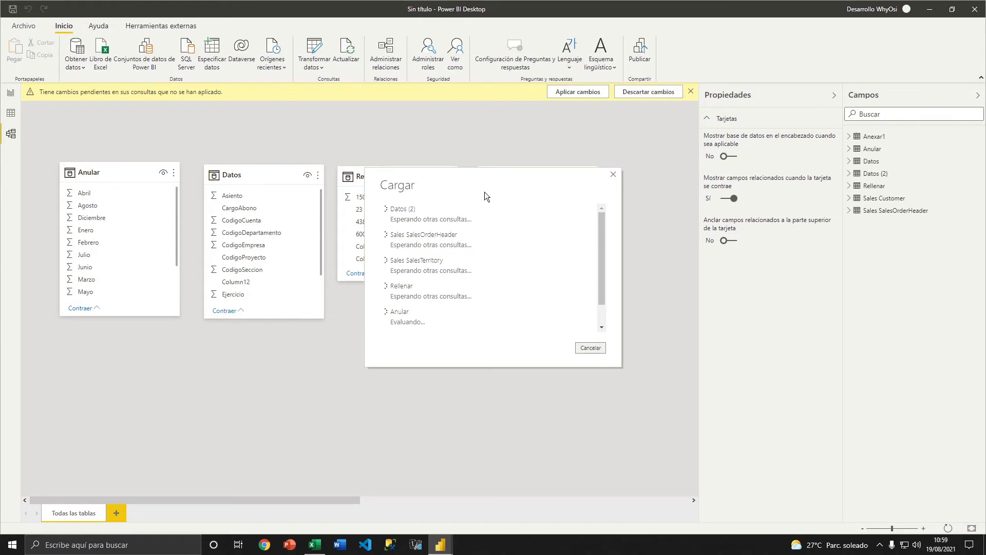
left_click_drag(485, 193, 483, 185)
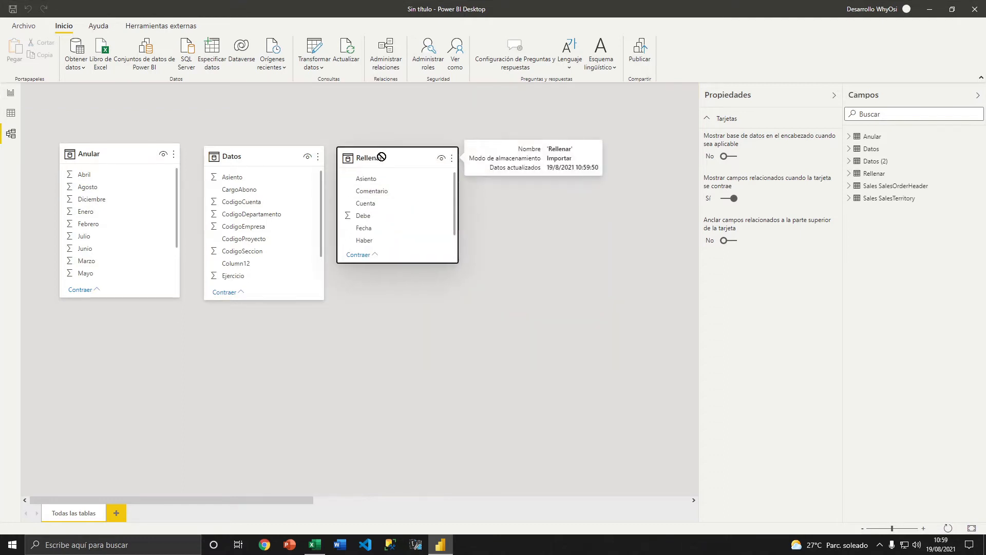
left_click_drag(381, 156, 400, 158)
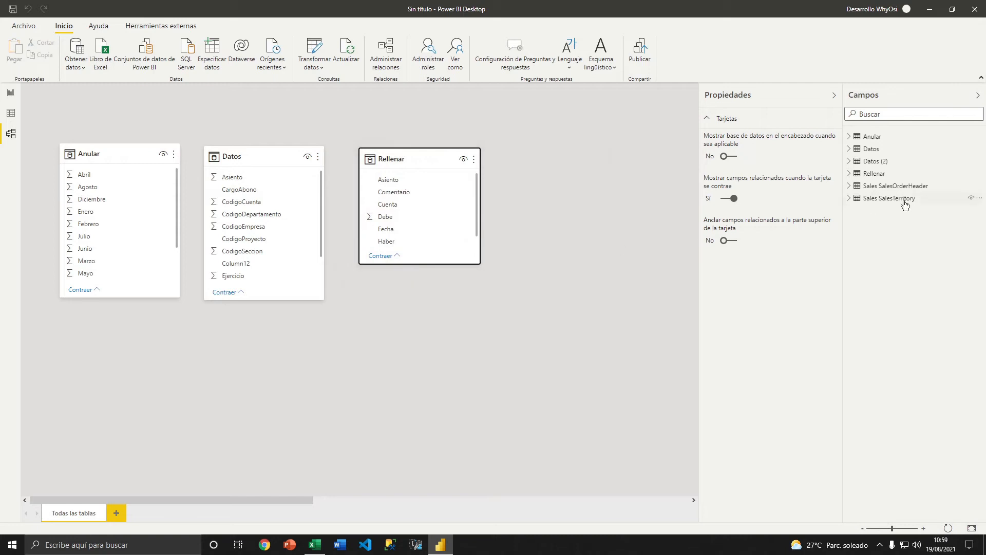
left_click(897, 186)
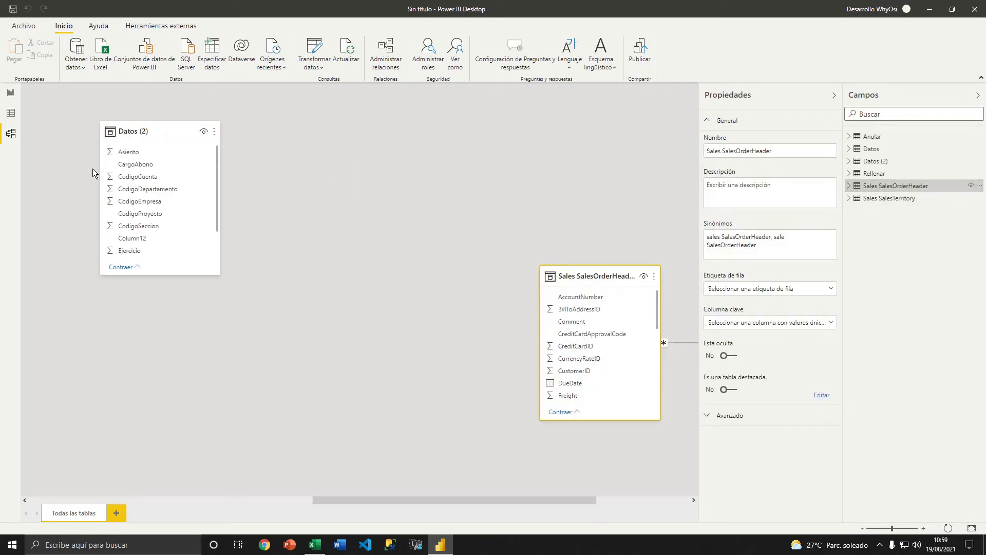
left_click_drag(571, 276, 258, 307)
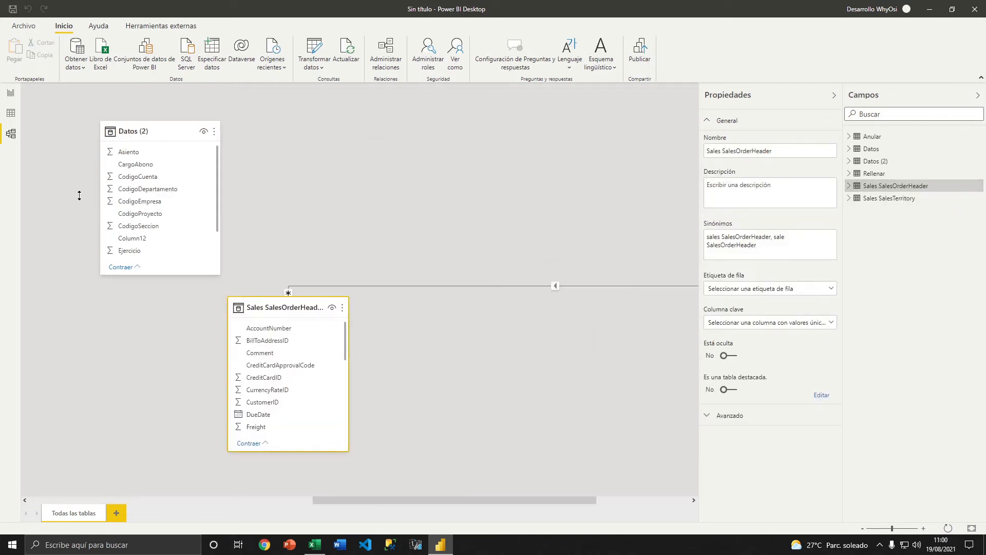
Examine the loaded Sales SalesOrderHeader data across its columns up to Sales SalesTerritory.Name.
left_click(11, 113)
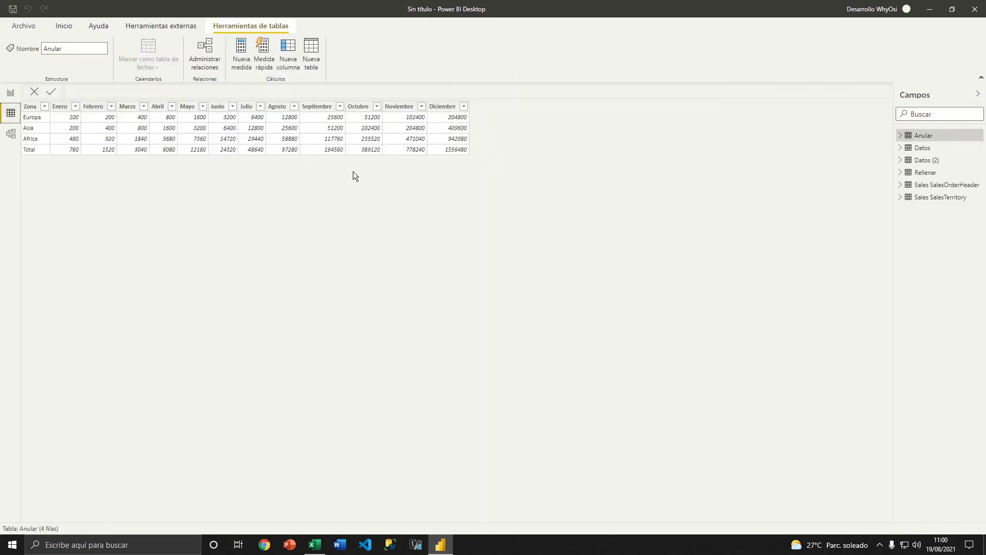
left_click(955, 185)
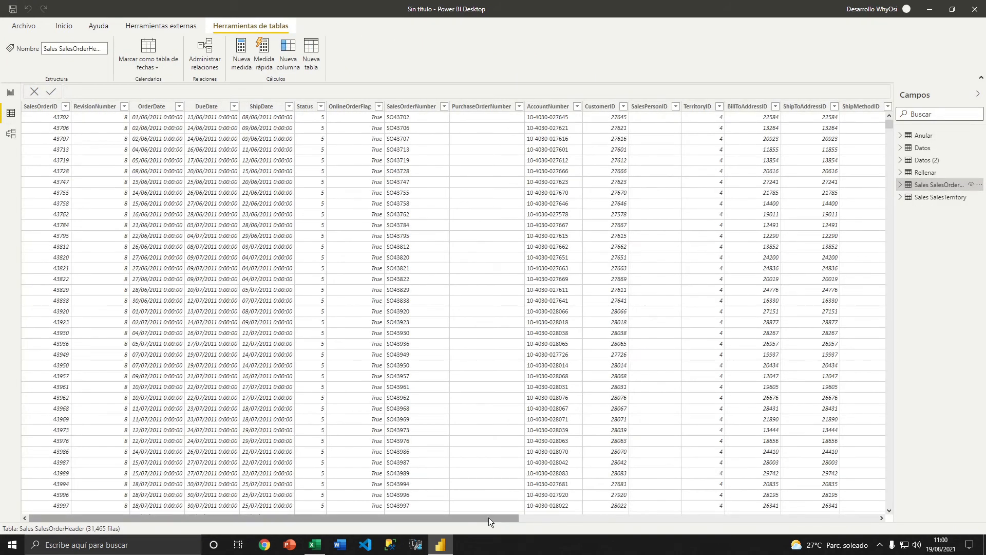
left_click_drag(489, 517, 849, 516)
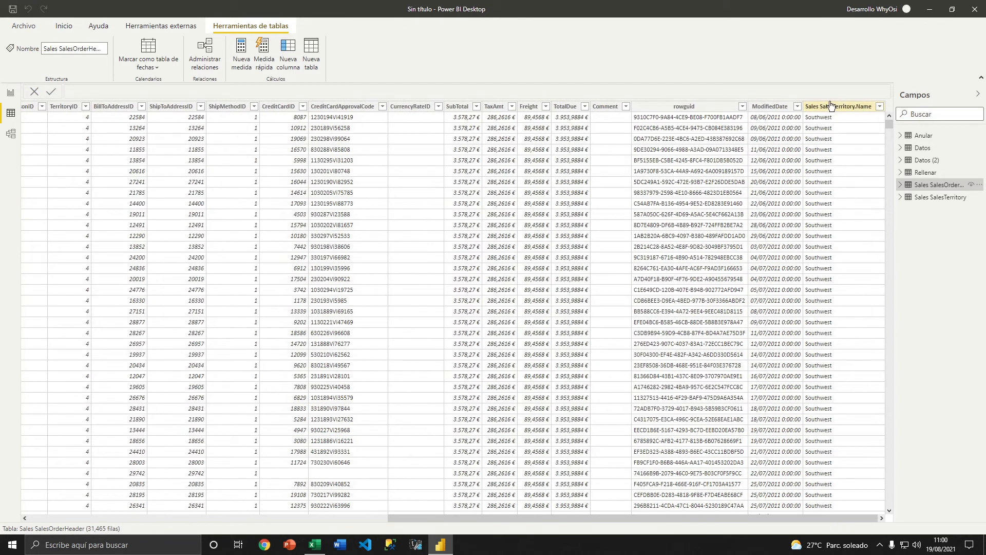
left_click_drag(649, 518, 159, 415)
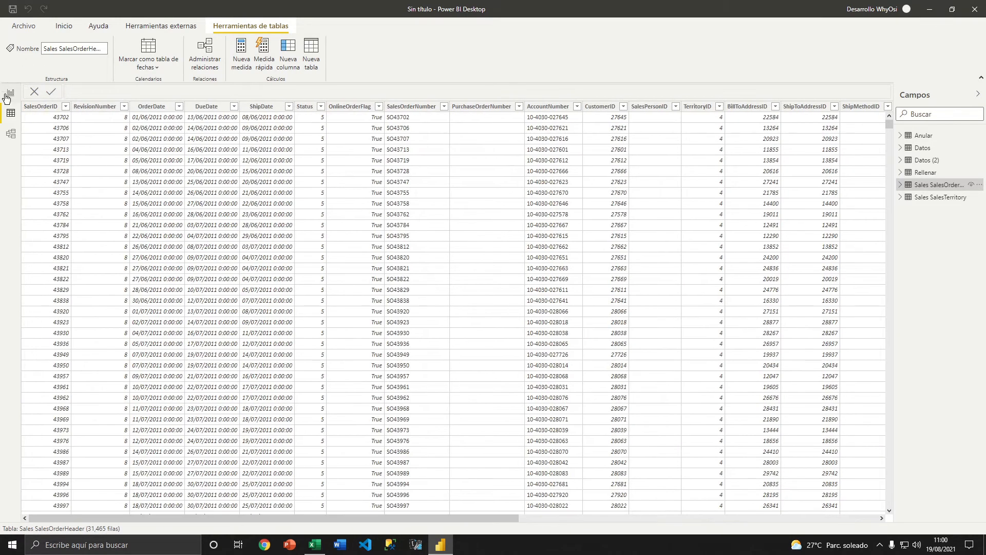
Show the model diagram and reopen the Power Query Editor to transform the data.
left_click(10, 133)
left_click(315, 71)
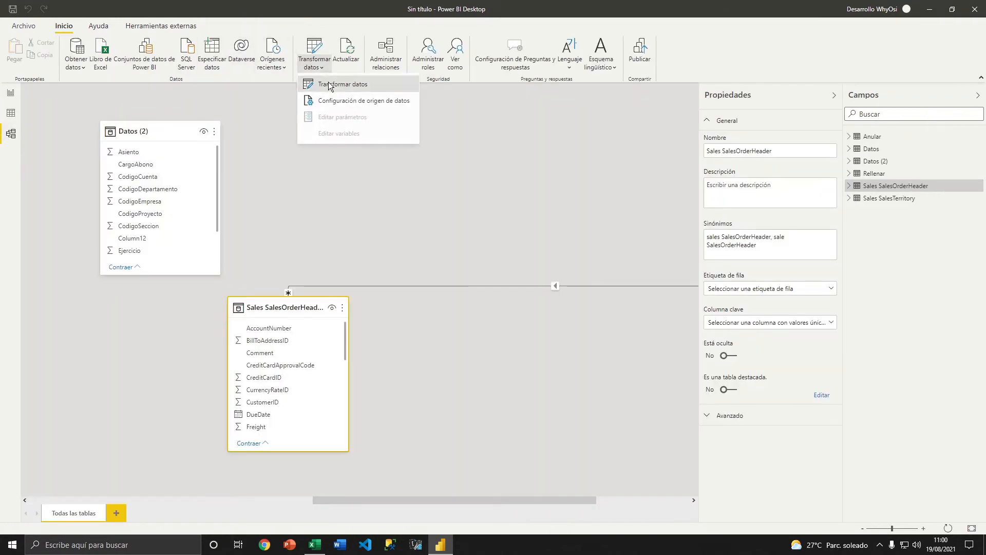
left_click(339, 83)
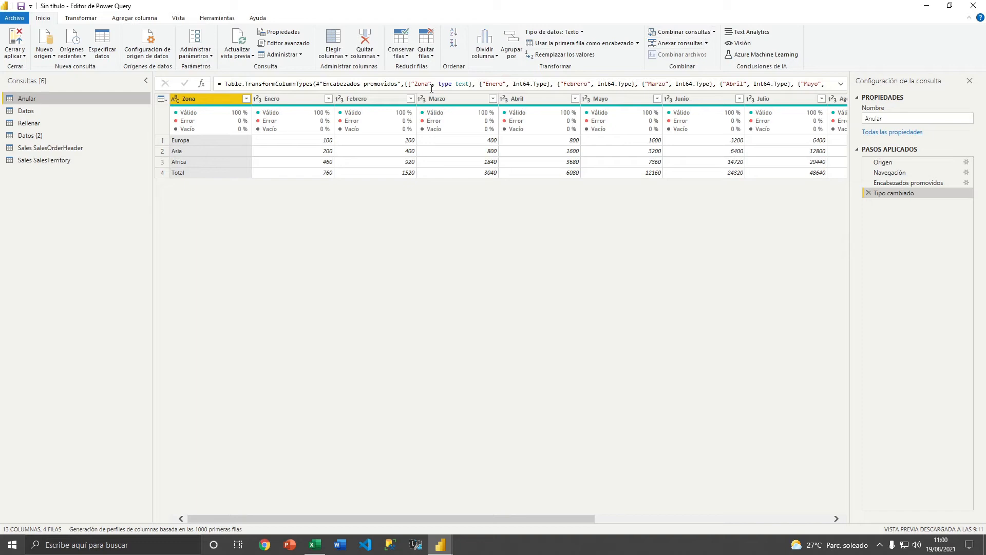
Append Datos (2) to Datos as a new query, using the two-table option.
left_click(30, 111)
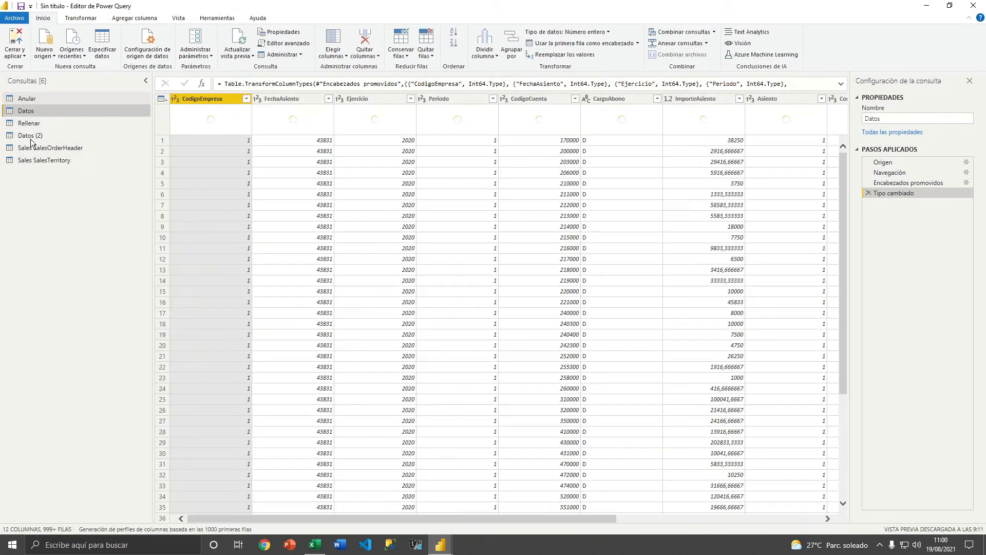
left_click(31, 137)
left_click(38, 110)
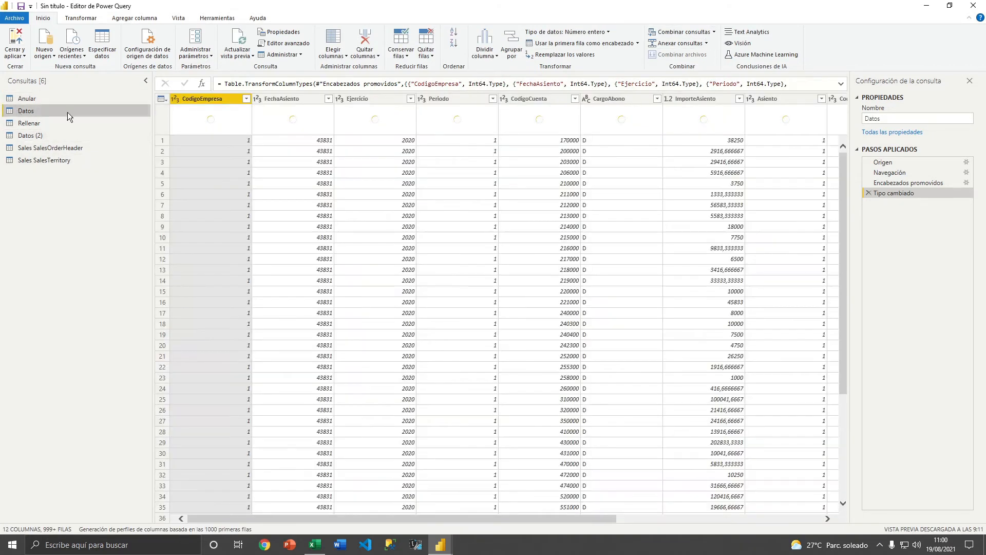
left_click(707, 43)
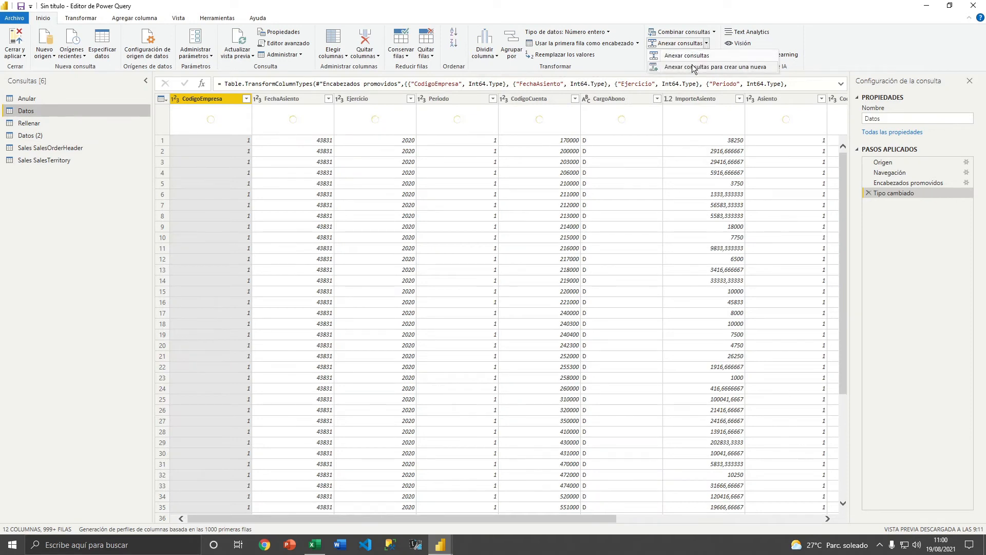
left_click(694, 68)
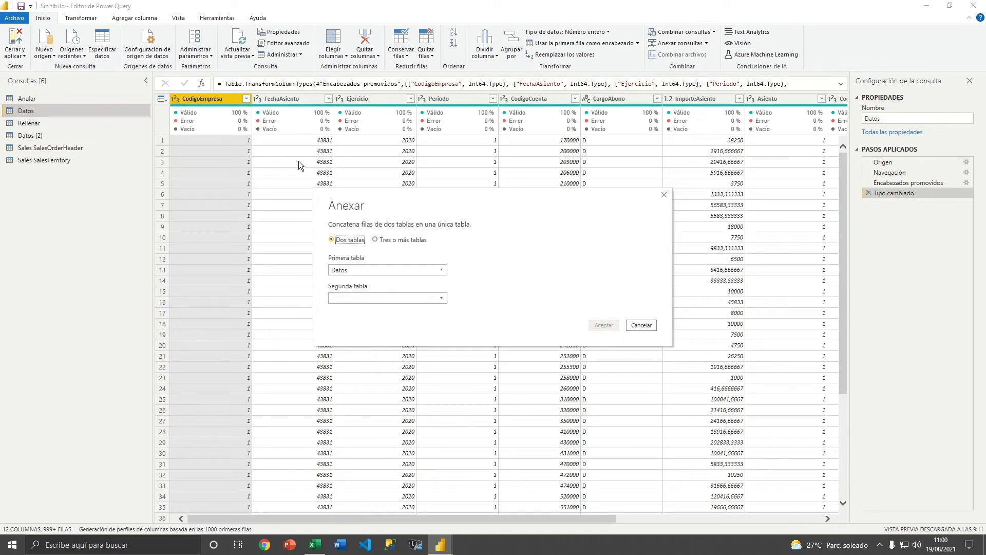
left_click(383, 240)
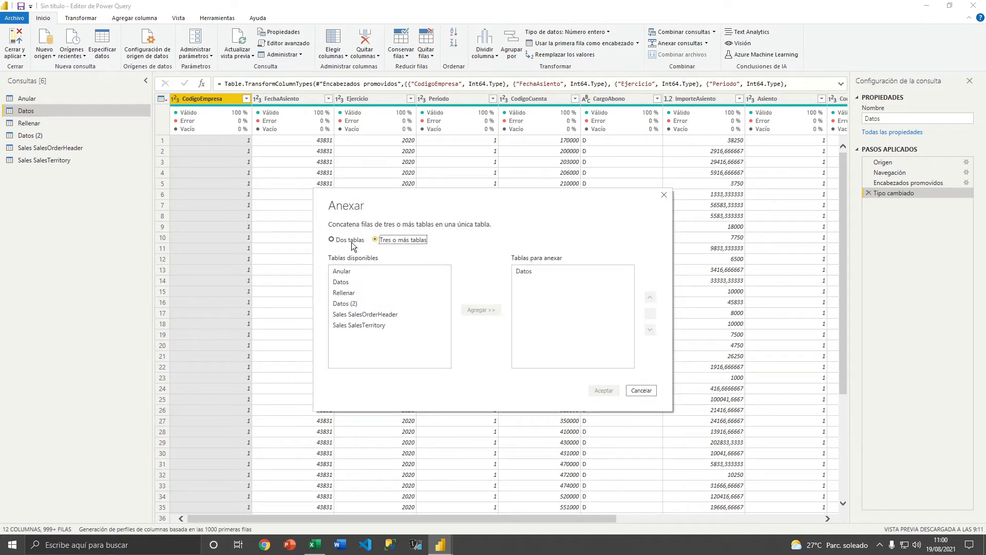
left_click(350, 240)
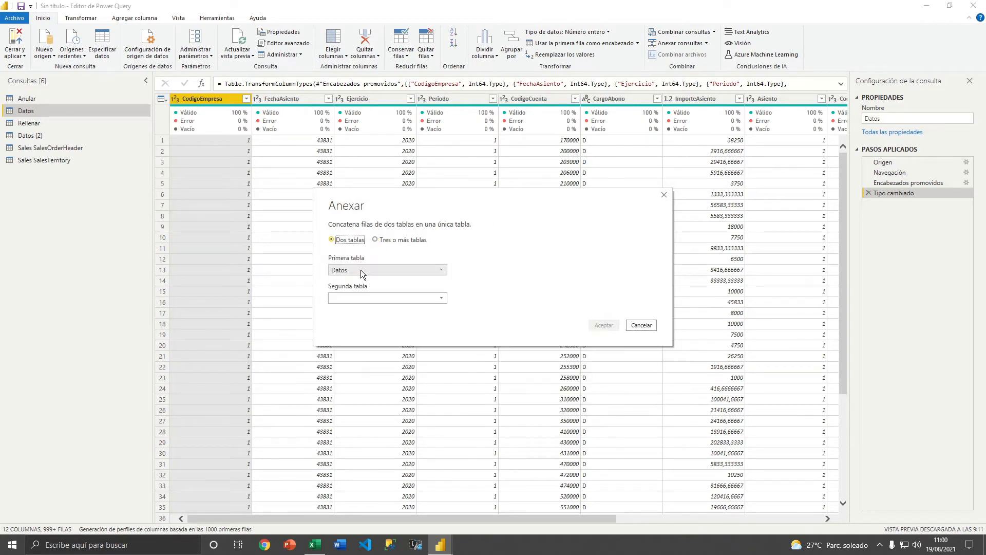
left_click(397, 299)
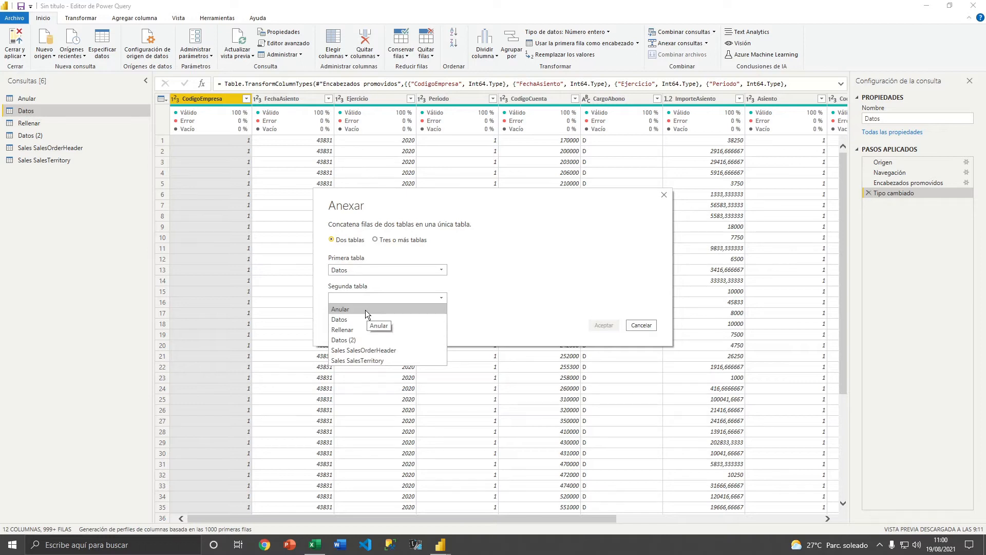
left_click(358, 340)
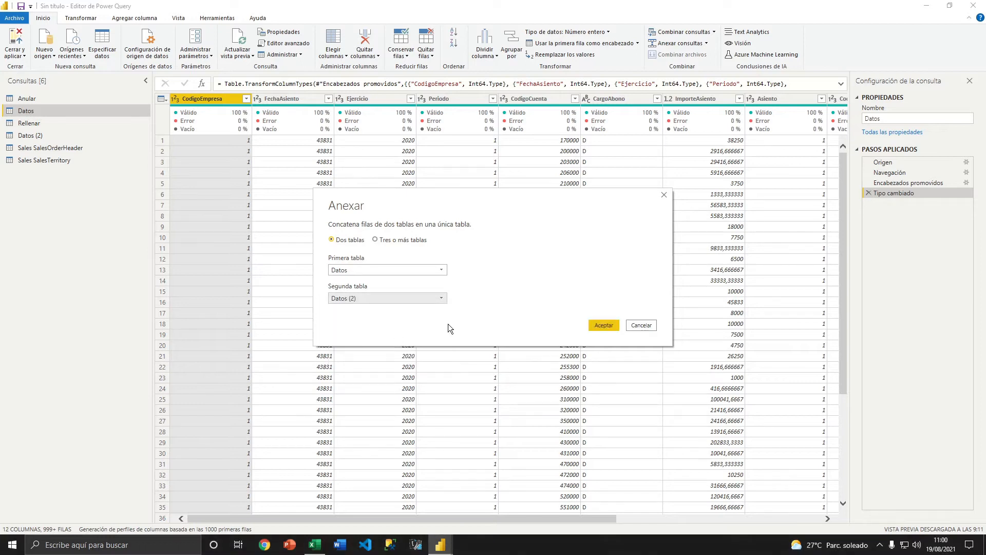
left_click(596, 326)
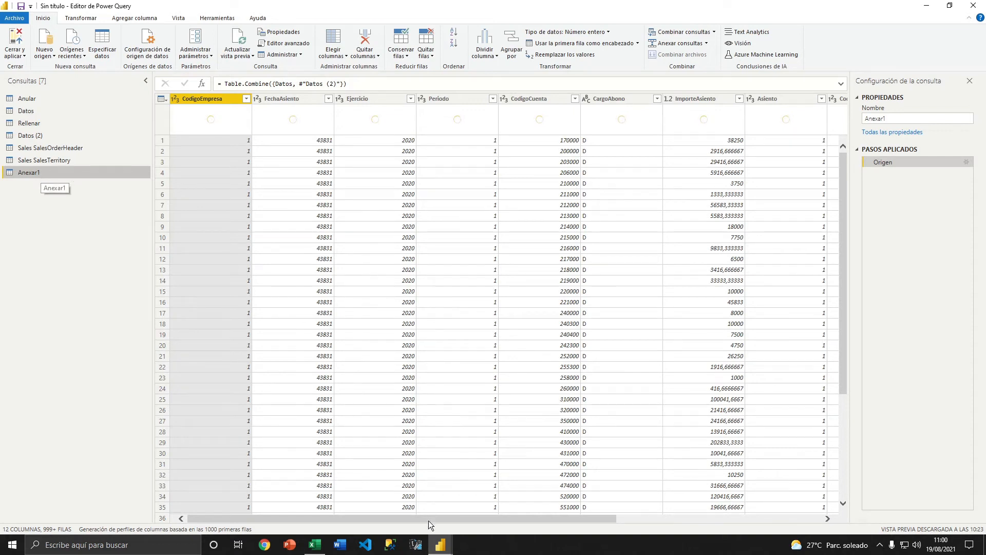
Review the rows of the appended query and bring up the Transform commands.
left_click_drag(428, 520, 340, 528)
scroll(294, 324, "down", 5)
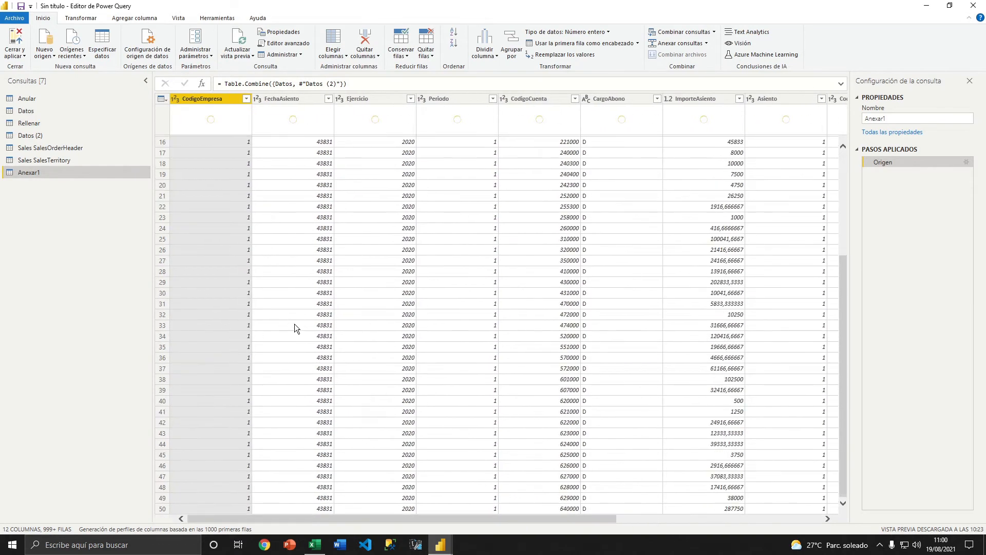
scroll(339, 360, "up", 5)
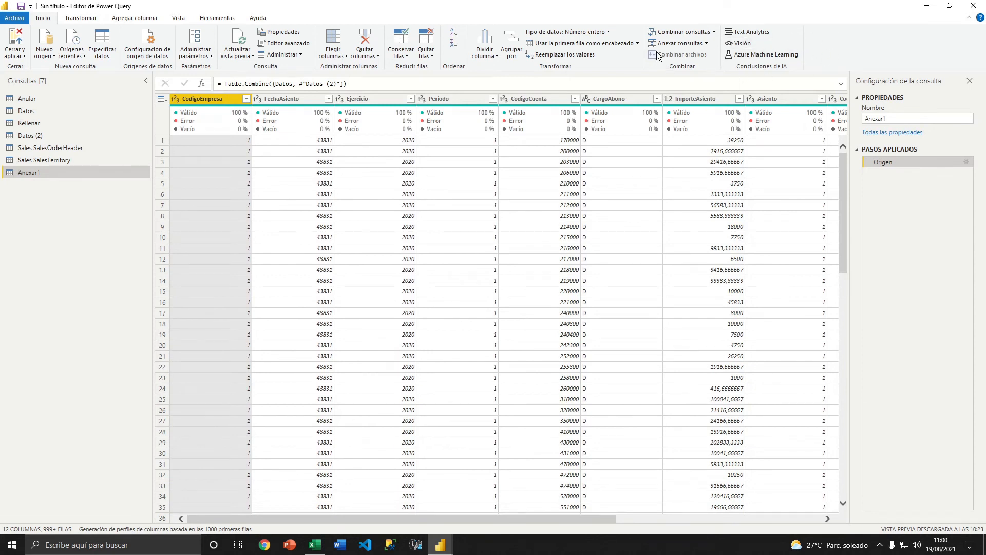
left_click(83, 21)
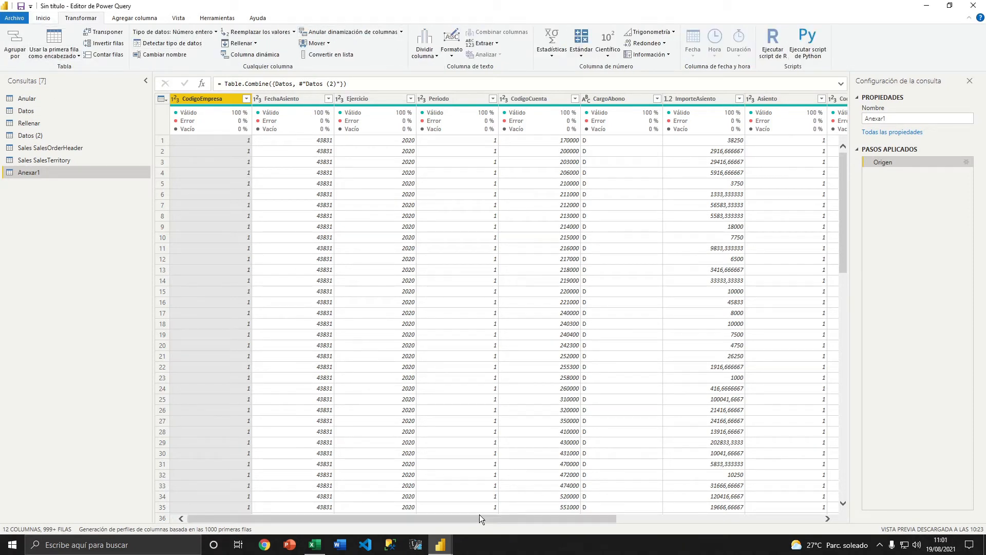
left_click(44, 19)
left_click(78, 18)
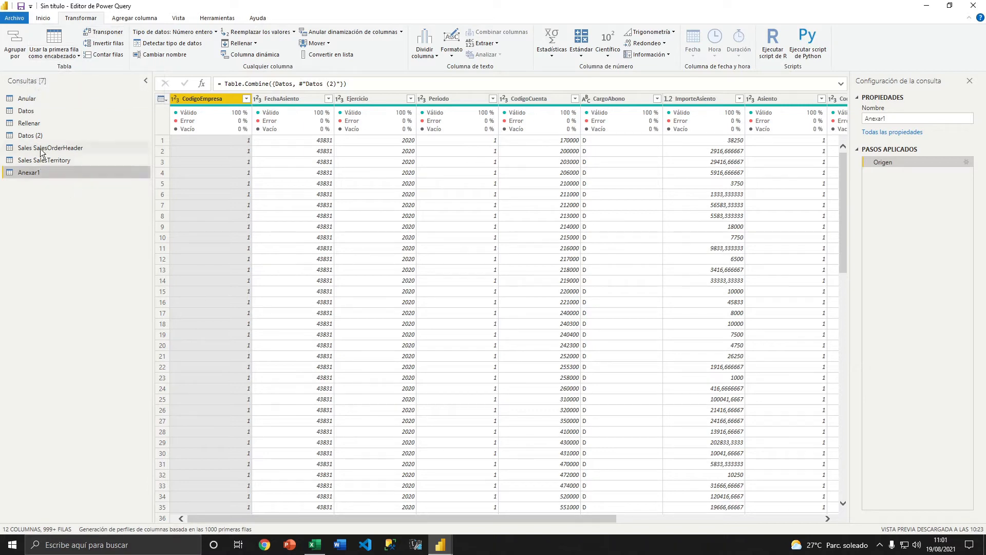
Try to delete the Datos (2) query while the appended query still references it.
left_click(31, 136)
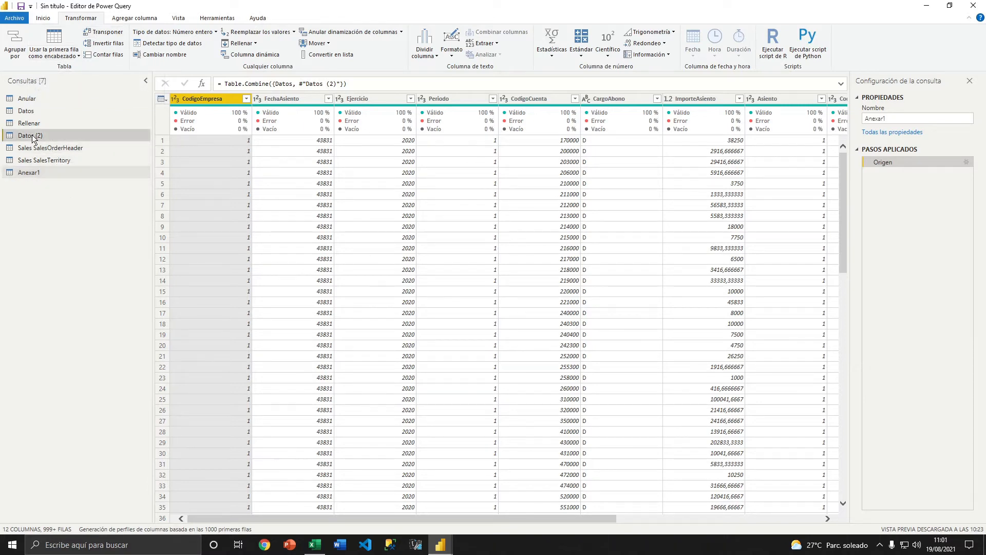
left_click(23, 174)
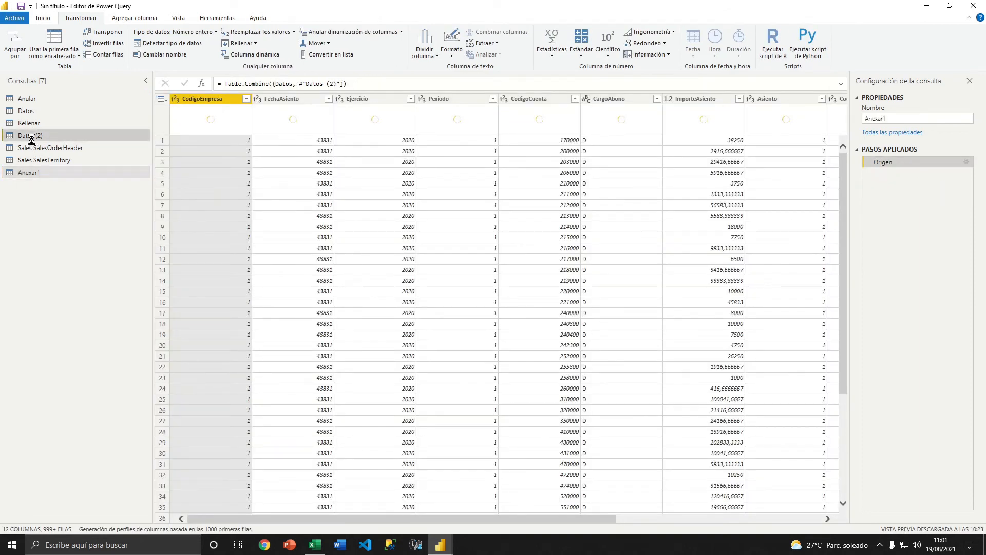
left_click(32, 136)
right_click(34, 136)
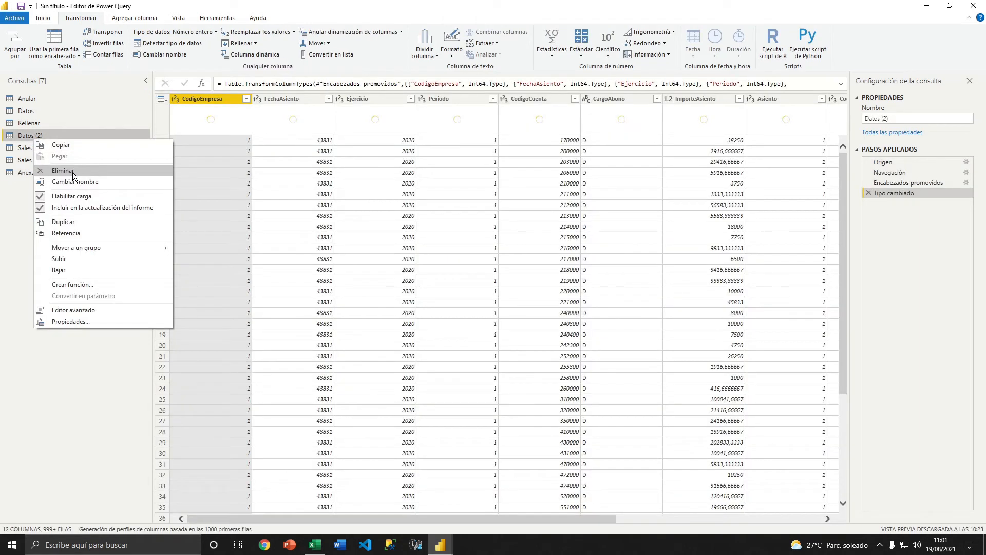
left_click(76, 171)
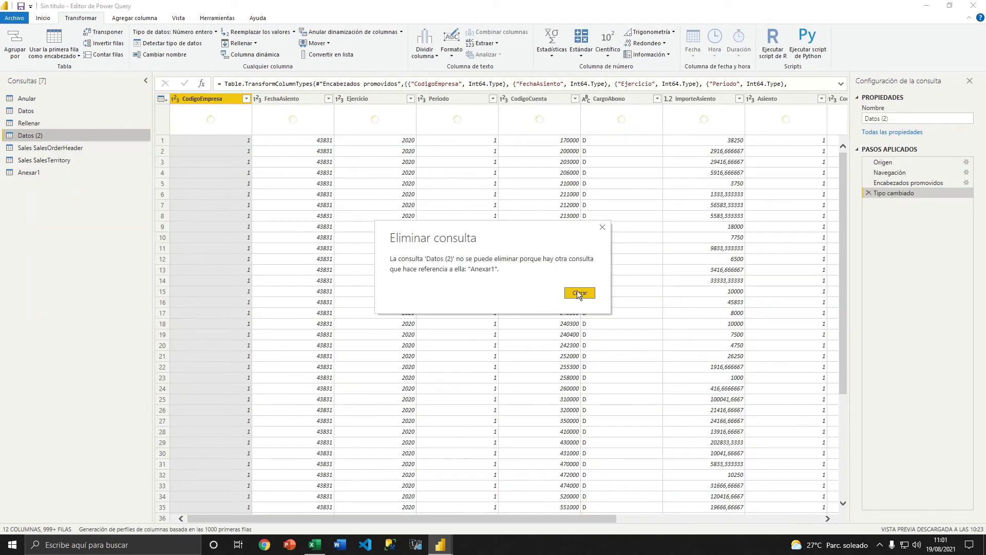
left_click(586, 293)
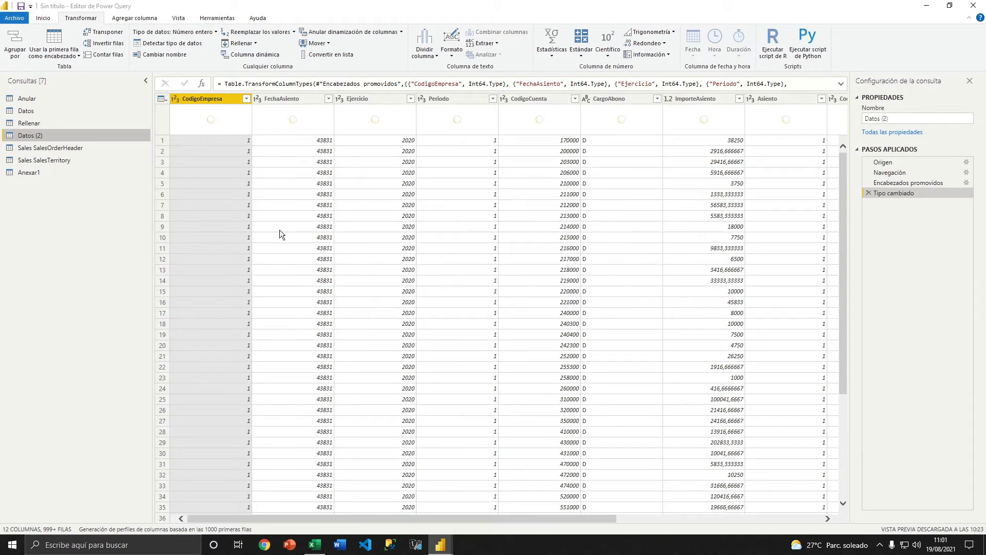
Delete the appended query Anexar1.
left_click(26, 174)
right_click(27, 174)
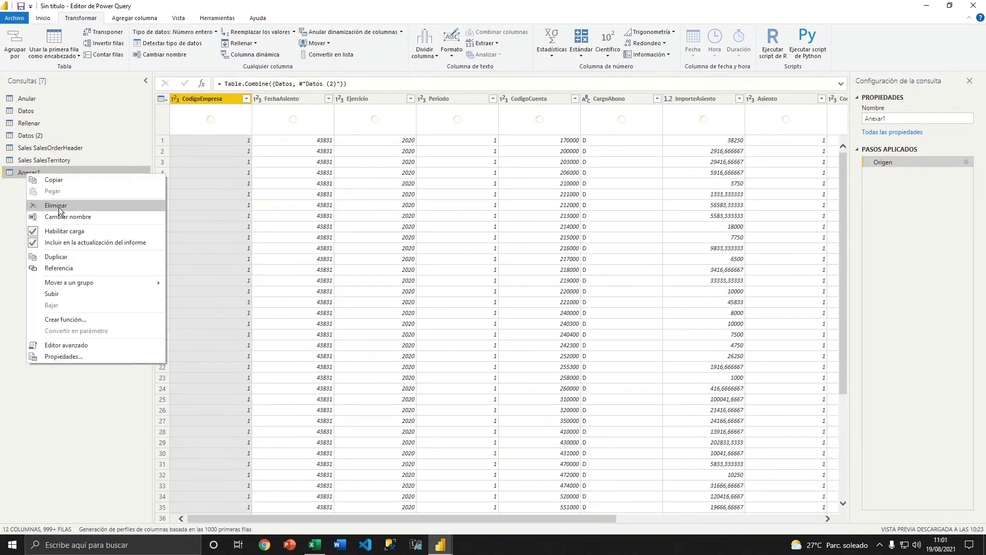
left_click(349, 236)
left_click(538, 286)
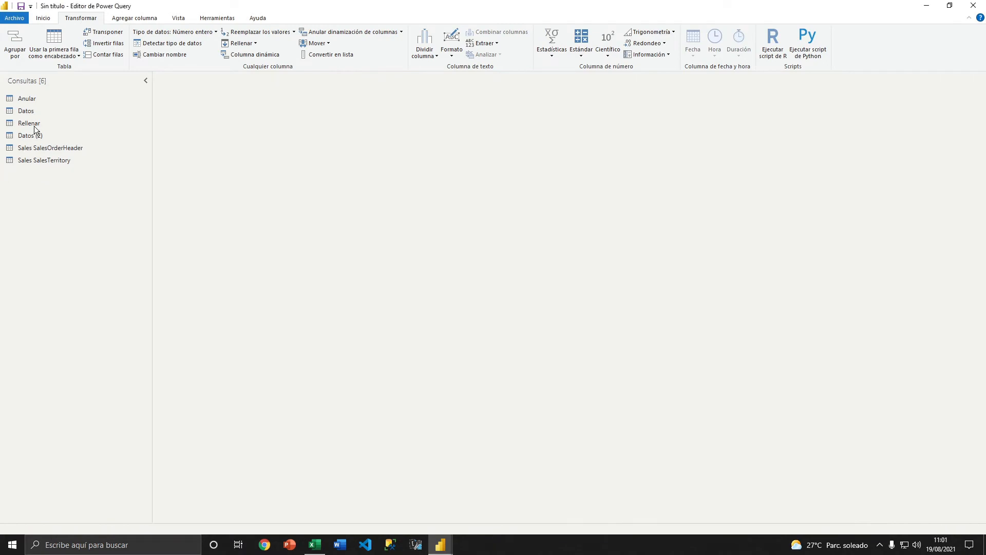
Delete the Datos (2) query and confirm its removal.
left_click(31, 135)
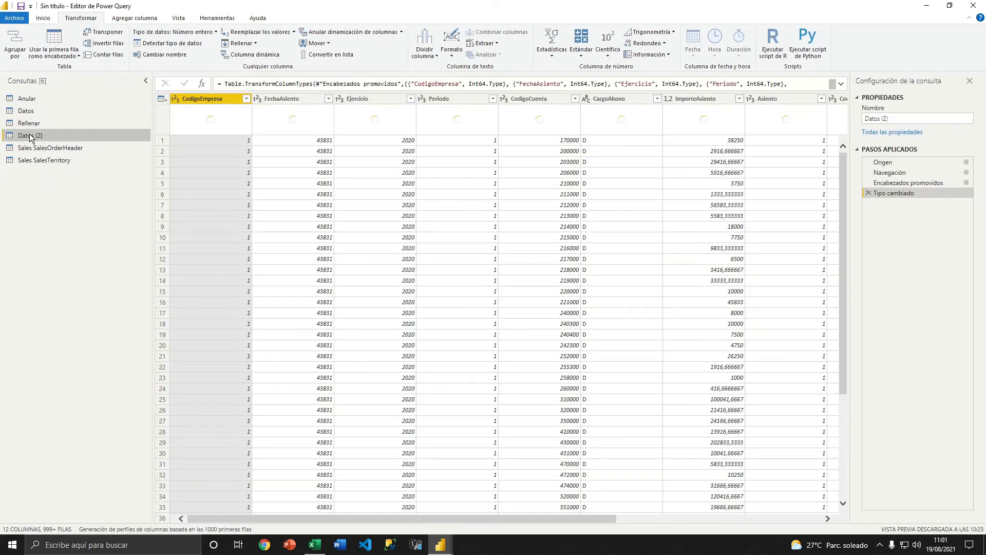
right_click(29, 134)
left_click(59, 165)
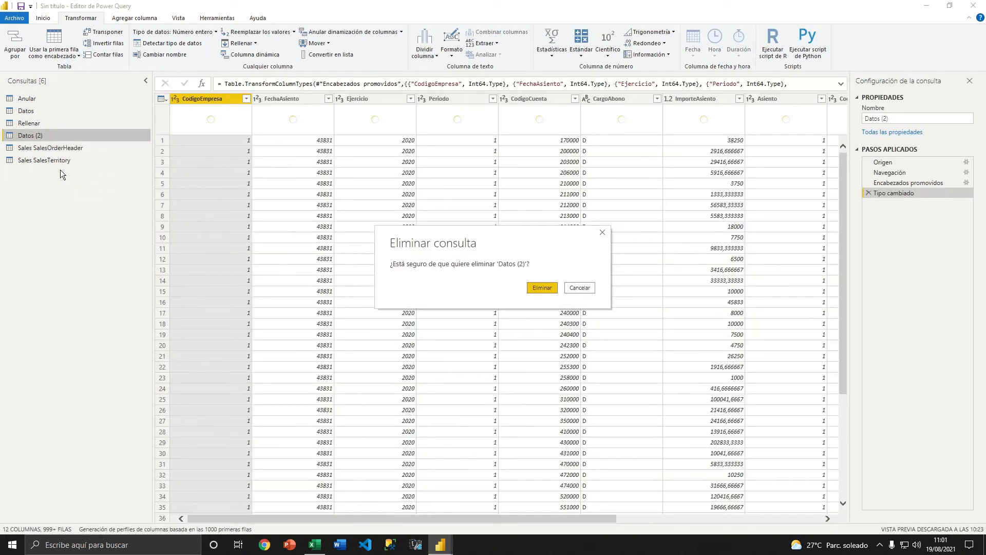
left_click(544, 289)
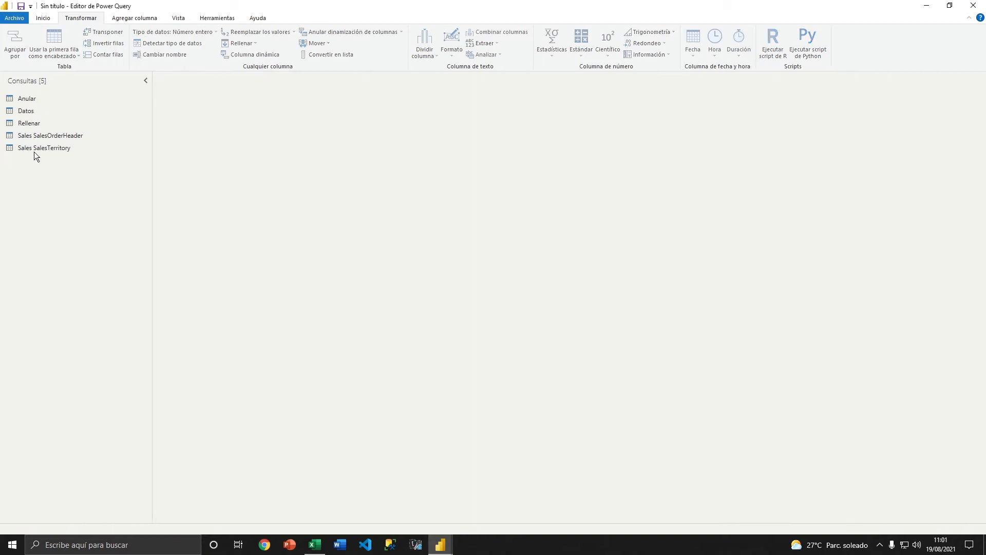
Look through the remaining Datos, Rellenar, Anular and Sales SalesOrderHeader queries.
left_click(27, 111)
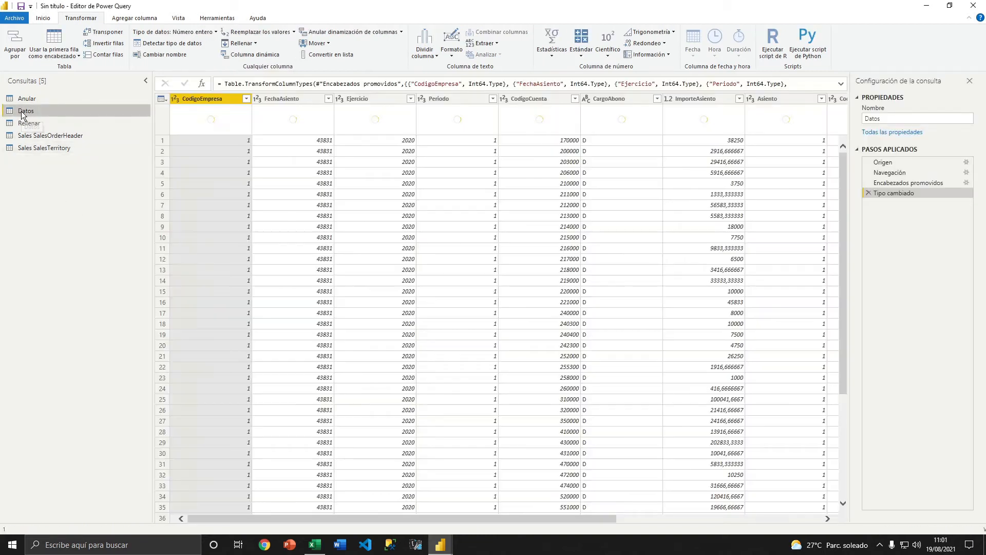
left_click(26, 123)
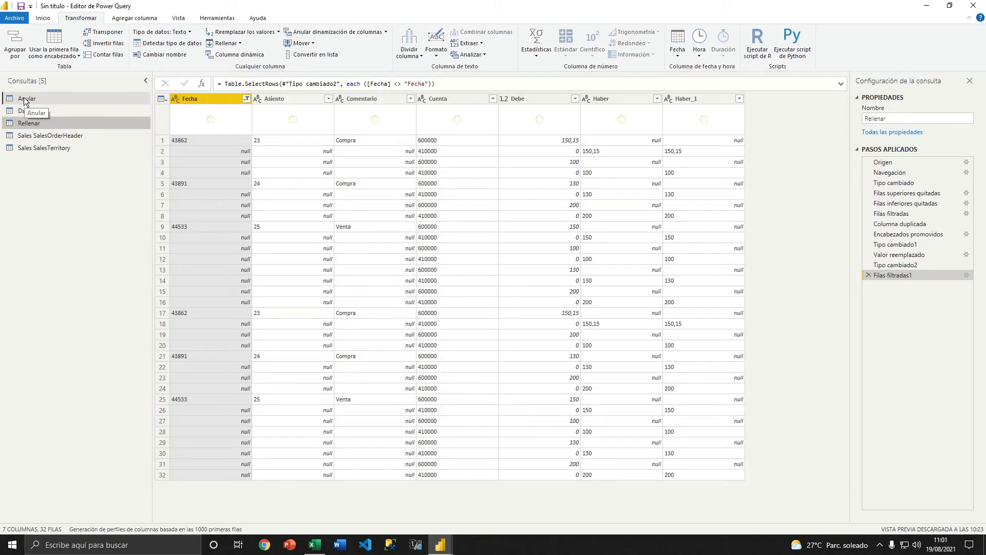
left_click(24, 98)
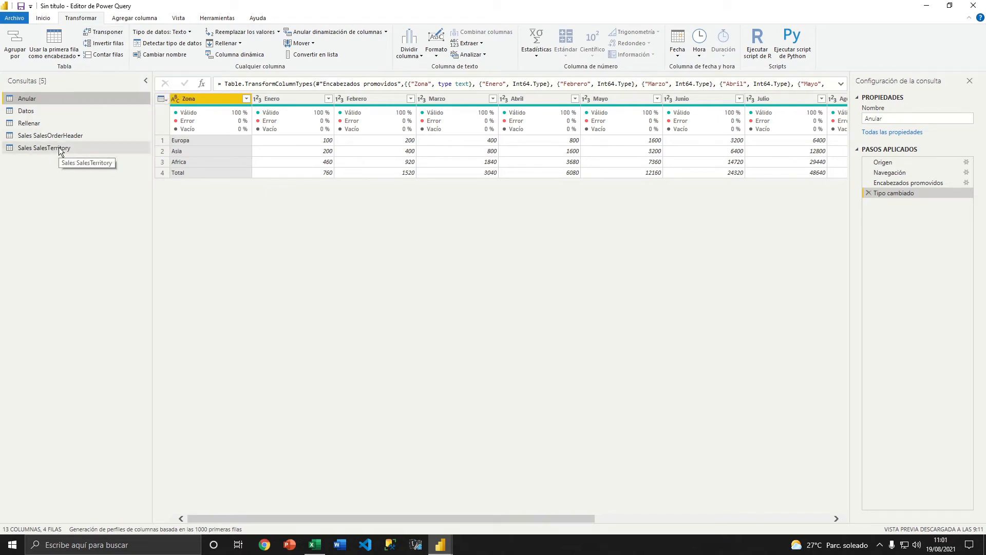
left_click(31, 112)
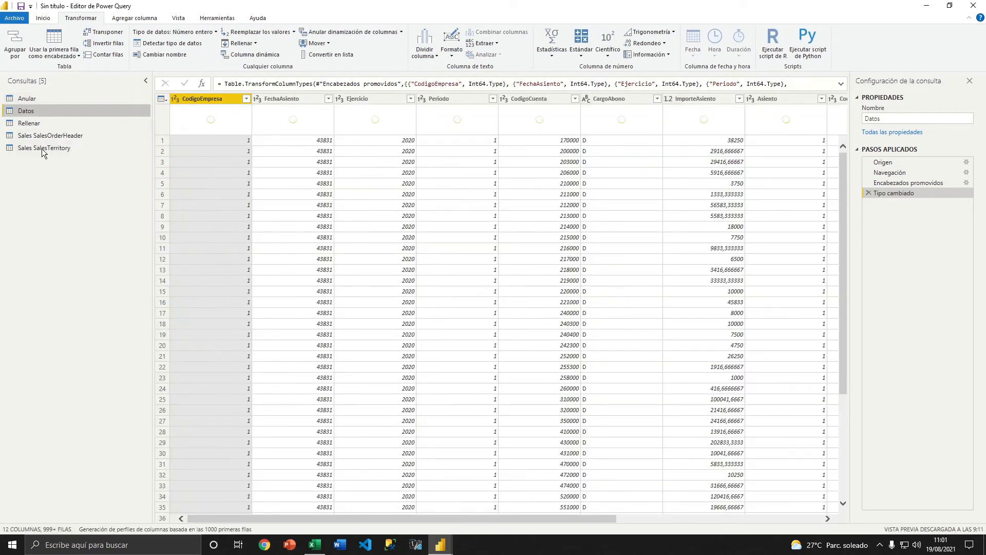
left_click(33, 125)
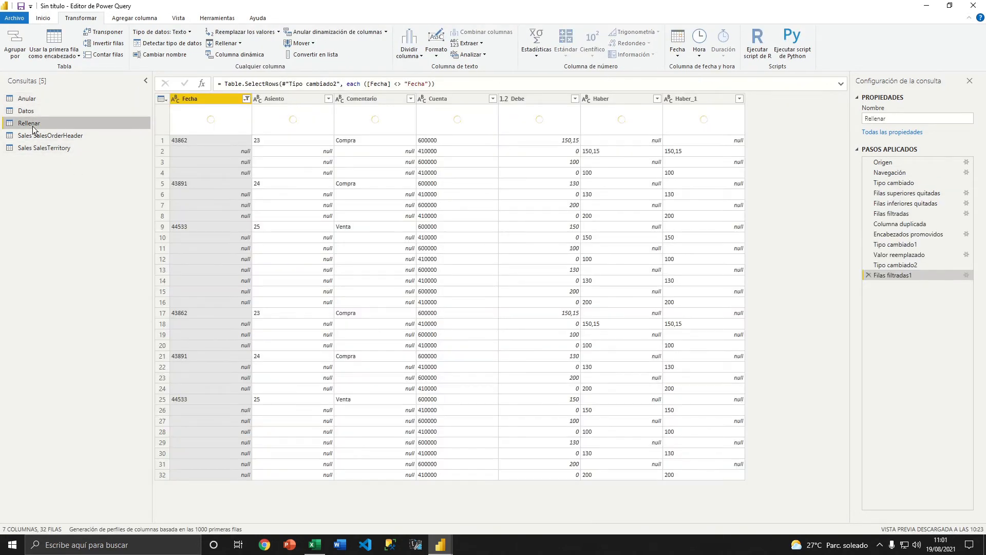
left_click(33, 135)
Try transposing the Anular table and reversing its row order, removing each applied step after viewing the result.
left_click(32, 98)
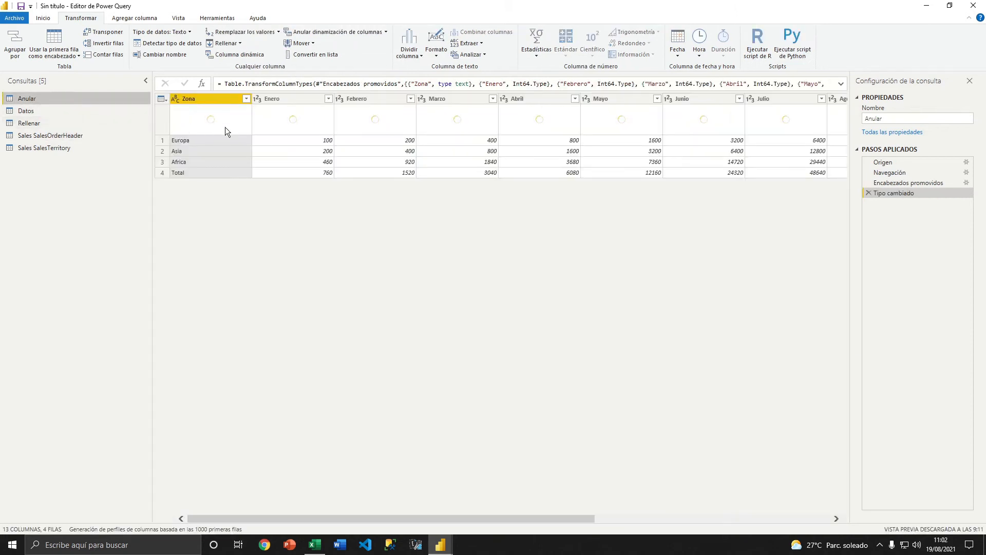
left_click(104, 34)
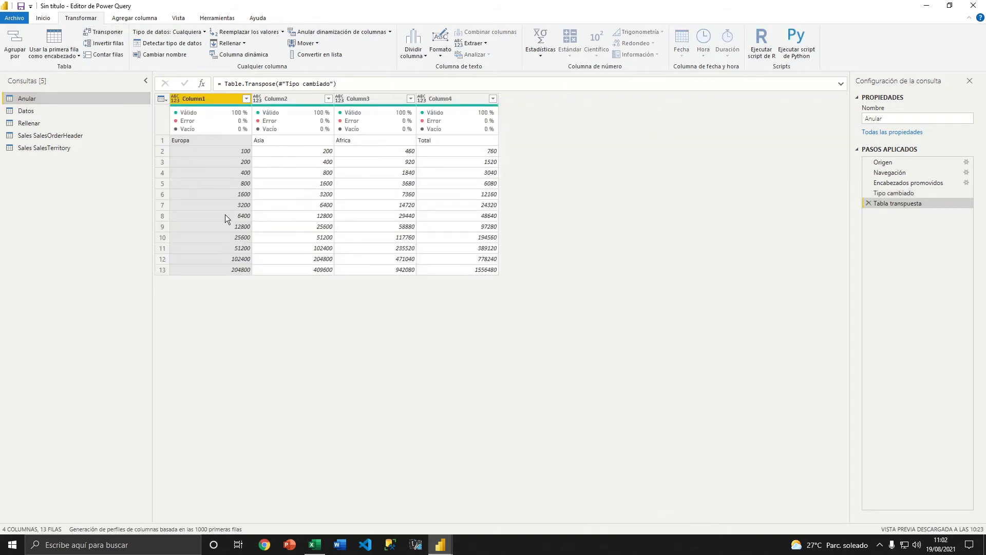
left_click(868, 203)
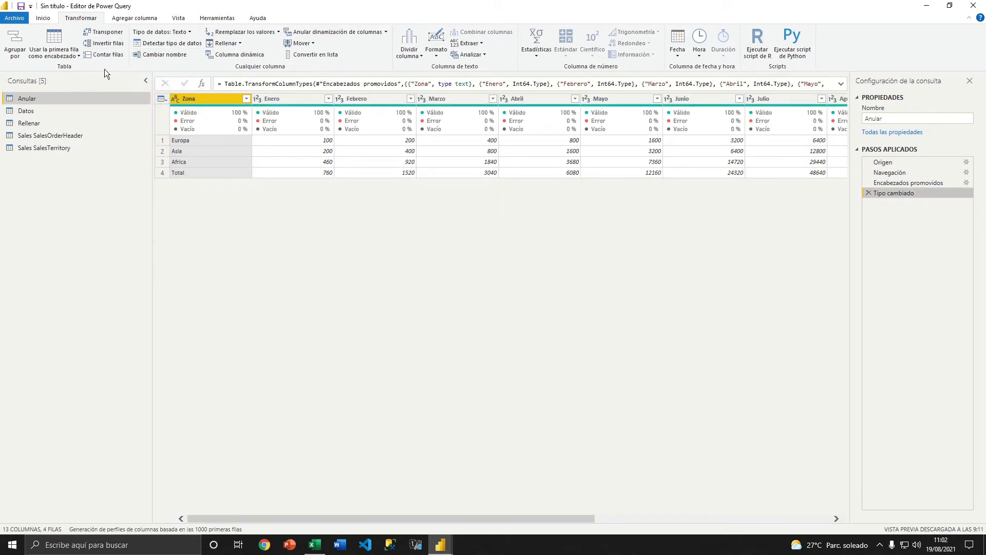
left_click(104, 45)
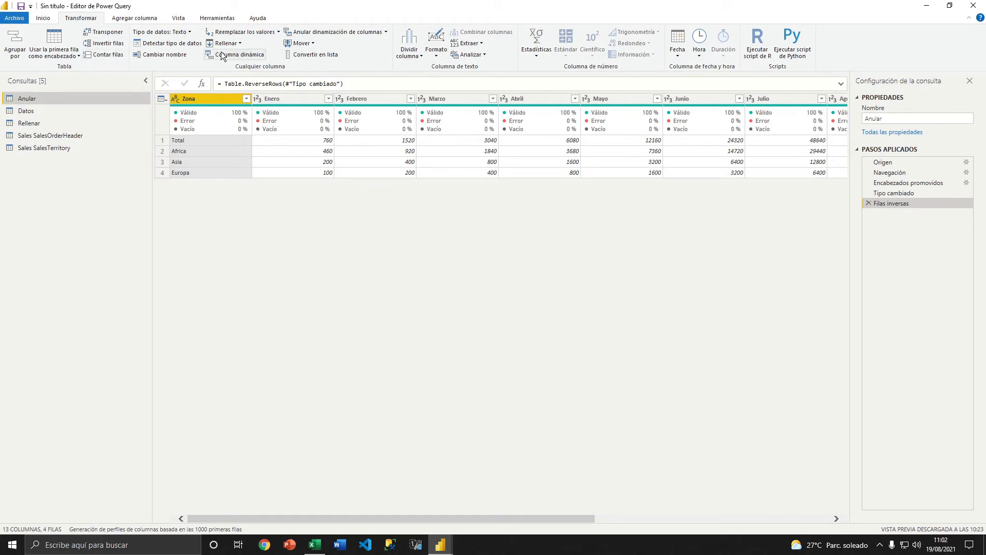
left_click(868, 205)
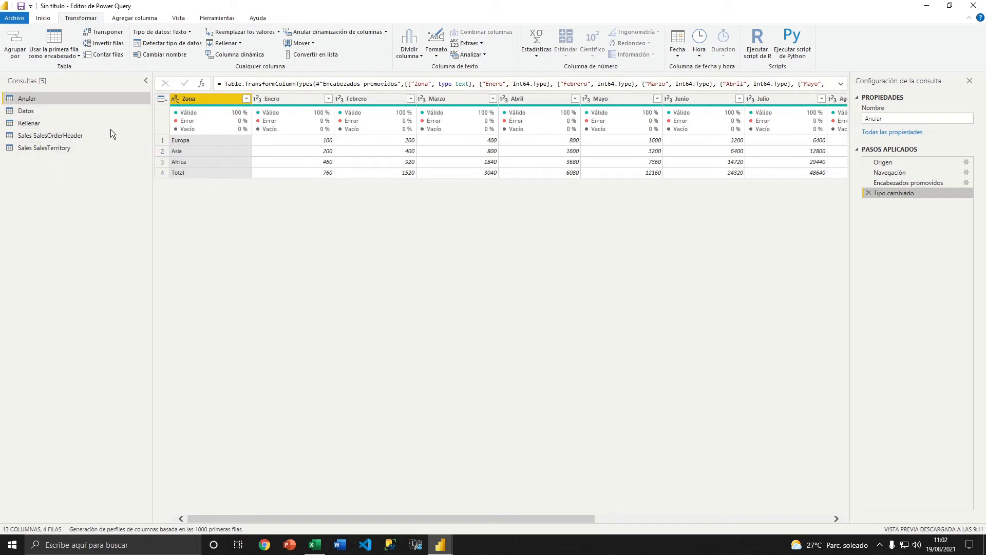
Count the rows of the Anular table, and close the query editor applying the pending changes to the model.
left_click(107, 55)
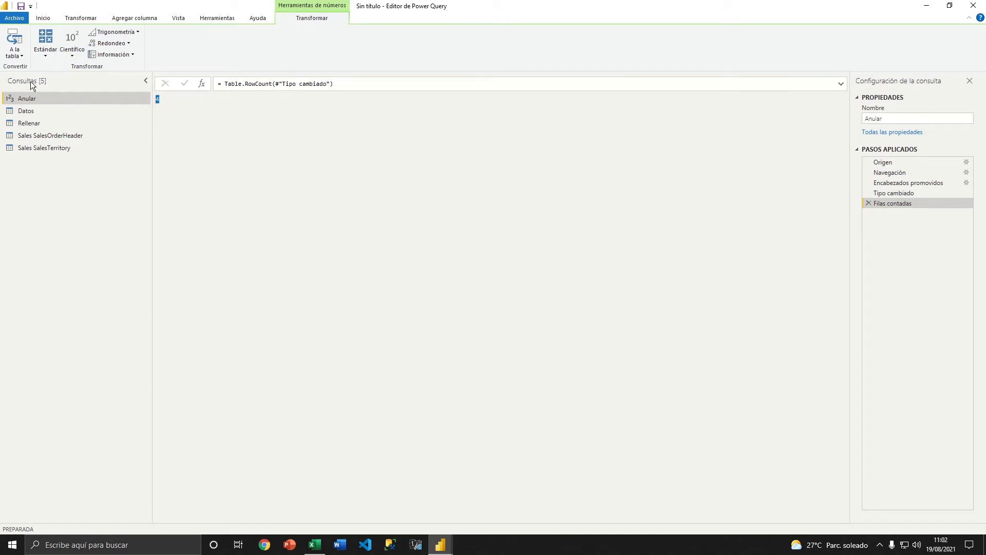
left_click(41, 18)
left_click(14, 37)
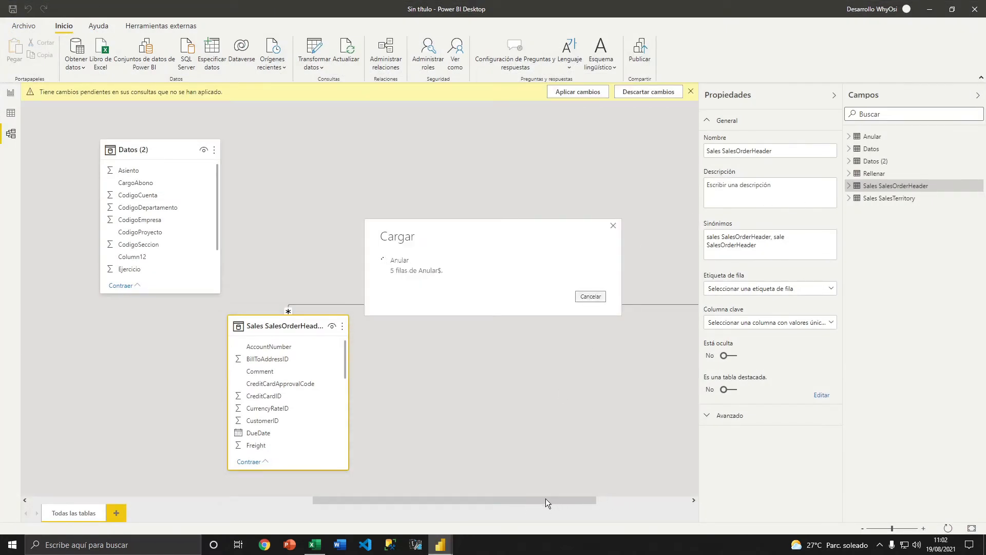
Move the Sales SalesTerritory table closer to Sales SalesOrderHeader in the model diagram.
left_click_drag(547, 501, 655, 501)
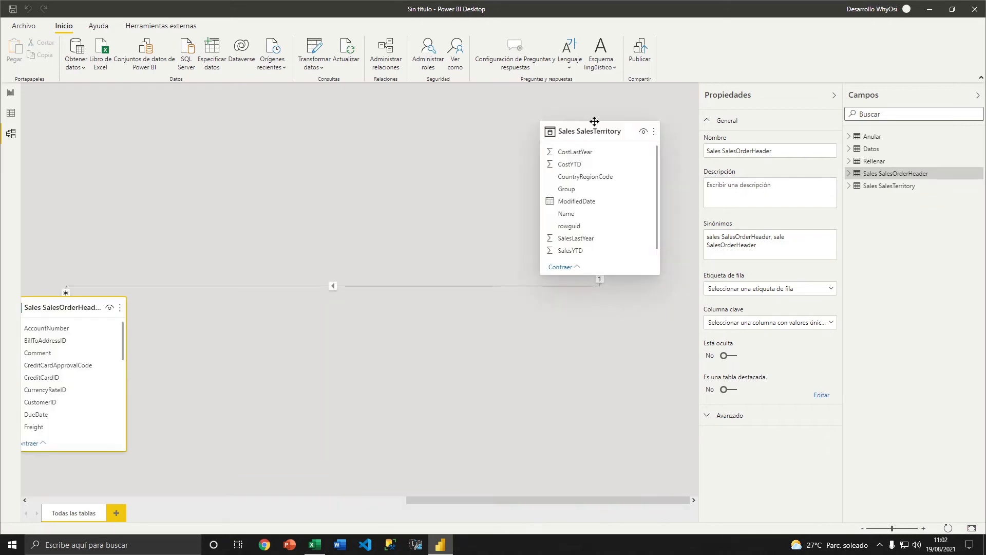
left_click_drag(591, 123, 288, 130)
left_click_drag(589, 307, 331, 327)
Open the report view and delete the broken visual from Página 1.
left_click(10, 93)
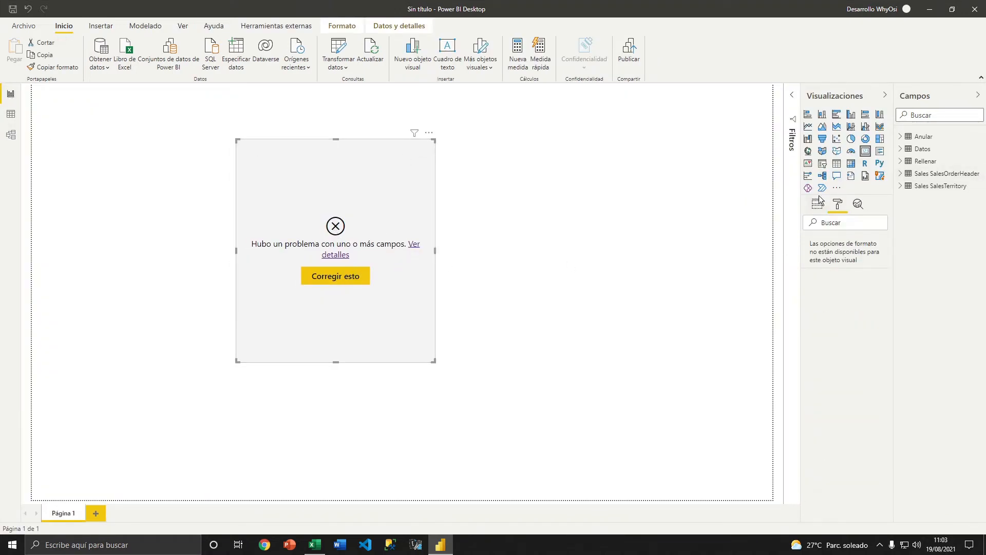
right_click(398, 174)
left_click(430, 134)
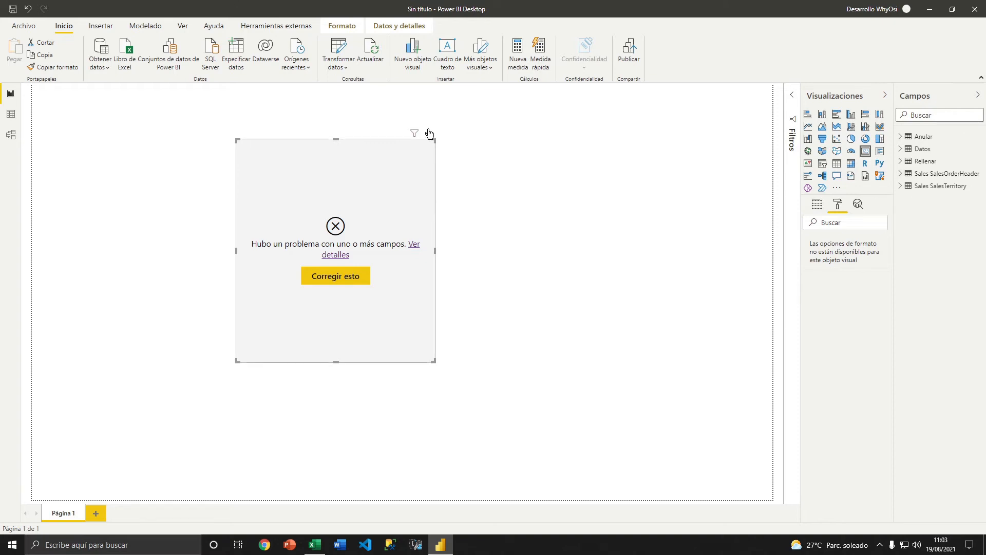
left_click(429, 133)
left_click(439, 157)
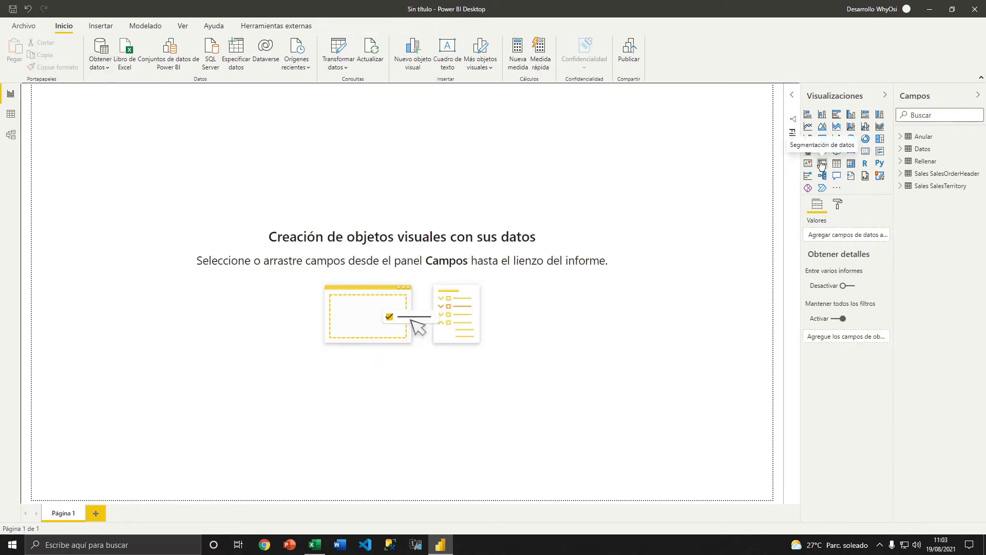
Add a card visual to the report page, move it away from the page corner and fill it with the Anular field.
left_click(866, 150)
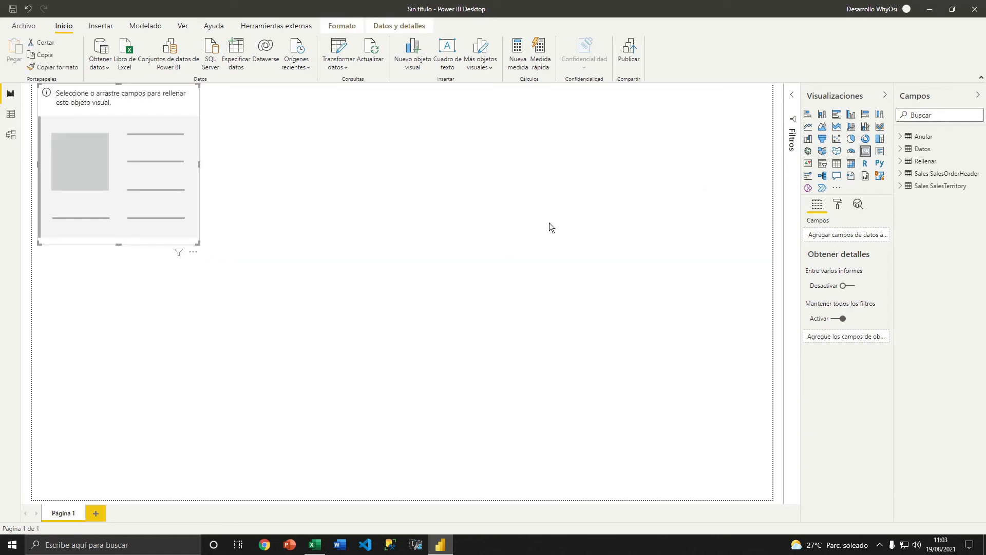
left_click_drag(187, 180, 281, 197)
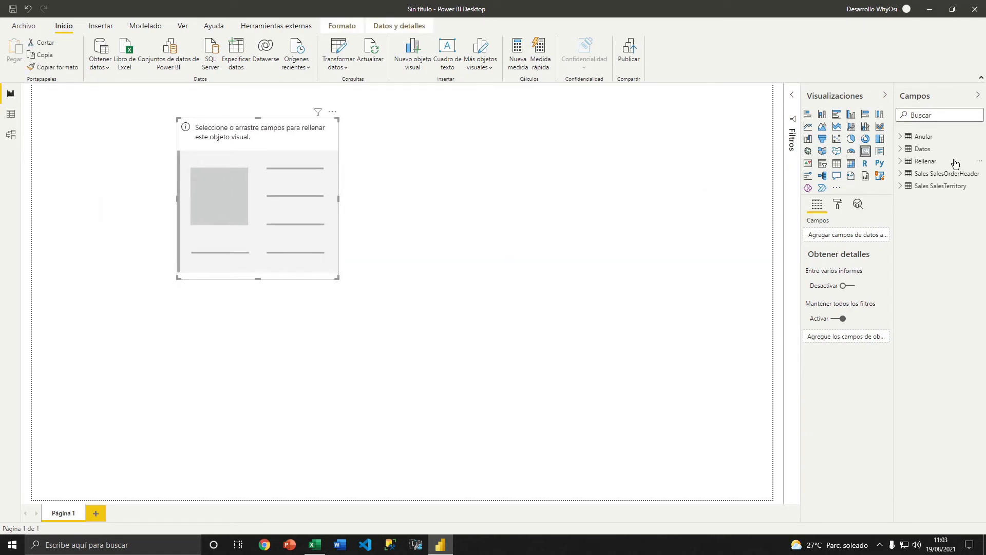
left_click(900, 138)
left_click_drag(943, 152, 843, 239)
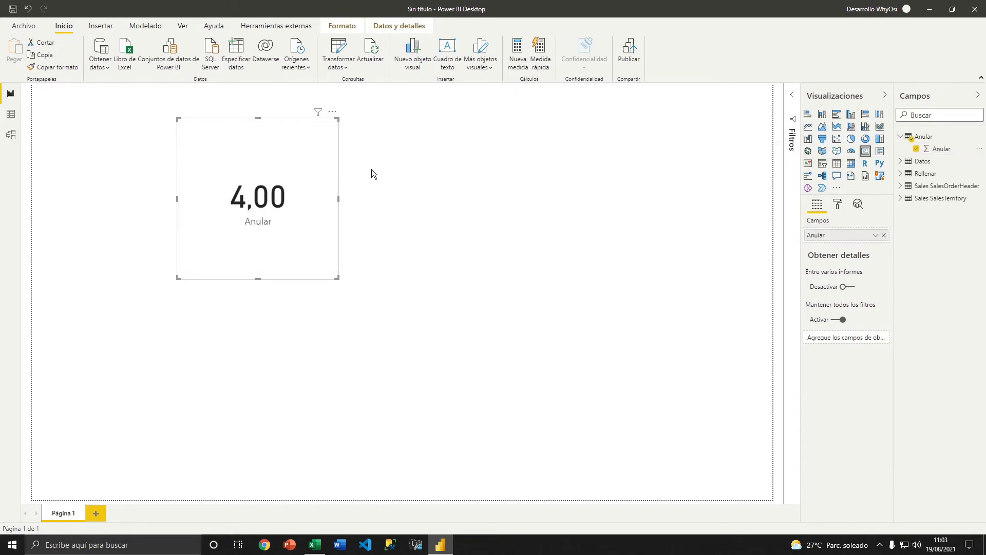
Reopen the Power Query Editor and remove the Filas contadas step from the Anular query.
left_click(11, 135)
left_click(322, 67)
left_click(329, 80)
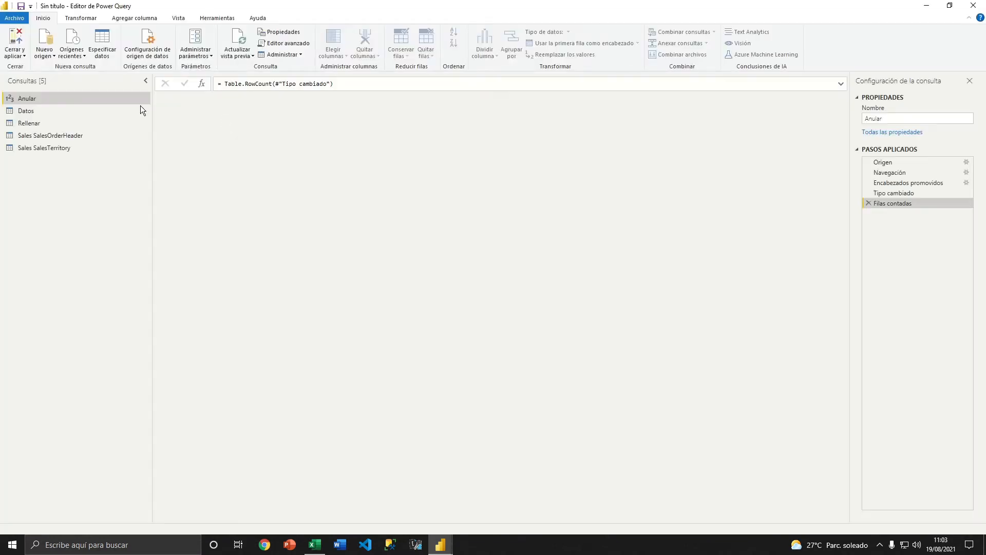
left_click(84, 20)
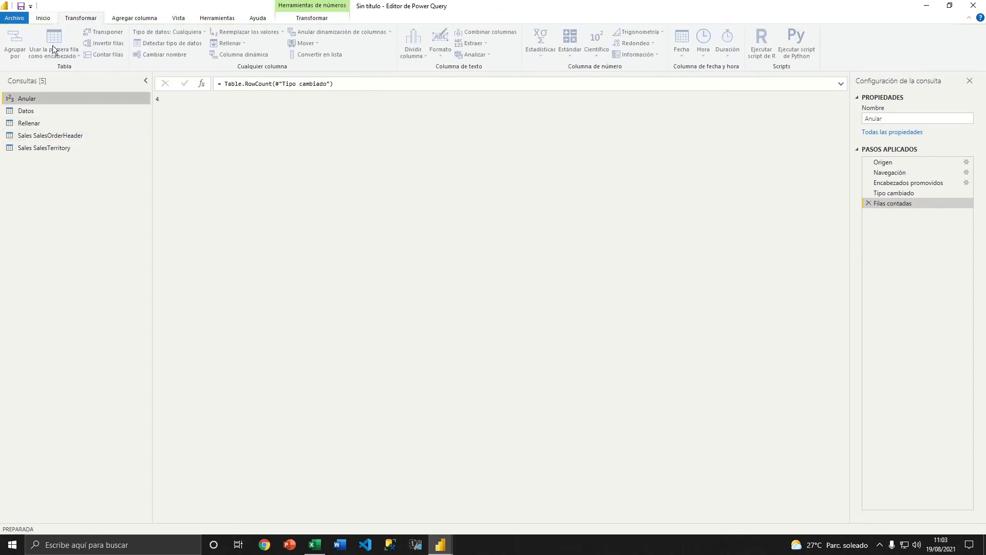
left_click(869, 204)
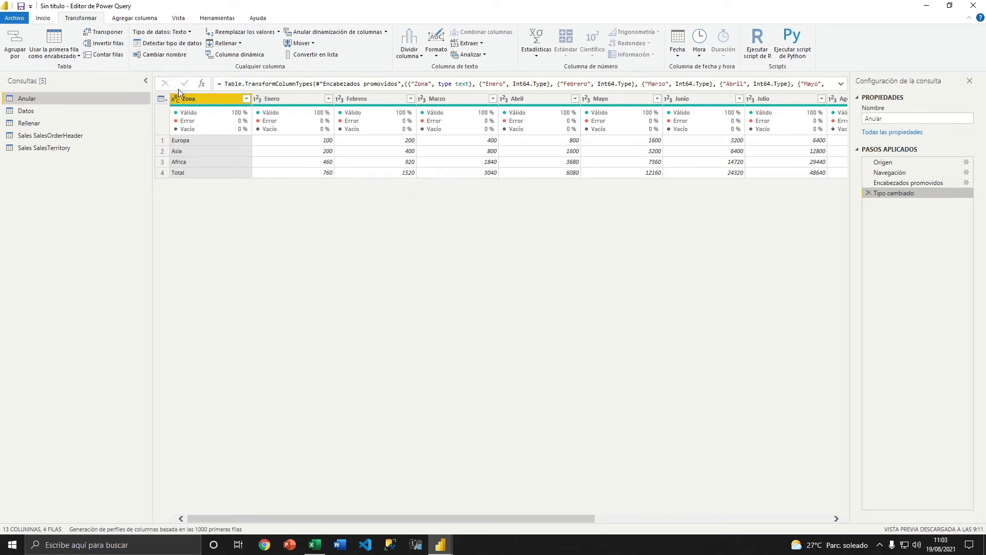
Try the different ways to start renaming the Zona column, cancelling each edit.
left_click(166, 54)
left_click(212, 120)
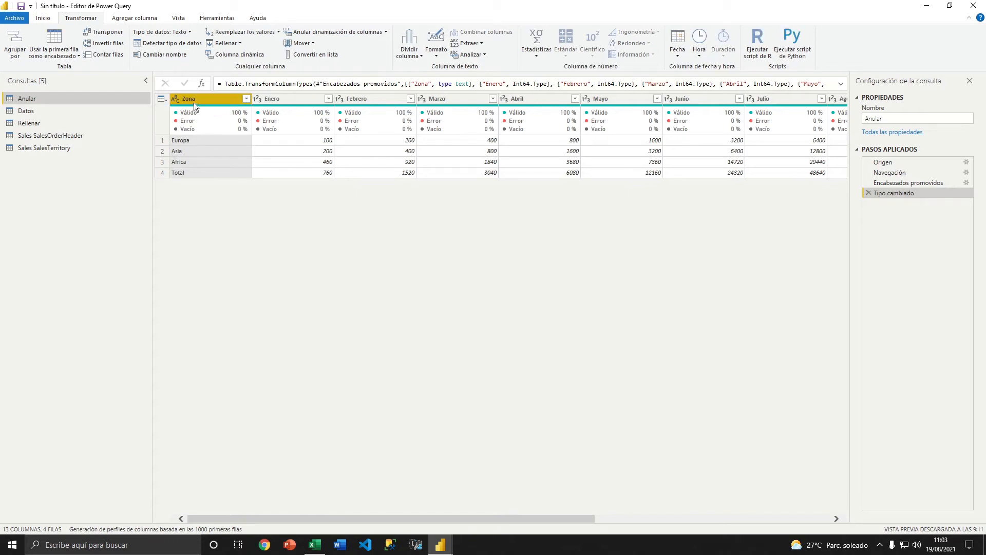
right_click(193, 103)
mouse_move(220, 195)
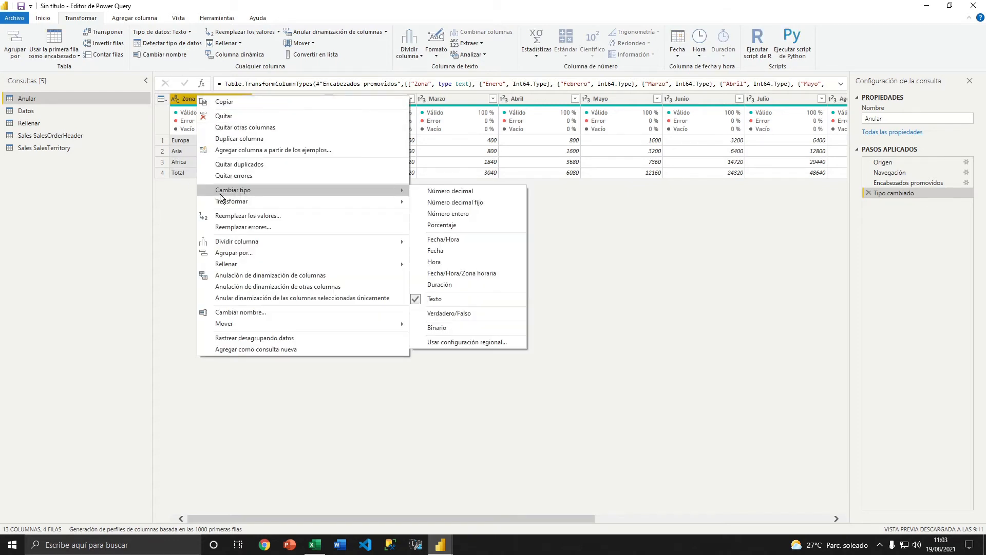
left_click(184, 212)
double_click(195, 98)
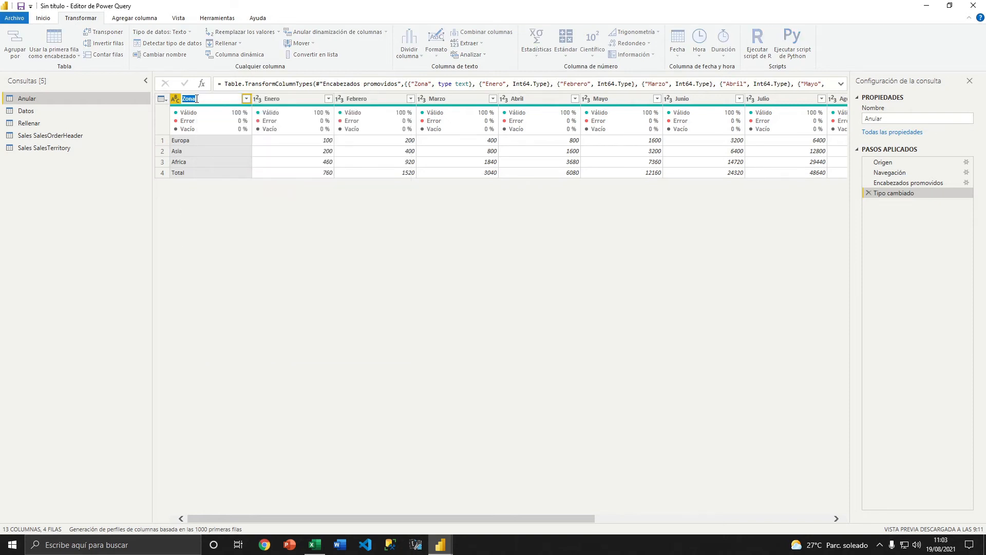
left_click(243, 207)
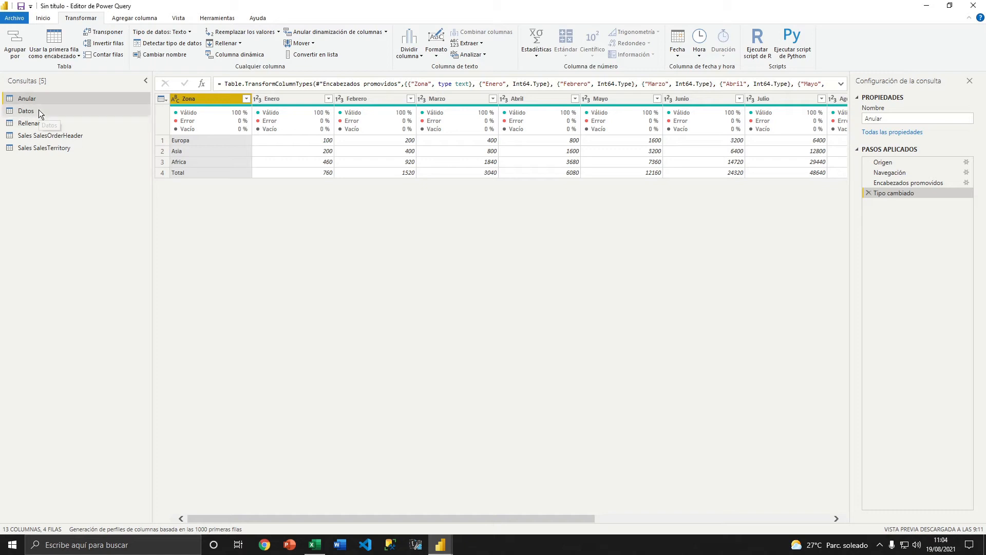
Open the Rellenar query, and switch to Excel to view the Rellenar sheet from its first row.
left_click(29, 123)
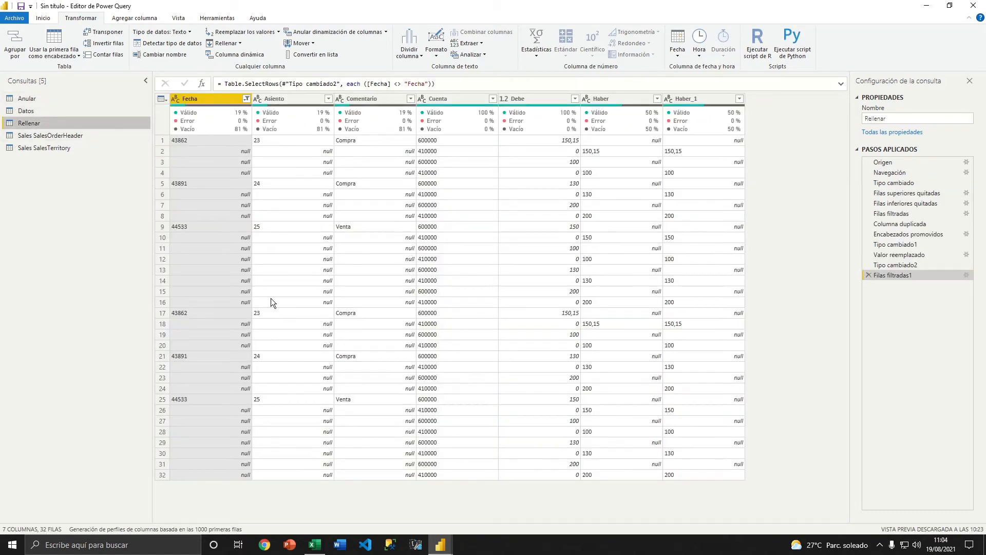
left_click(321, 543)
left_click(322, 275)
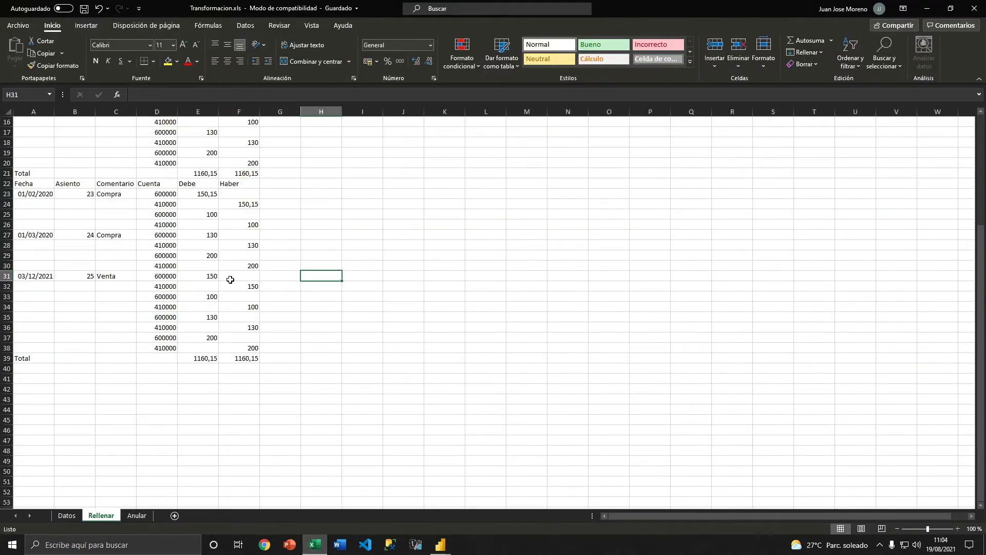
scroll(117, 279, "up", 4)
scroll(117, 279, "up", 1)
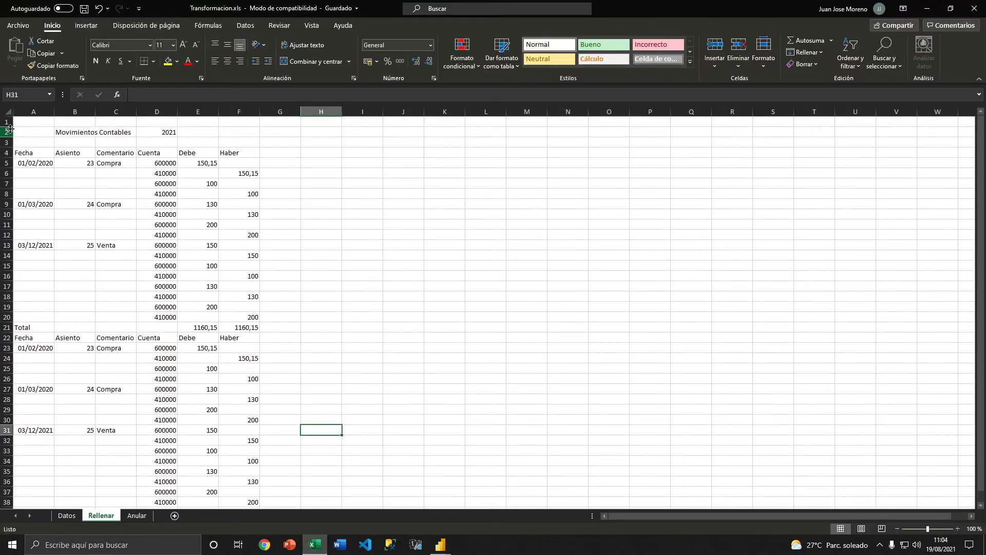
Examine the first accounting entry and the blank cells beneath its Fecha, Asiento and Comentario values.
left_click(24, 155)
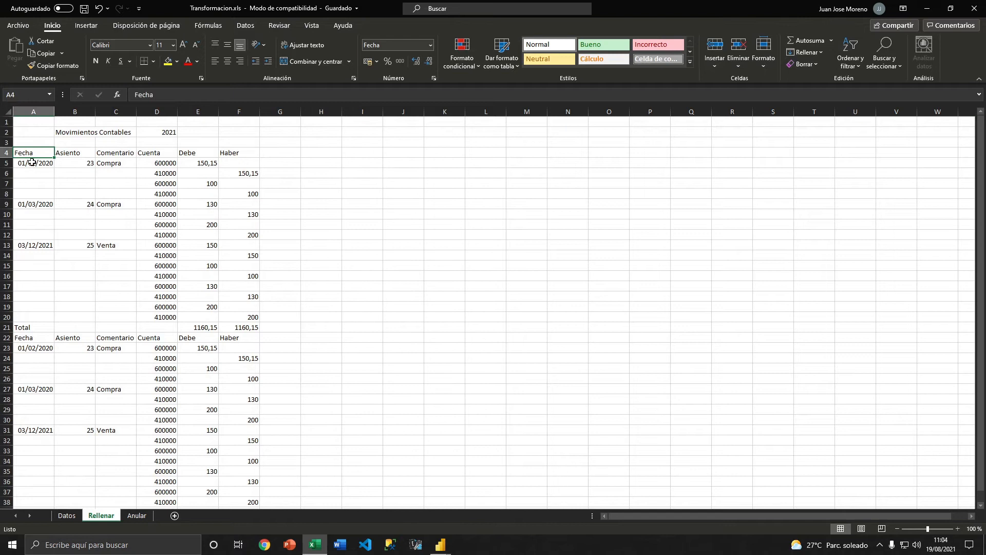
left_click(37, 163)
left_click(78, 164)
left_click(114, 162)
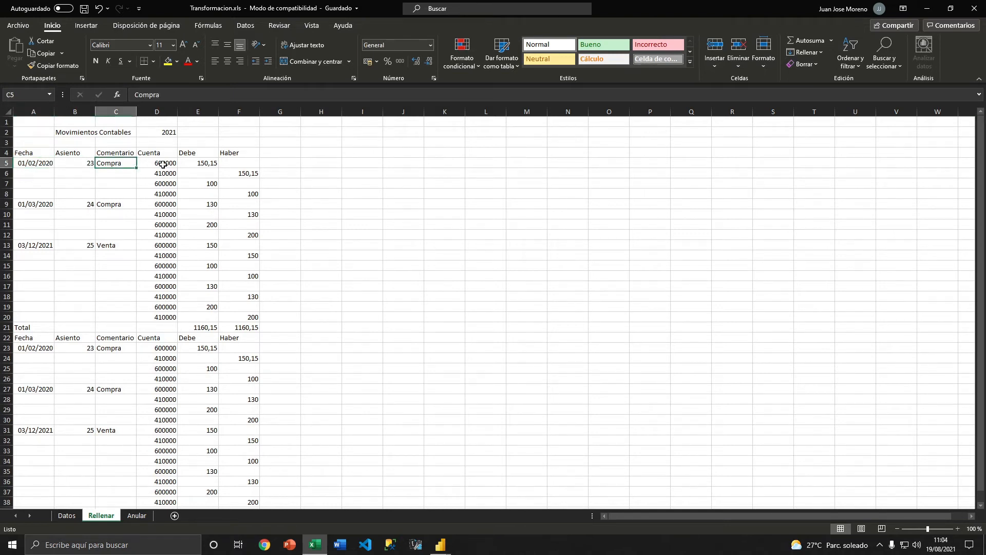
left_click_drag(163, 163, 244, 192)
left_click(81, 172)
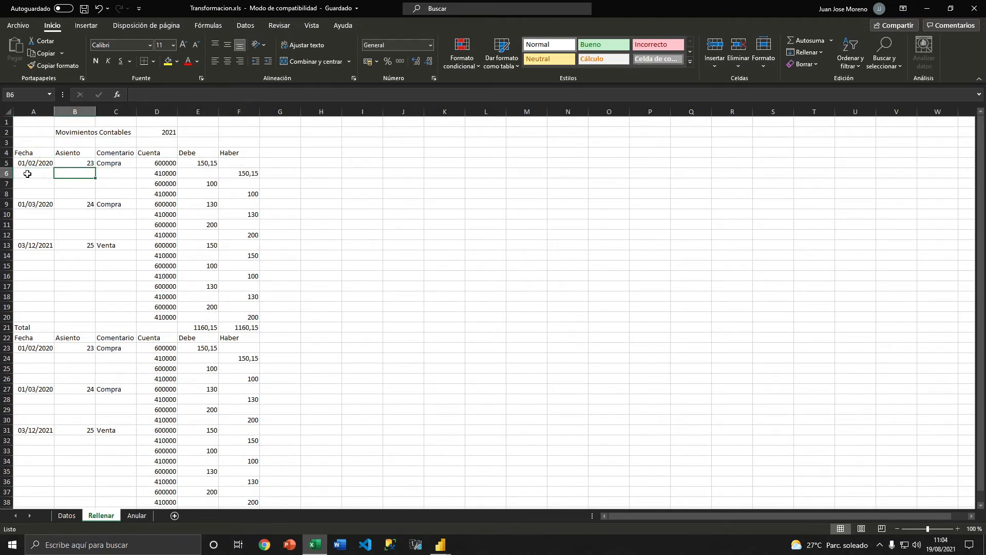
left_click_drag(28, 174, 127, 191)
Copy the Fecha, Asiento and Comentario values of entry 23 in A5:C5 into the blank cells A6:C8.
left_click_drag(38, 163, 135, 164)
key("ctrl+c")
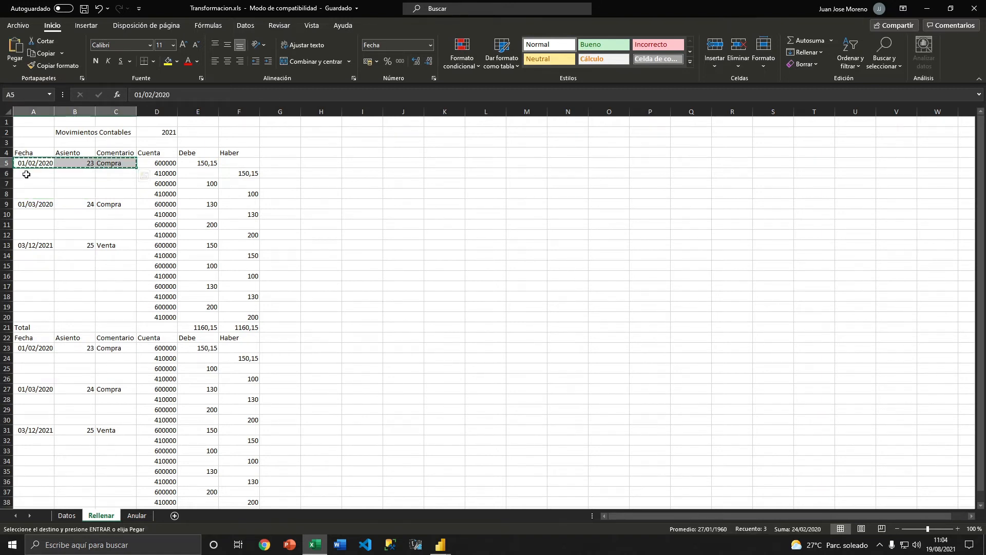
left_click(23, 174)
key("ctrl+v")
left_click_drag(26, 185, 122, 212)
key("ctrl+v")
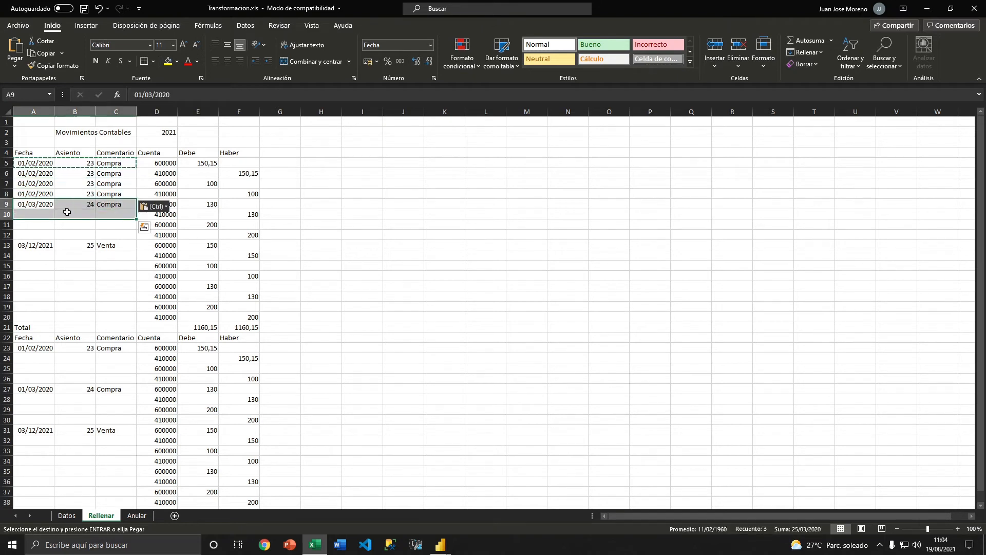
Copy the Fecha, Asiento and Comentario values of entry 24 in A9:C9 into the blank rows 10 to 12.
key("ctrl+c")
left_click(27, 226)
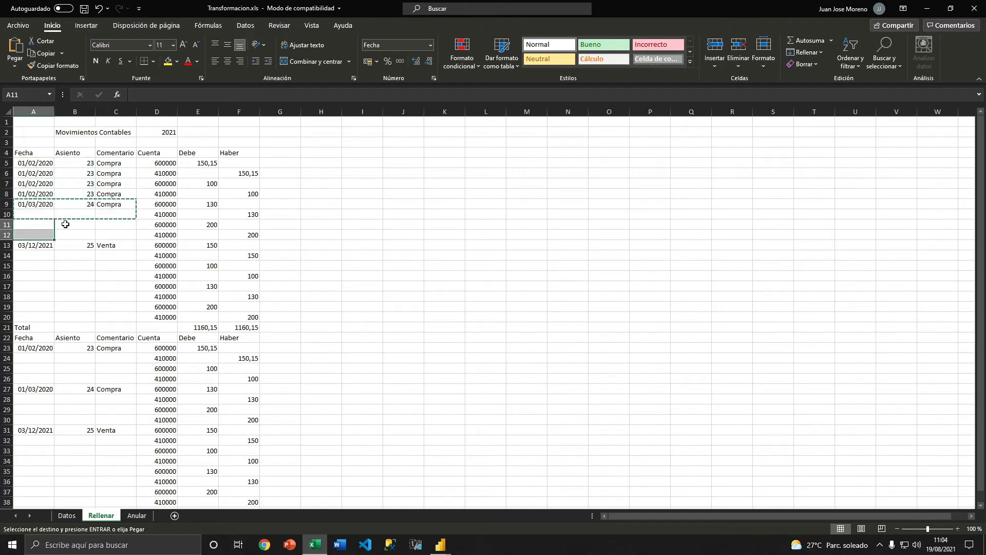
key("Escape")
left_click_drag(31, 207, 114, 205)
key("ctrl+c")
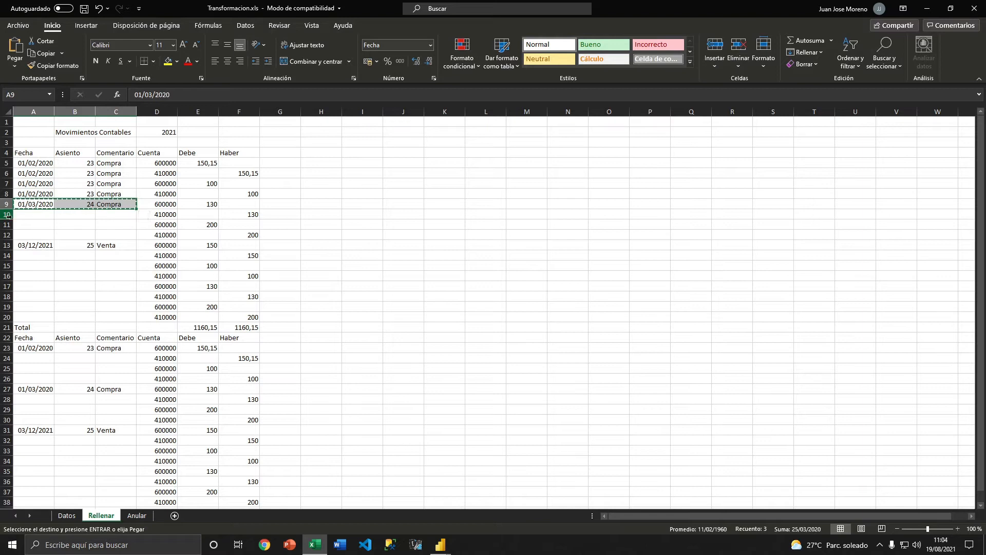
left_click_drag(26, 215, 109, 245)
key("ctrl+v")
Copy the Fecha, Asiento and Comentario values of entry 25 in row 13 into the blank cells A14:C20.
key("ctrl+c")
left_click_drag(28, 255, 29, 309)
key("Return")
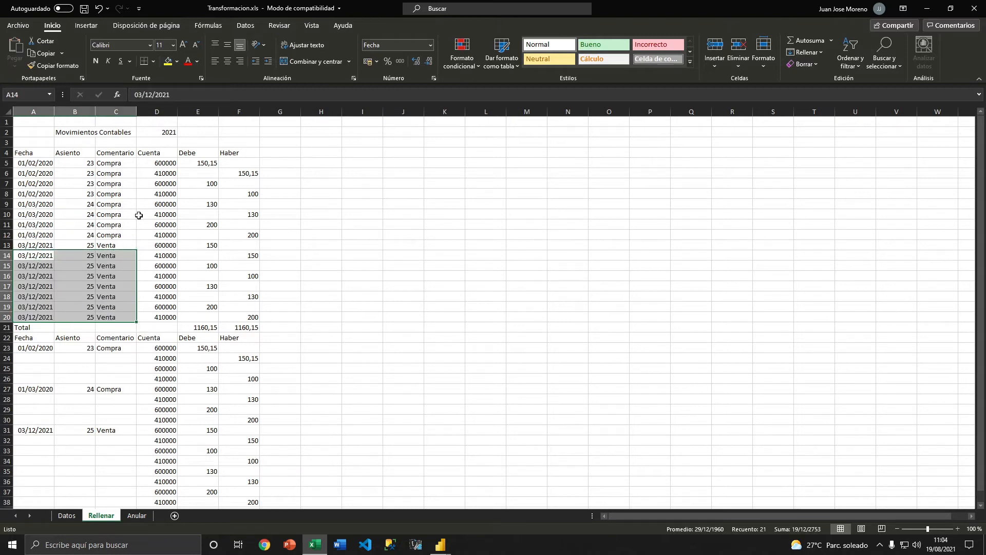
left_click(62, 185)
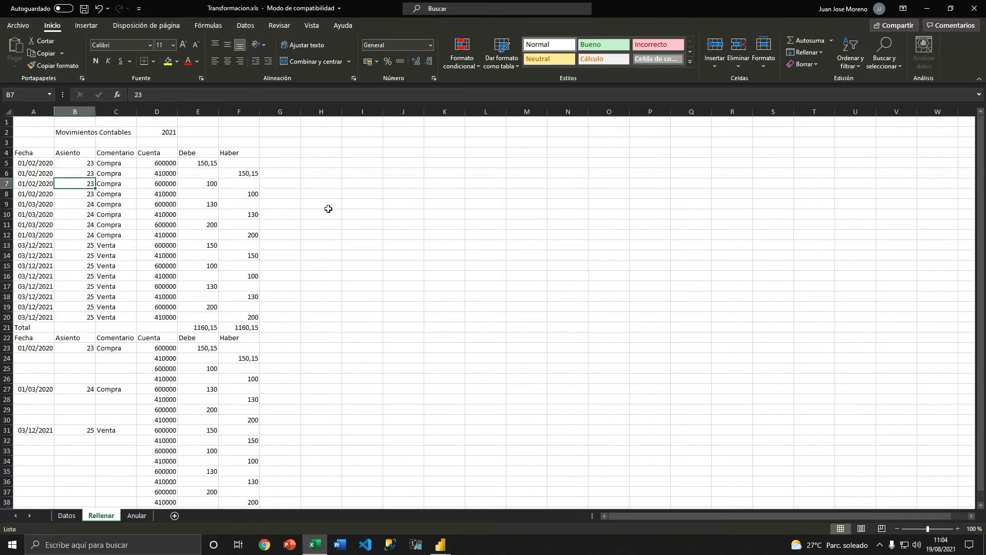
Switch back to Power Query and delete the Filas filtradas step and every step after it from the Rellenar query.
key("alt+Tab")
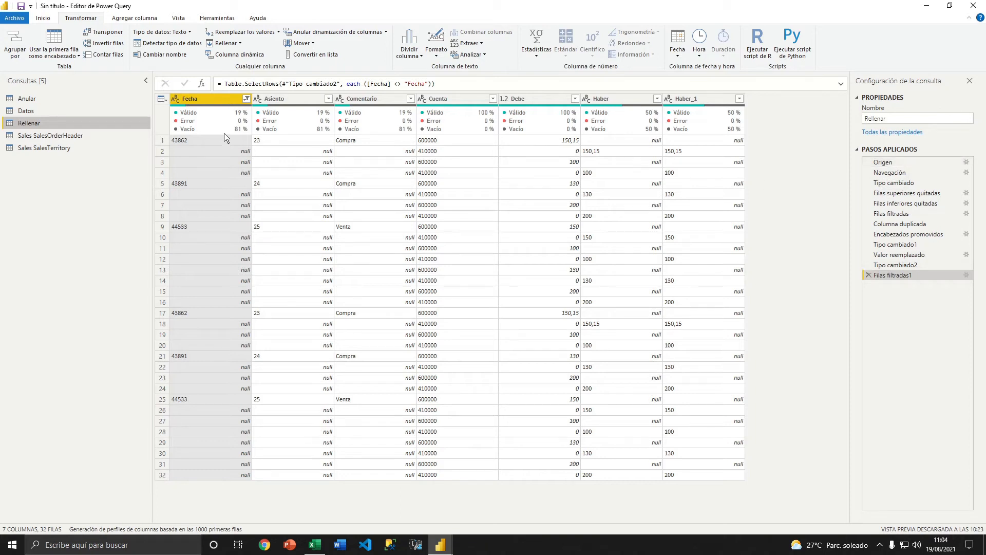
left_click(891, 215)
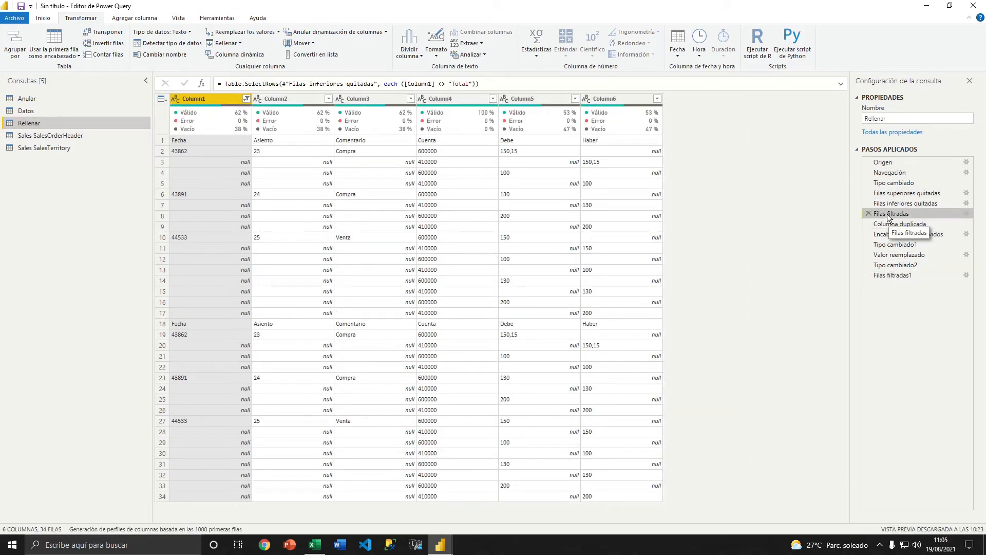
right_click(890, 215)
left_click(918, 260)
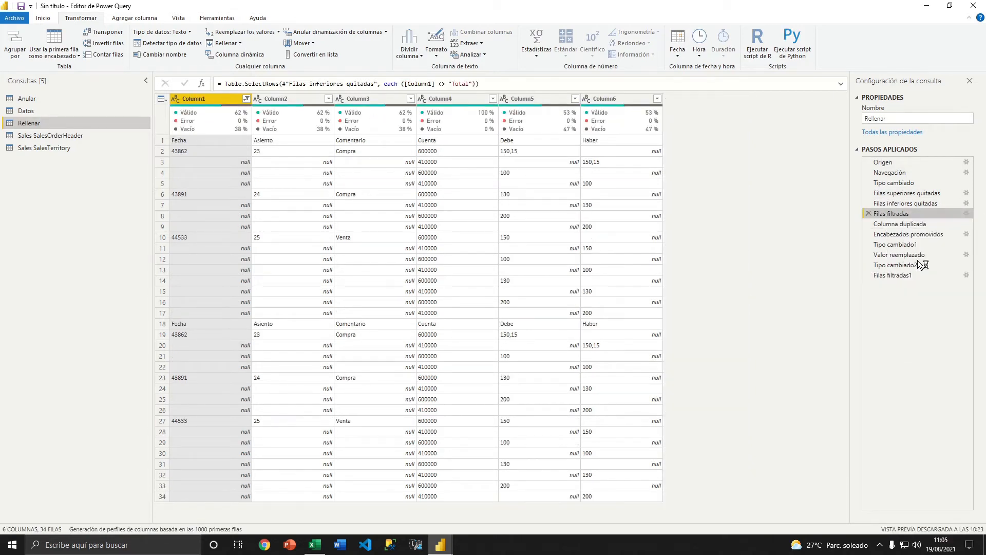
left_click(539, 297)
Promote the first row of the Rellenar table to headers and remove the Tipo cambiado1 step.
left_click(161, 141)
left_click(54, 38)
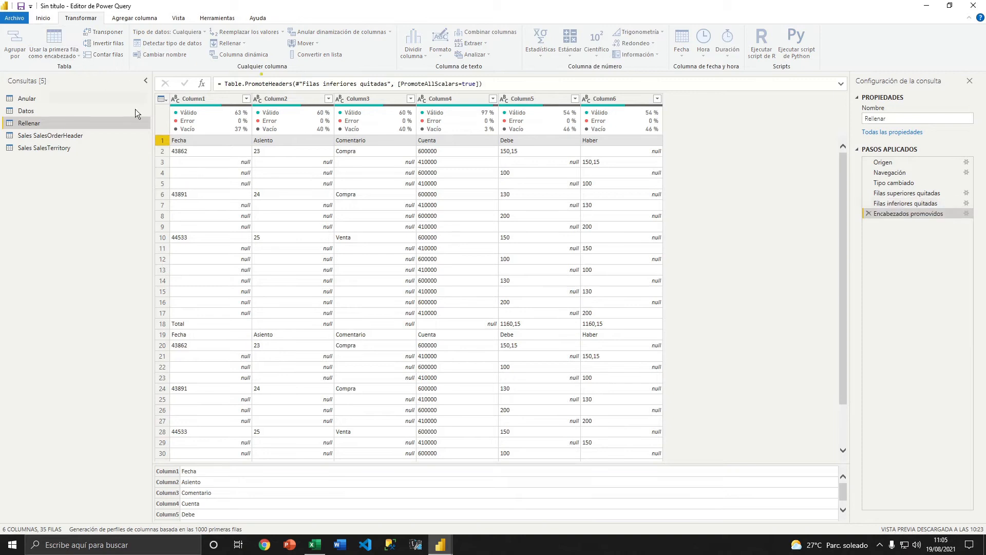
left_click(234, 182)
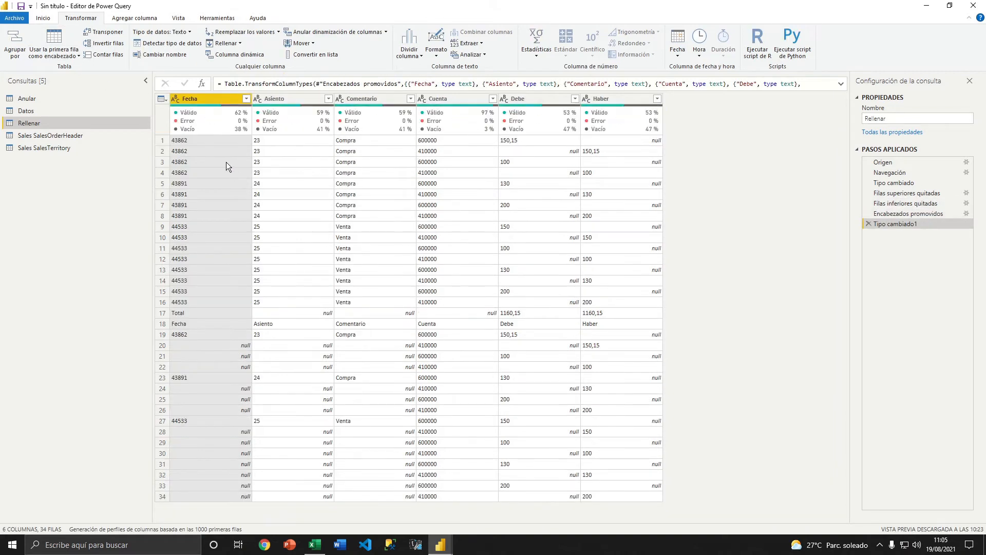
left_click(868, 224)
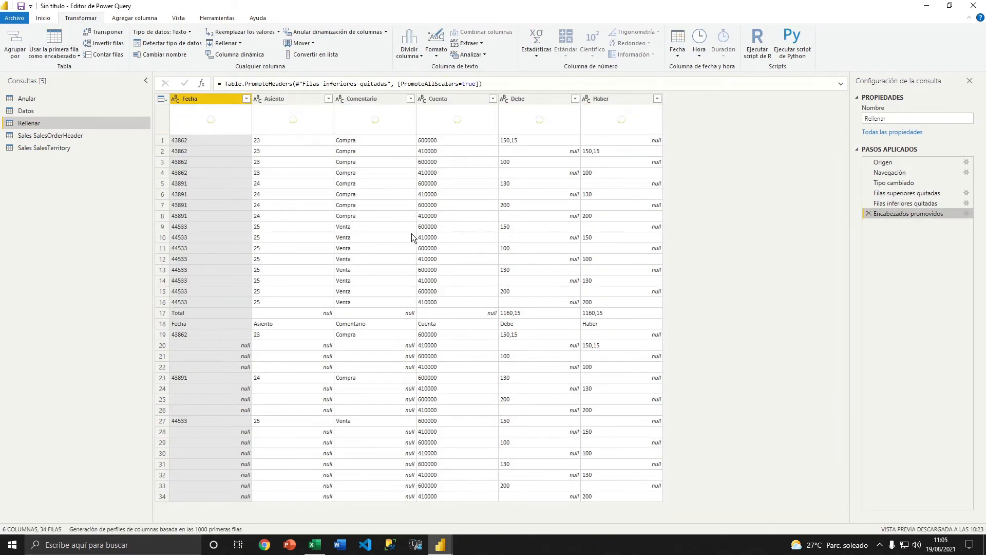
left_click(202, 162)
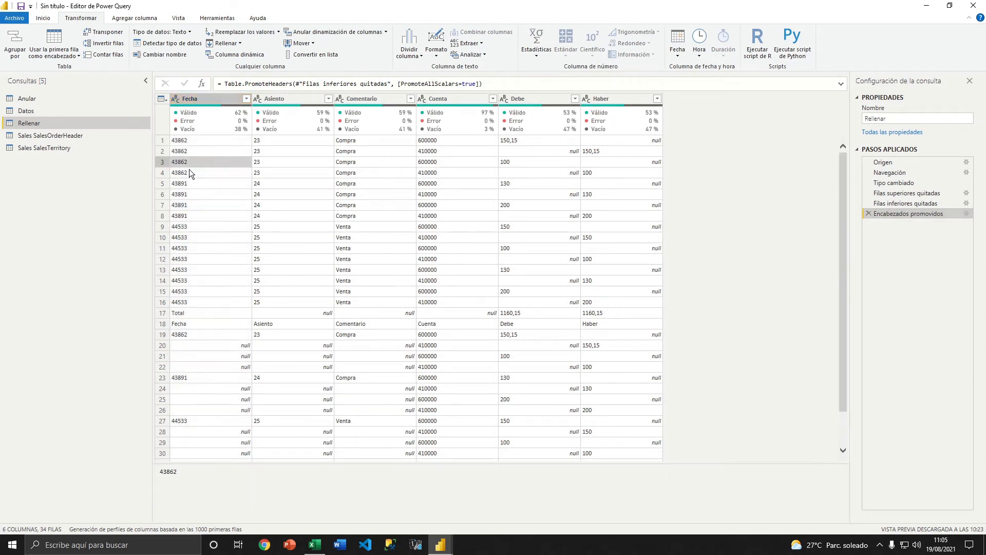
Filter the Fecha column of the Rellenar table to exclude the rows containing Fecha and Total.
left_click(164, 323)
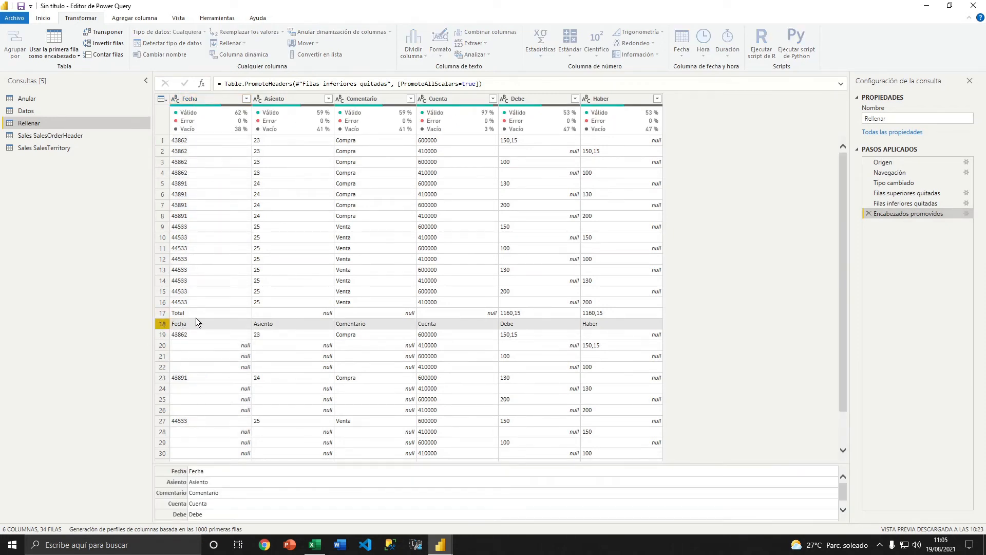
left_click(245, 98)
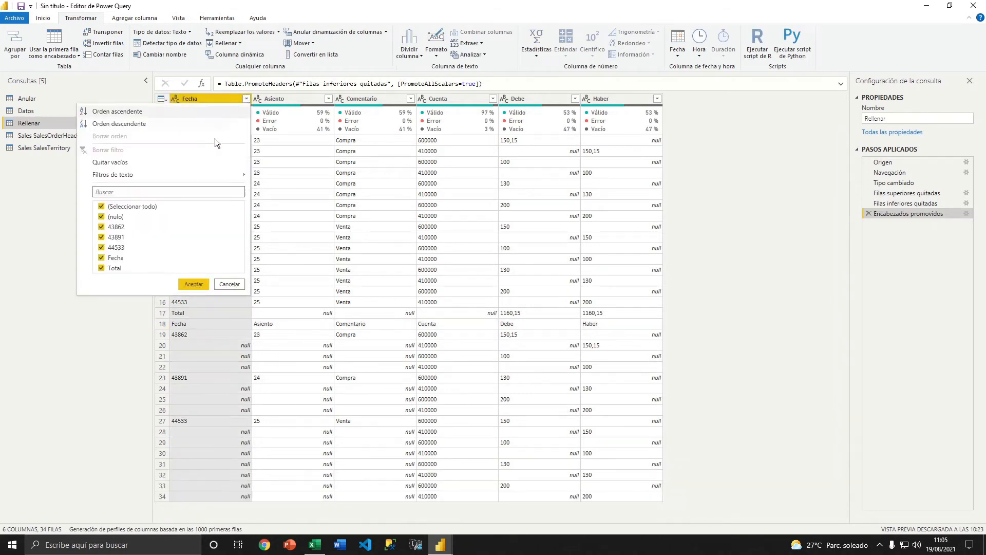
left_click(100, 267)
left_click(101, 258)
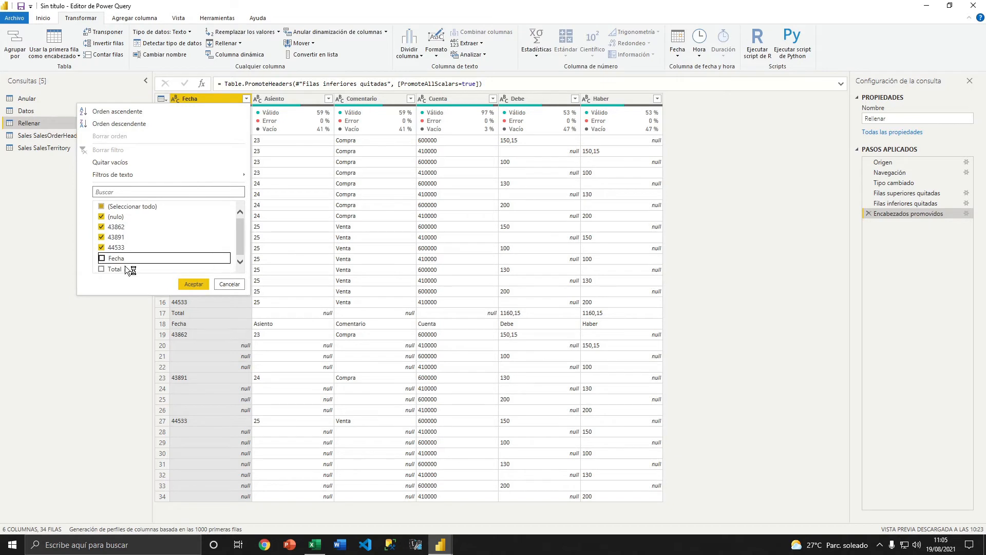
left_click(191, 284)
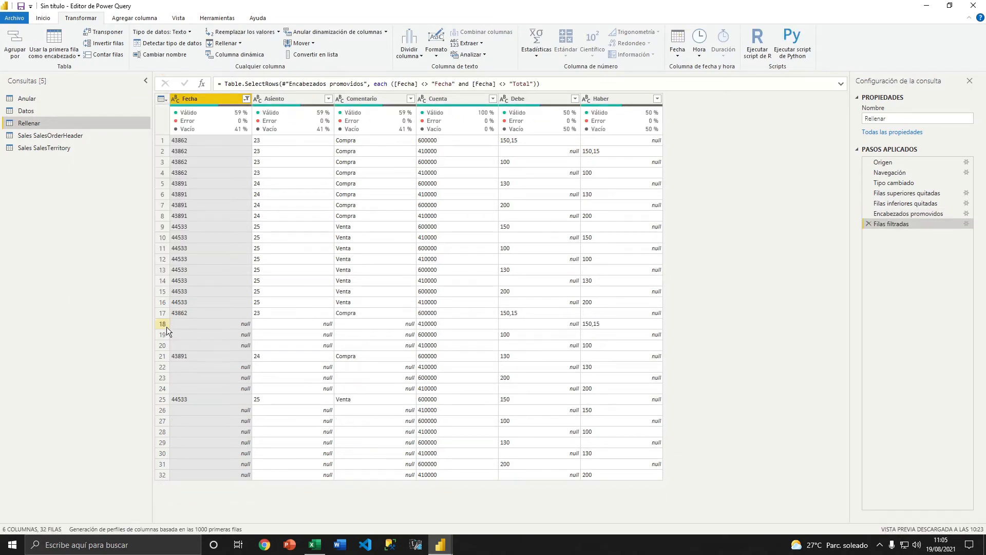
Extend the Fecha column filter to also exclude the null rows.
left_click(247, 98)
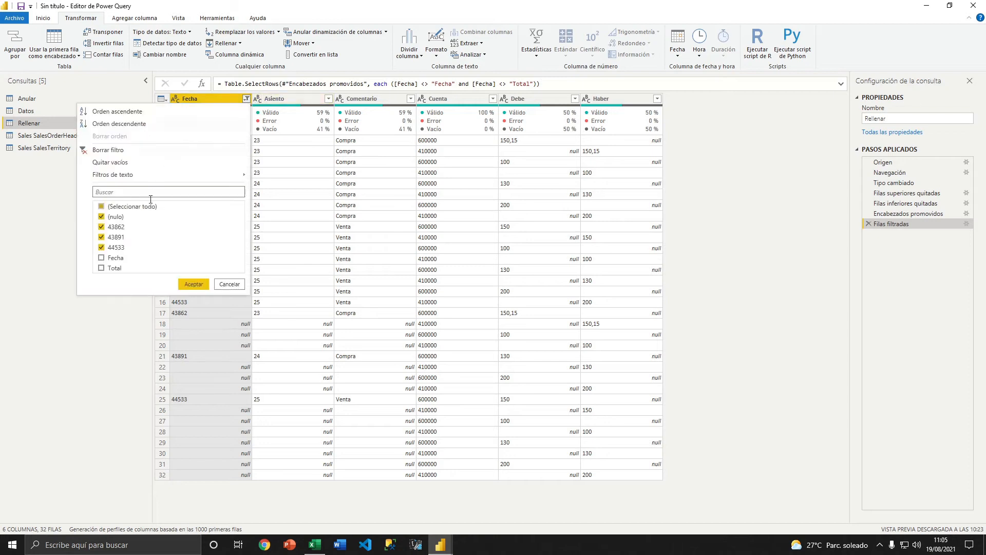
left_click(101, 217)
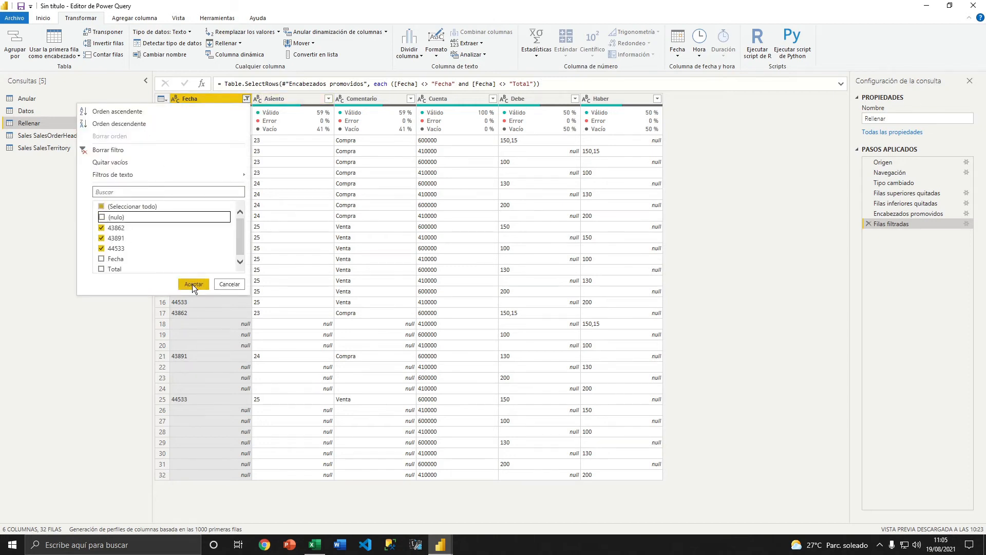
left_click(193, 284)
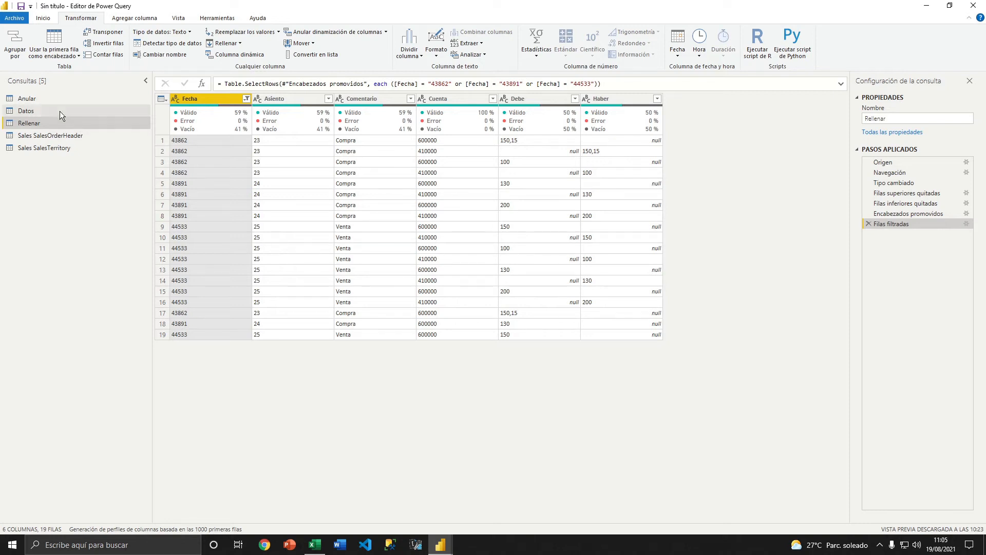
Delete the Rellenar query from the list of queries.
right_click(58, 124)
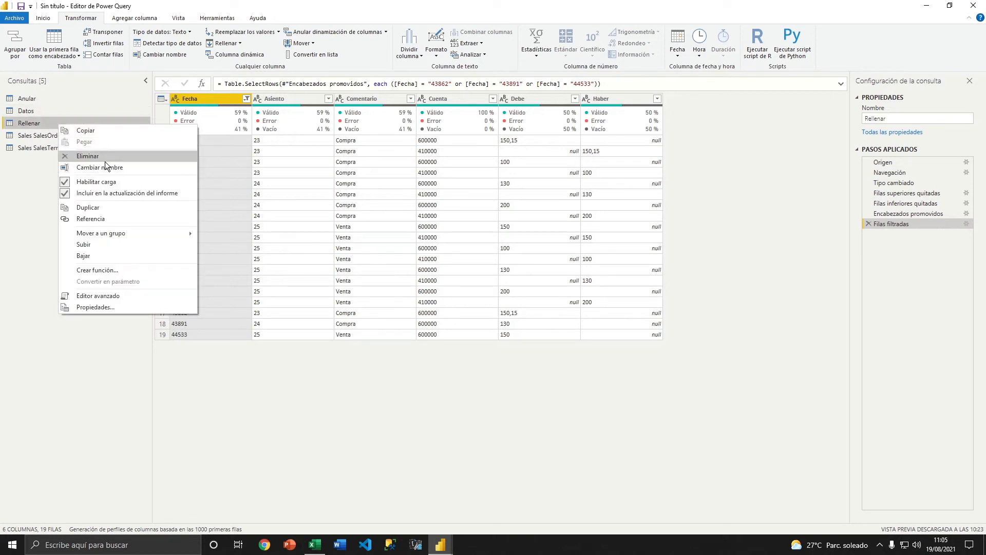
left_click(105, 159)
left_click(542, 287)
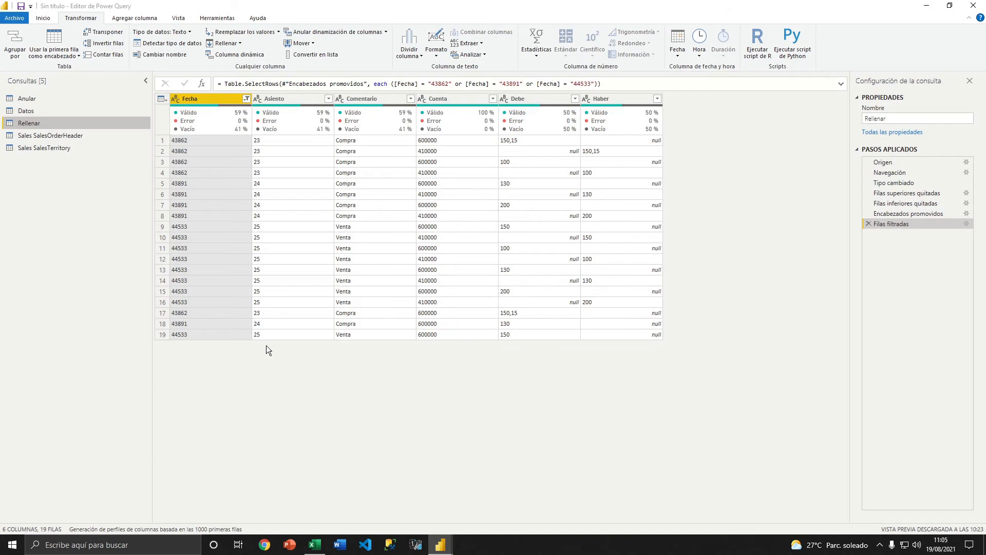
Switch to Excel and undo the copied Fecha, Asiento and Comentario values in the Rellenar sheet's upper block.
key("alt+Tab")
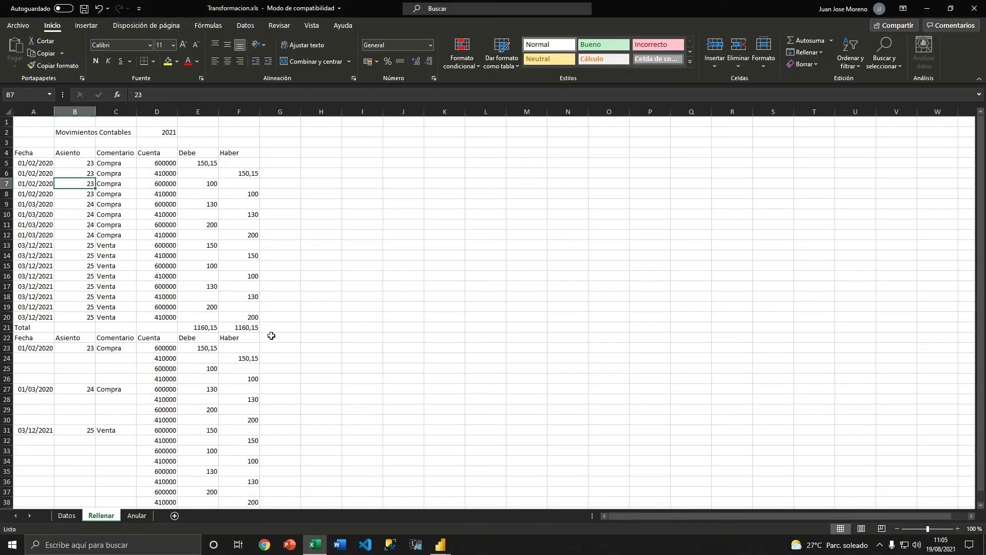
left_click(55, 217)
key("ctrl+z")
key("ctrl+z")
key("ctrl+z")
left_click(110, 203)
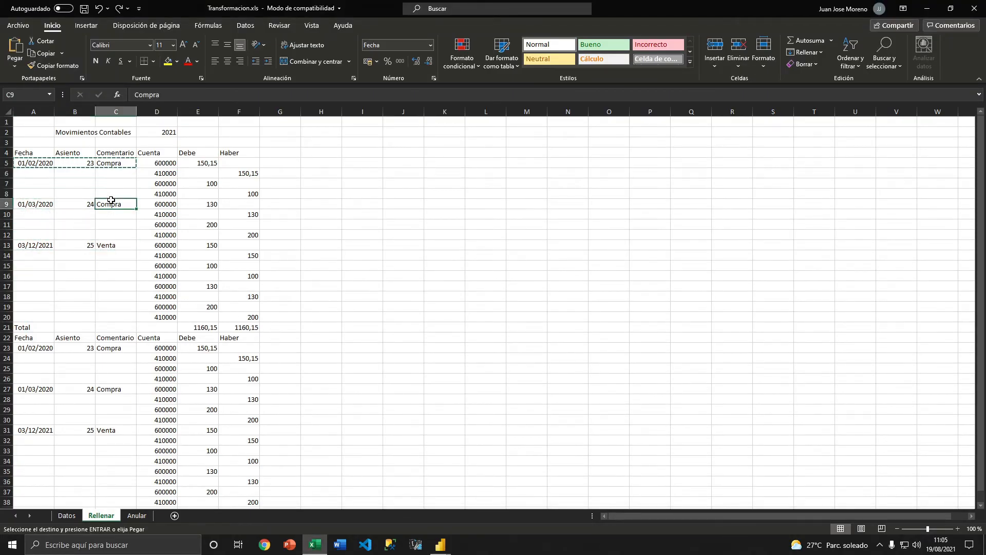
Delete rows 1 to 3 above the column headers on the Rellenar sheet.
type("º")
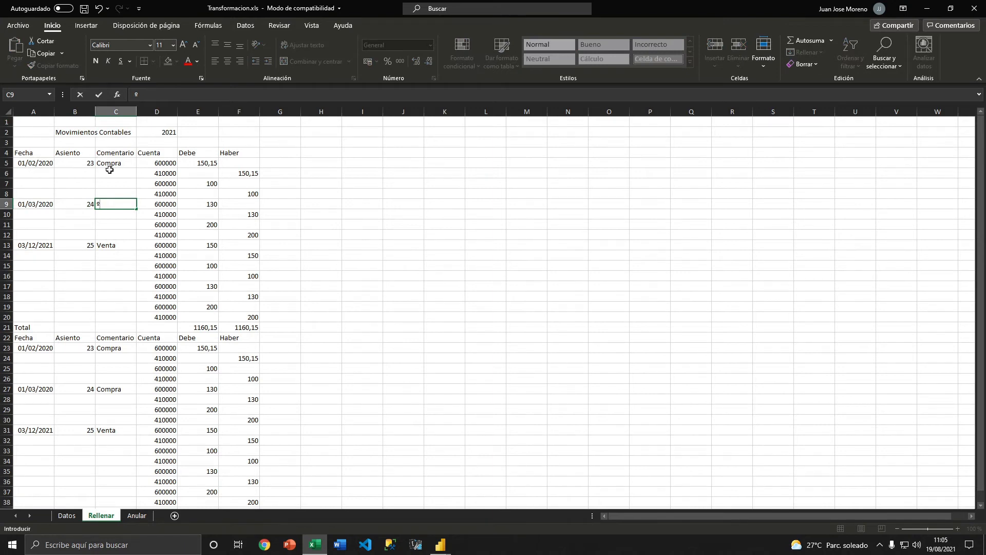
key("Escape")
left_click_drag(12, 121, 13, 142)
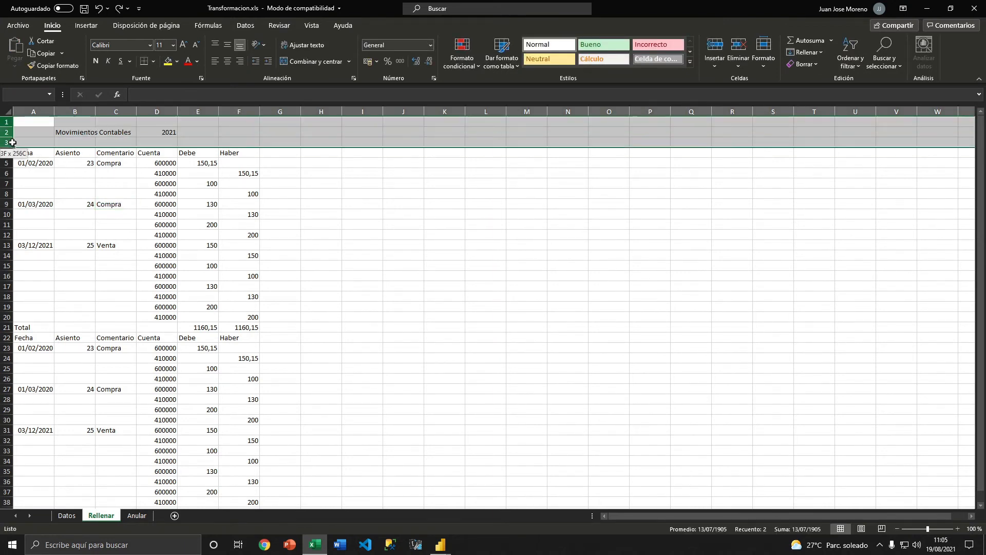
right_click(50, 137)
left_click(98, 240)
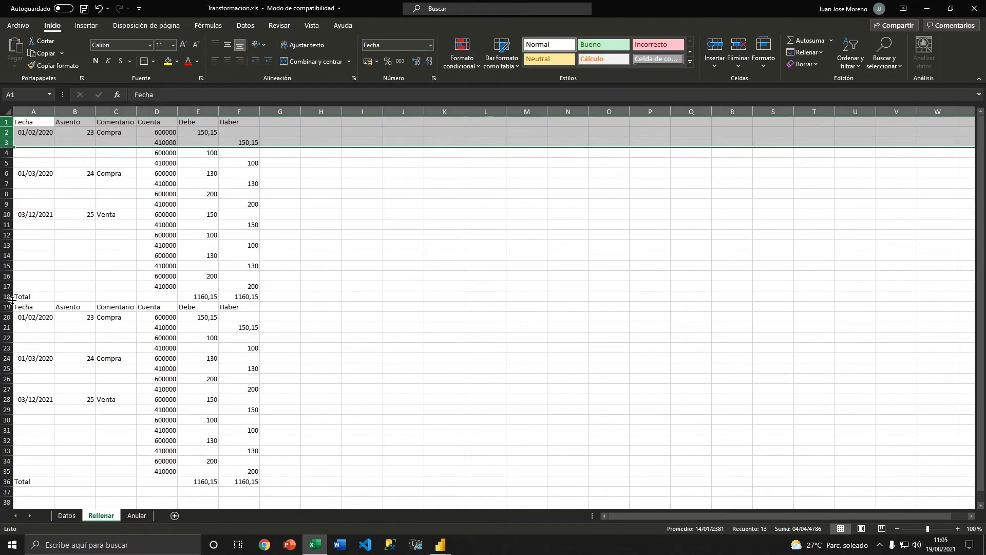
Delete rows 18 to 37, from the first Total row through the repeated block, and save the workbook.
left_click_drag(10, 299, 11, 471)
right_click(102, 367)
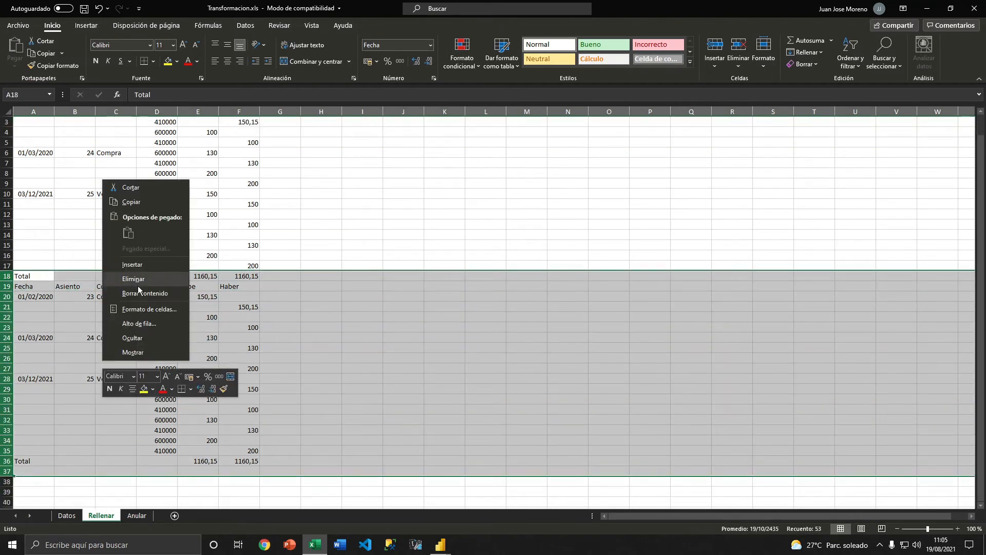
left_click(136, 280)
left_click(280, 215)
scroll(190, 256, "up", 1)
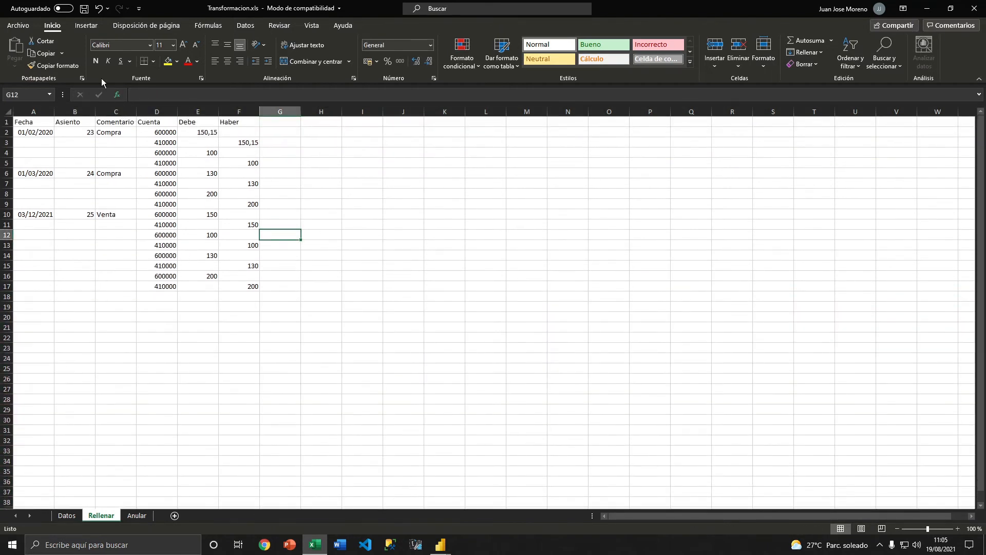
left_click(82, 9)
Switch to the Power Query editor and import the Rellenar sheet from the recent source Transformacion.xls as a new query.
key("alt+Tab")
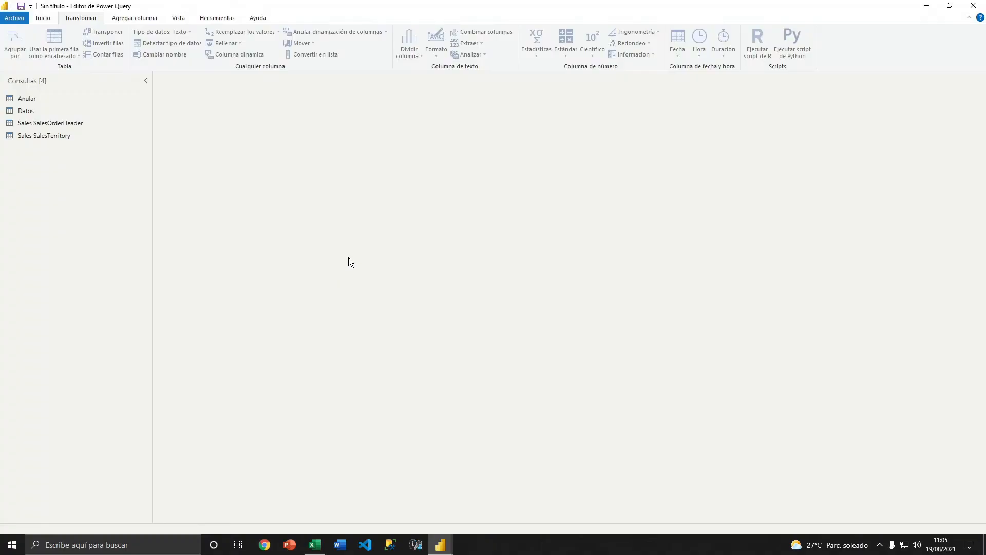
left_click(38, 109)
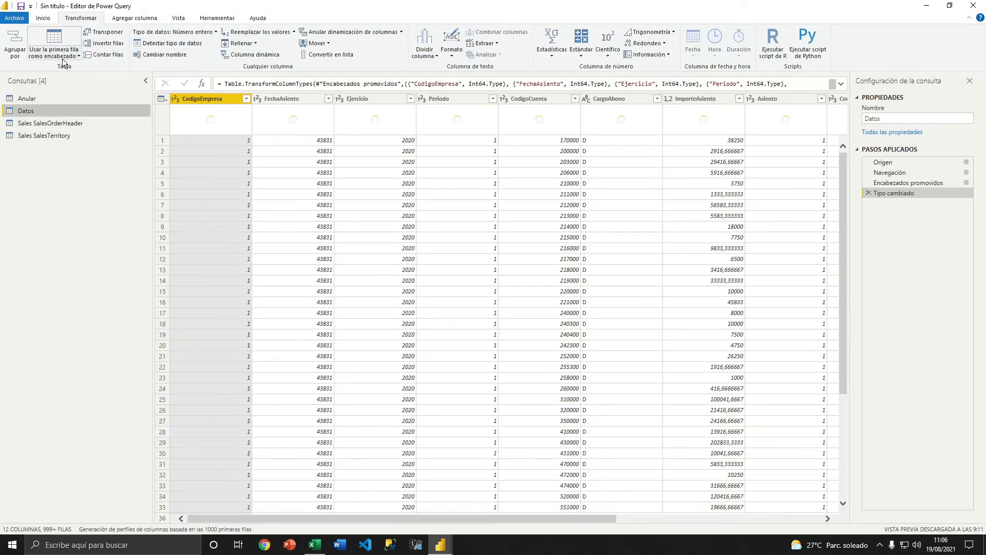
scroll(52, 41, "up", 1)
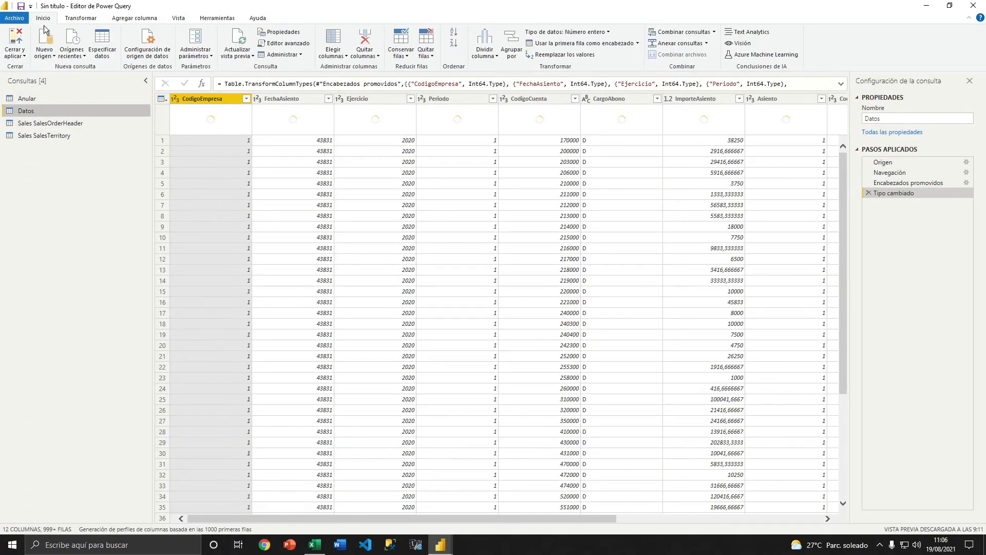
left_click(85, 60)
left_click(95, 107)
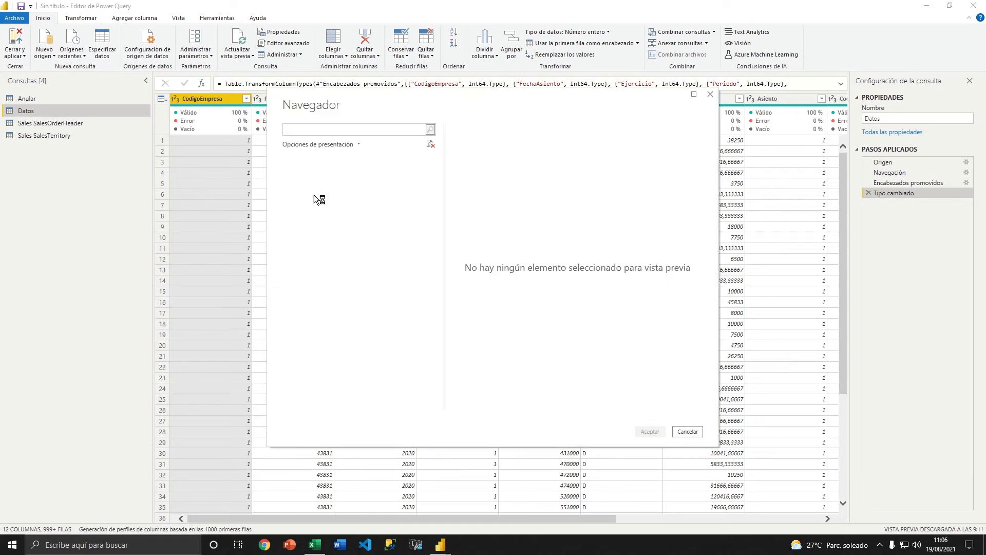
left_click(288, 160)
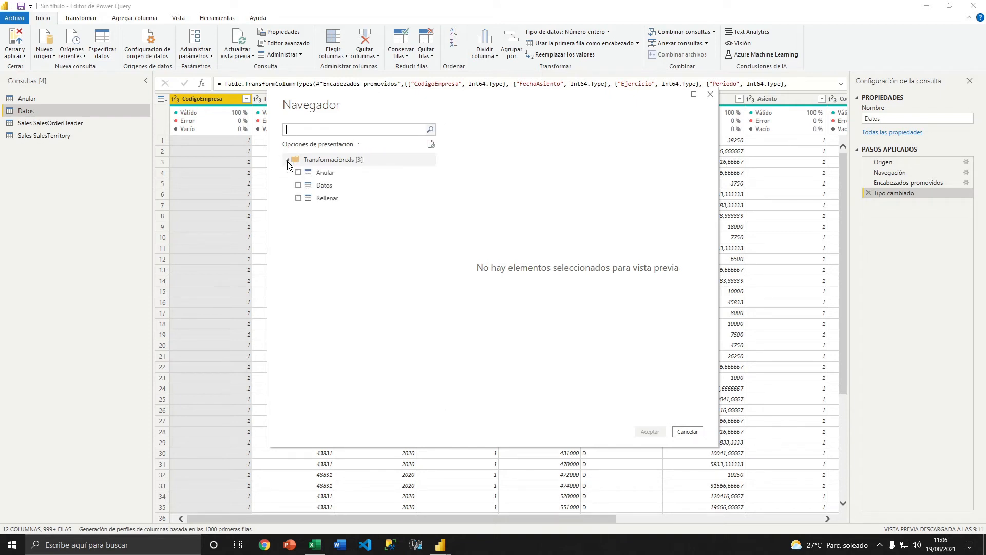
left_click(298, 198)
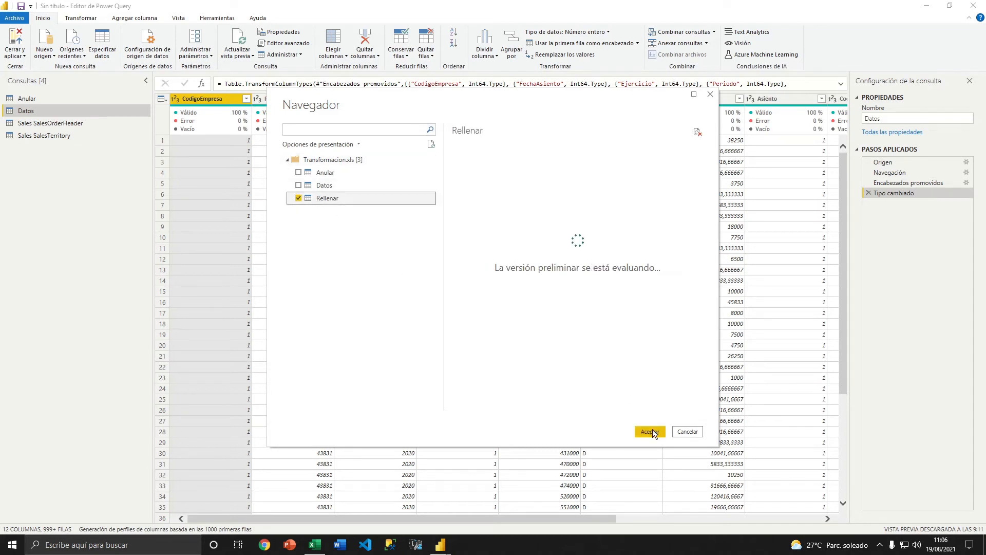
left_click(653, 431)
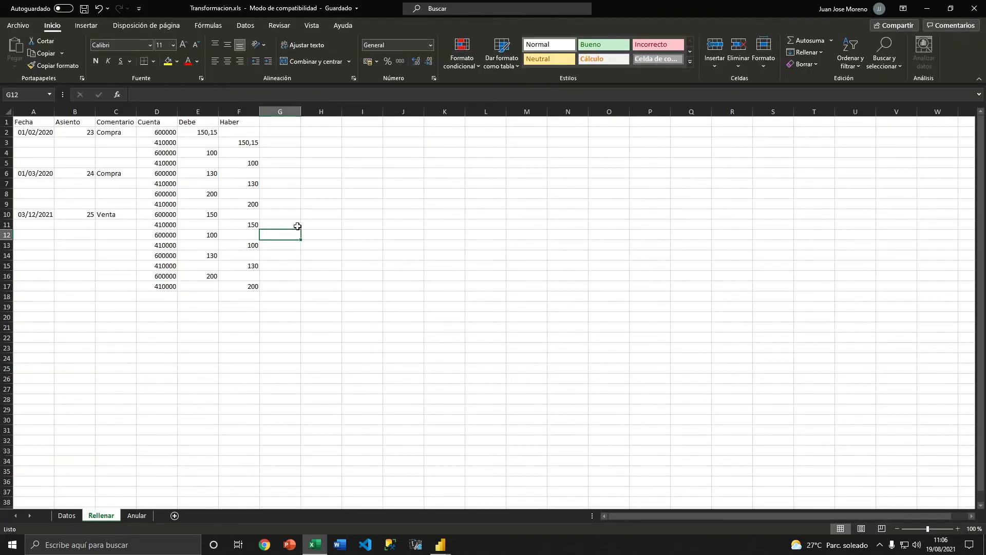
key("alt+Tab")
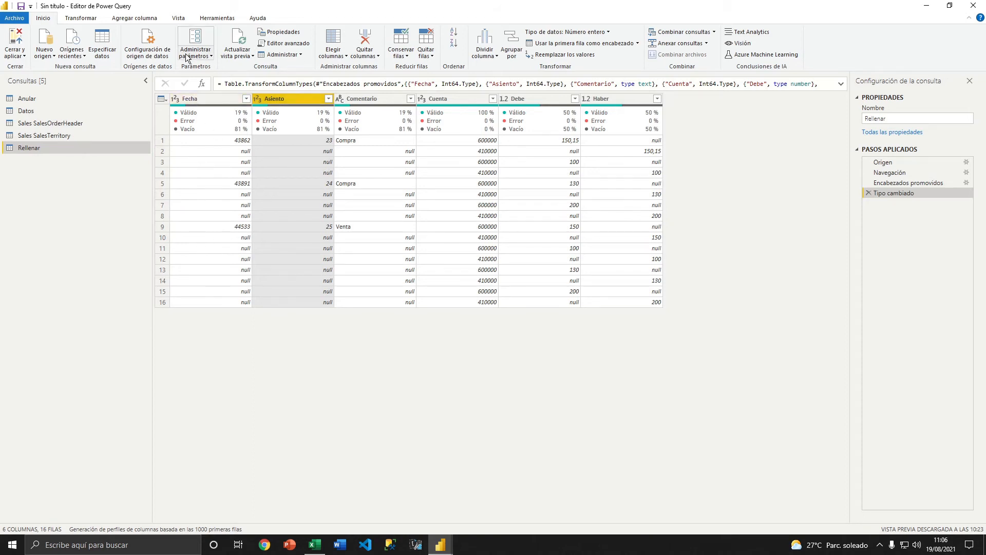
Examine the first four rows of the Fecha, Asiento and Comentario columns in the Rellenar query.
left_click(90, 16)
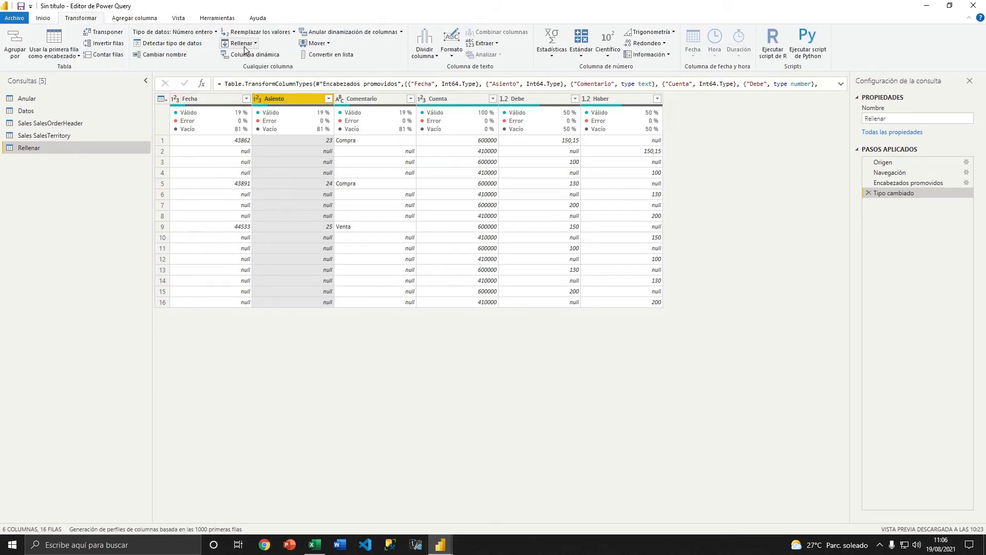
left_click(225, 140)
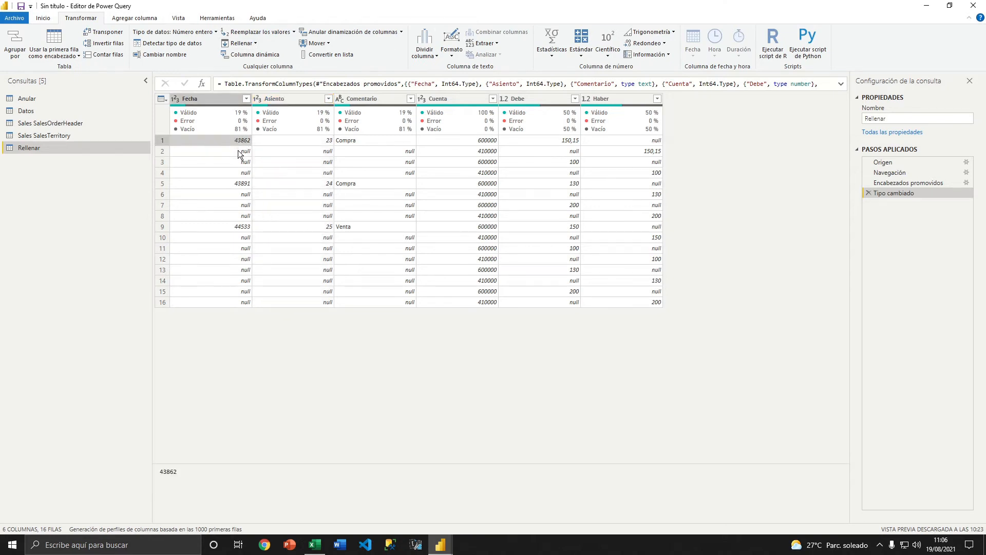
left_click(238, 150)
left_click(237, 165)
left_click(235, 174)
left_click(318, 138)
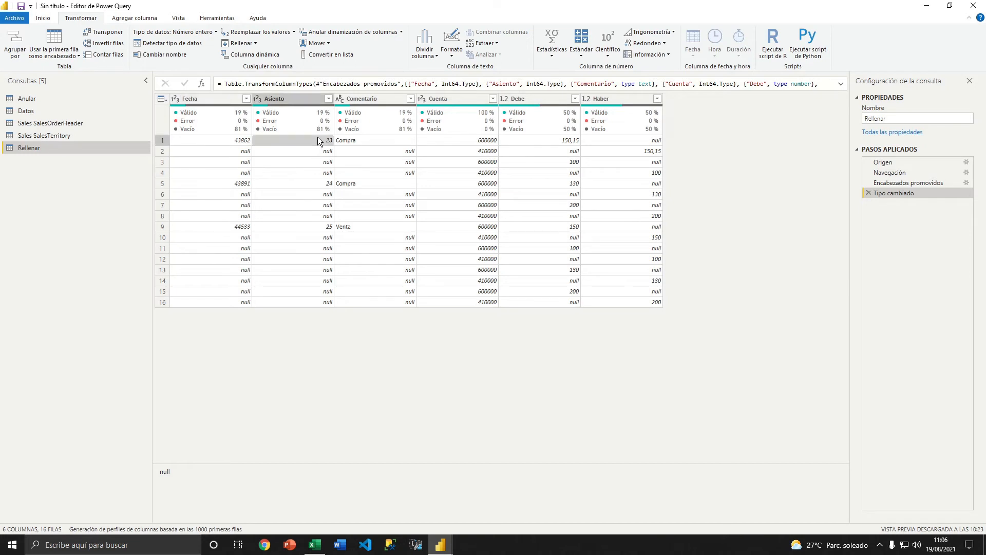
left_click(317, 153)
left_click(316, 172)
left_click(315, 161)
left_click(378, 141)
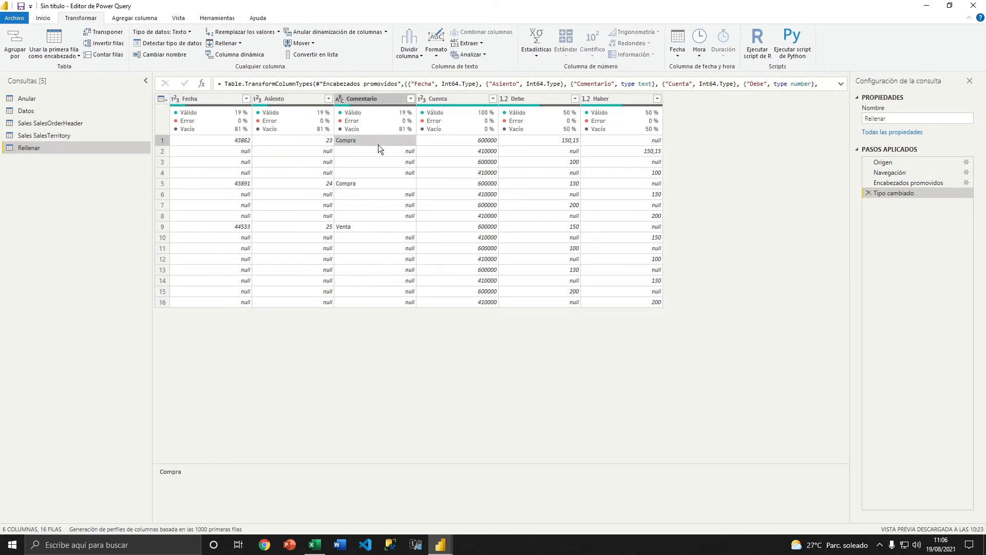
left_click(379, 151)
left_click(379, 163)
left_click(375, 173)
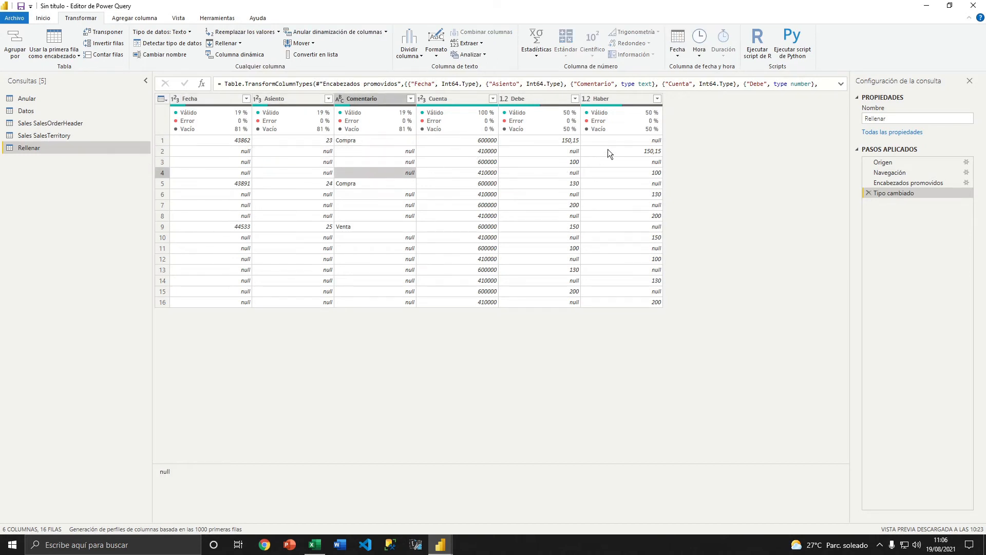
left_click(225, 141)
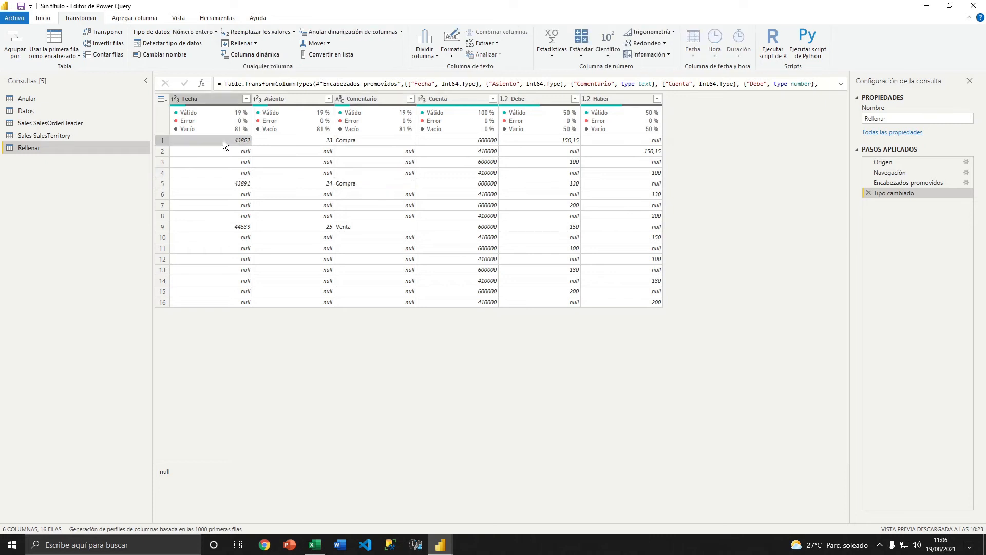
Fill the Fecha column down and check the values in its first rows.
left_click(206, 100)
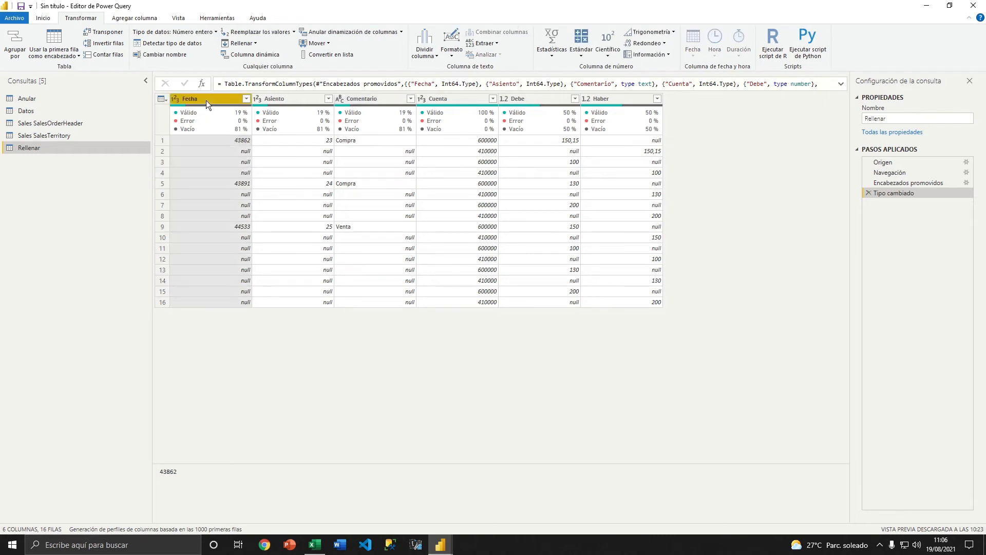
left_click(258, 44)
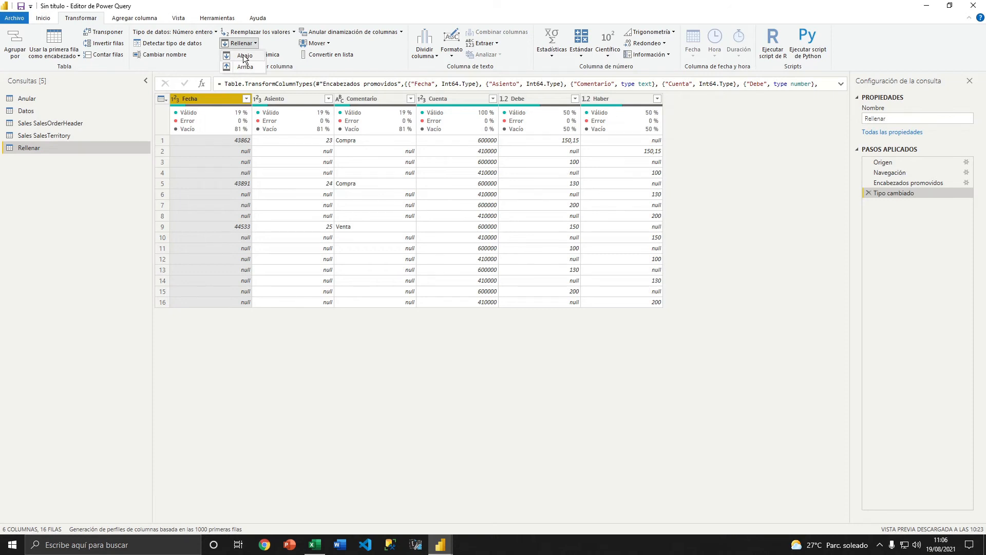
left_click(245, 56)
left_click(239, 144)
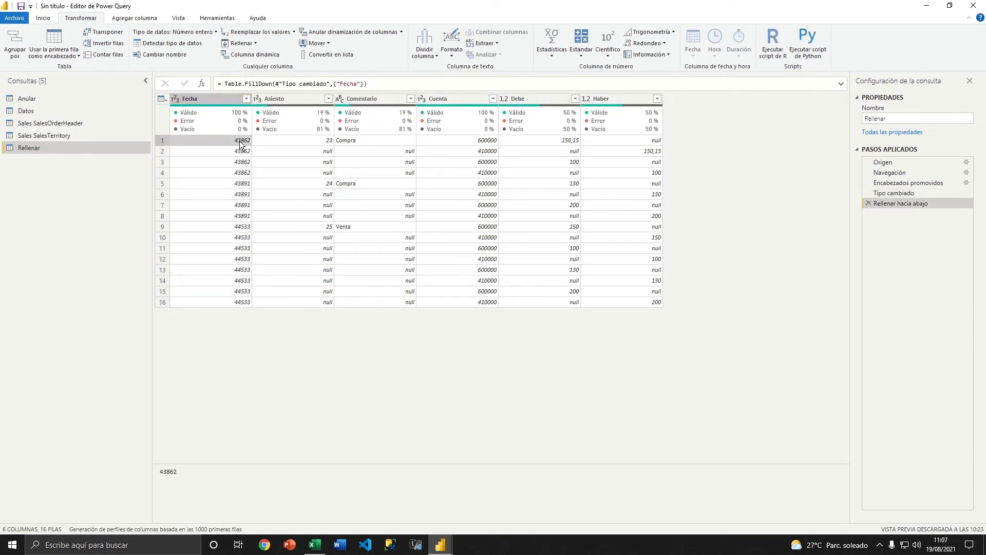
left_click(241, 184)
left_click(242, 145)
left_click(238, 153)
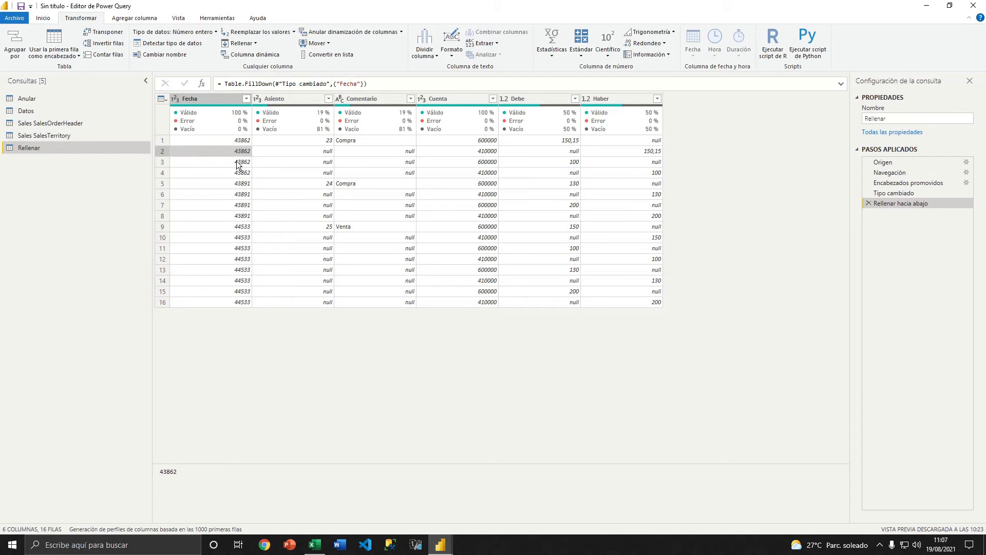
left_click(240, 162)
left_click(241, 172)
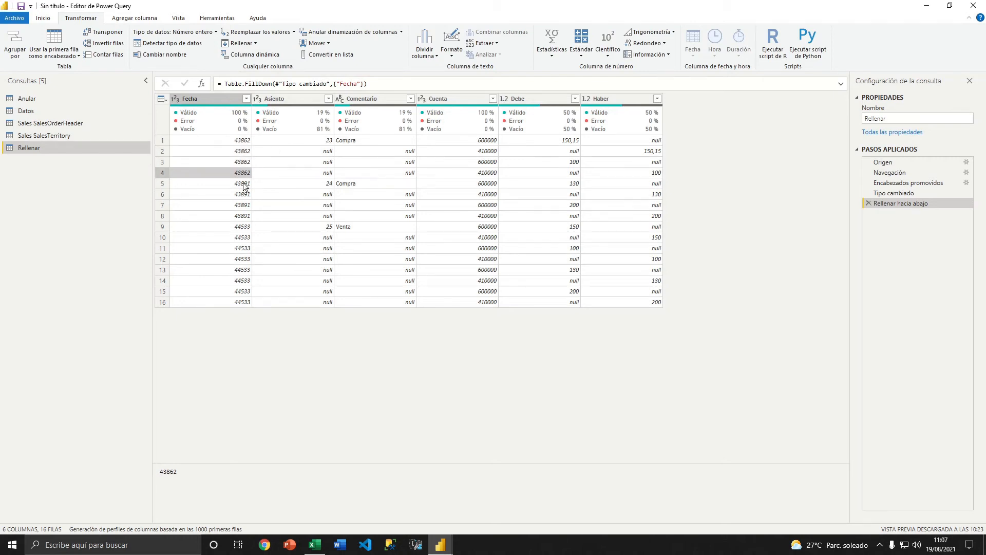
Fill the Asiento column down, and do the same for the Comentario column.
left_click(287, 146)
left_click(283, 99)
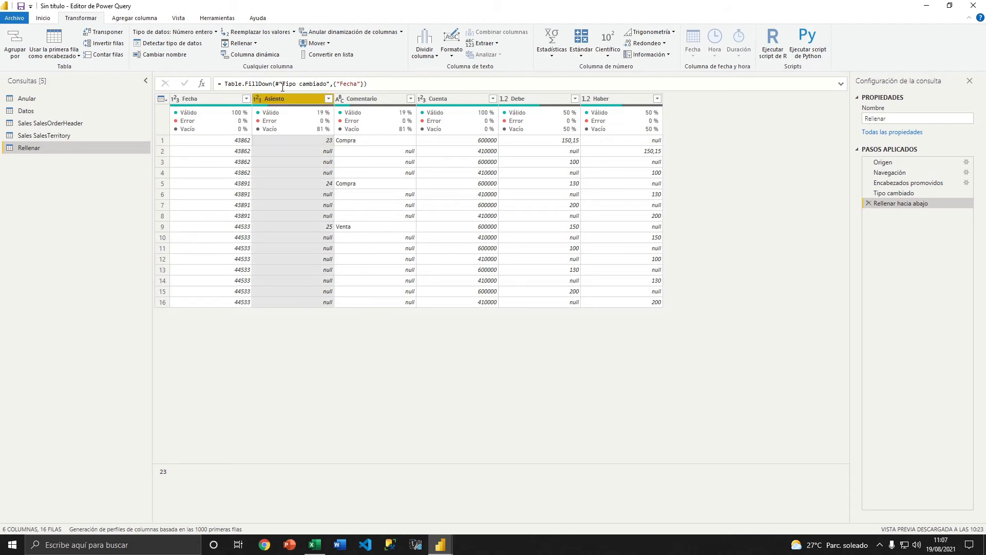
left_click(255, 44)
left_click(246, 56)
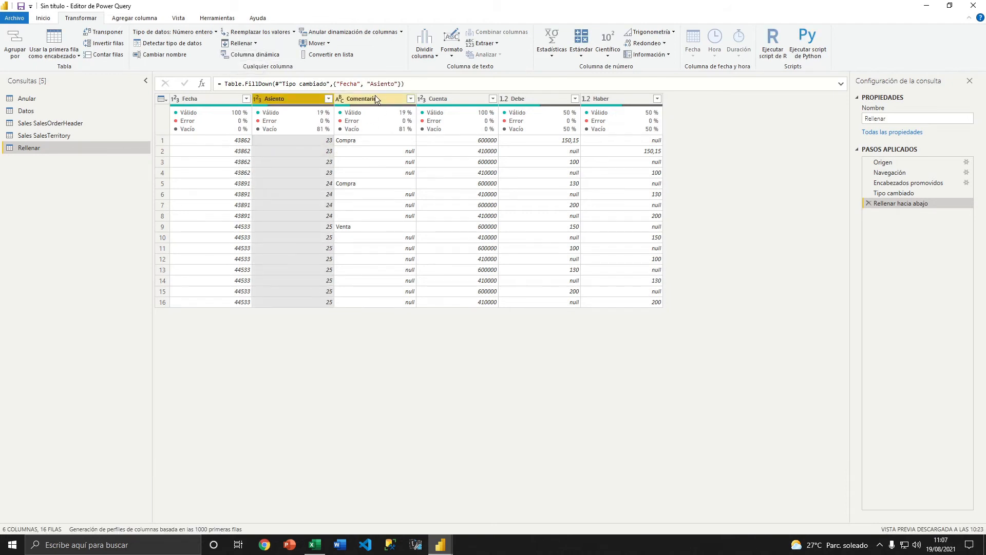
left_click(375, 97)
left_click(238, 45)
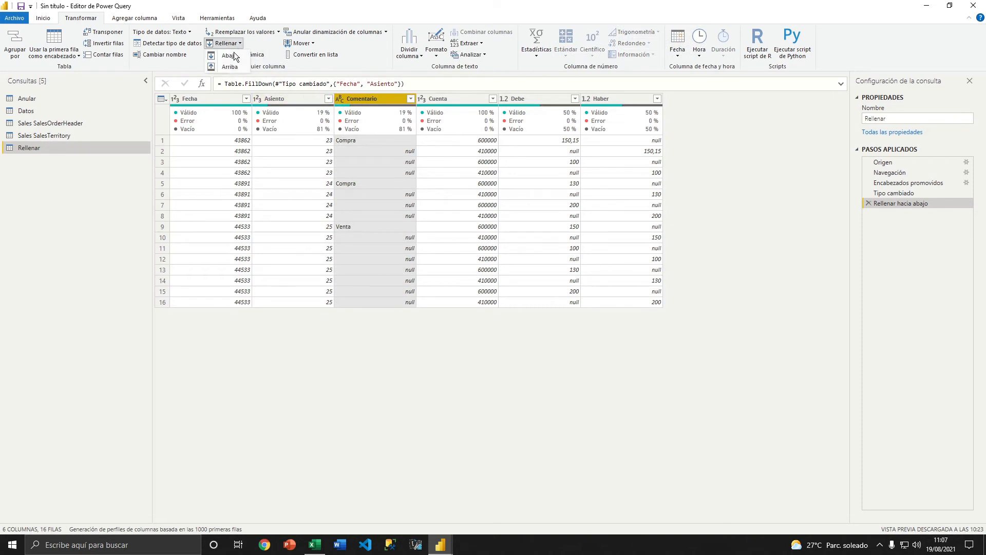
left_click(230, 57)
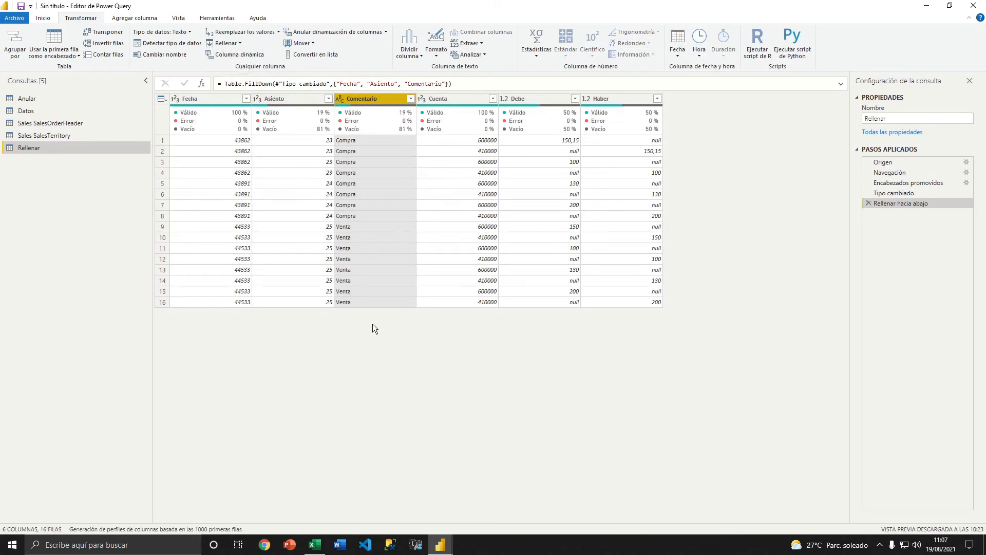
left_click(201, 131)
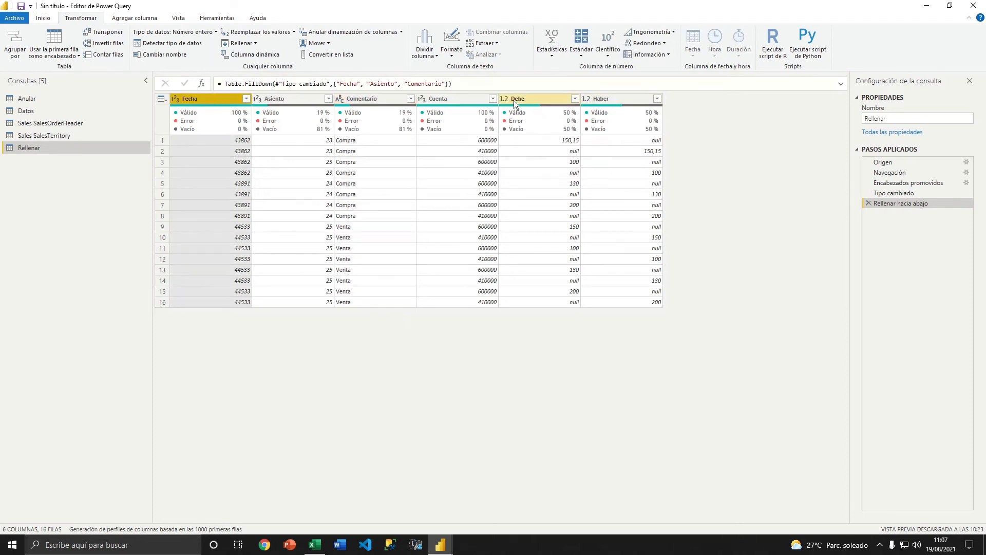
mouse_move(513, 100)
left_mouse_down()
mouse_move(562, 98)
mouse_move(521, 102)
left_mouse_up()
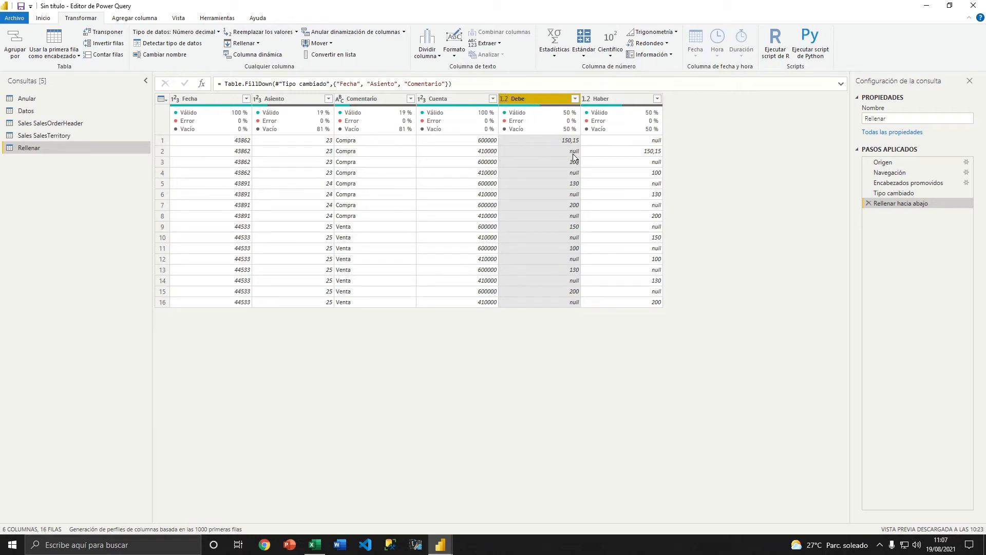
left_click(199, 98)
left_click(277, 102)
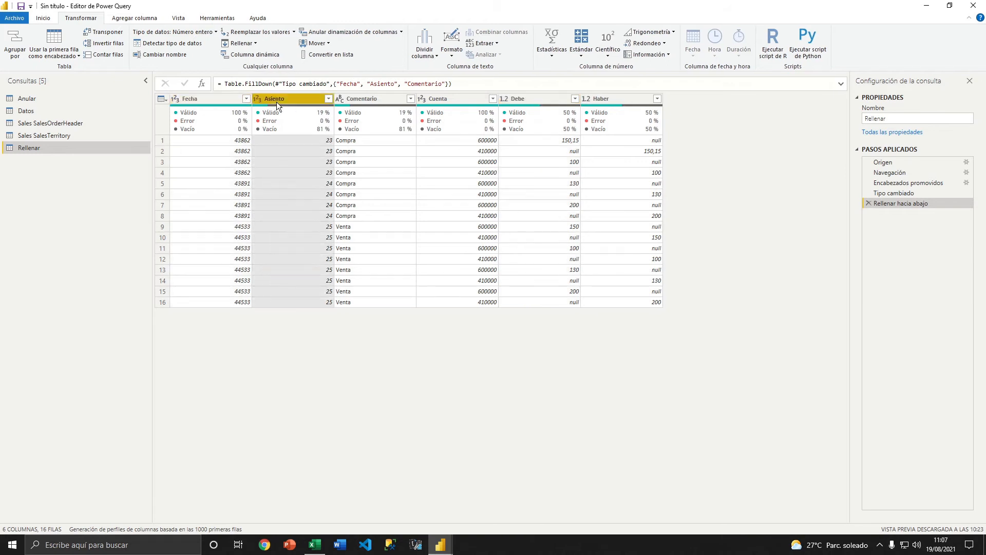
Change the data type of the Fecha column to Fecha (date).
left_click(185, 100)
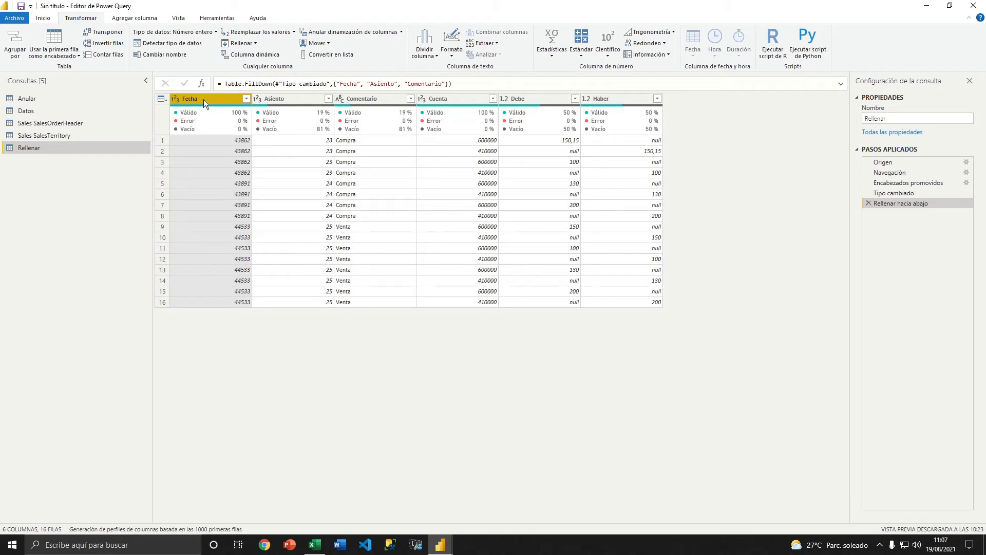
left_click(177, 101)
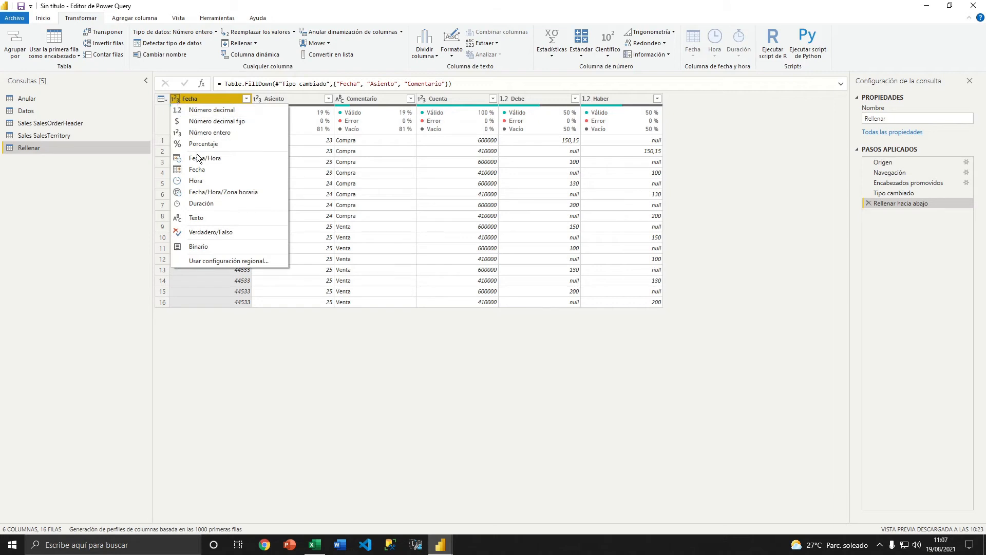
left_click(198, 170)
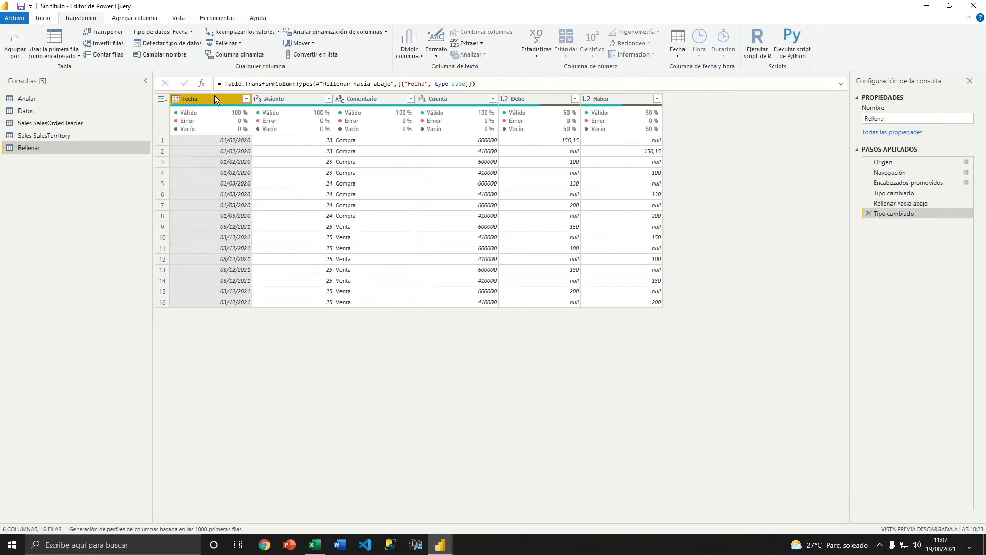
Remove the Fecha type change from the applied steps of the Rellenar query.
left_click(177, 100)
left_click(844, 221)
left_click(868, 214)
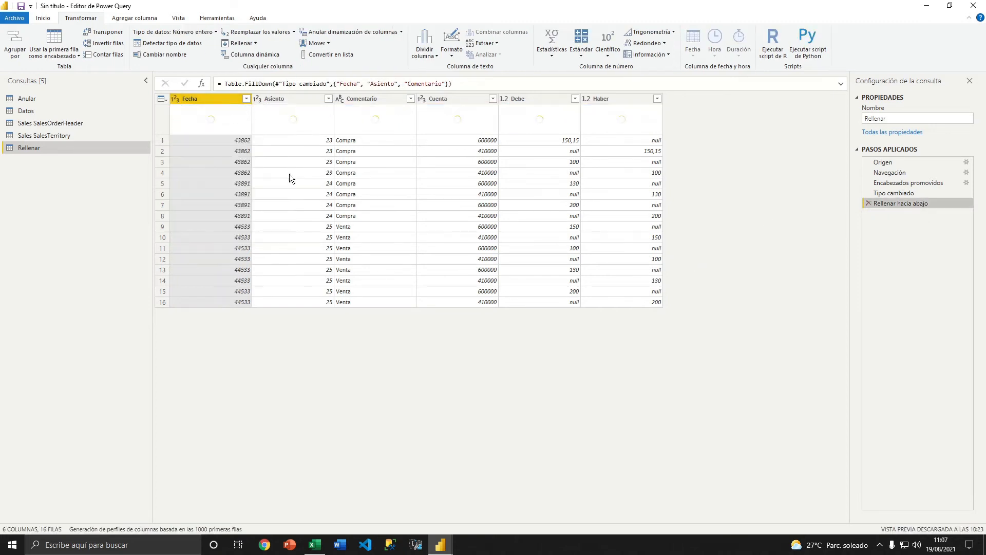
Convert the Fecha column to Texto and replace that conversion with Número entero.
left_click(177, 100)
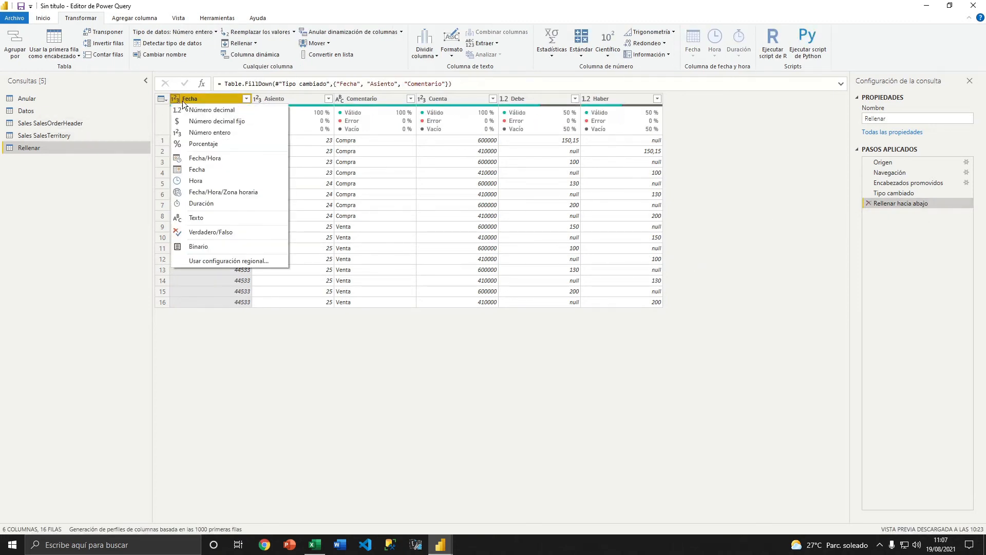
left_click(202, 220)
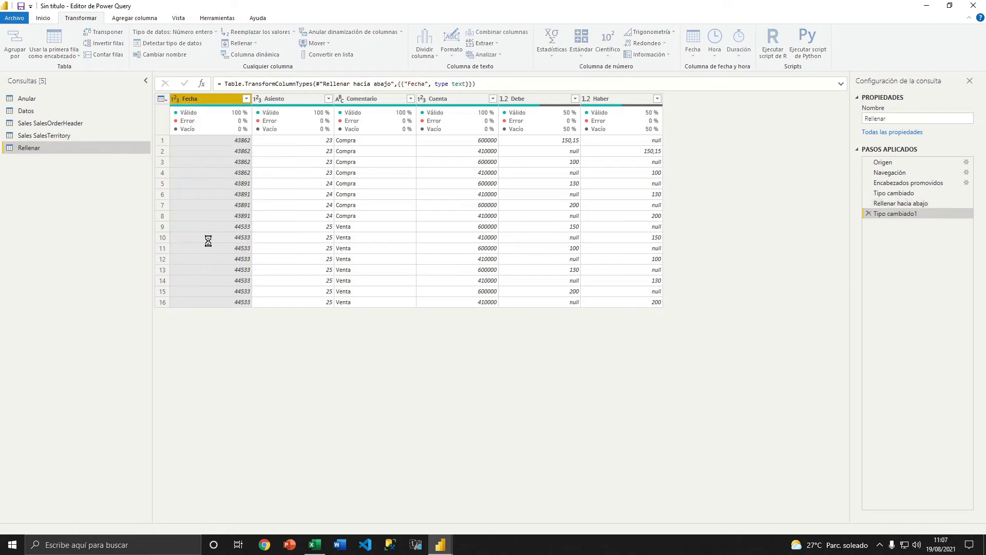
left_click(174, 99)
left_click(186, 133)
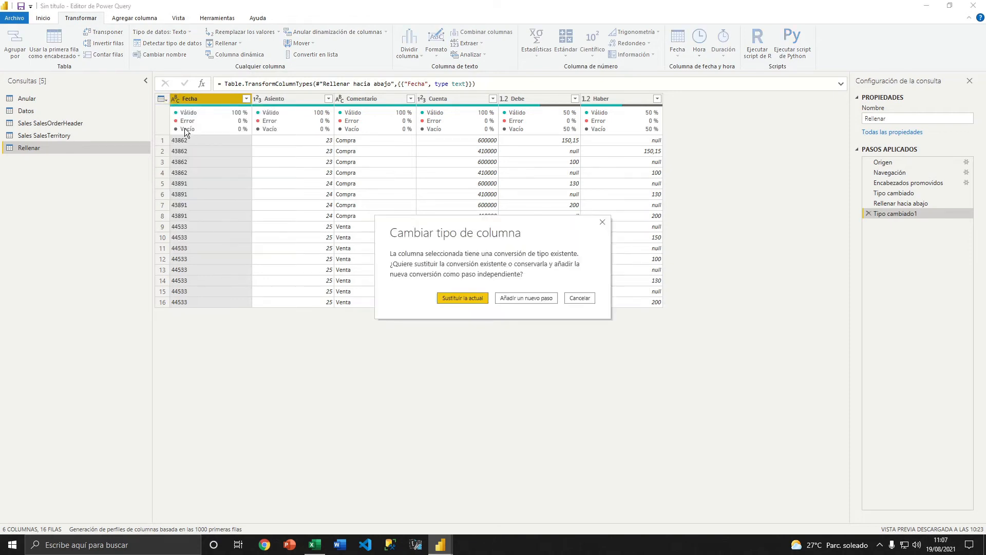
left_click(460, 297)
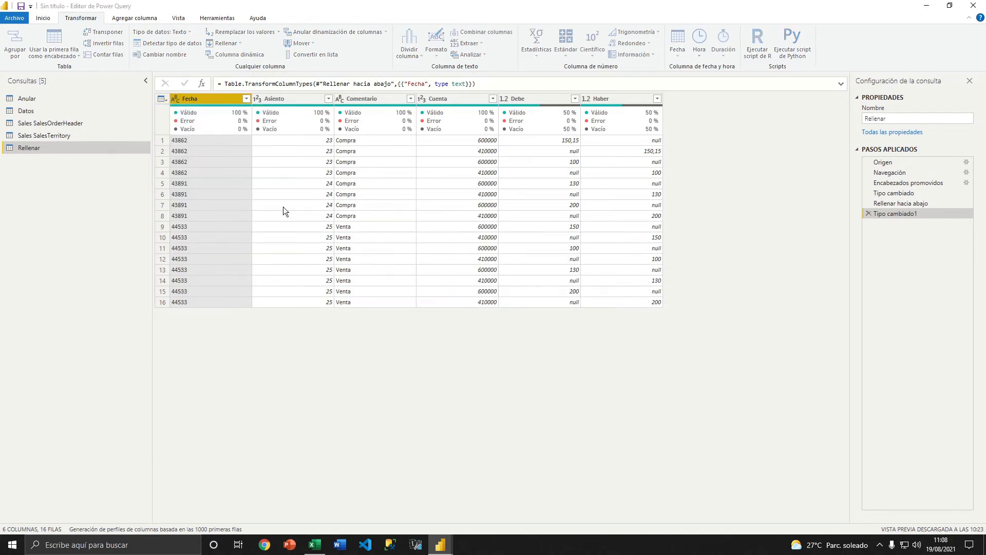
Change the data type of the Fecha column to Fecha (date), replacing the existing conversion.
left_click(177, 99)
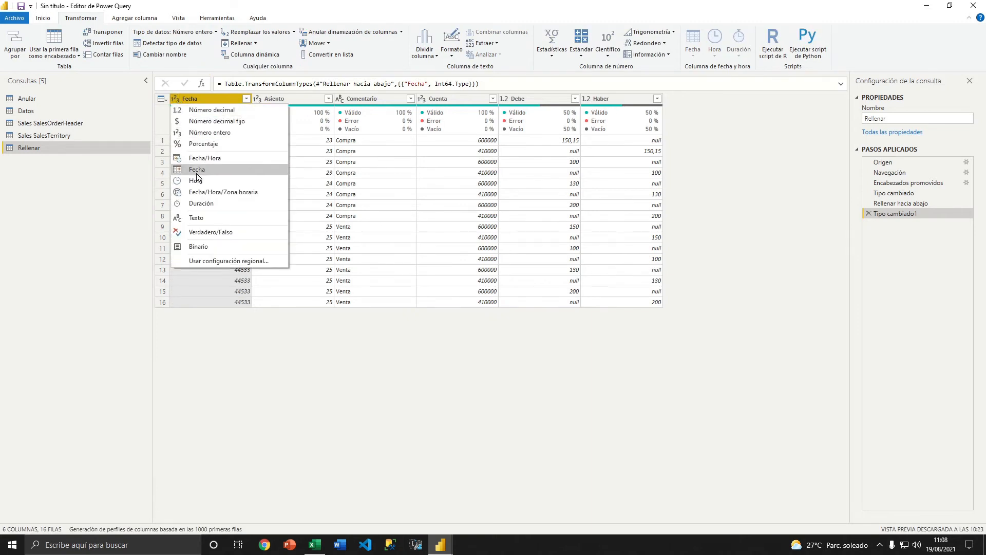
left_click(196, 170)
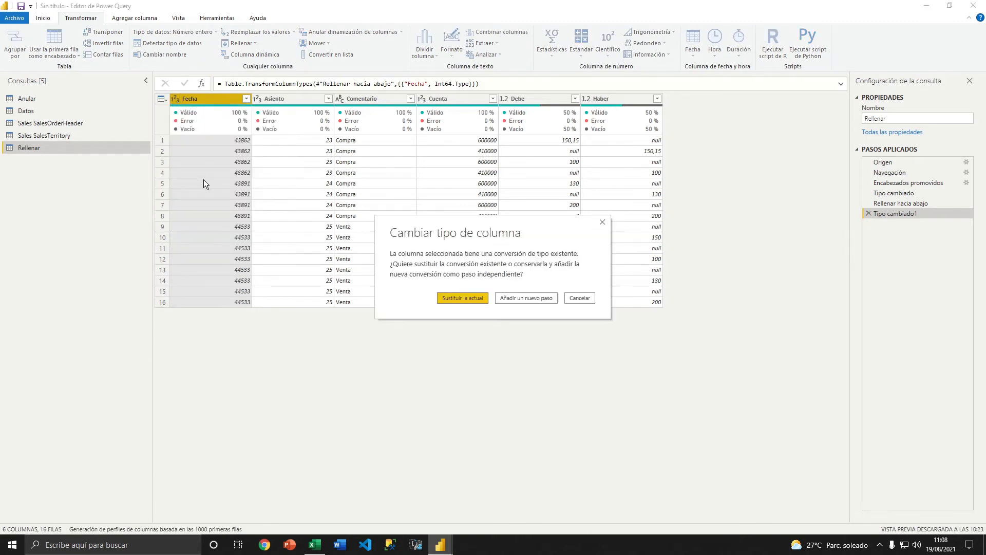
left_click(461, 297)
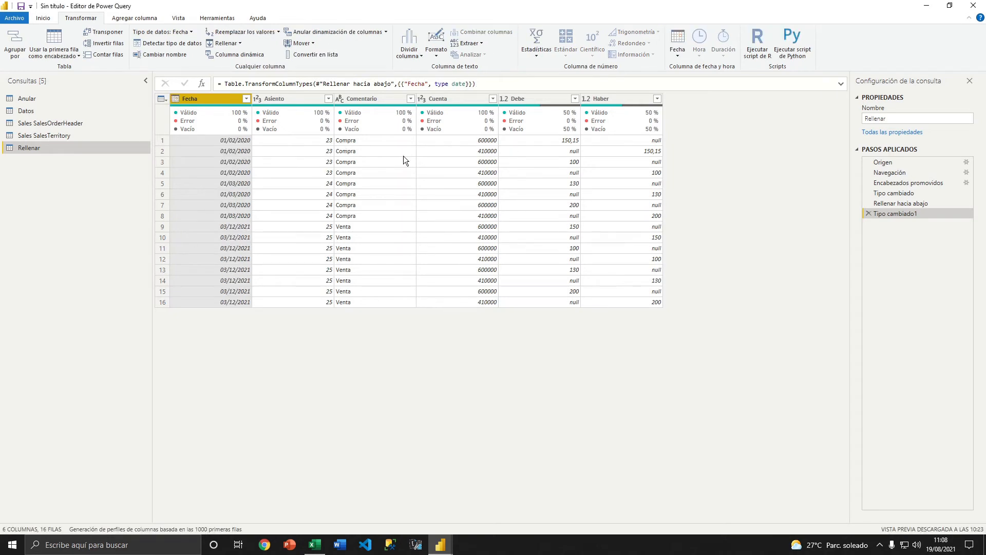
left_click(117, 23)
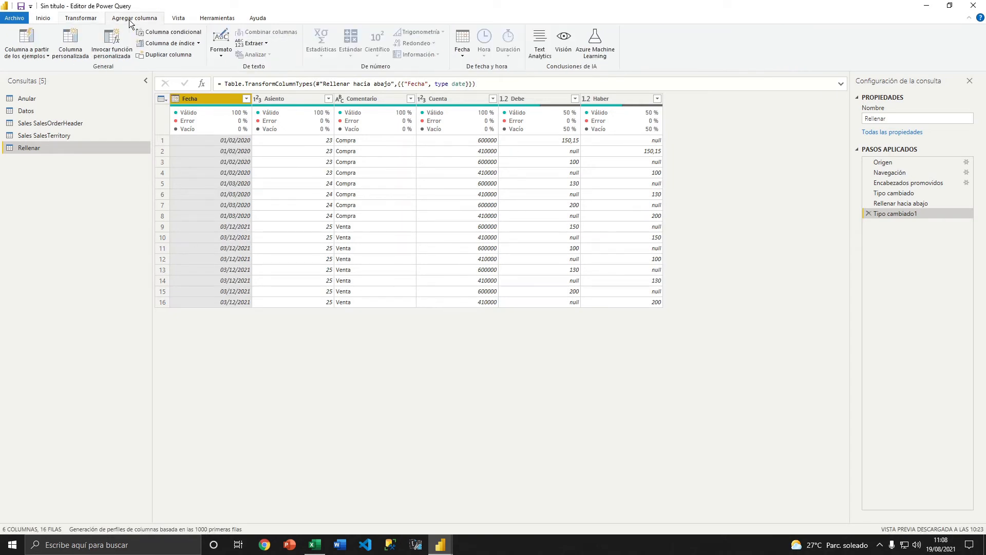
left_click(95, 21)
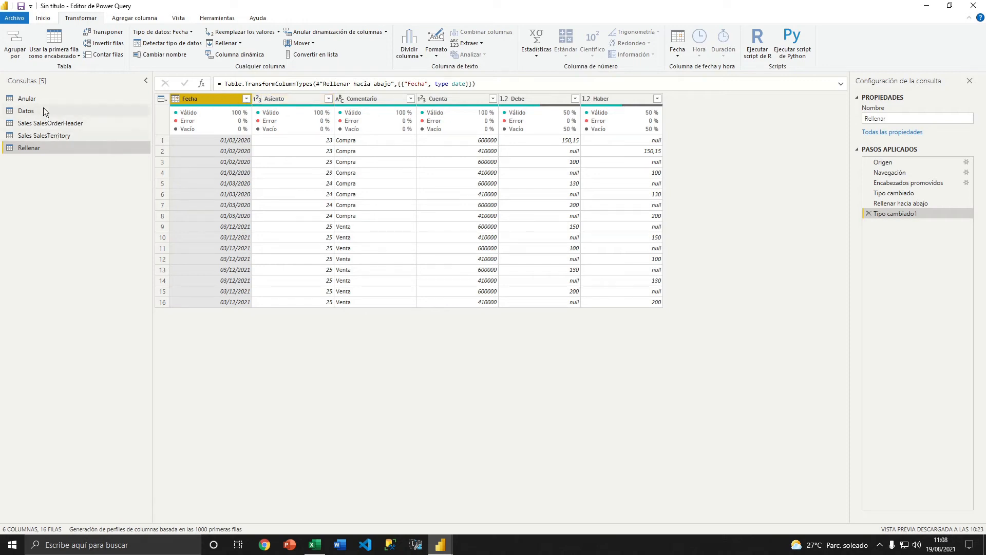
Group the Sales SalesTerritory query by Name, with a Recuento column holding the Suma of TerritoryID.
left_click(35, 135)
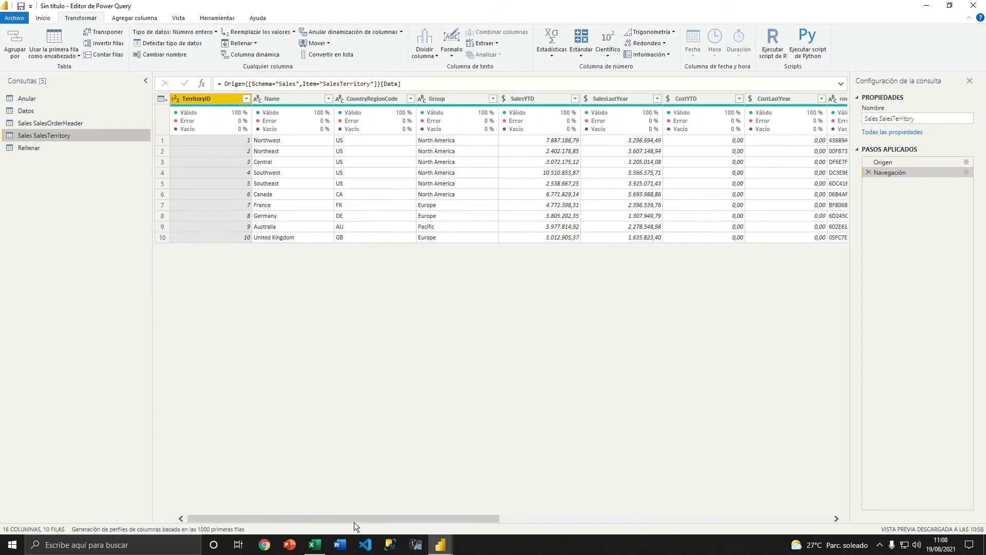
left_click_drag(355, 519, 323, 519)
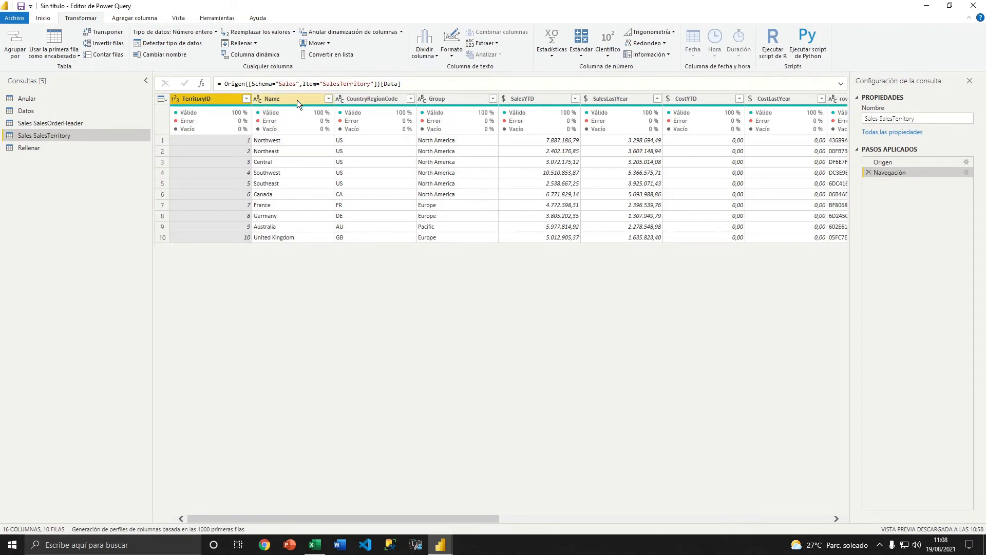
left_click(282, 100)
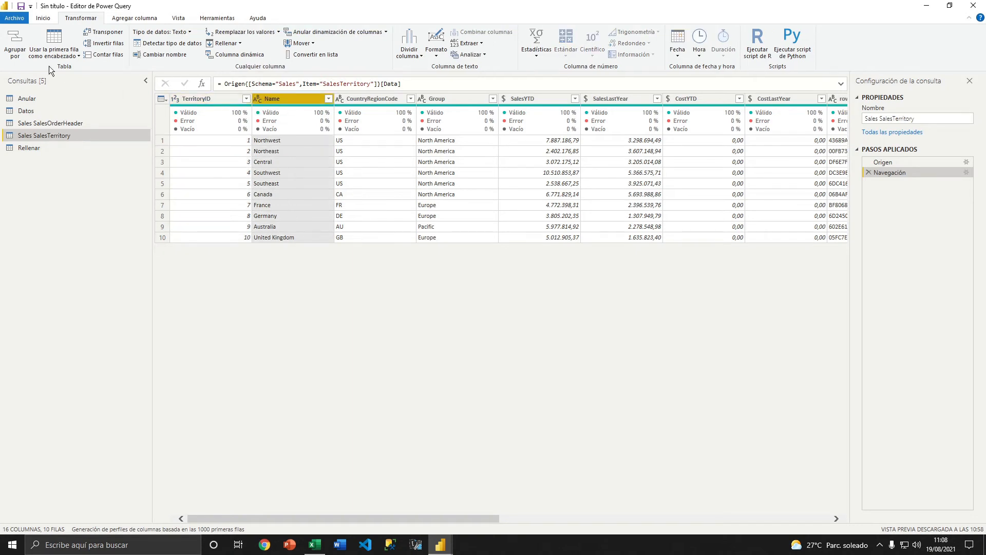
left_click(19, 54)
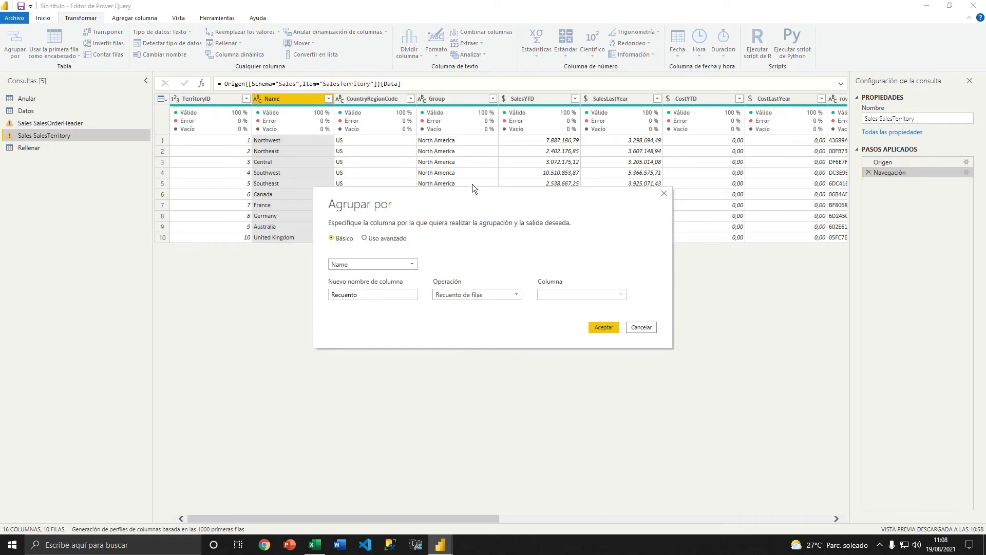
left_click(393, 268)
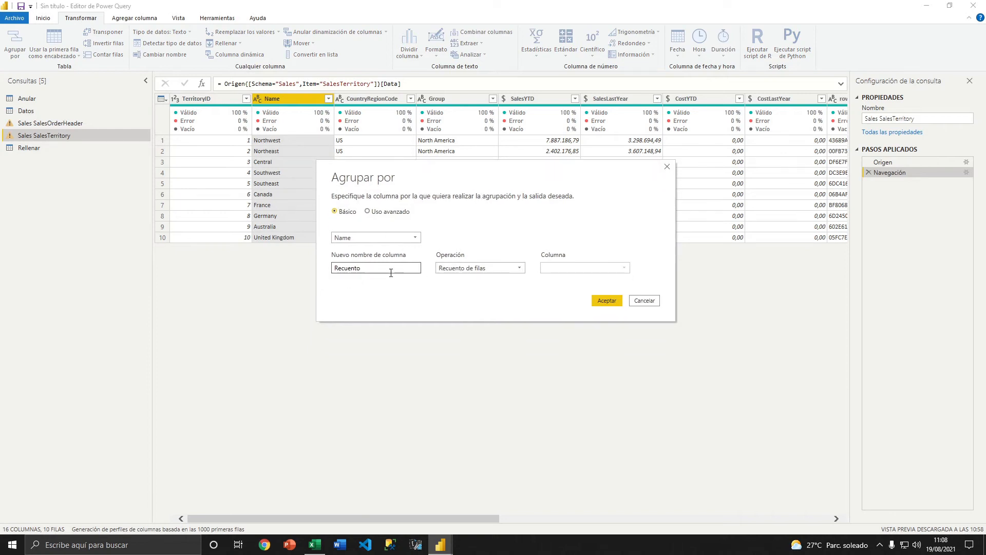
left_click(509, 269)
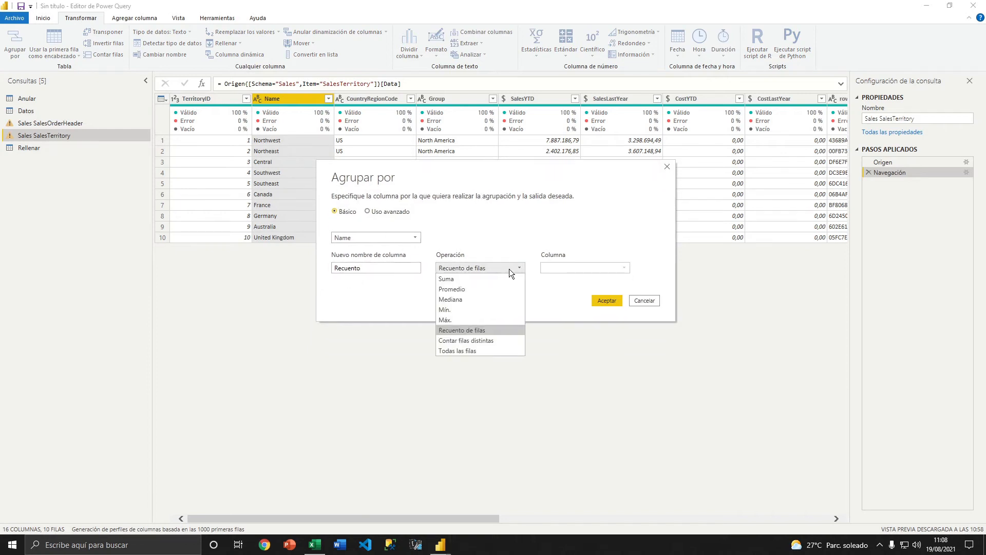
left_click(465, 279)
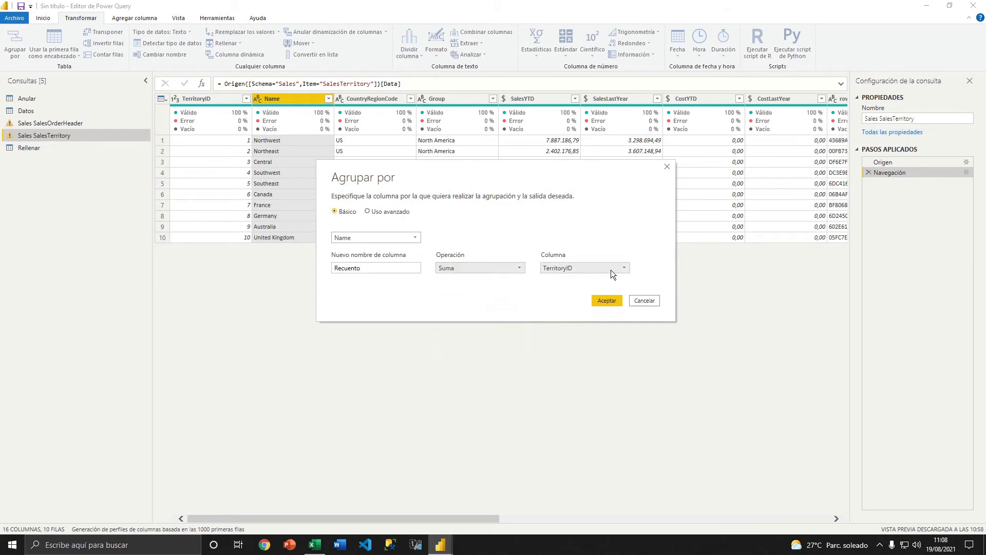
left_click(607, 302)
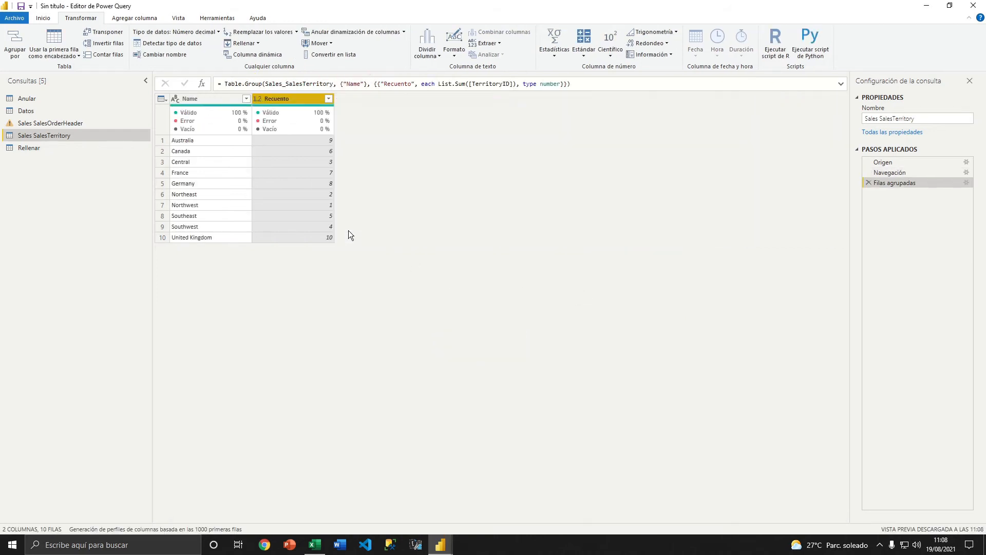
left_click(203, 99)
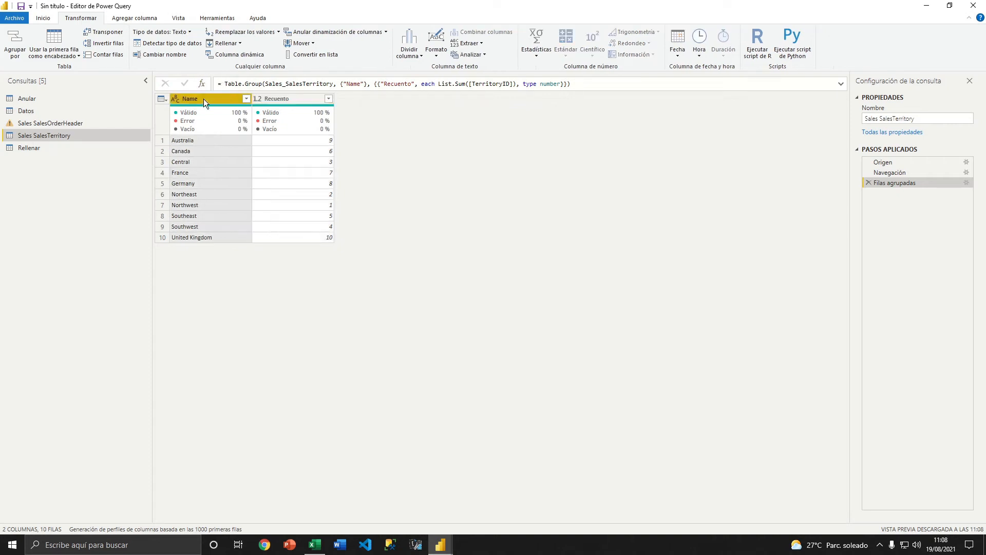
left_click(245, 55)
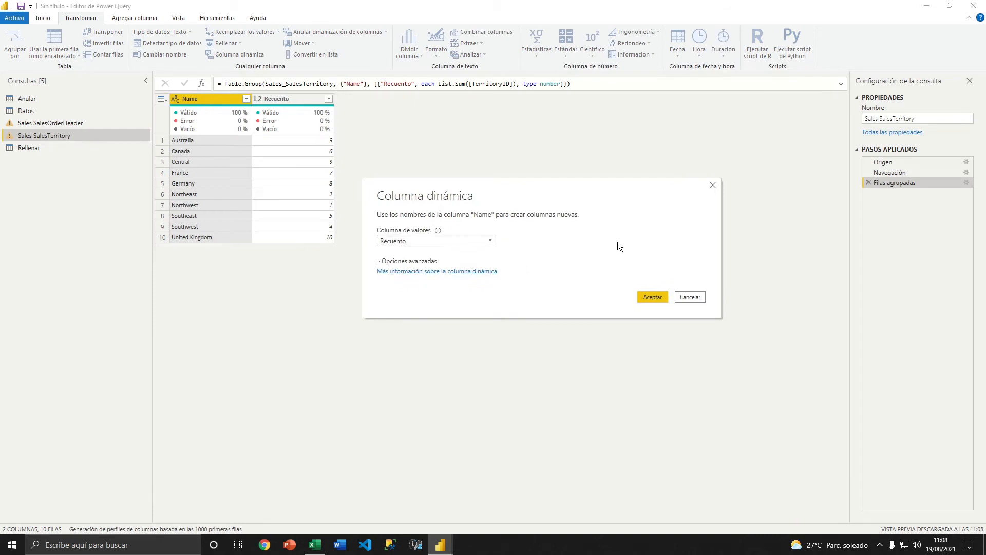
left_click(689, 297)
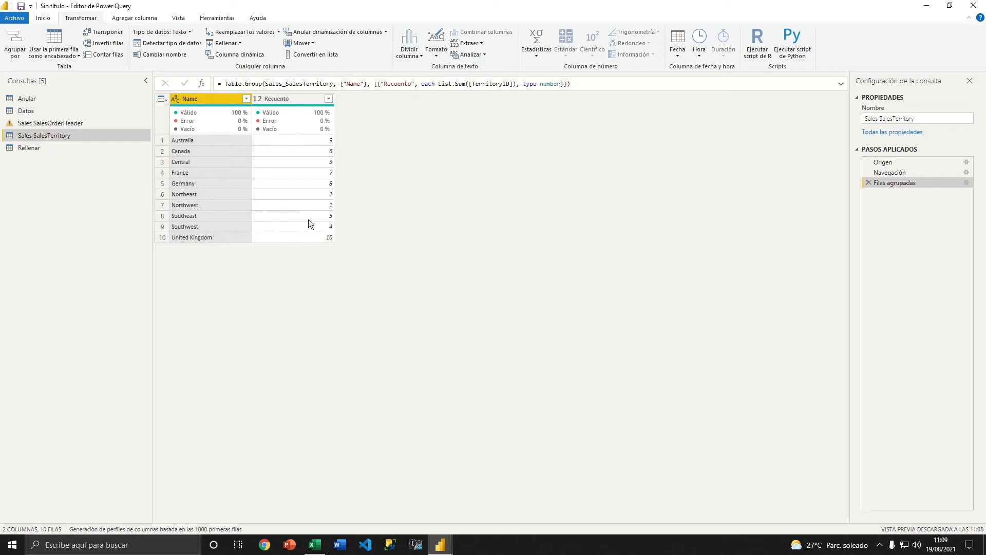
right_click(196, 97)
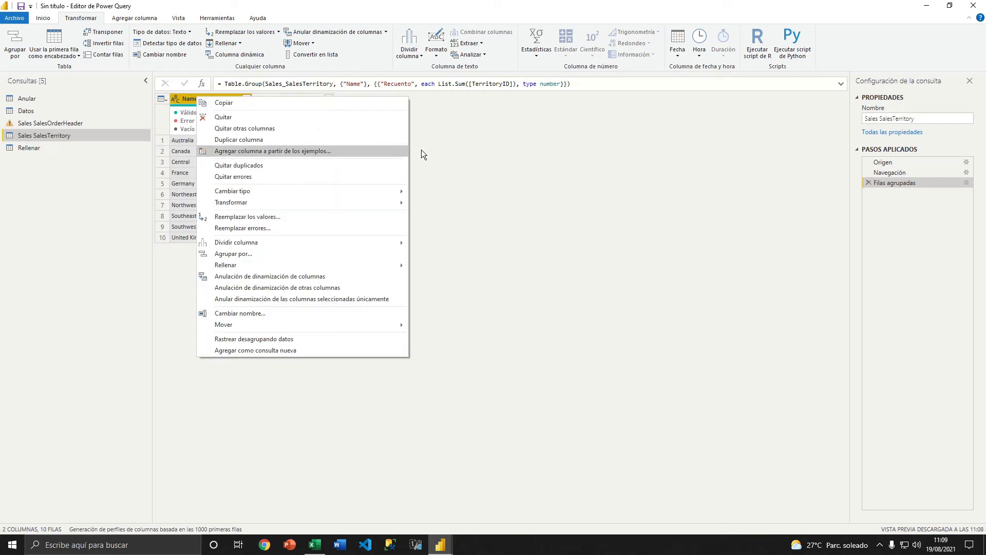
key("Escape")
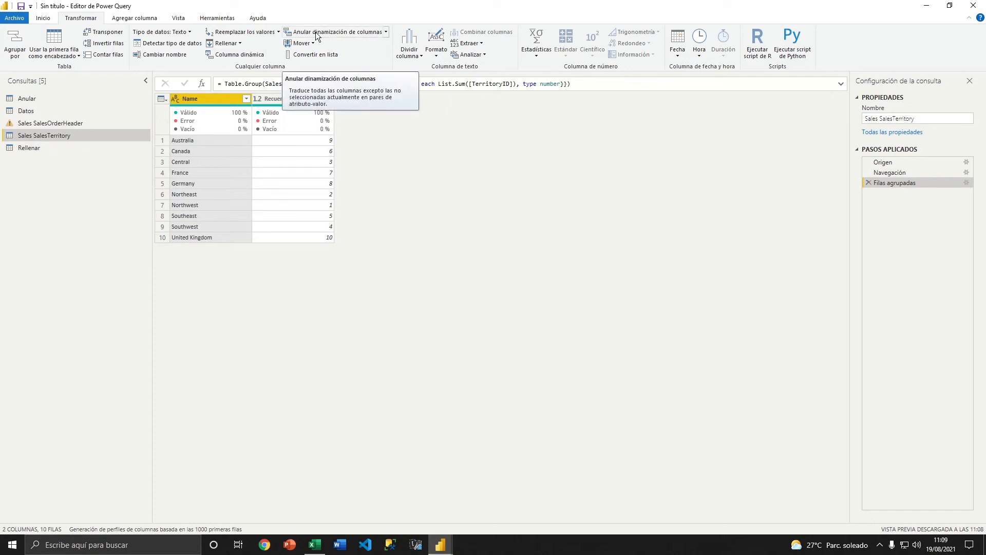
Pivot the Name column into new columns, using Recuento as the values column.
left_click(222, 54)
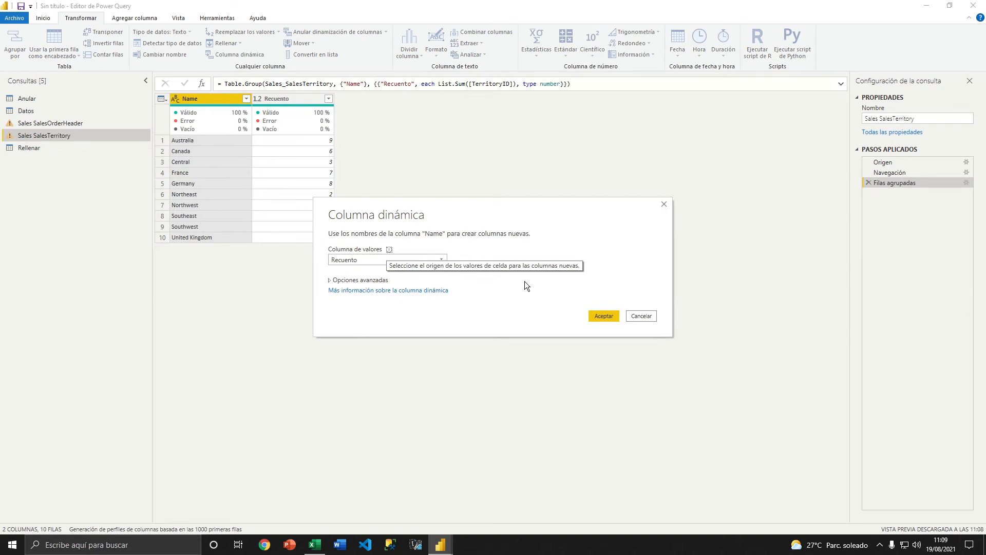
left_click(600, 314)
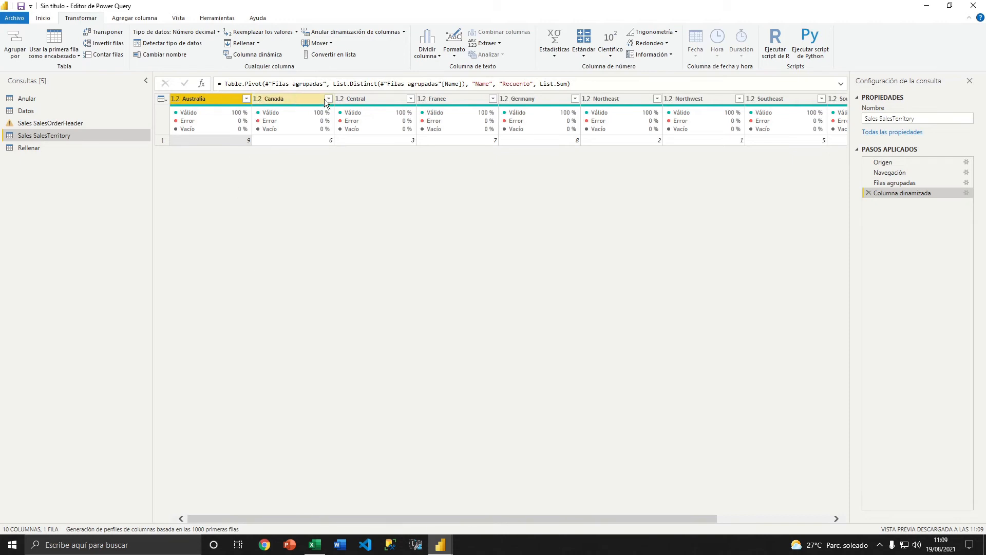
Remove the pivot and the row grouping from the applied steps of the Sales SalesTerritory query.
left_click(868, 193)
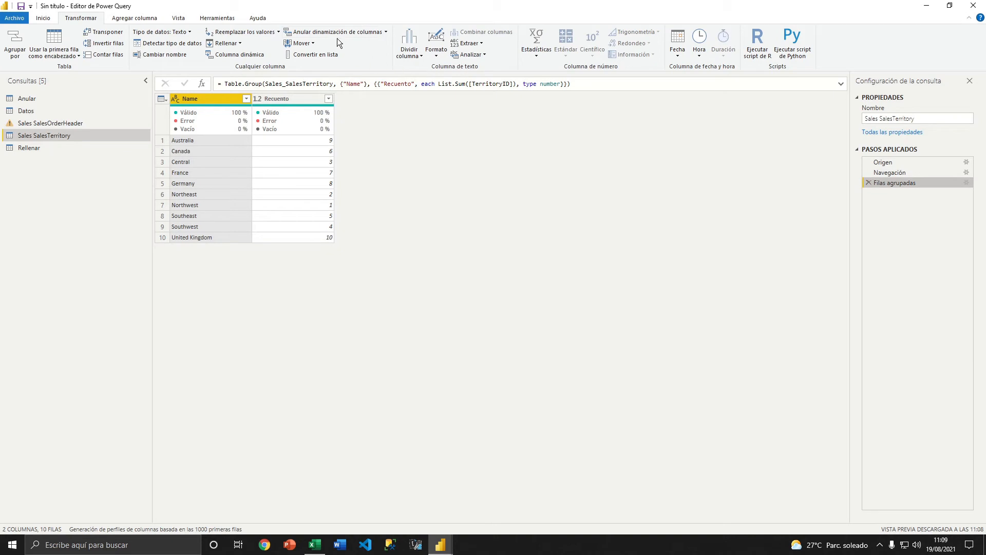
left_click(869, 183)
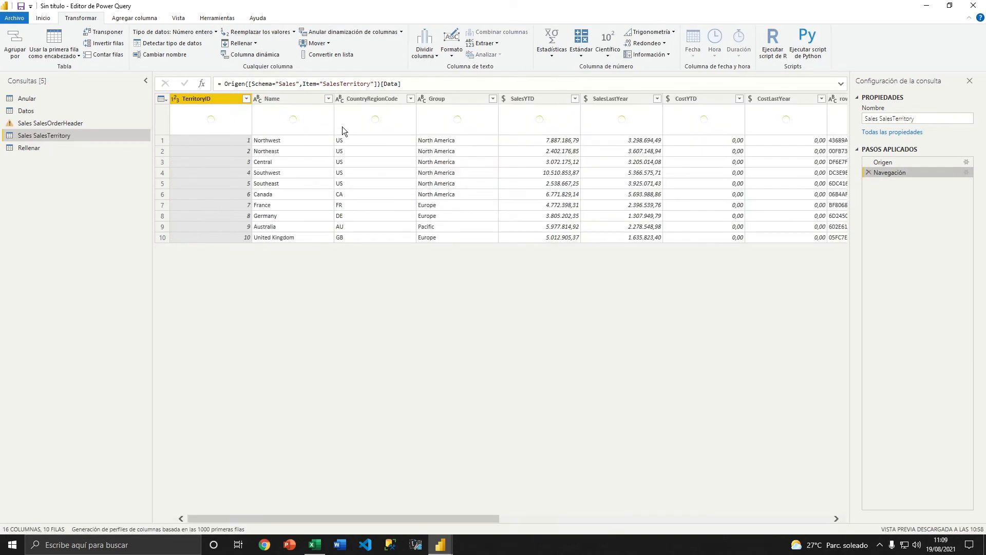
Open the Anular query, switch to Excel and examine the Zona and Enero to Diciembre columns of the Anular sheet.
left_click(28, 98)
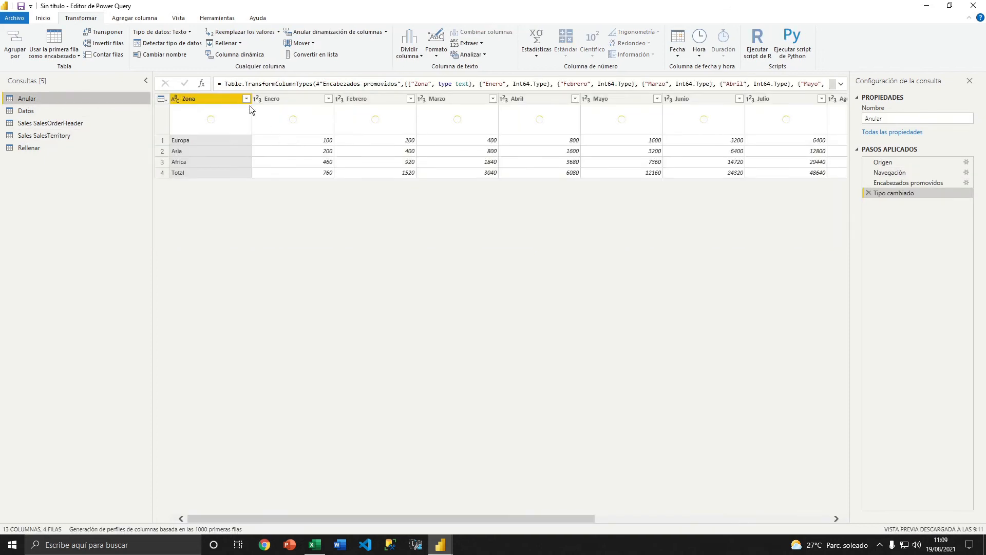
left_click(315, 544)
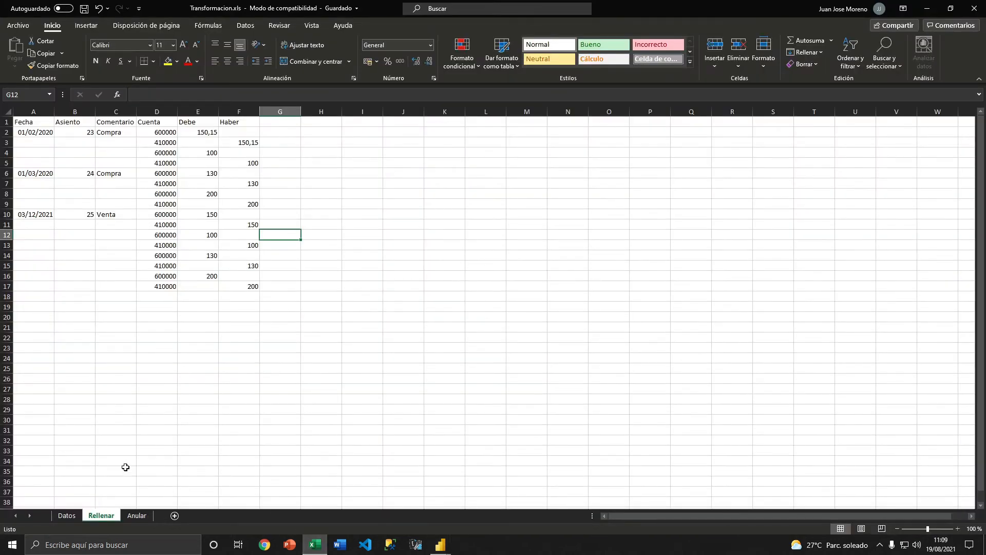
left_click(137, 515)
left_click(30, 136)
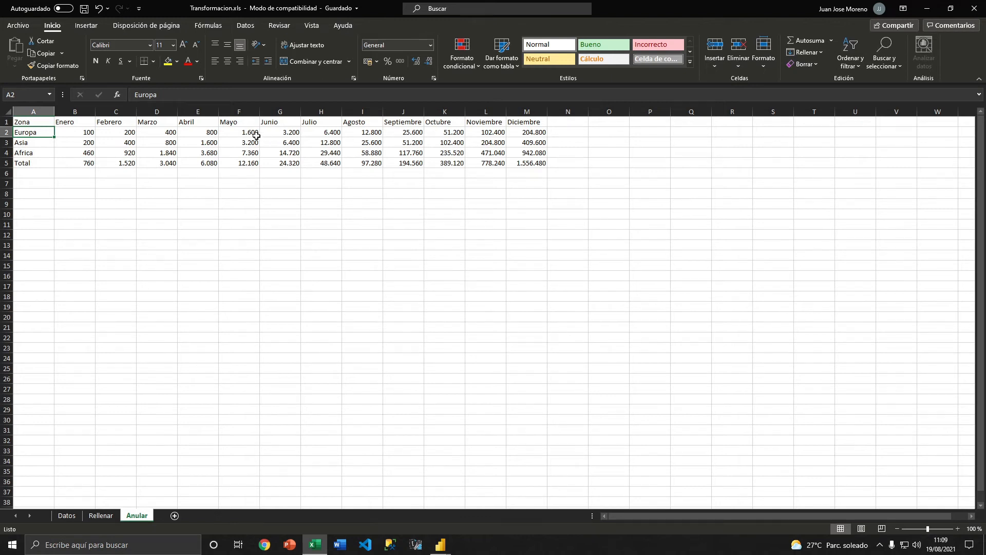
left_click(76, 109)
left_click(116, 109)
left_click(157, 109)
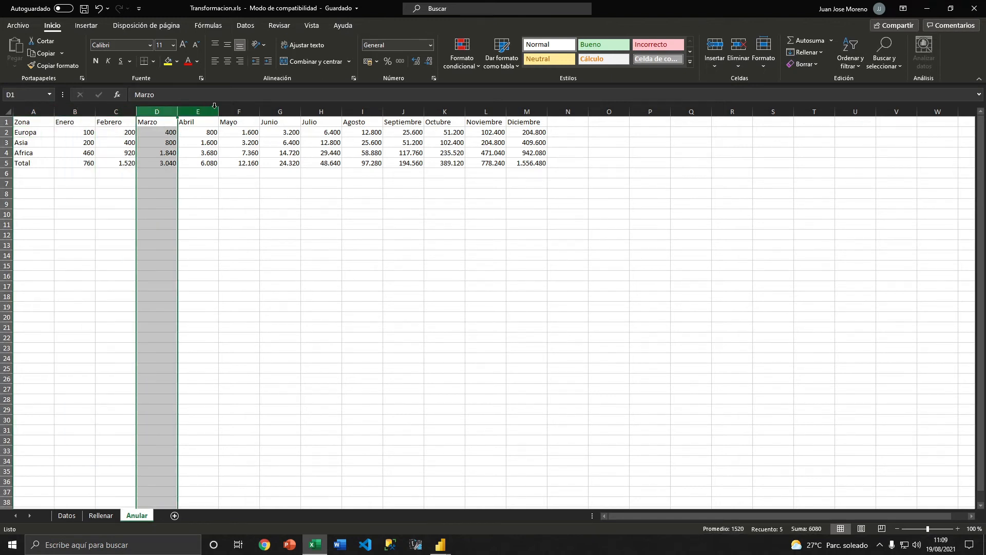
left_click(199, 109)
left_click(239, 109)
left_click(280, 109)
left_click(322, 109)
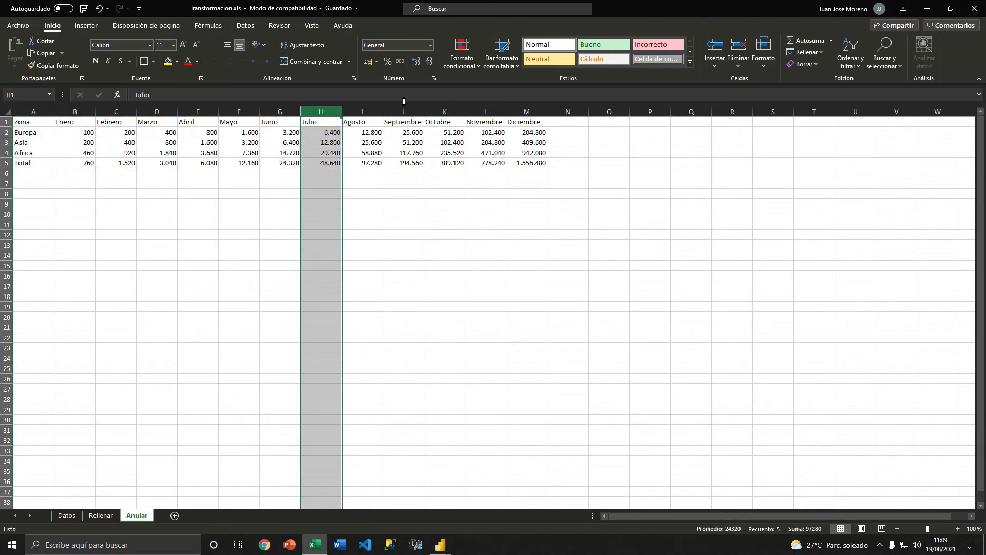
left_click(528, 110)
left_click_drag(530, 105, 77, 111)
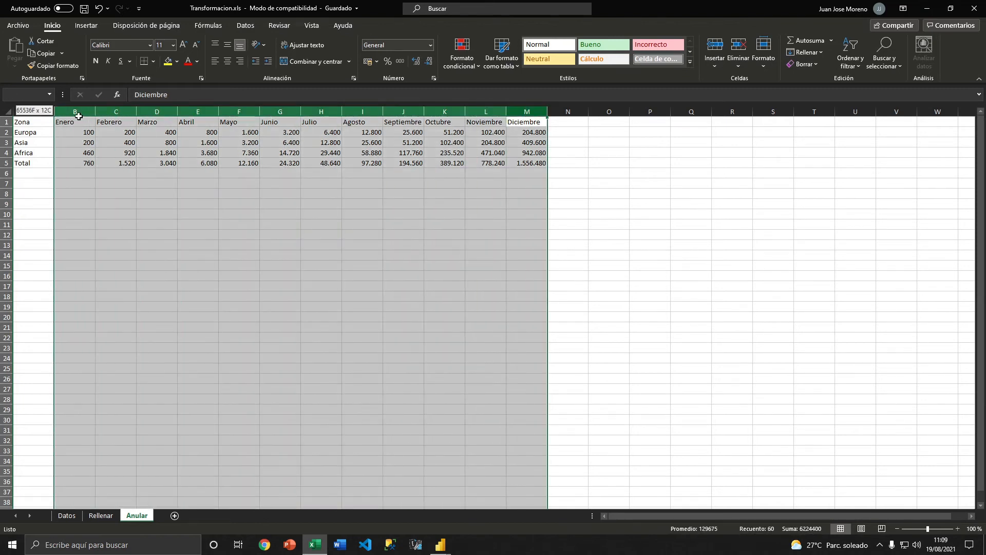
Switch back to Power Query Editor, unpivot the Zona column of the Anular query and view the resulting columns.
key("alt+Tab")
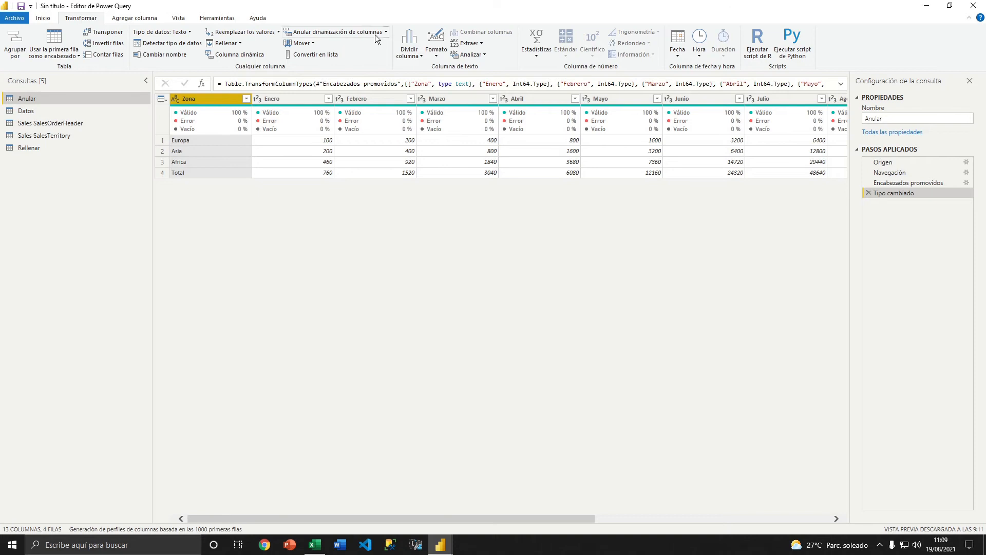
left_click(337, 32)
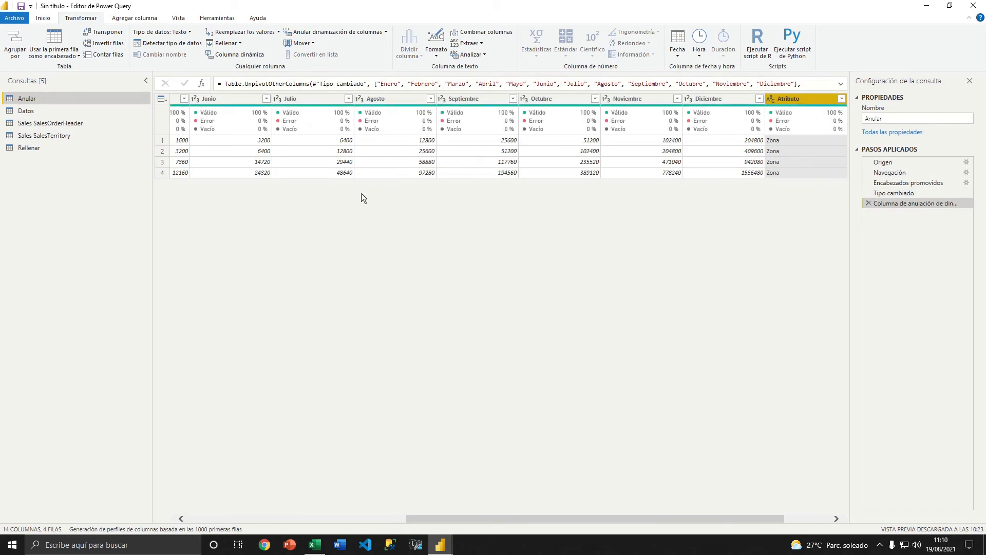
left_click_drag(519, 521, 591, 521)
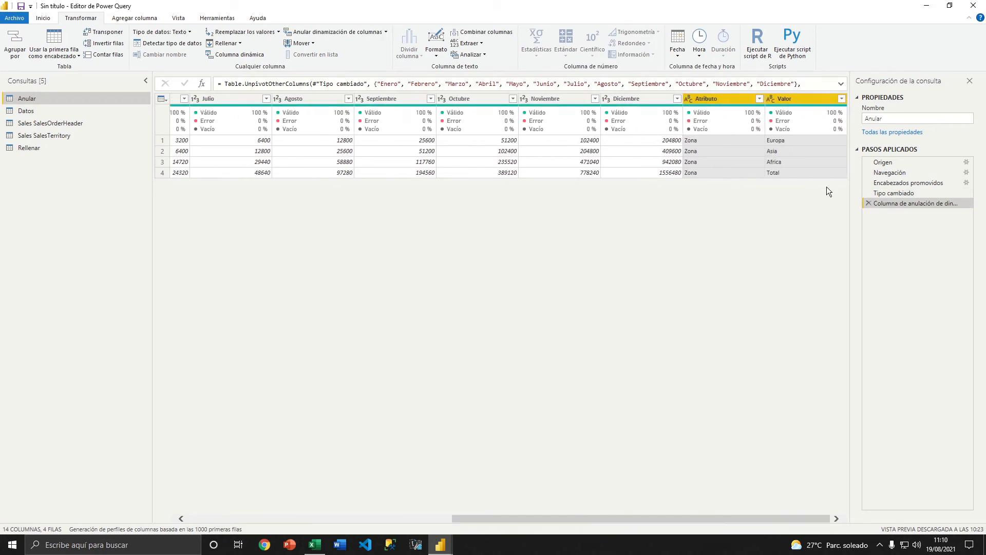
Remove the Zona unpivot step from the Anular query and unpivot the Enero to Diciembre columns instead.
left_click(869, 204)
left_click_drag(456, 520, 210, 502)
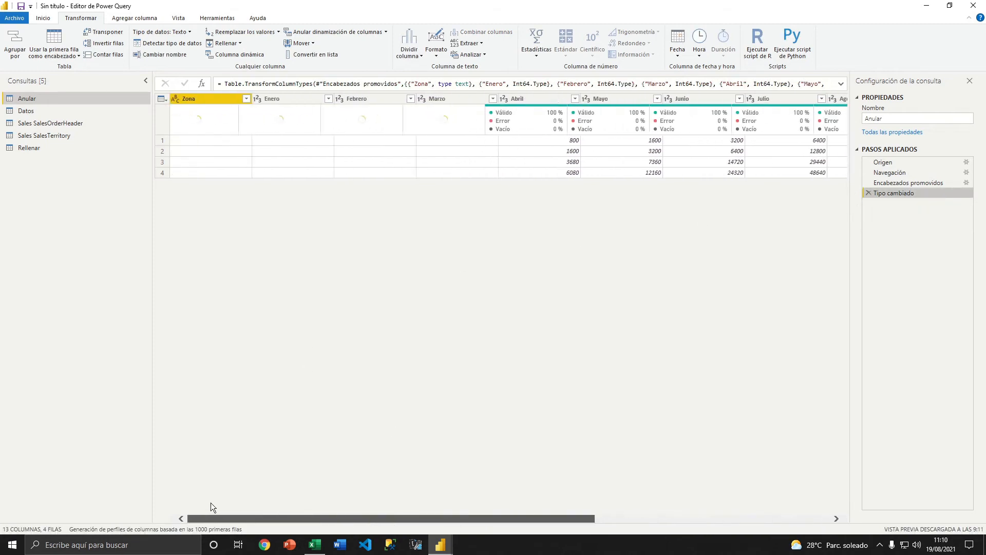
left_click(288, 99)
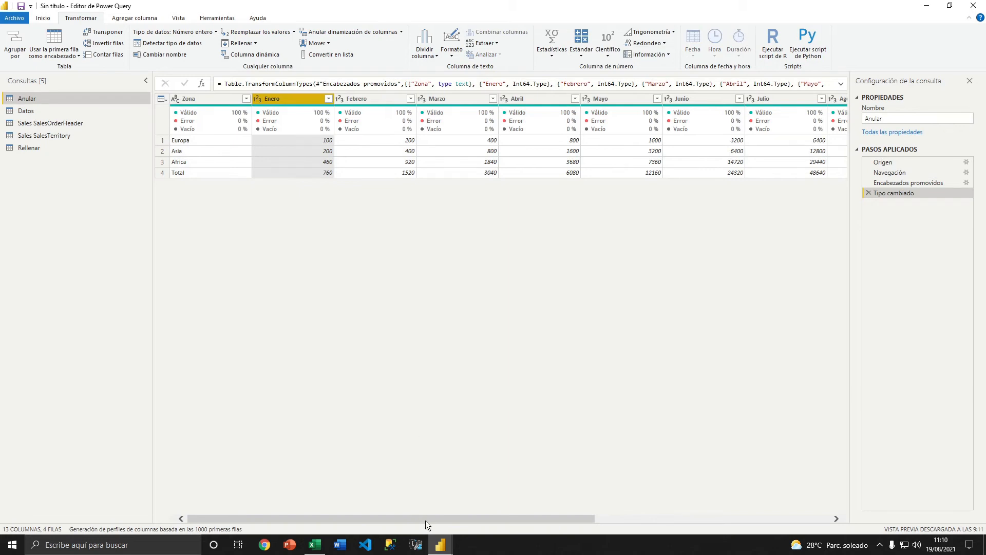
left_click_drag(425, 520, 721, 483)
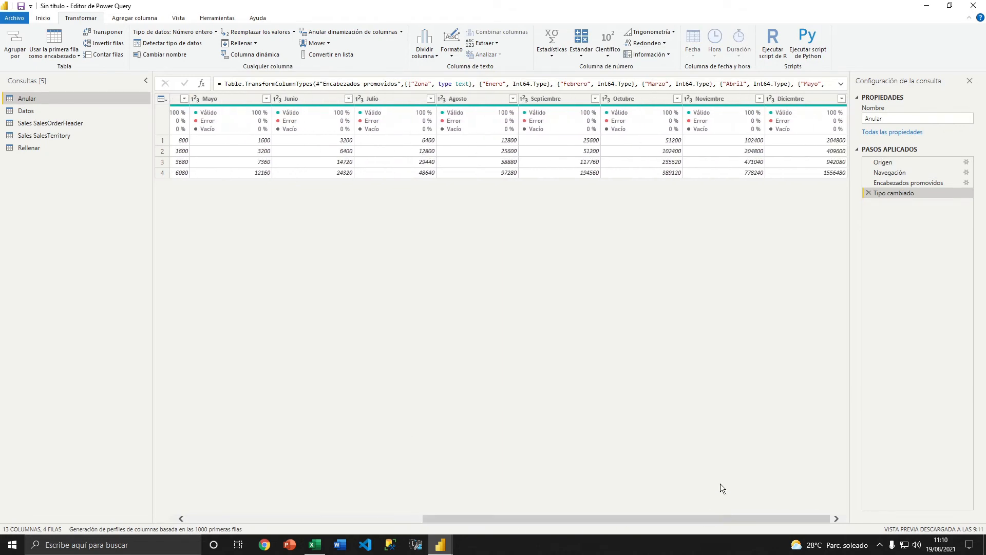
left_click(803, 101, "shift")
left_click_drag(640, 522, 263, 510)
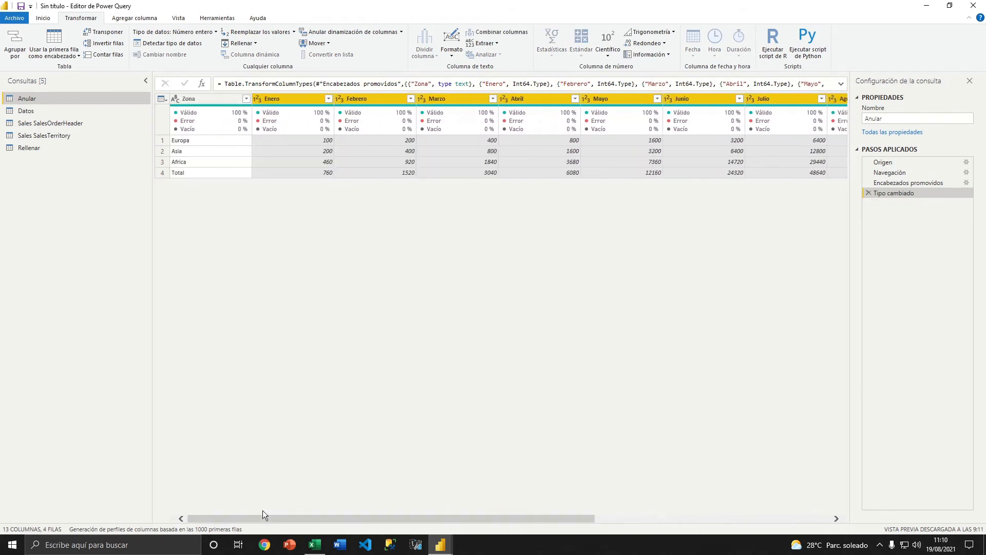
left_click(329, 32)
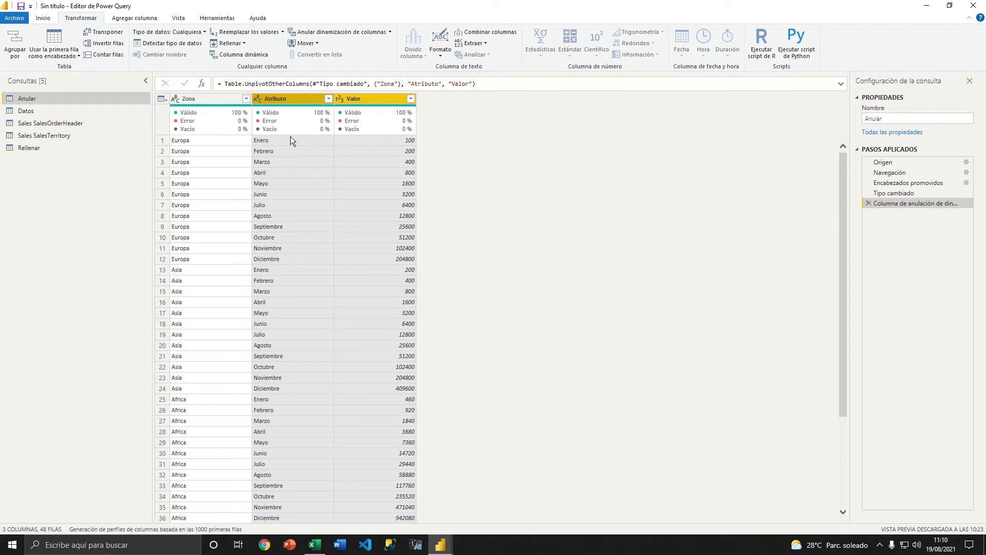
Switch to Excel, highlight the Europa row of the Anular sheet, and return to Power Query Editor to compare it with the unpivoted rows.
key("alt+Tab")
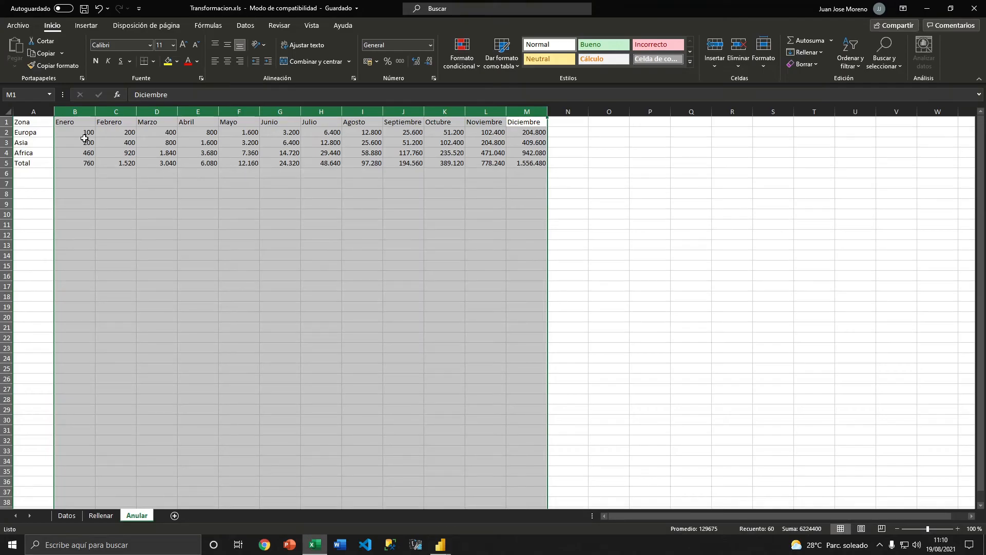
left_click(34, 138)
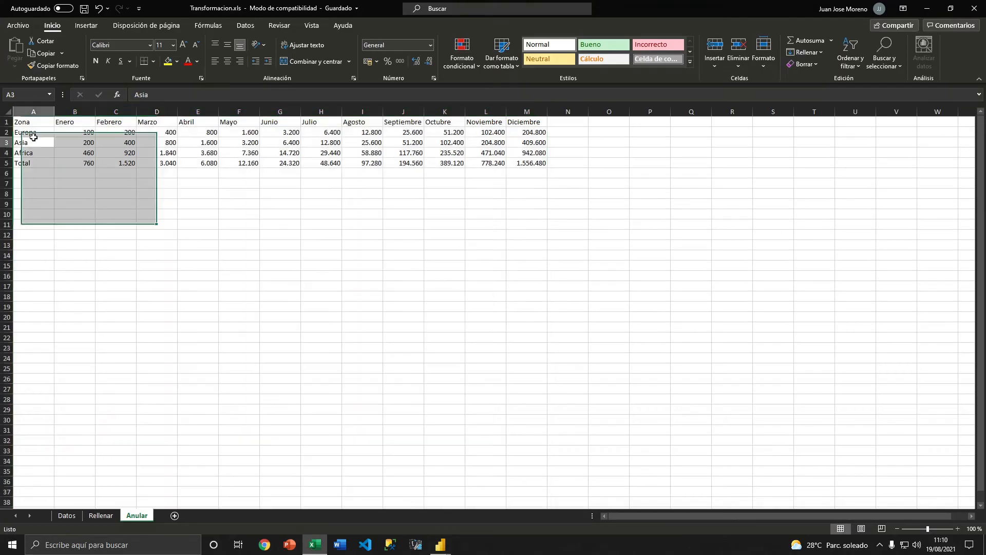
left_click(7, 132)
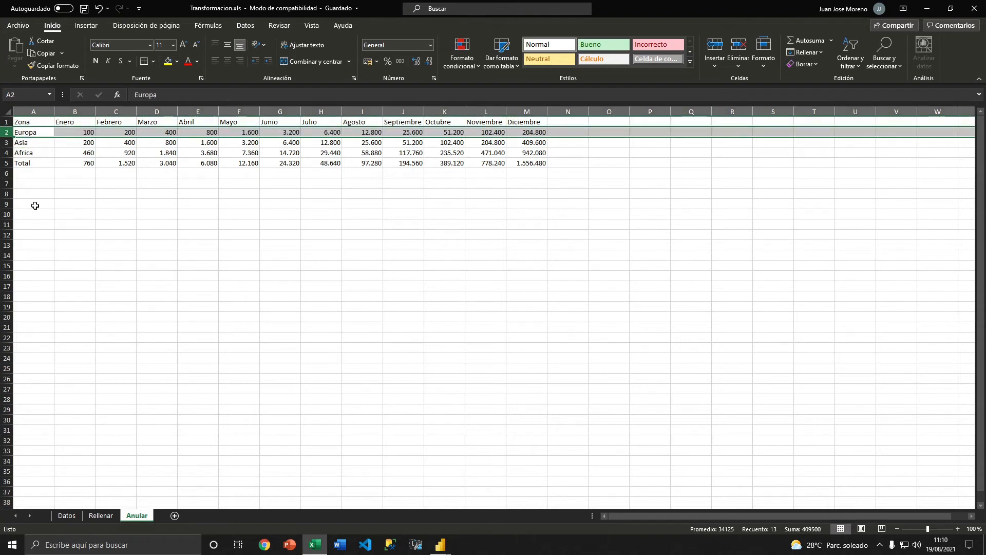
key("alt+Tab")
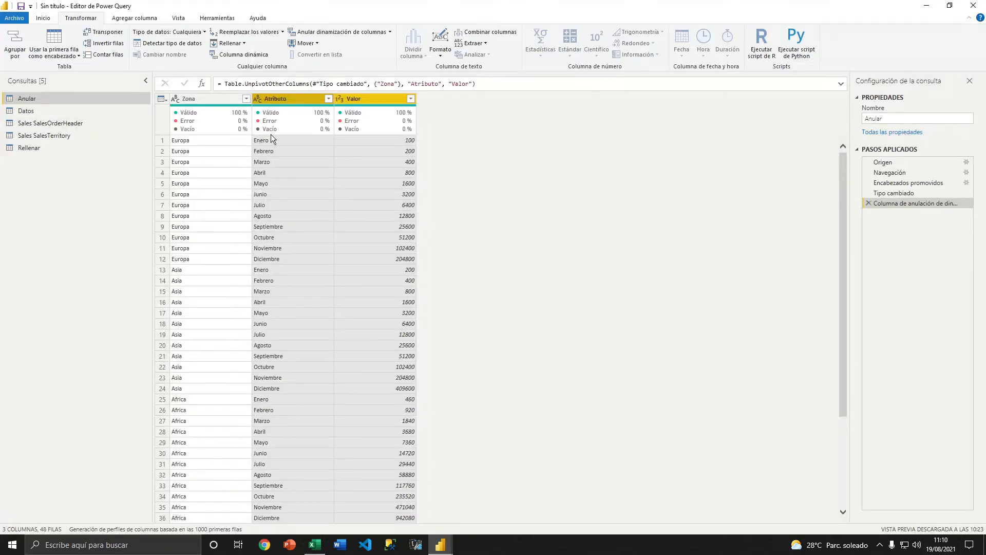
Compare Europa's Enero, Febrero and Marzo cells in the Excel sheet with the Atributo and Valor columns in Power Query Editor.
key("alt+Tab")
key("alt+Tab")
key("alt+Tab")
left_click(85, 132)
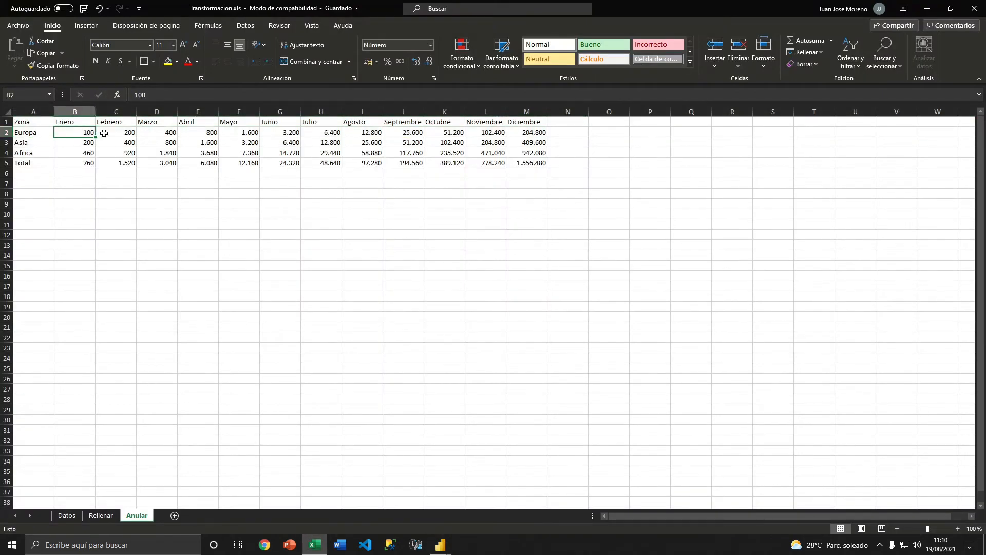
left_click(110, 132)
left_click(155, 128)
key("alt+Tab")
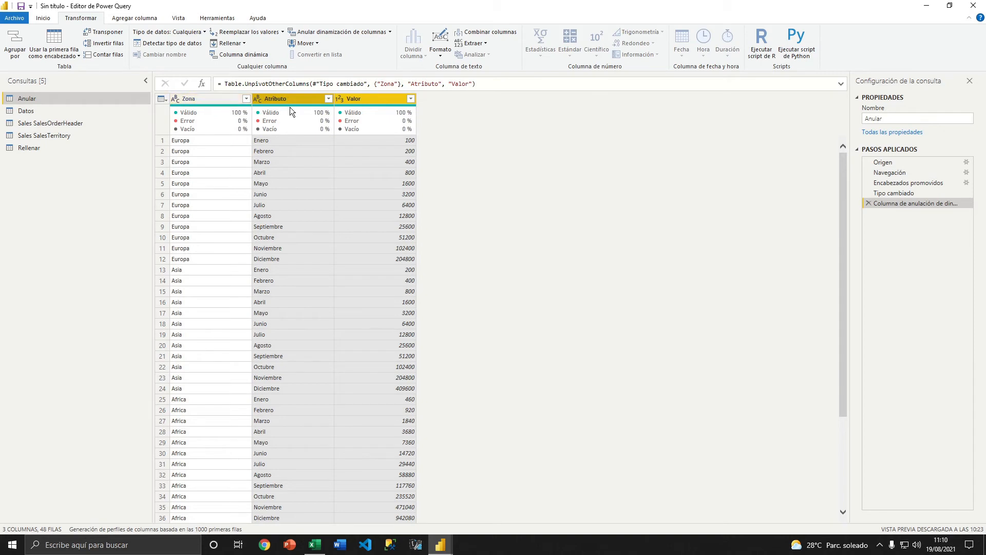
key("alt+Tab")
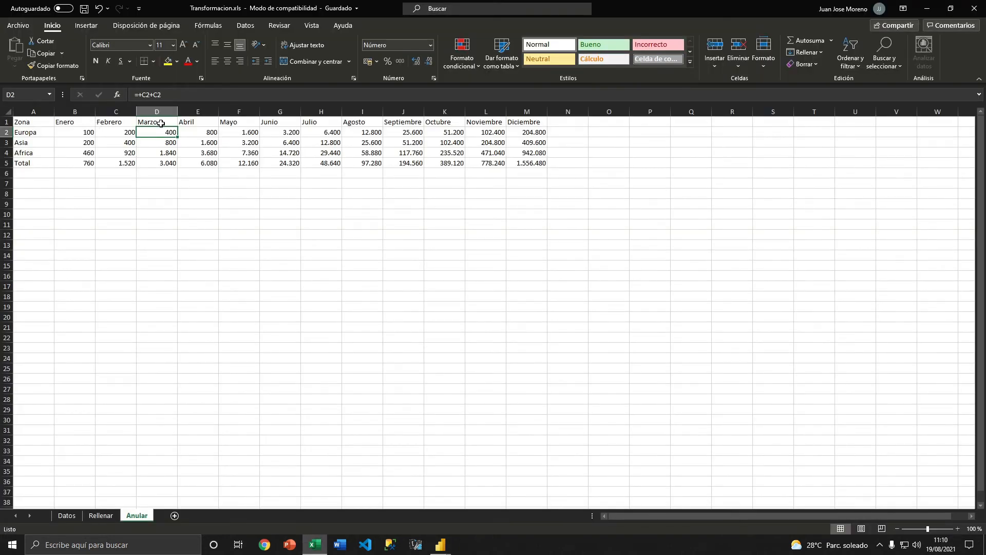
key("alt+Tab")
key("alt+Tab")
key("alt+Tab")
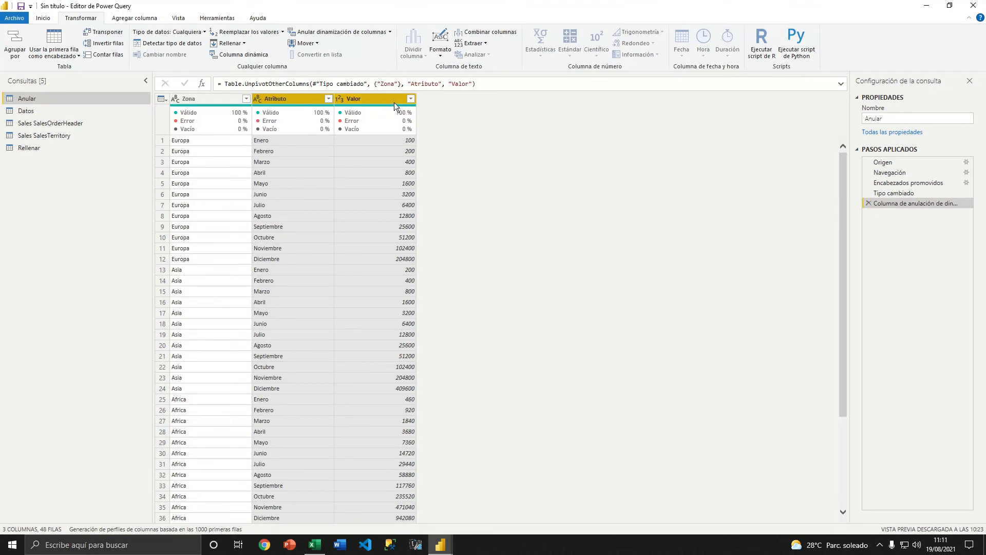
Remove the unpivot step from the Anular query and try to move the Enero column to the end of the table.
left_click(869, 203)
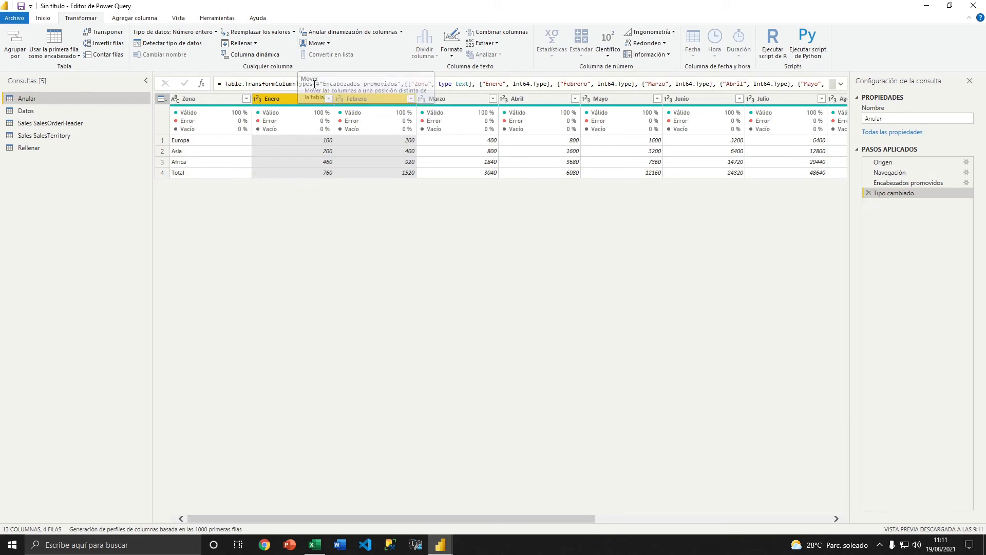
left_click(275, 100)
left_click(311, 44)
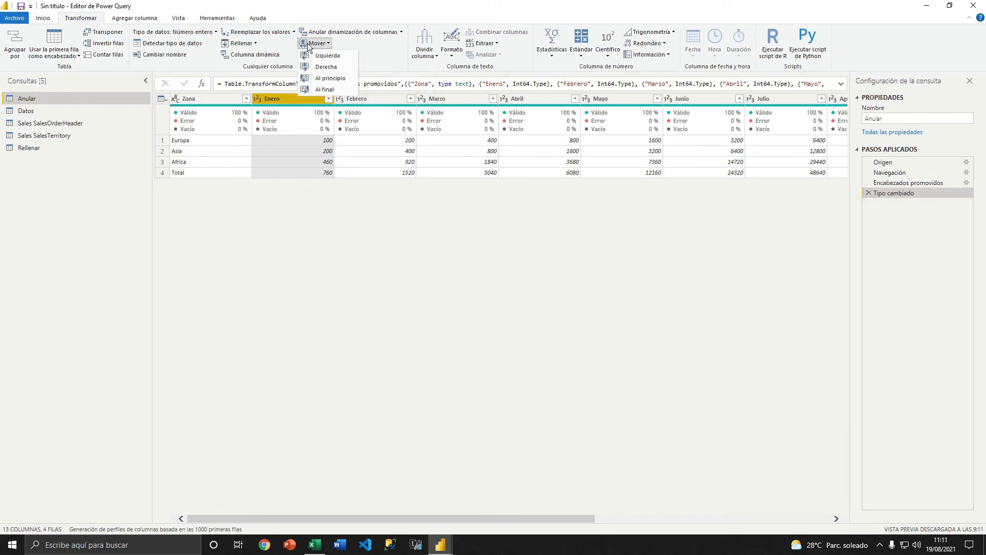
left_click(327, 88)
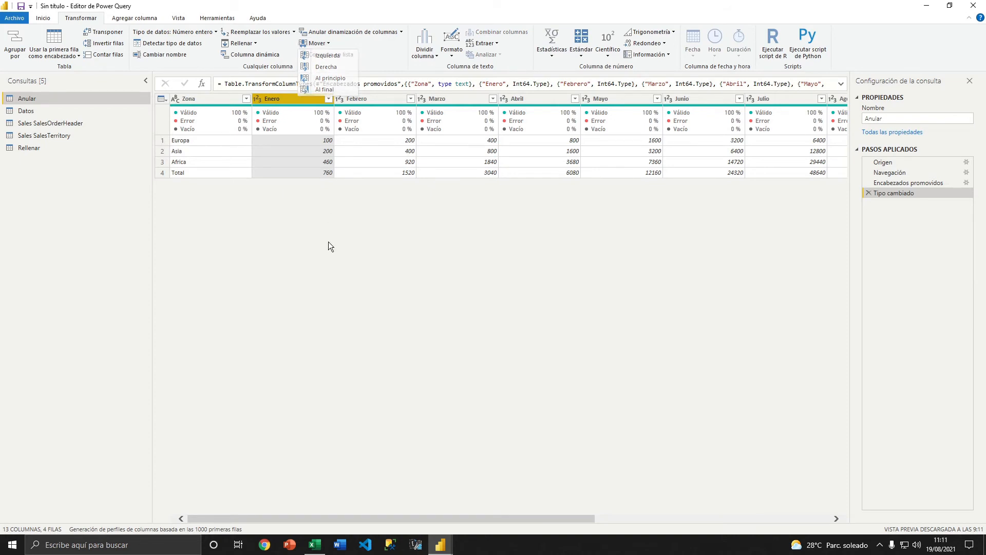
left_click_drag(360, 520, 625, 510)
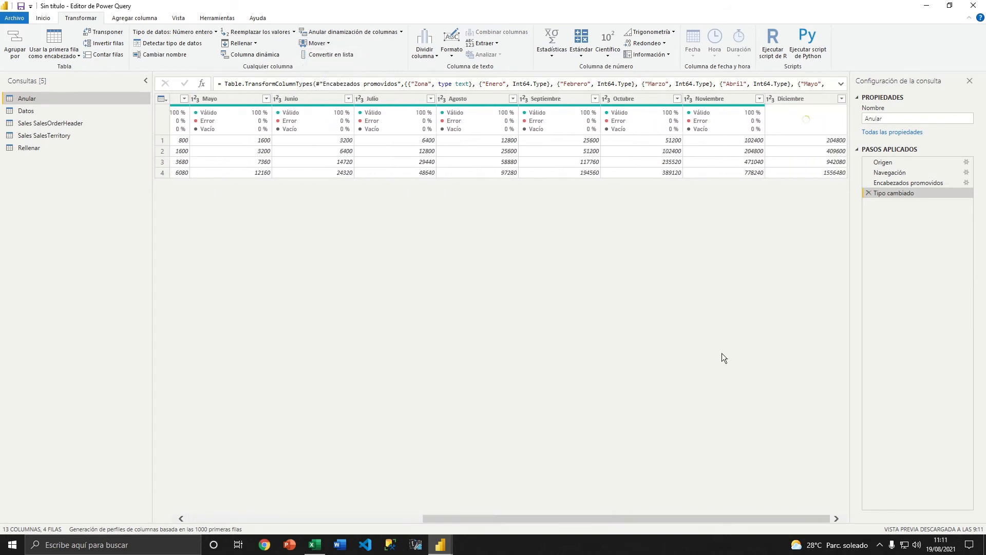
Move the Noviembre column to the beginning of the Anular table and reposition it between Enero and Febrero.
left_click_drag(711, 99, 823, 123)
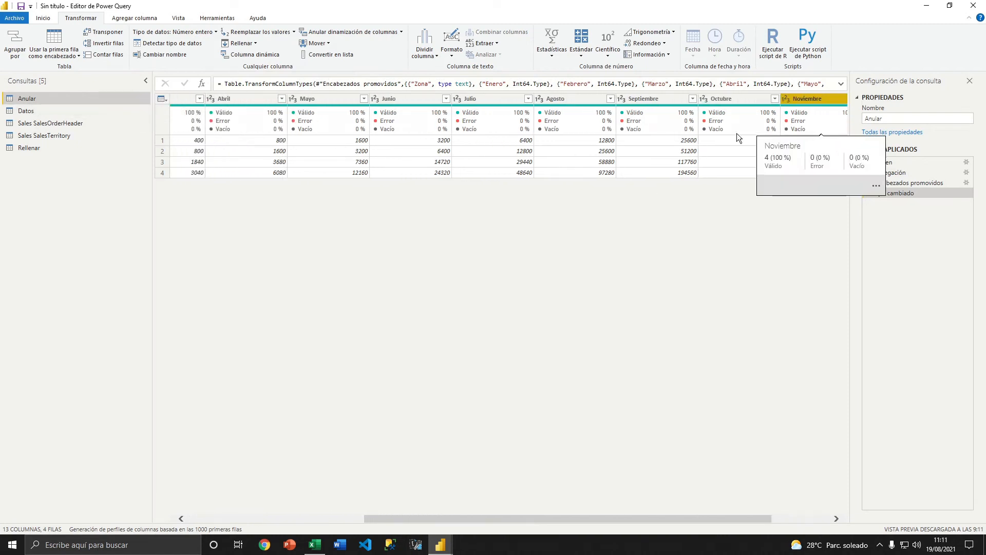
left_click(320, 43)
left_click(329, 78)
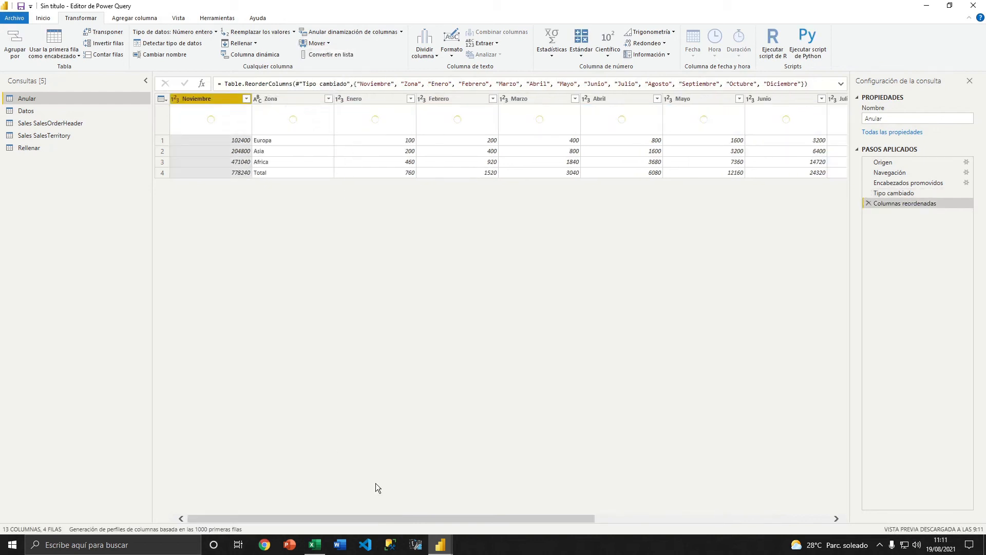
left_click_drag(196, 97, 454, 102)
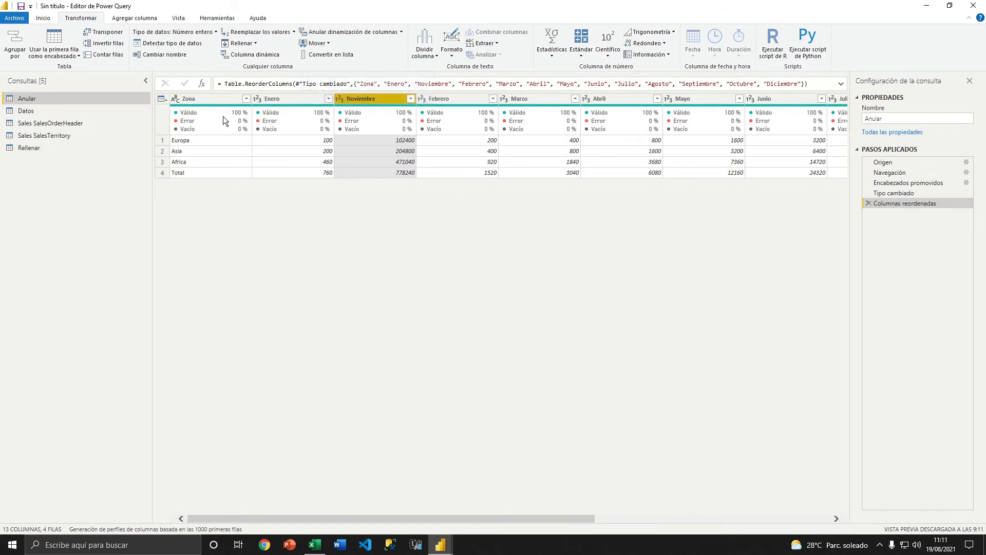
left_click(195, 99)
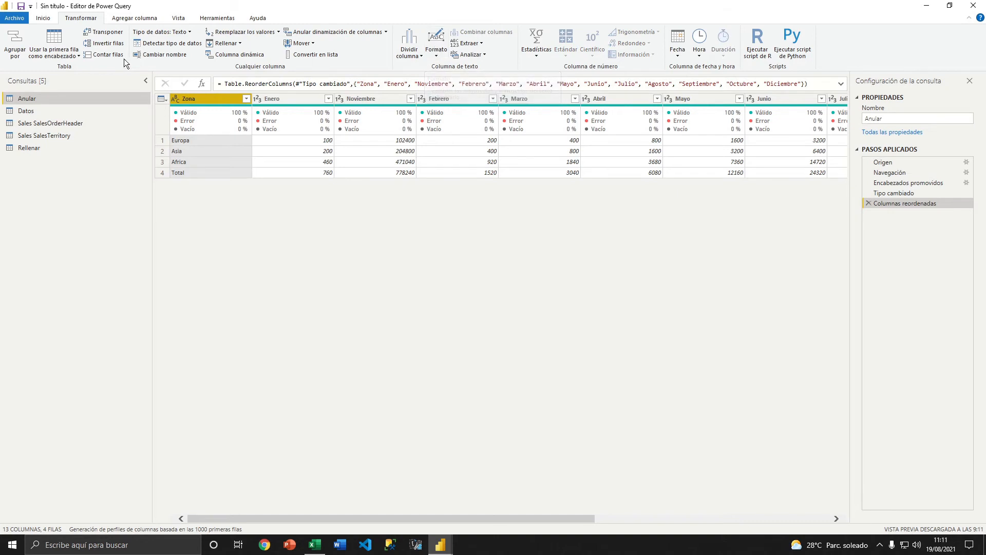
left_click(437, 53)
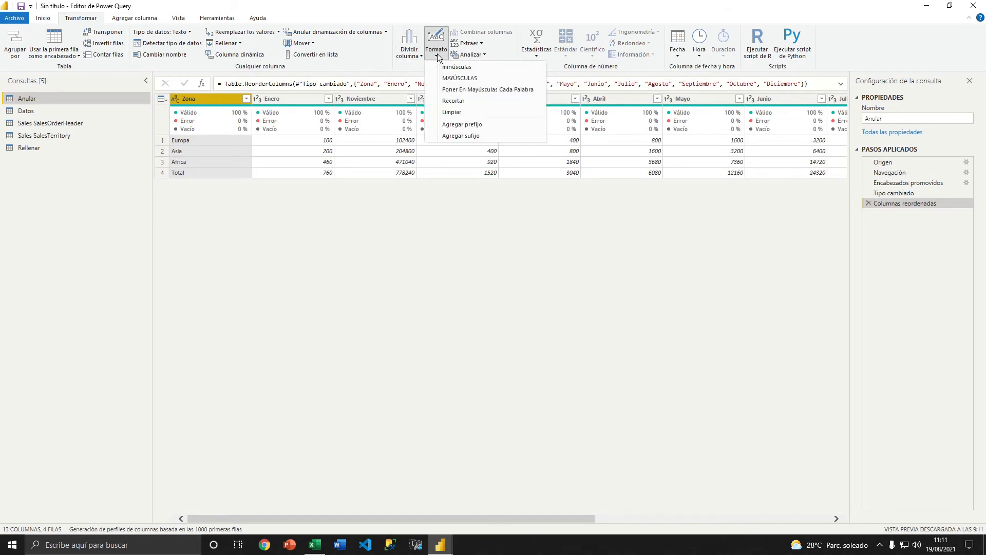
left_click(250, 251)
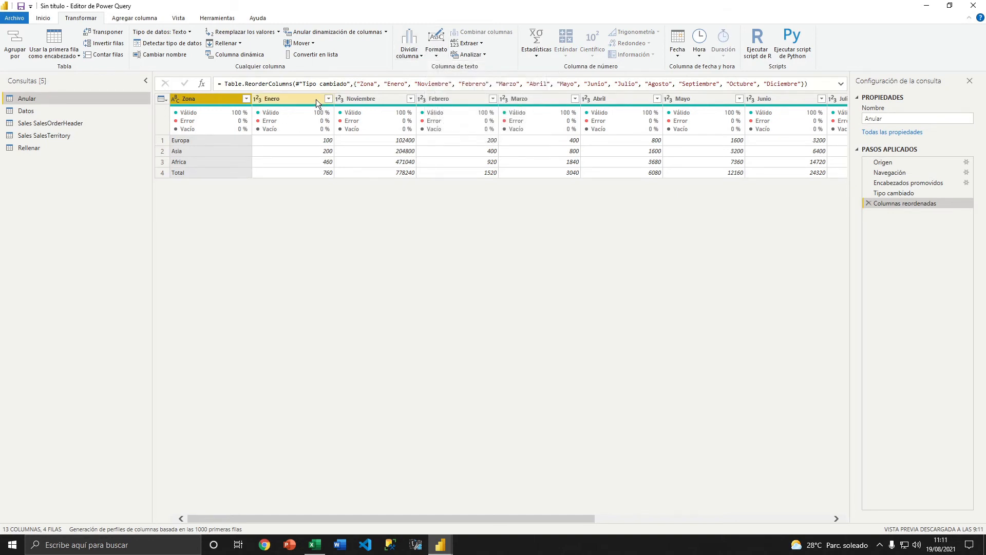
left_click(38, 110)
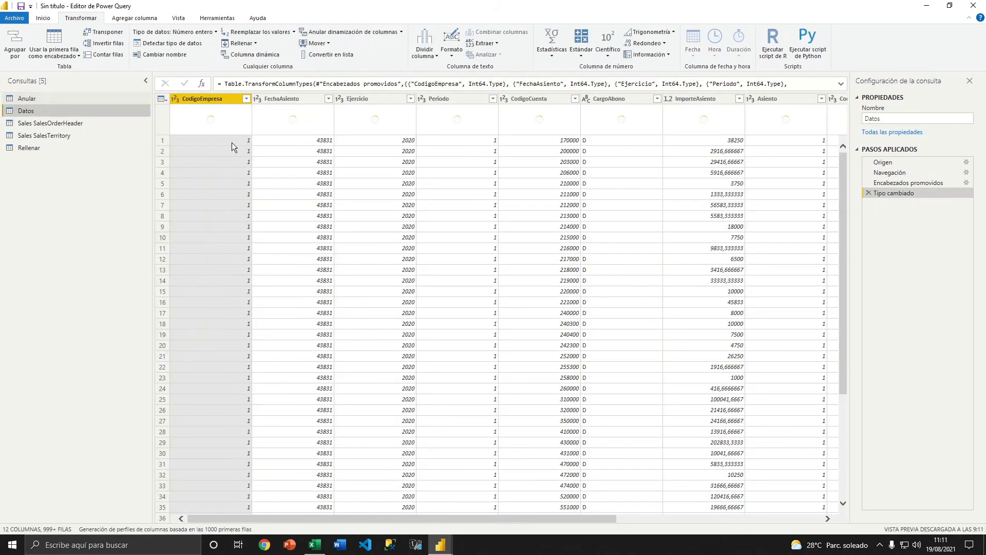
left_click(39, 124)
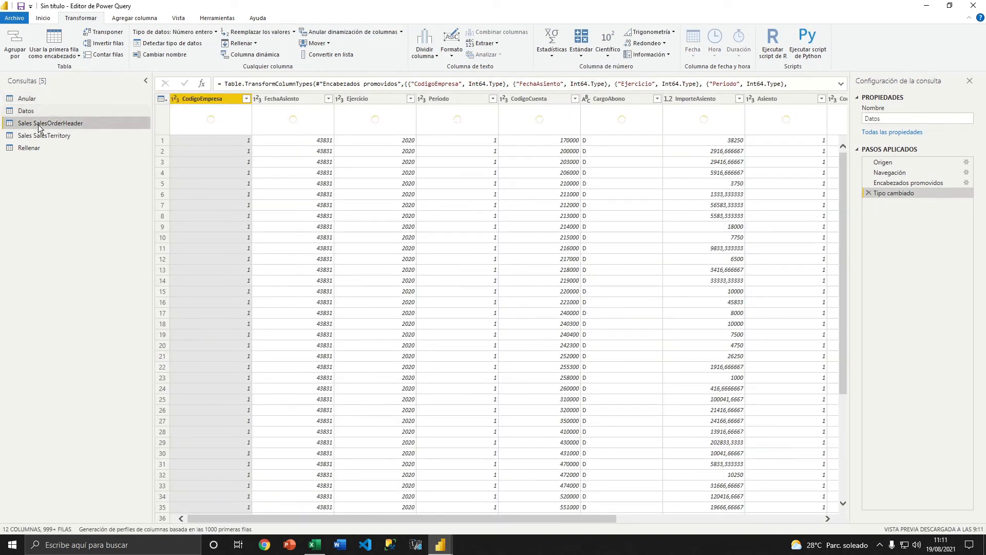
Open the Sales SalesTerritory query and convert the Name column's text to lowercase.
left_click(64, 133)
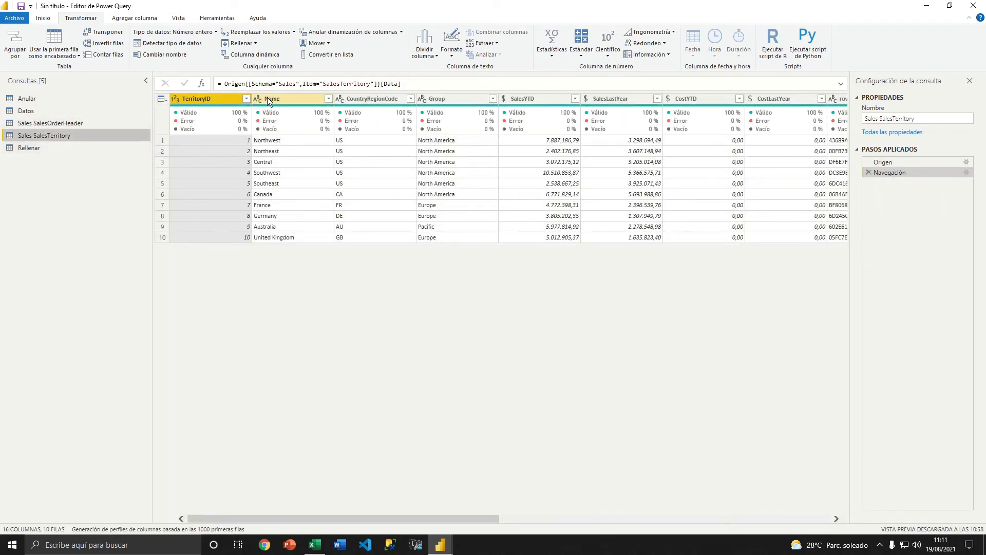
left_click(273, 98)
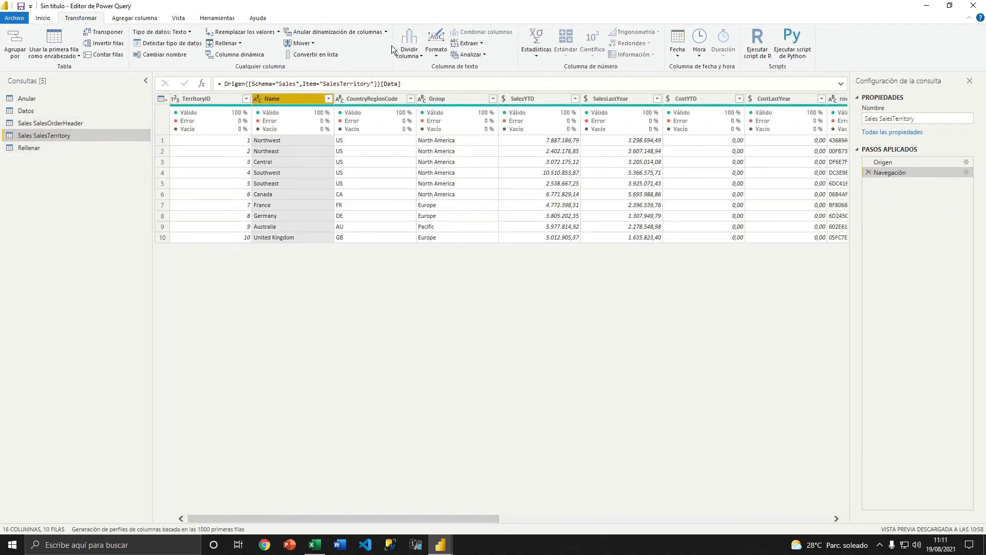
left_click(437, 51)
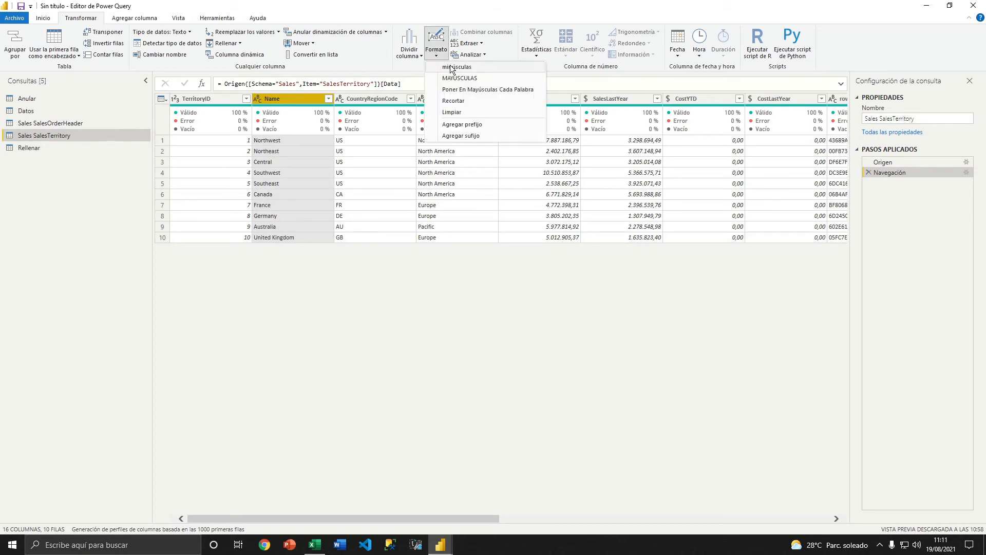
left_click(452, 68)
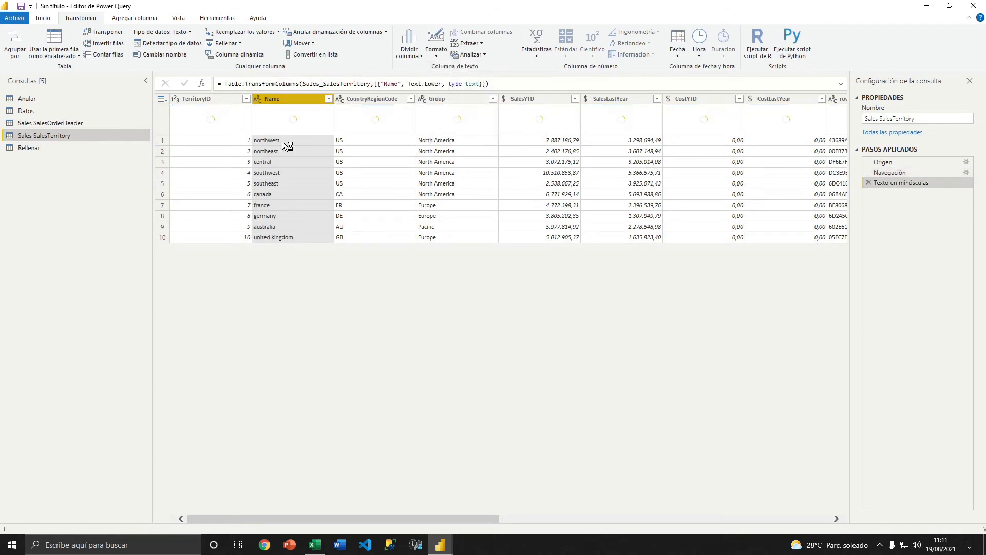
Convert the Name column's text to uppercase, followed by the format that capitalizes each word.
left_click(437, 52)
left_click(452, 78)
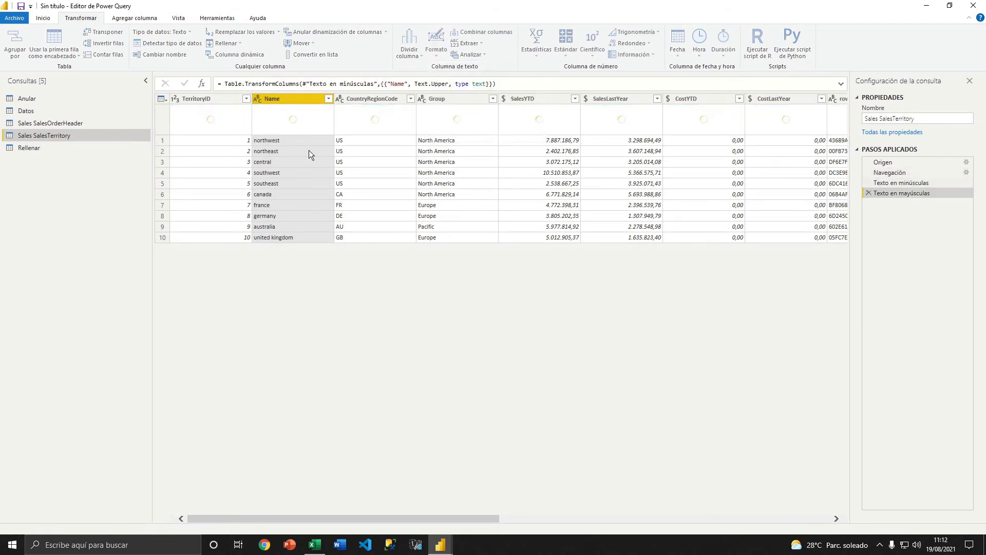
left_click(436, 51)
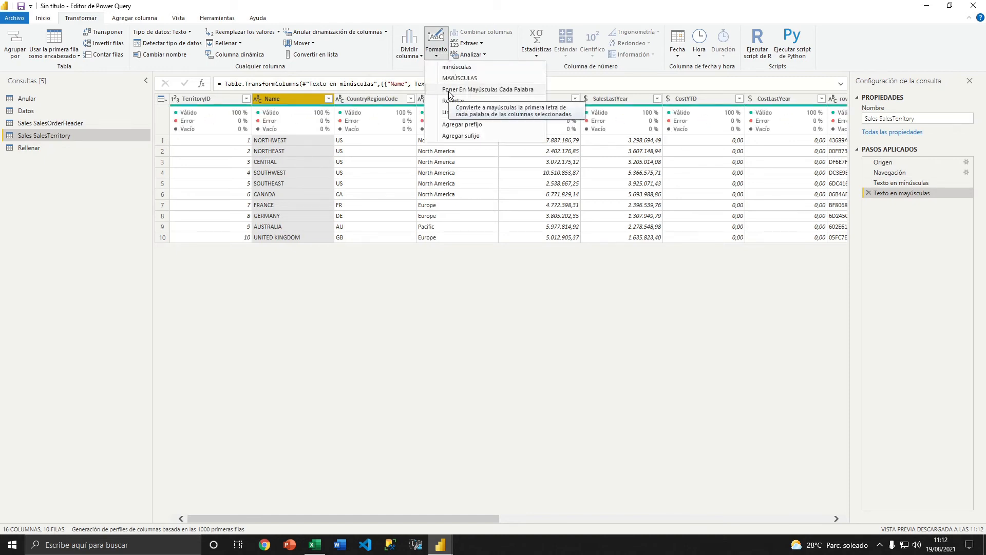
left_click(449, 90)
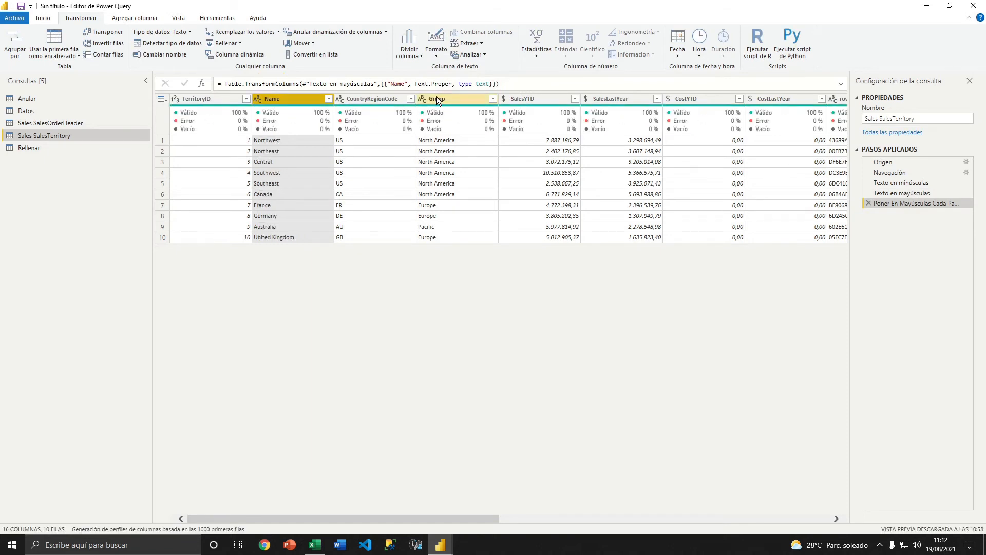
Convert the Group column's text to lowercase and reformat it with each word capitalized.
left_click(437, 96)
left_click(438, 57)
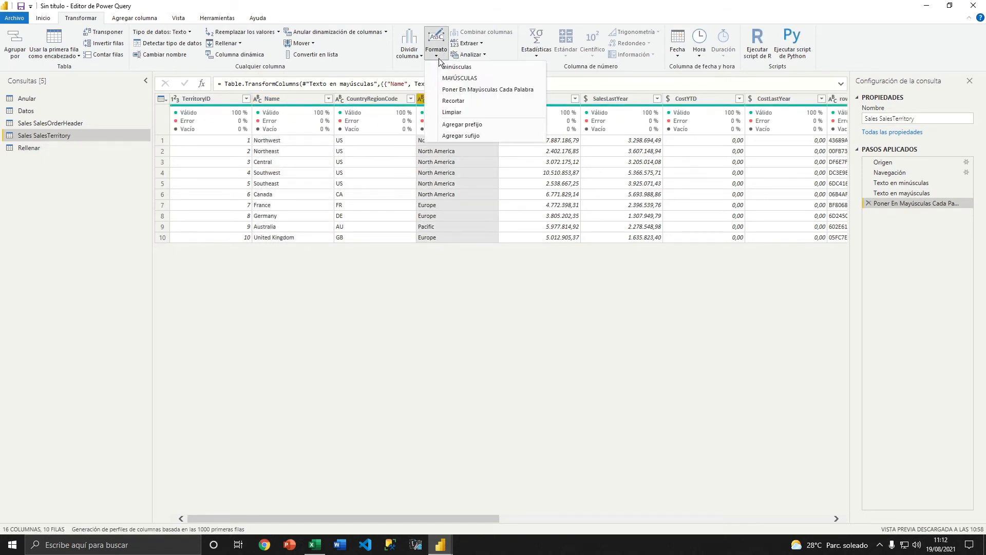
left_click(456, 66)
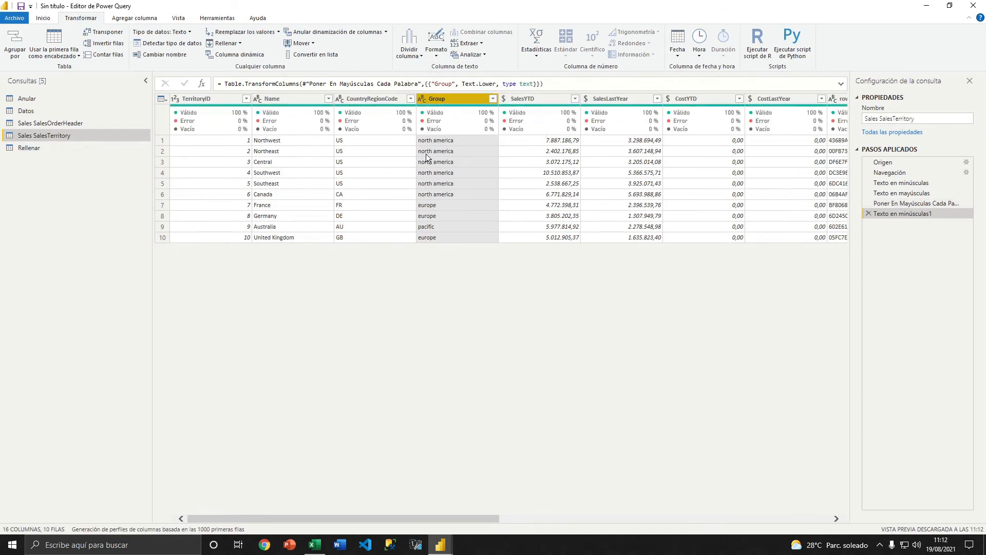
left_click(435, 56)
left_click(461, 87)
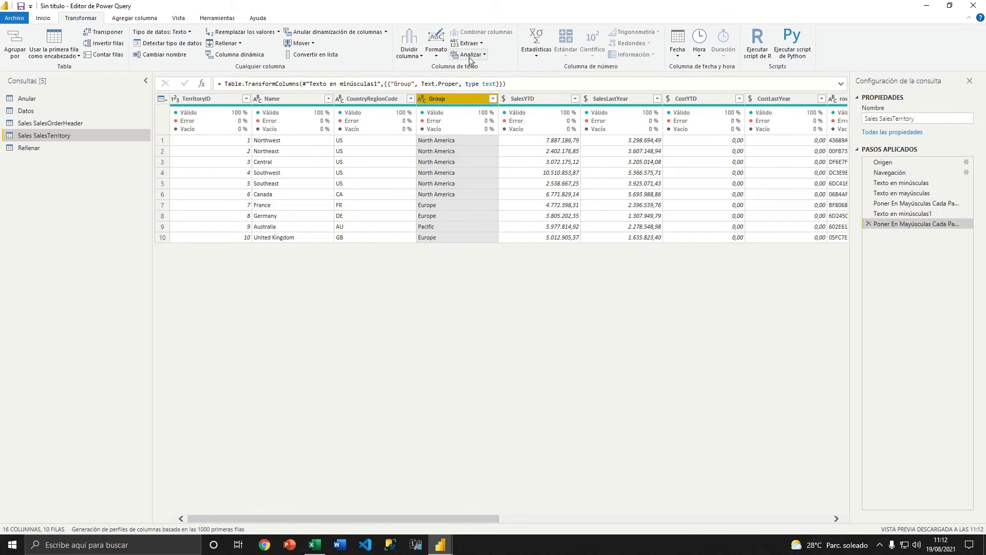
Add the prefix "Territorio -" to every value in the Group column.
left_click(482, 44)
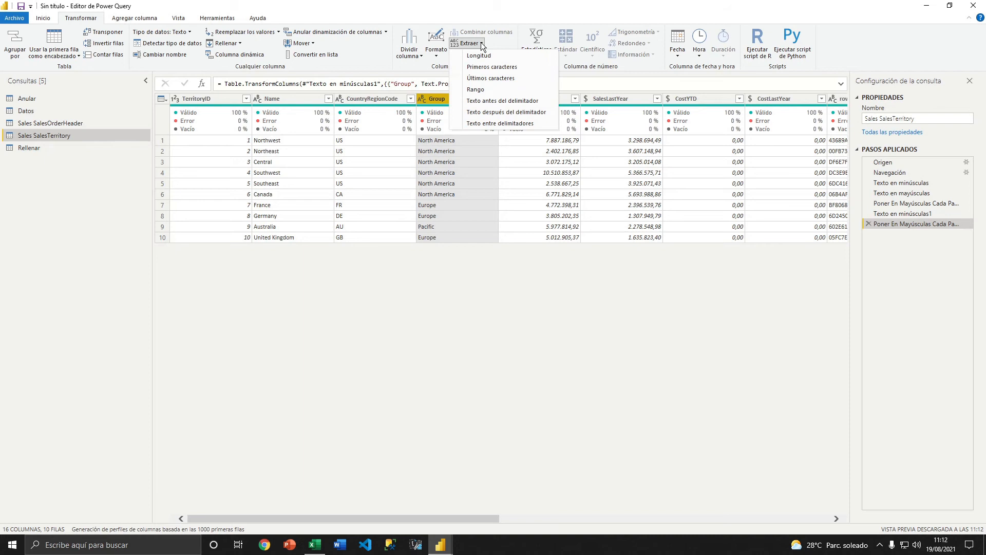
left_click(437, 55)
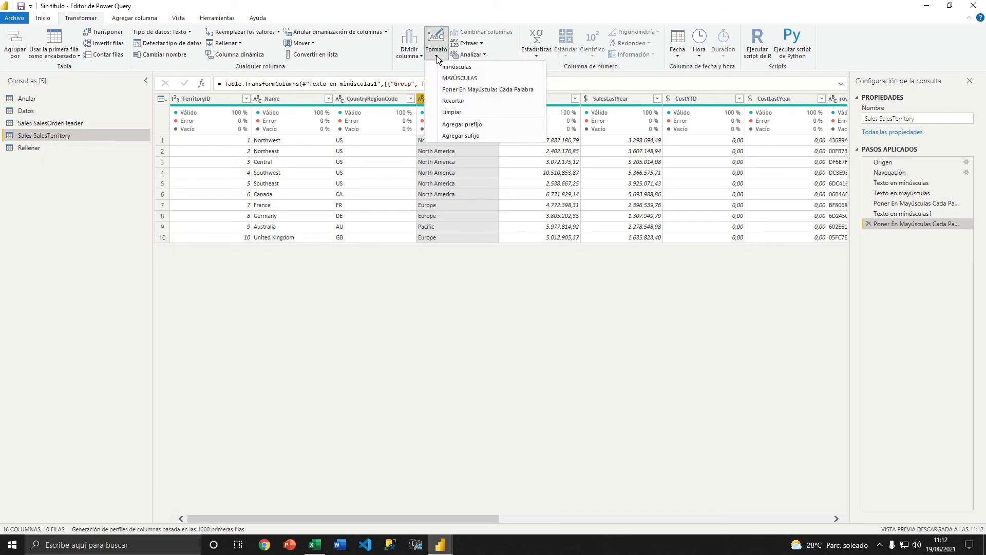
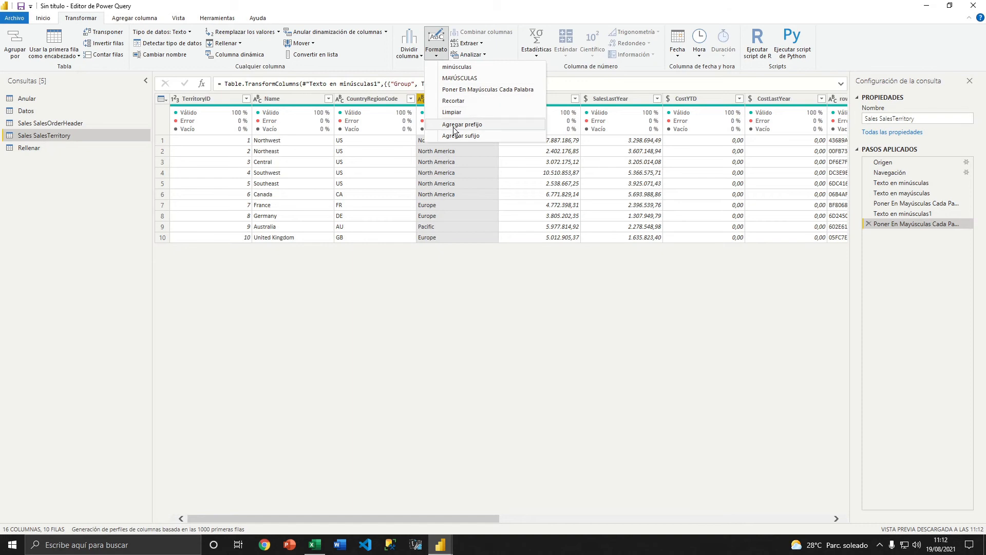
left_click(460, 127)
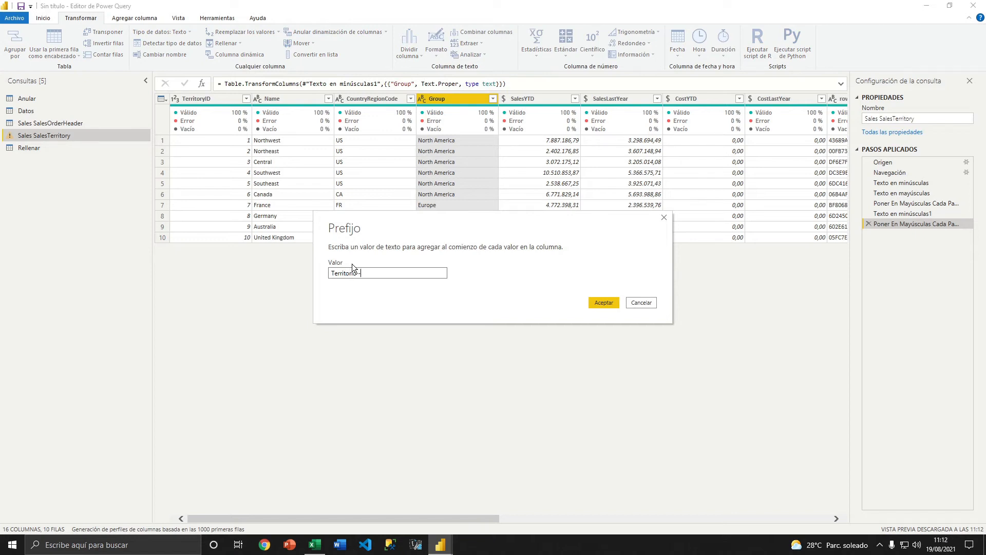
left_click(600, 302)
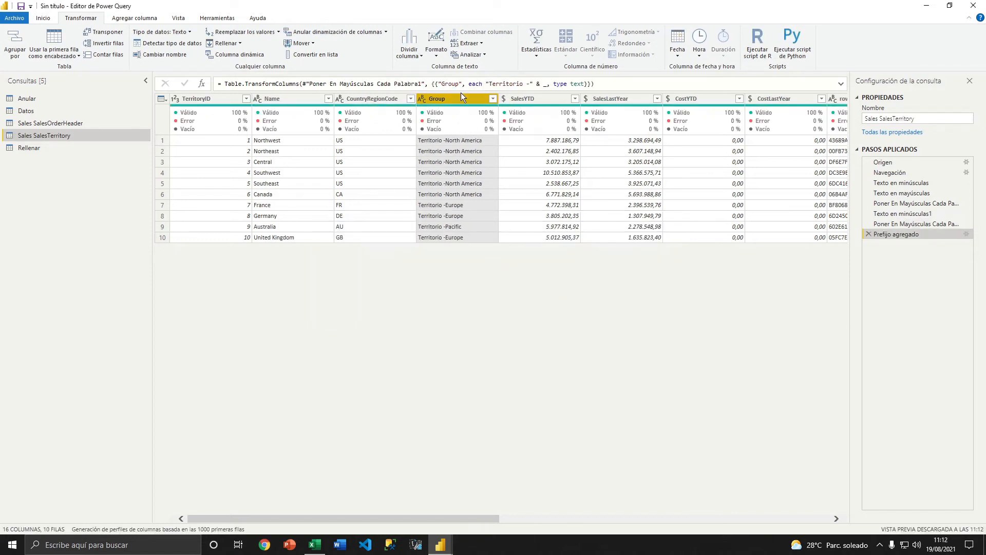
Add the suffix "- bueno" to the Group column's values and widen the column to fit the text.
left_click(436, 56)
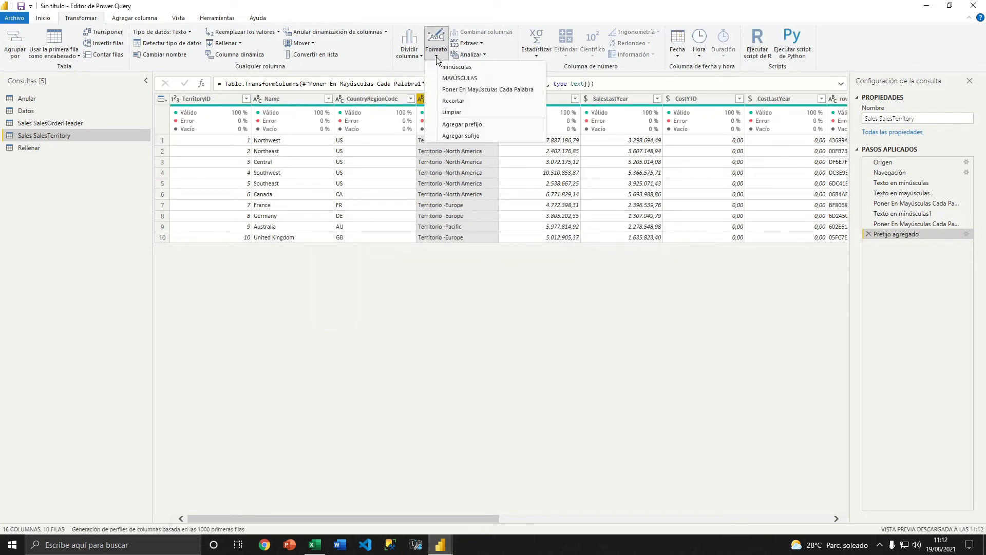
left_click(422, 156)
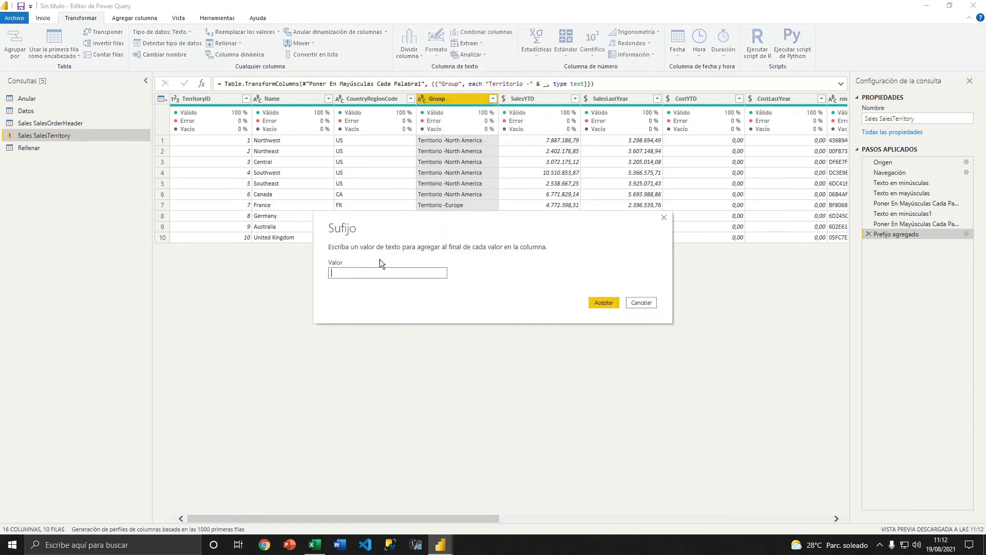
type("- bueno")
left_click(604, 302)
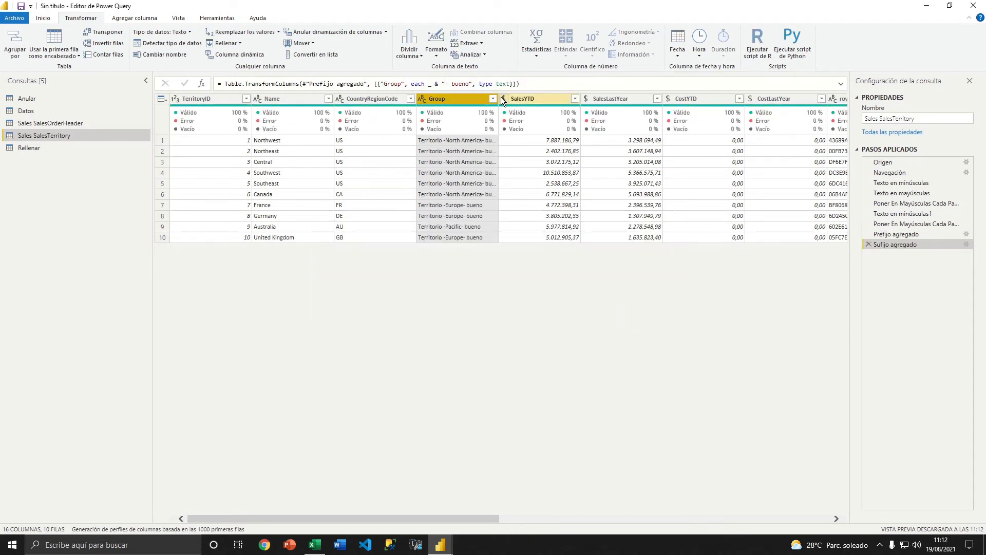
left_click_drag(502, 96, 521, 98)
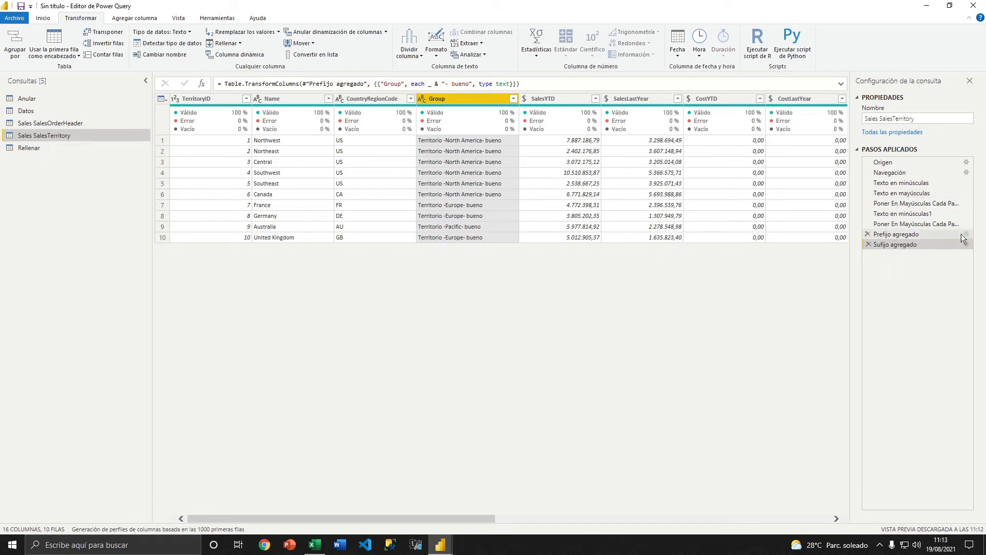
Move the Sufijo agregado step before Prefijo agregado in the applied steps and select Prefijo agregado.
left_click_drag(904, 243, 905, 234)
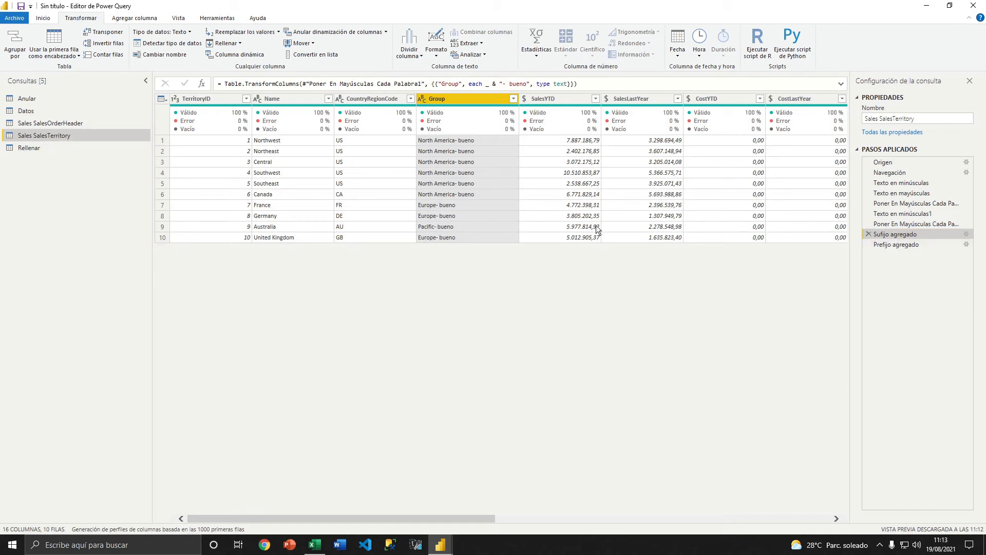
left_click(892, 245)
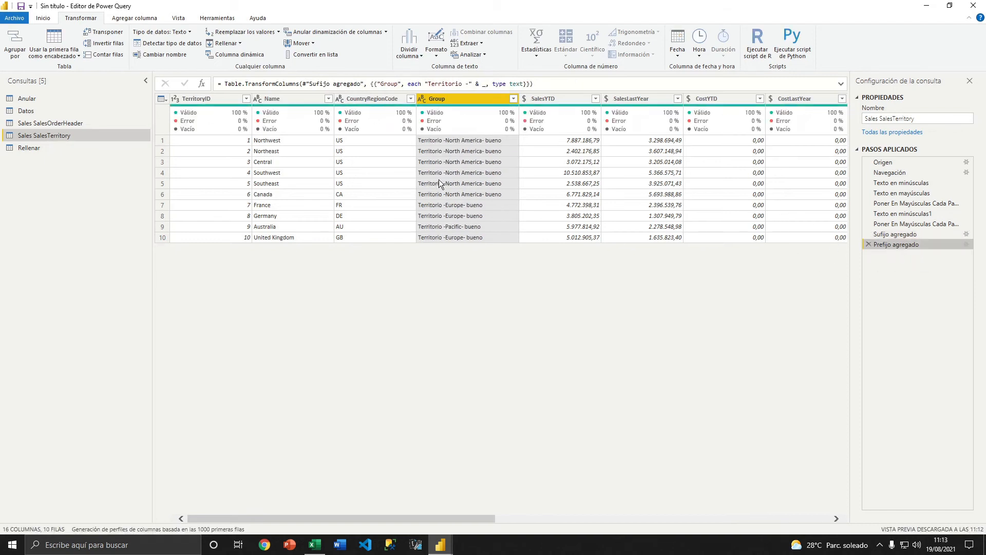
Convert the Group column's values to their text length, and delete that applied step.
left_click(438, 55)
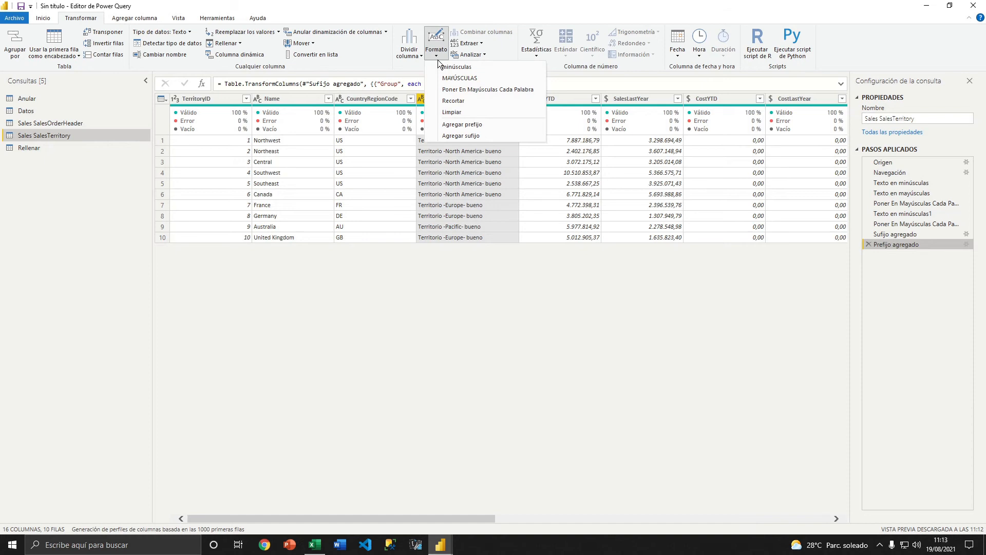
left_click(482, 45)
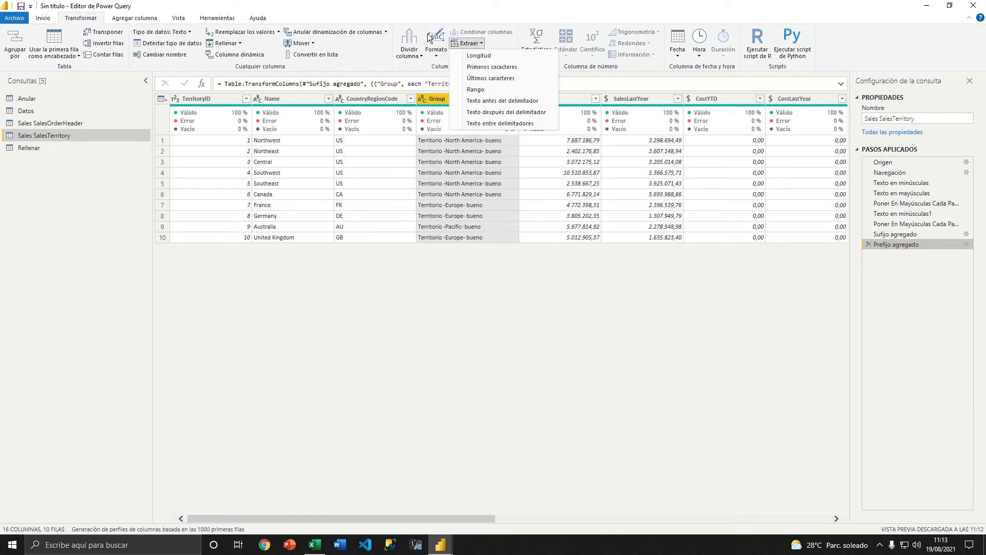
left_click(508, 268)
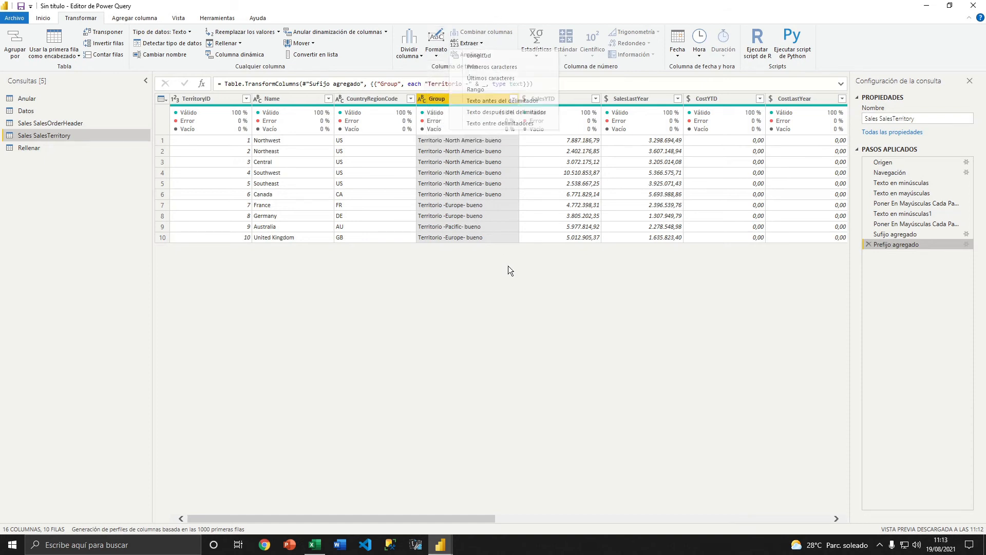
left_click(483, 44)
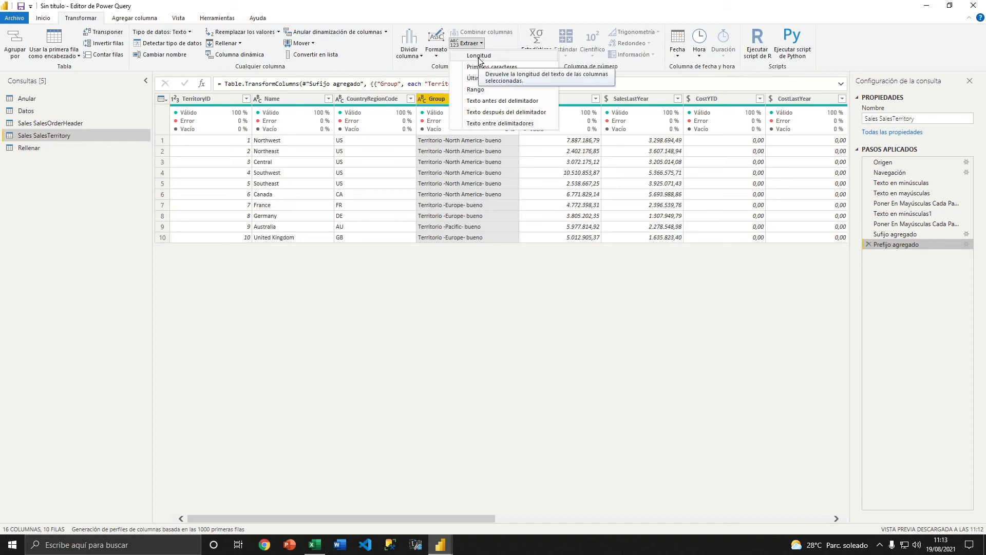
left_click(480, 56)
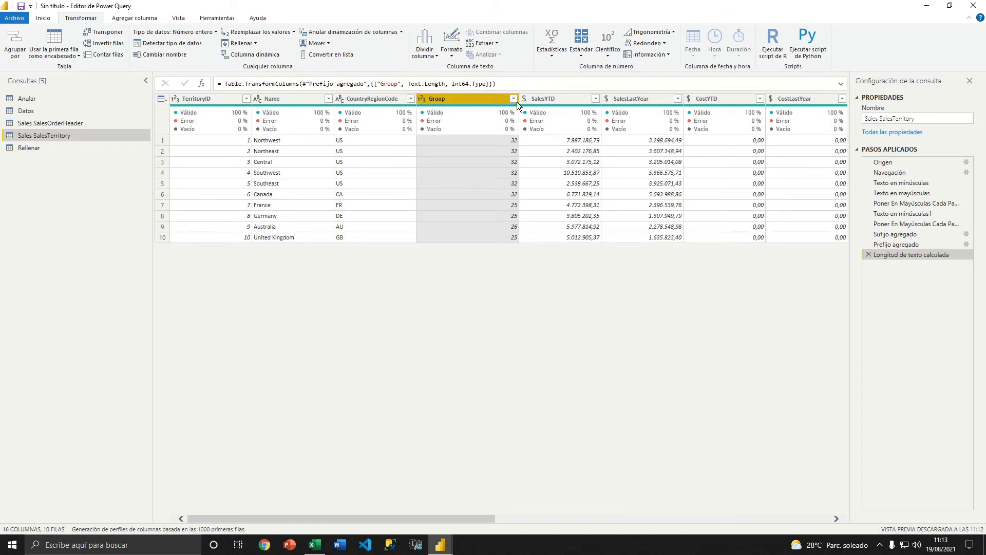
left_click(868, 255)
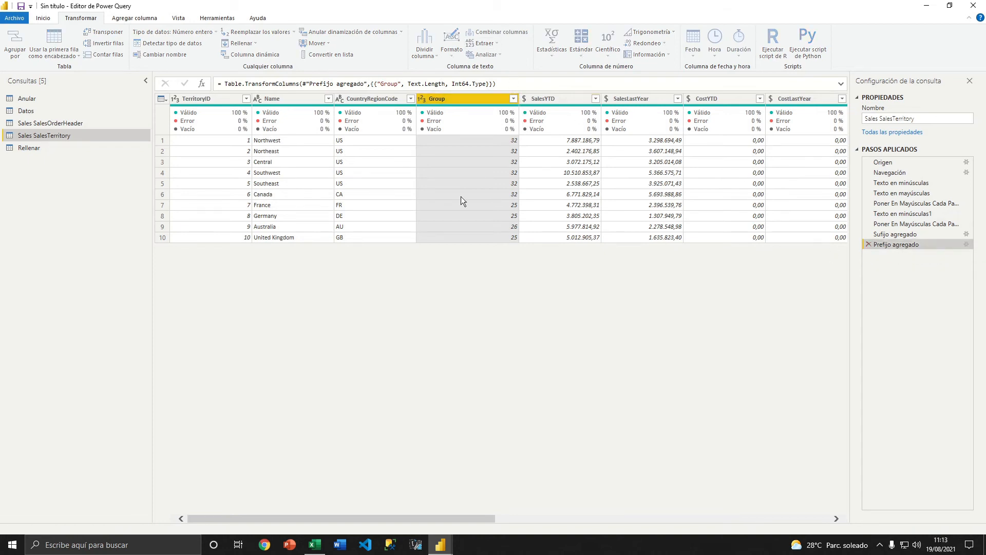
Extract the first 5 characters of the Group column, and delete that applied step.
left_click(483, 43)
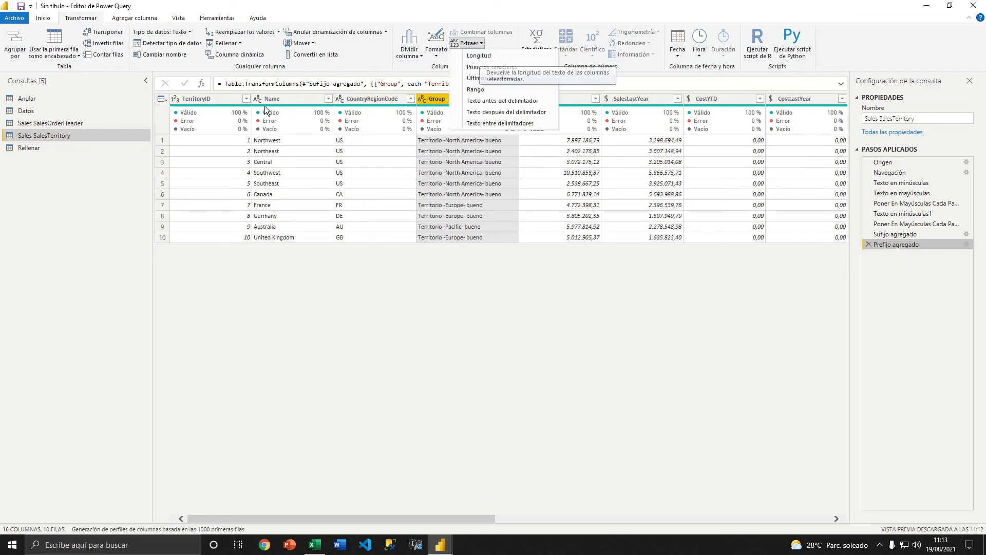
left_click(483, 68)
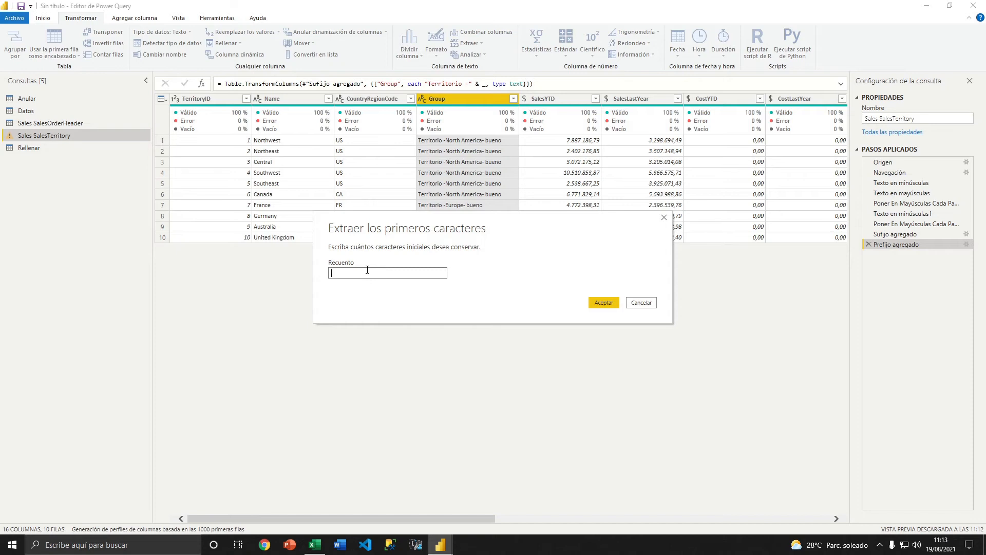
left_click(600, 302)
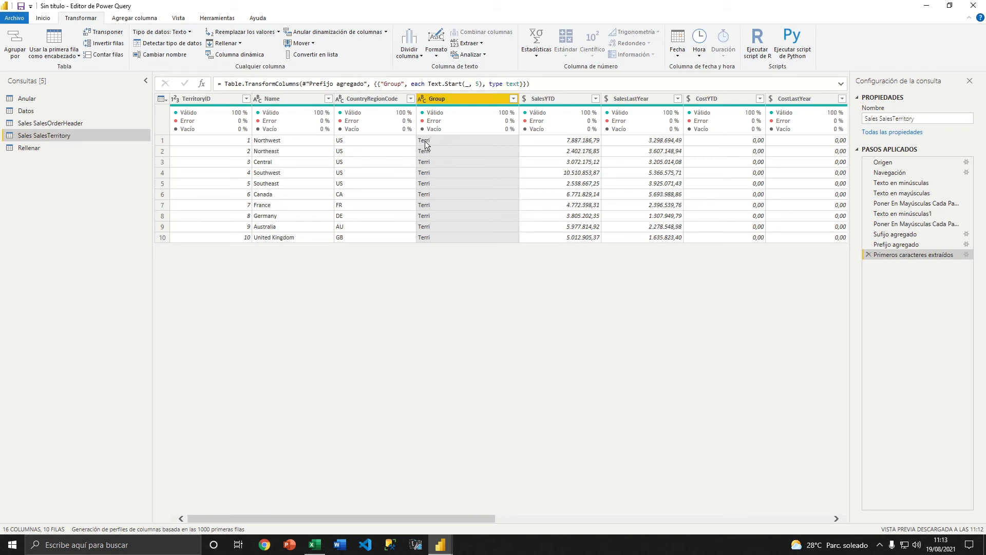
left_click(867, 253)
Extract the last 5 characters of the Group column, and delete that applied step.
left_click(467, 43)
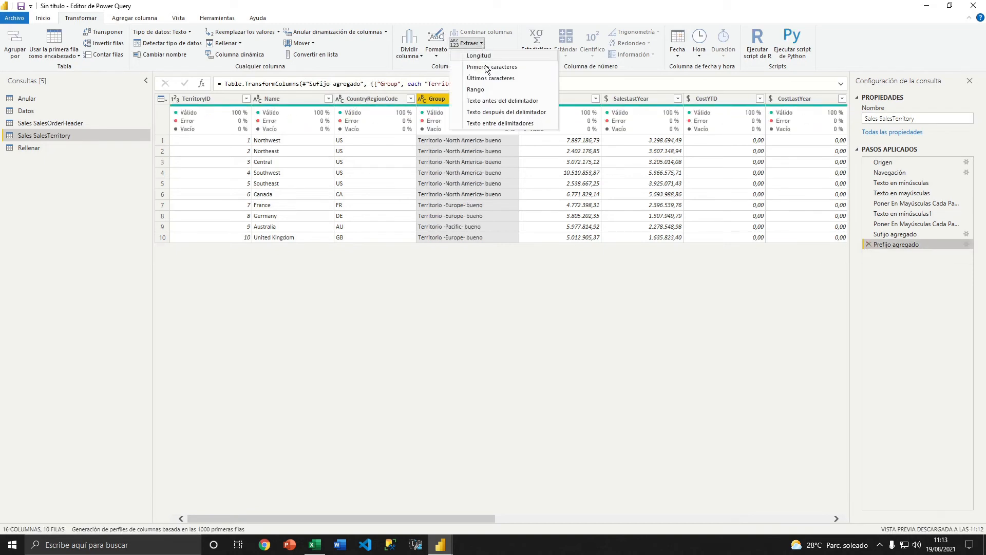
left_click(473, 79)
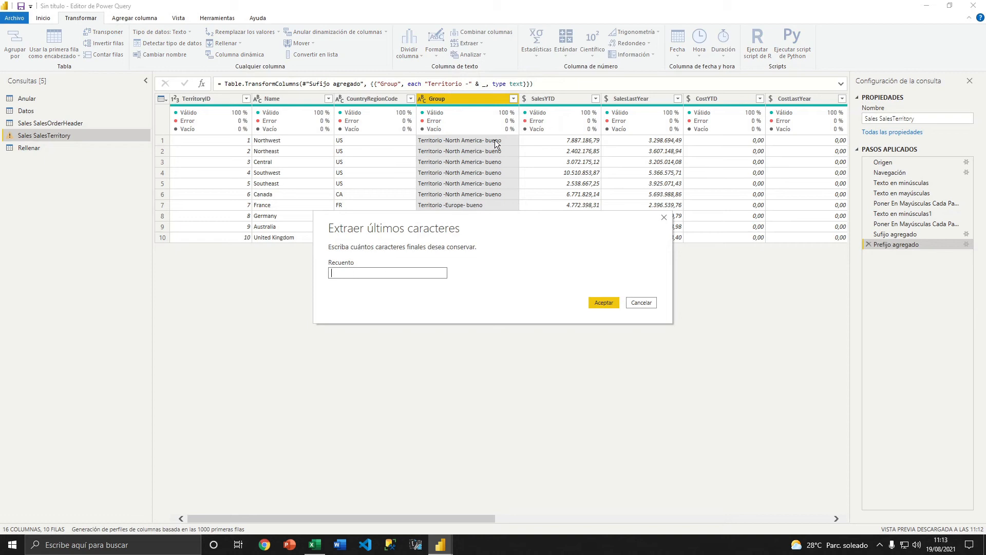
type("5")
left_click(604, 302)
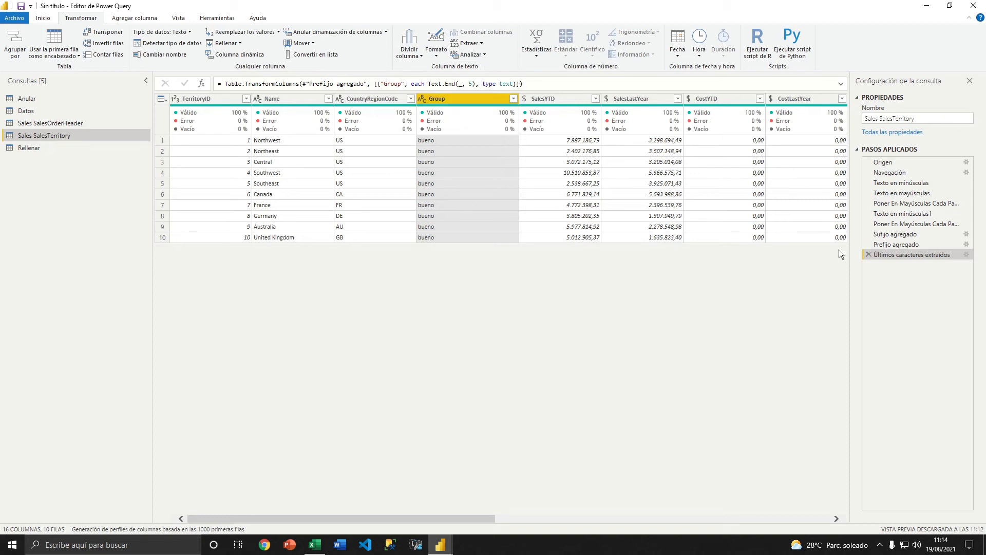
left_click(869, 254)
Extract a text range from the Group column with starting index 1 and 4 characters, and delete that applied step.
left_click(480, 43)
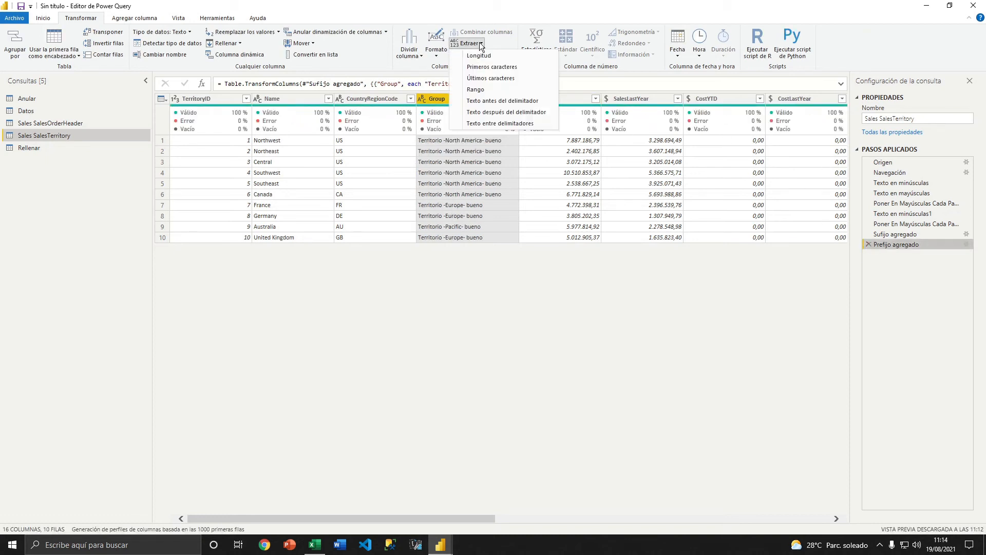
left_click(484, 88)
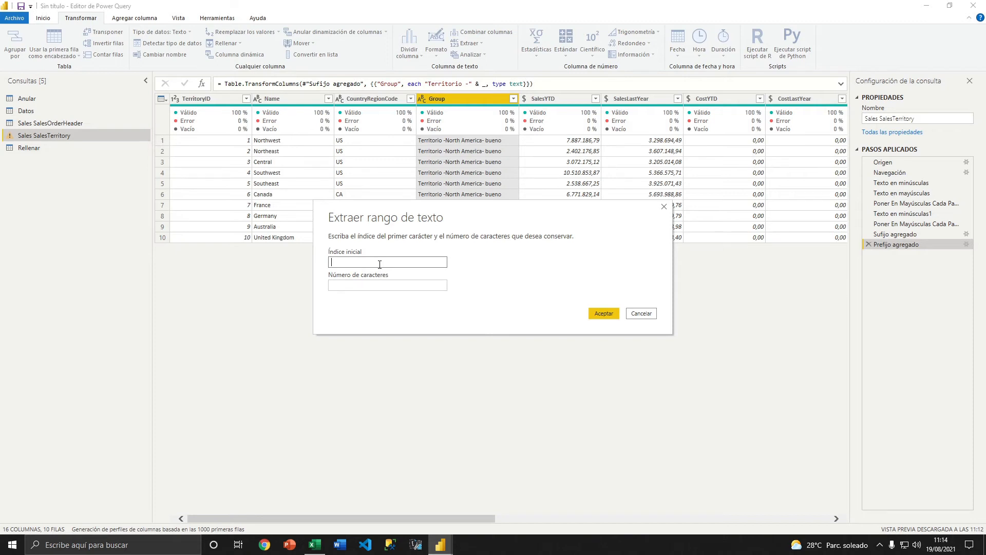
type("1")
left_click(355, 285)
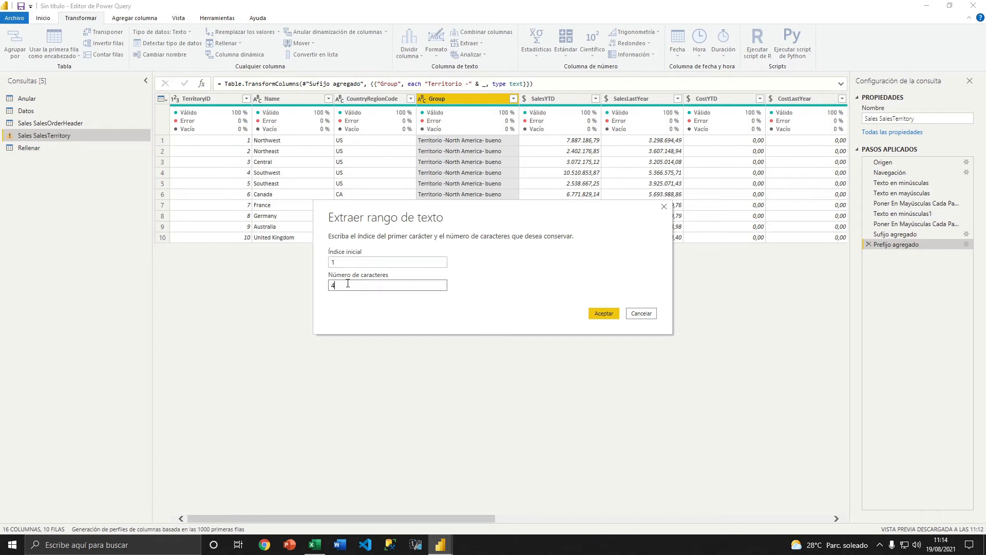
left_click(603, 314)
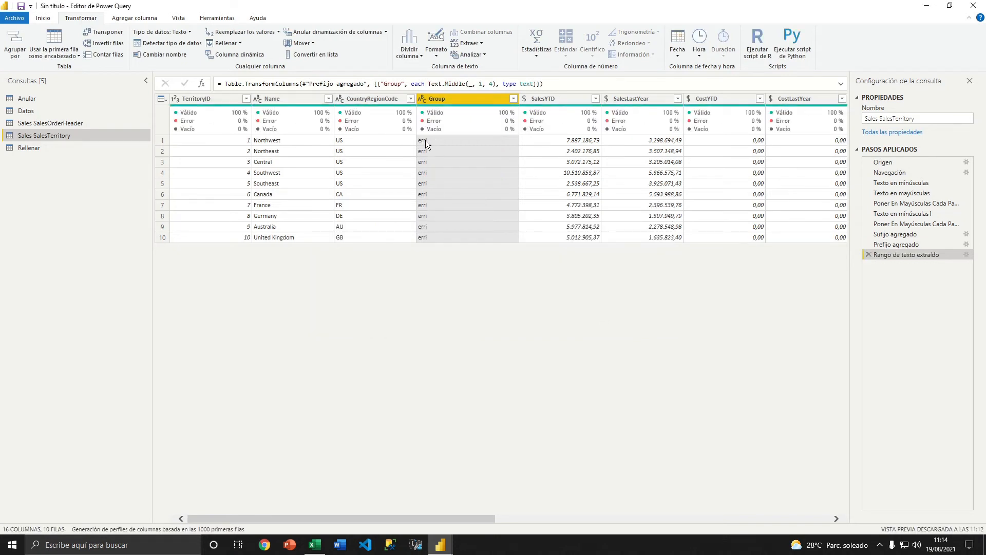
left_click(869, 254)
left_click(482, 41)
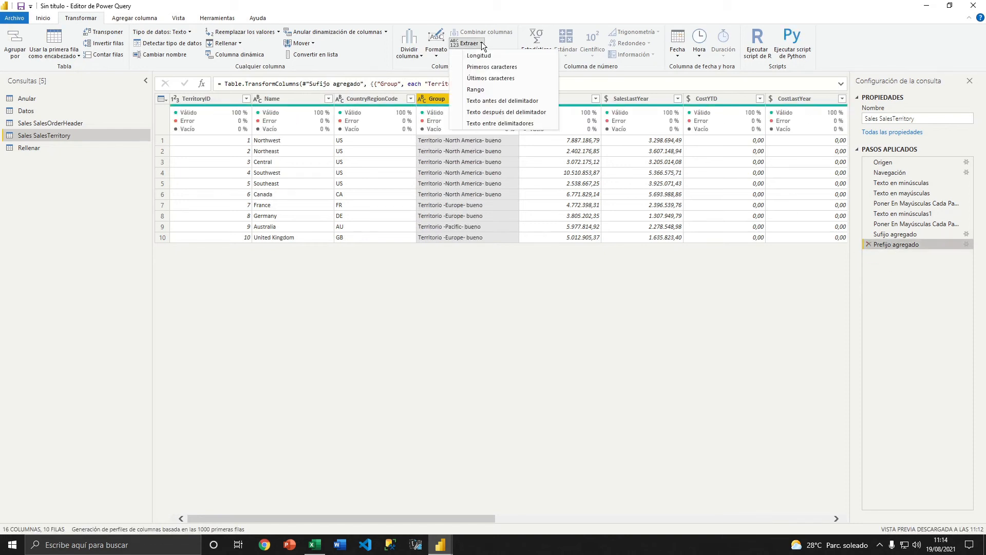
left_click(494, 113)
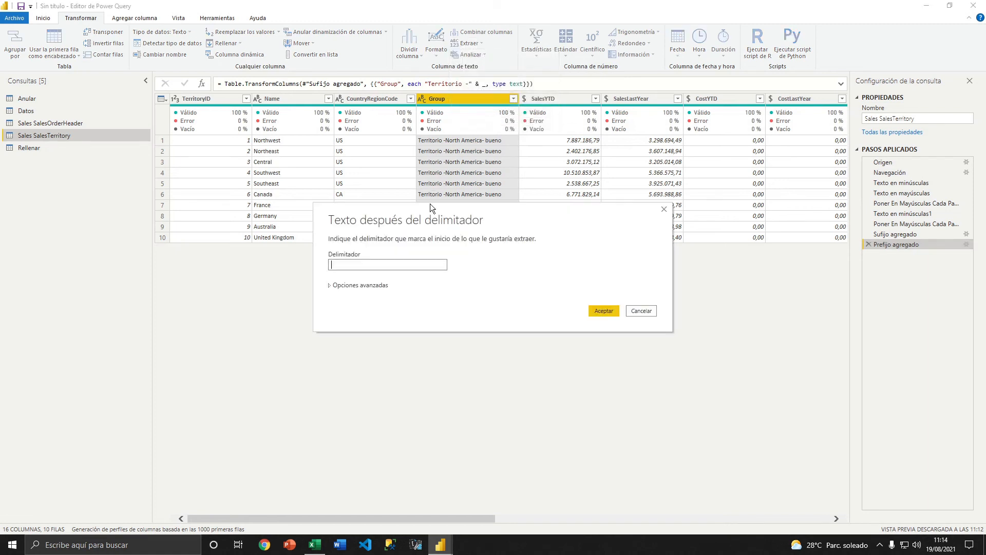
type("-")
left_click(341, 285)
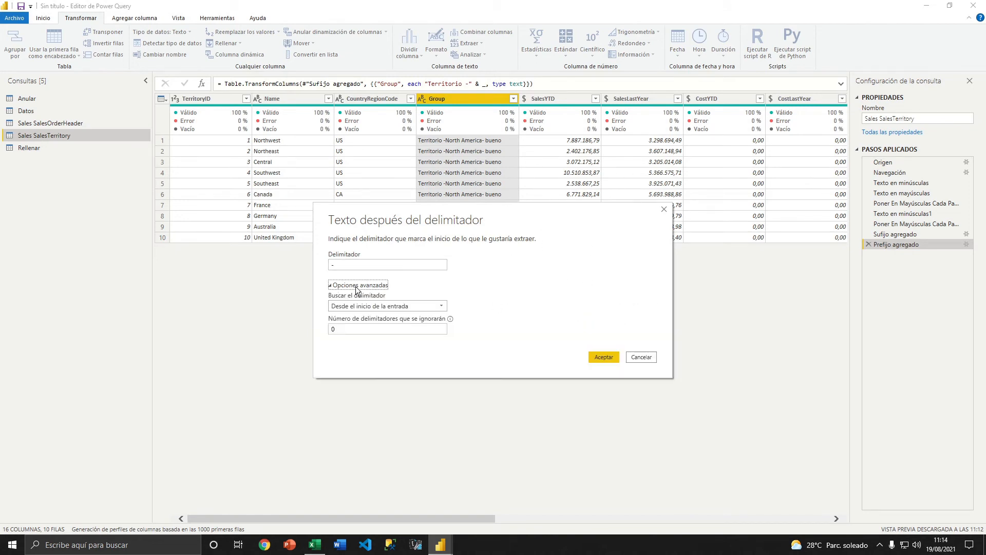
double_click(333, 329)
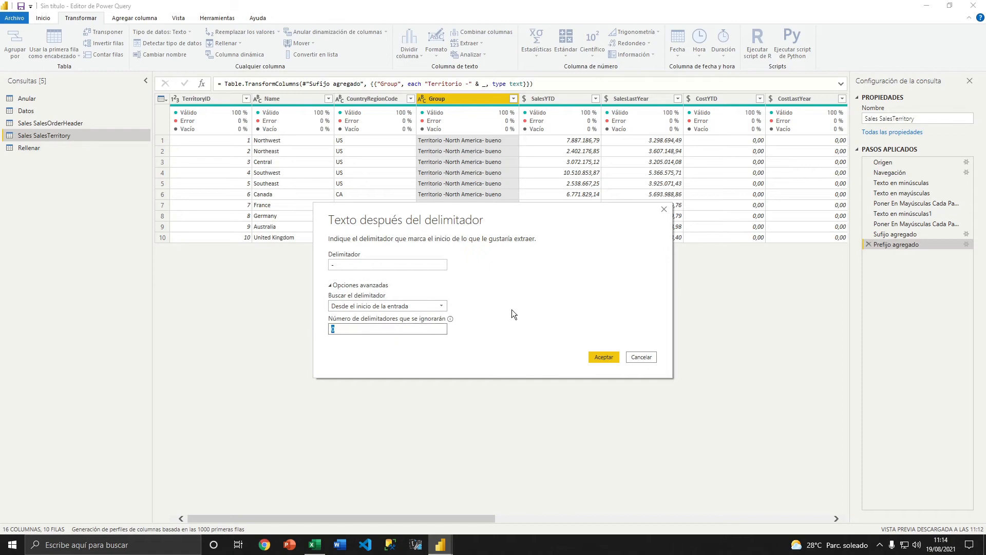
type("5")
left_click(642, 356)
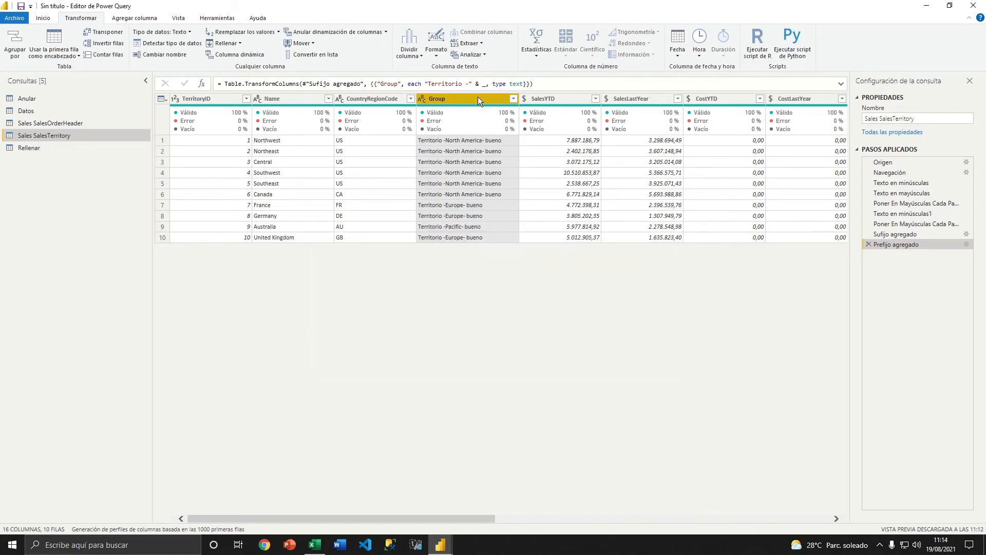
Extract the text after the "-" delimiter in the Group column.
left_click(481, 45)
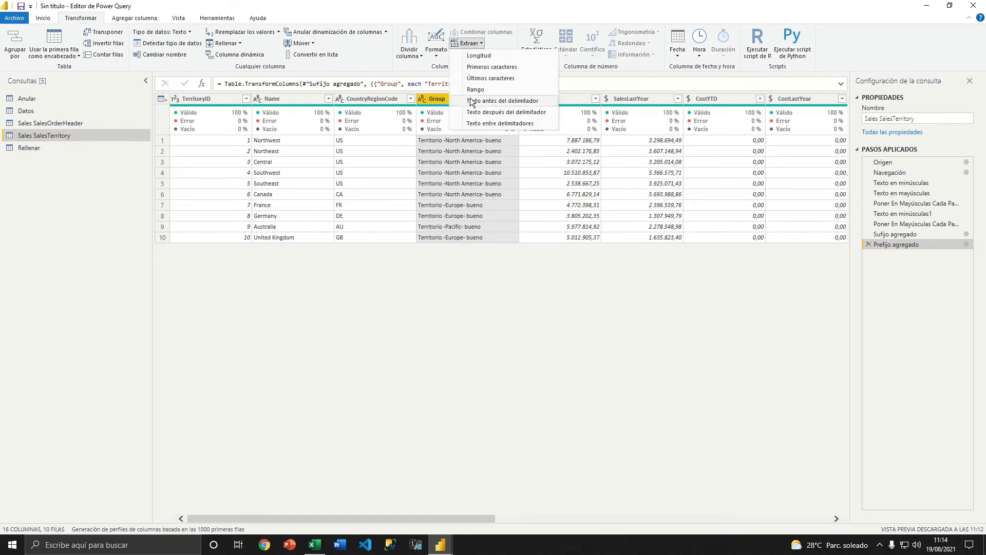
left_click(491, 113)
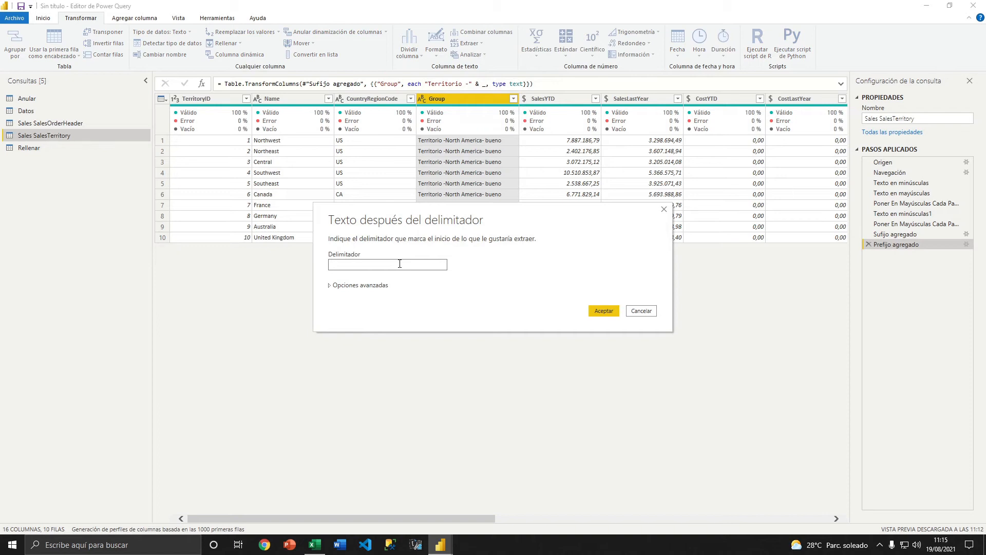
left_click(601, 308)
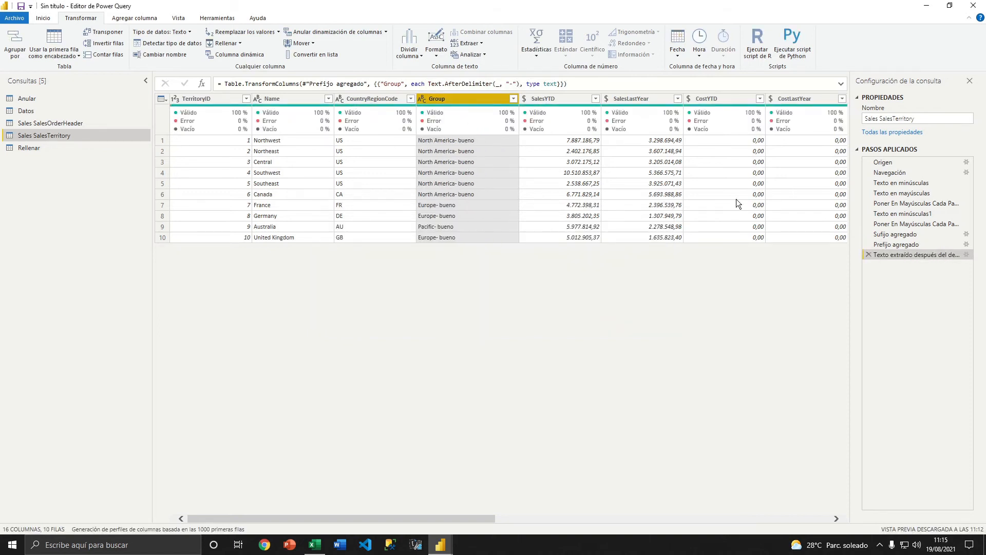
Replace the after-delimiter extraction in the Group column with one between "-" and "-", and delete that applied step.
left_click(868, 254)
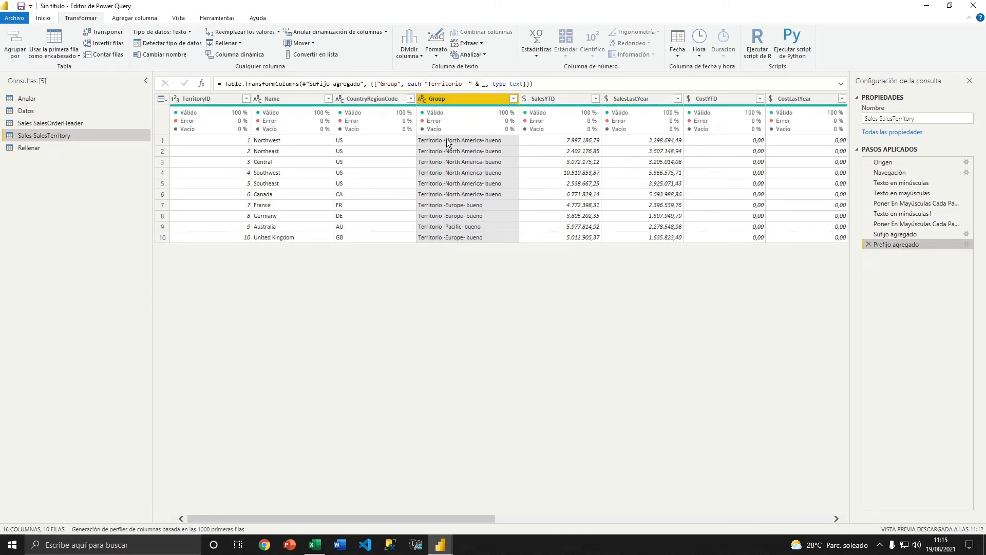
left_click(469, 44)
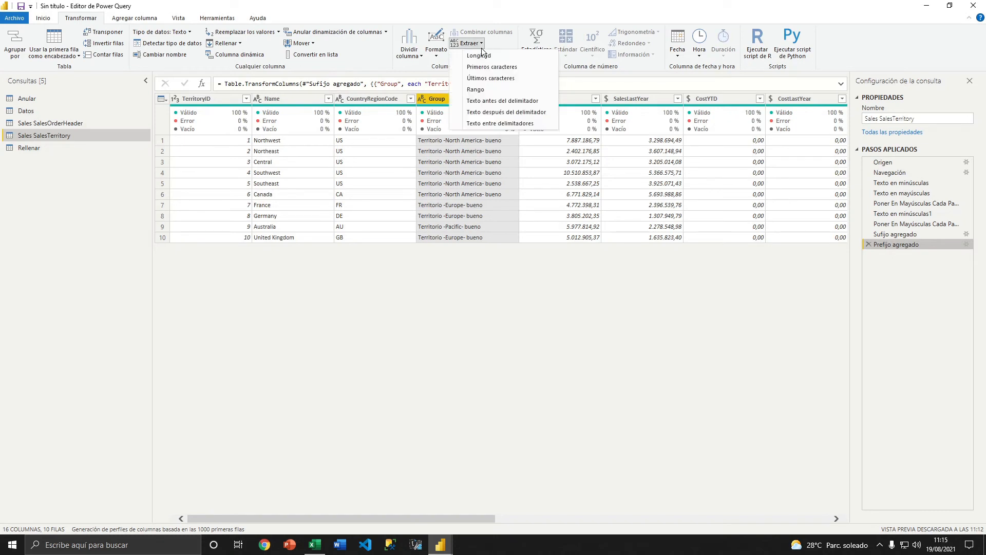
left_click(498, 123)
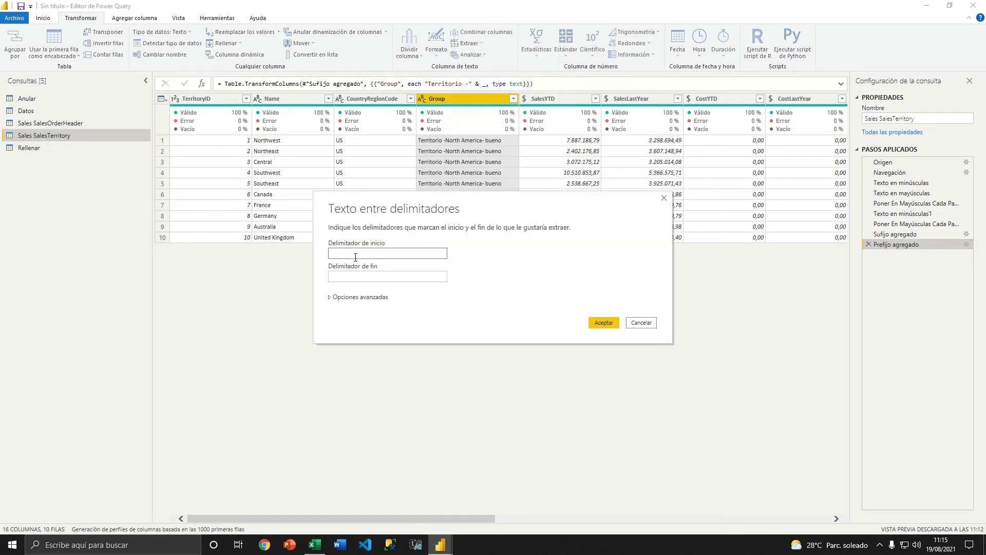
left_click(396, 277)
type("-")
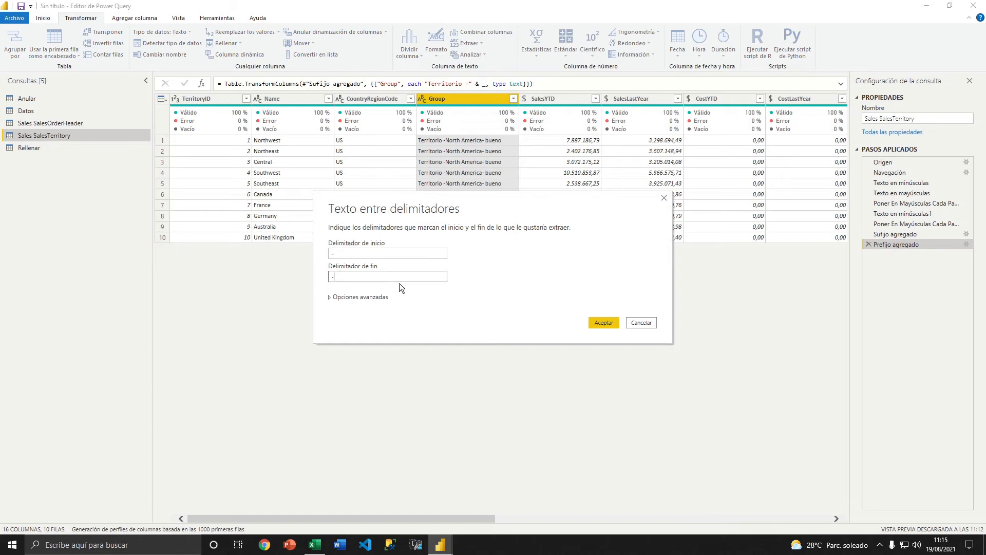
left_click(603, 323)
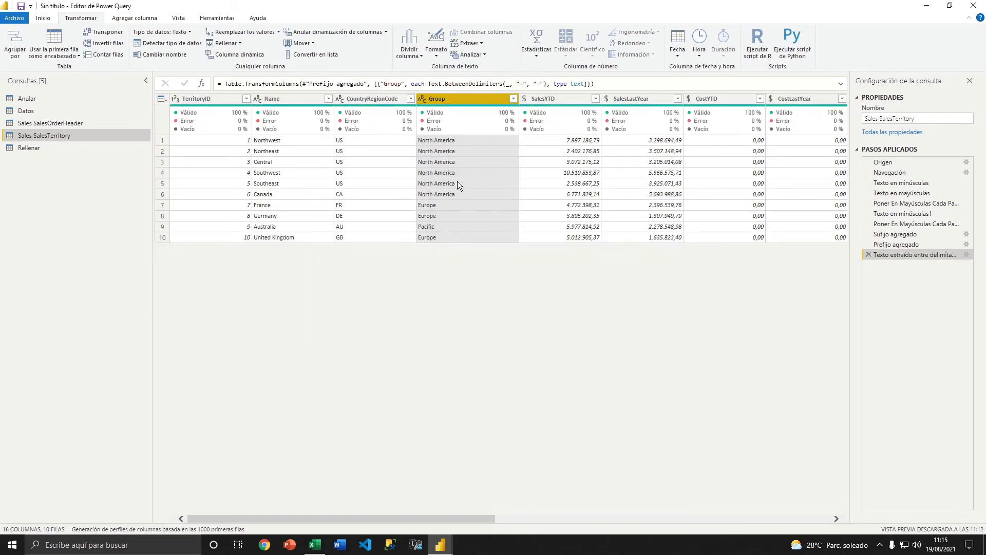
left_click(869, 255)
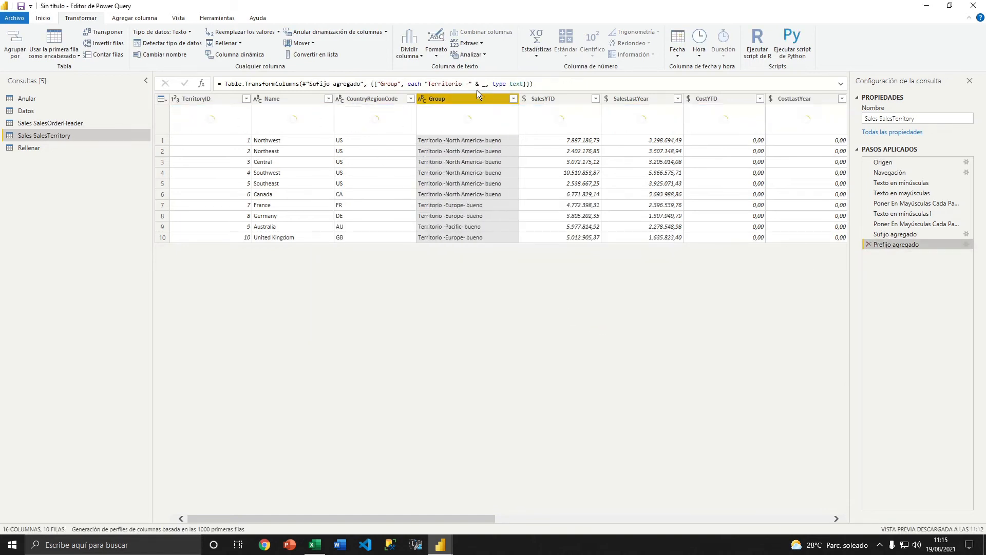
left_click(483, 54)
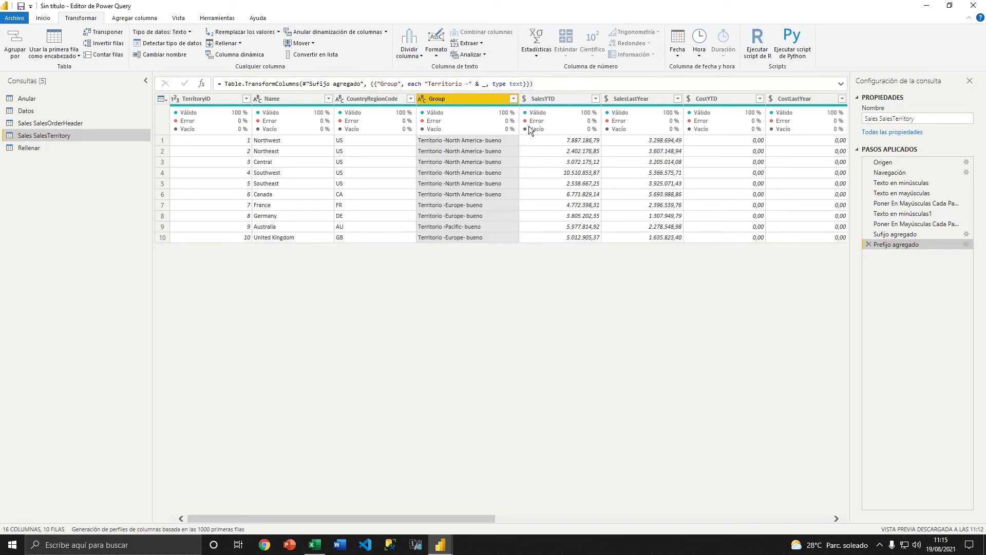
left_click(533, 57)
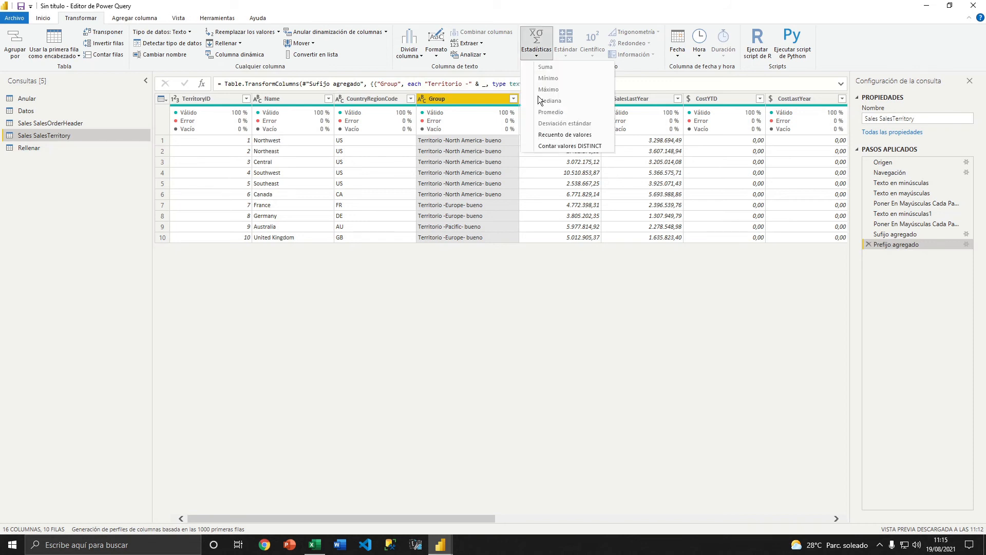
left_click(390, 263)
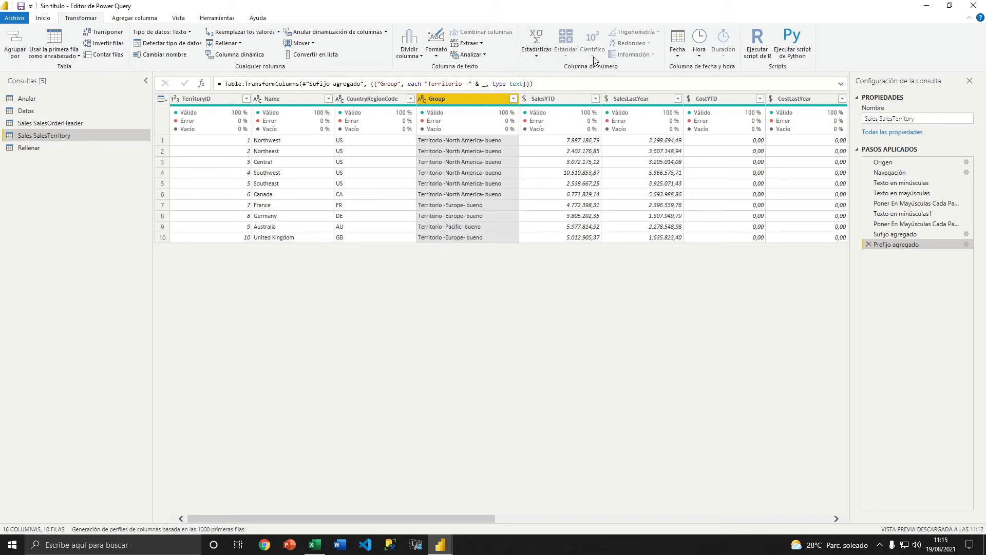
Calculate the sum of the SalesYTD column, and delete that applied step.
left_click(550, 99)
left_click(567, 55)
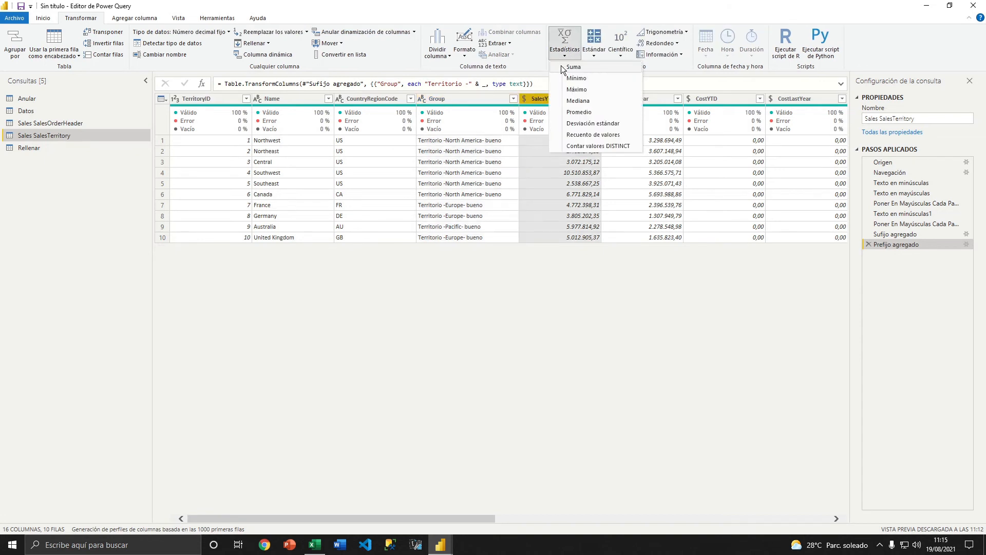
left_click(561, 66)
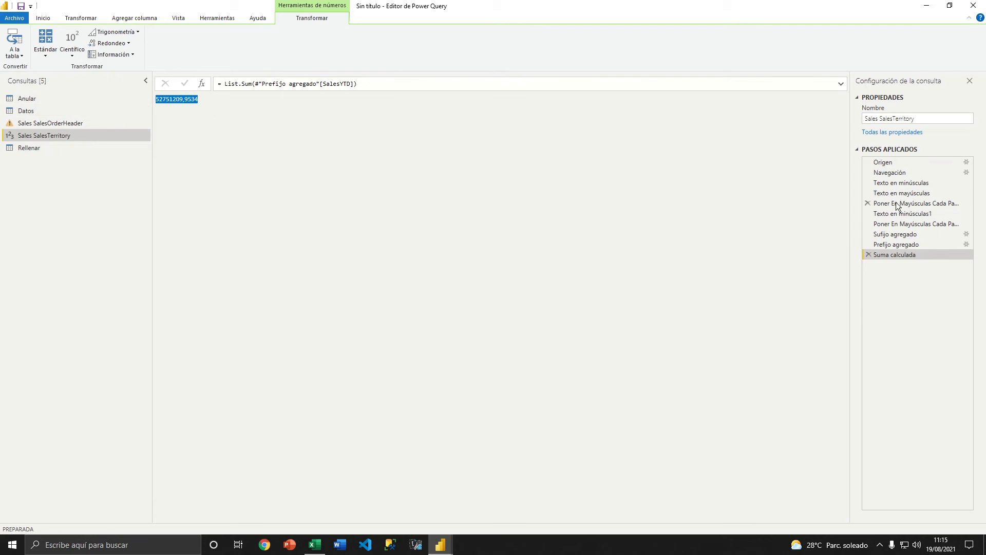
left_click(869, 254)
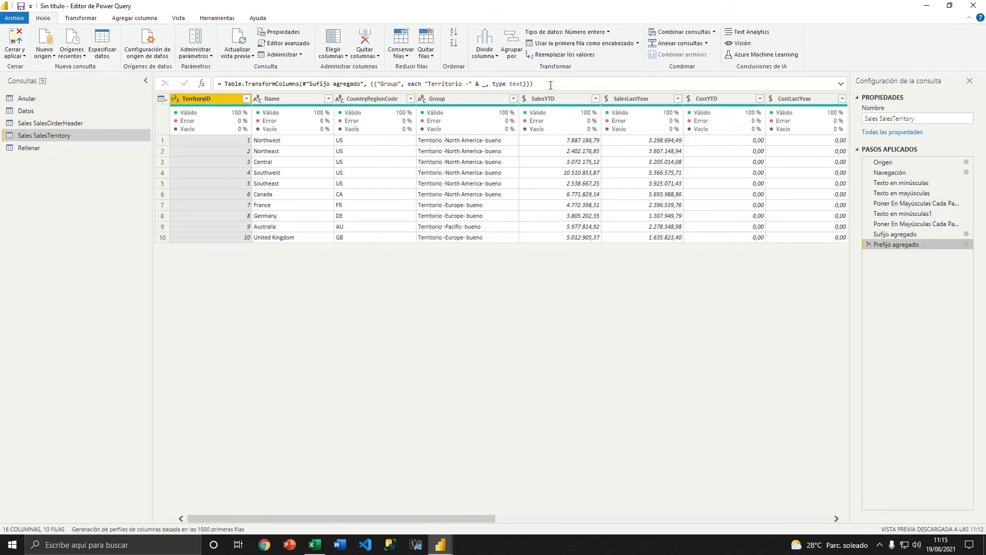
Examine the statistics, standard and information operations available for the SalesLastYear number column.
left_click(632, 98)
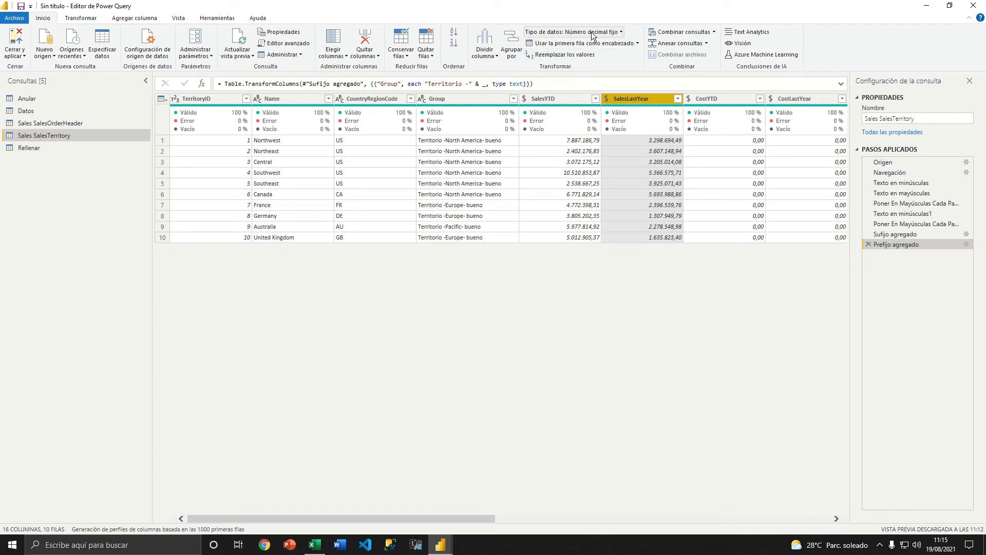
left_click(80, 18)
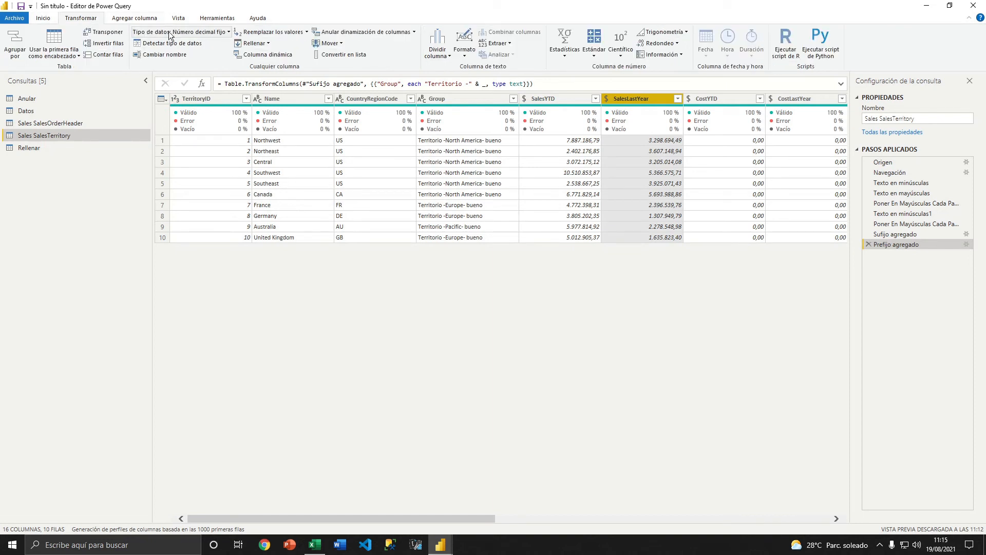
left_click(578, 56)
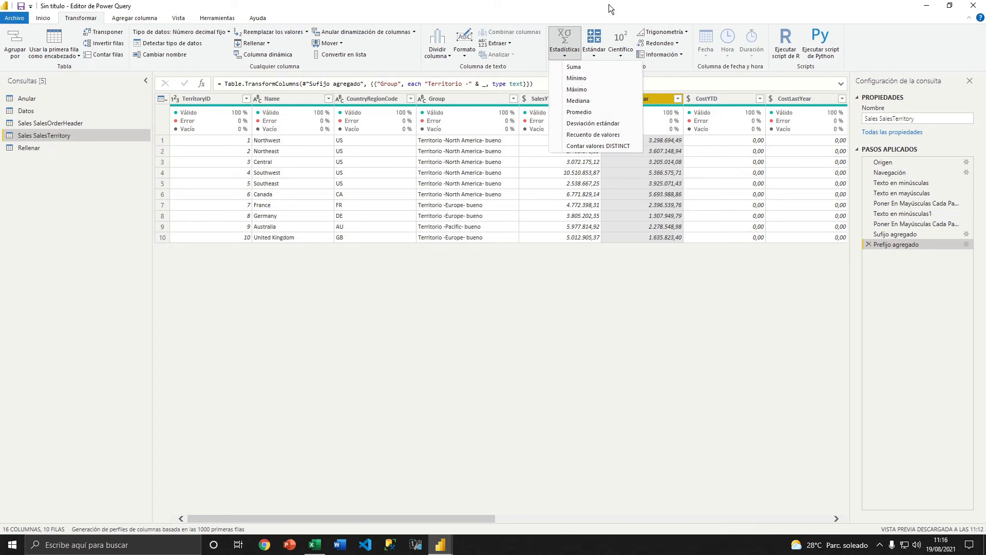
left_click(593, 44)
left_click(593, 43)
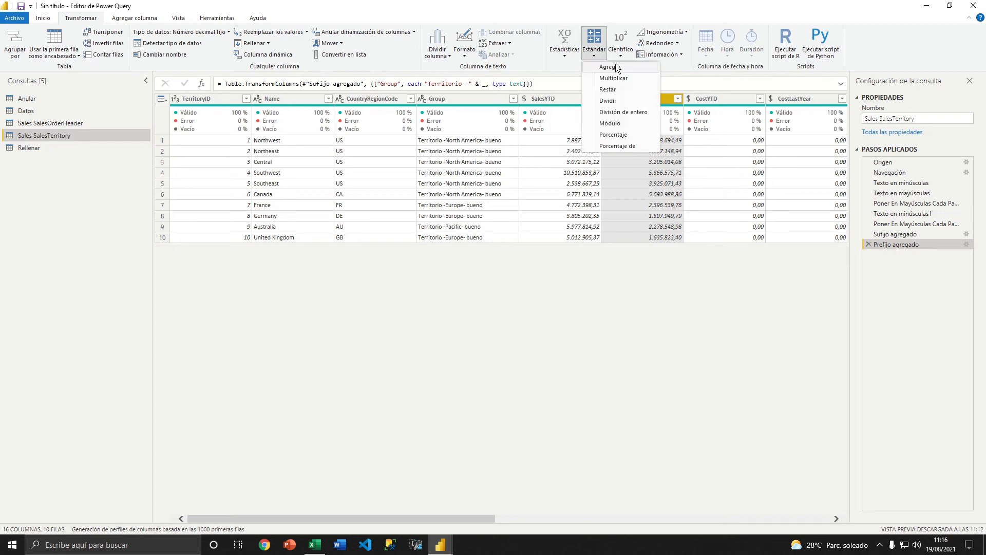
left_click(668, 265)
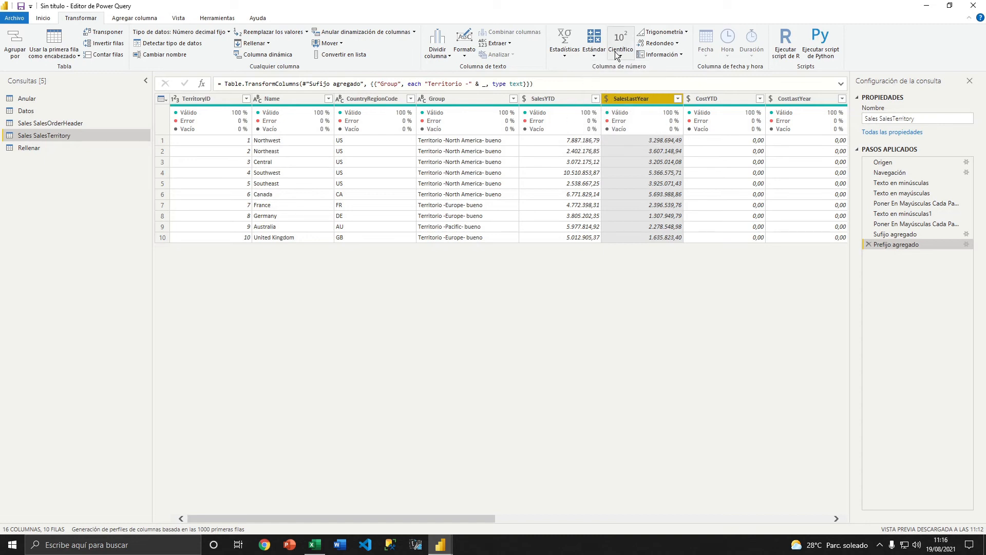
left_click(666, 55)
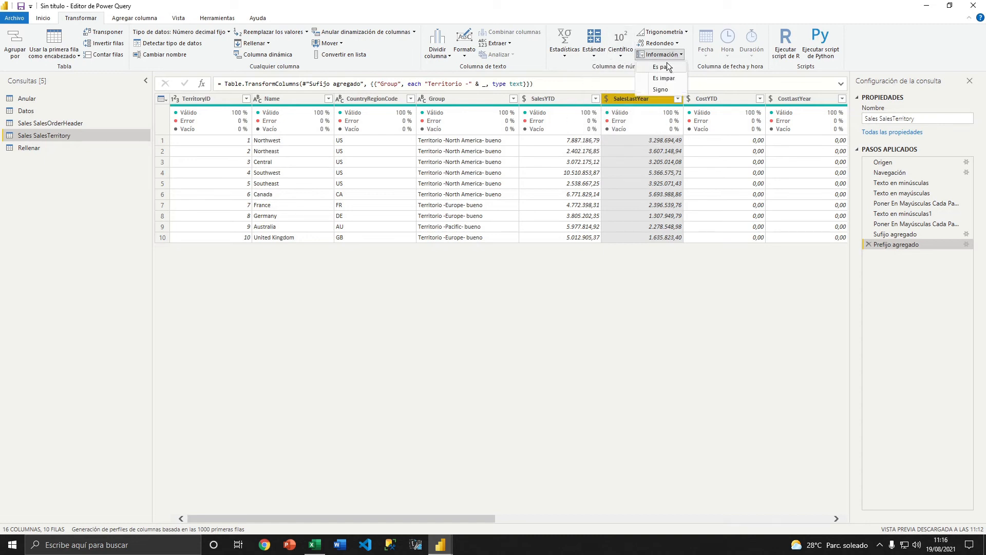
left_click(657, 260)
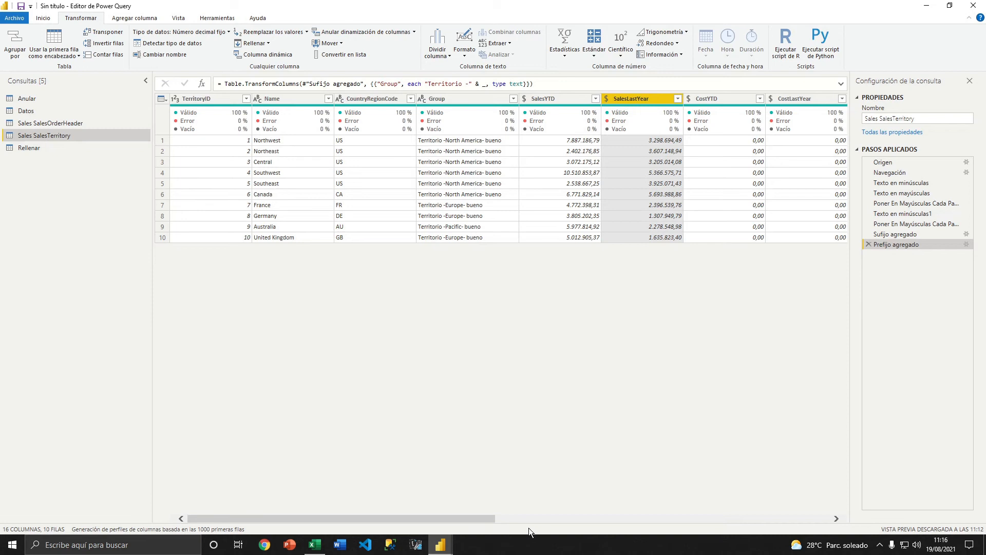
Duplicate the SalesLastYear column.
left_click_drag(477, 519, 590, 519)
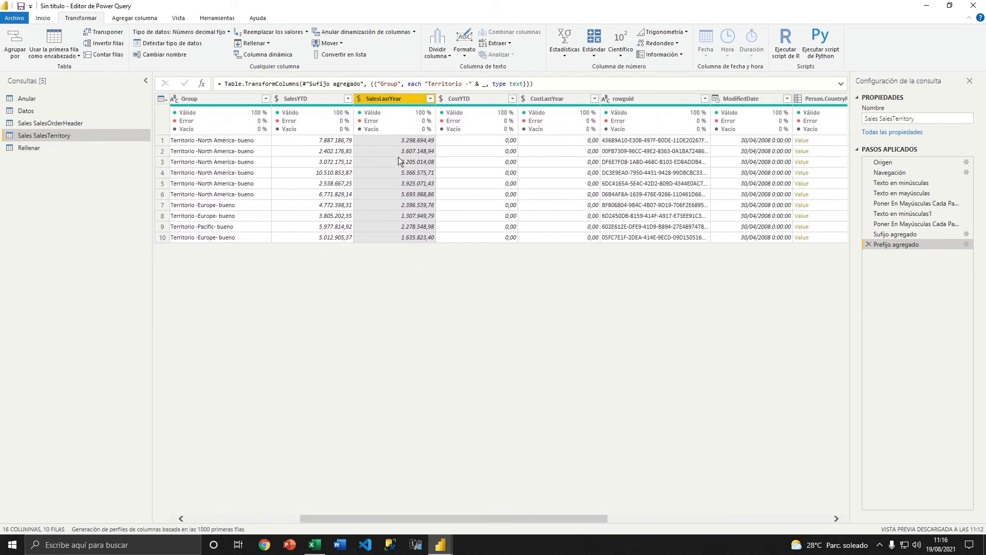
right_click(381, 99)
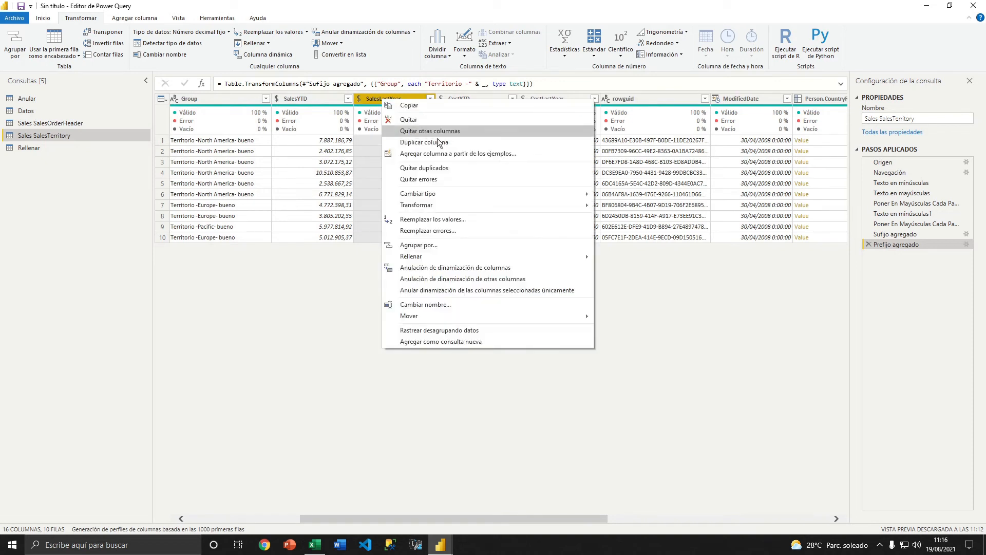
left_click(436, 139)
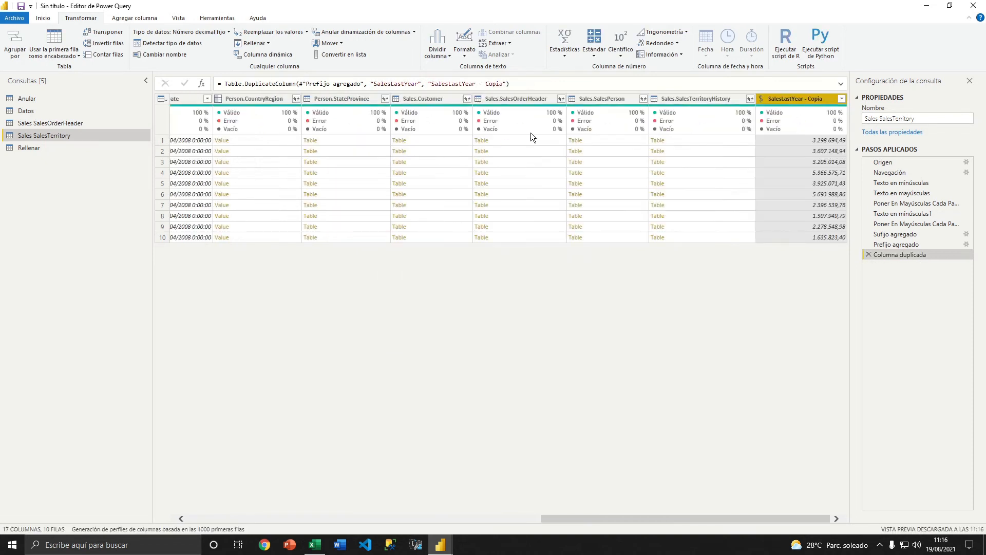
Remove the related-table columns from Person.CountryRegion through Sales.SalesTerritoryHistory.
left_click(680, 97)
left_click(240, 100, "shift")
right_click(240, 101)
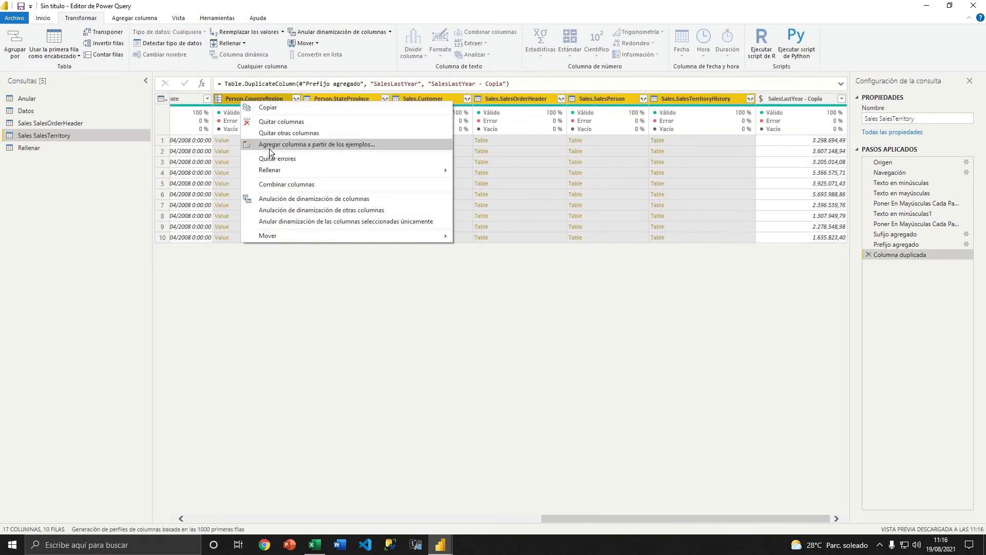
left_click(271, 126)
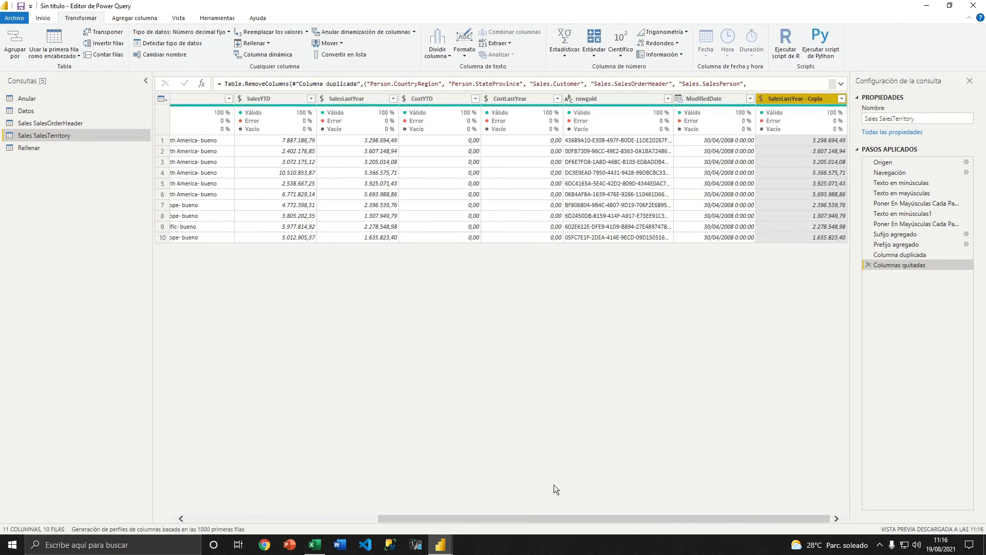
Multiply every value in the duplicated SalesLastYear column by 7.
left_click(595, 52)
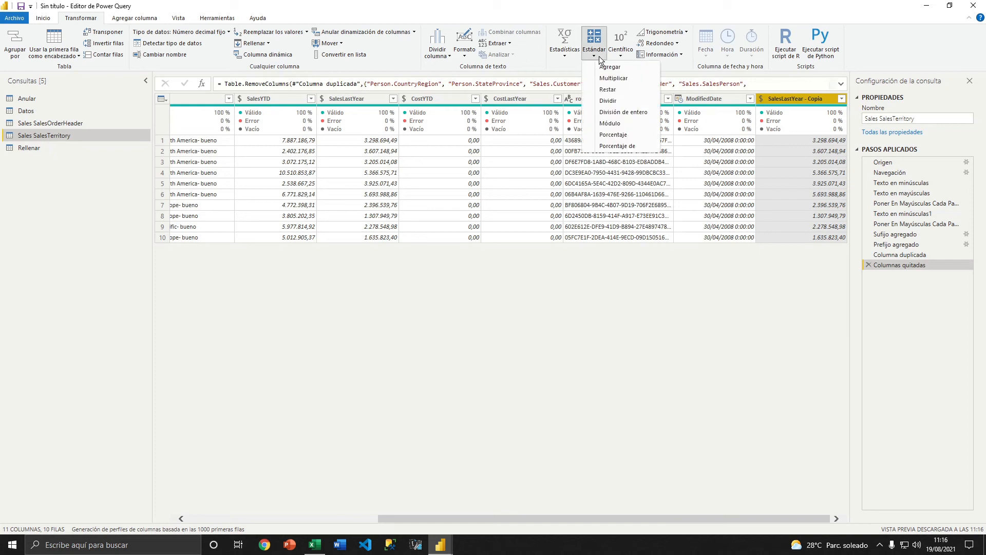
left_click(607, 78)
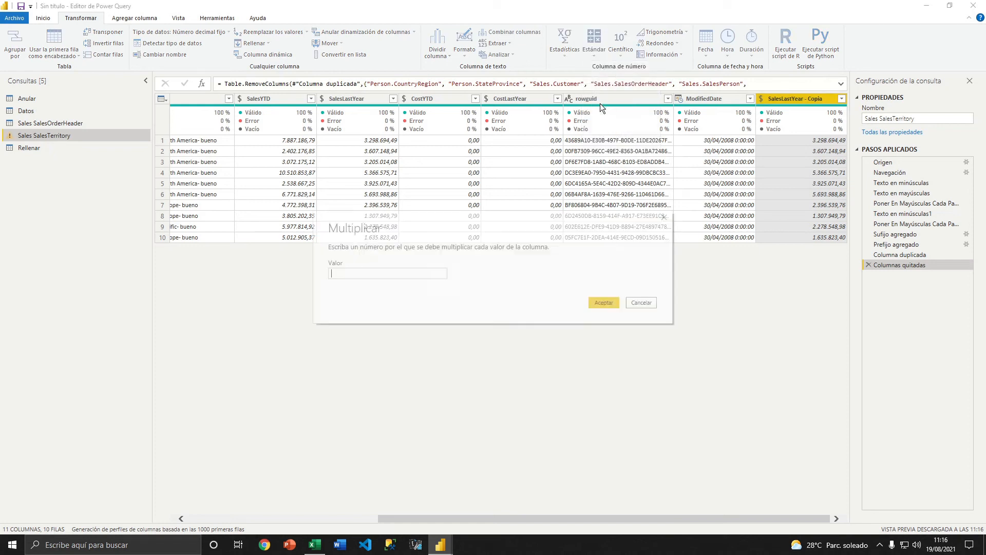
type("7")
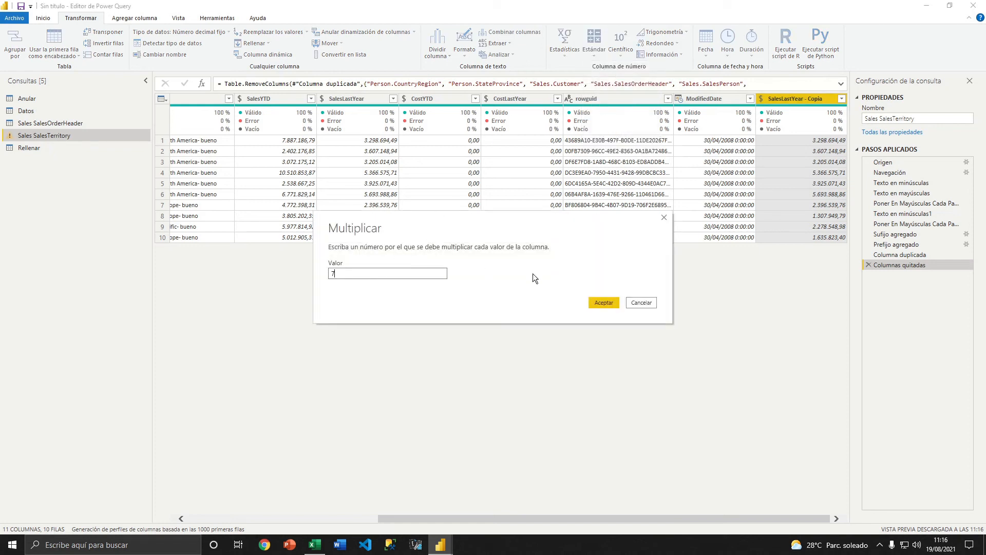
left_click(608, 302)
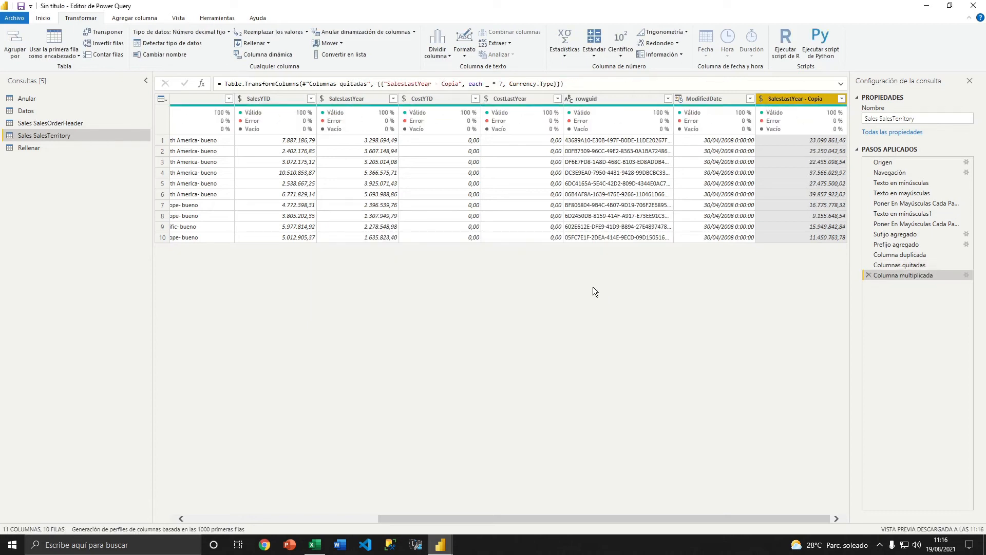
Convert the duplicated SalesLastYear column to its absolute values.
left_click(595, 50)
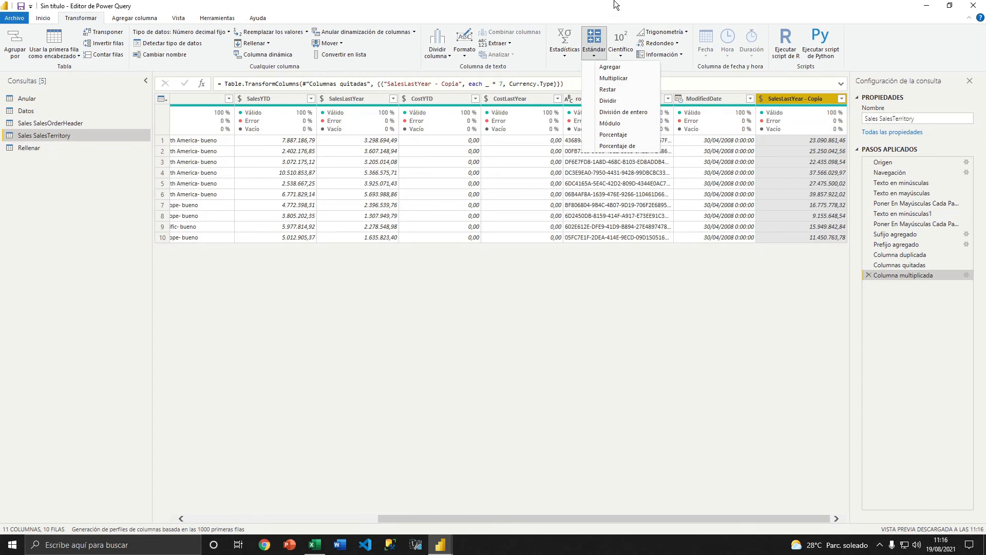
left_click(622, 57)
left_click(621, 57)
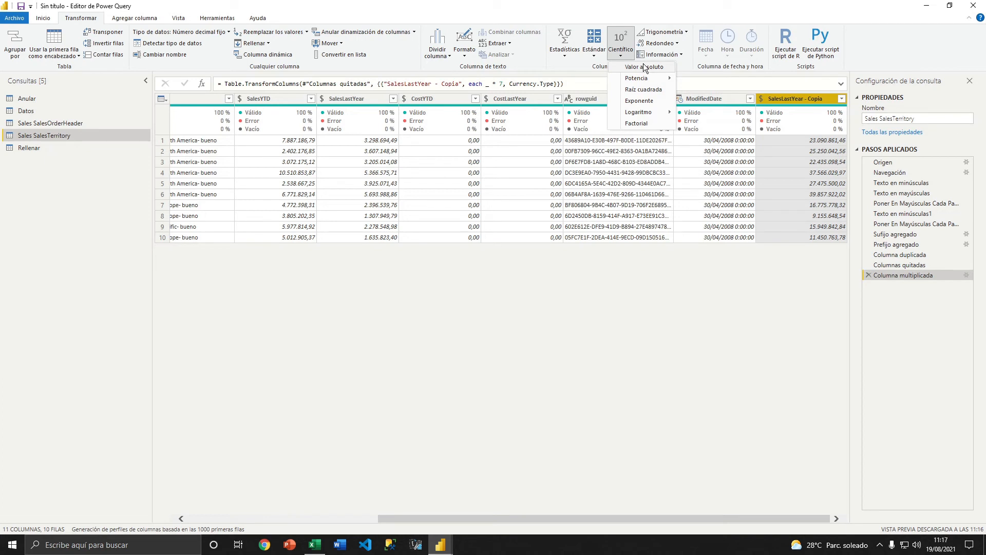
left_click(645, 68)
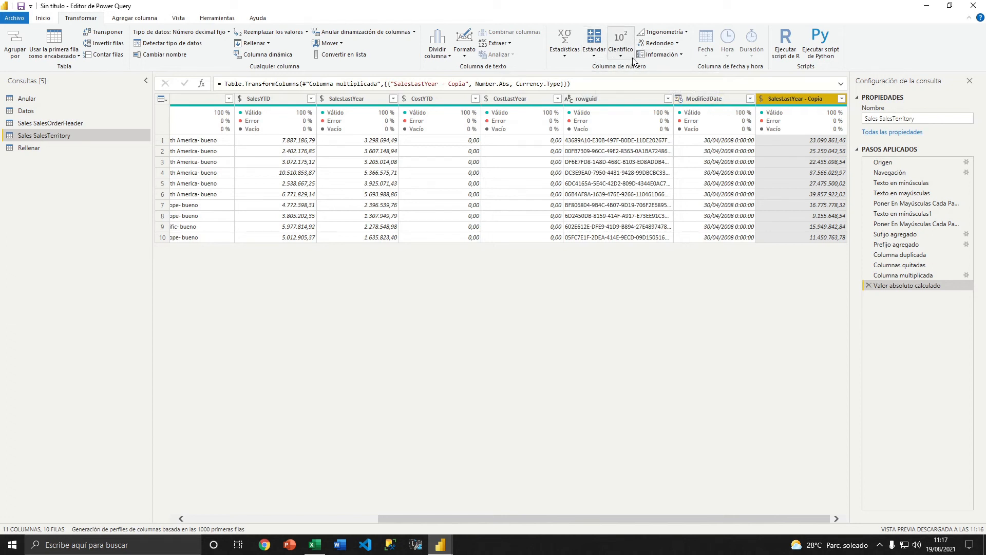
Round the values of the SalesLastYear - Copia column to 1 decimal place.
left_click(686, 32)
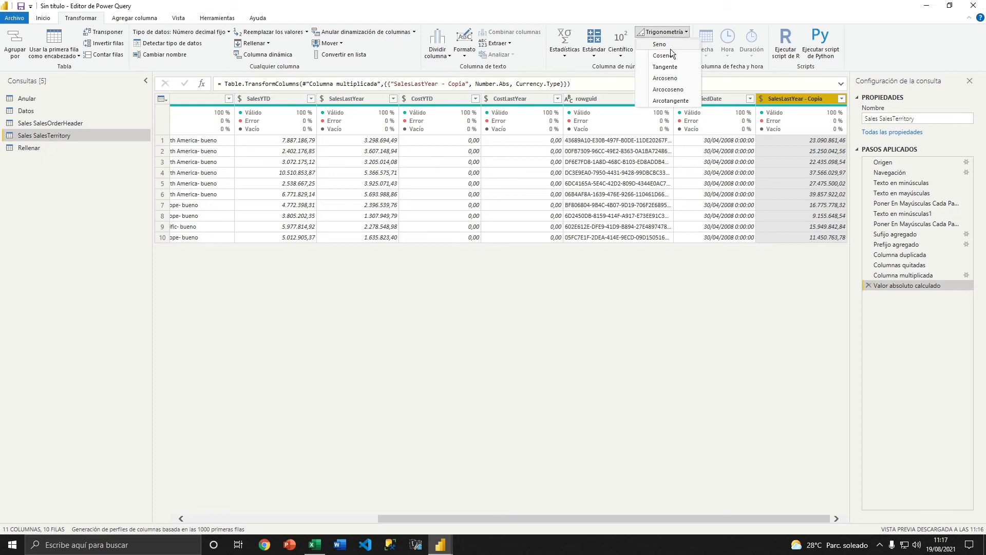
left_click(682, 11)
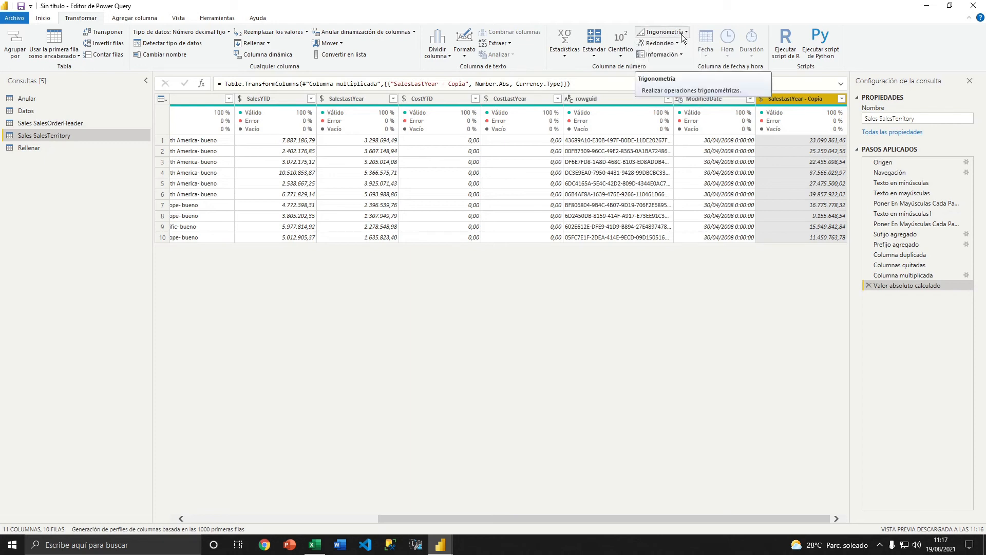
left_click(678, 44)
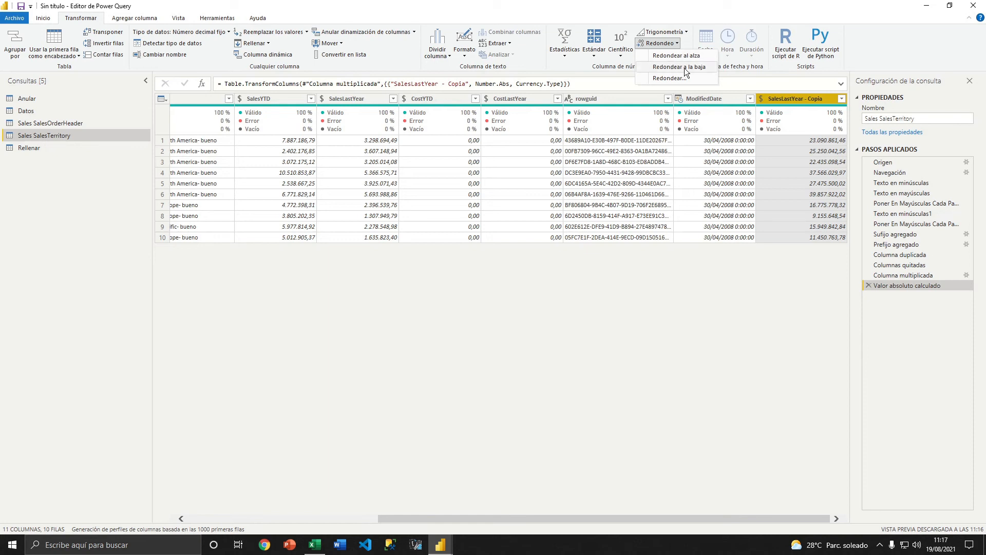
left_click(670, 79)
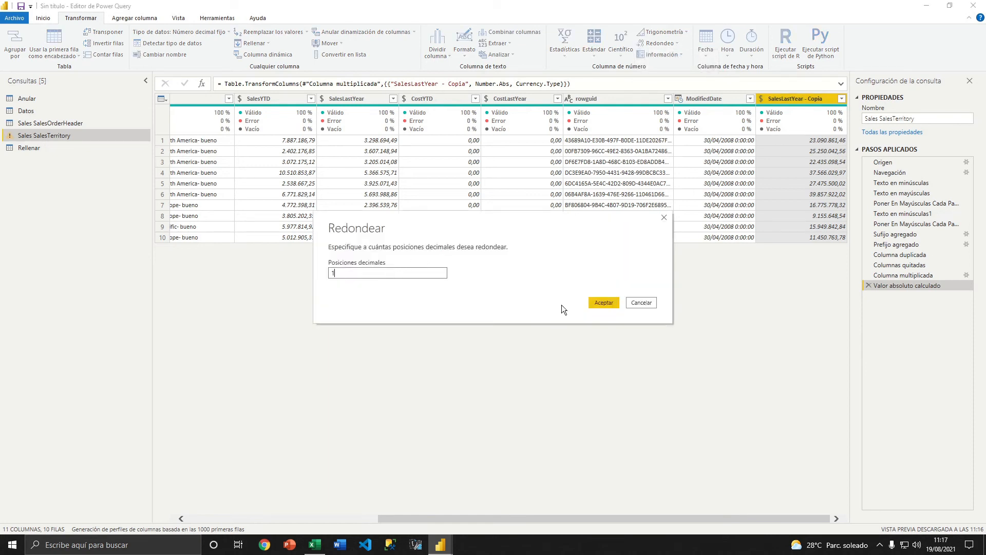
left_click(609, 303)
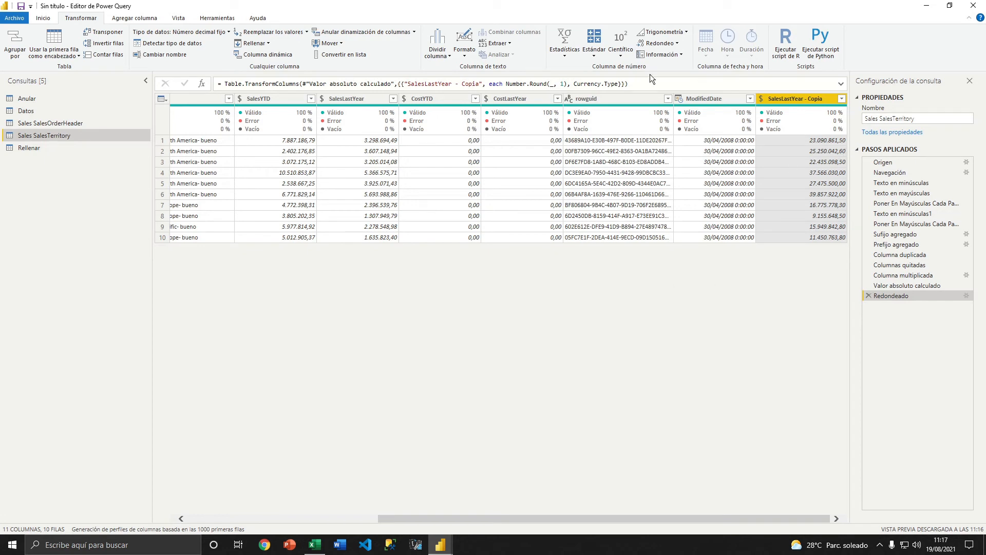
Edit the applied multiplication step so that SalesLastYear - Copia is multiplied by -7.
left_click(683, 55)
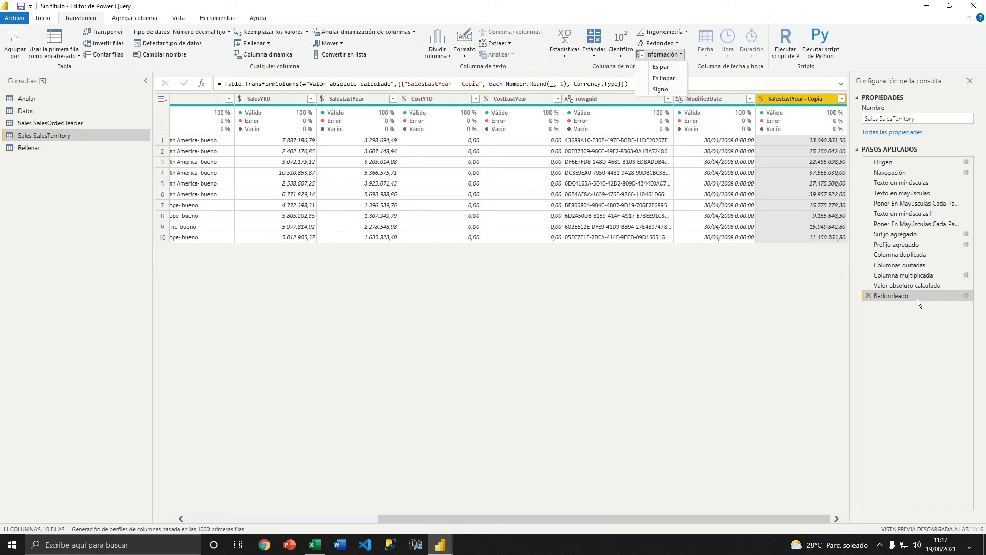
left_click(904, 279)
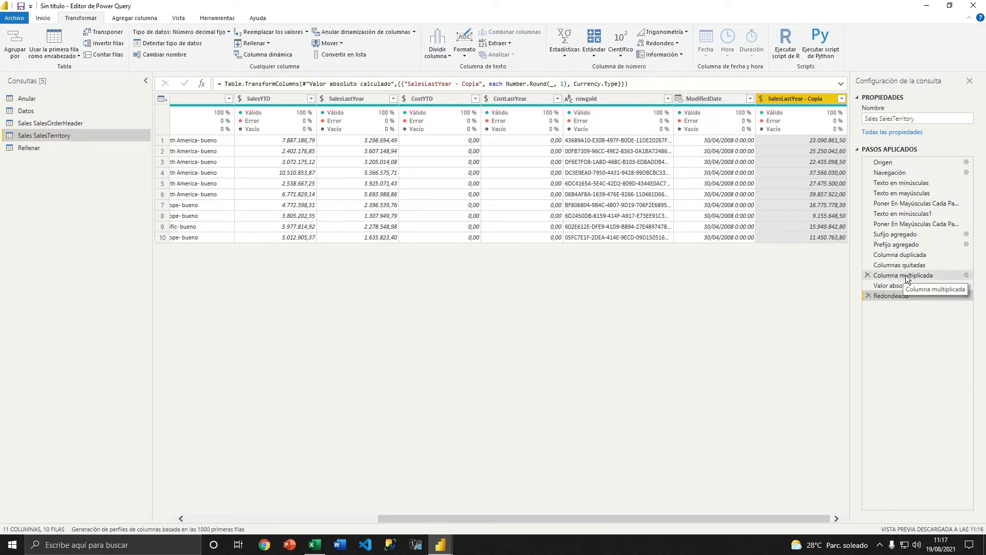
left_click(905, 277)
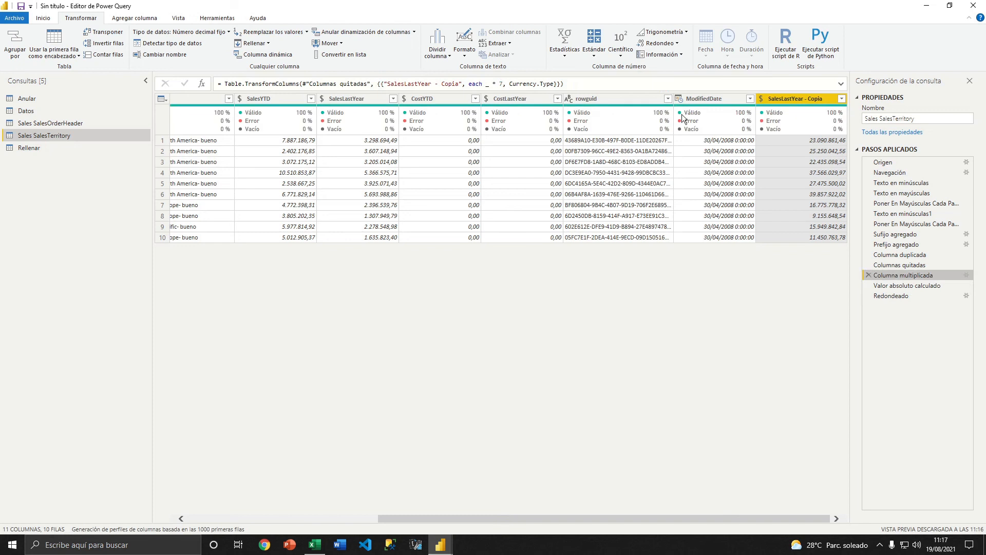
right_click(894, 276)
left_click(915, 285)
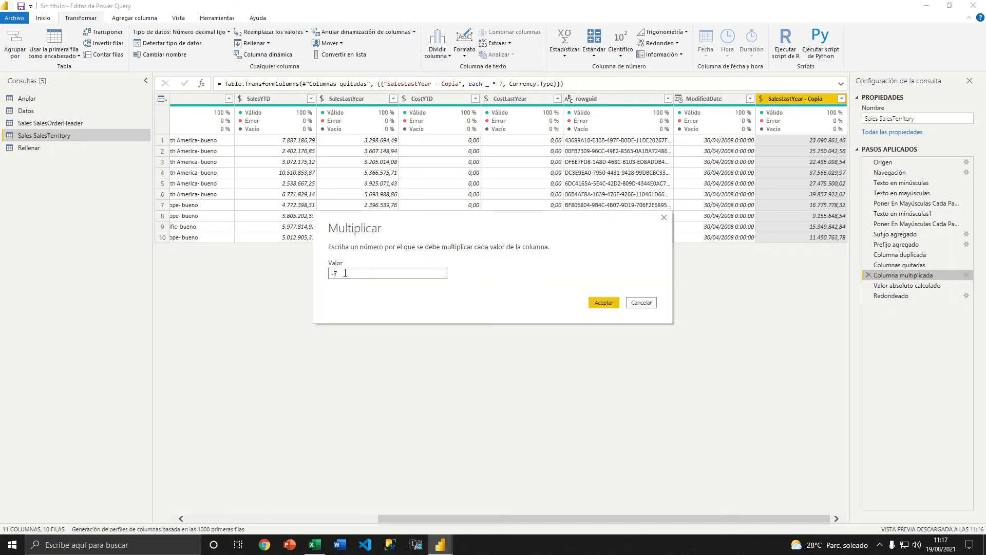
type("-")
left_click(603, 303)
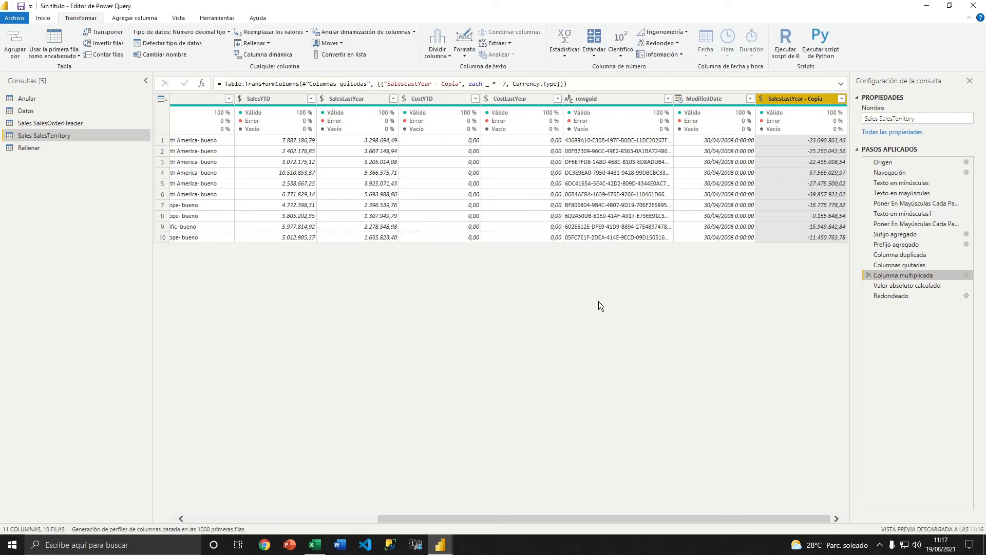
Set the factor of the applied multiplication step back to 7.
right_click(893, 277)
left_click(920, 282)
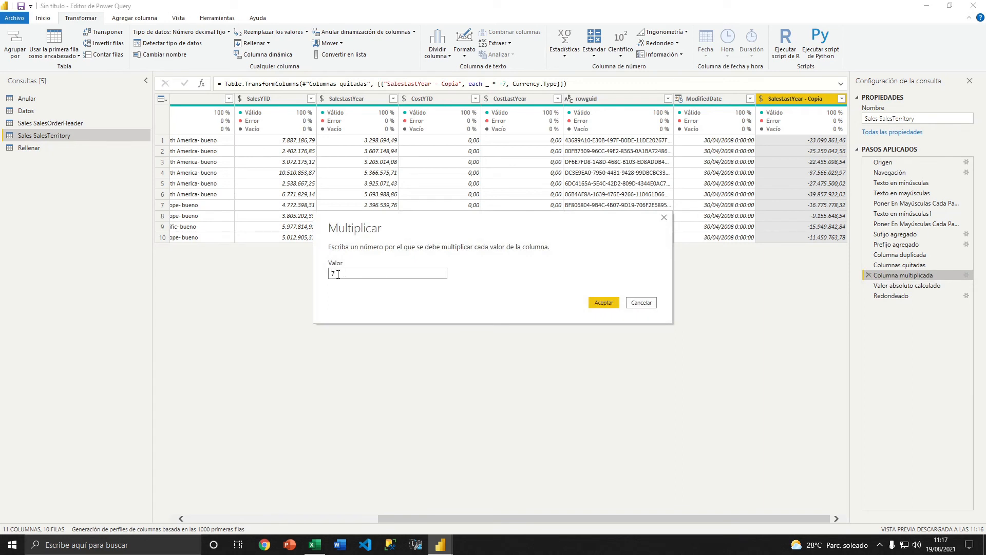
left_click(589, 305)
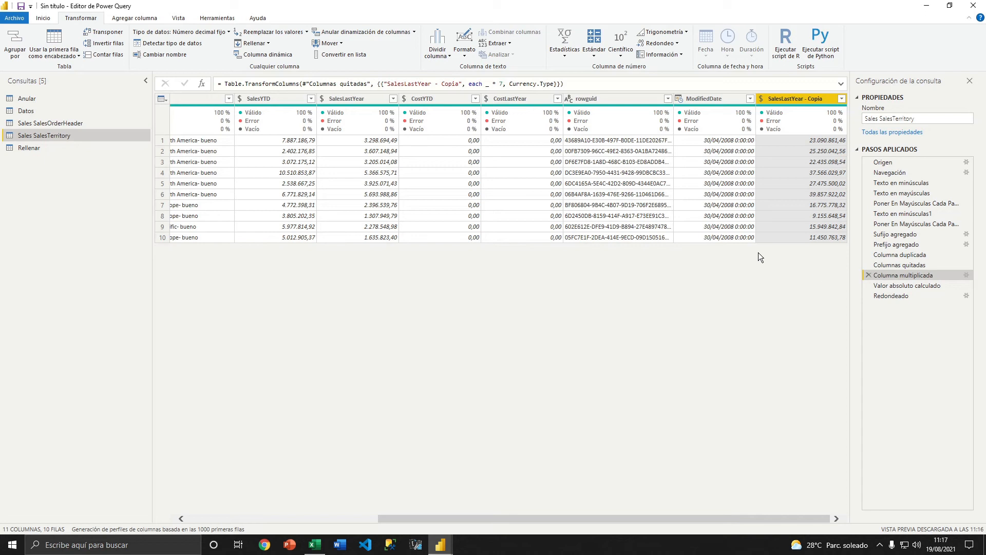
Duplicate the SalesLastYear - Copia column as an inserted step right after the multiplication step.
right_click(776, 99)
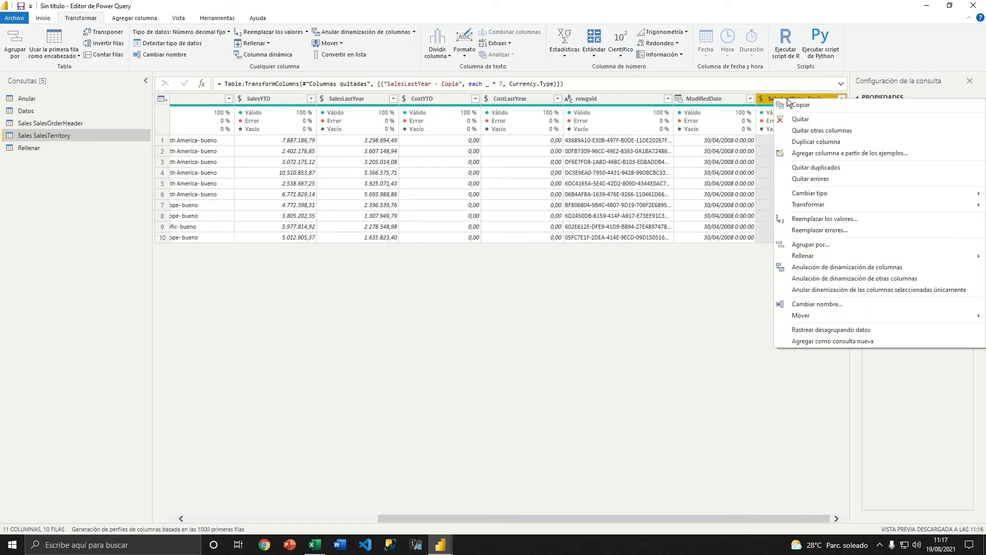
left_click(799, 140)
left_click(536, 298)
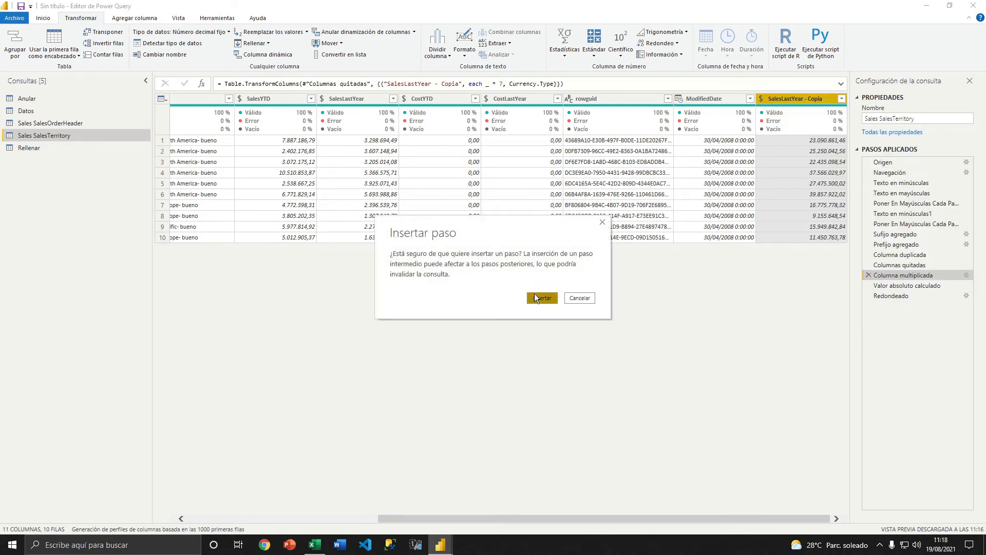
left_click(539, 298)
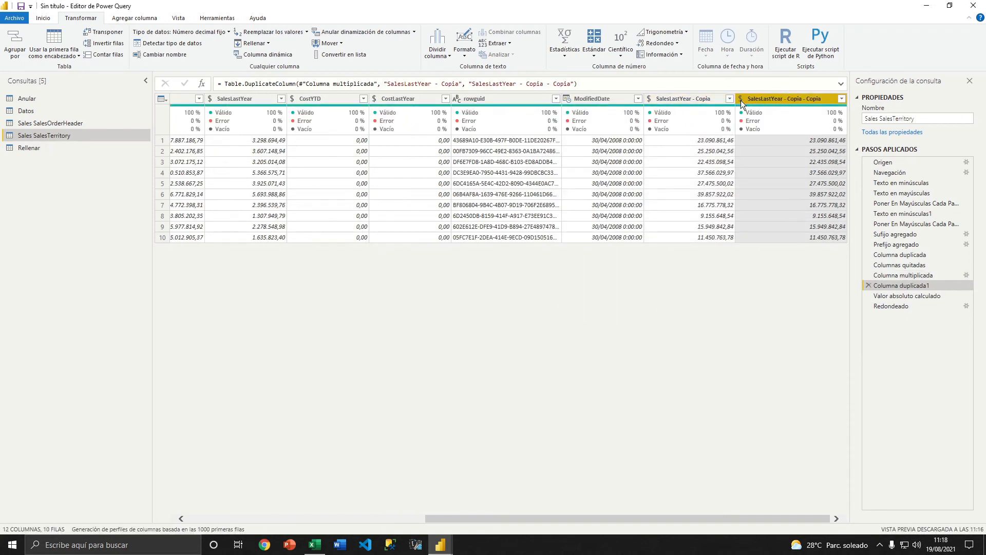
Replace the values of the SalesLastYear - Copia - Copia column with their sign (Signo), inserting the step.
left_click(681, 56)
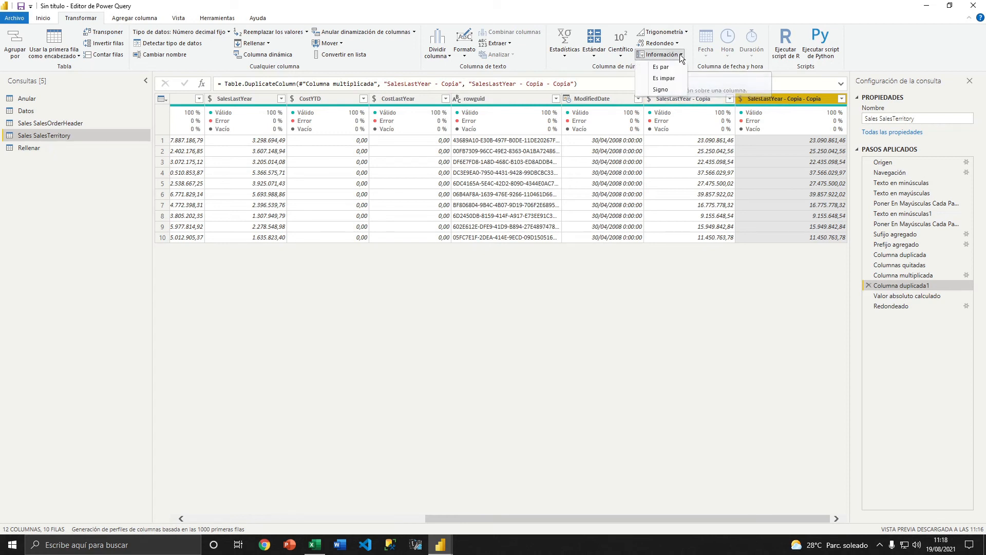
left_click(655, 91)
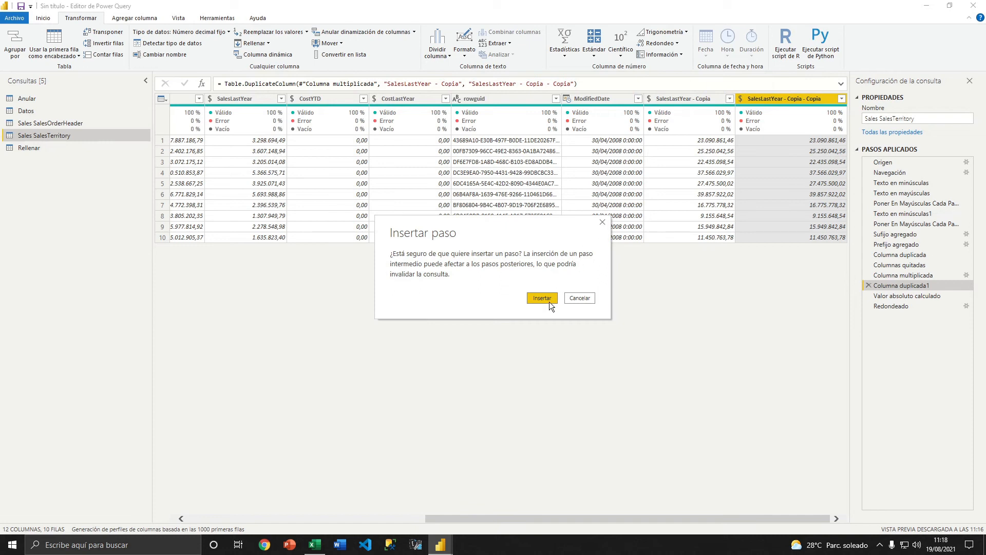
left_click(575, 300)
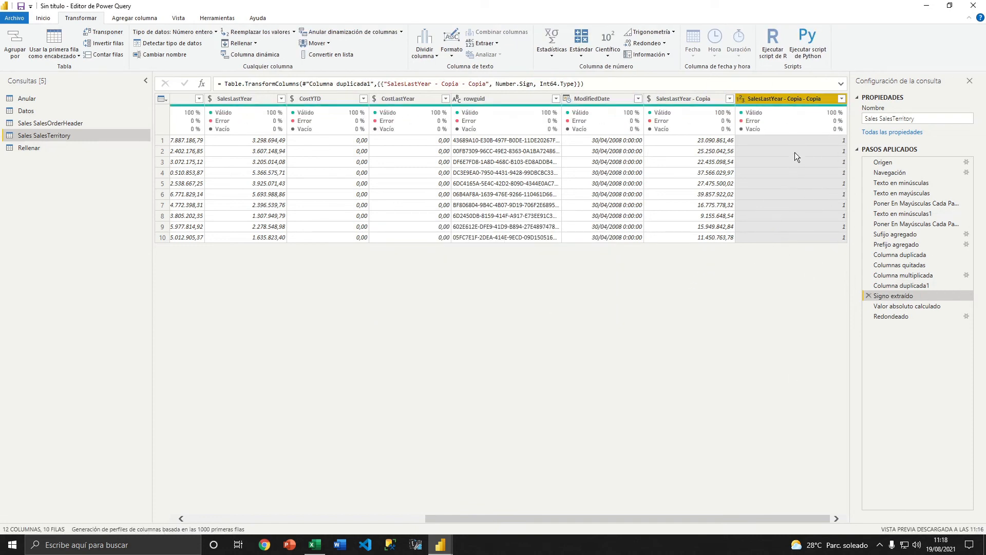
Change the multiplication step's factor to -7 and check the second copy column at the Signo extraído step.
left_click(905, 275)
right_click(888, 276)
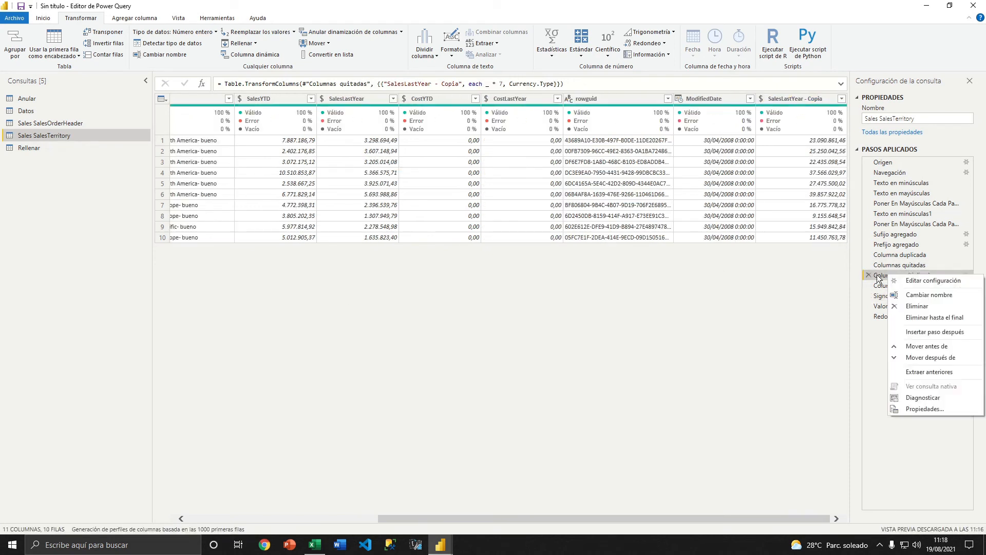
left_click(930, 281)
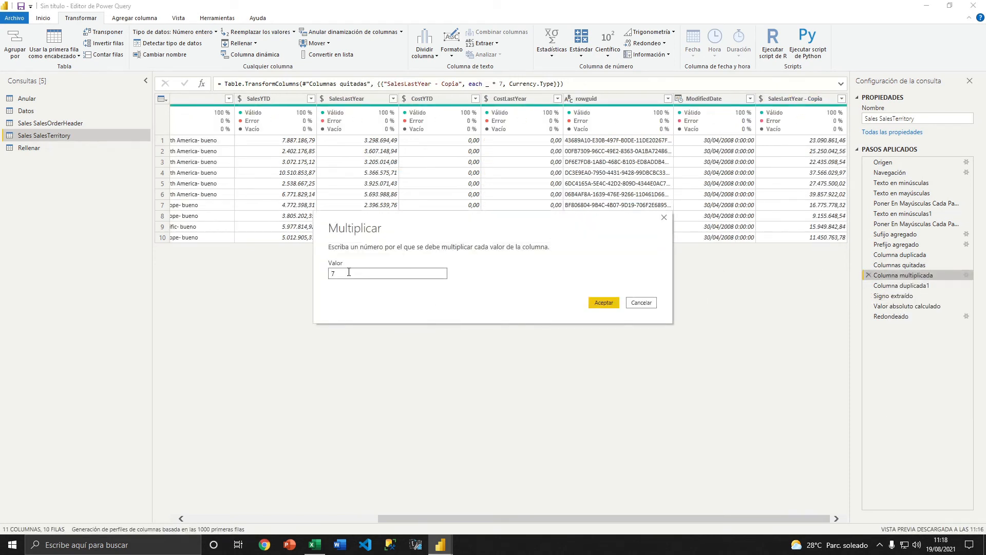
left_click(601, 303)
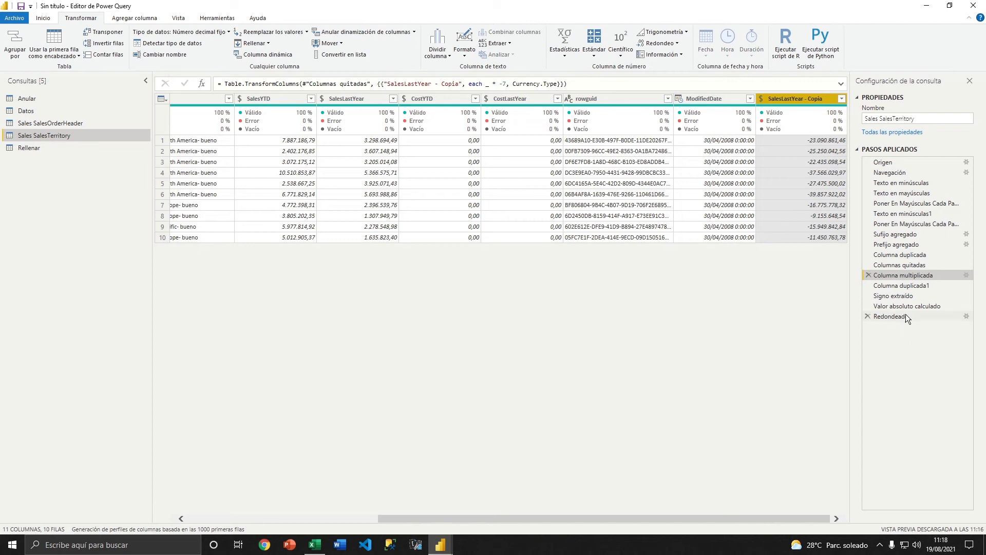
left_click(896, 296)
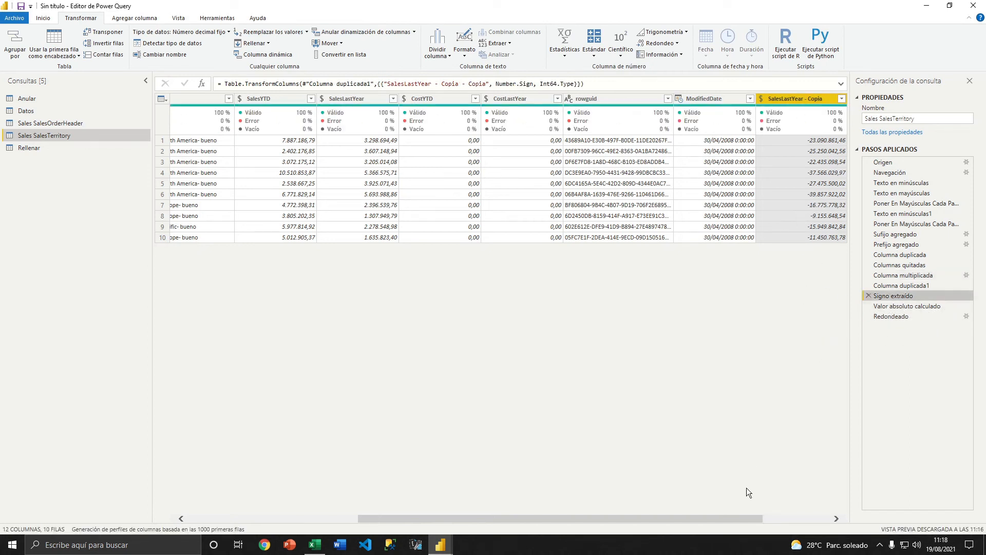
left_click_drag(742, 520, 809, 520)
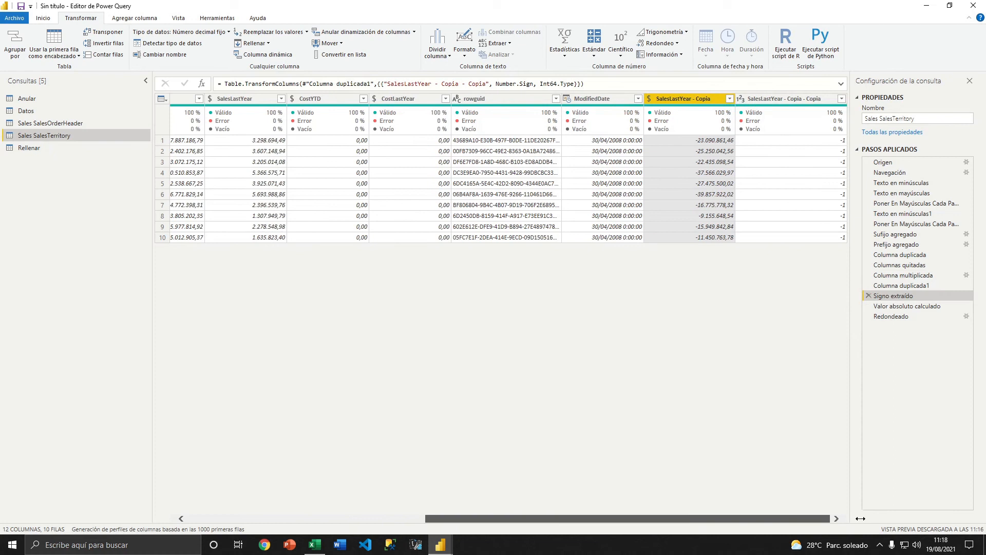
left_click(803, 97)
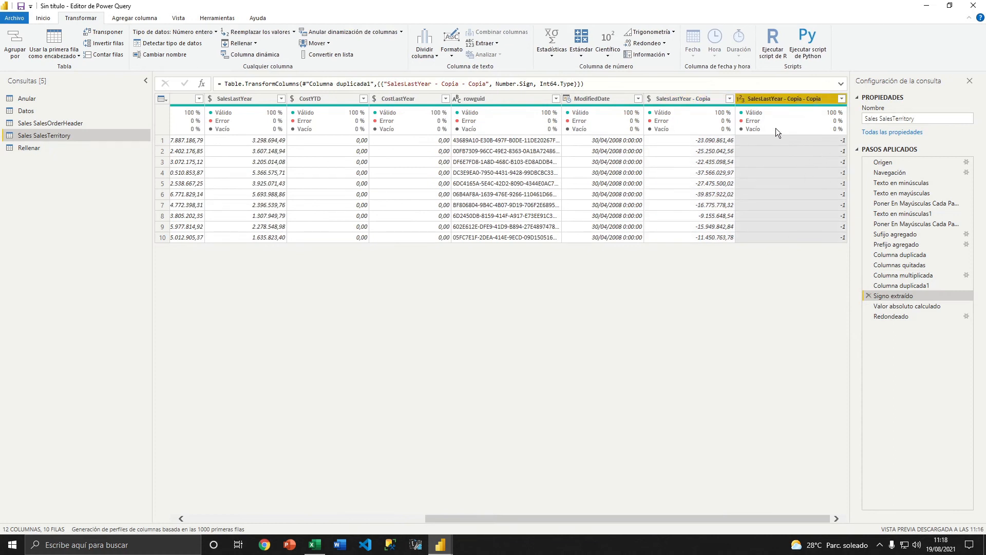
mouse_move(772, 126)
Convert the ModifiedDate column to its age (Antigüedad), inserting the step after Signo extraído.
left_click(585, 98)
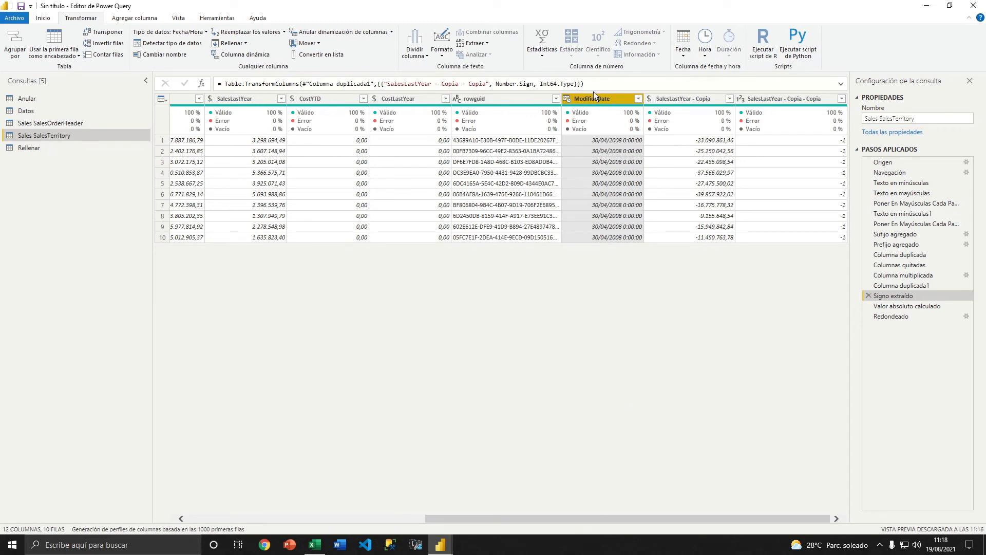
left_click(686, 53)
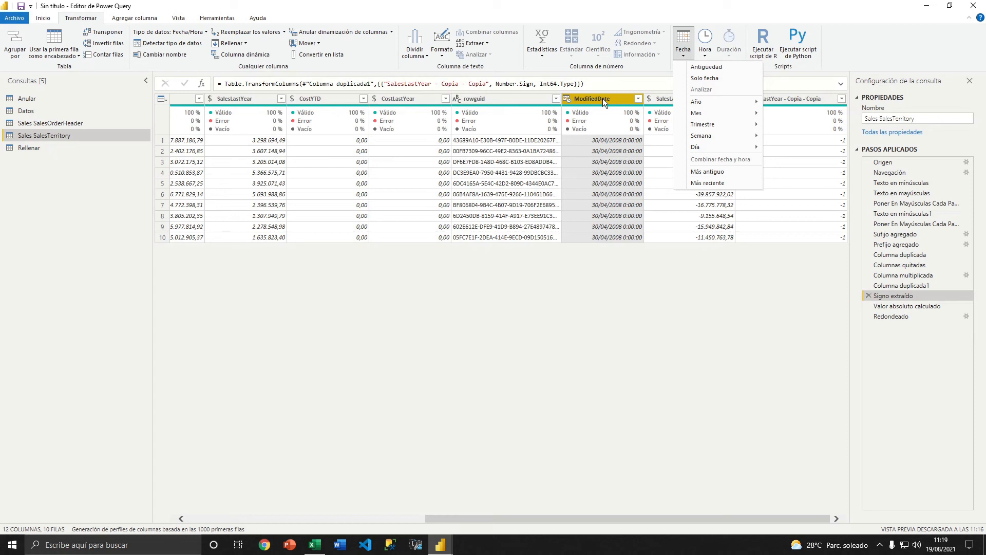
left_click(721, 66)
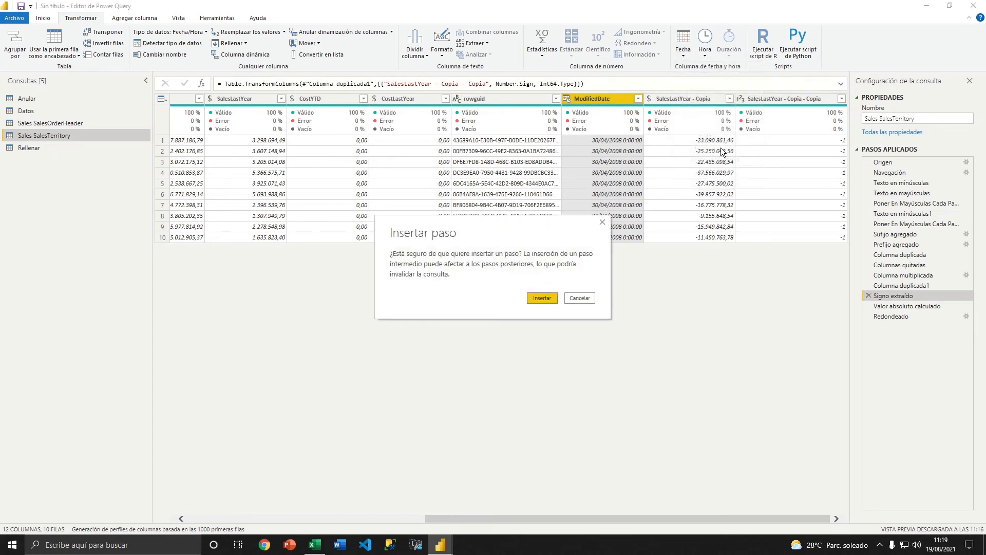
left_click(542, 299)
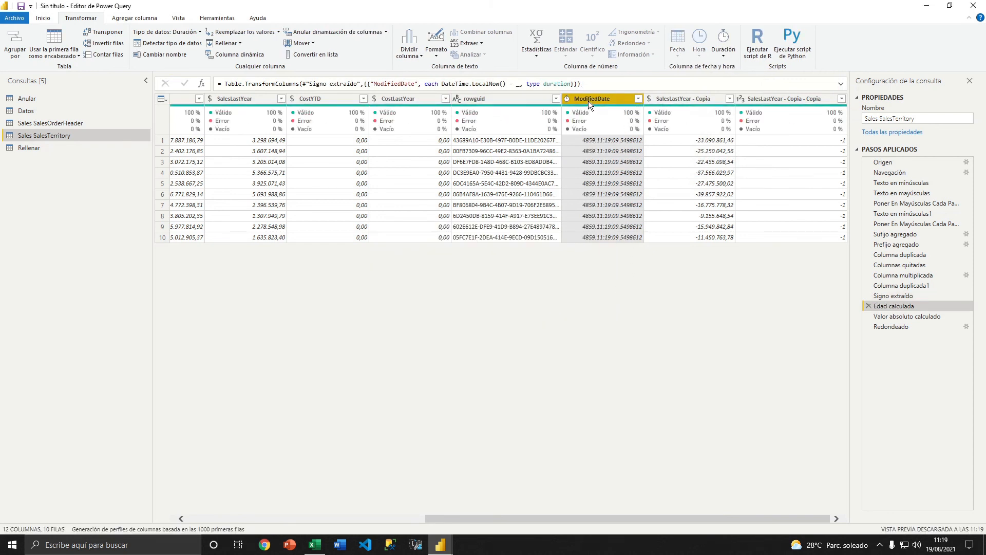
Change the ModifiedDate column's data type to whole number as an inserted step.
left_click(567, 98)
left_click(583, 134)
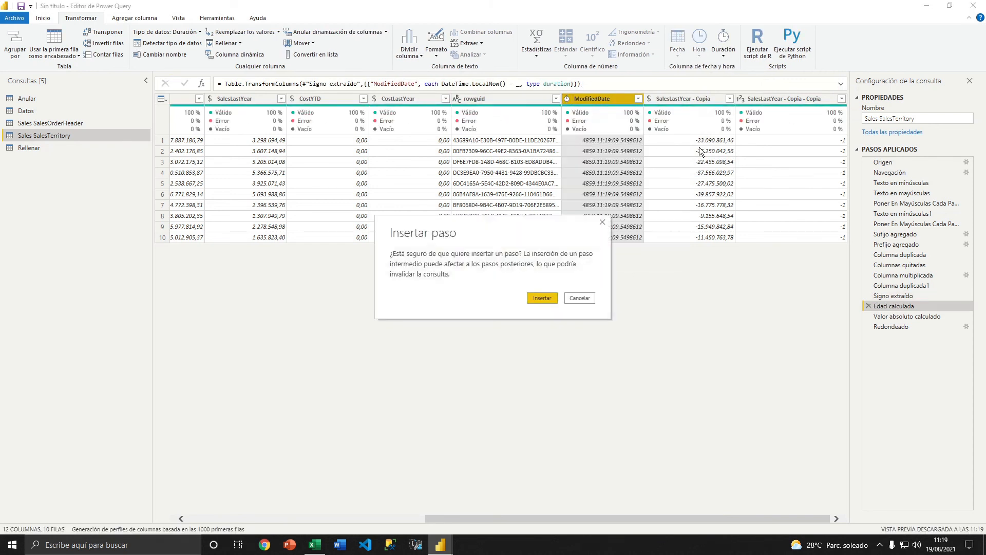
left_click(556, 293)
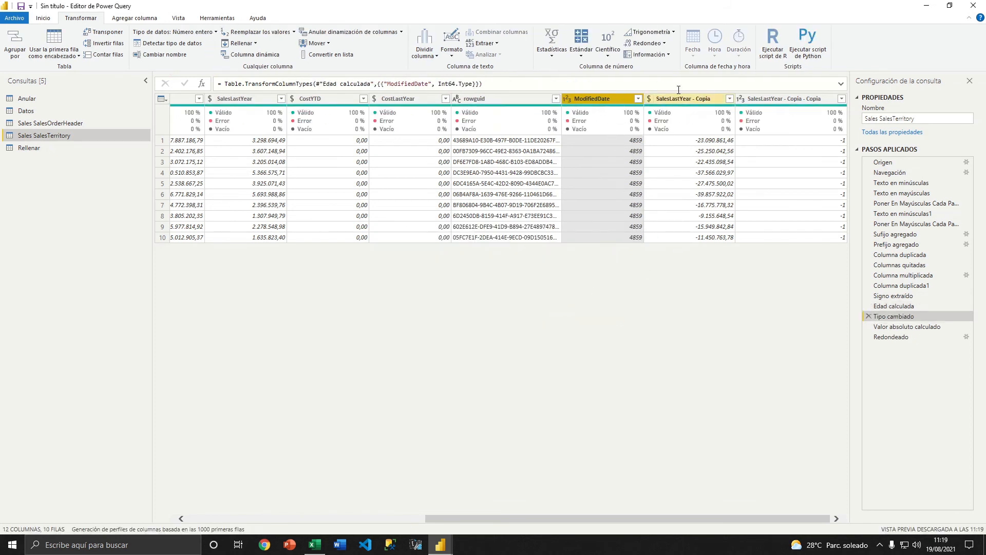
Delete the applied steps Edad calculada and Tipo cambiado from the Sales SalesTerritory query.
left_click(868, 307)
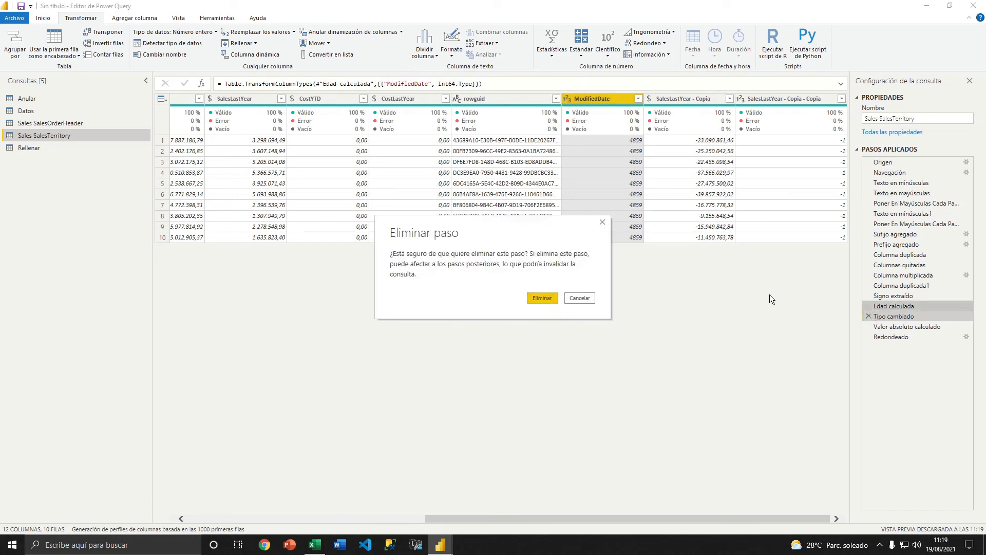
left_click(543, 299)
left_click(869, 316)
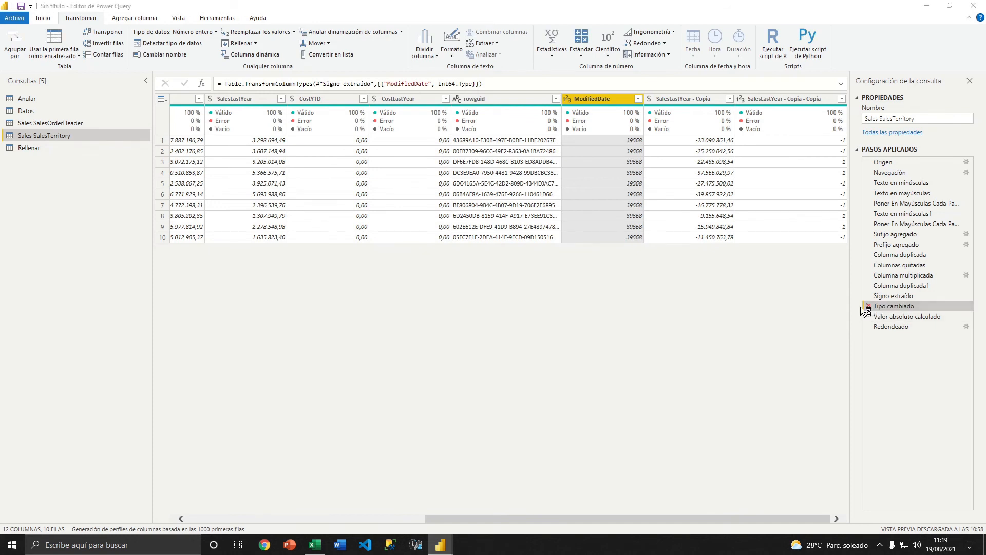
left_click(548, 300)
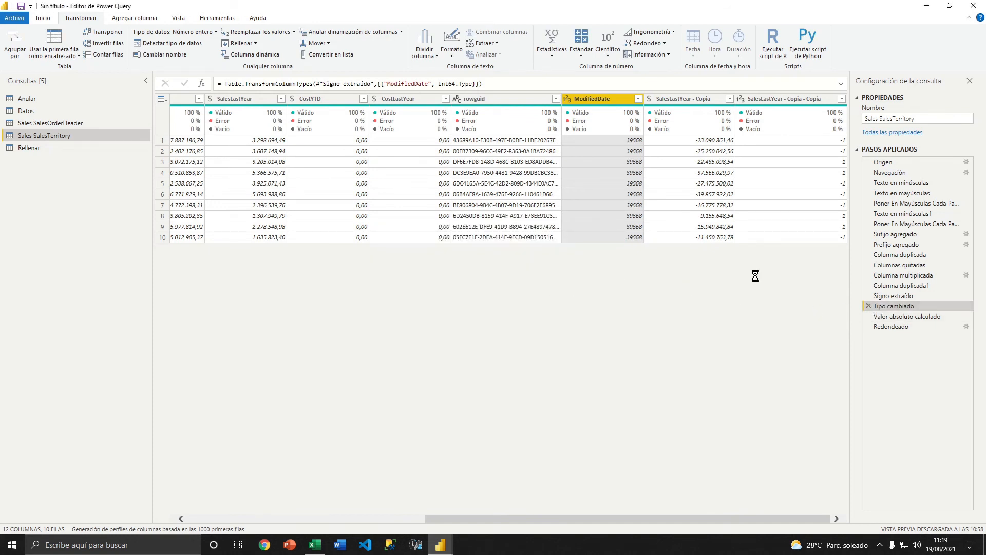
Try extracting the year from the ModifiedDate column as a step inserted after Valor absoluto calculado, and delete that applied step.
left_click(683, 42)
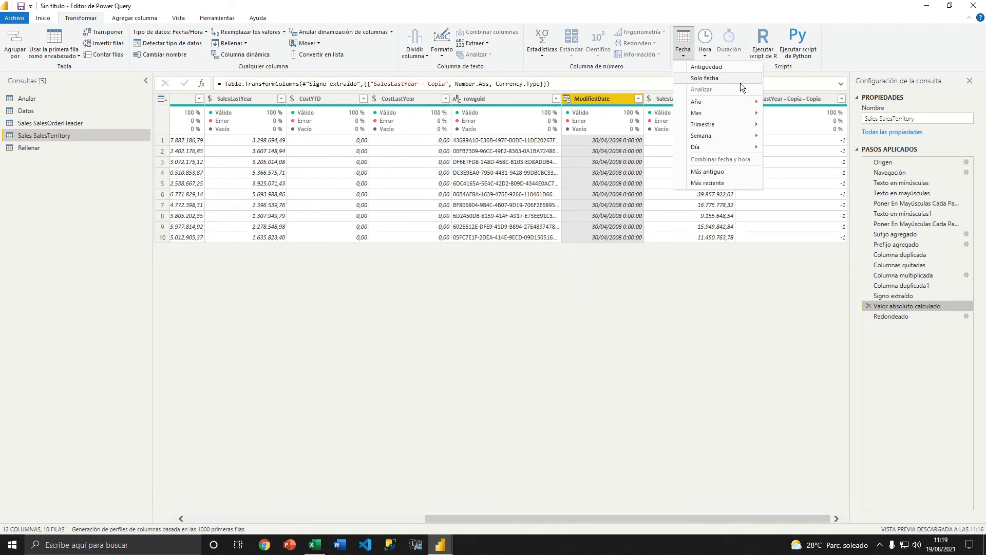
mouse_move(722, 106)
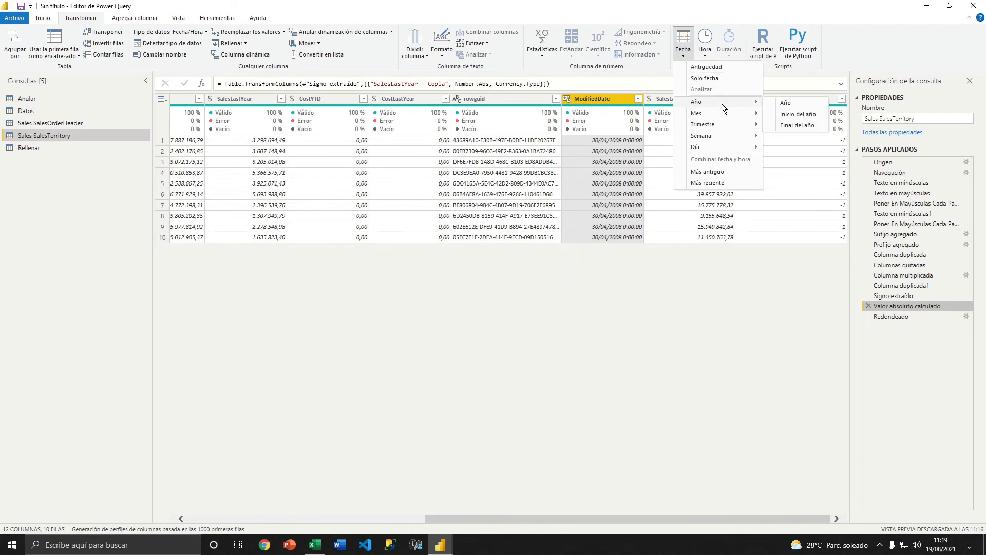
left_click(798, 106)
left_click(541, 298)
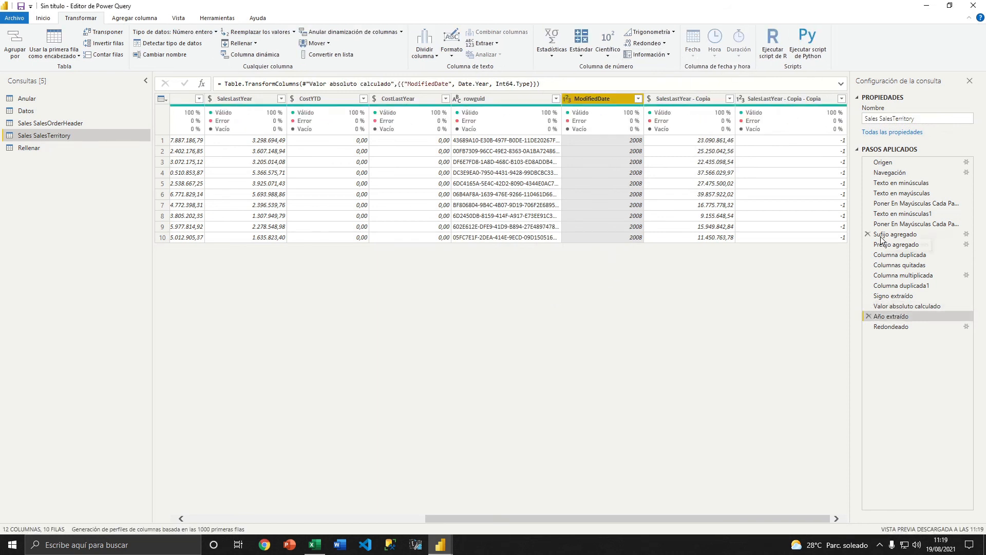
left_click(870, 317)
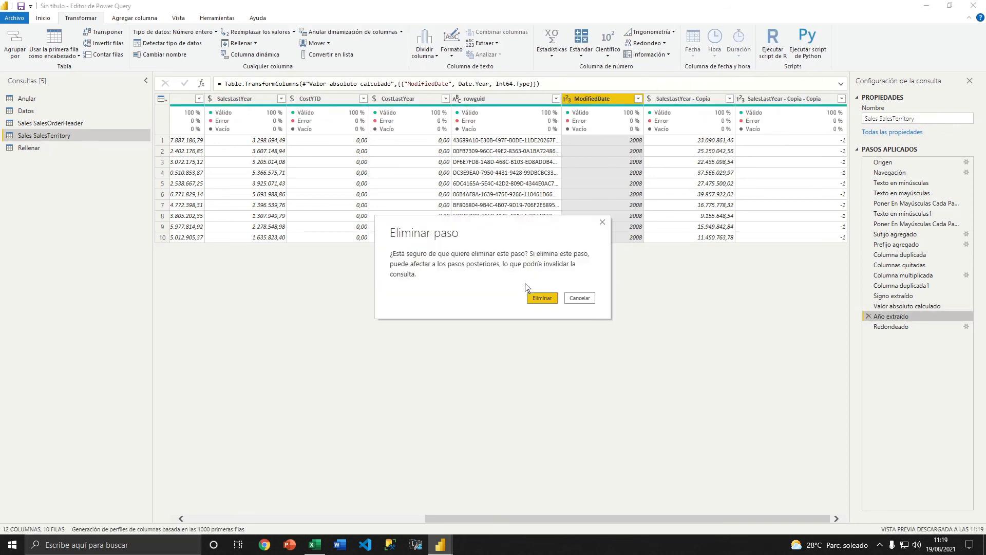
left_click(544, 296)
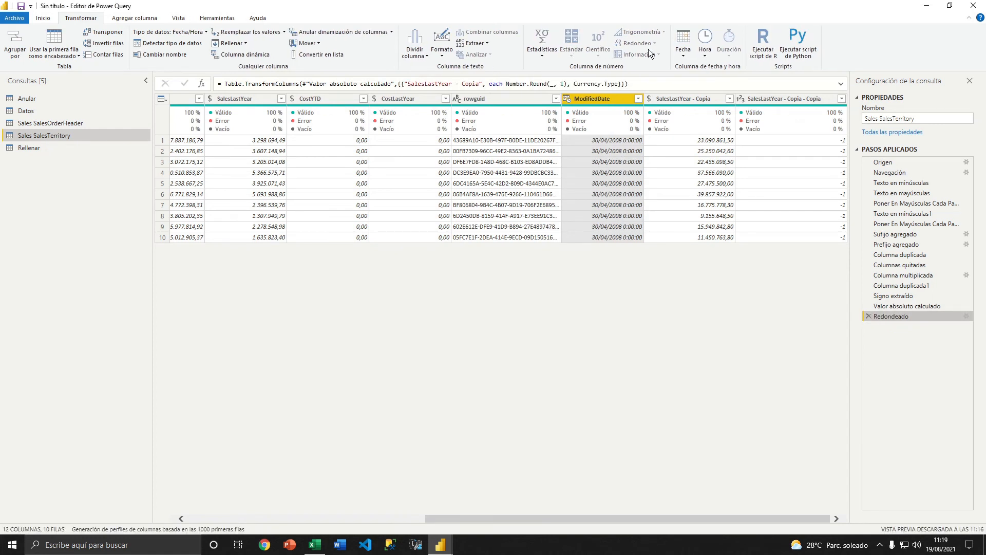
Calculate the oldest date (Más antiguo) of the ModifiedDate column, and delete that calculation from the applied steps.
left_click(679, 50)
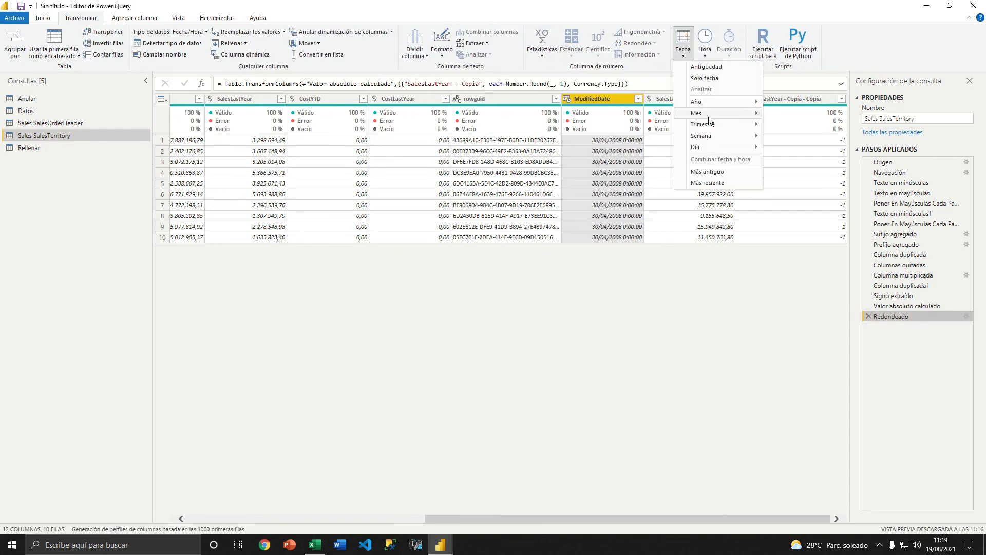
mouse_move(708, 116)
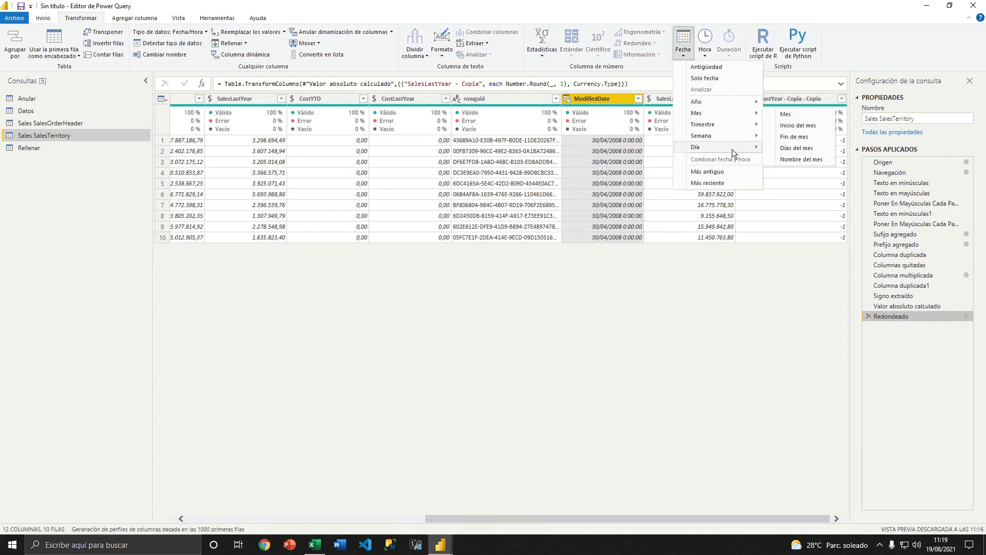
mouse_move(720, 147)
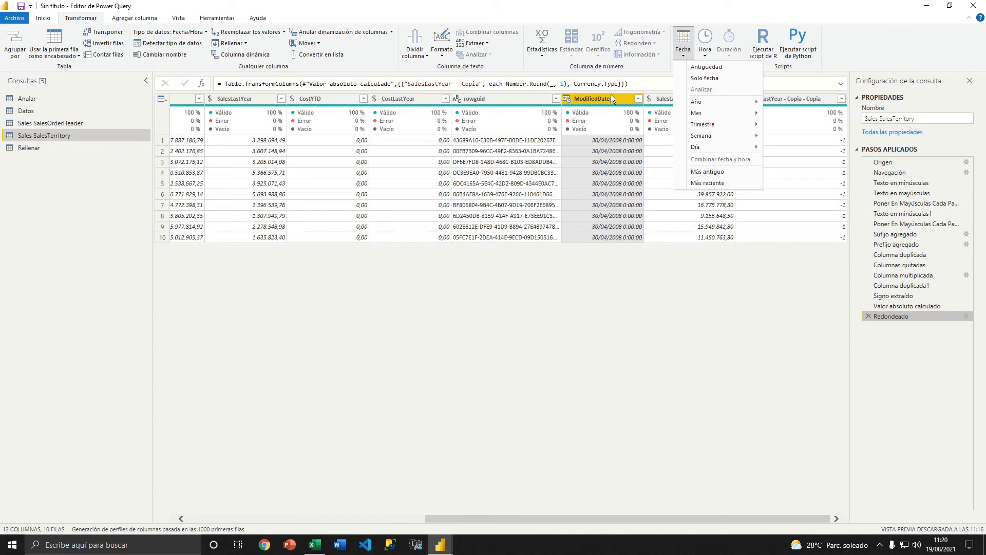
left_click(701, 173)
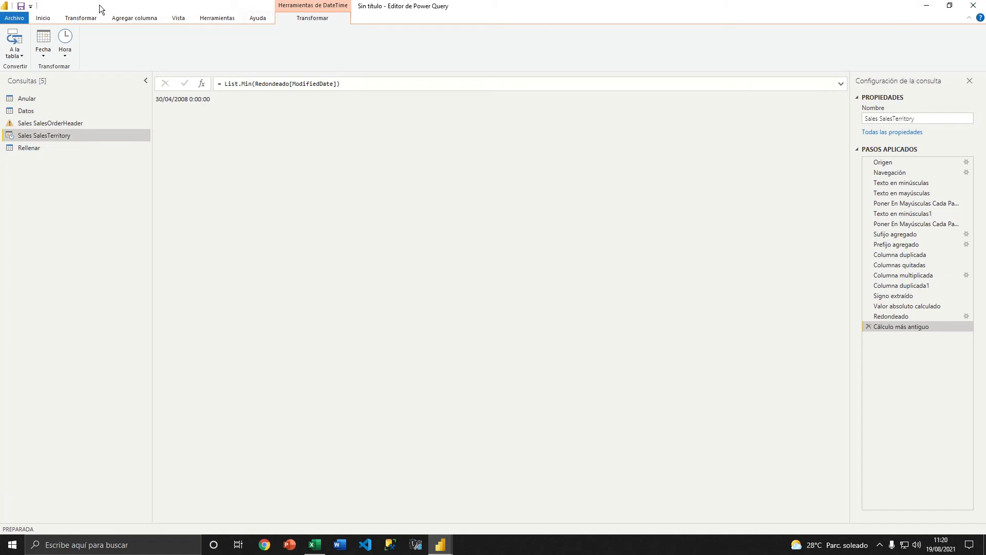
left_click(43, 18)
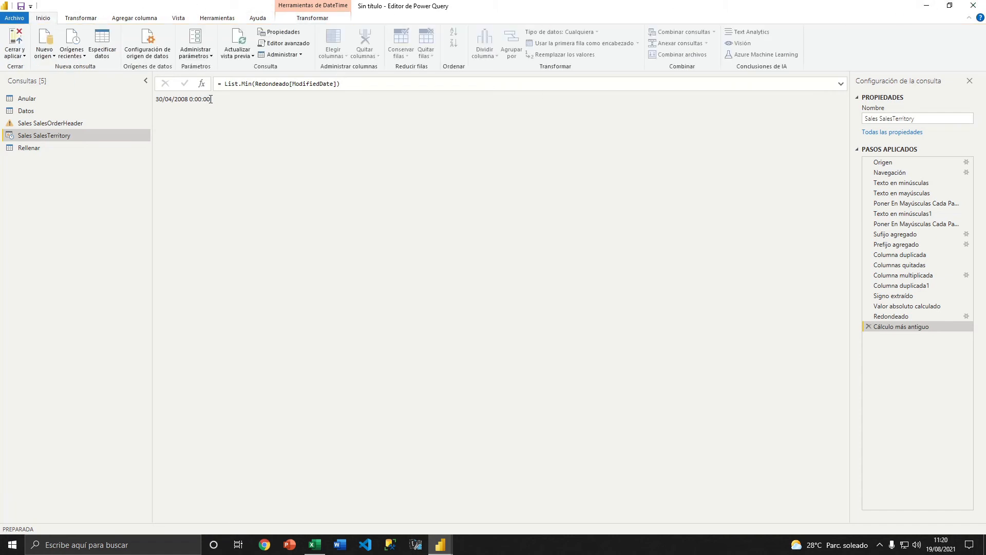
left_click_drag(209, 99, 146, 101)
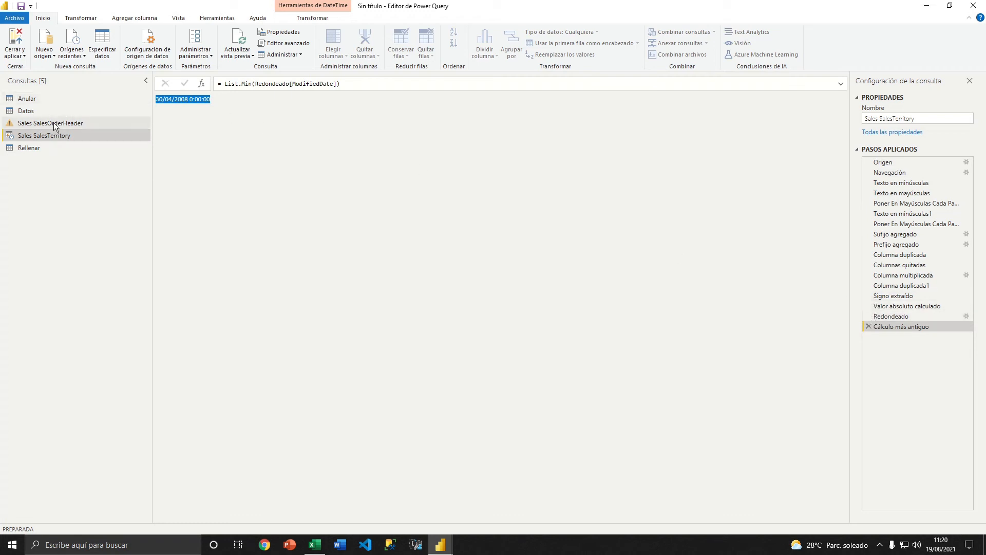
left_click(868, 326)
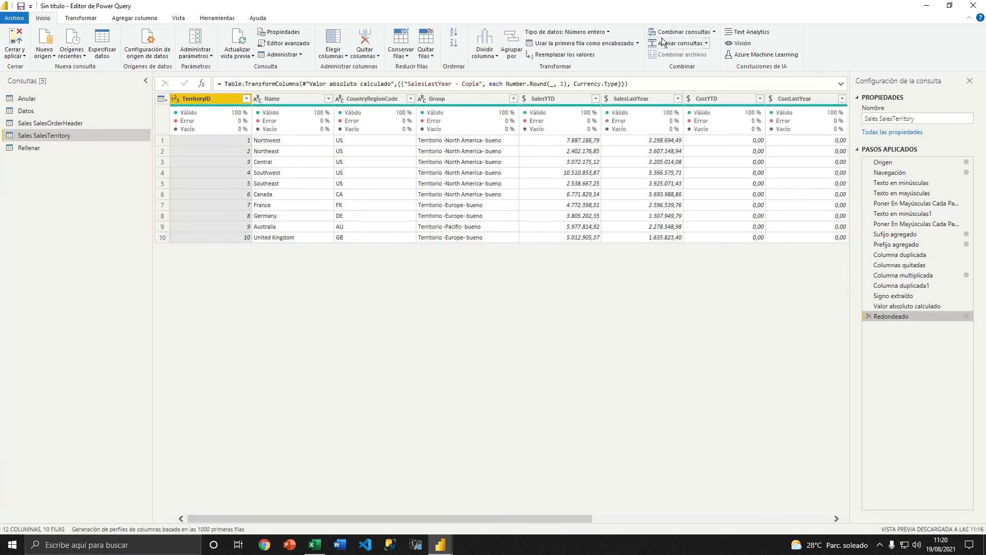
left_click(90, 21)
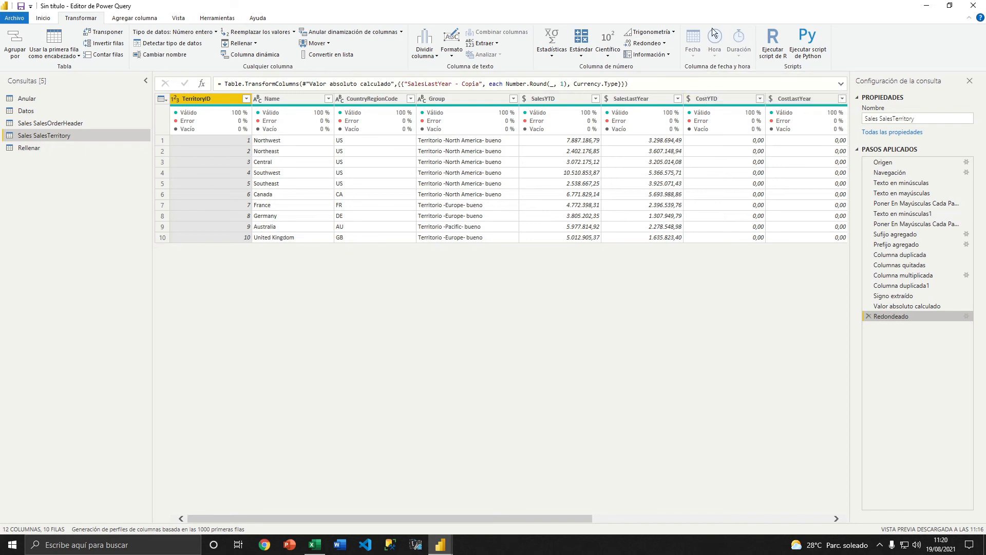
left_click(720, 99)
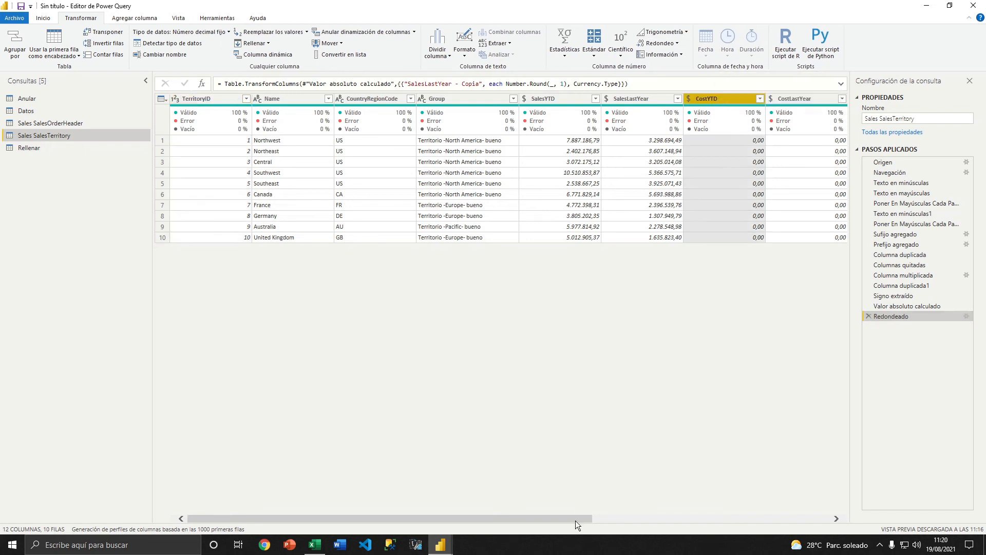
left_click_drag(575, 520, 799, 517)
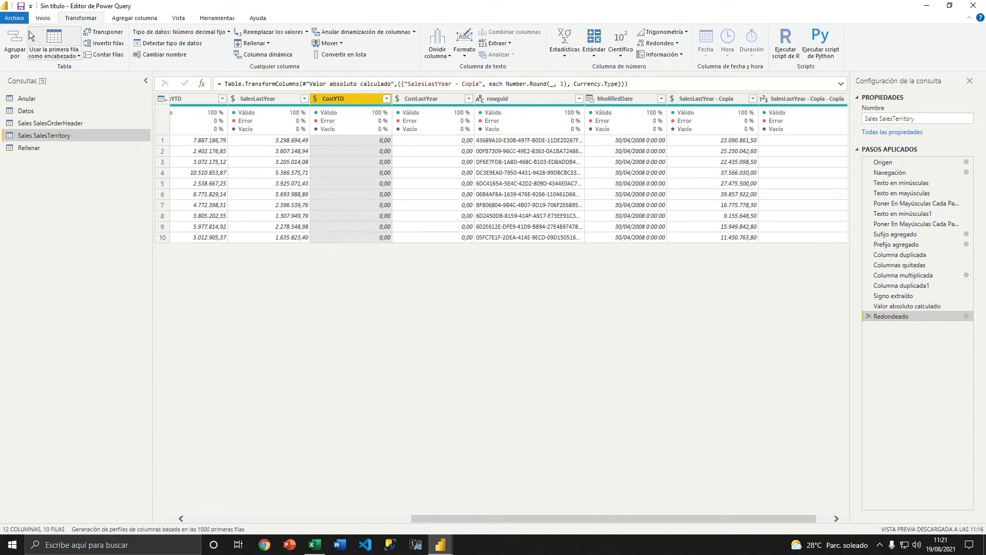
left_click(129, 20)
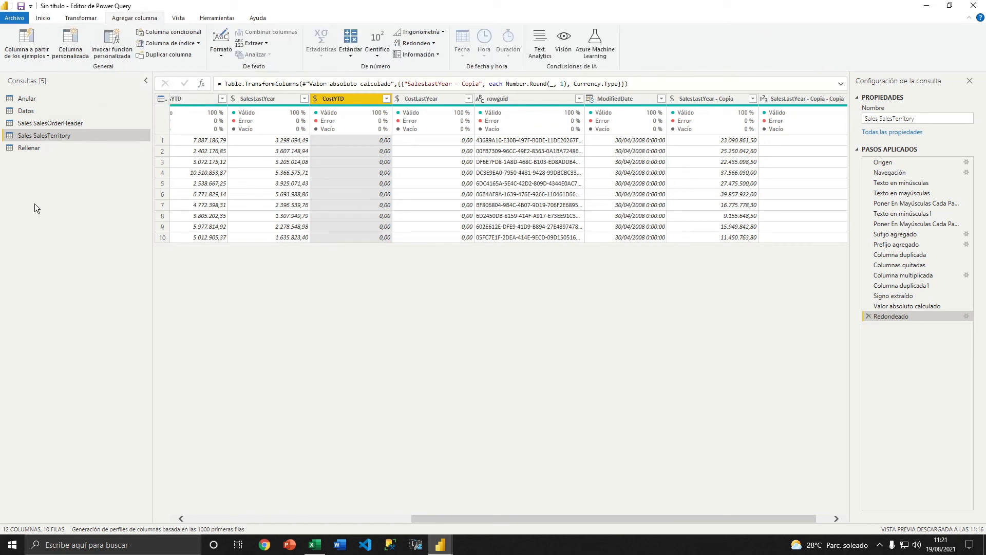
left_click(31, 55)
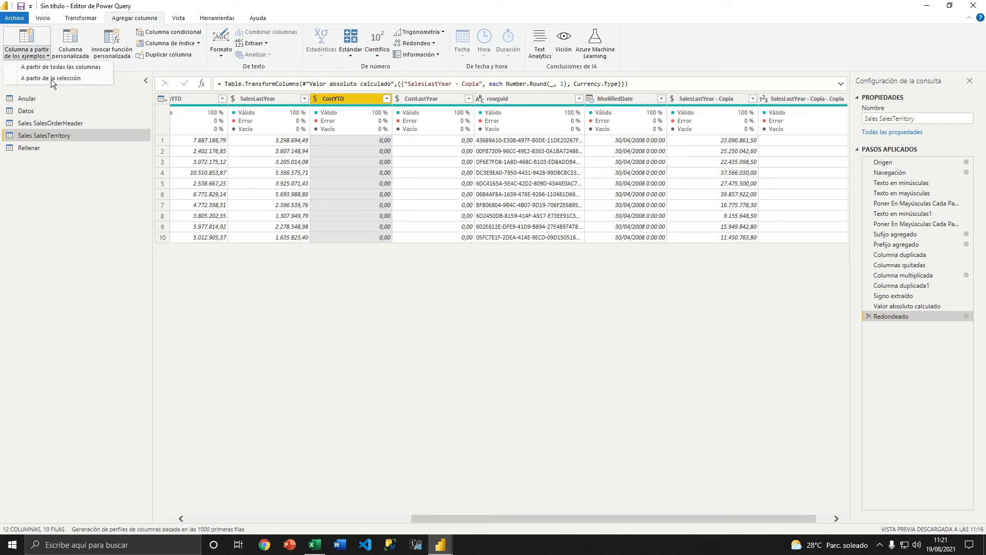
left_click(51, 181)
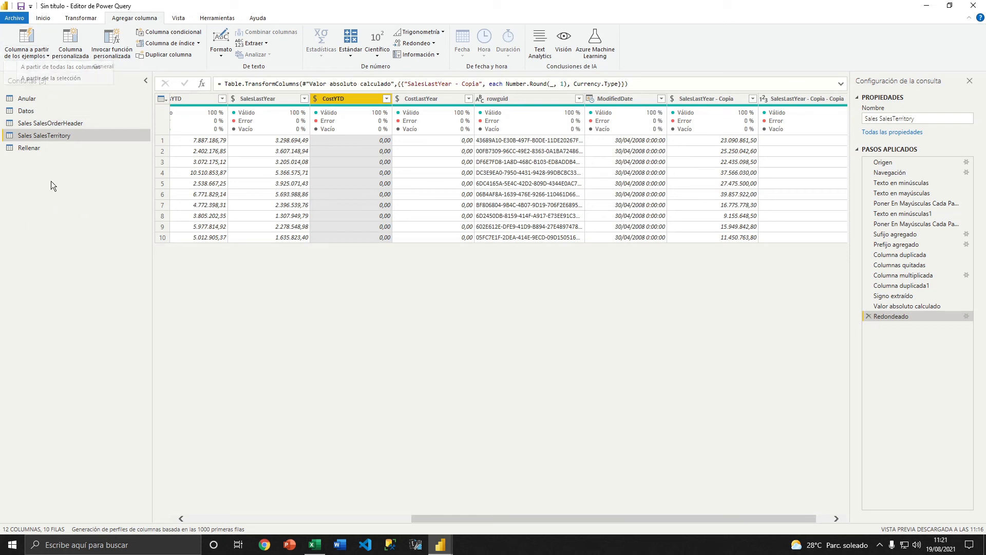
Try to add a column from examples based on all columns of the Anular query.
left_click(26, 97)
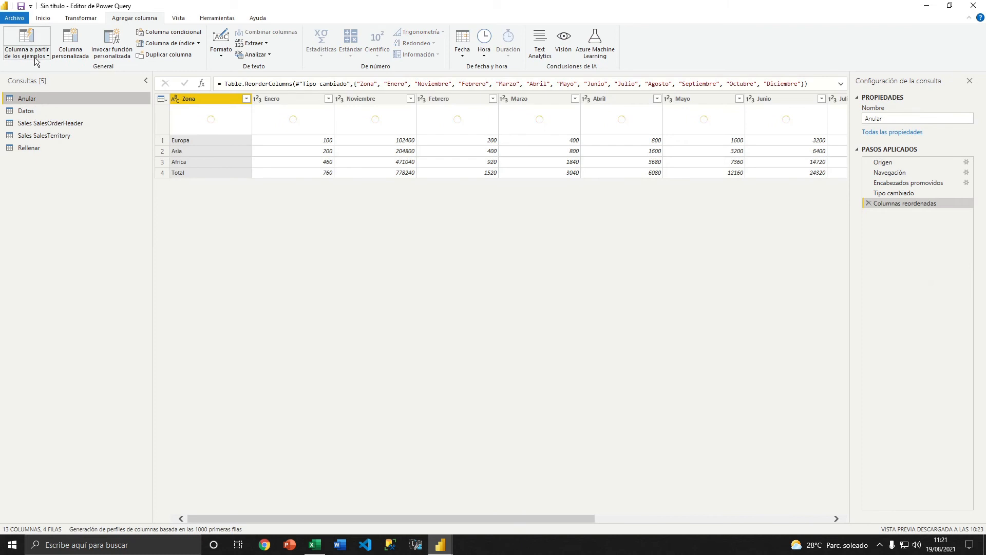
left_click(31, 55)
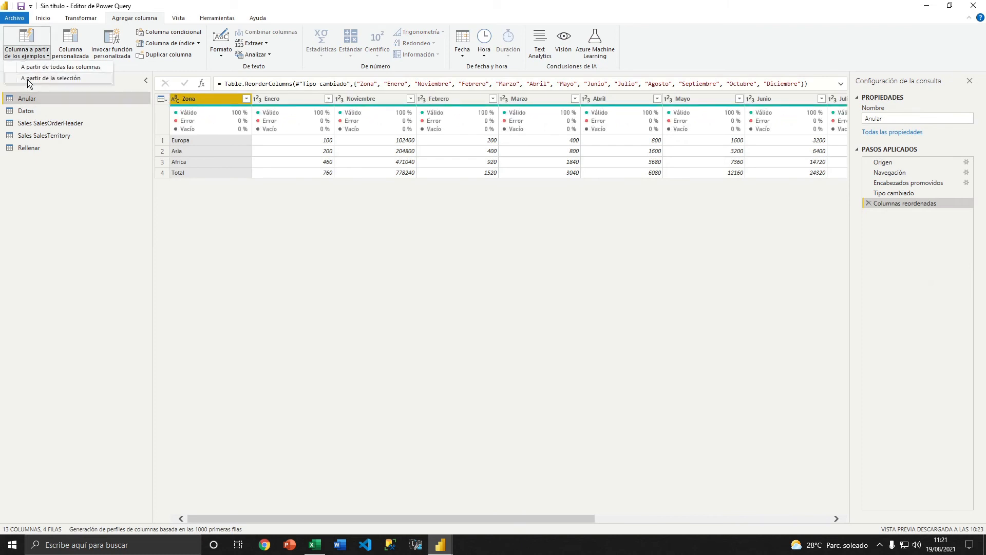
left_click(32, 68)
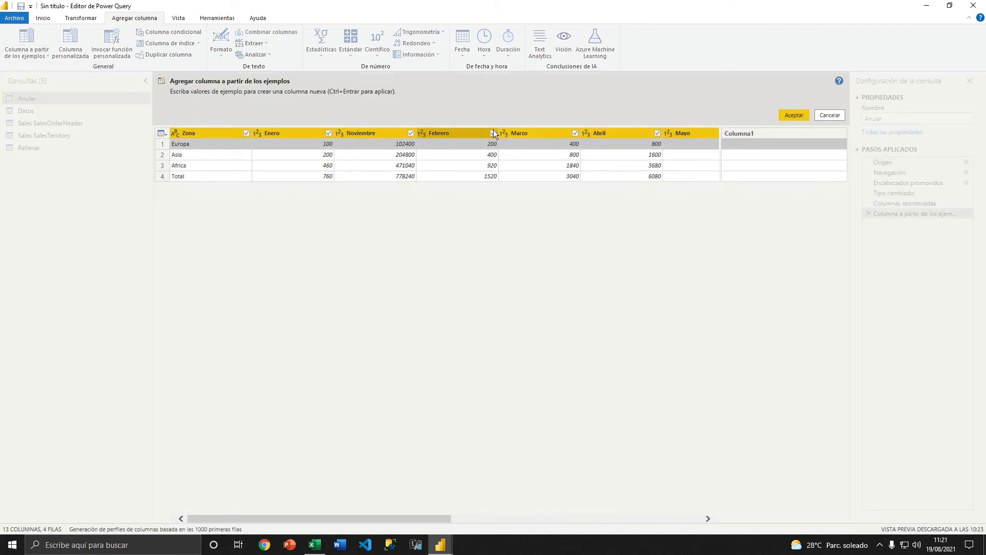
left_click(830, 115)
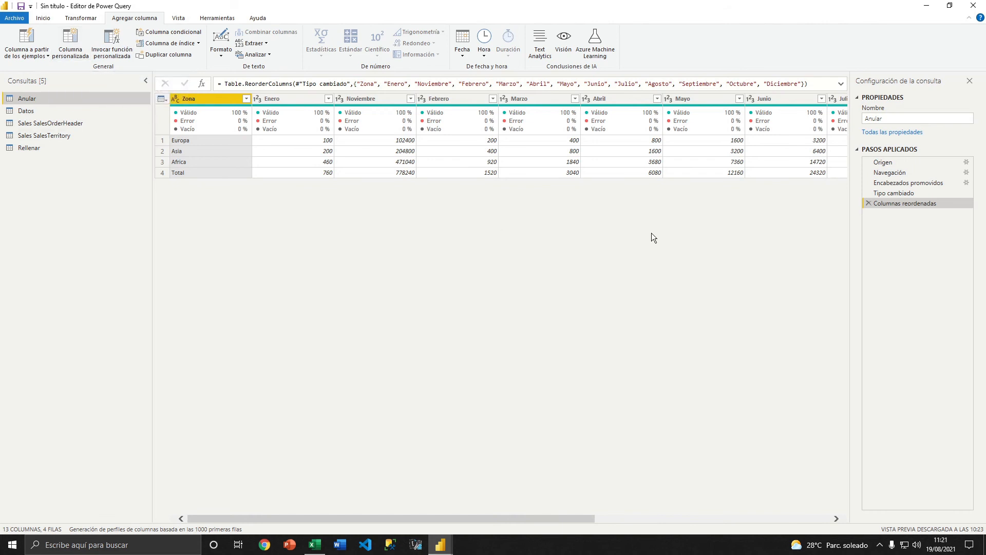
left_click_drag(550, 516, 501, 530)
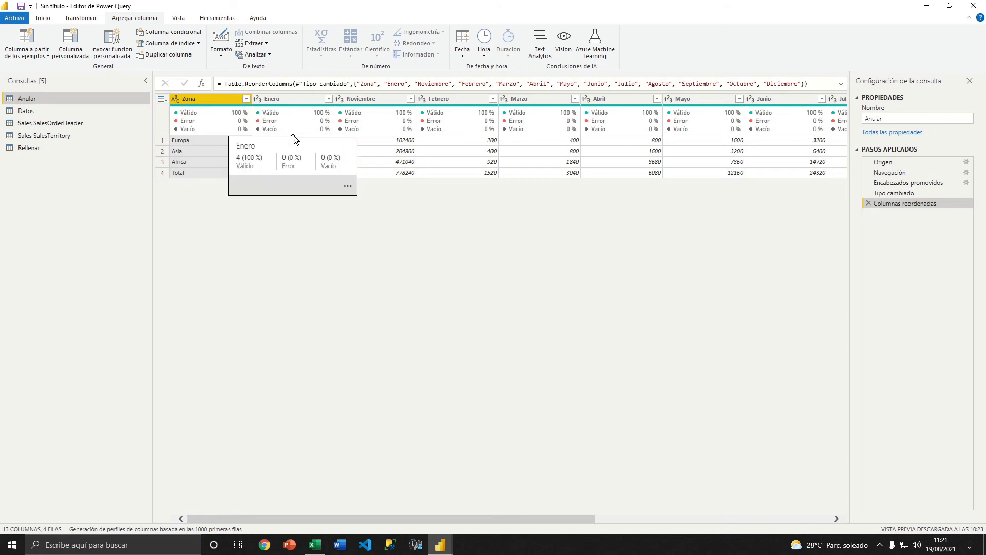
Open the Datos query and examine its columns from CodigoEmpresa to Column12.
left_click(74, 17)
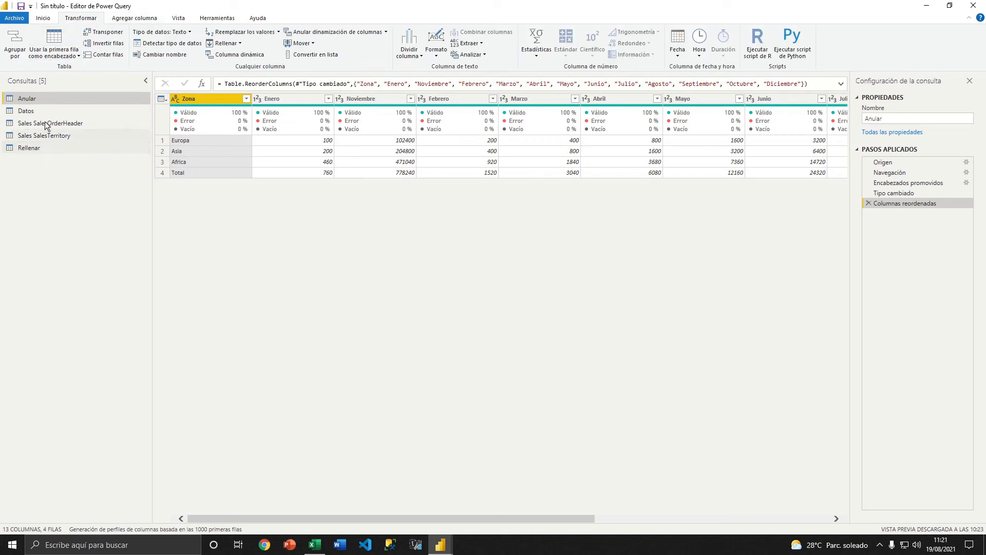
left_click(100, 111)
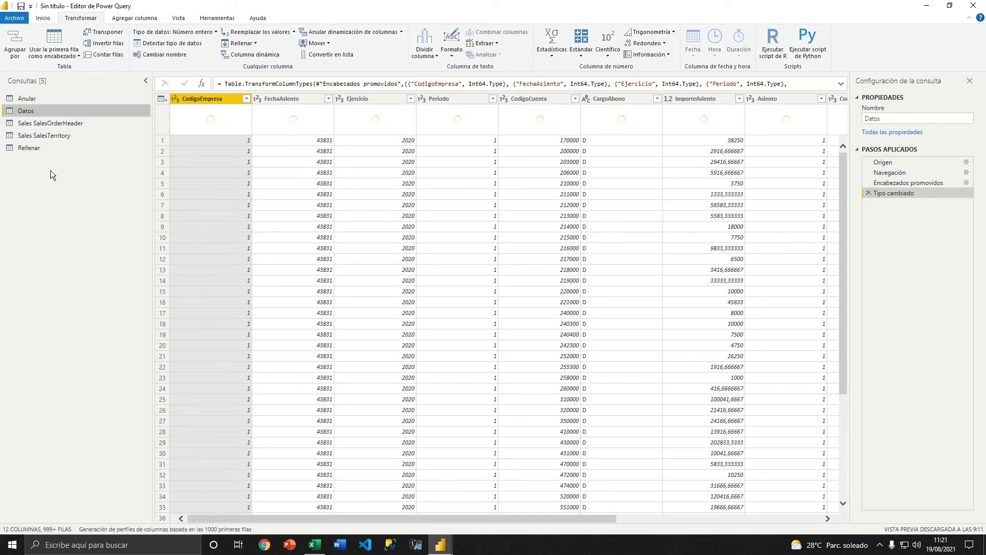
right_click(29, 167)
left_click(94, 159)
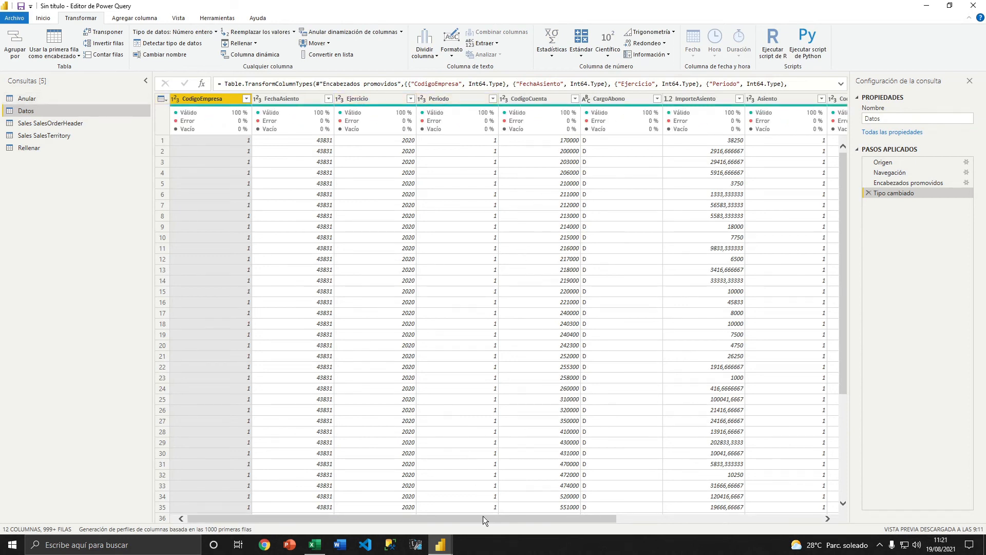
left_click_drag(492, 519, 702, 502)
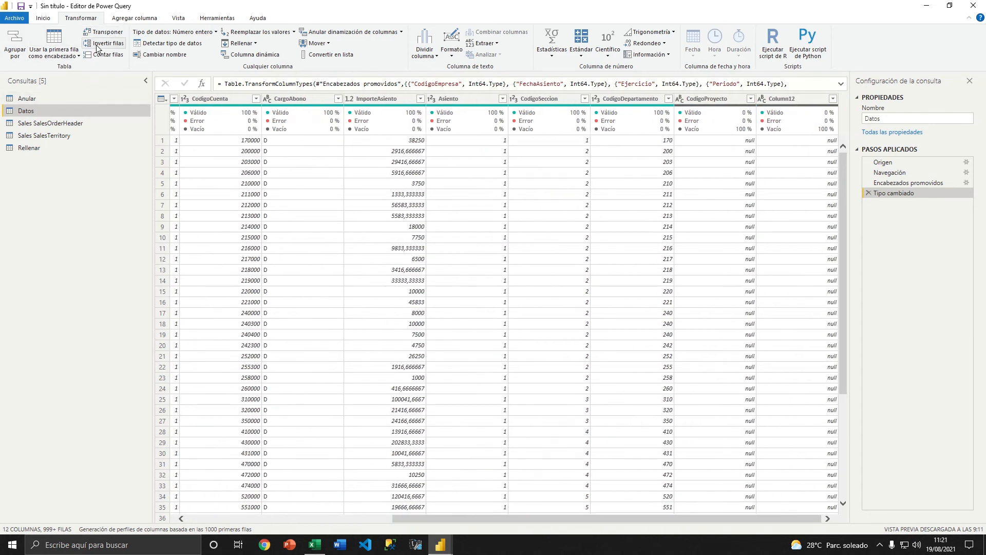
left_click(138, 18)
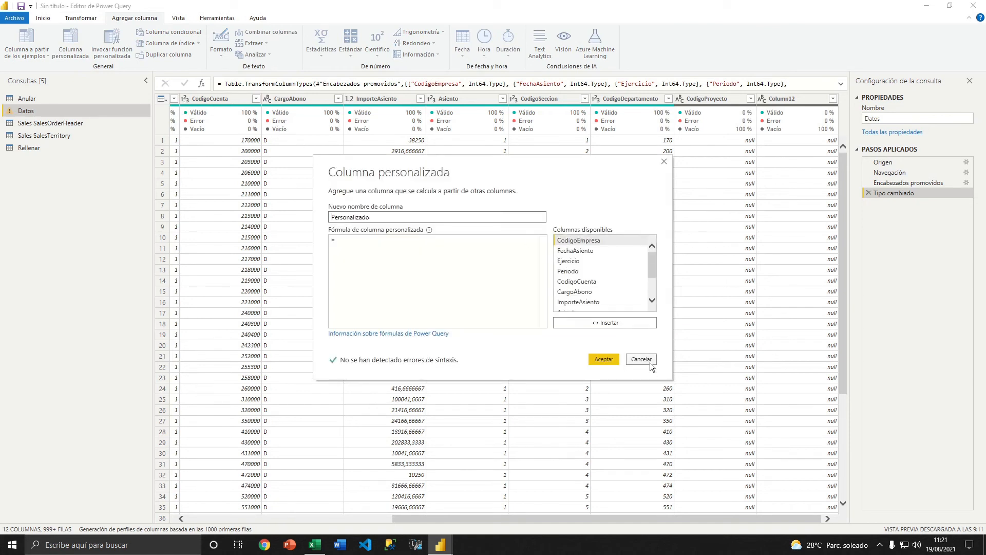
left_click(642, 360)
left_click_drag(628, 519, 433, 479)
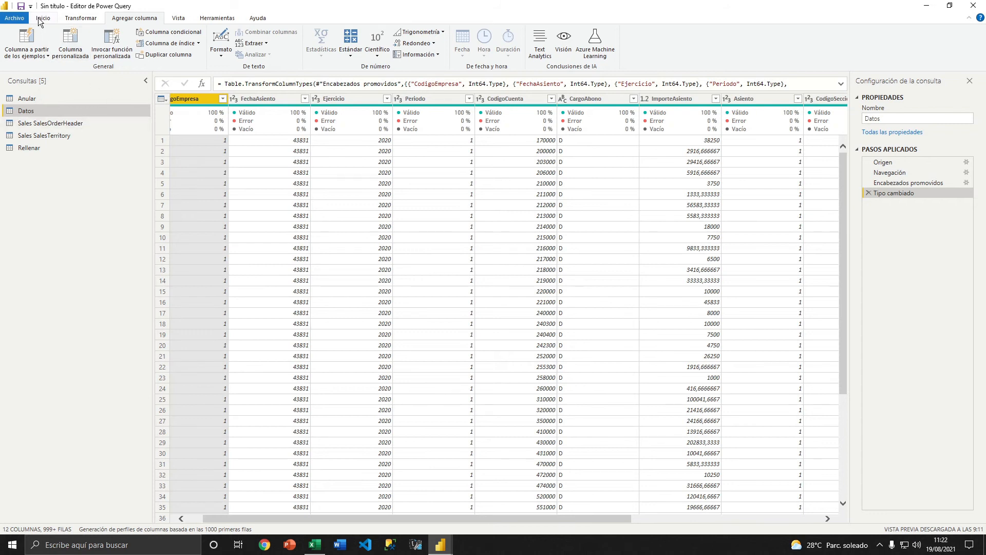
mouse_move(361, 516)
left_mouse_down()
mouse_move(393, 522)
mouse_move(366, 518)
left_mouse_up()
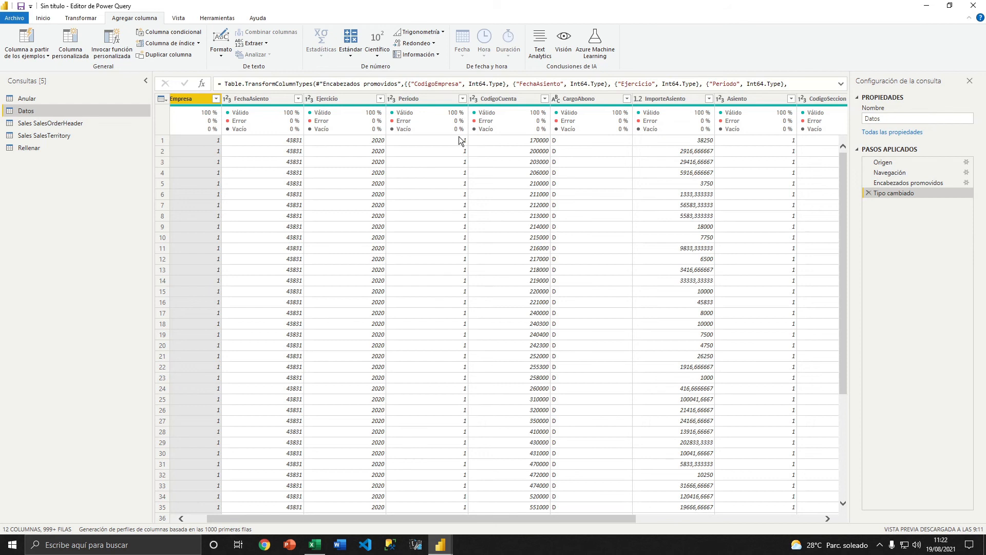
left_click_drag(569, 520, 859, 488)
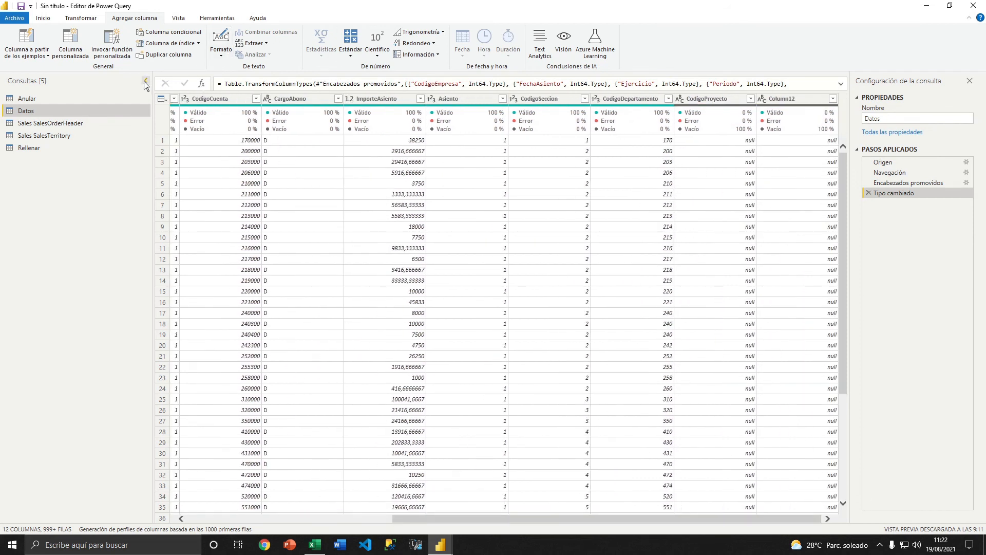
Start a custom column named Fecha in the Datos query.
left_click(72, 44)
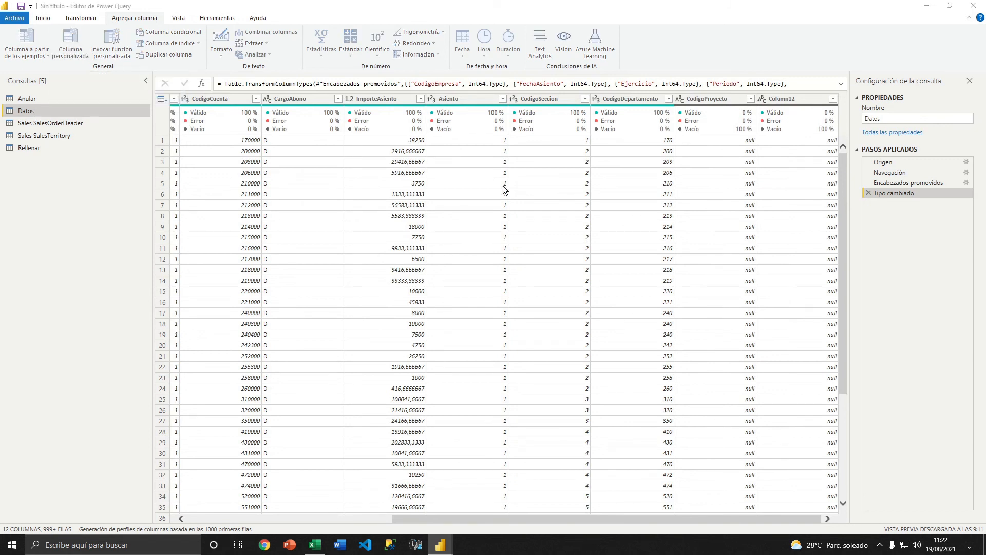
left_click_drag(458, 161, 452, 146)
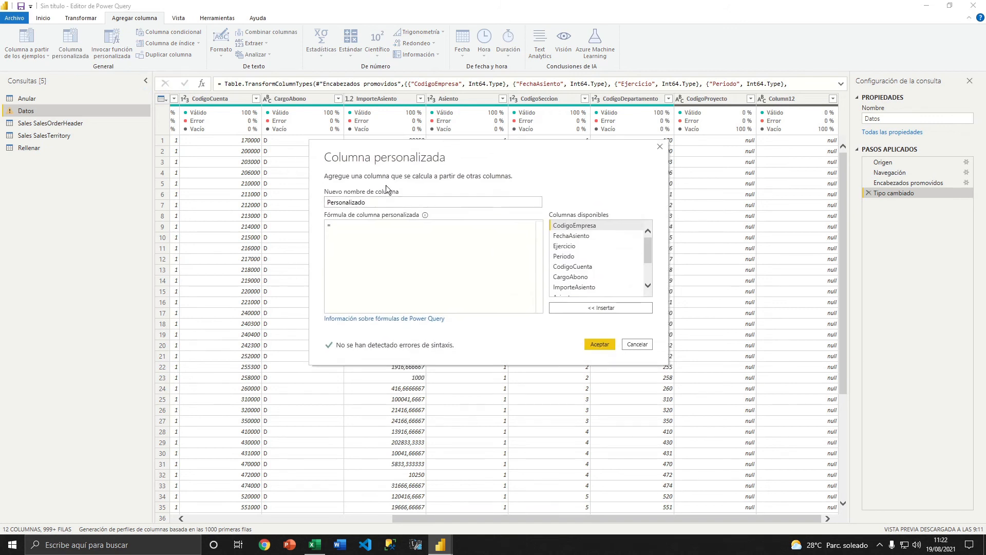
type("Fecha")
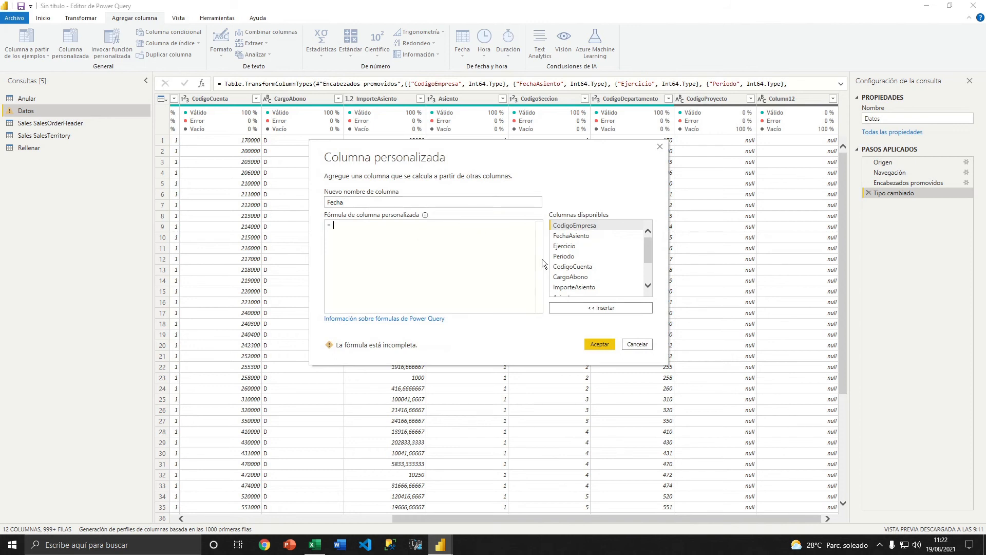
left_click_drag(582, 154, 578, 152)
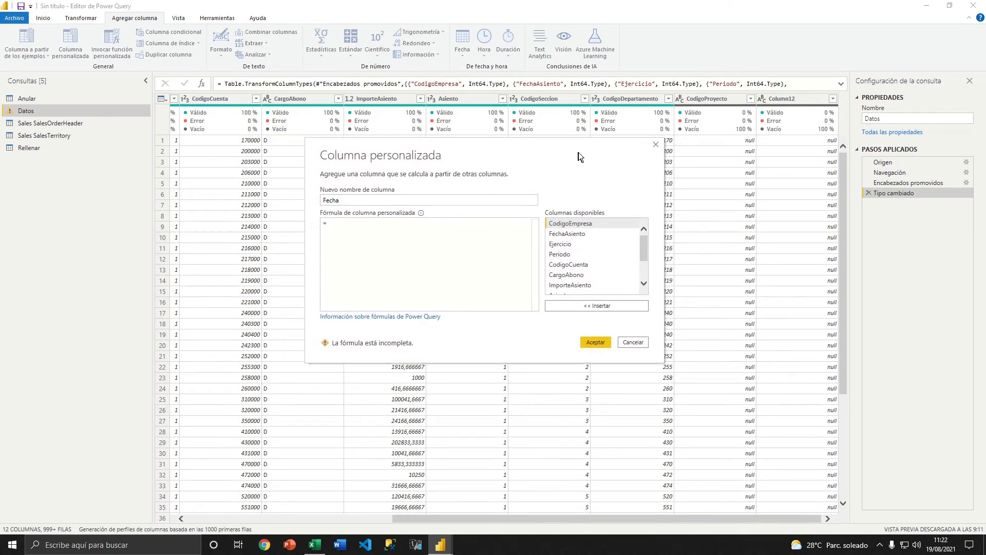
Try [FechaAsiento] as the formula of the Fecha custom column, and clear the formula.
left_click(571, 235)
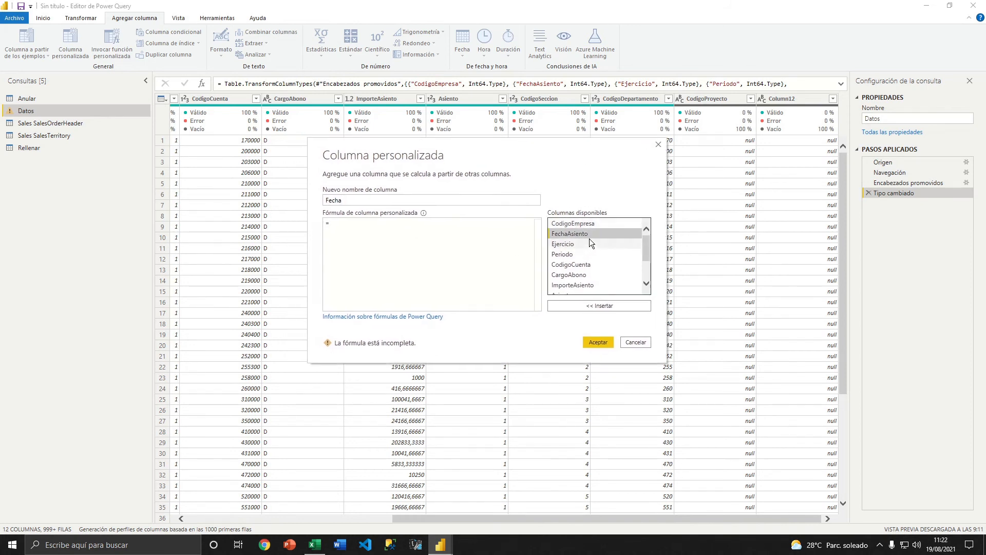
left_click(599, 306)
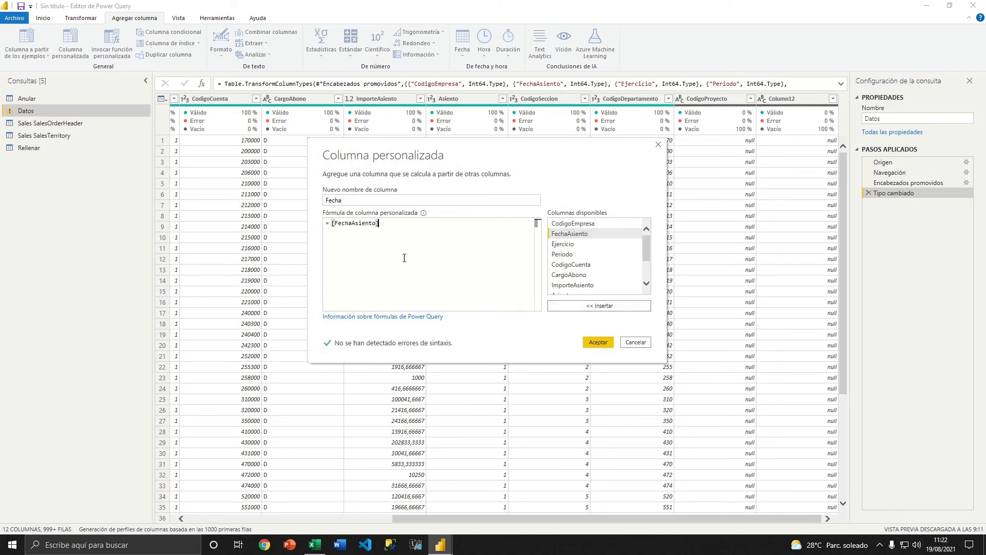
left_click_drag(379, 223, 331, 223)
key("BackSpace")
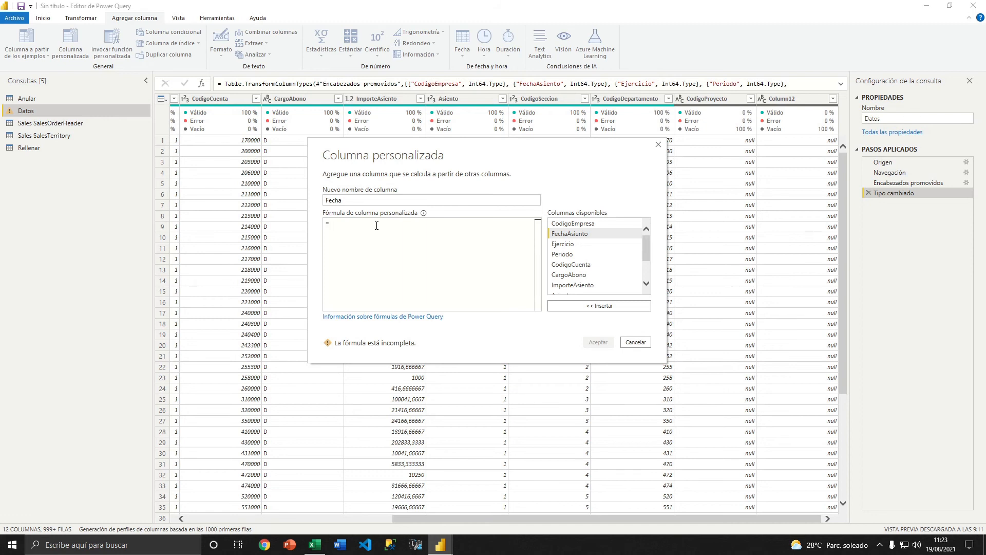
Try to create the Fecha custom column with the formula "01/" & [Periodo] & "/" & [Ejercicio].
type("\"")
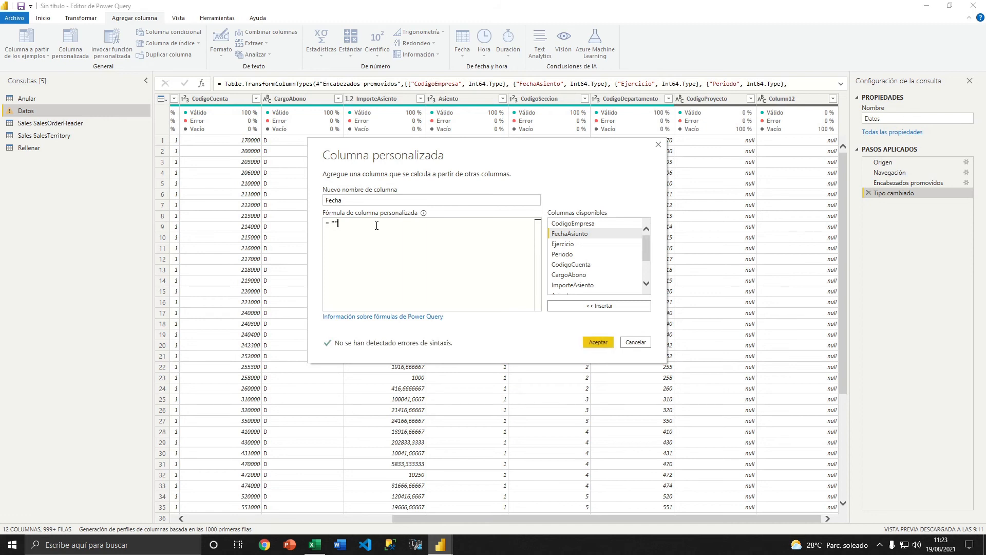
type("01/\" &")
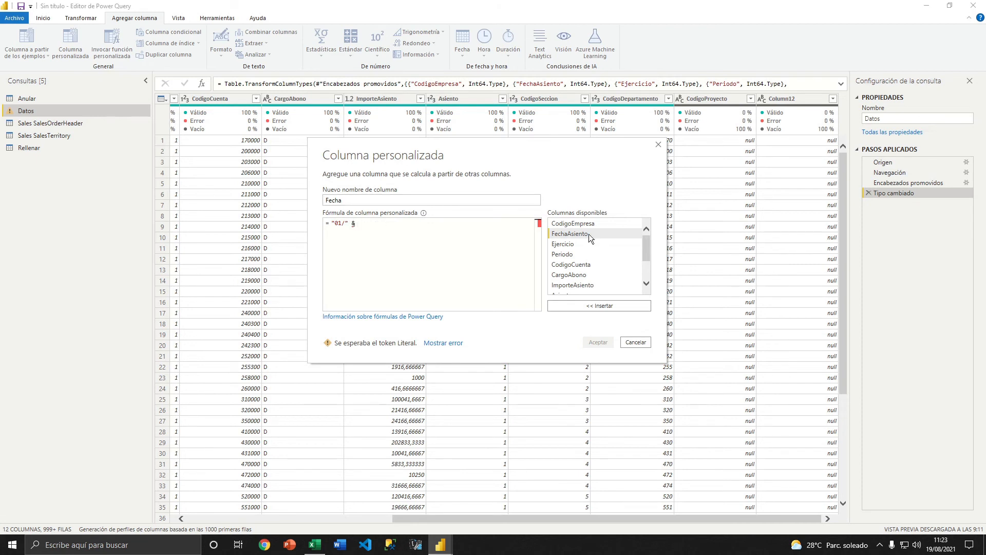
double_click(572, 255)
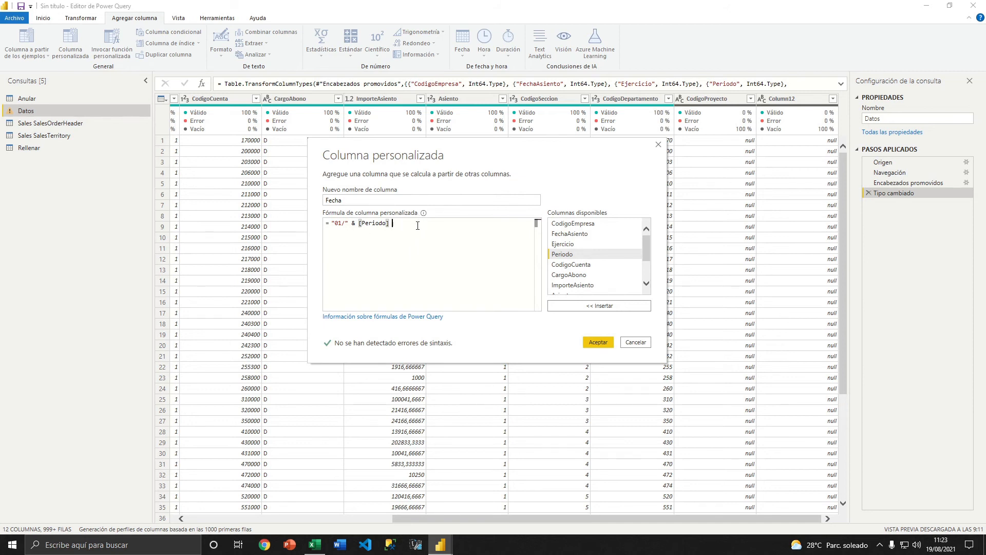
type("&")
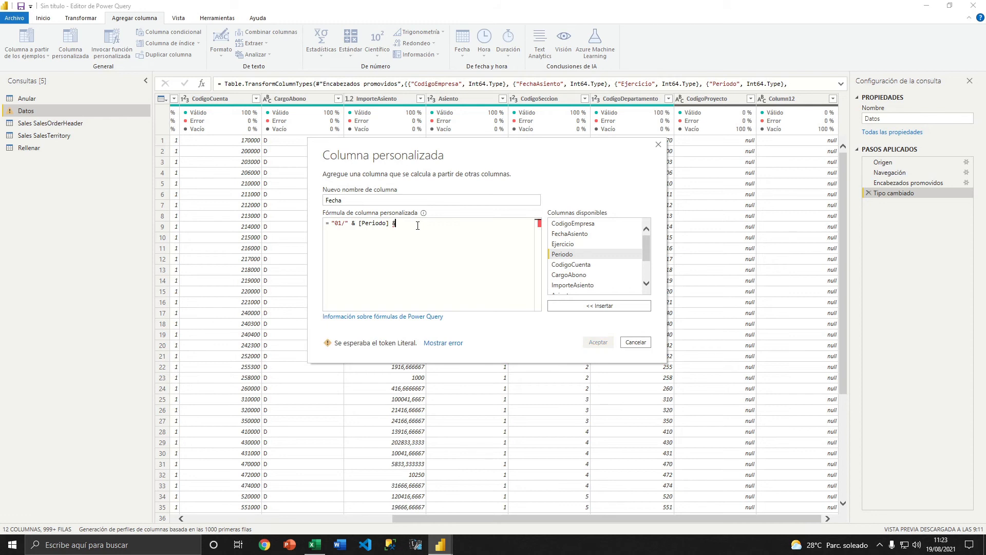
double_click(565, 244)
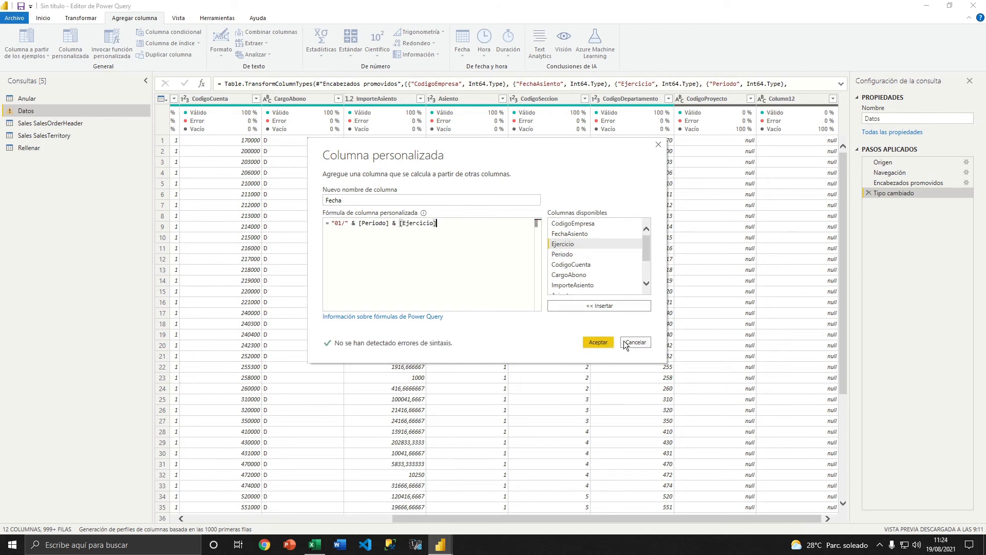
left_click(398, 222)
type("& ")
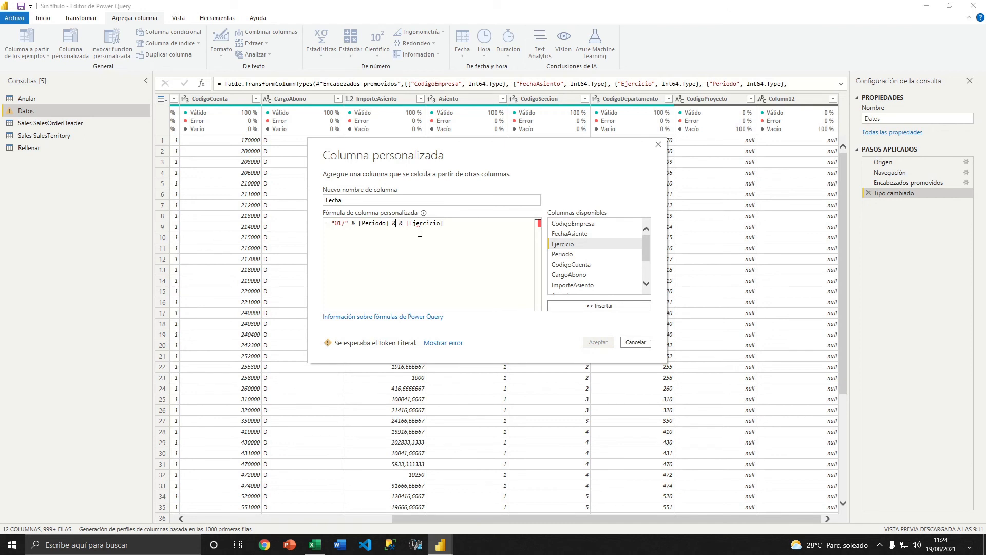
type("\"")
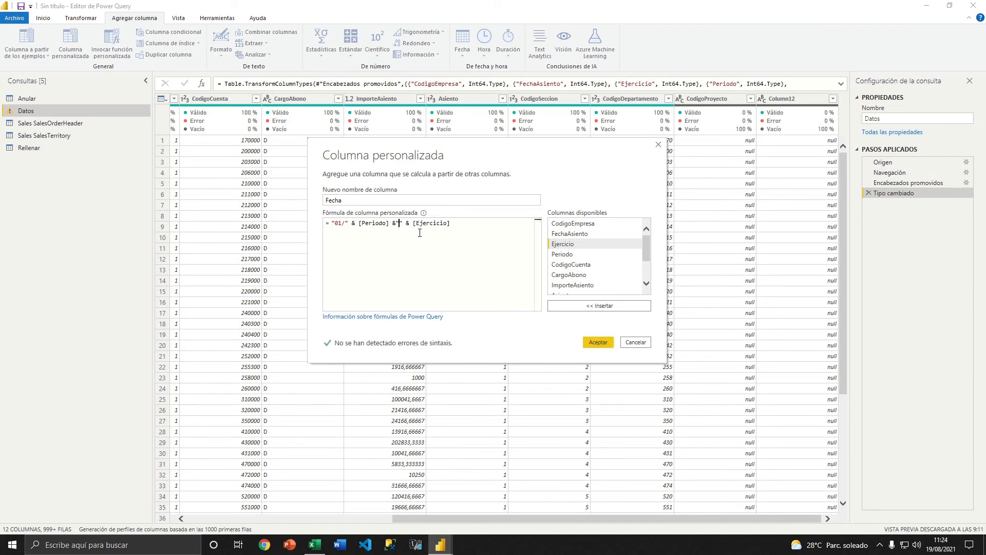
type("/")
key("Left")
left_click(598, 342)
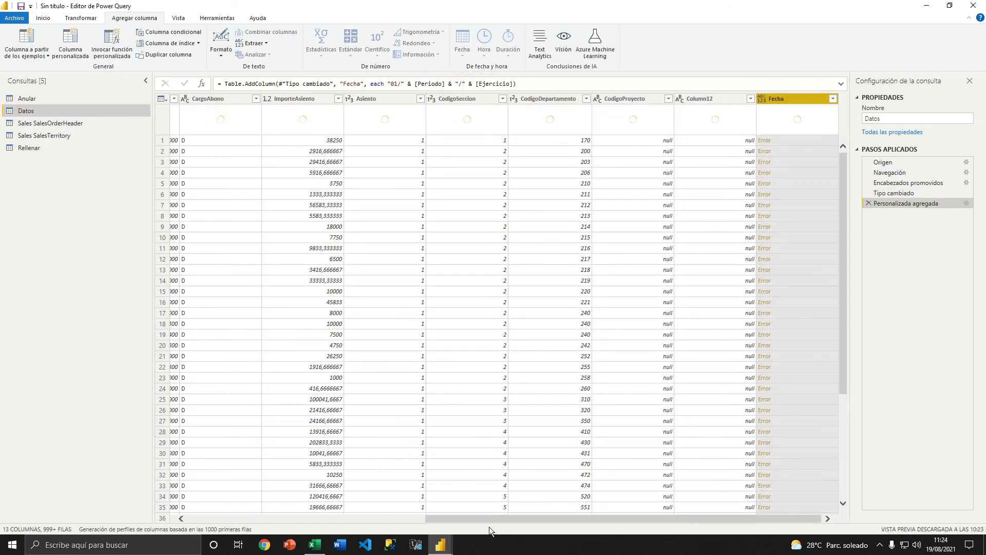
Try changing the data type of the Ejercicio and Periodo columns to Texto after the custom column was added.
left_click_drag(479, 516, 210, 489)
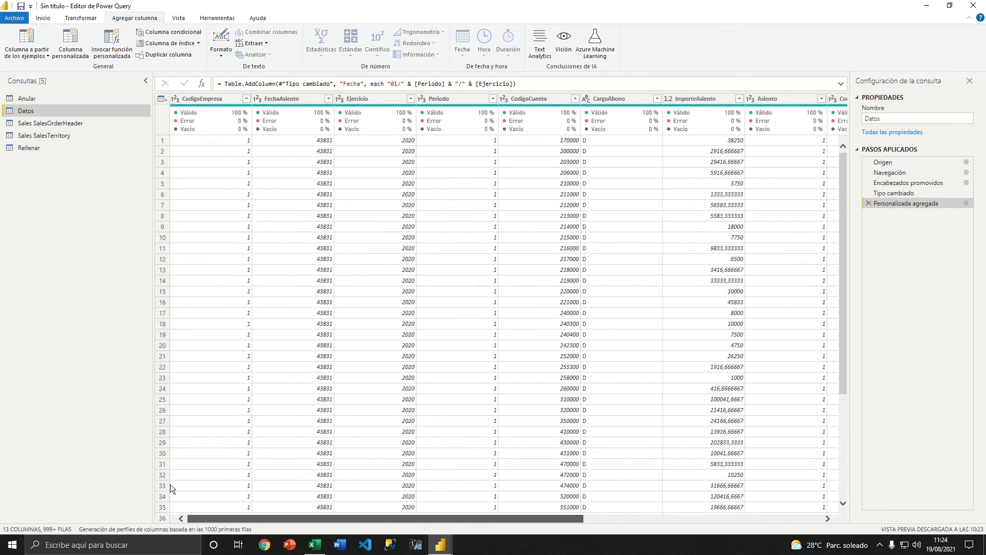
left_click(341, 98)
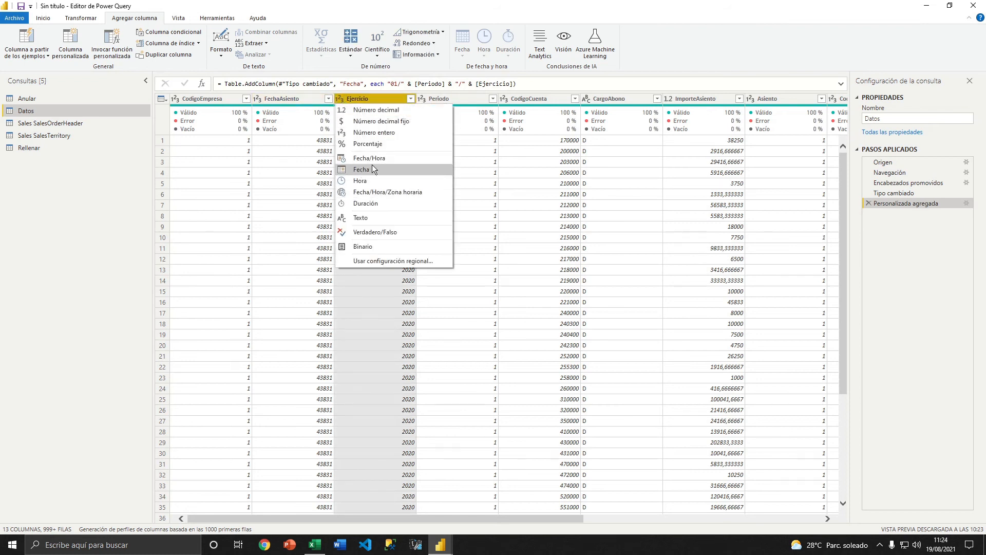
left_click(369, 218)
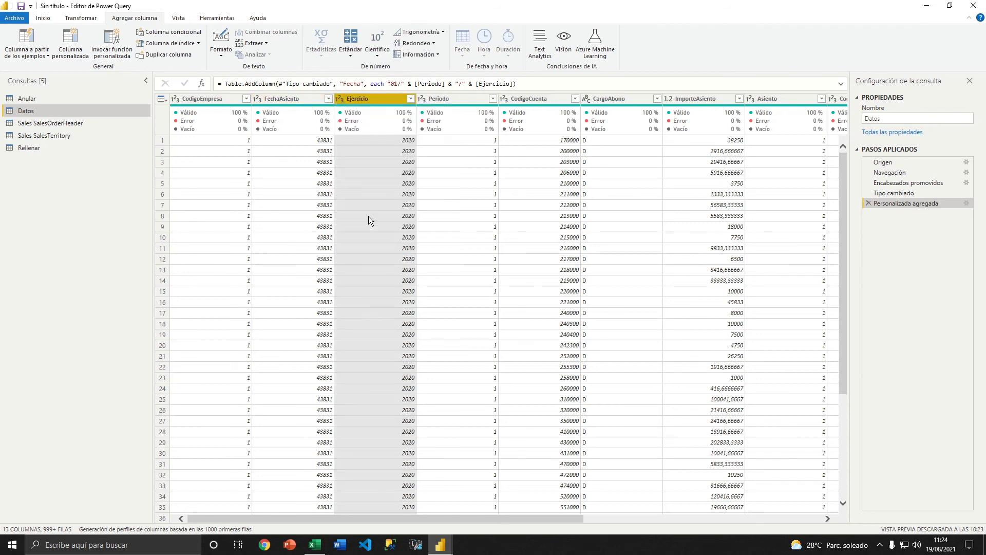
left_click(420, 97)
left_click(435, 217)
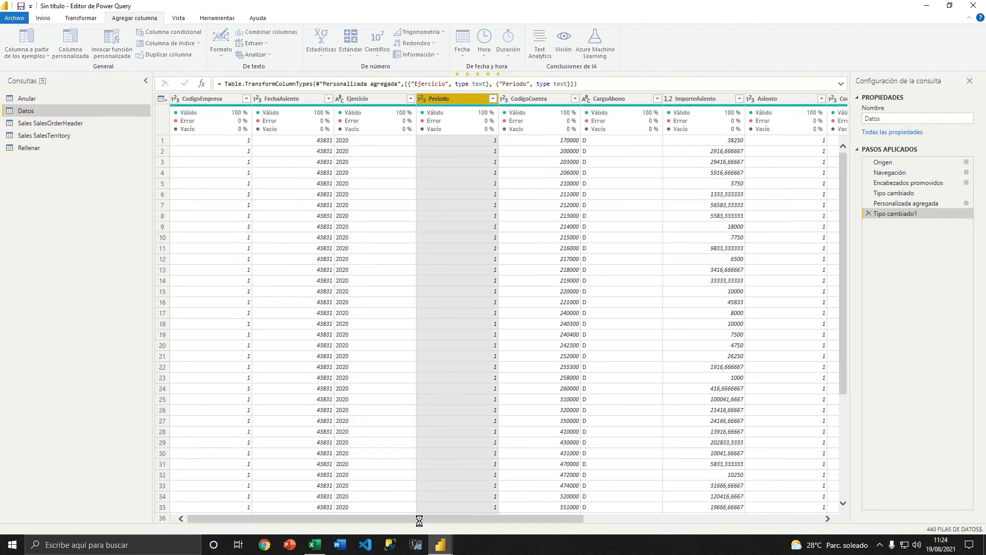
Examine the error details of the first row in the Fecha column.
left_click_drag(407, 520, 645, 520)
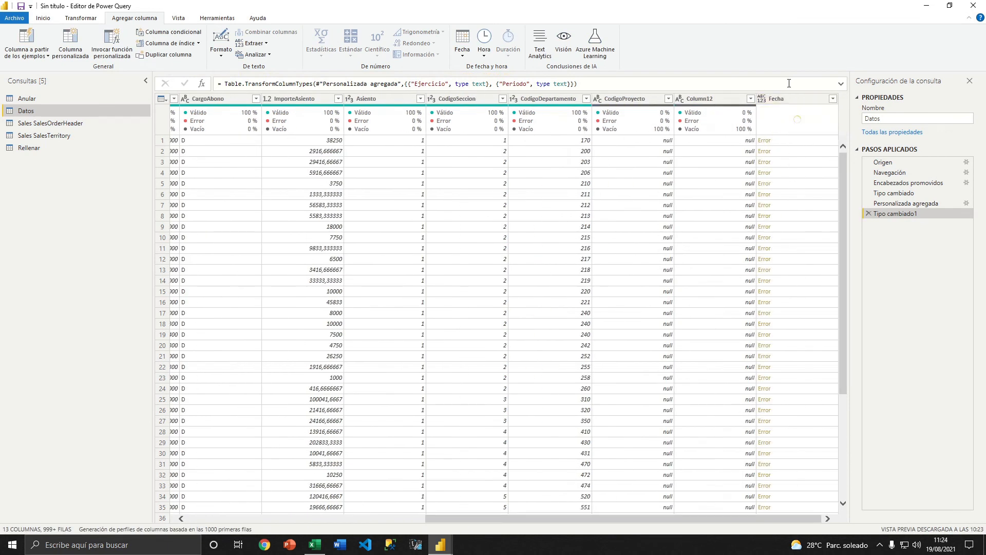
right_click(891, 214)
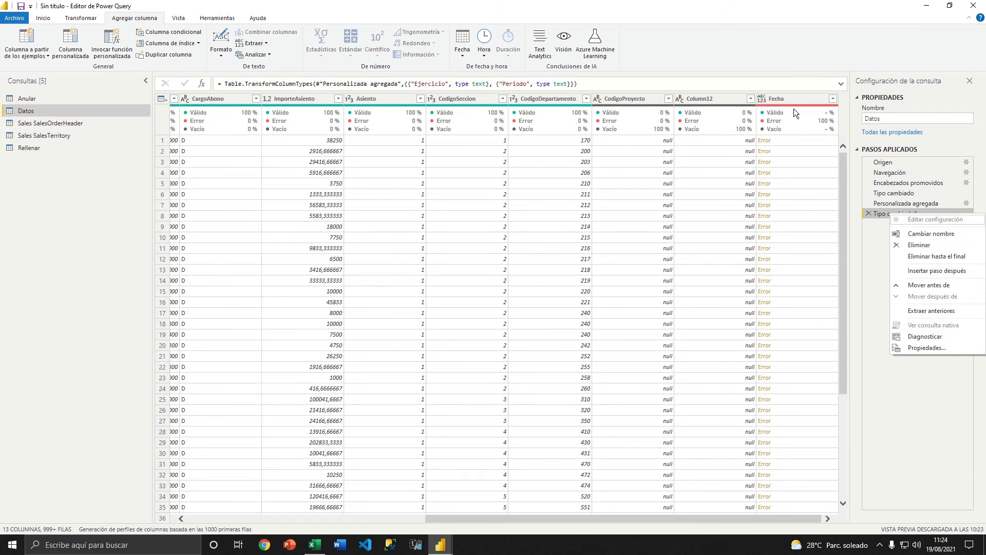
left_click(779, 103)
left_click(764, 140)
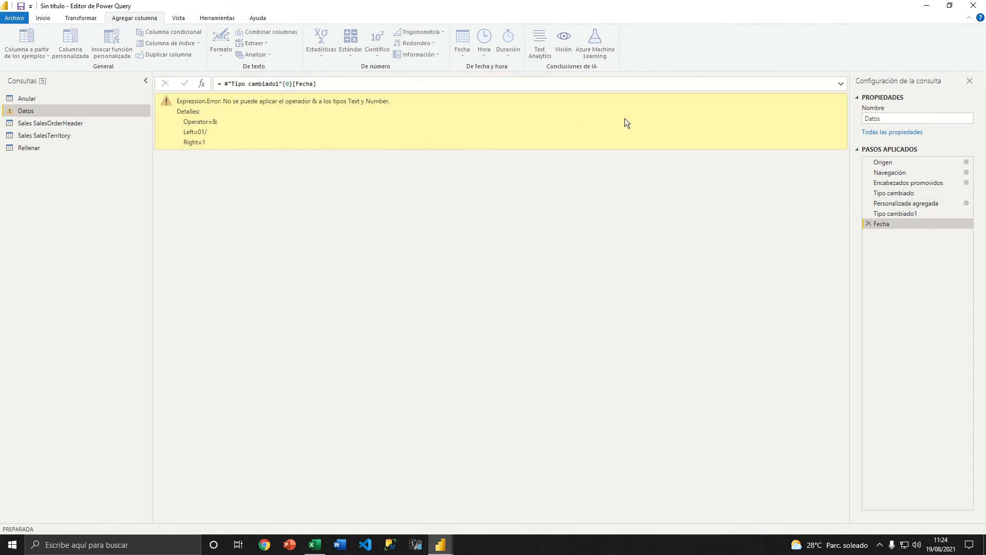
Delete the applied steps Personalizada agregada, Tipo cambiado1 and Fecha from the Datos query.
left_click(899, 204)
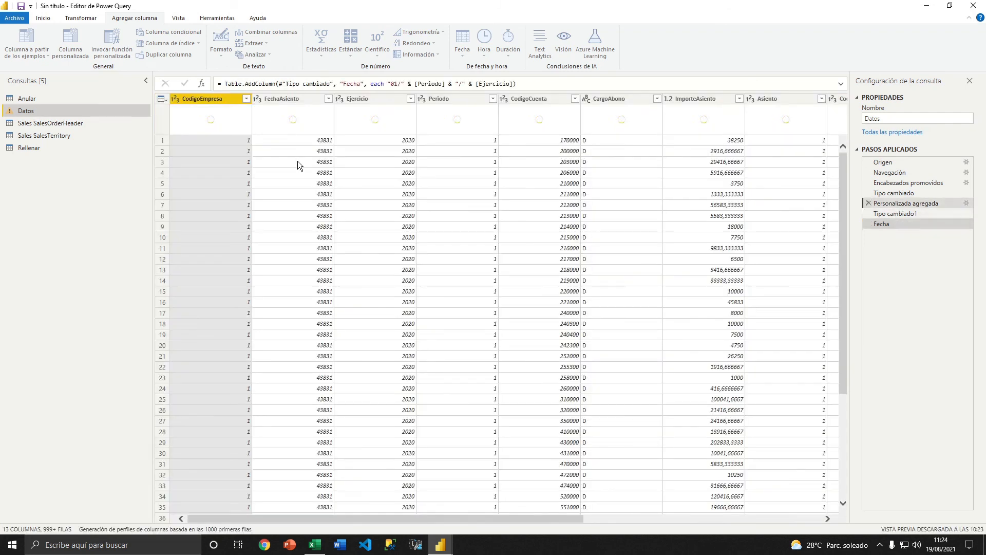
left_click(868, 203)
left_click(541, 299)
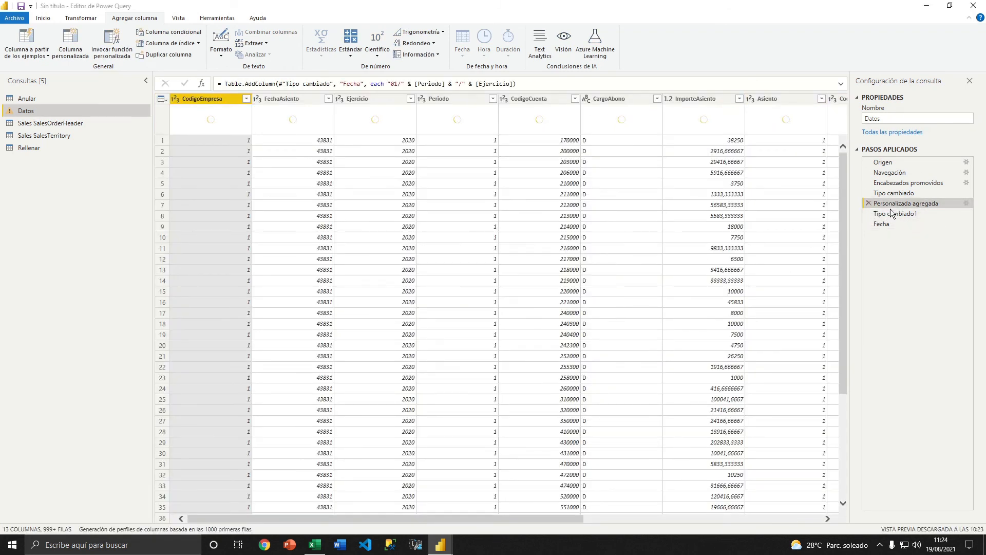
left_click(868, 203)
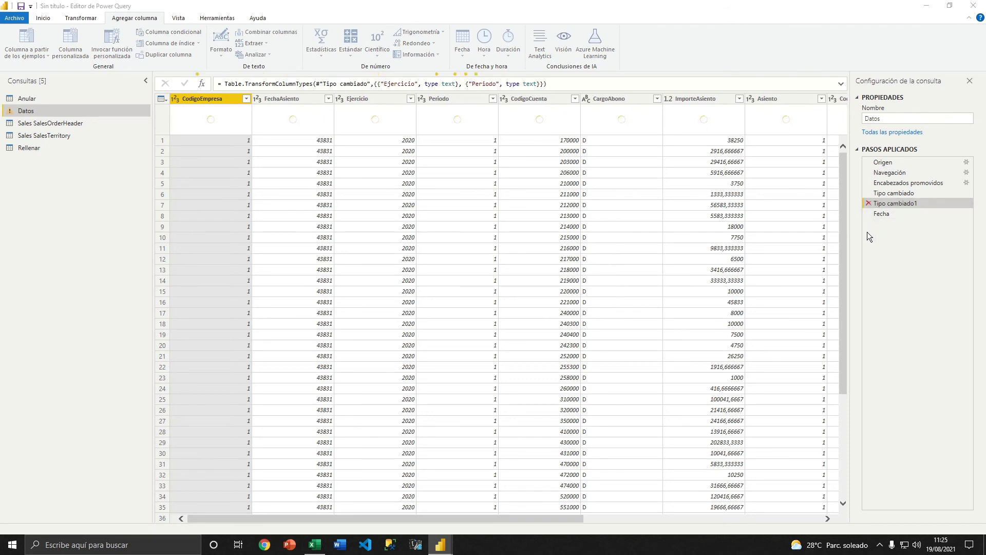
left_click(542, 298)
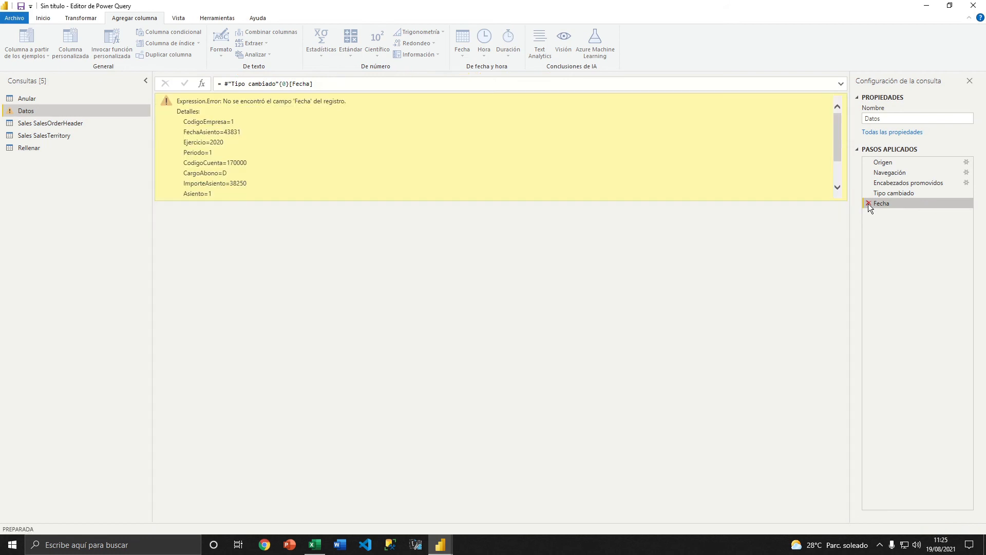
left_click(869, 204)
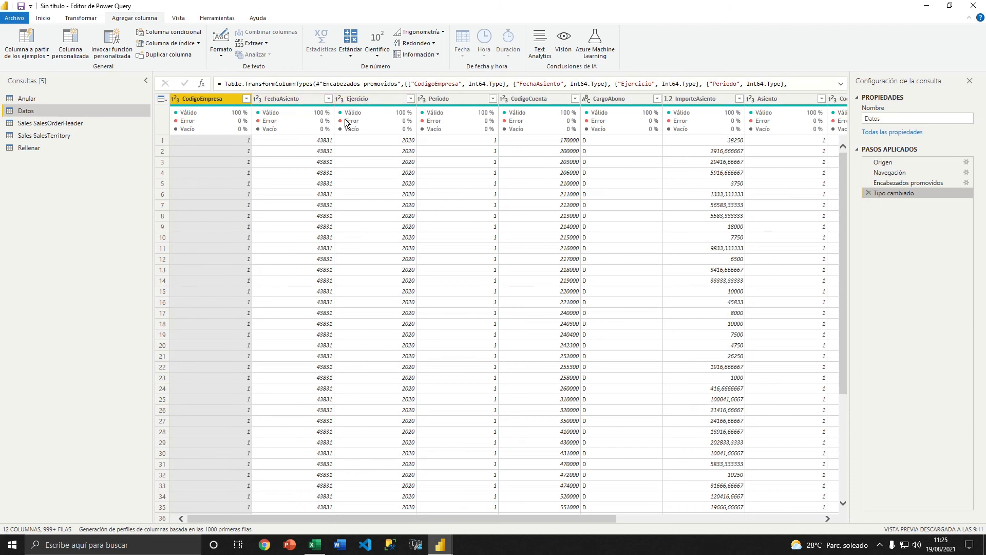
Start a new custom column named Fecha in the Datos query with a formula beginning "01/" &.
mouse_move(346, 121)
left_click(71, 44)
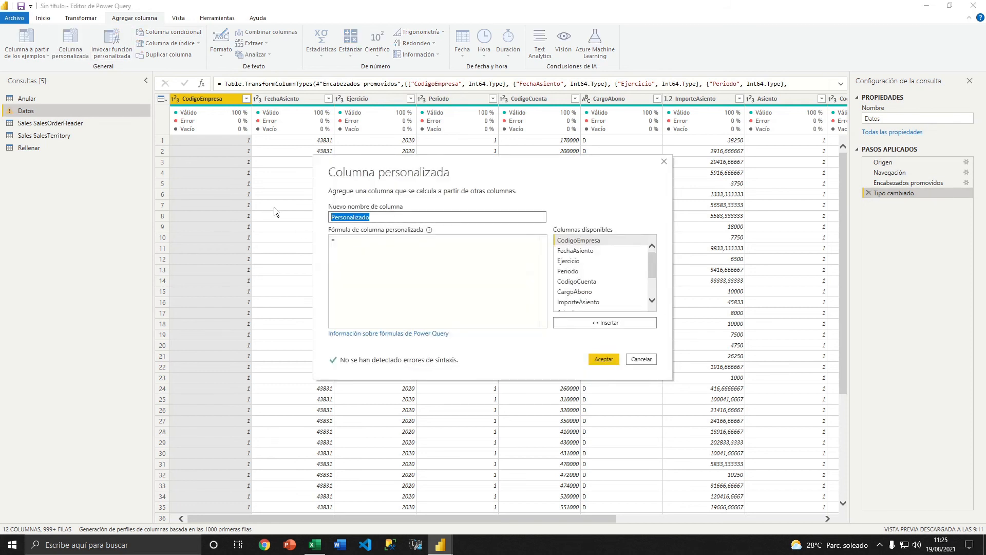
type("Fecha")
left_click(359, 248)
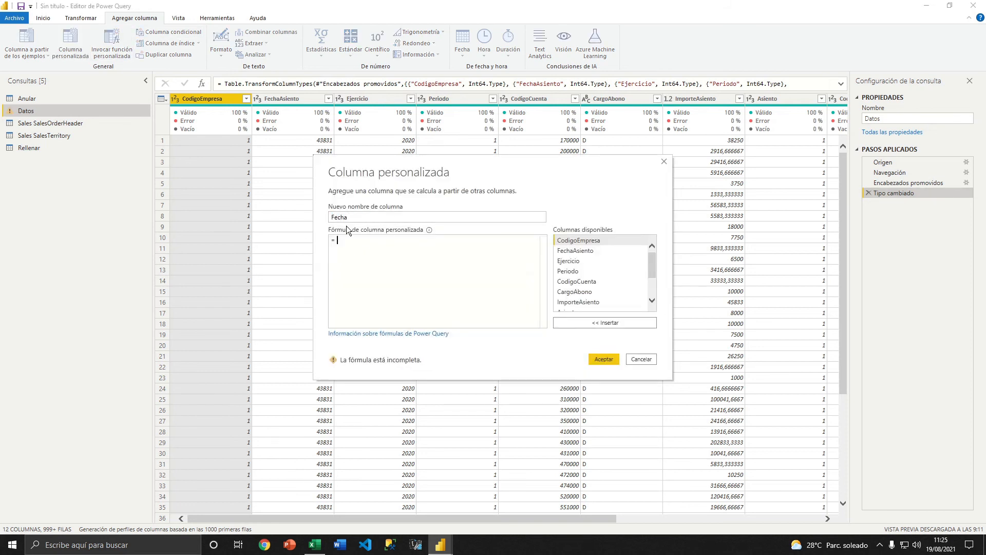
type("\"01/\" &")
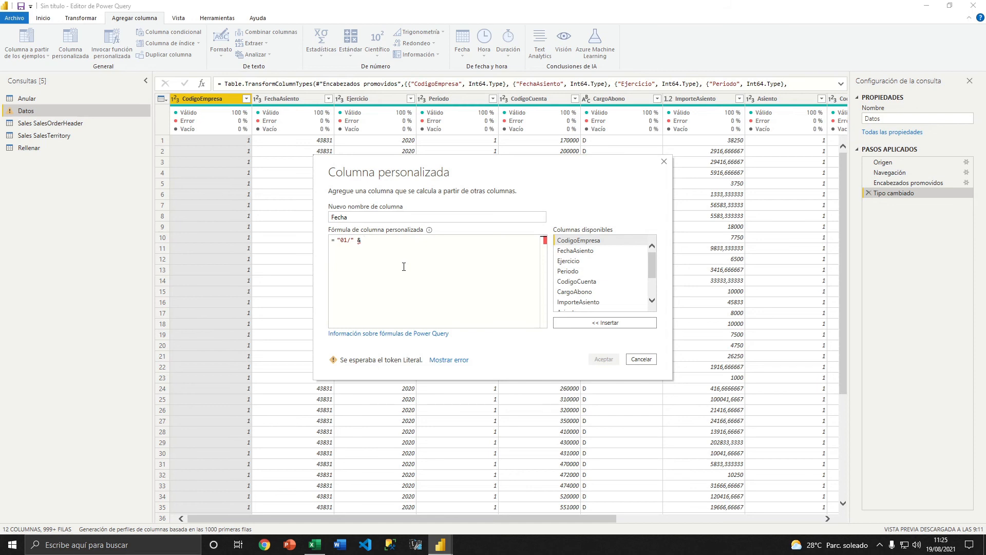
Extend the Fecha formula with a ToText conversion of [Periodo] followed by & "/" &.
type("Nu")
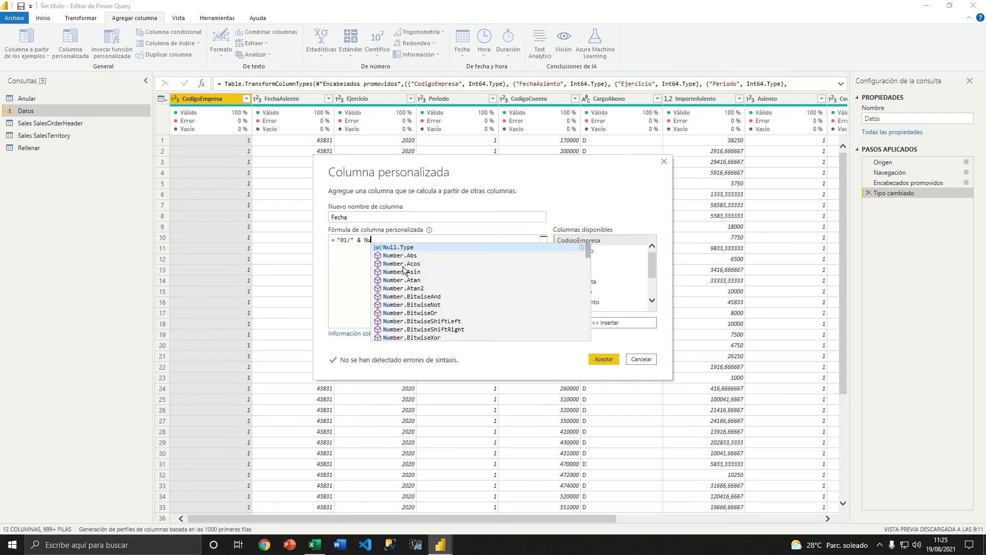
type("mber.t")
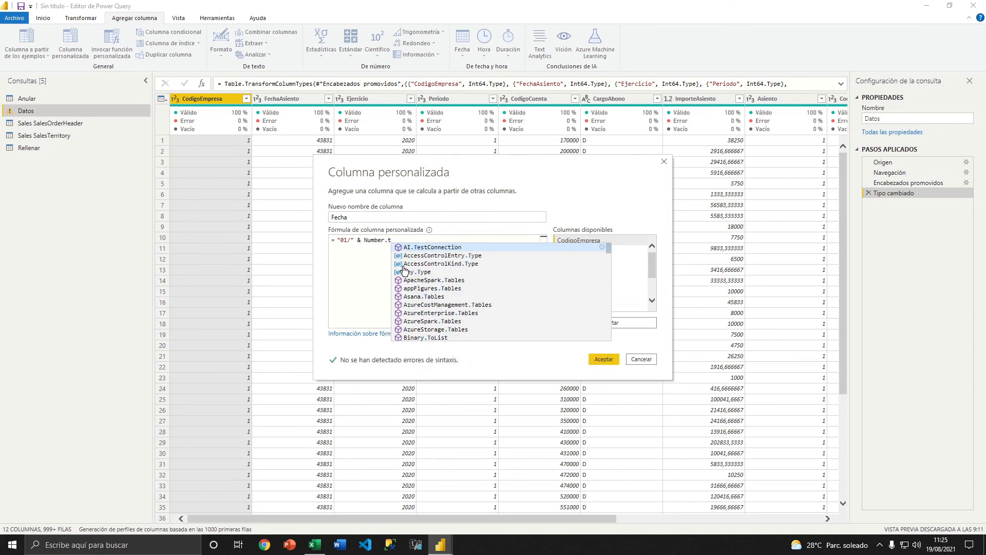
key("BackSpace")
type("Totex")
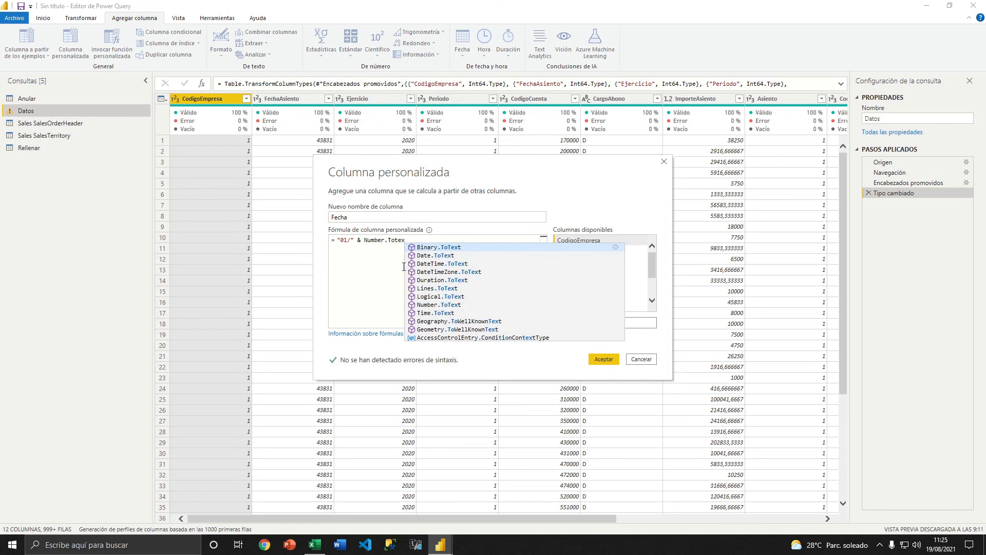
left_click(437, 305)
type("(")
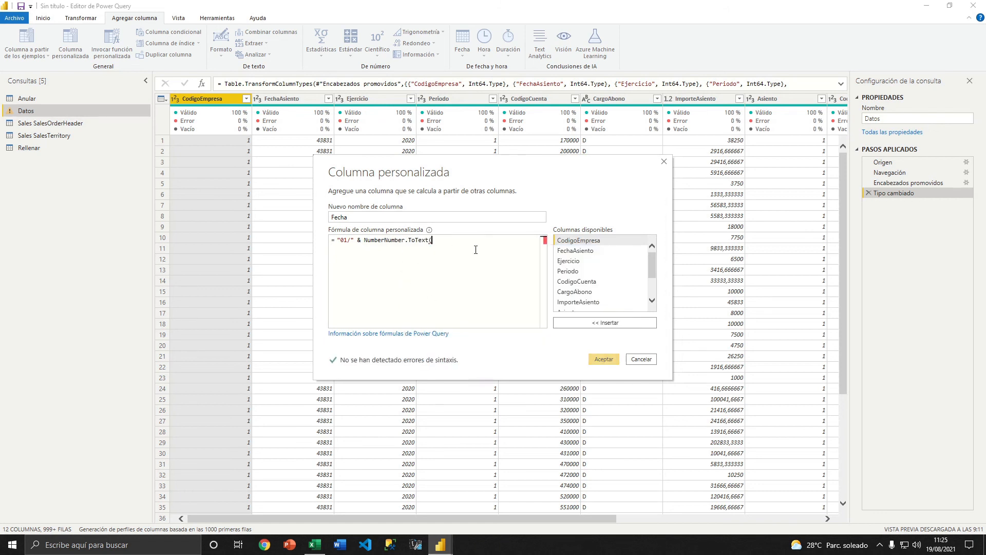
double_click(566, 271)
left_click(504, 244)
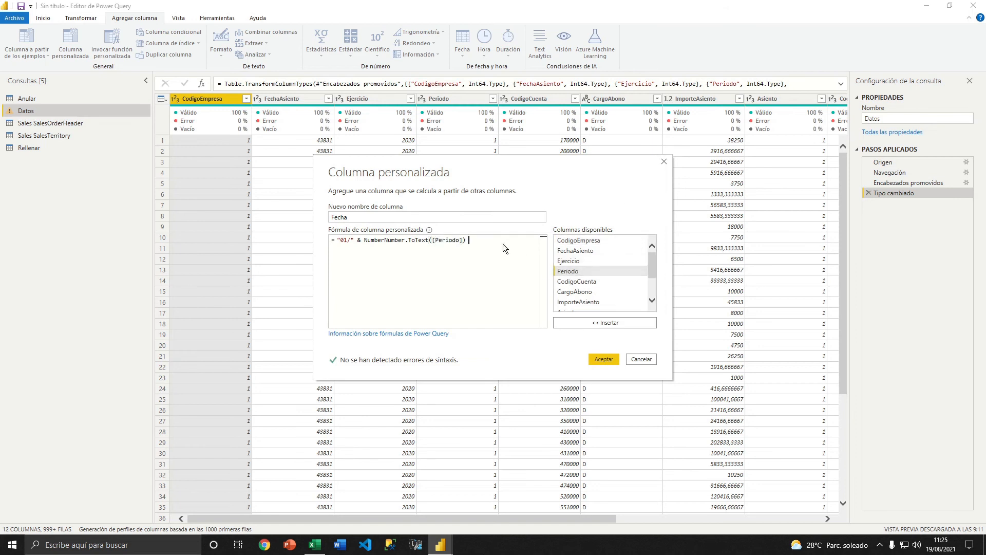
type("& ")
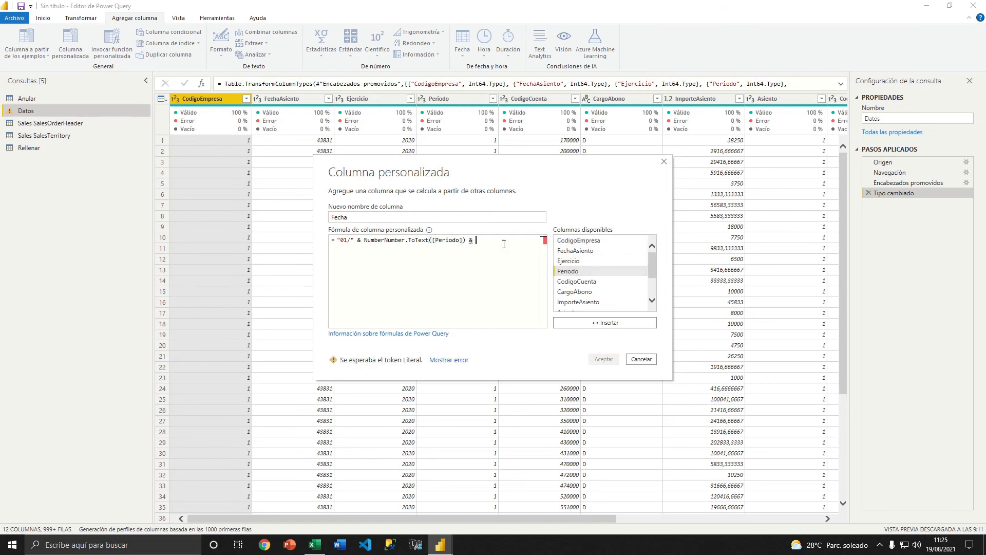
type("\"/\"")
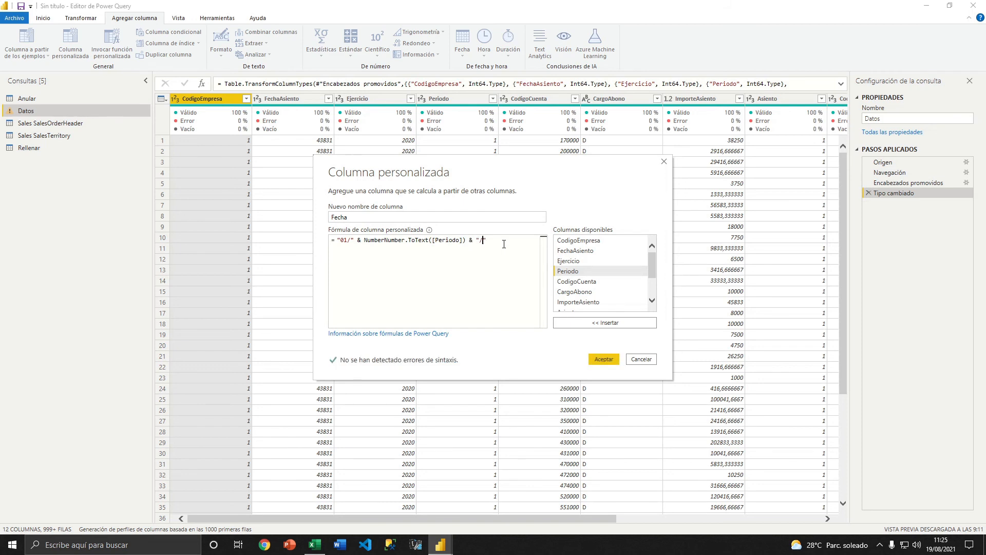
type(" &")
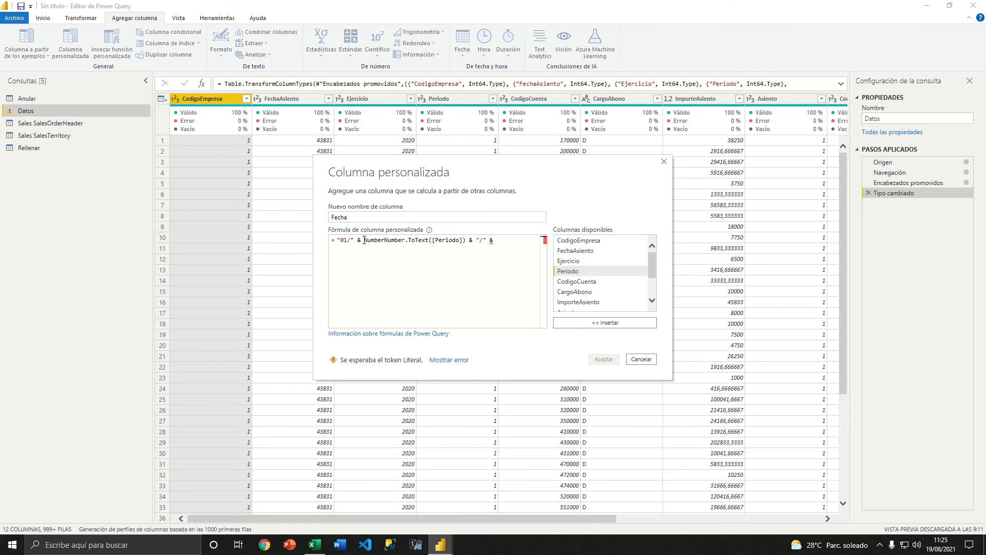
Complete the formula by copying the ToText conversion, replacing its column with [Ejercicio], and add the Fecha column.
left_click_drag(365, 240, 466, 240)
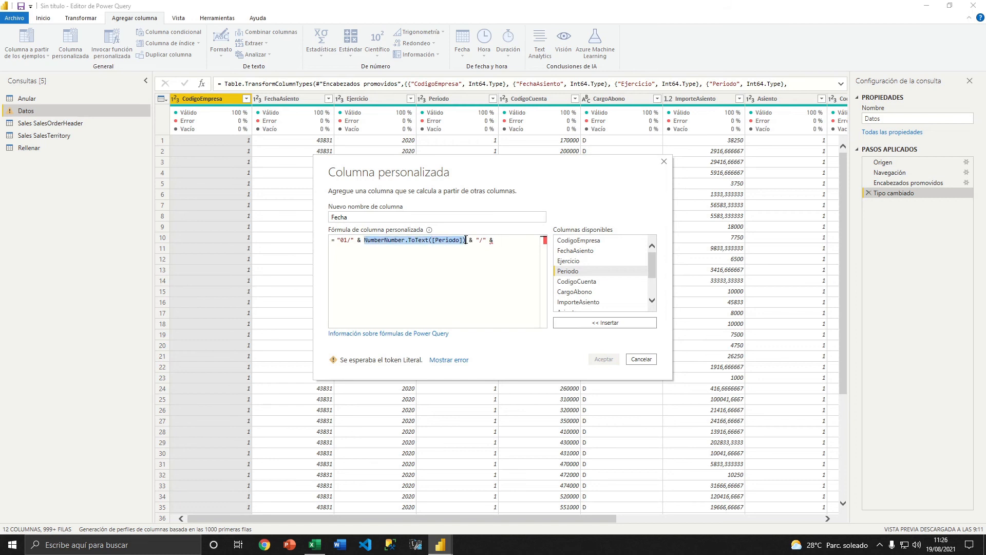
key("ctrl+c")
left_click(506, 240)
key("ctrl+v")
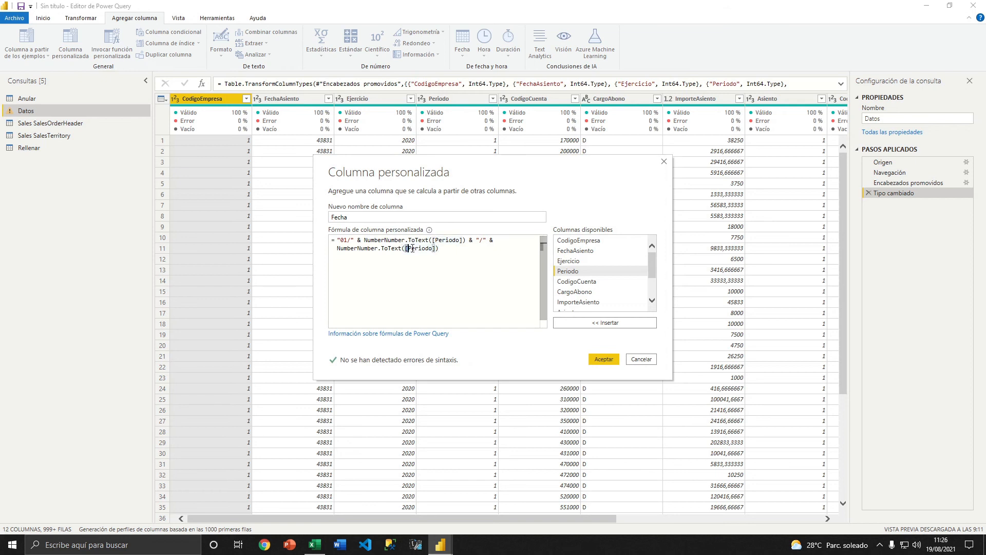
left_click_drag(405, 249, 437, 249)
key("Delete")
left_click(571, 262)
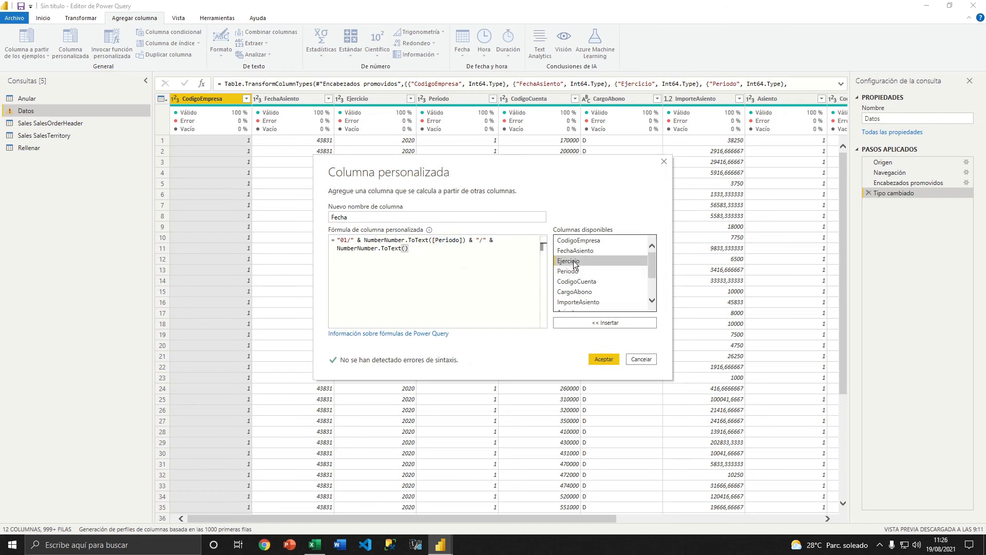
double_click(571, 262)
left_click(604, 359)
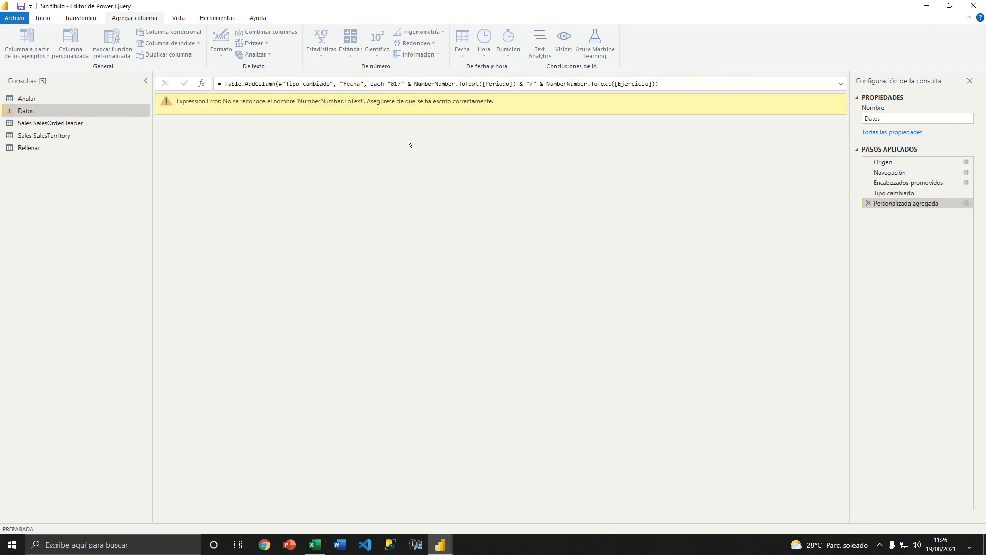
Edit the Personalizada agregada step so both conversions in the Fecha formula use Number.ToText, removing the duplicated Number prefix.
right_click(885, 203)
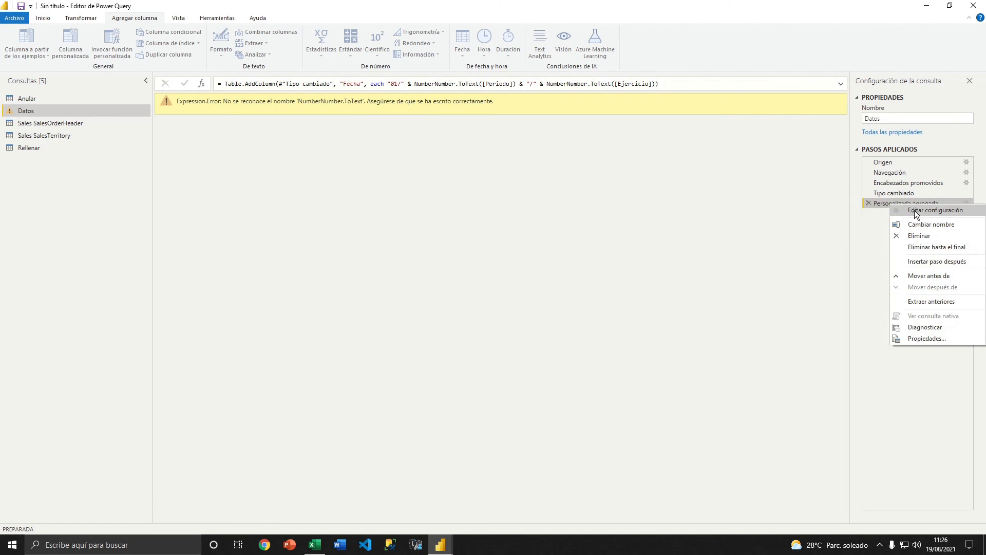
left_click(915, 210)
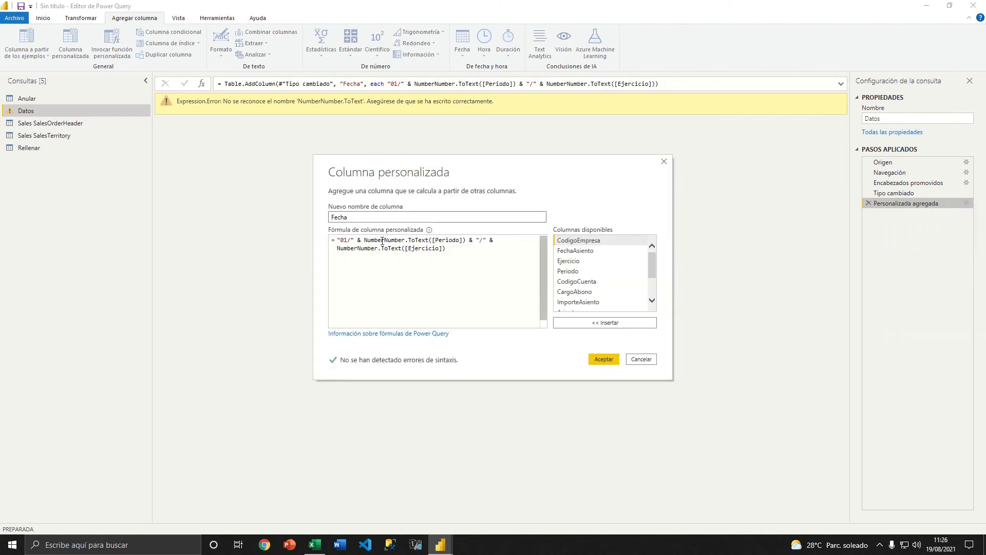
left_click(383, 240)
key("BackSpace")
key("BackSpace")
key("BackSpace")
key("BackSpace")
key("BackSpace")
key("BackSpace")
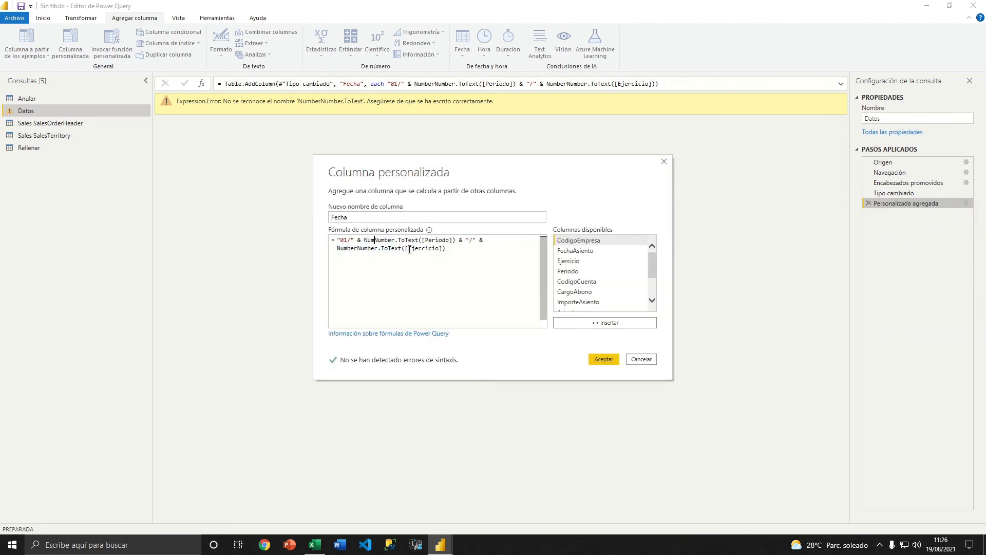
left_click(357, 248)
key("BackSpace")
key("BackSpace")
key("BackSpace")
key("BackSpace")
key("BackSpace")
key("BackSpace")
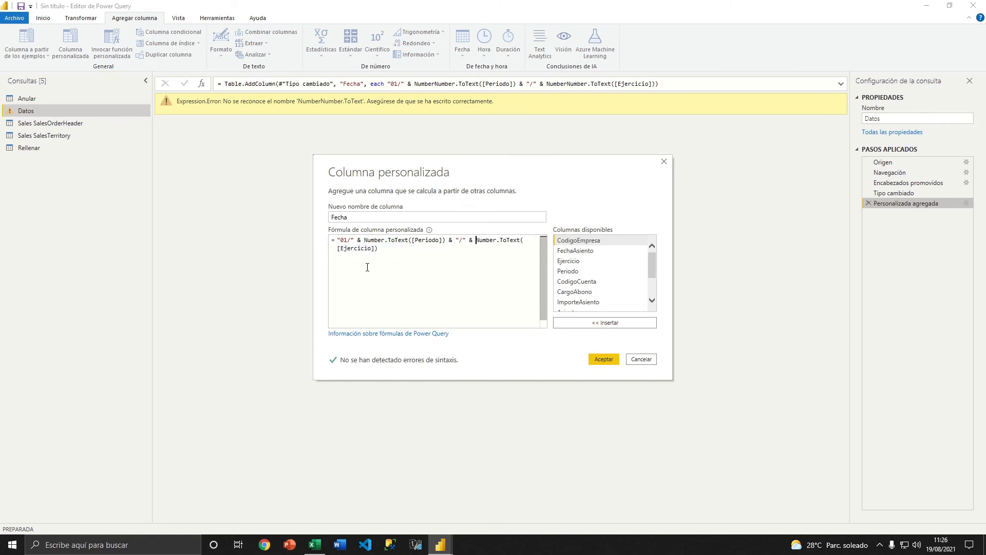
left_click(601, 359)
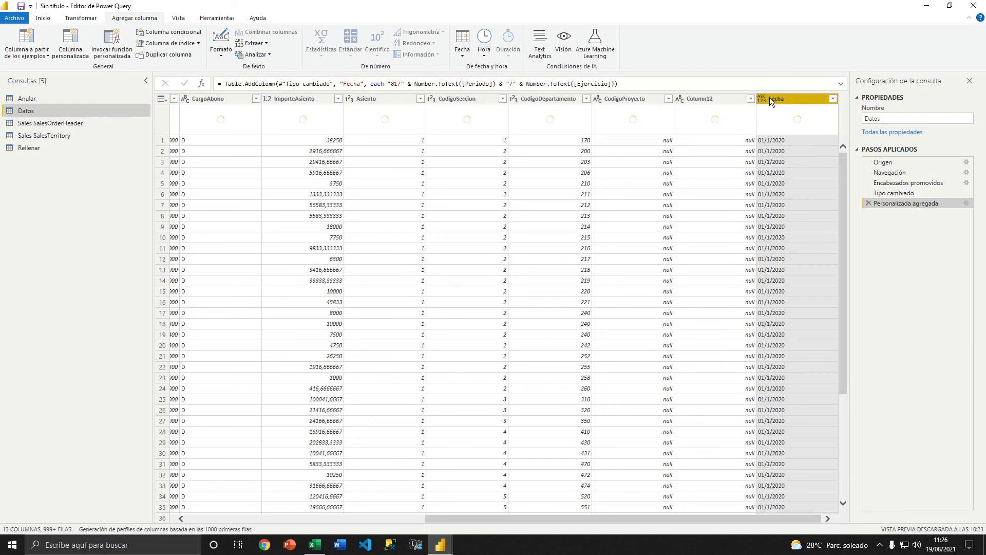
Change the data type of the new Fecha column in the Datos query to Fecha.
left_click(762, 98)
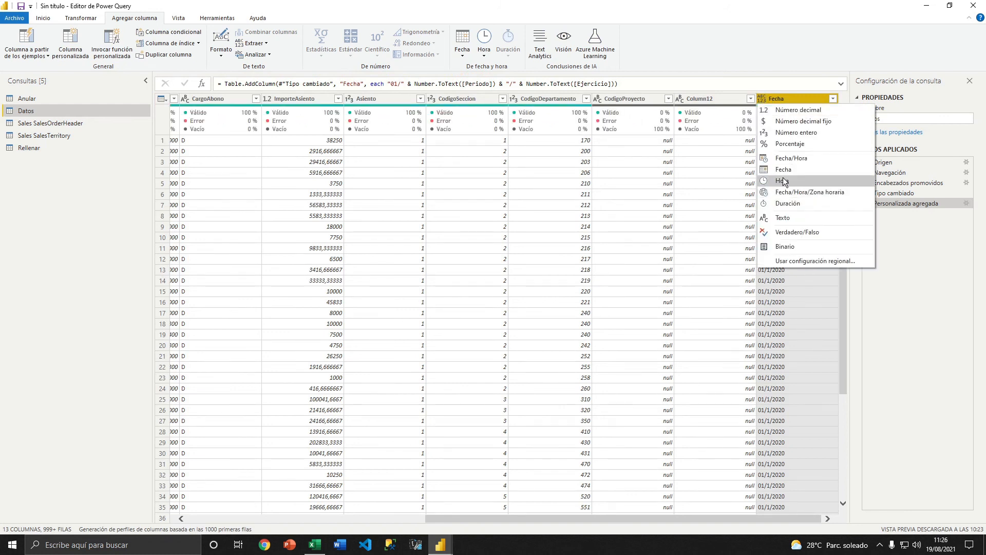
left_click(784, 169)
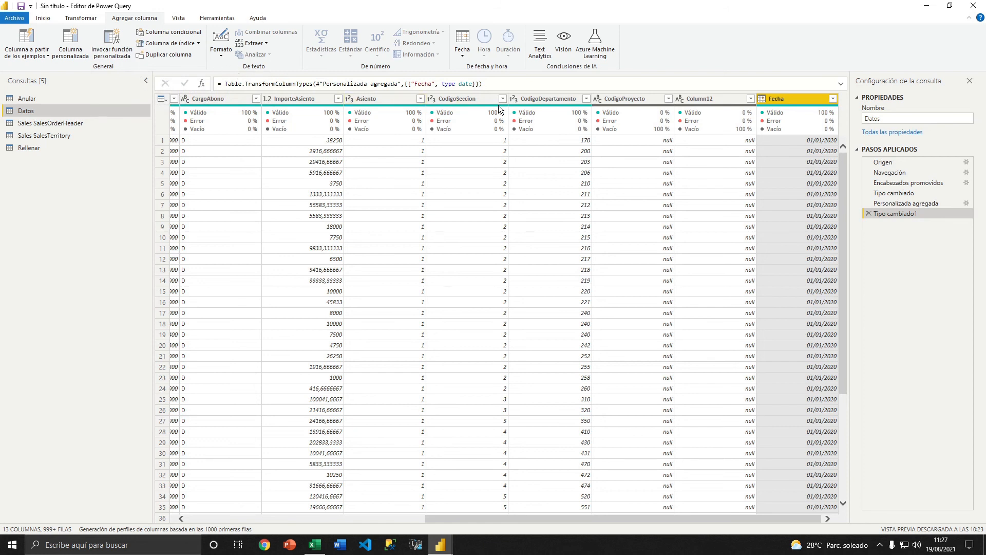
scroll(453, 150, "down", 3)
scroll(450, 147, "up", 3)
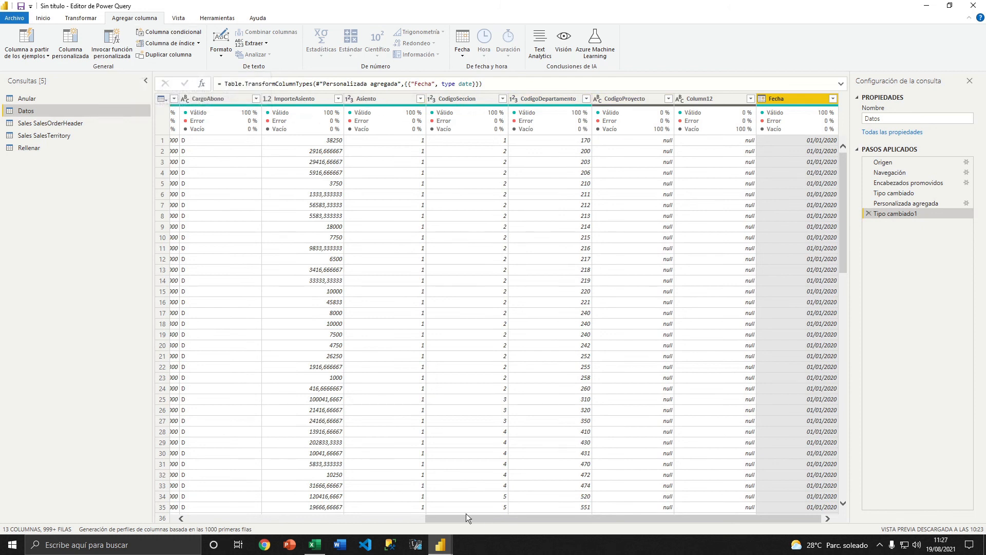
left_click_drag(466, 520, 204, 524)
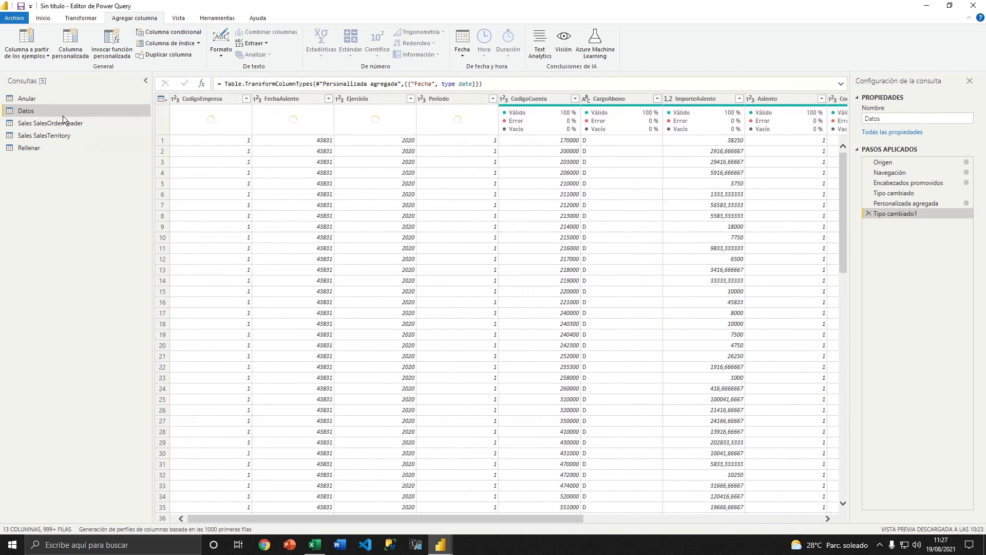
Look through the Sales SalesOrderHeader, Sales SalesTerritory, Rellenar and Anular queries, then examine the columns of Datos for a conditional column example.
left_click(51, 127)
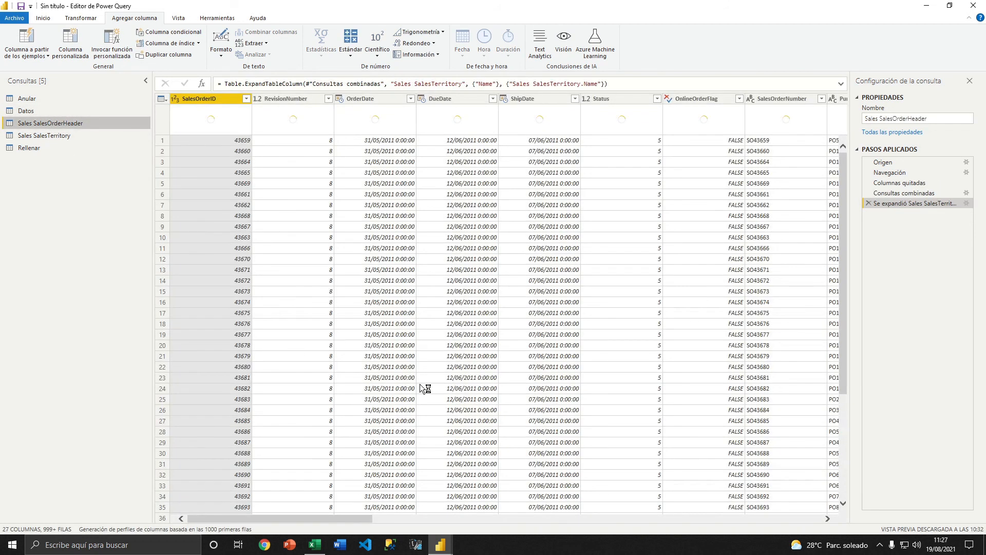
left_click_drag(341, 521, 804, 517)
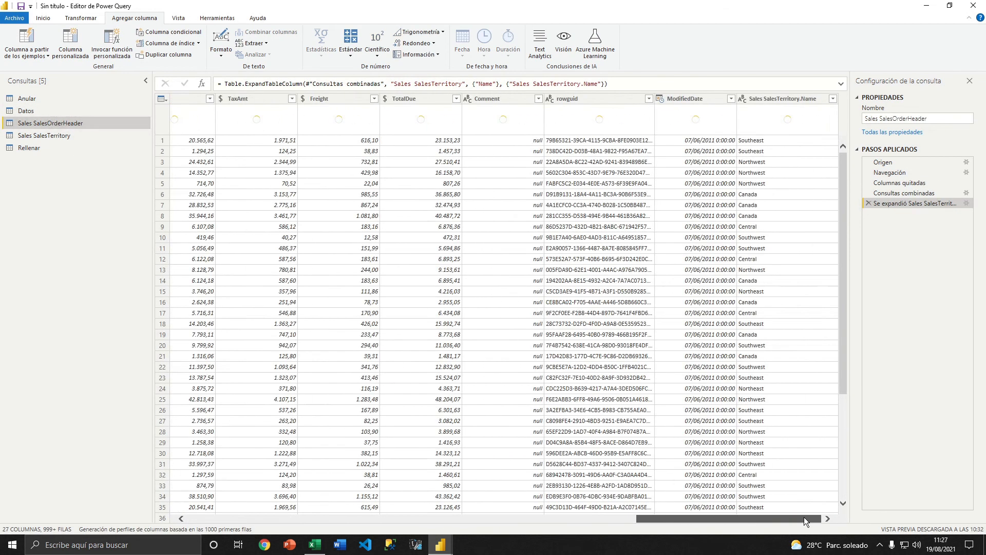
left_click(38, 137)
left_click(18, 148)
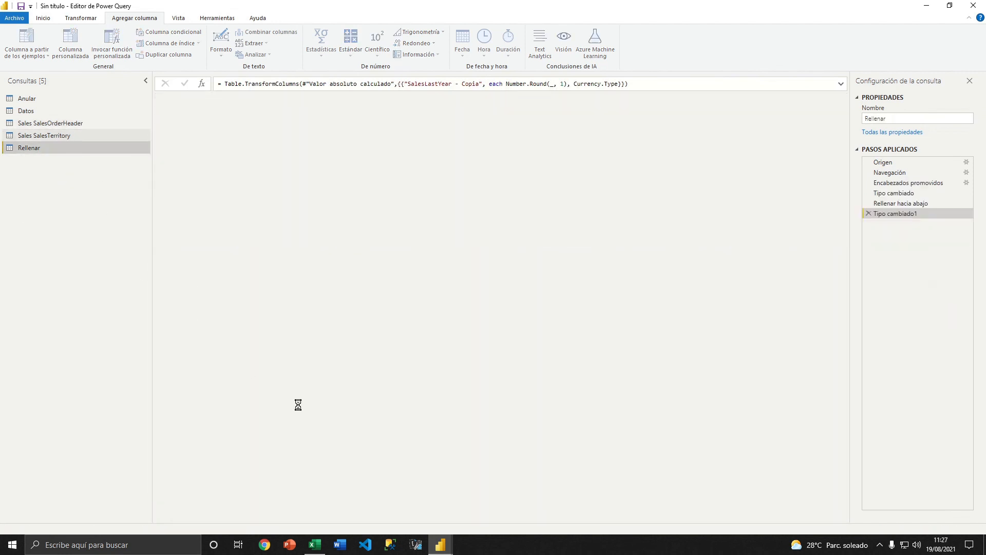
left_click(29, 97)
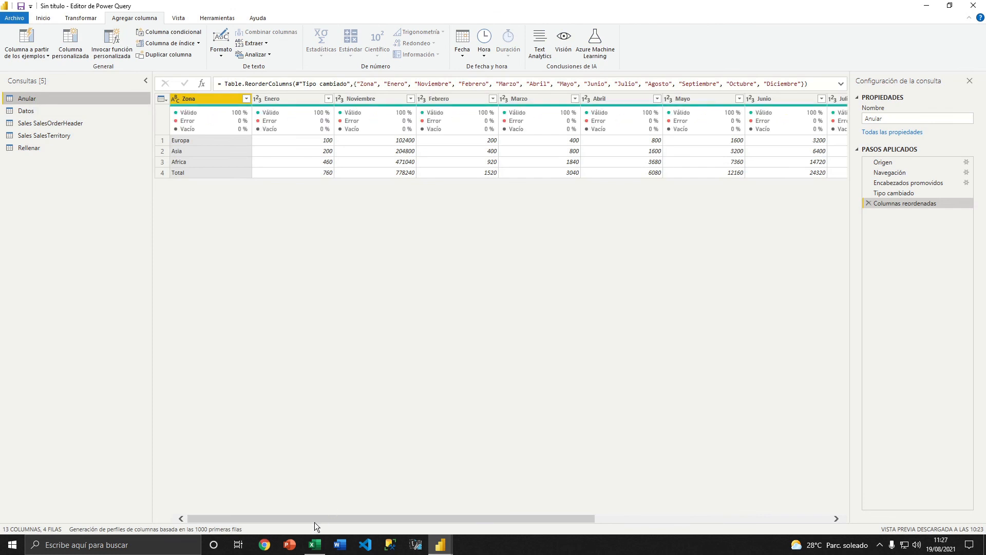
left_click_drag(314, 520, 729, 520)
left_click(27, 111)
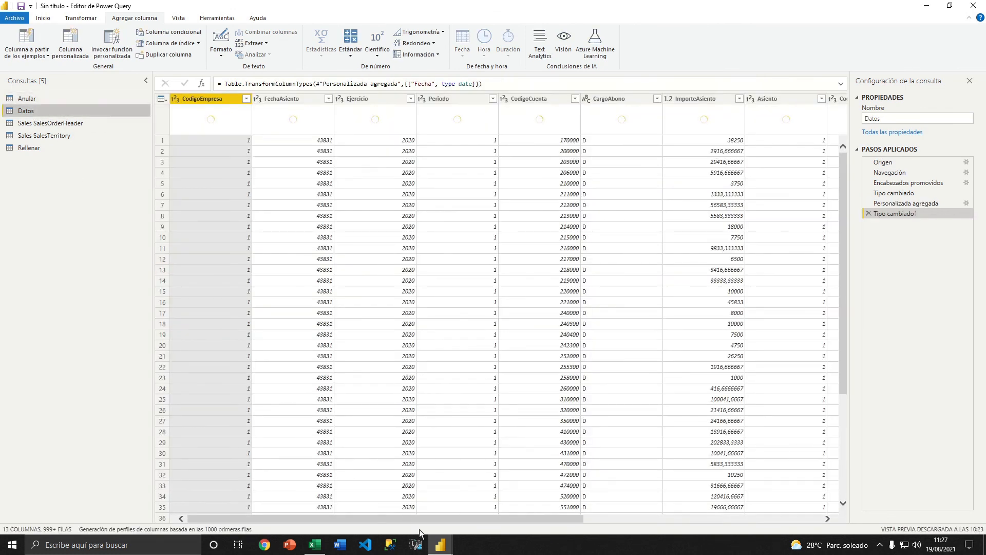
left_click_drag(529, 517, 797, 515)
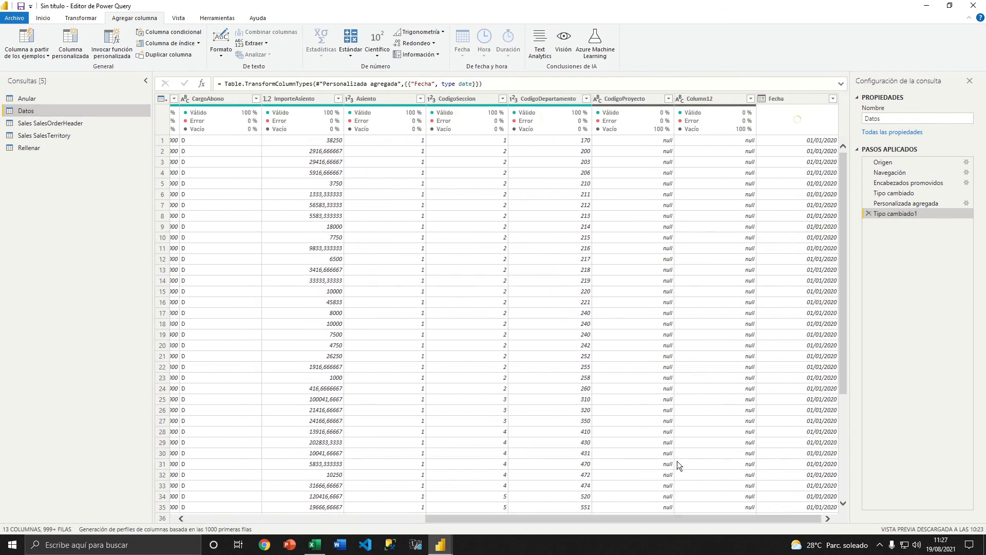
scroll(417, 196, "down", 5)
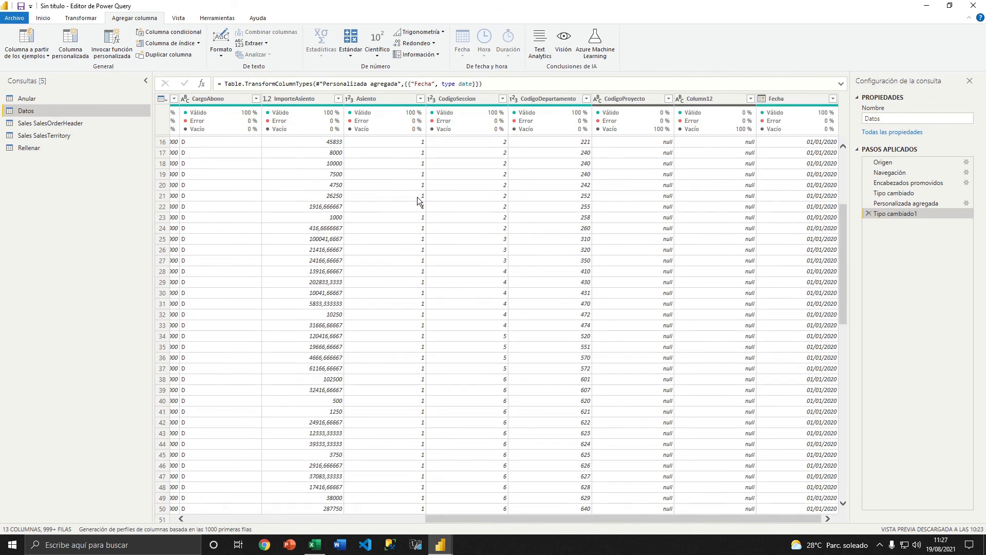
scroll(411, 196, "up", 5)
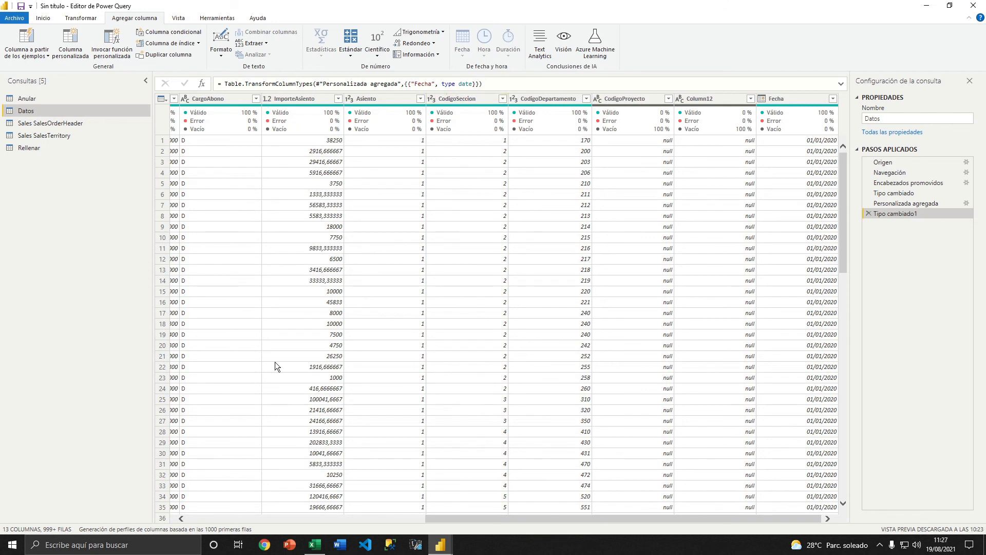
Check the distinct values in the CargoAbono column's filter list without applying a filter.
left_click(209, 100)
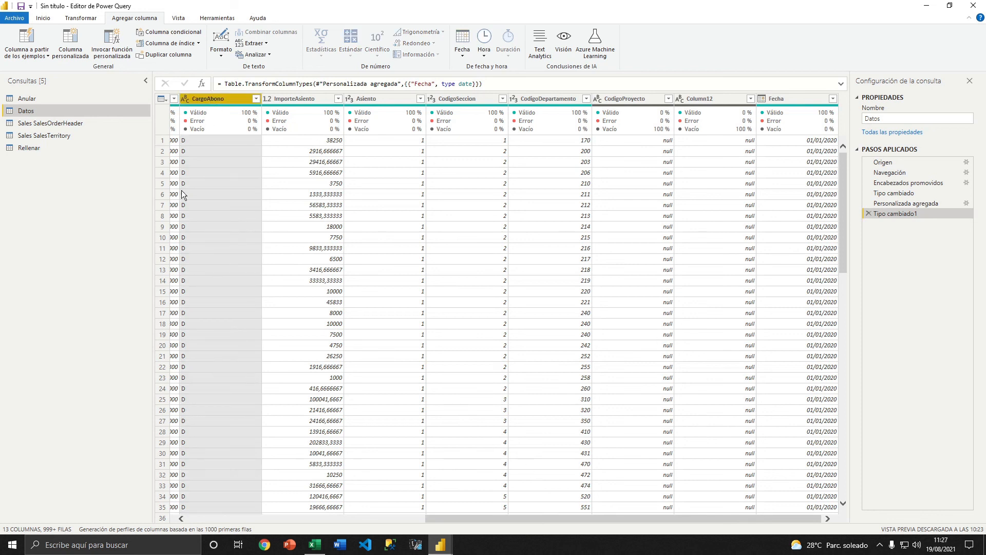
left_click(255, 98)
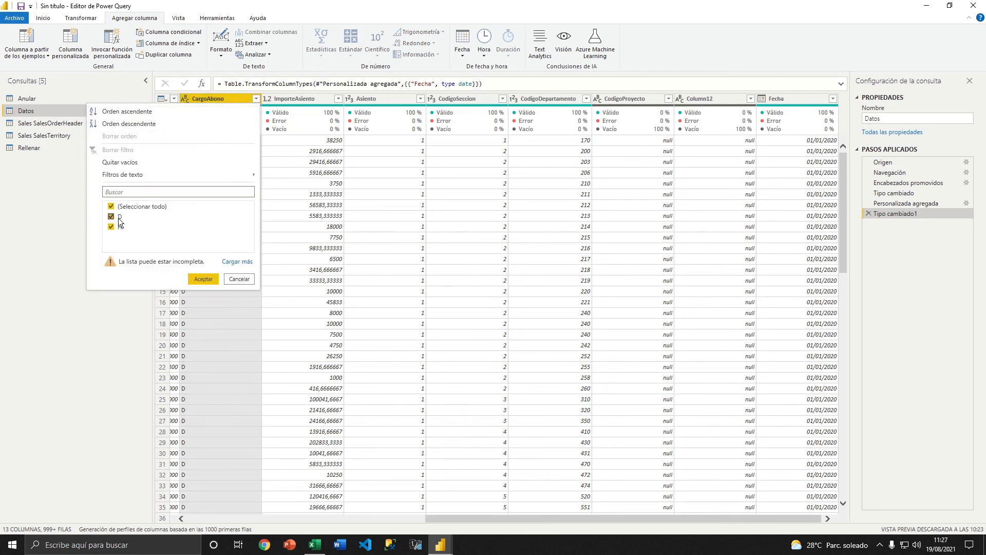
left_click(235, 279)
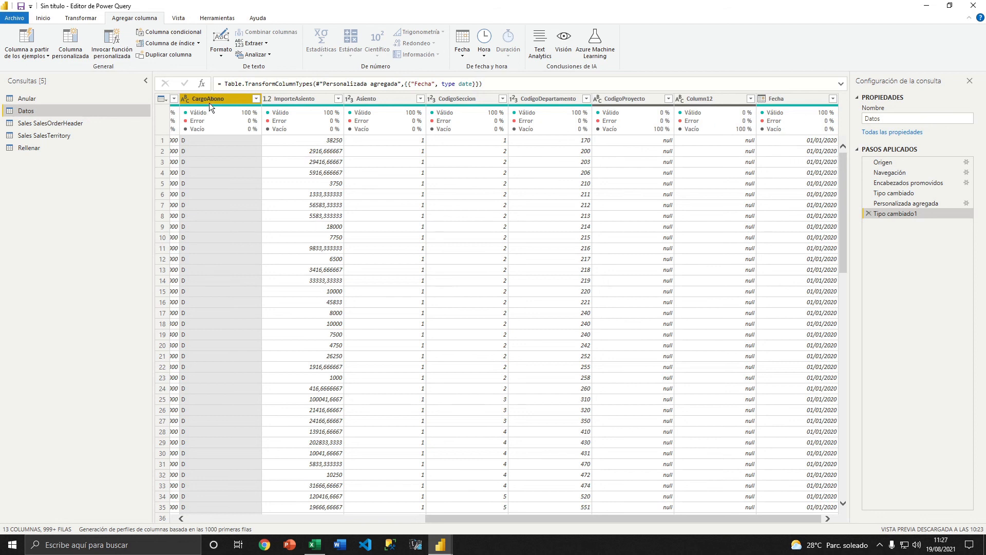
Start a conditional column named TipoMovimiento in Datos that outputs Debe when CargoAbono es igual a D.
left_click(170, 32)
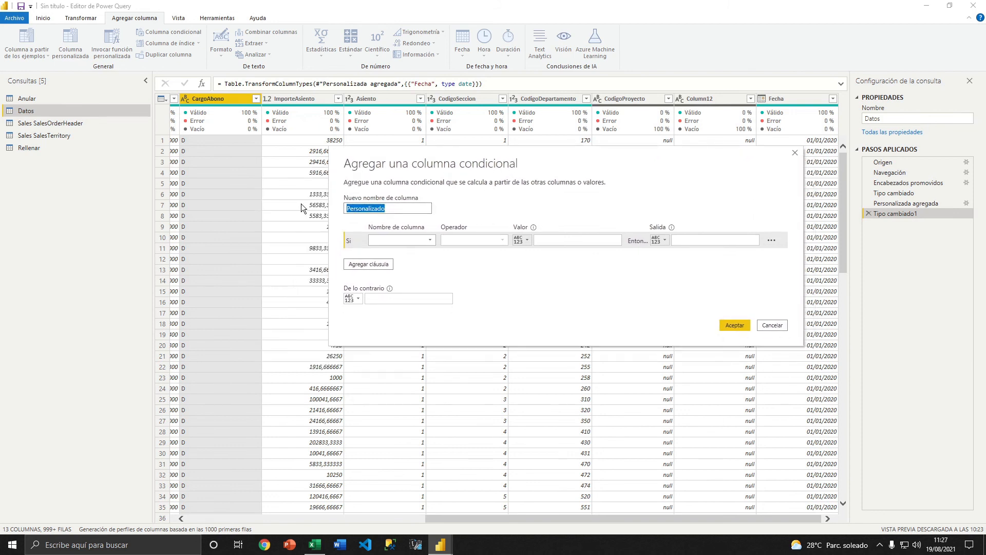
type("TipoMovimiento")
left_click(421, 241)
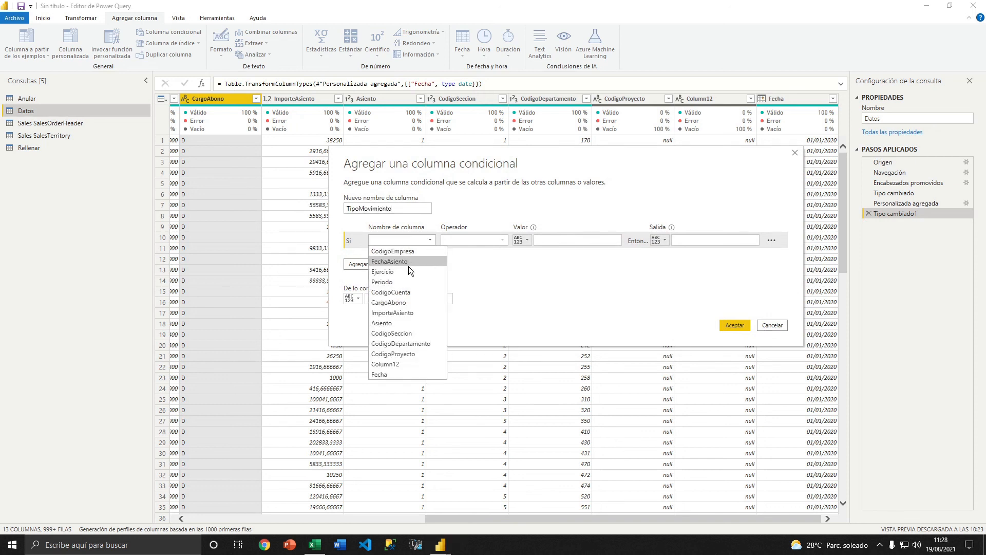
left_click(400, 300)
left_click(553, 238)
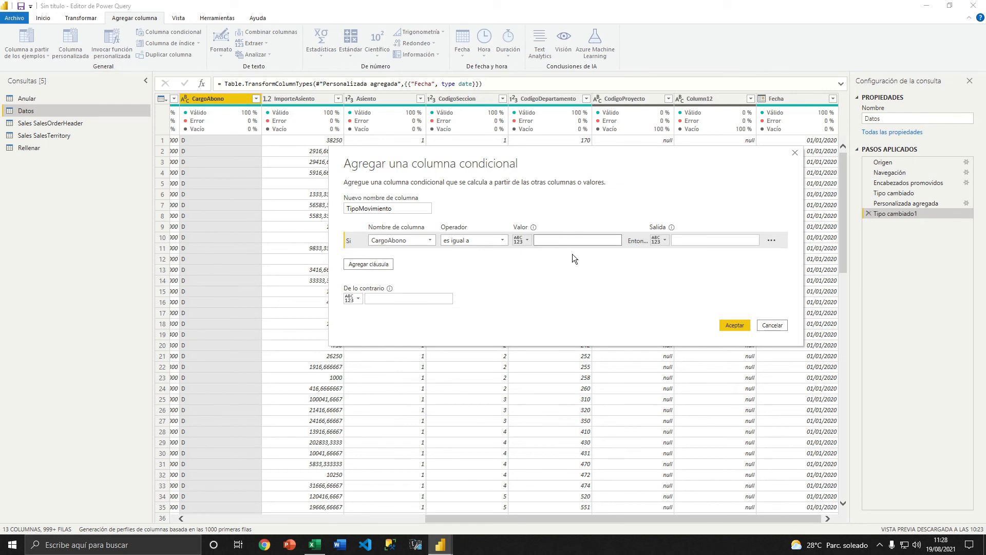
left_click(528, 240)
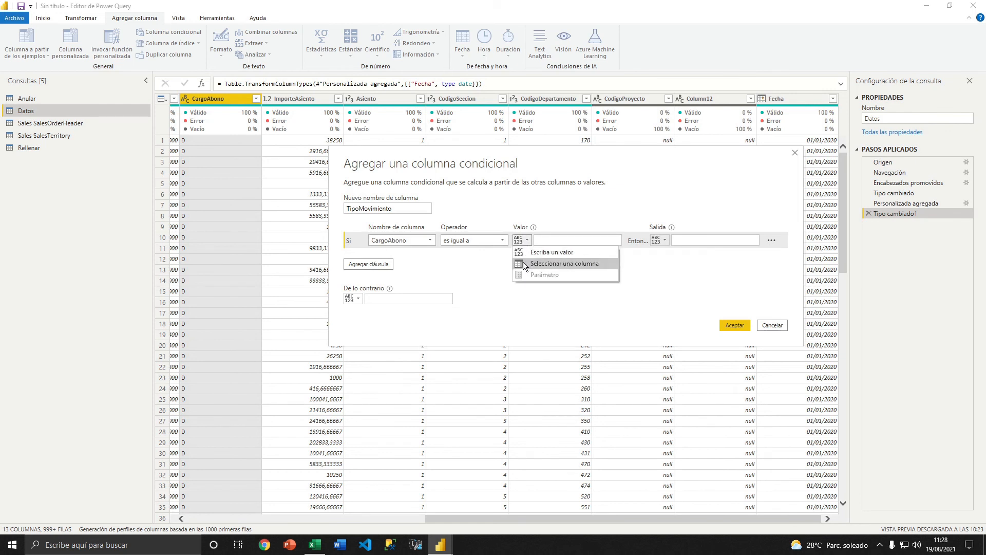
left_click(547, 224)
left_click(548, 240)
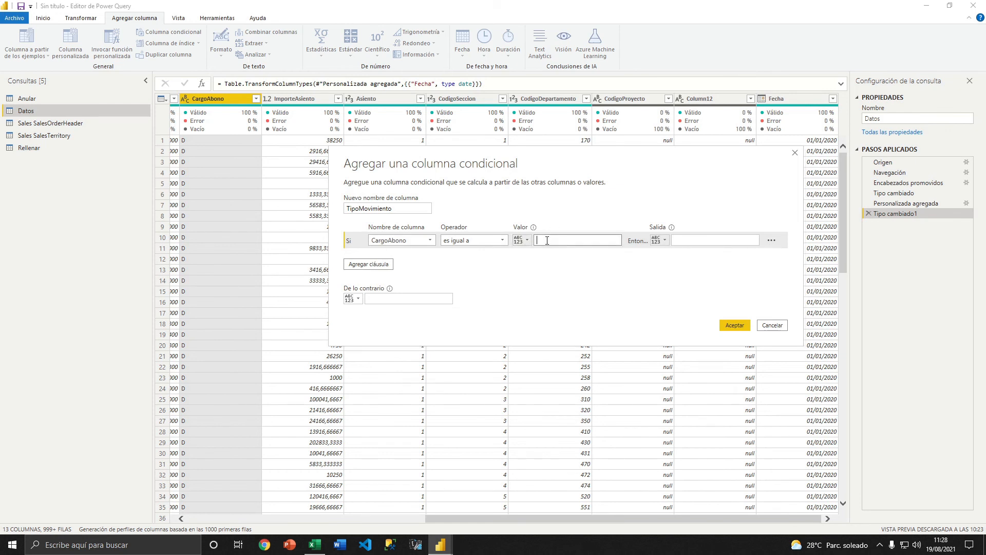
left_click(718, 239)
left_click(368, 265)
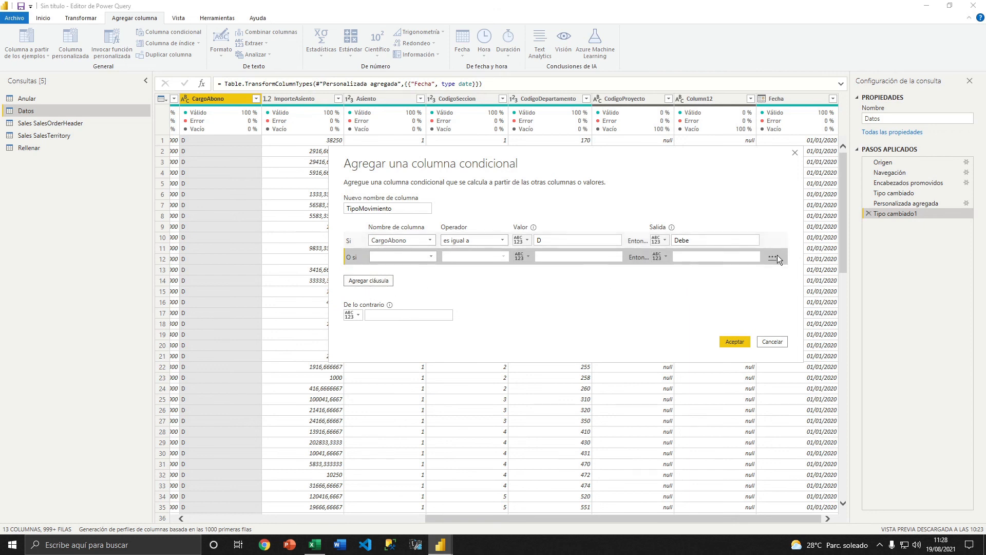
left_click(773, 258)
left_click(782, 269)
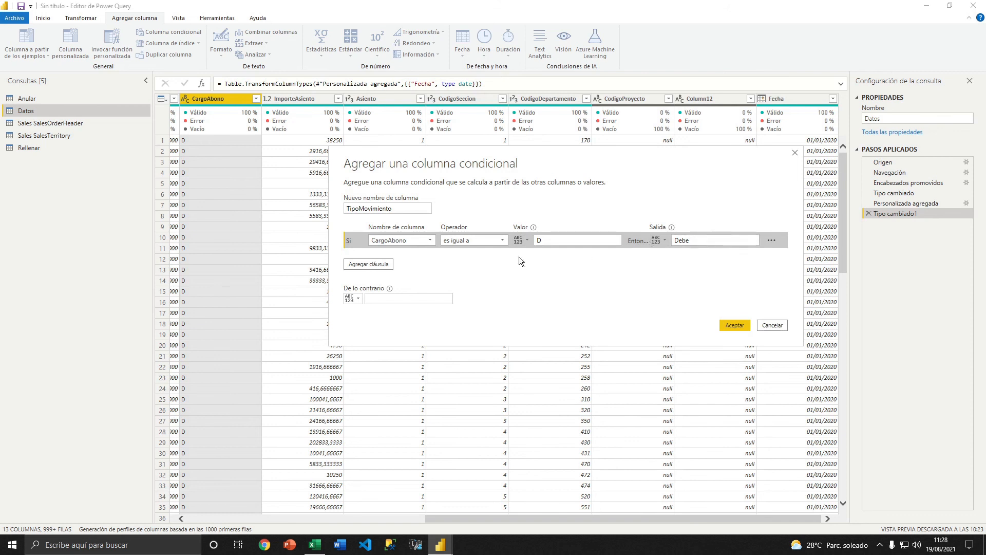
Add a clause outputting Haber when CargoAbono es igual a H, set the otherwise value to Revisar, and create the column.
left_click(363, 266)
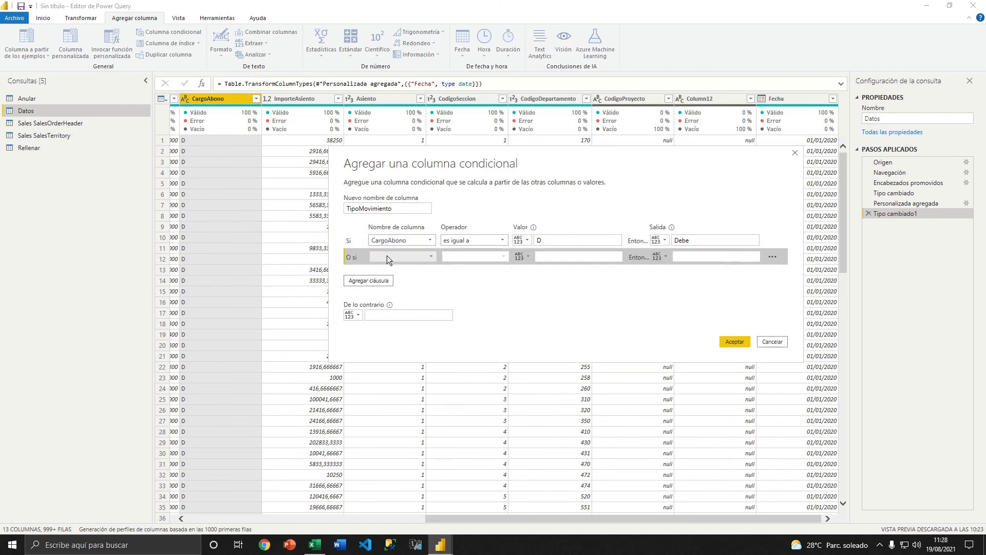
left_click(419, 255)
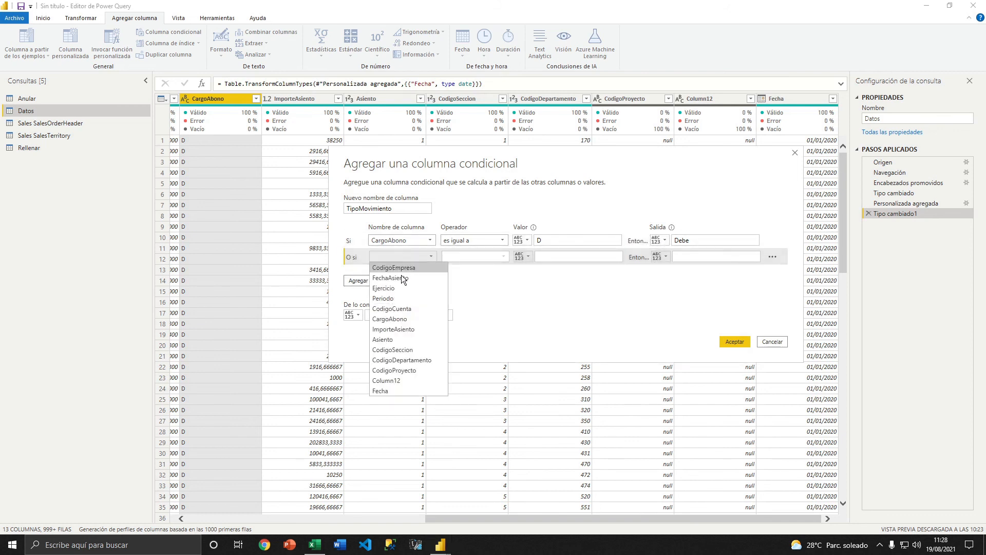
left_click(409, 319)
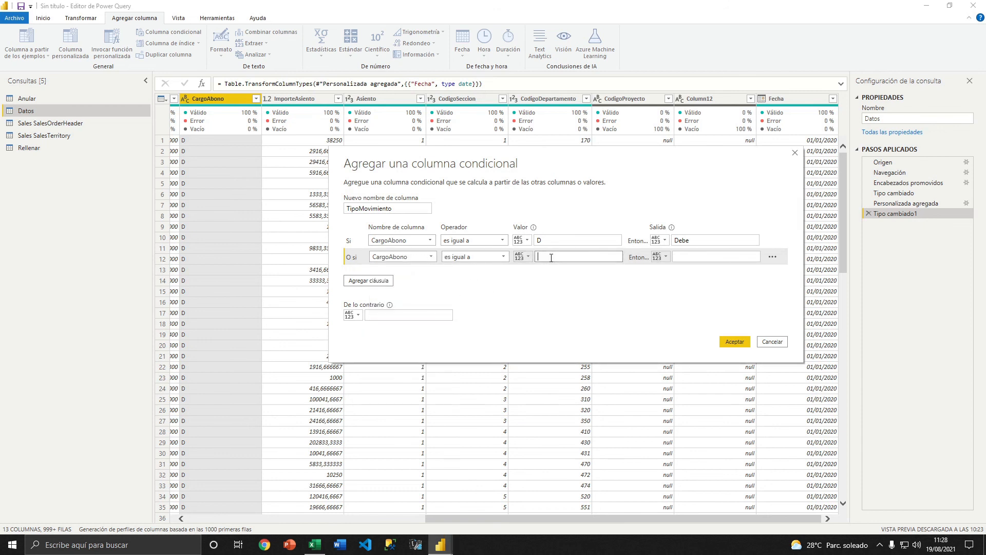
left_click(696, 257)
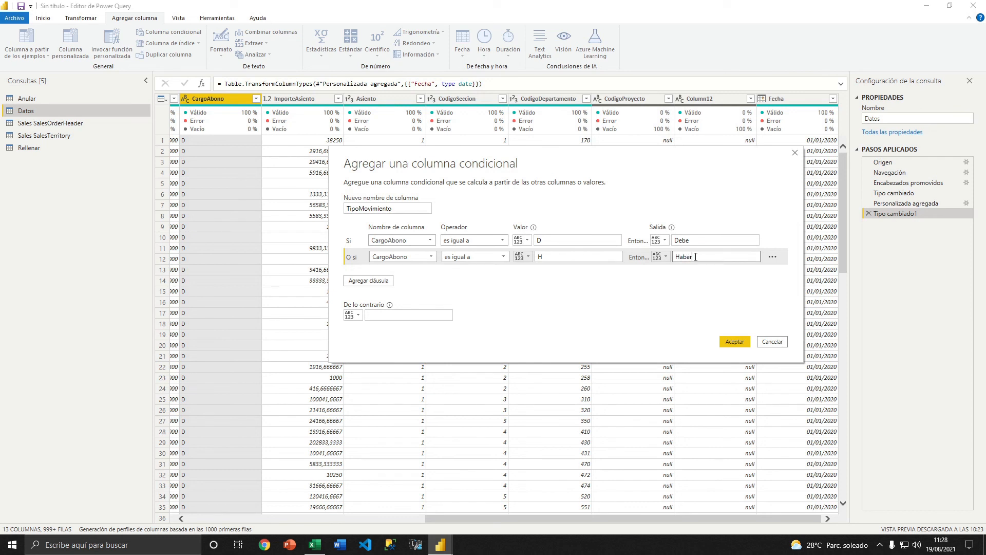
left_click(403, 313)
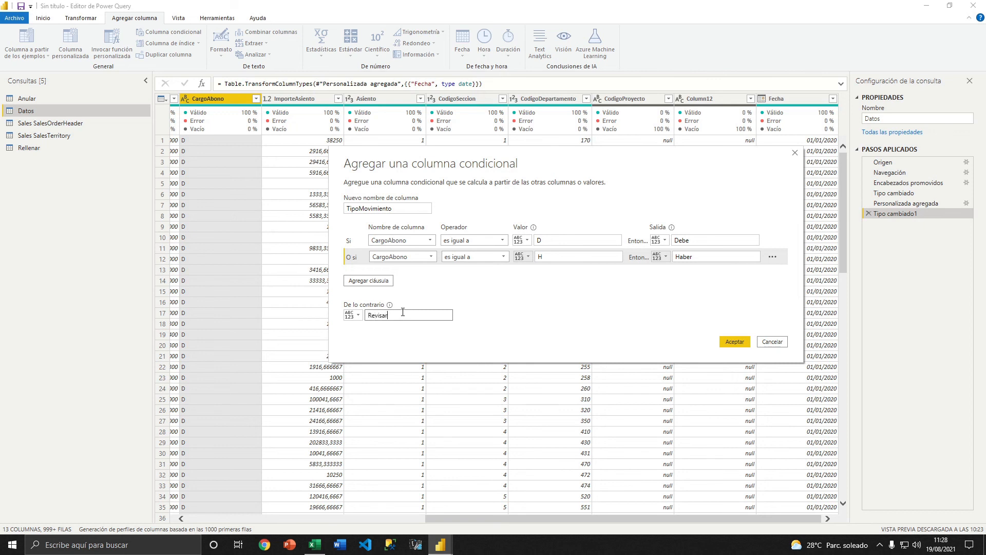
left_click(735, 342)
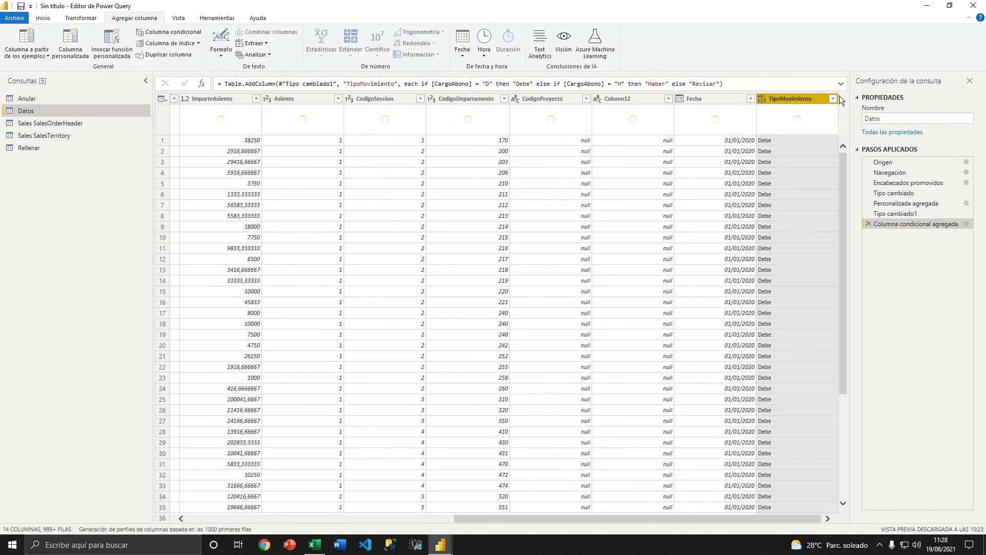
Load the full list of distinct values for the TipoMovimiento column filter and examine it without applying a filter.
left_click(833, 99)
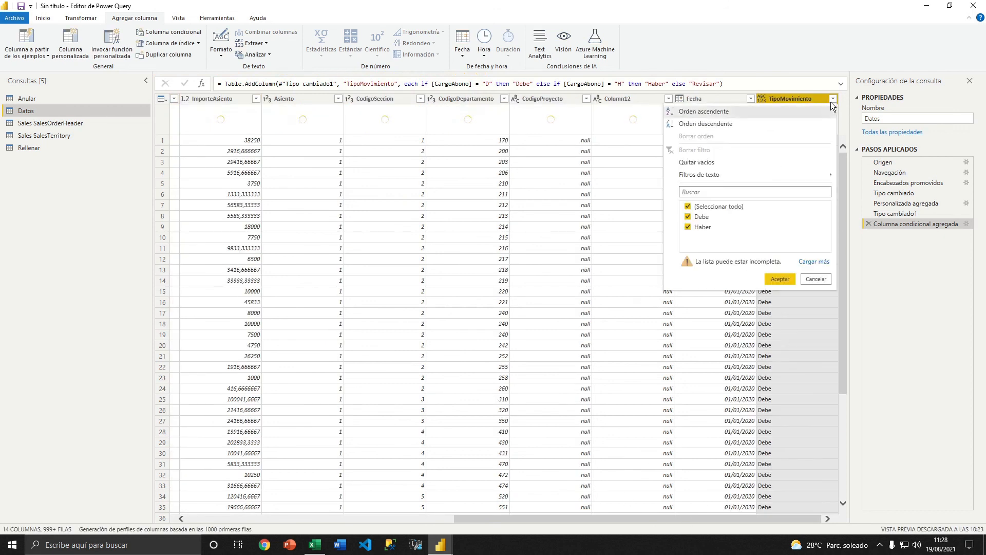
left_click(817, 262)
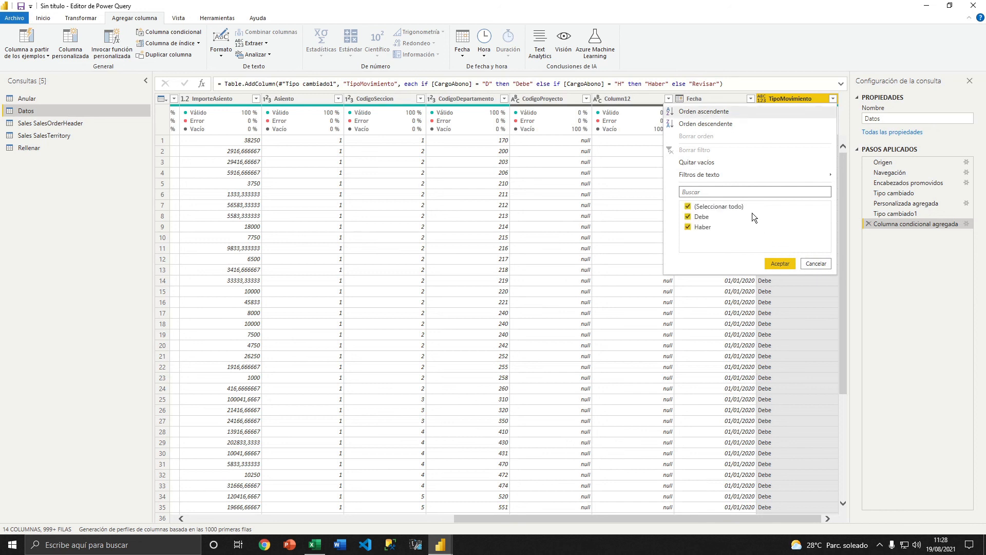
left_click(815, 265)
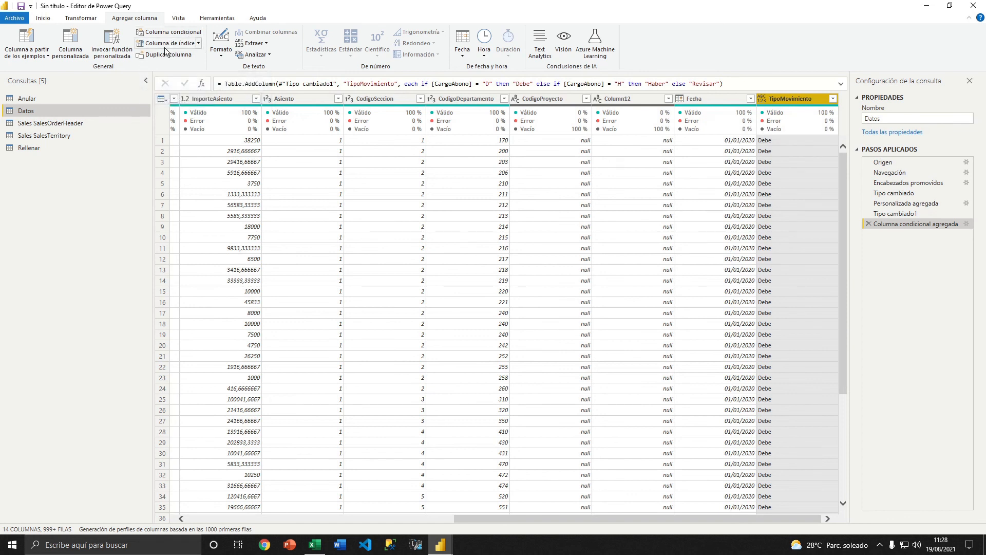
Add an index column starting from 1 to the Datos query.
left_click_drag(476, 520, 138, 516)
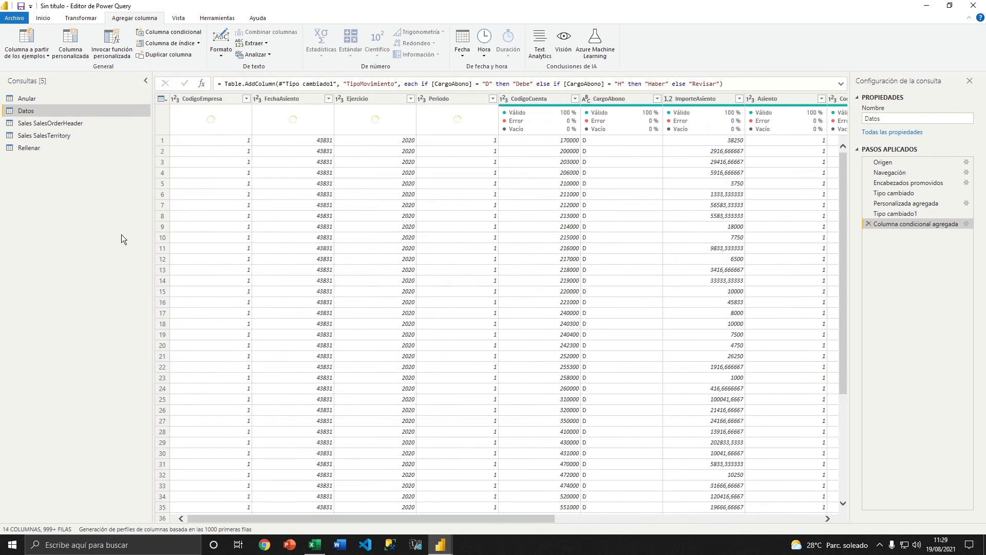
left_click(190, 100)
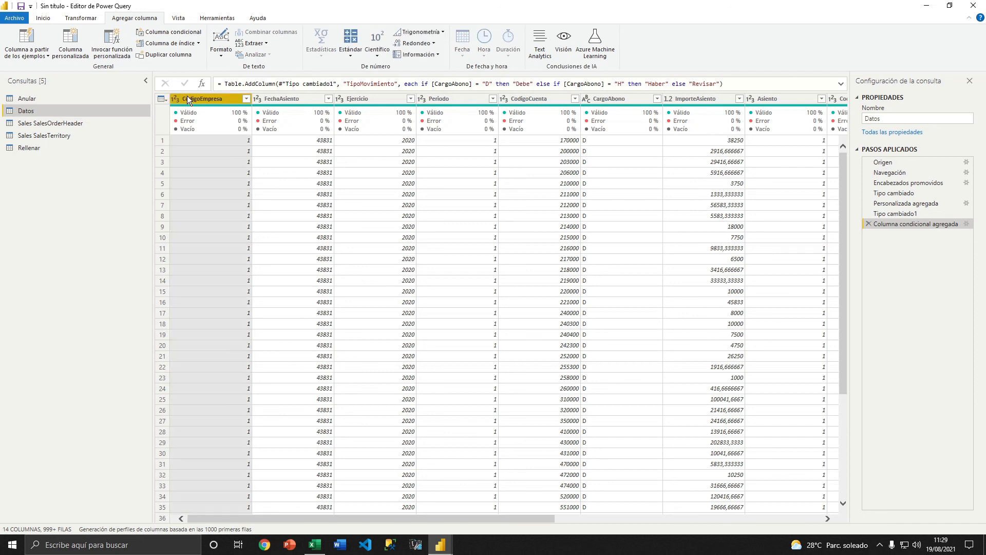
left_click(198, 43)
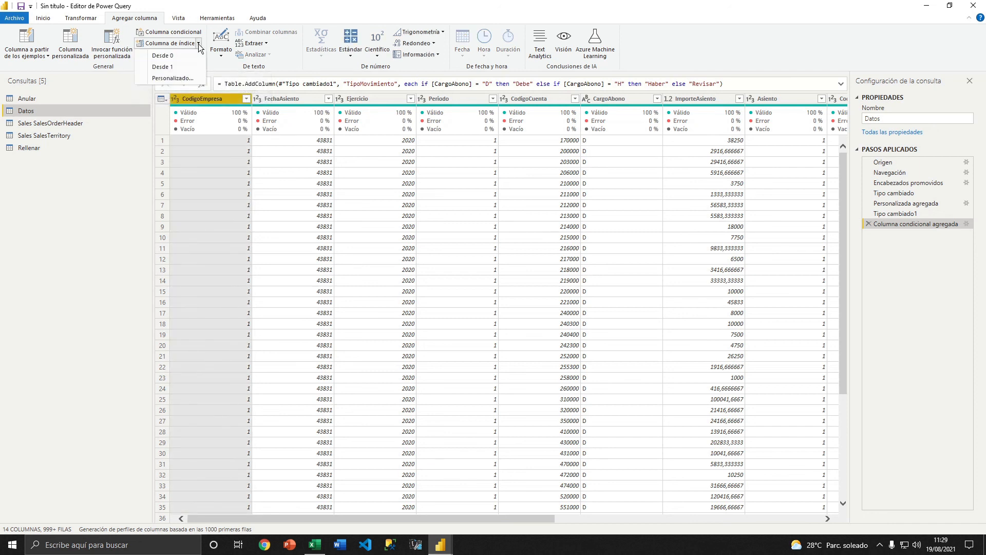
left_click(171, 68)
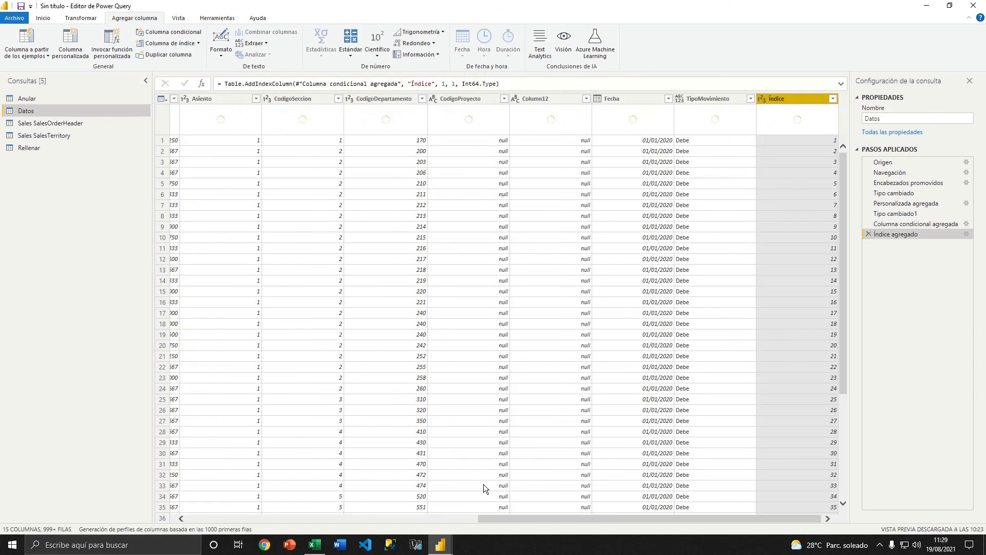
Duplicate the Datos query.
left_click_drag(521, 519, 202, 517)
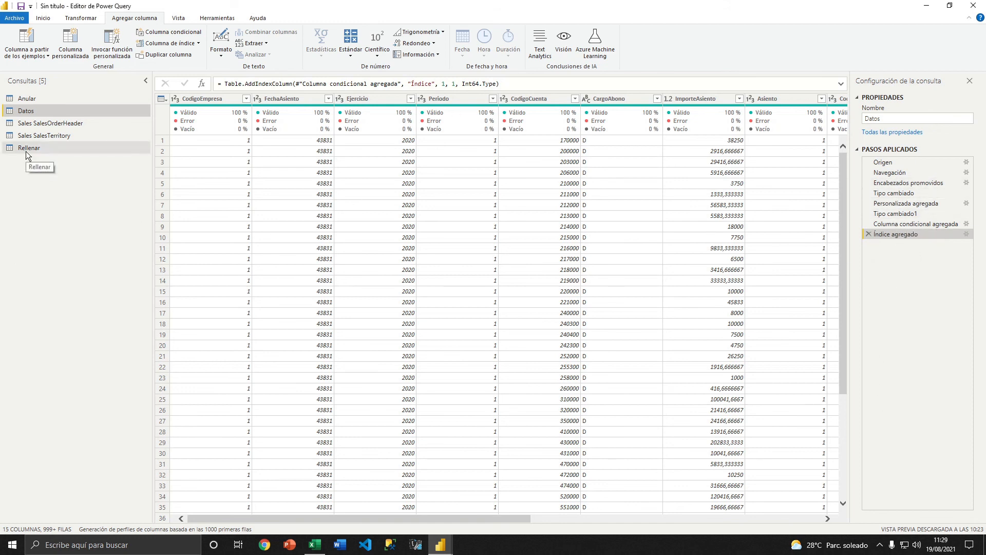
right_click(41, 111)
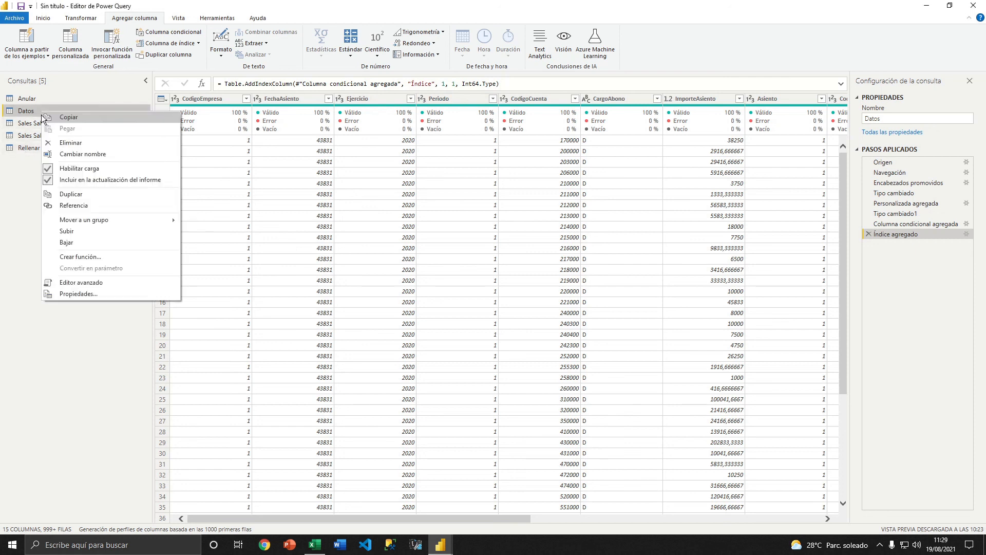
left_click(1, 150)
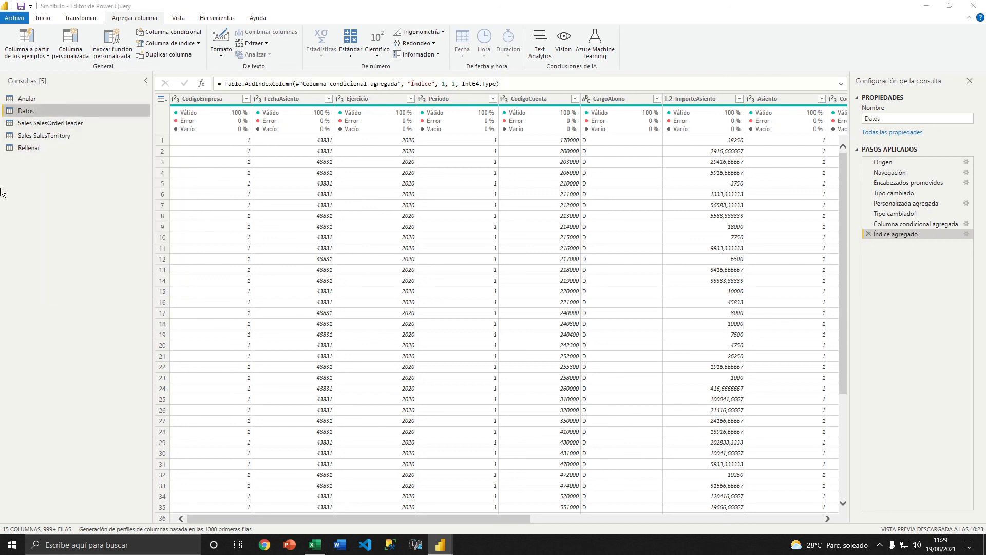
right_click(47, 112)
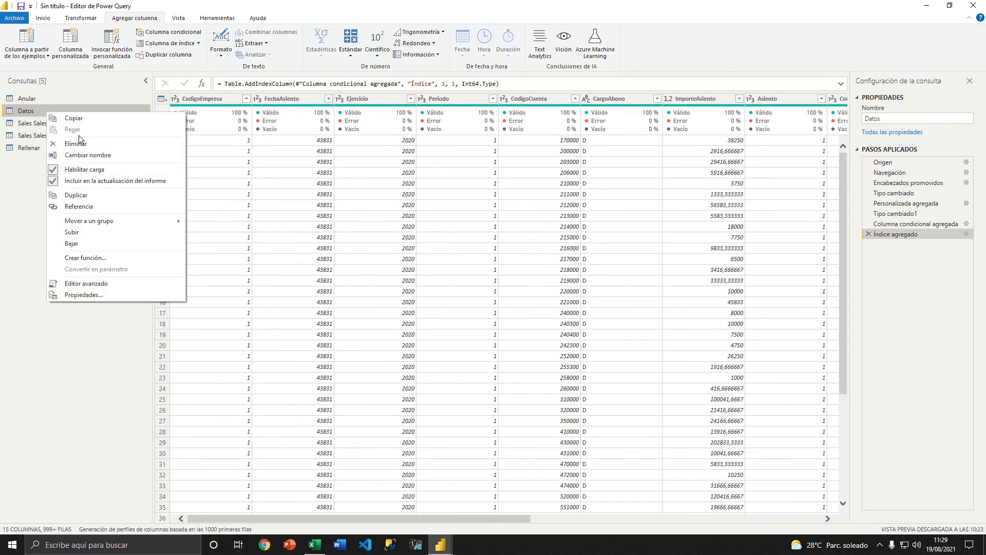
left_click(72, 195)
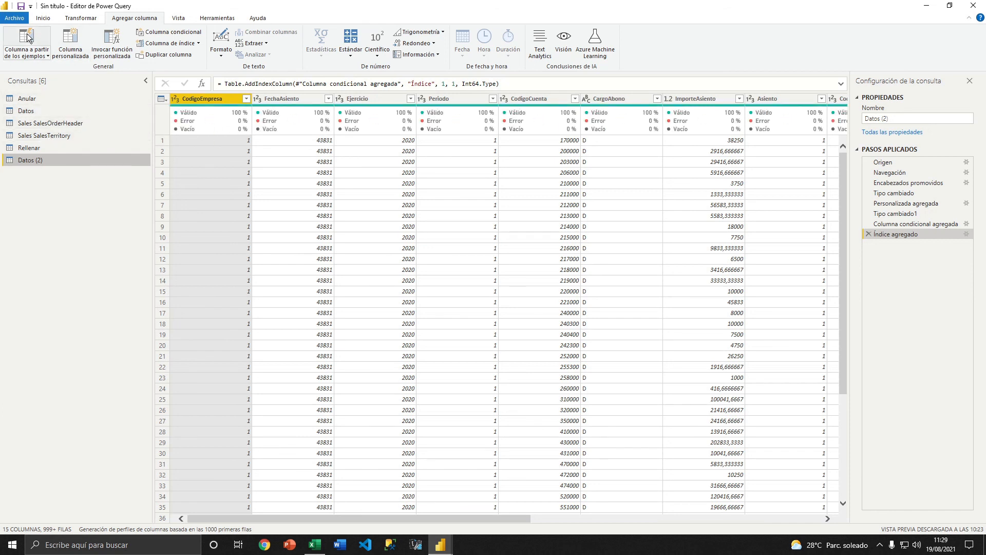
Close the query editor applying the pending changes, and return to the Power BI Desktop model view.
left_click(43, 18)
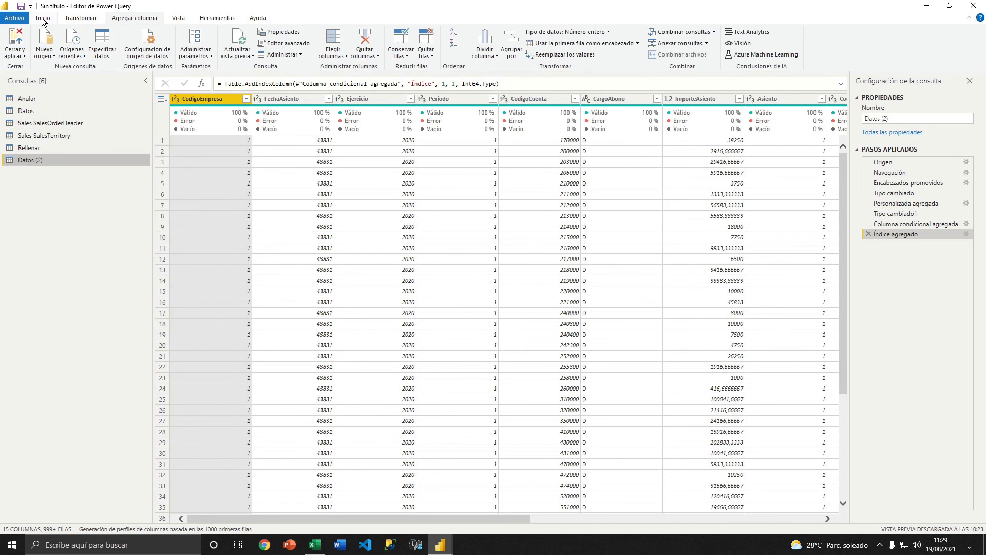
left_click(13, 36)
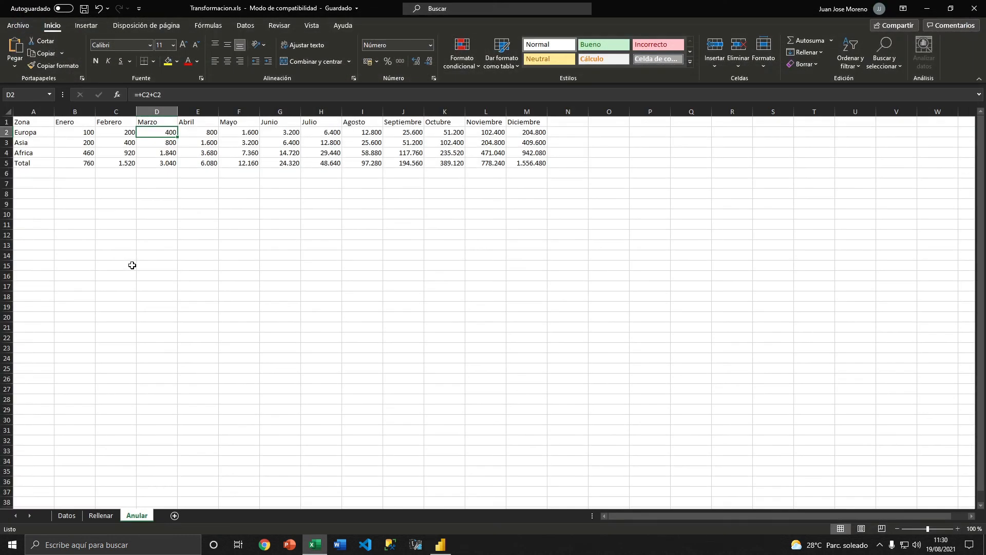
left_click(441, 544)
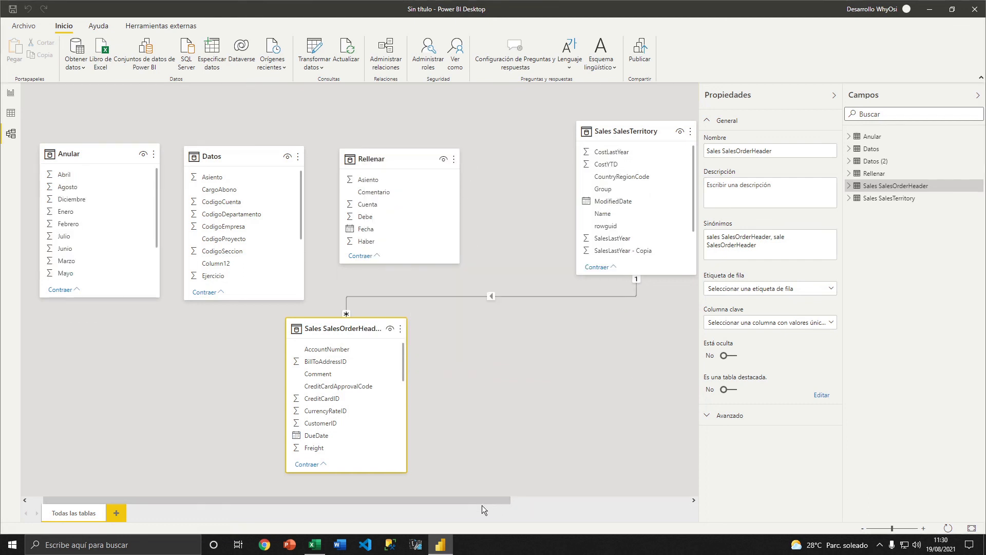
Place the Datos (2) table below Datos in the model diagram and relate the two tables through their Índice columns.
left_click_drag(483, 505, 721, 482)
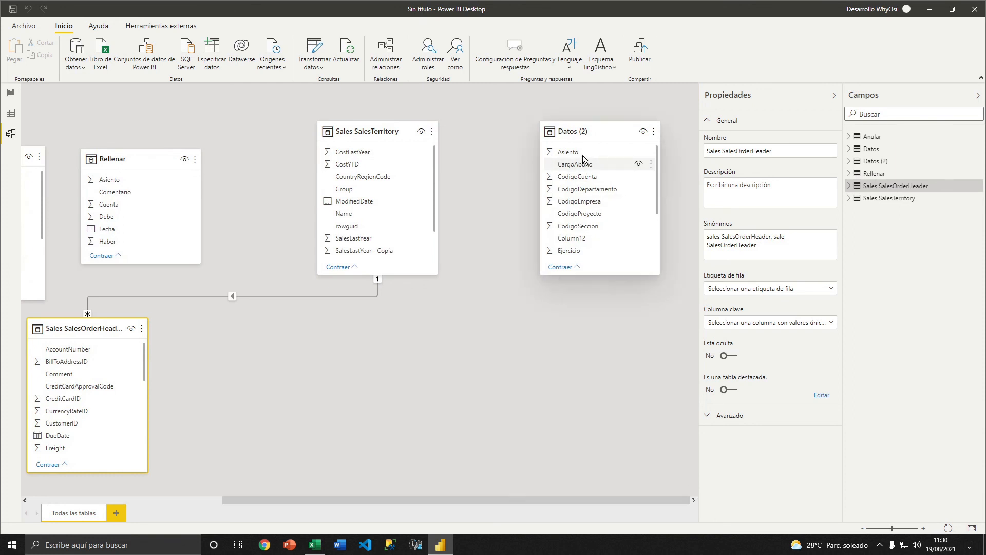
left_click_drag(582, 134, 203, 338)
scroll(221, 378, "down", 2)
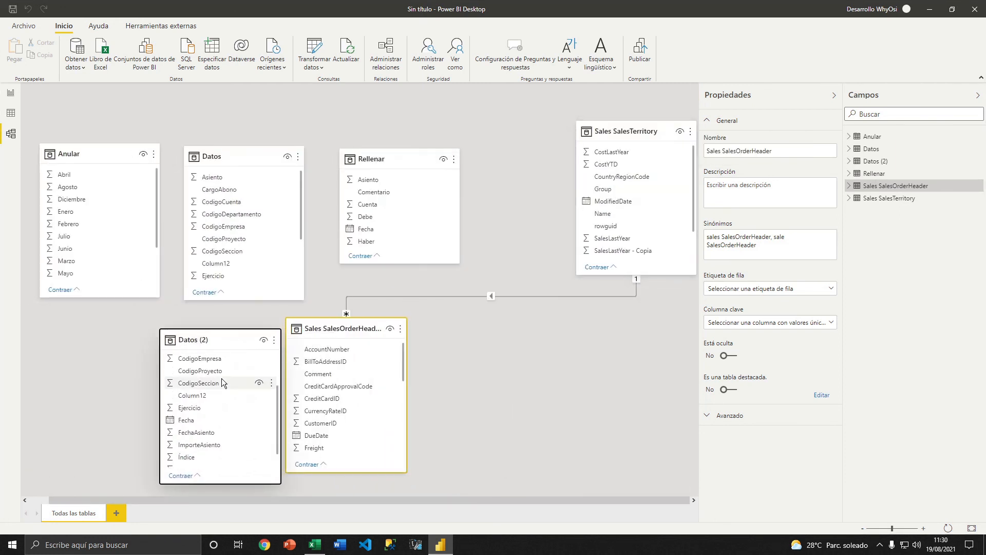
scroll(232, 224, "down", 2)
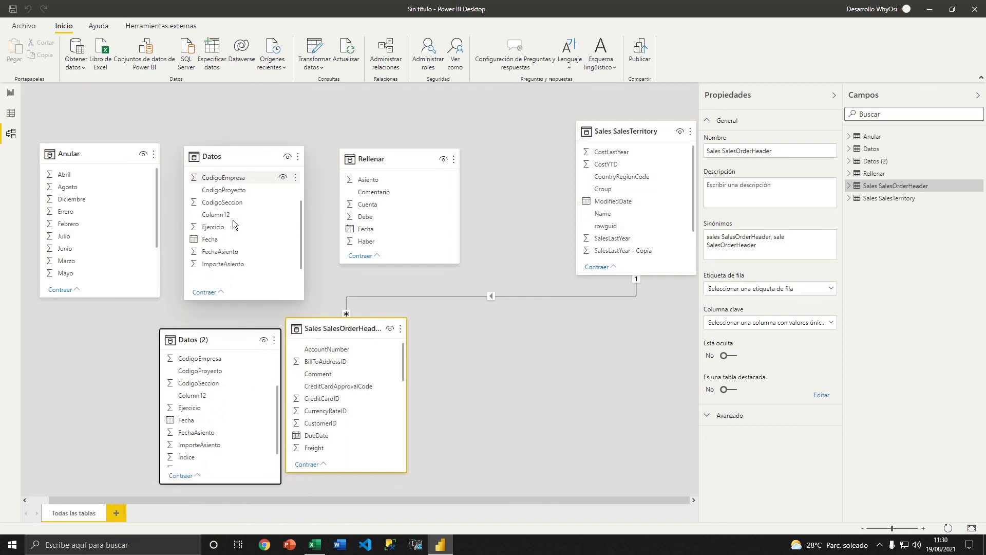
left_click_drag(221, 275, 209, 455)
left_click_drag(205, 461, 213, 437)
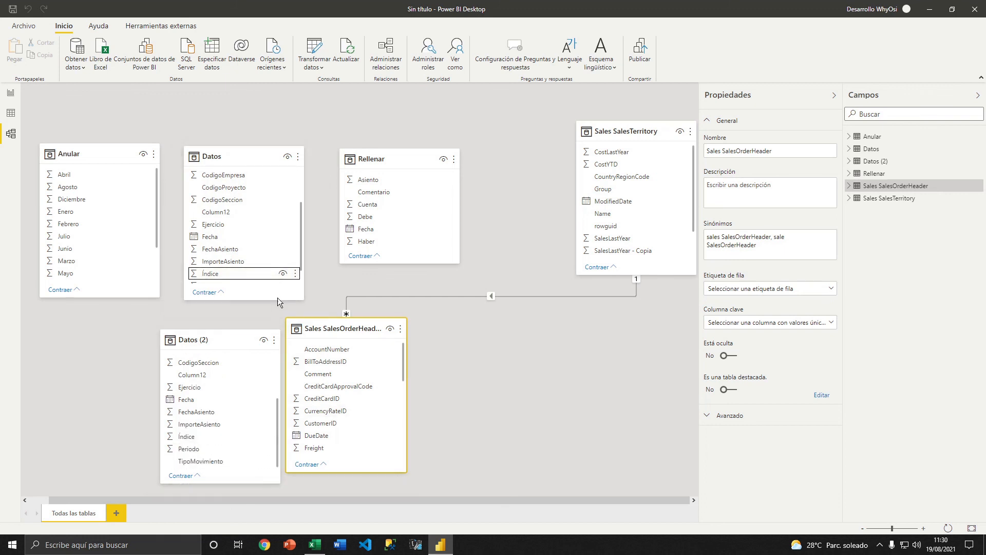
left_click_drag(227, 338, 215, 359)
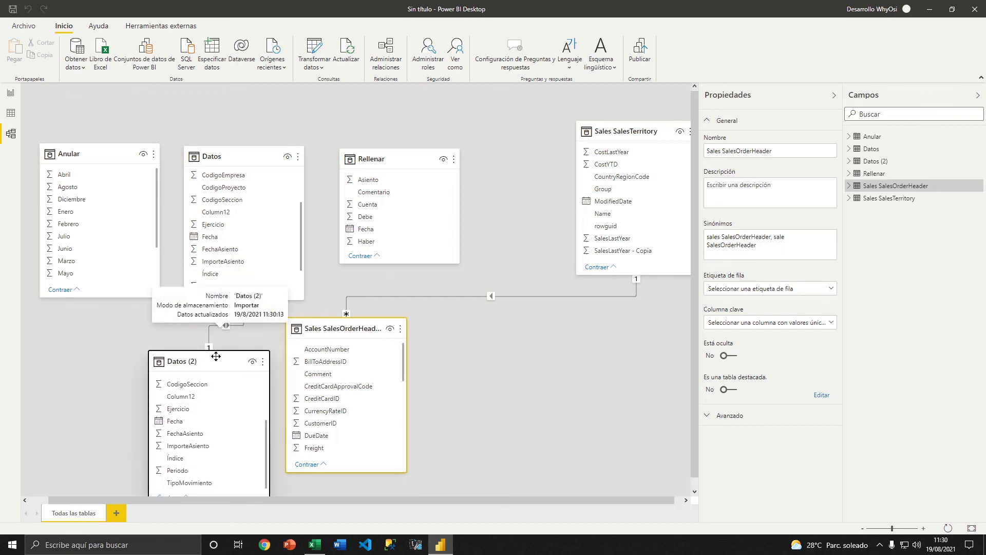
left_click(231, 325)
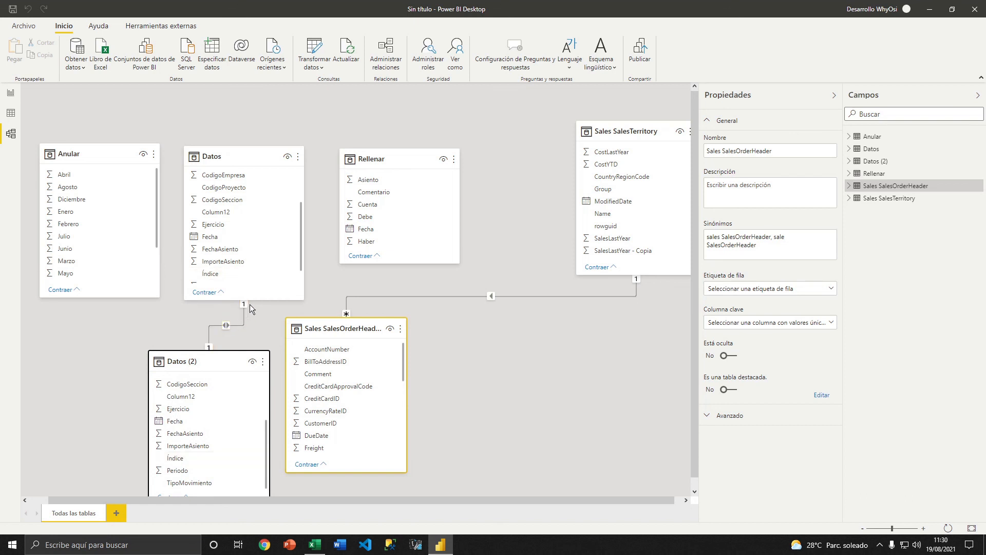
Open the Power Query editor and show its data preview and layout view options.
left_click(314, 65)
left_click(328, 85)
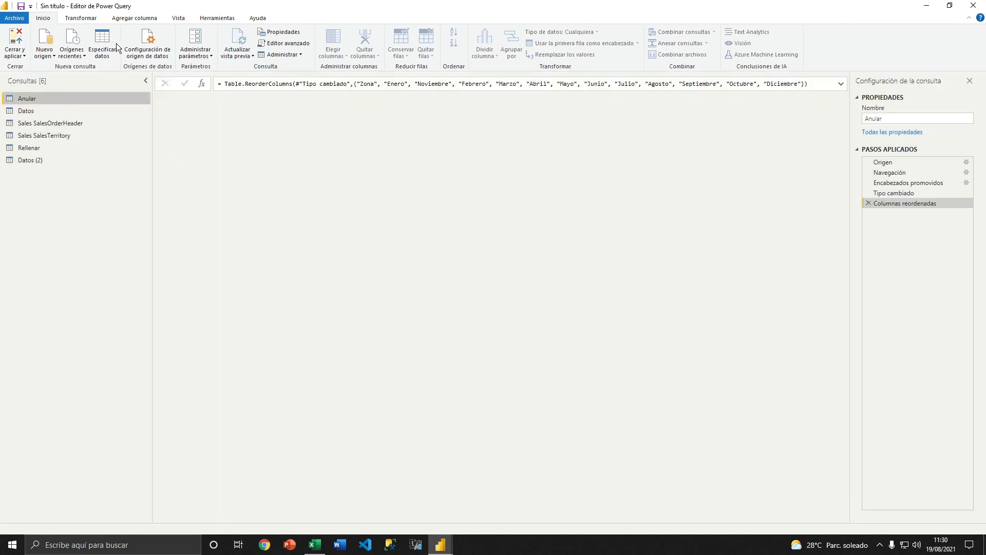
left_click(89, 18)
left_click(143, 19)
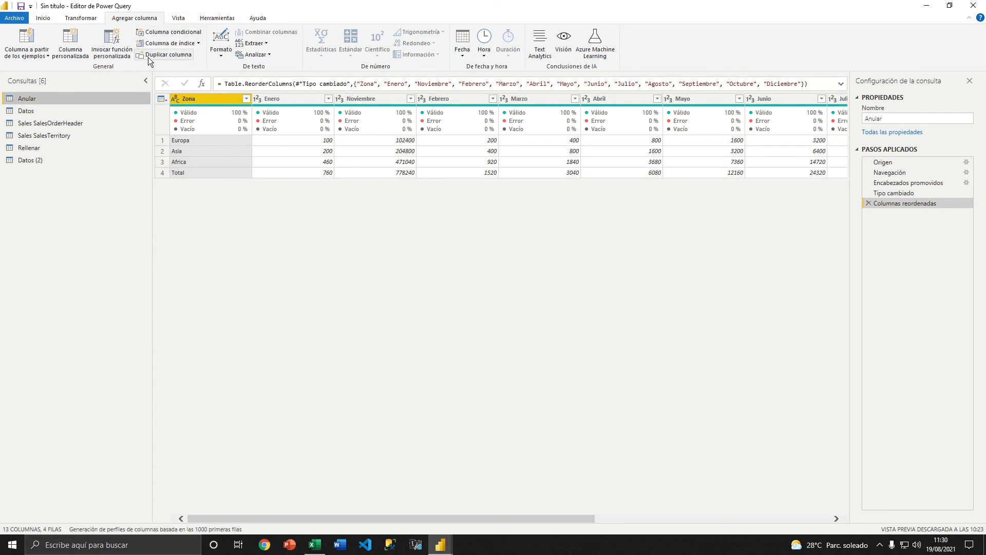
left_click(269, 54)
left_click(181, 19)
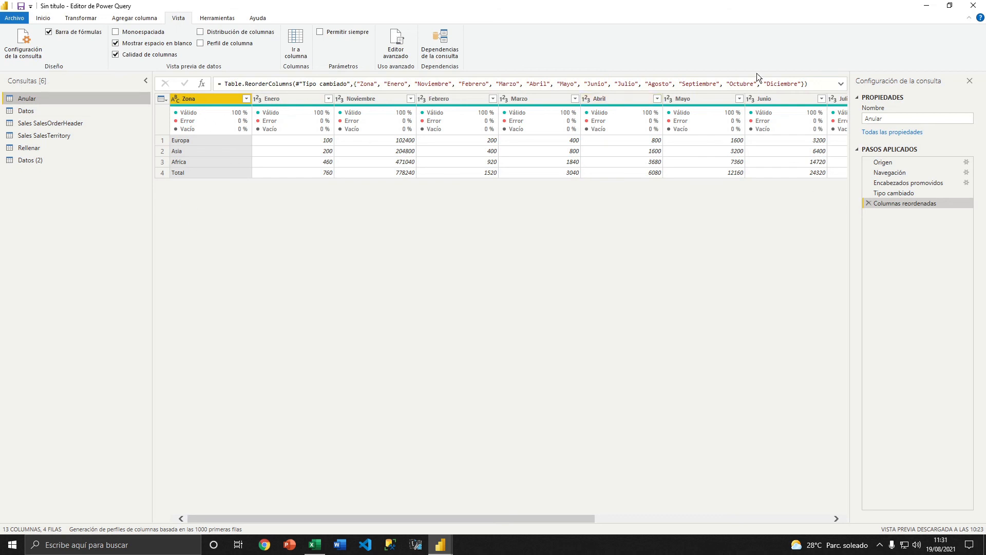
Hide and restore the formula bar, and try the monospaced font in the Anular data preview before reverting it.
left_click(52, 32)
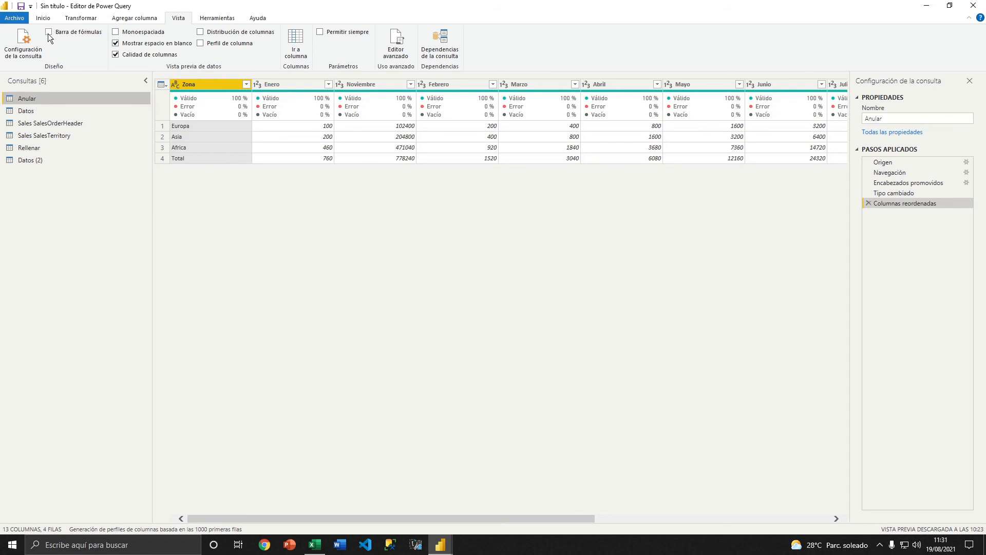
left_click(49, 32)
left_click(115, 32)
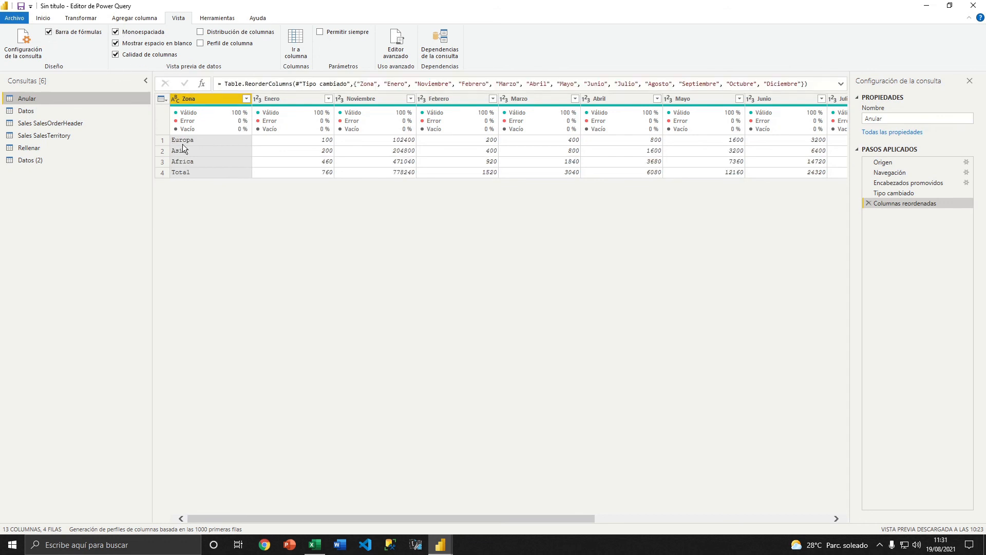
left_click(116, 33)
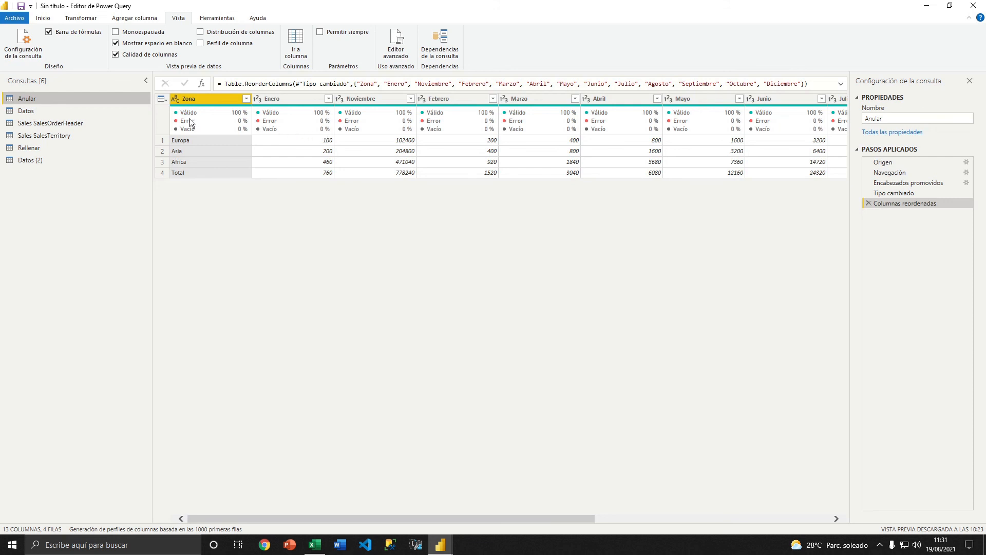
Examine the column quality figures for valid, error and empty values in the Anular, Datos and Rellenar queries.
mouse_move(190, 121)
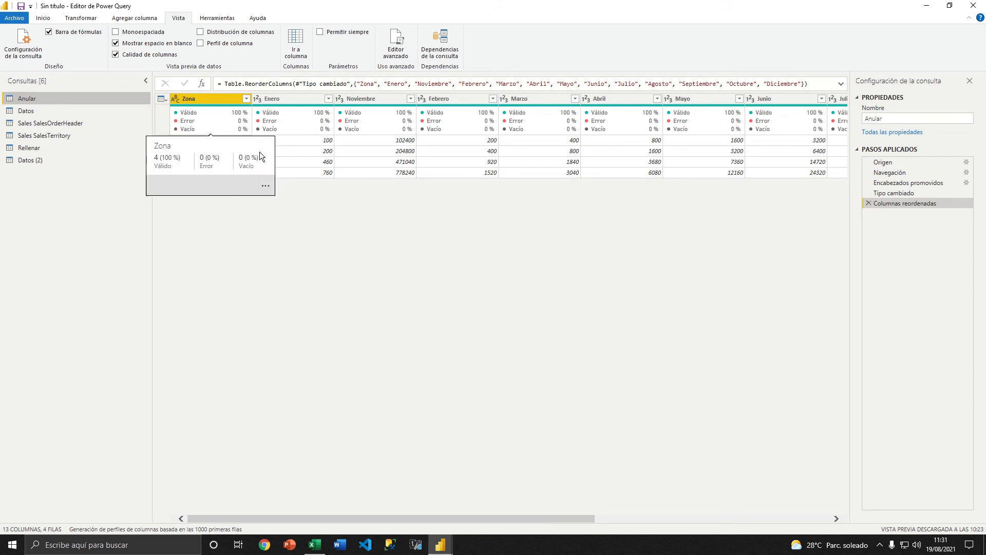
left_click(28, 110)
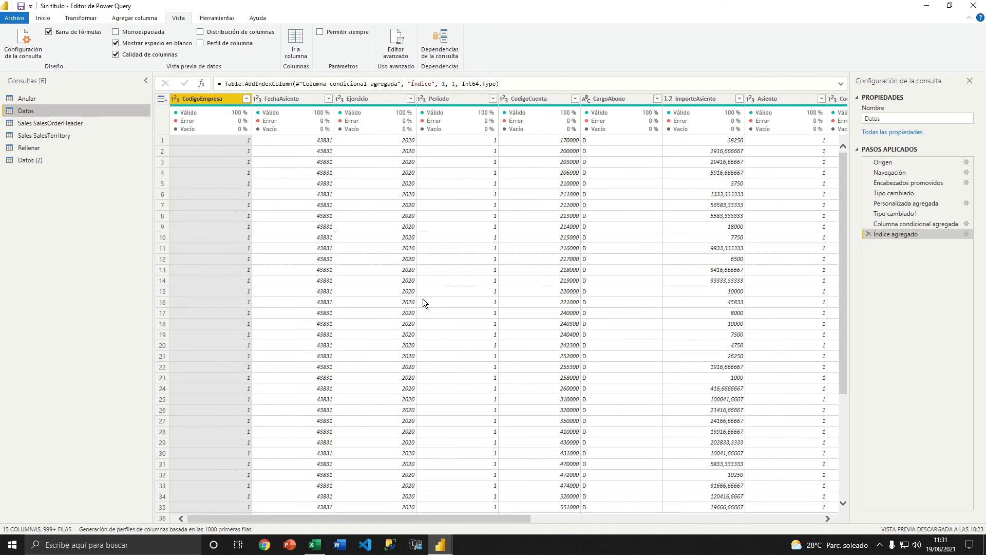
left_click(38, 149)
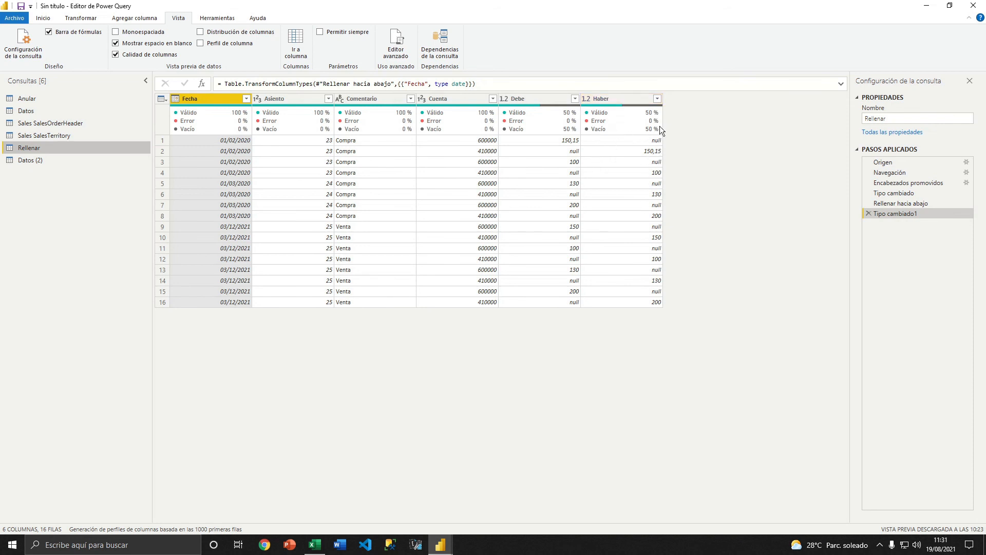
mouse_move(643, 131)
Review the column distribution and the column profile of the Rellenar query, hiding each one again.
left_click(201, 32)
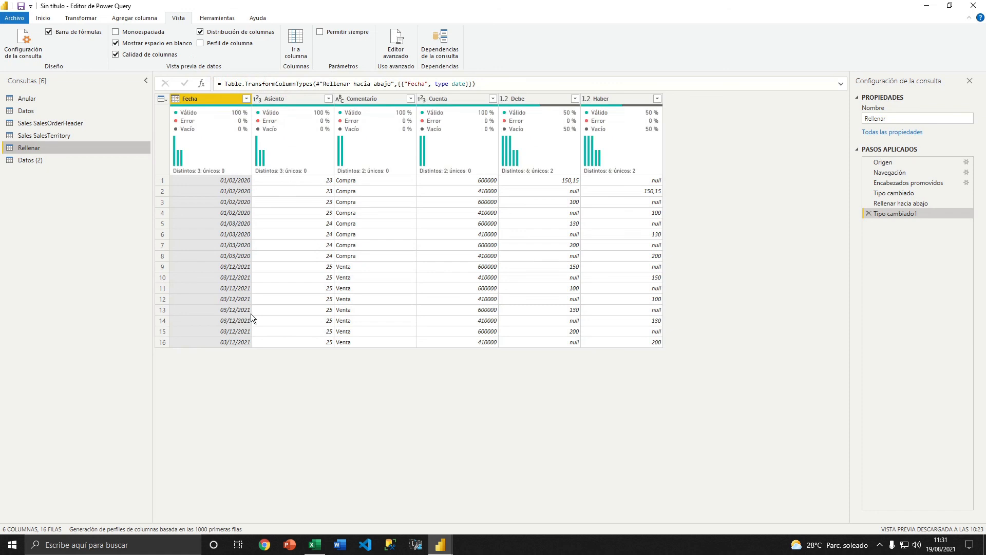
mouse_move(207, 148)
mouse_move(330, 116)
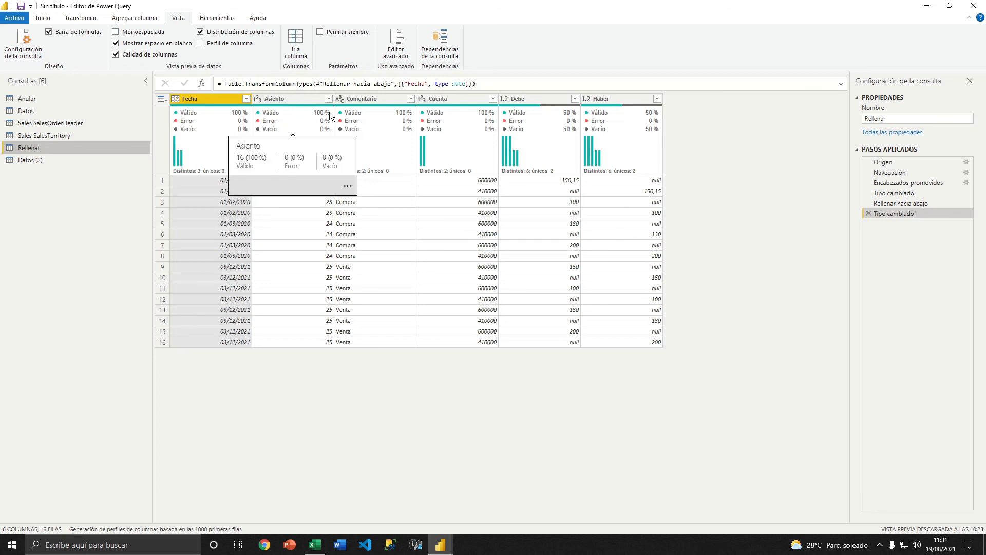
left_click(202, 32)
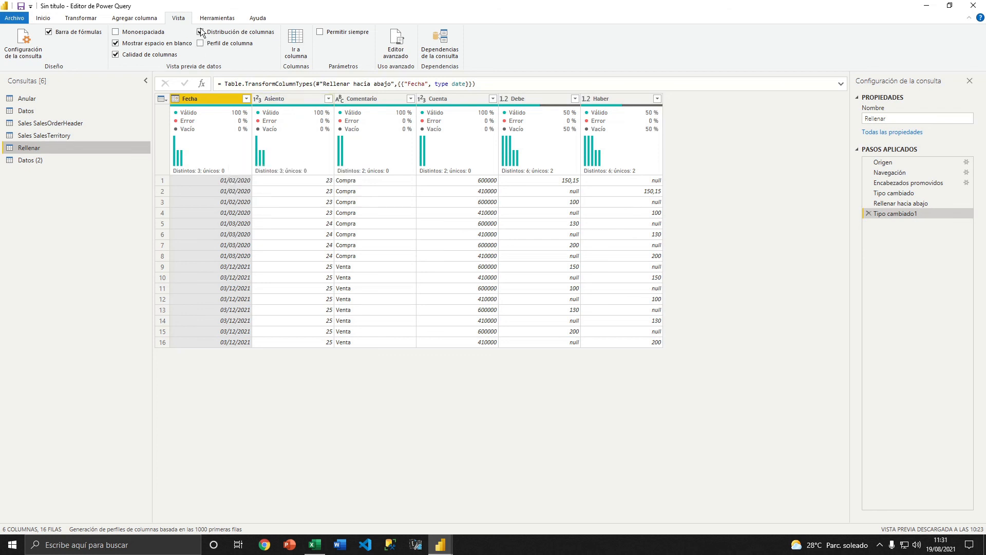
left_click(200, 43)
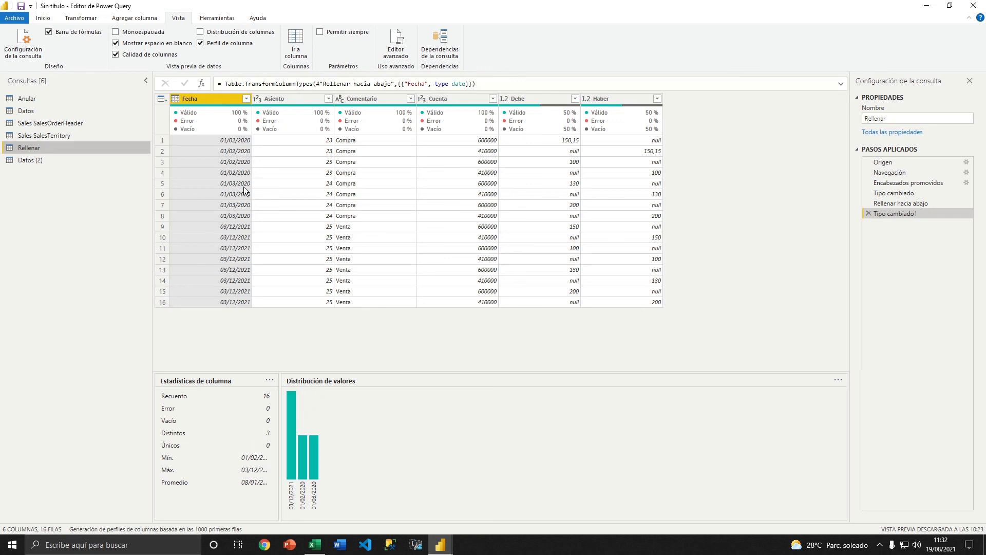
left_click(201, 43)
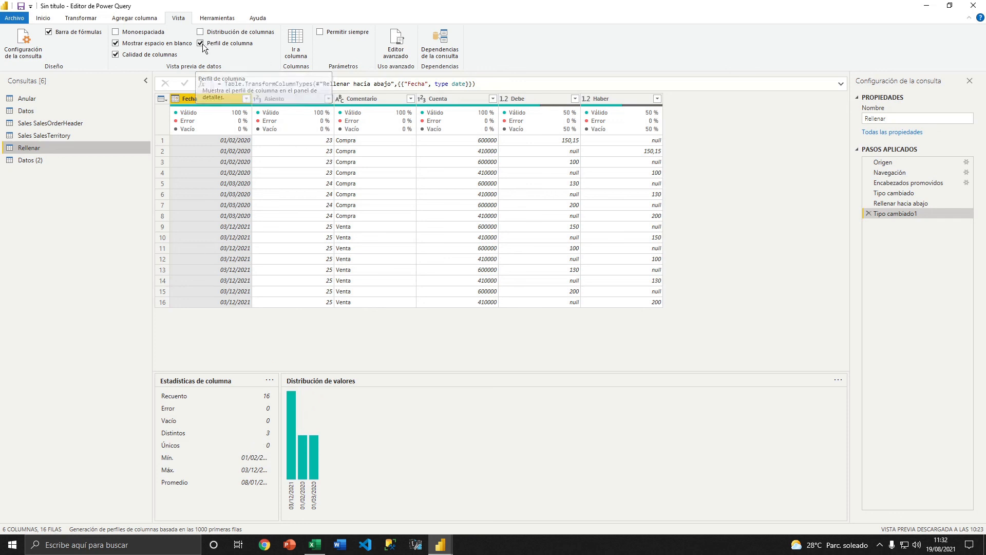
left_click(297, 43)
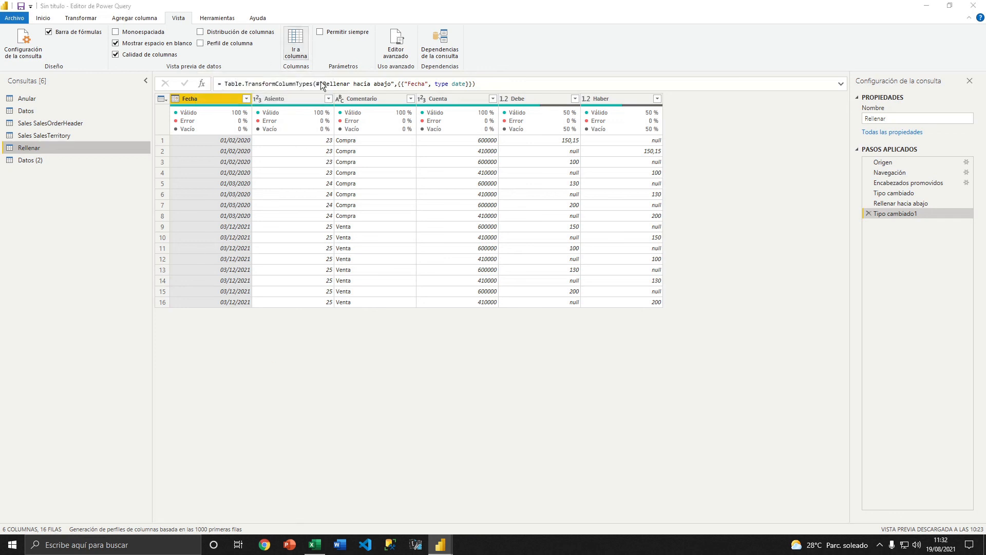
left_click(430, 173)
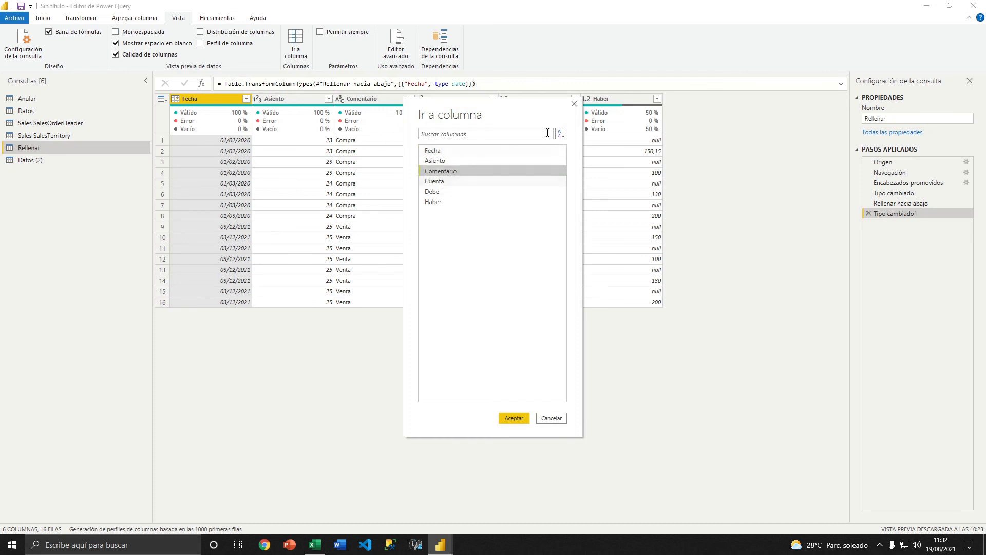
left_click(574, 105)
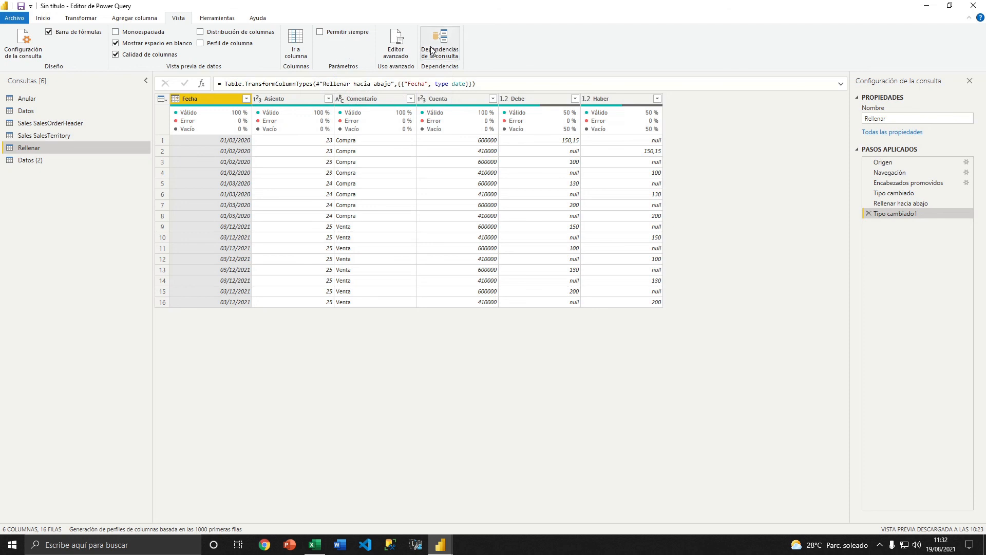
View the query dependencies diagram with Datos (2) selected, enlarging its window before closing it.
left_click(38, 161)
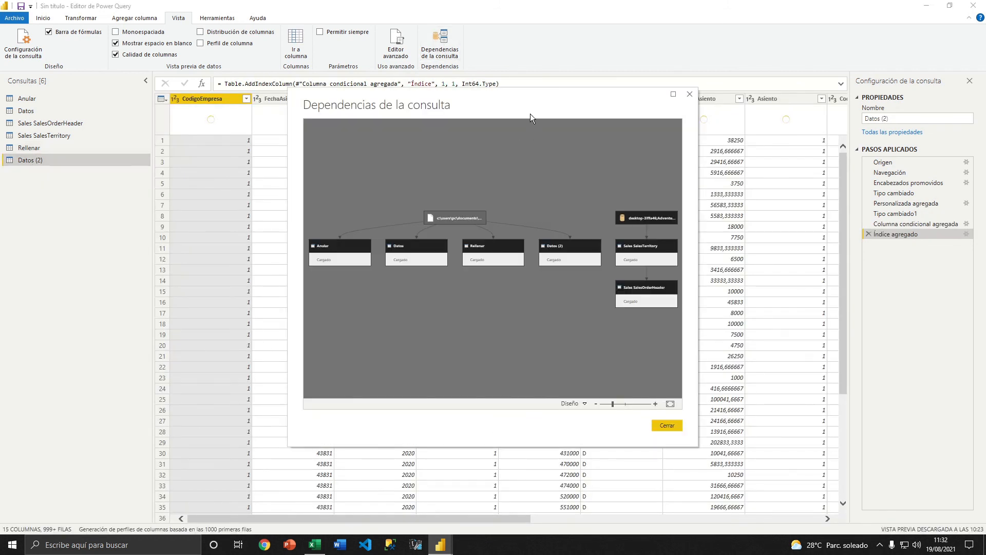
left_click_drag(499, 88, 483, 55)
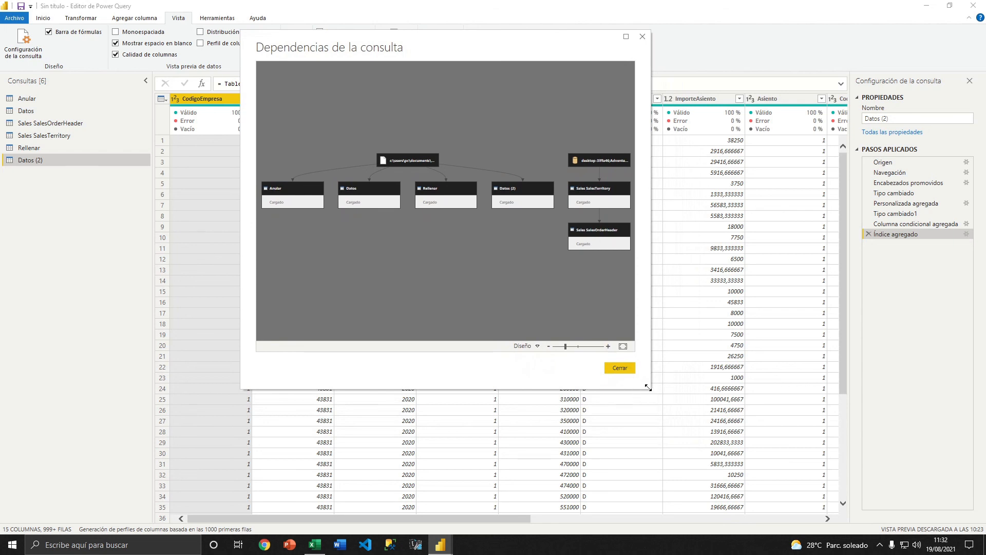
left_click_drag(648, 388, 865, 518)
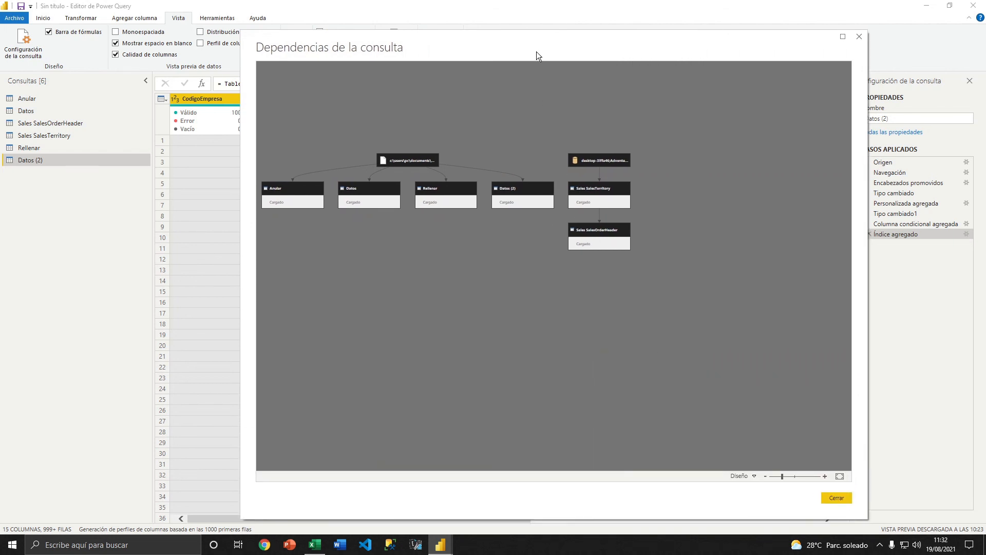
left_click_drag(537, 53, 468, 37)
left_click(792, 21)
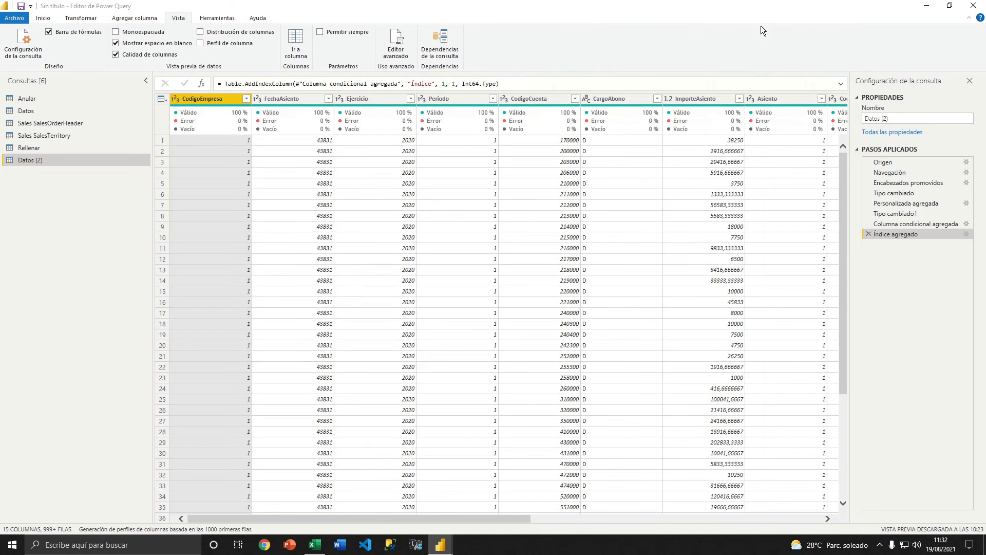
Examine the query dependencies diagram with Datos selected, highlighting the queries that depend on the database source, and close it.
left_click(42, 112)
left_click(435, 40)
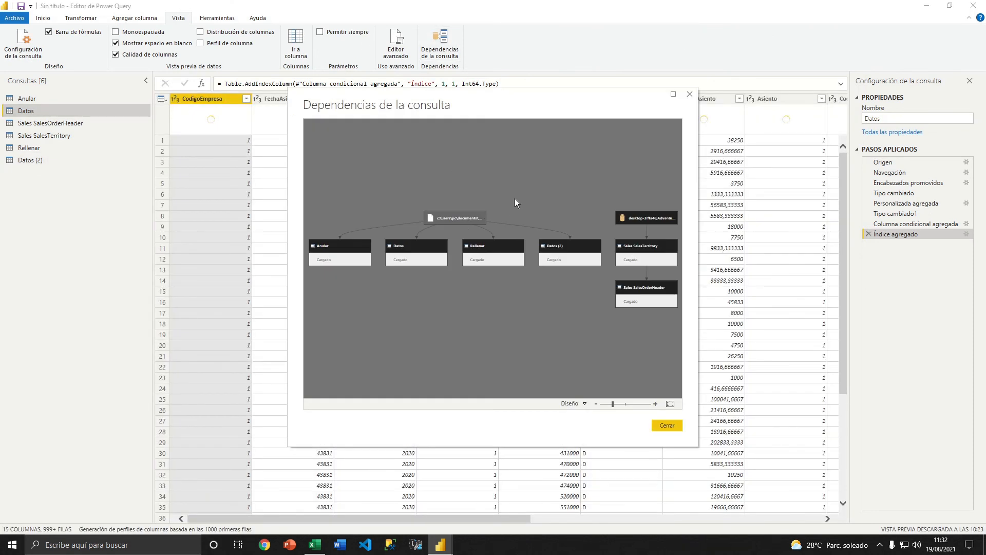
left_click_drag(550, 101, 483, 13)
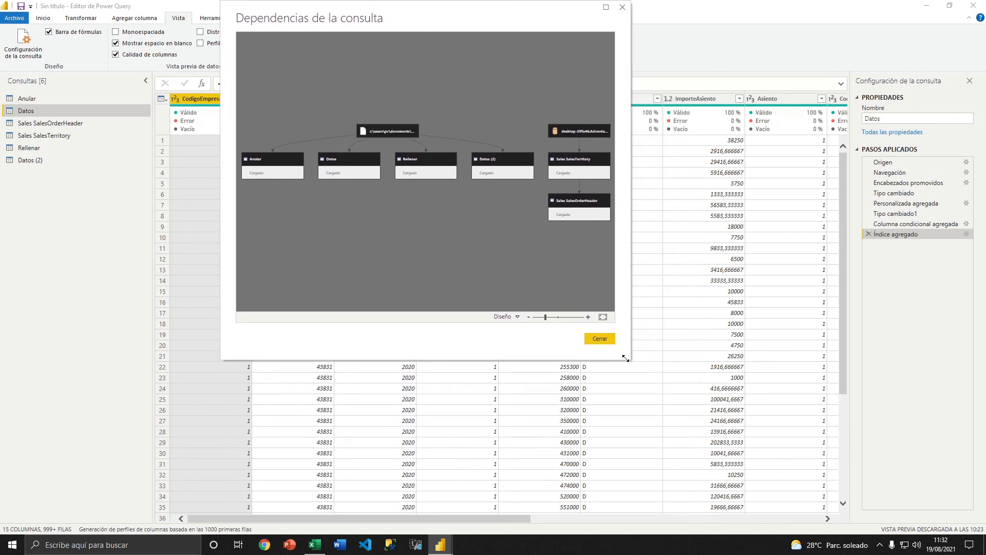
left_click_drag(628, 358, 814, 454)
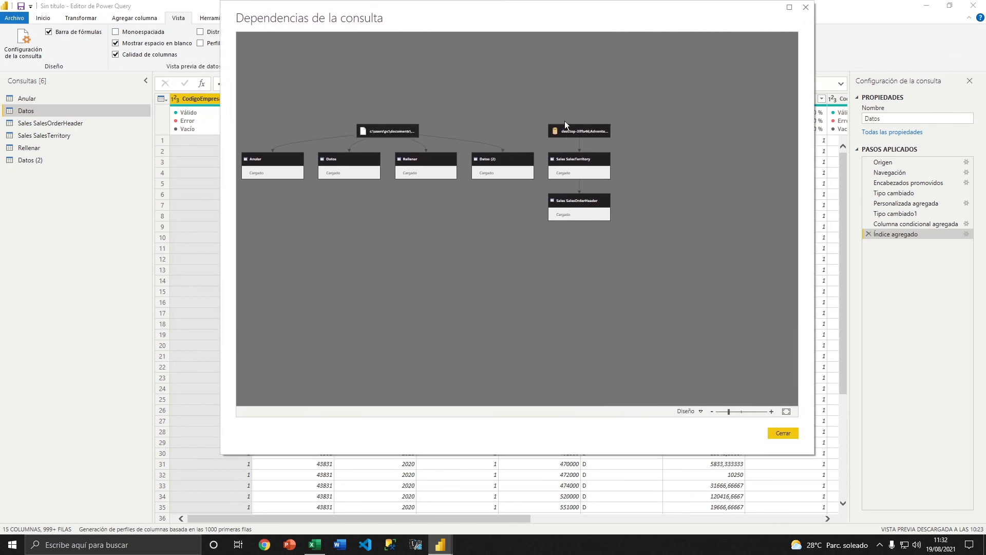
left_click(577, 130)
scroll(642, 184, "up", 3)
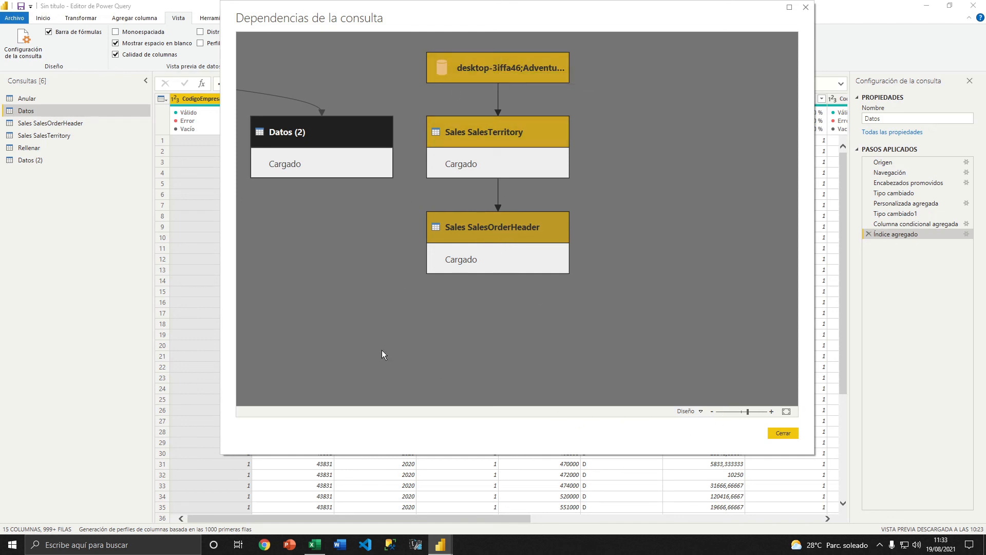
scroll(532, 288, "down", 2)
scroll(393, 250, "down", 2)
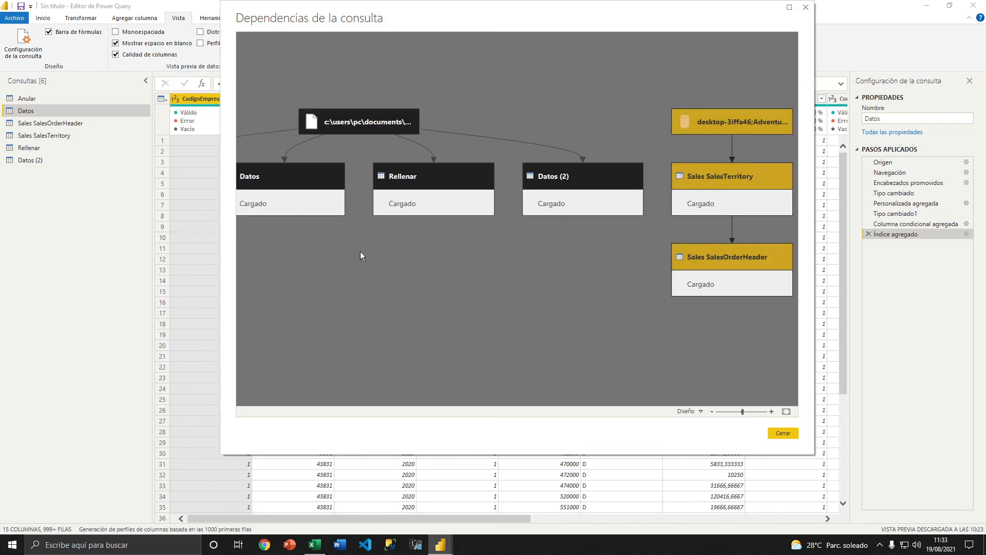
scroll(360, 251, "down", 3)
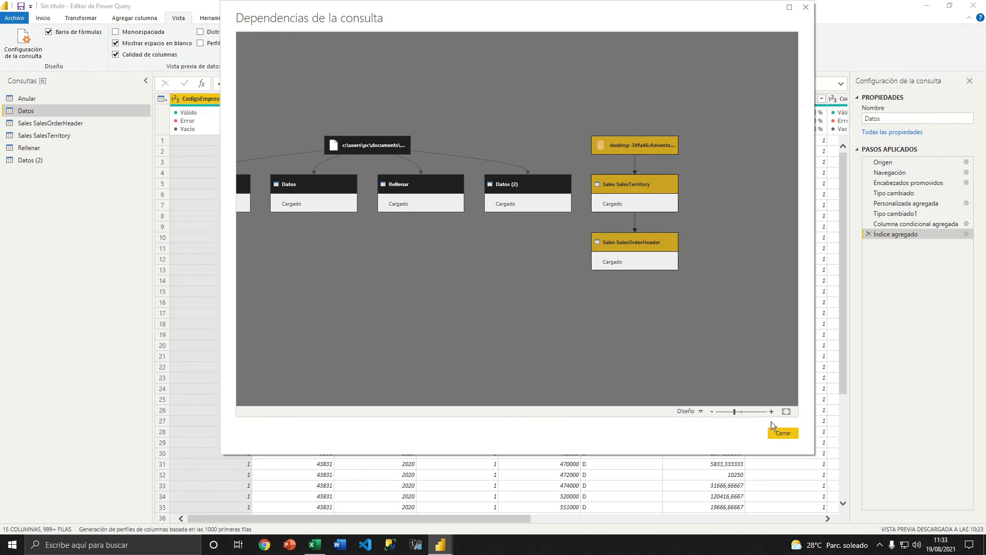
left_click(783, 433)
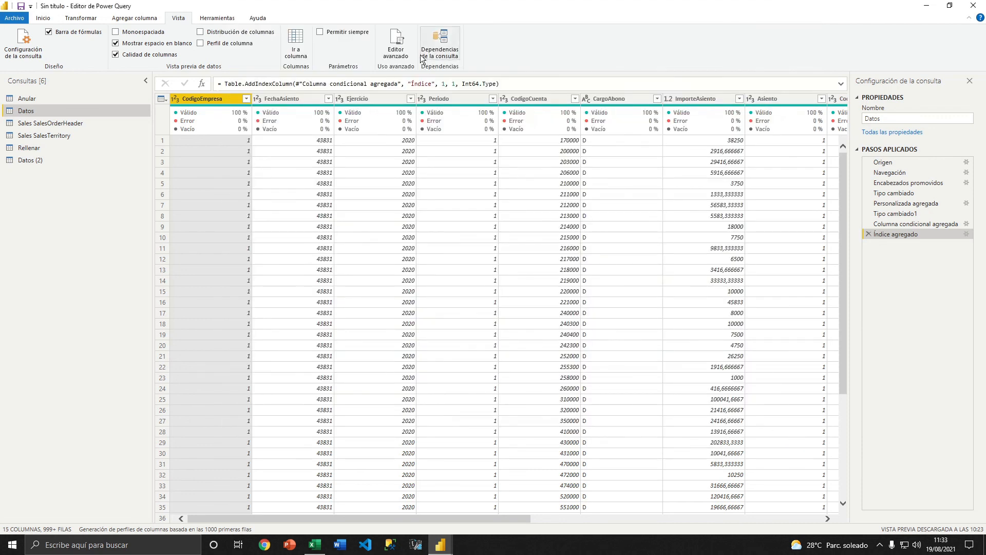
Review the full M code of the Datos query in the advanced editor and leave it without changes.
left_click(399, 54)
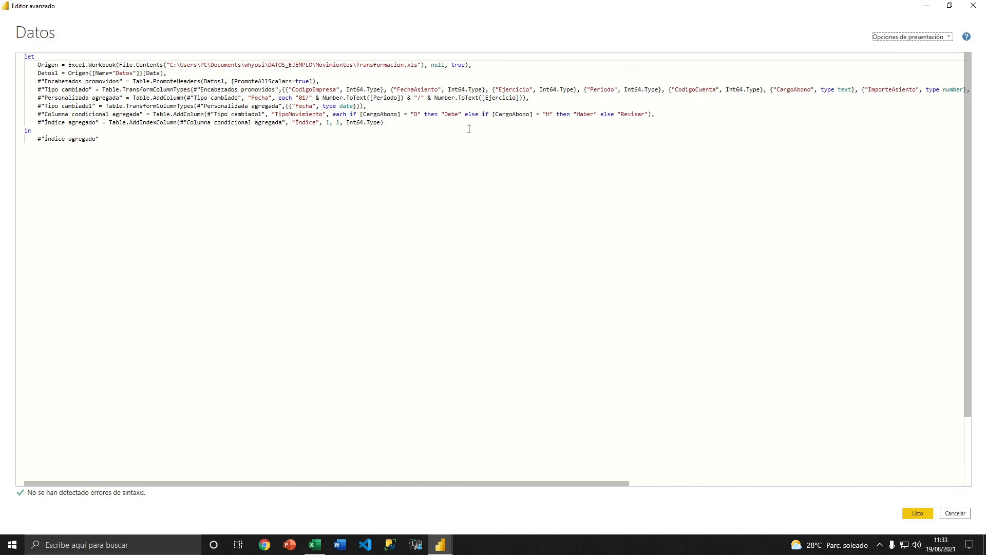
left_click_drag(144, 152, 11, 53)
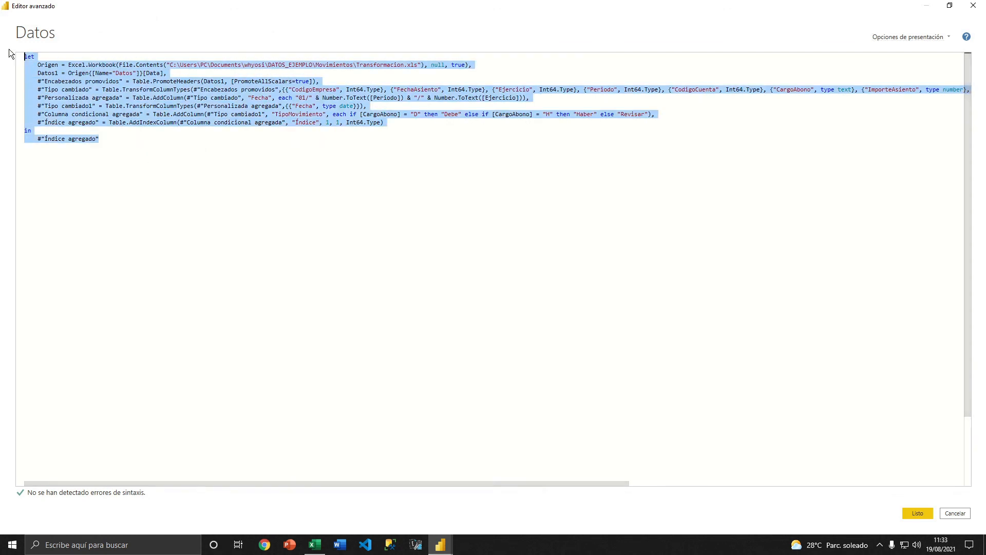
left_click(127, 153)
left_click_drag(126, 154, 16, 52)
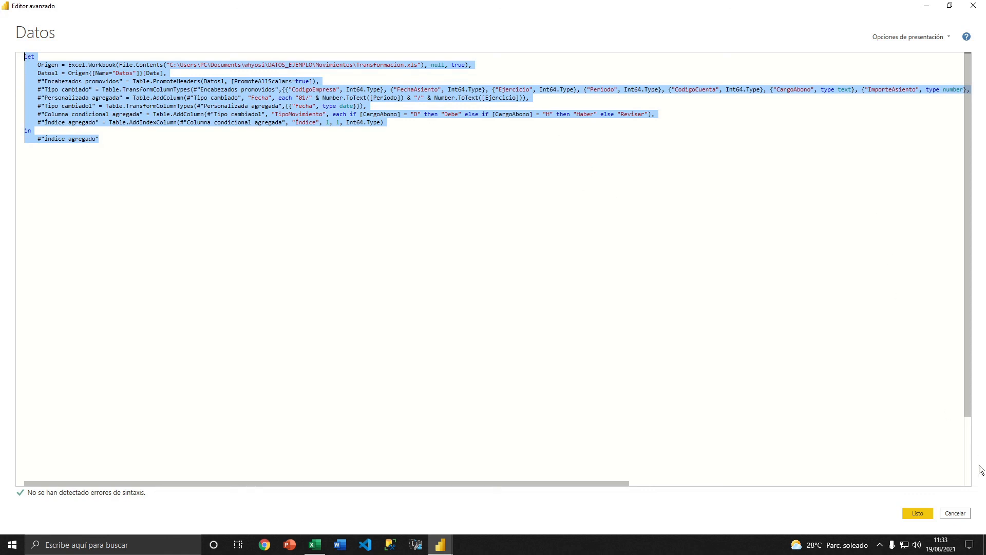
left_click(955, 513)
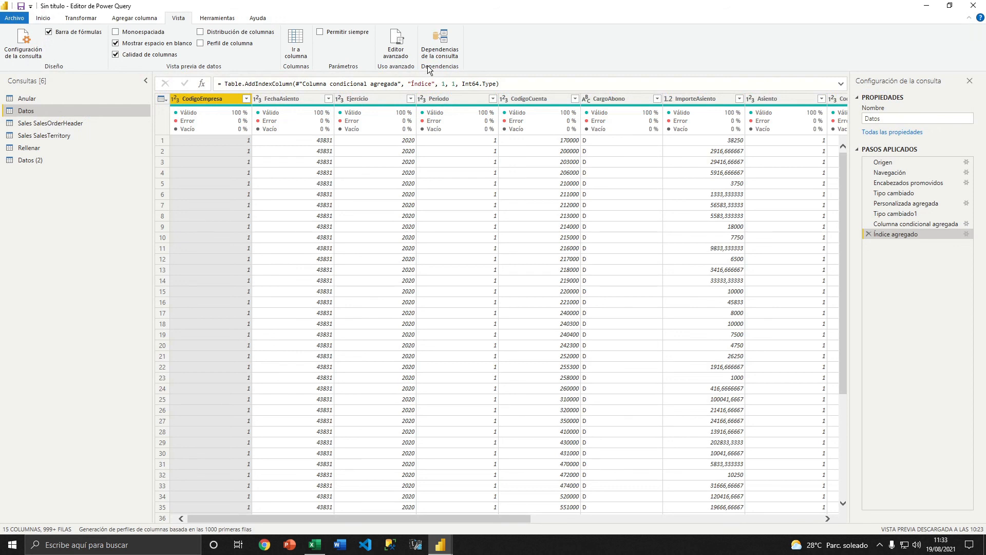
Close the query editor applying its changes and return to the model view.
left_click(214, 19)
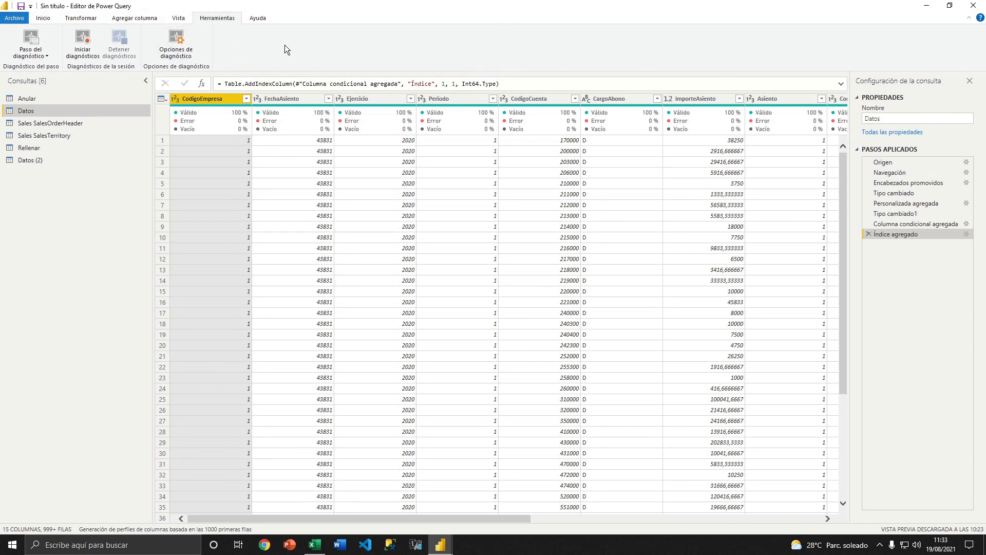
left_click(259, 18)
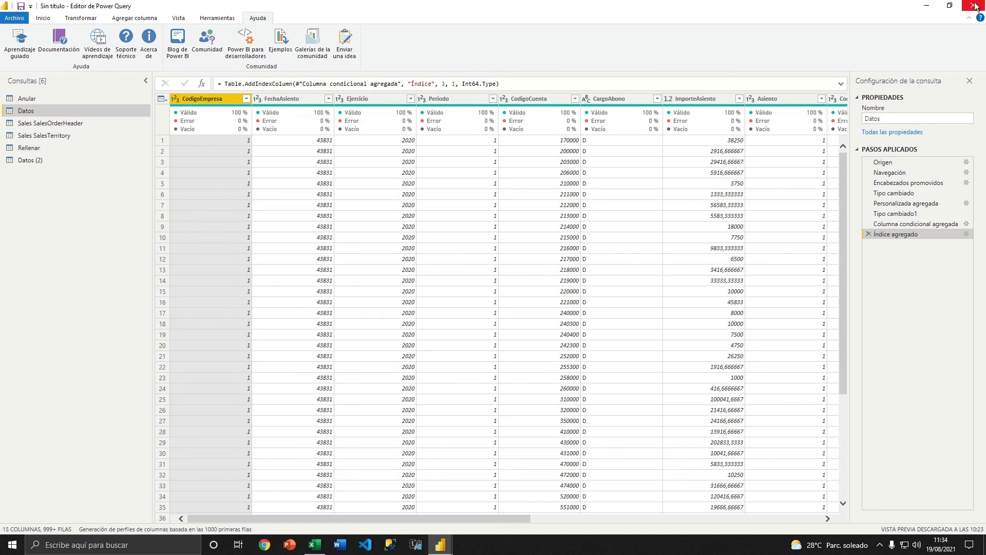
left_click(43, 18)
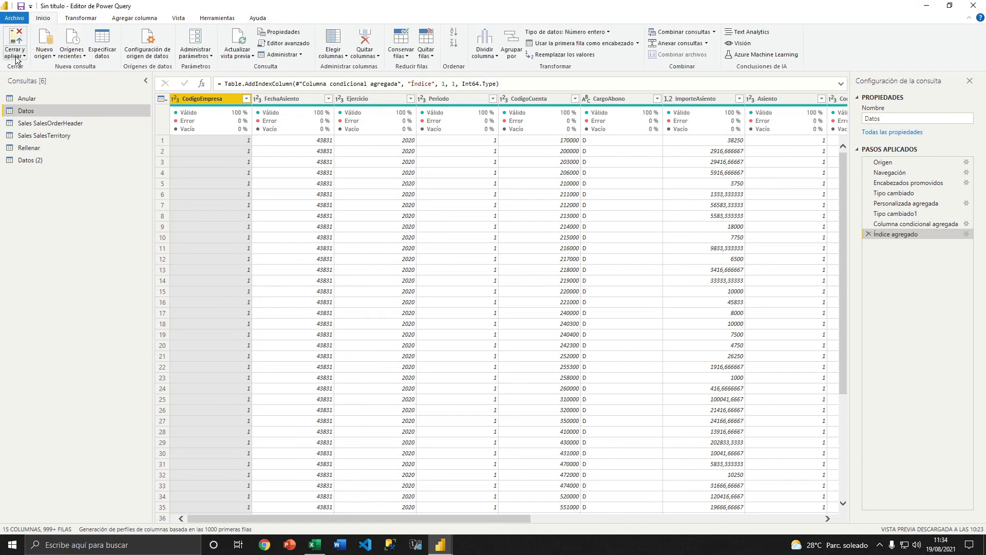
left_click(15, 54)
left_click(30, 78)
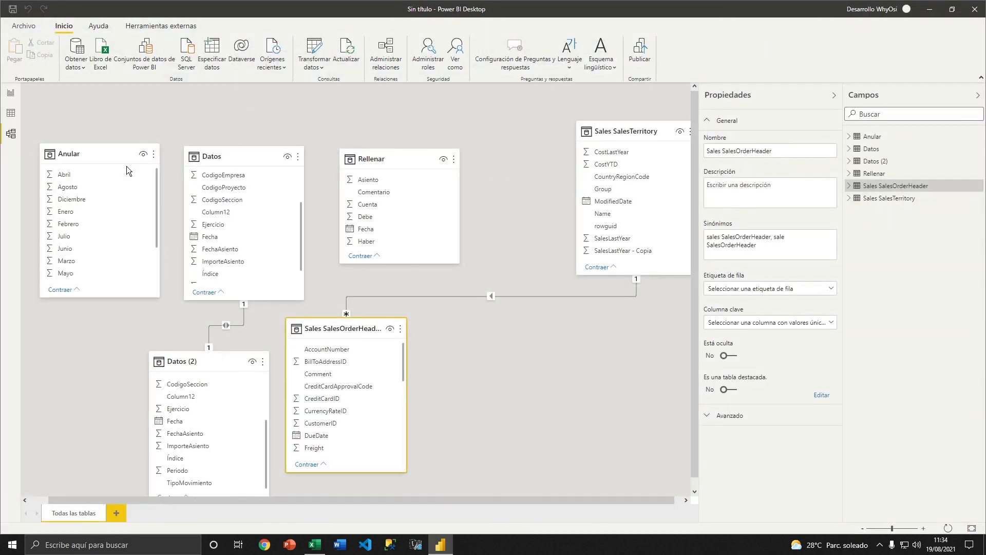
Rearrange the model diagram so Sales SalesTerritory sits closer to Rellenar and Sales SalesOrderHeader lies below between them.
left_click_drag(629, 137, 572, 157)
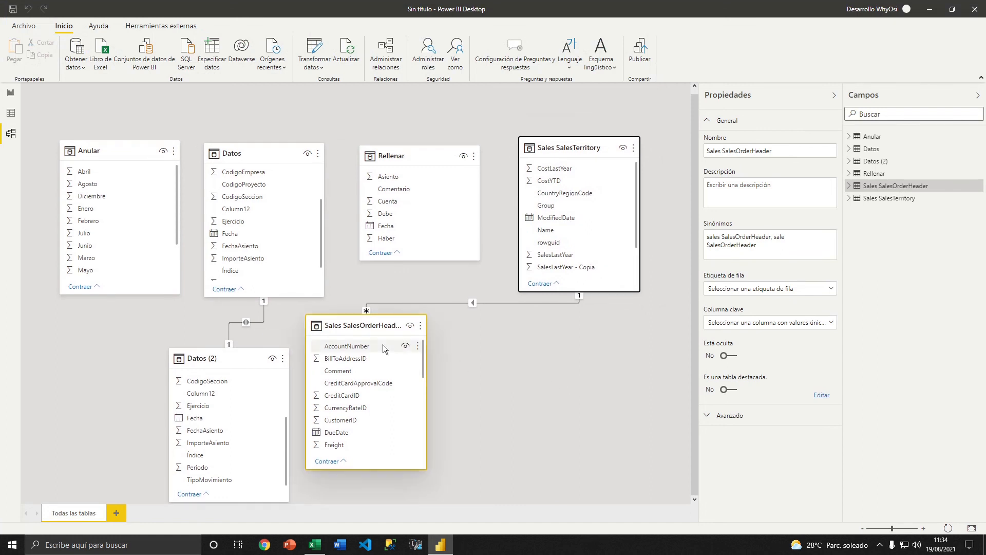
left_click_drag(366, 322, 425, 338)
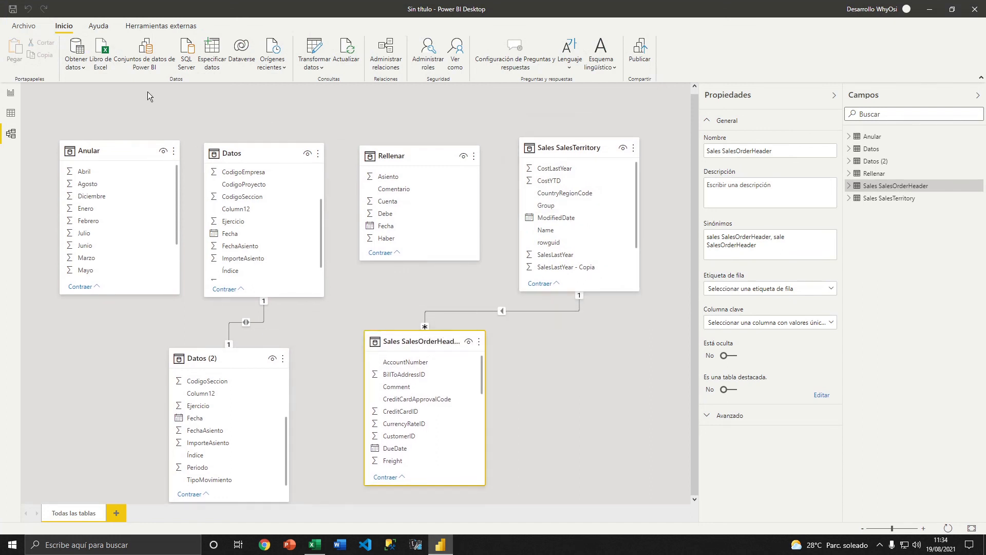